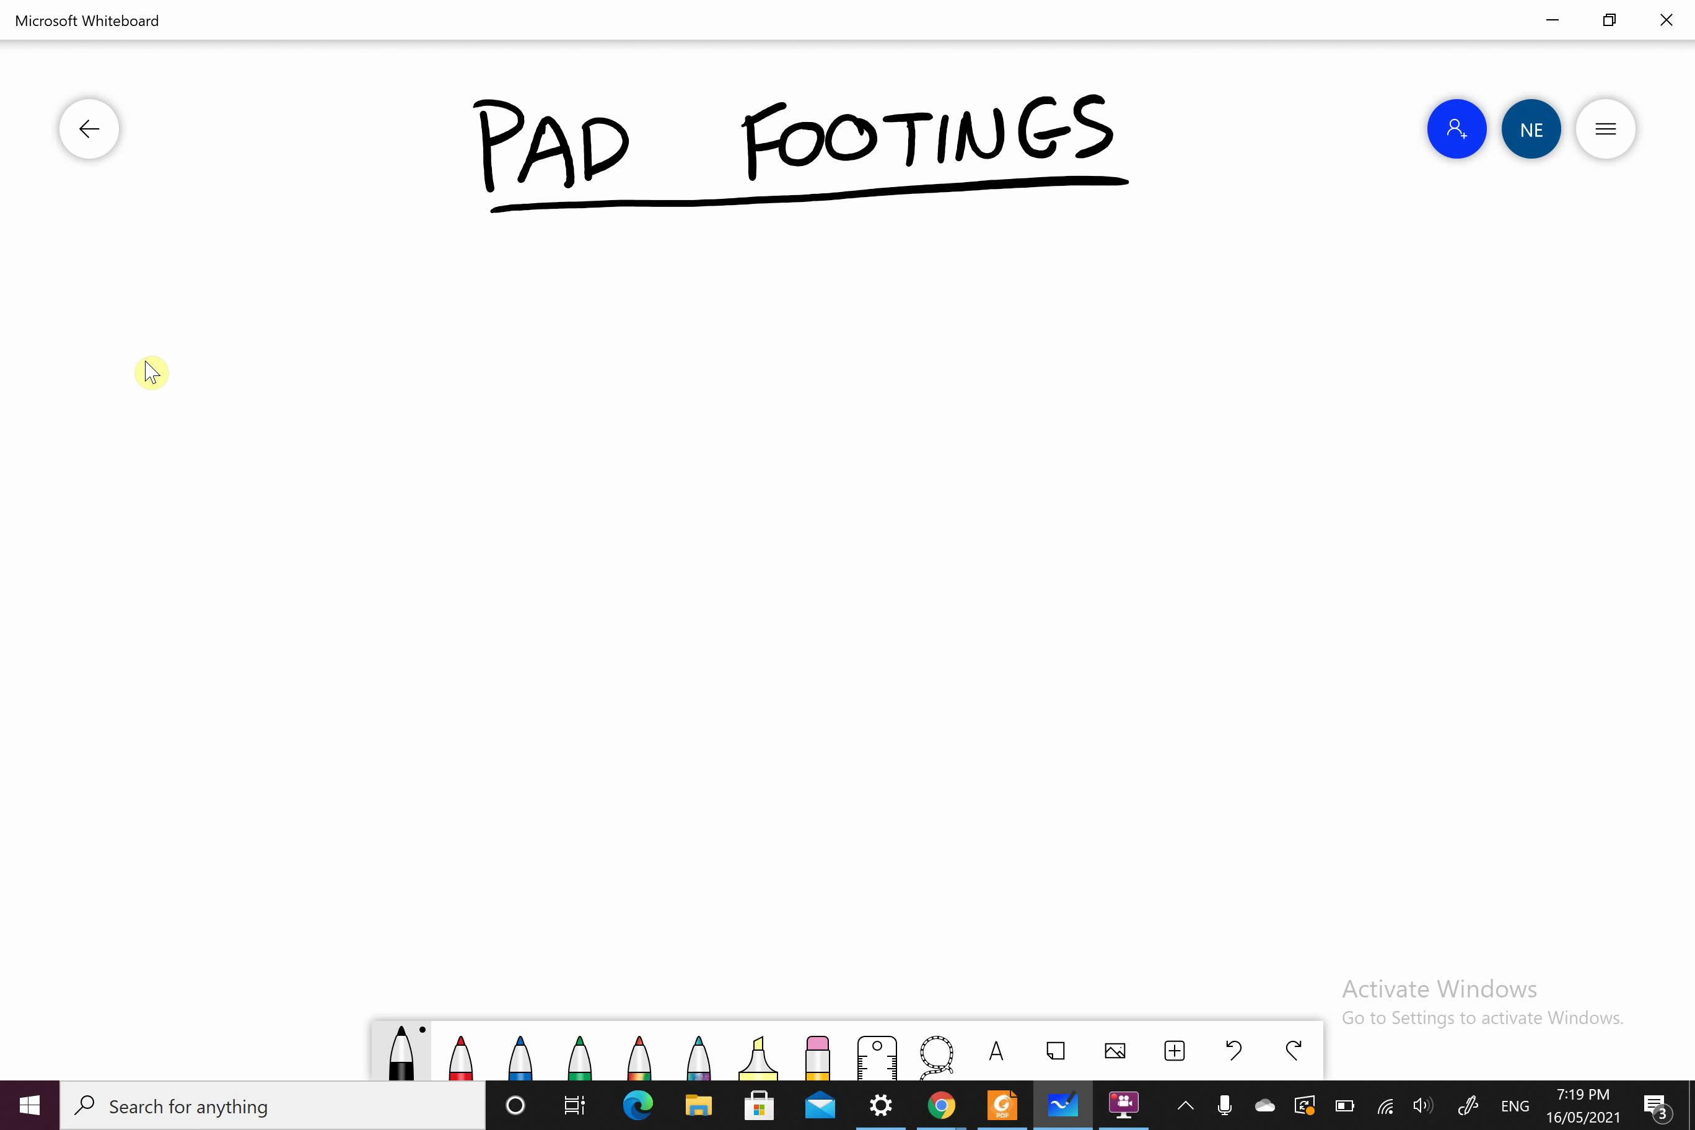
Step: Draw the column on the pad footing with a downward load arrow labelled N*
{"action": "left_click_drag", "start_coordinate": [1378, 287], "coordinate": [1382, 525]}
{"action": "mouse_move", "coordinate": [1437, 280]}
{"action": "left_mouse_down"}
{"action": "mouse_move", "coordinate": [1439, 530]}
{"action": "mouse_move", "coordinate": [1319, 528]}
{"action": "mouse_move", "coordinate": [1353, 560]}
{"action": "mouse_move", "coordinate": [1471, 553]}
{"action": "mouse_move", "coordinate": [1477, 522]}
{"action": "mouse_move", "coordinate": [1372, 526]}
{"action": "mouse_move", "coordinate": [1296, 573]}
{"action": "mouse_move", "coordinate": [1247, 568]}
{"action": "mouse_move", "coordinate": [1193, 599]}
{"action": "mouse_move", "coordinate": [1211, 697]}
{"action": "mouse_move", "coordinate": [1521, 672]}
{"action": "mouse_move", "coordinate": [1568, 620]}
{"action": "mouse_move", "coordinate": [1507, 541]}
{"action": "mouse_move", "coordinate": [1490, 549]}
{"action": "left_mouse_up"}
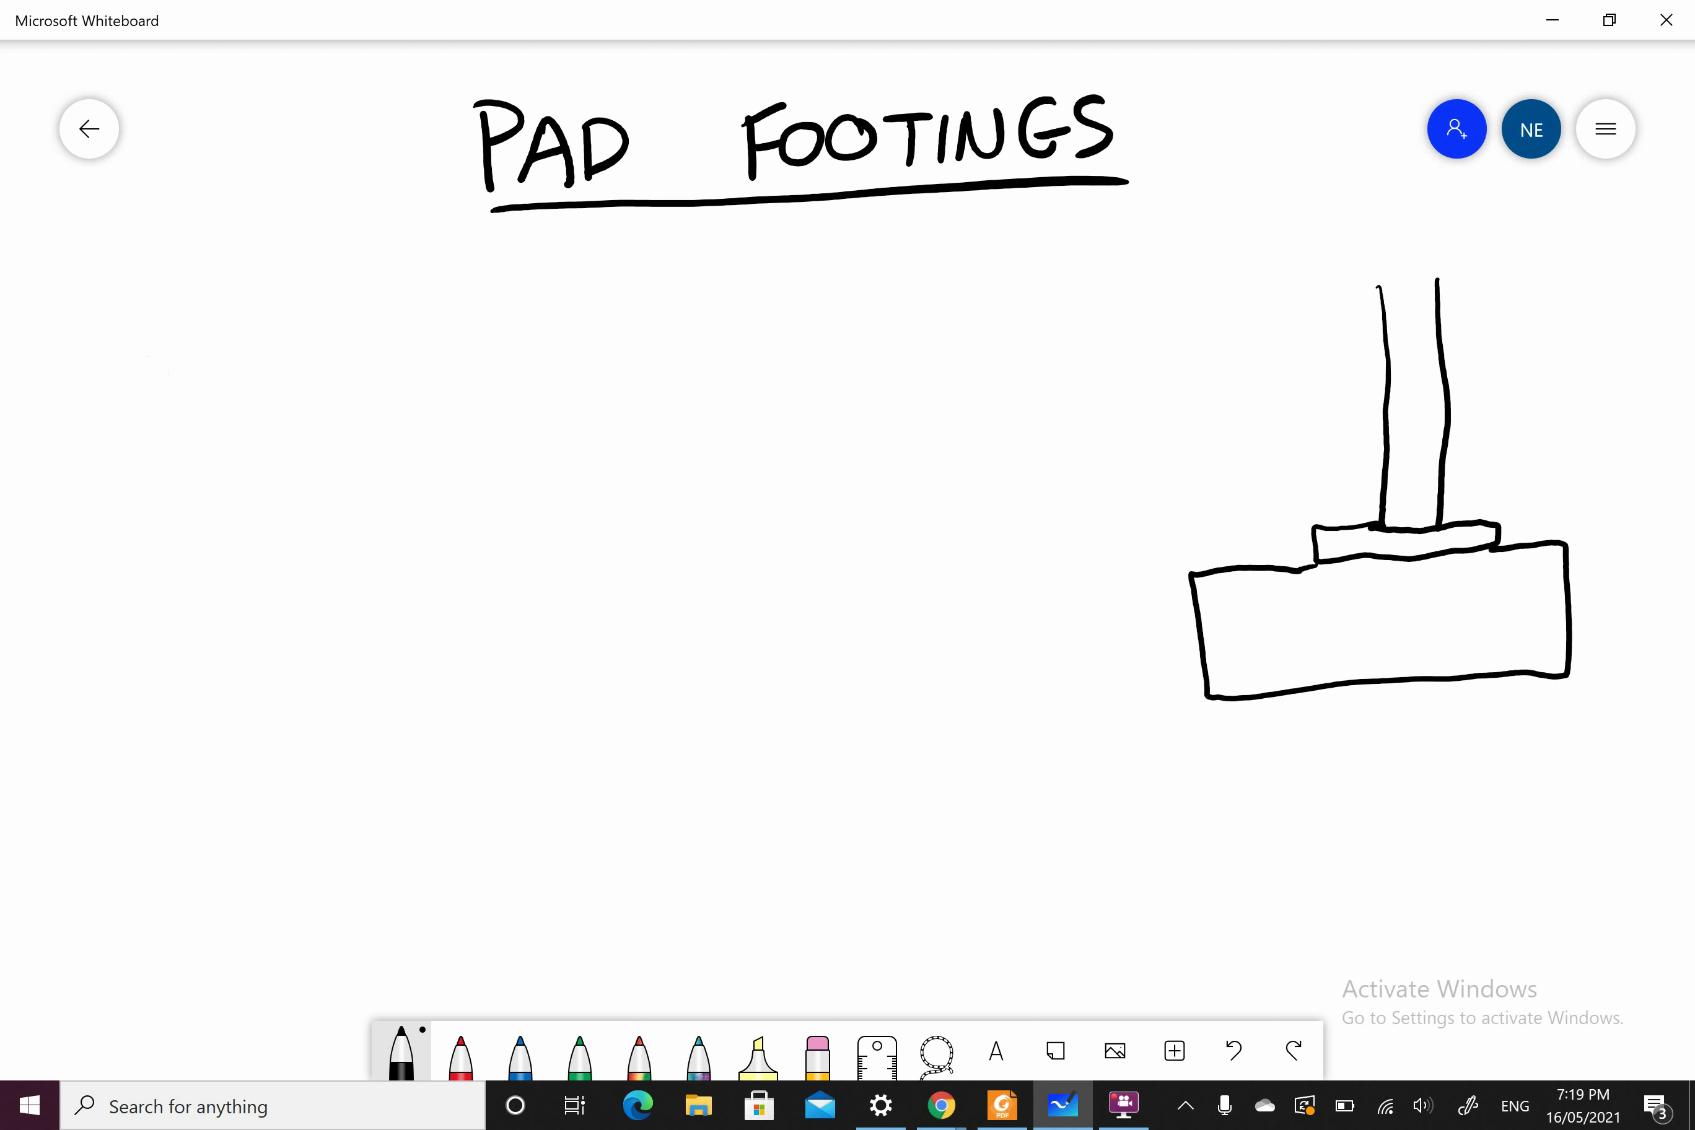
{"action": "mouse_move", "coordinate": [1410, 237]}
{"action": "left_mouse_down"}
{"action": "mouse_move", "coordinate": [1406, 345]}
{"action": "mouse_move", "coordinate": [1418, 331]}
{"action": "left_mouse_up"}
{"action": "left_click_drag", "start_coordinate": [1422, 222], "coordinate": [1477, 219]}
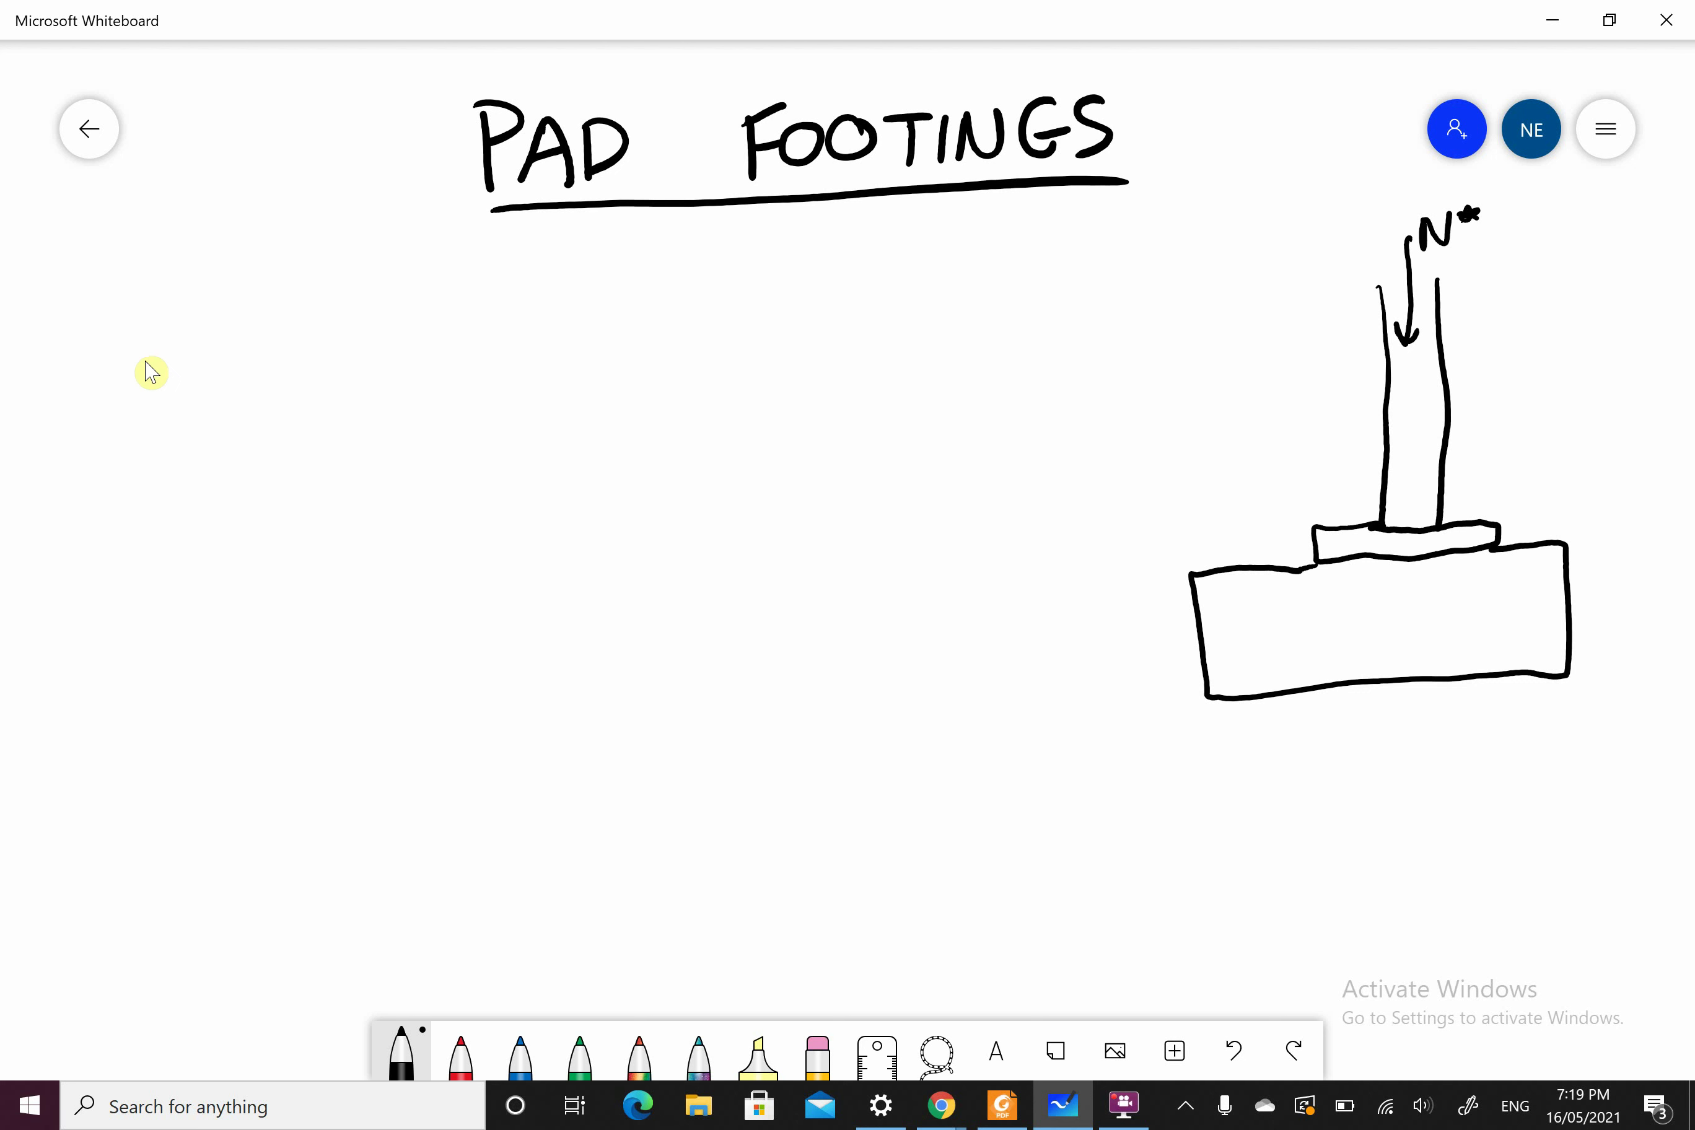
Step: Draw upward soil pressure arrows under the footing and label them qf
{"action": "mouse_move", "coordinate": [1225, 724]}
{"action": "left_mouse_down"}
{"action": "mouse_move", "coordinate": [1226, 763]}
{"action": "mouse_move", "coordinate": [1244, 734]}
{"action": "mouse_move", "coordinate": [1304, 729]}
{"action": "mouse_move", "coordinate": [1304, 757]}
{"action": "mouse_move", "coordinate": [1312, 725]}
{"action": "mouse_move", "coordinate": [1382, 718]}
{"action": "mouse_move", "coordinate": [1375, 761]}
{"action": "mouse_move", "coordinate": [1384, 720]}
{"action": "mouse_move", "coordinate": [1448, 762]}
{"action": "mouse_move", "coordinate": [1449, 715]}
{"action": "mouse_move", "coordinate": [1531, 753]}
{"action": "mouse_move", "coordinate": [1537, 709]}
{"action": "left_mouse_up"}
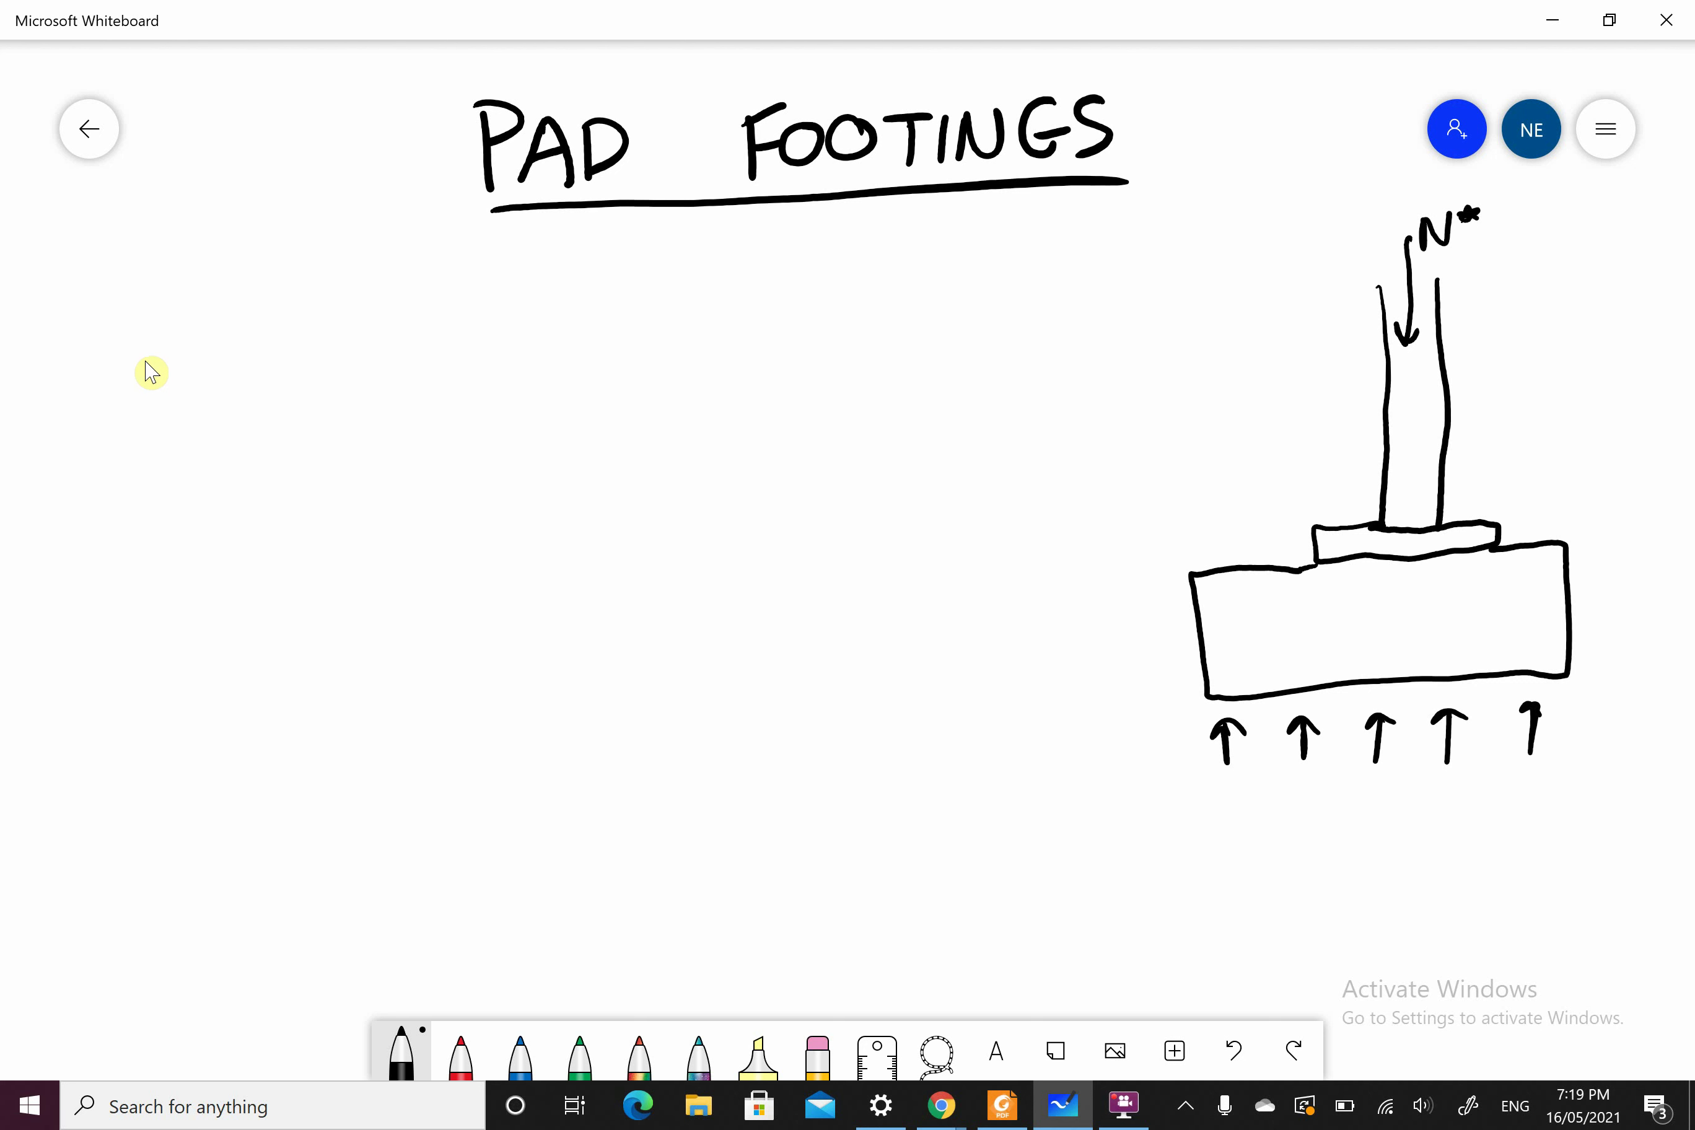
{"action": "mouse_move", "coordinate": [1437, 789]}
{"action": "left_mouse_down"}
{"action": "mouse_move", "coordinate": [1422, 811]}
{"action": "mouse_move", "coordinate": [1461, 844]}
{"action": "mouse_move", "coordinate": [1457, 866]}
{"action": "left_mouse_up"}
{"action": "left_click", "coordinate": [1481, 833]}
Step: Mark bottom reinforcement dots in the footing, then check AS3600 in Foxit Reader
{"action": "left_click", "coordinate": [1231, 676]}
{"action": "left_click_drag", "start_coordinate": [1374, 672], "coordinate": [1389, 669]}
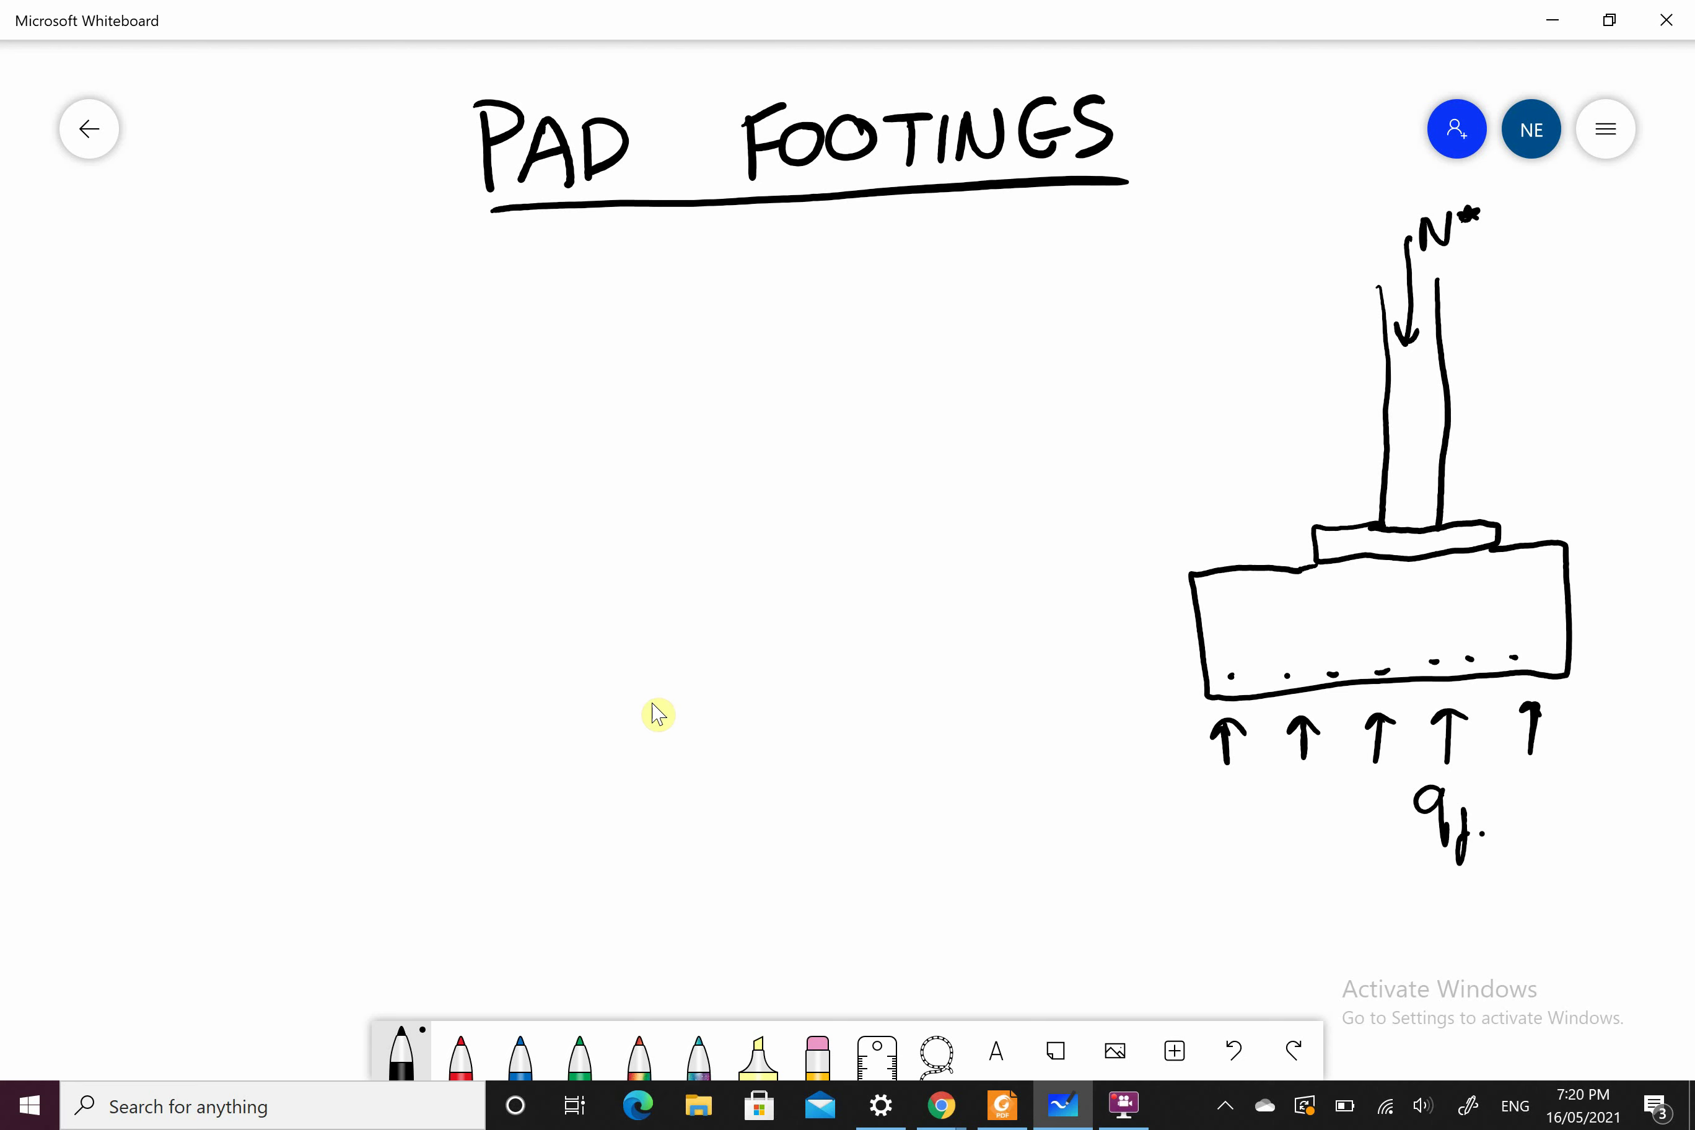
{"action": "left_click", "coordinate": [1004, 1108]}
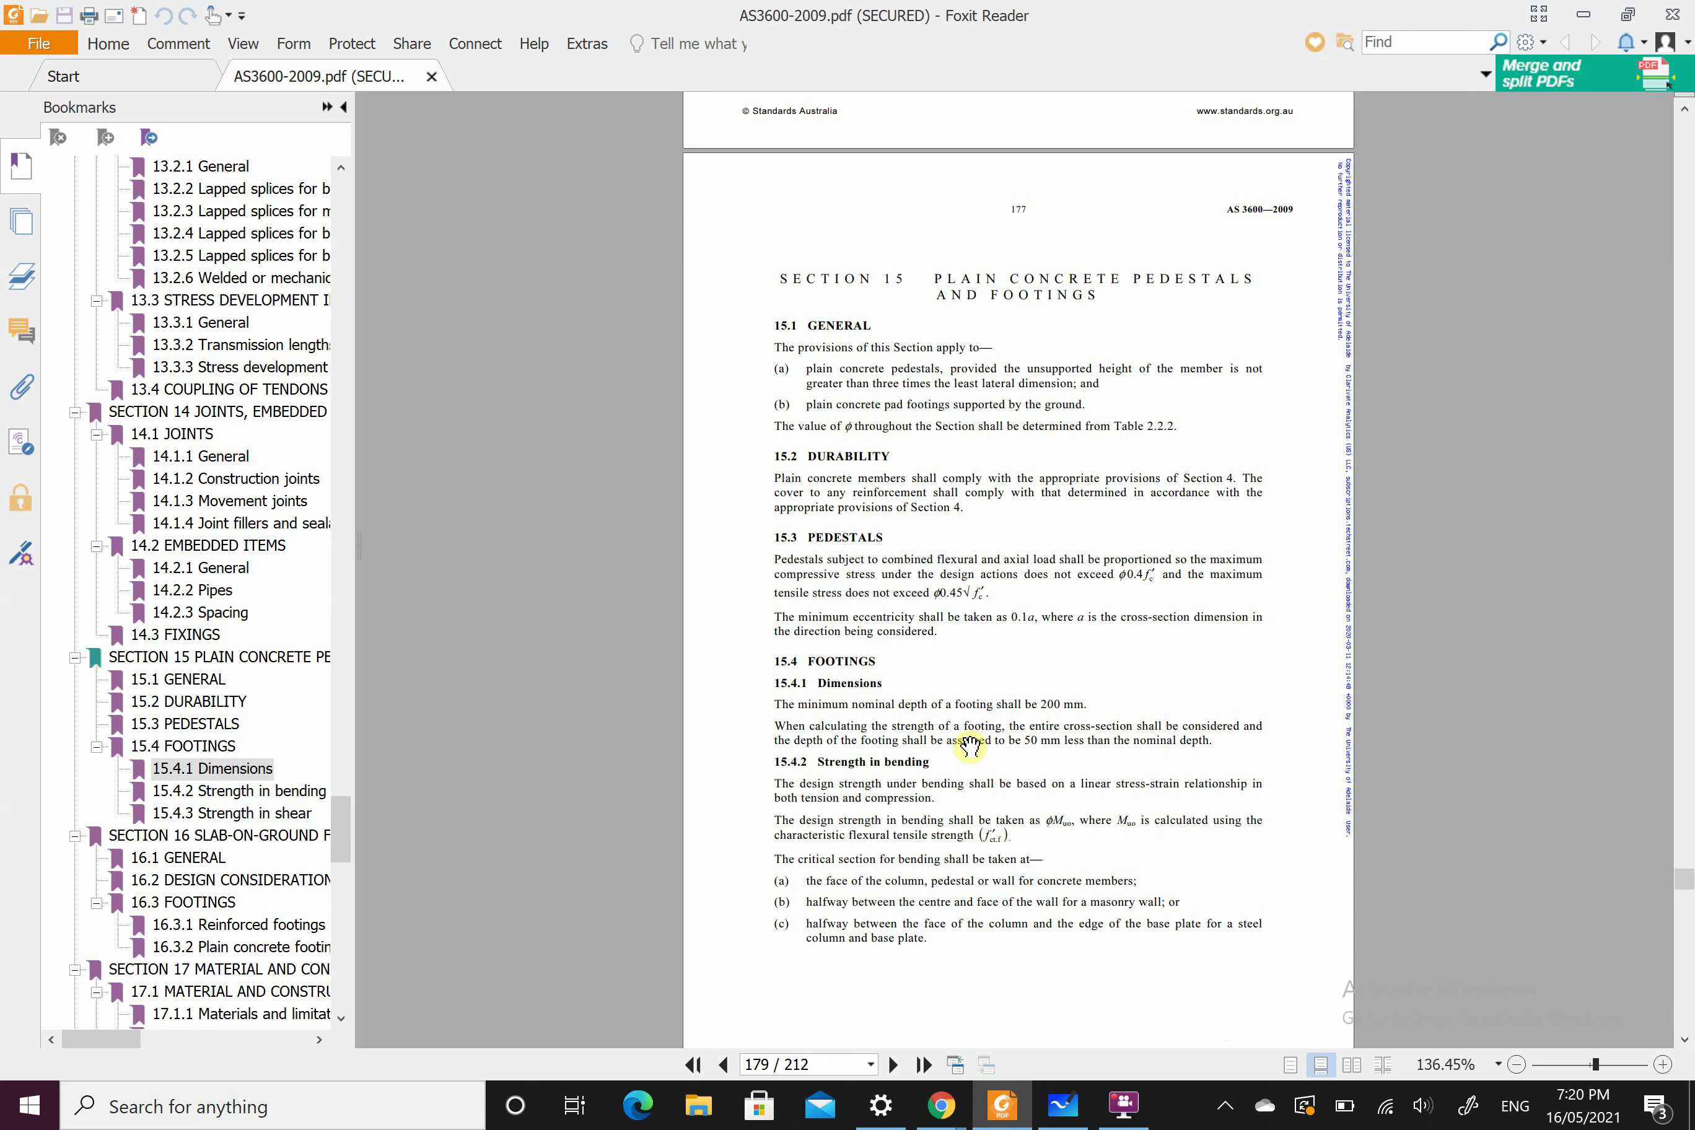
{"action": "left_click", "coordinate": [1063, 1106]}
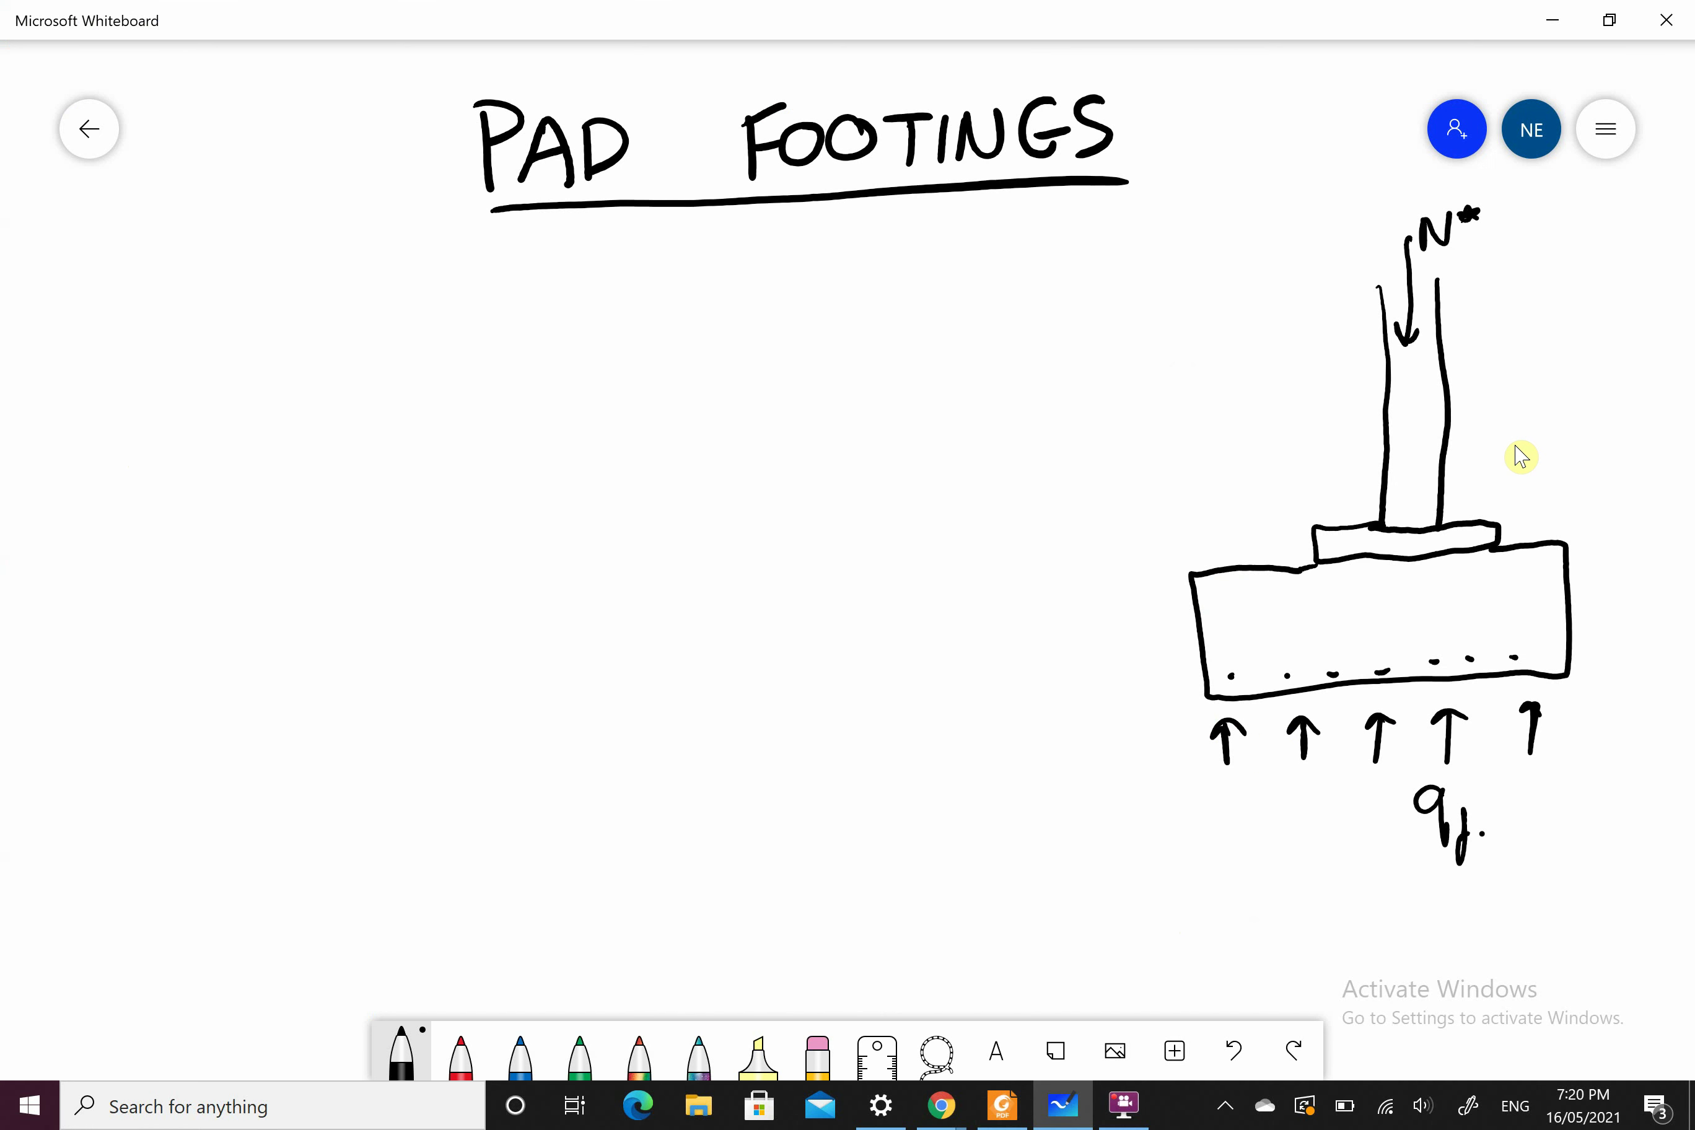
Step: Handwrite the underlined heading 'MATERIAL PROPS.'
{"action": "mouse_move", "coordinate": [172, 339]}
{"action": "left_mouse_down"}
{"action": "mouse_move", "coordinate": [176, 306]}
{"action": "mouse_move", "coordinate": [215, 334]}
{"action": "mouse_move", "coordinate": [253, 334]}
{"action": "mouse_move", "coordinate": [247, 316]}
{"action": "left_mouse_up"}
{"action": "mouse_move", "coordinate": [271, 304]}
{"action": "left_mouse_down"}
{"action": "mouse_move", "coordinate": [268, 332]}
{"action": "mouse_move", "coordinate": [280, 298]}
{"action": "left_mouse_up"}
{"action": "mouse_move", "coordinate": [285, 298]}
{"action": "left_mouse_down"}
{"action": "mouse_move", "coordinate": [281, 333]}
{"action": "mouse_move", "coordinate": [314, 289]}
{"action": "left_mouse_up"}
{"action": "left_click_drag", "start_coordinate": [292, 312], "coordinate": [321, 322]}
{"action": "mouse_move", "coordinate": [322, 331]}
{"action": "left_mouse_down"}
{"action": "mouse_move", "coordinate": [334, 296]}
{"action": "mouse_move", "coordinate": [349, 320]}
{"action": "left_mouse_up"}
{"action": "mouse_move", "coordinate": [357, 298]}
{"action": "left_mouse_down"}
{"action": "mouse_move", "coordinate": [357, 329]}
{"action": "mouse_move", "coordinate": [399, 306]}
{"action": "left_mouse_up"}
{"action": "left_click_drag", "start_coordinate": [412, 288], "coordinate": [448, 306]}
{"action": "left_click_drag", "start_coordinate": [179, 362], "coordinate": [493, 313]}
{"action": "left_click_drag", "start_coordinate": [496, 286], "coordinate": [518, 310]}
{"action": "left_click_drag", "start_coordinate": [520, 288], "coordinate": [582, 306]}
{"action": "left_click_drag", "start_coordinate": [582, 286], "coordinate": [604, 289]}
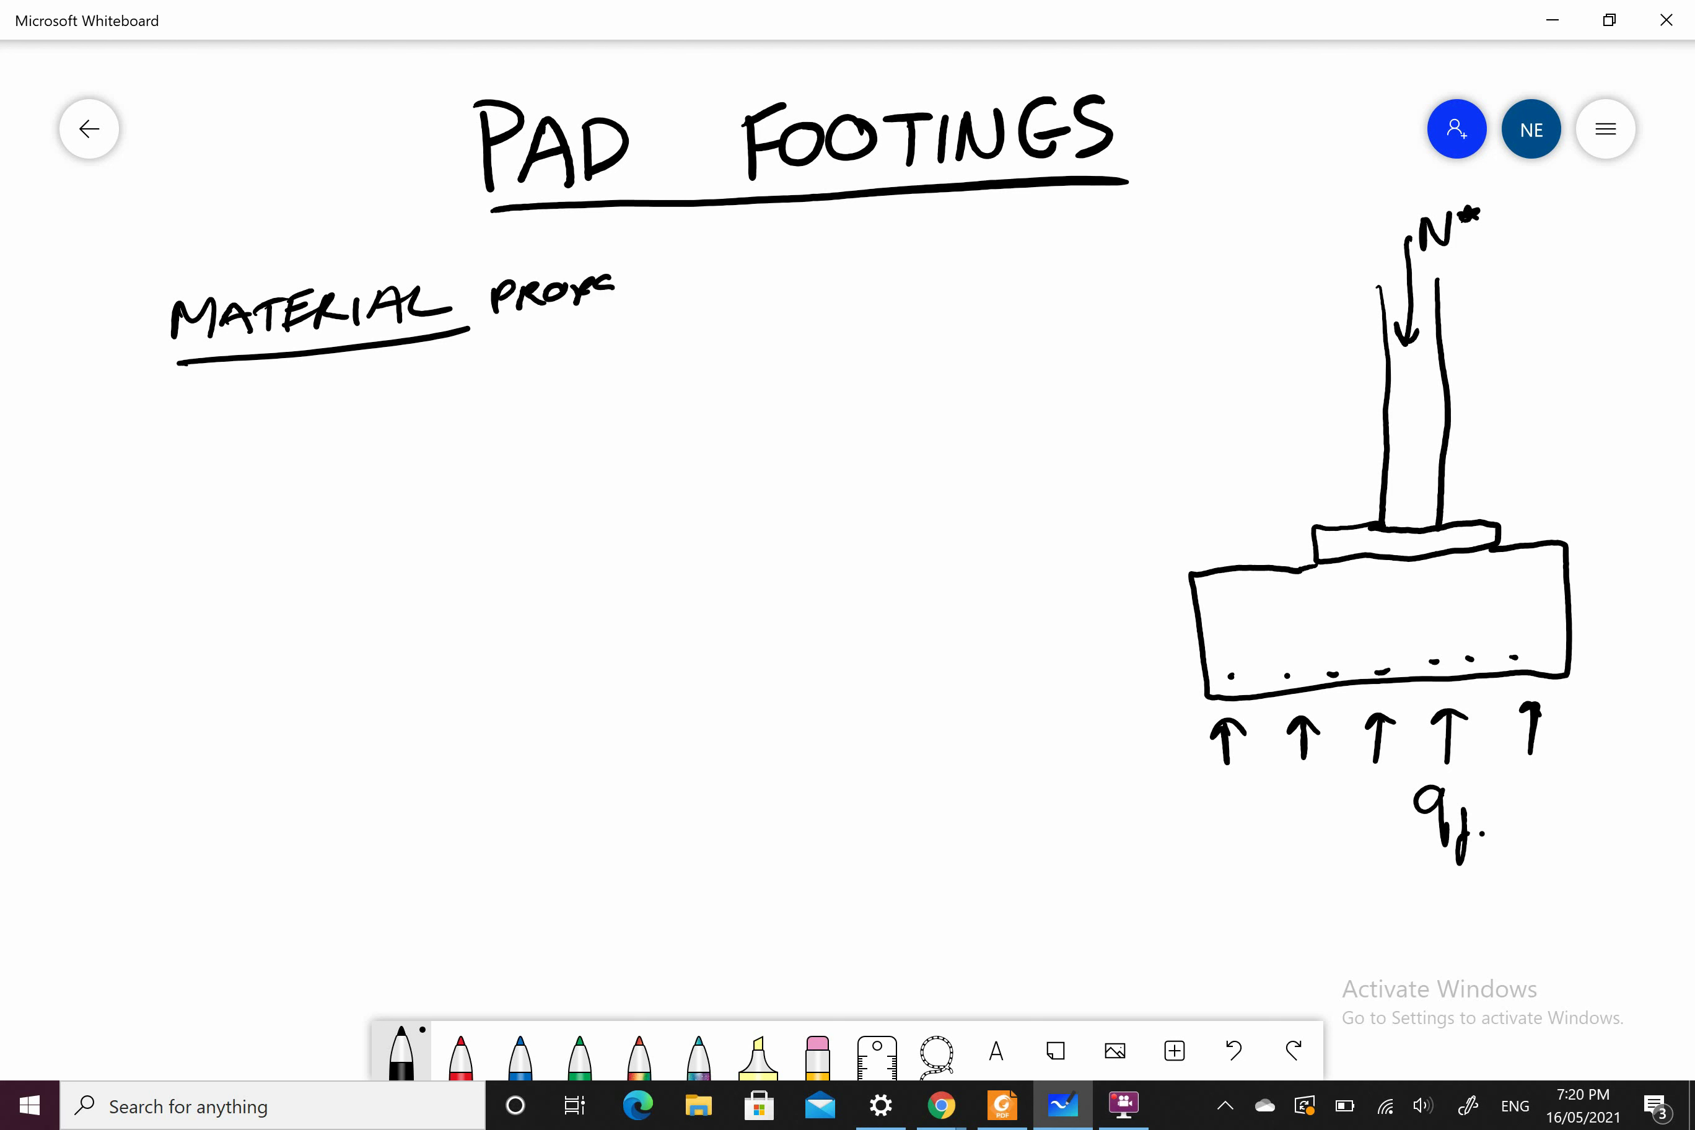
{"action": "left_click_drag", "start_coordinate": [432, 335], "coordinate": [637, 309]}
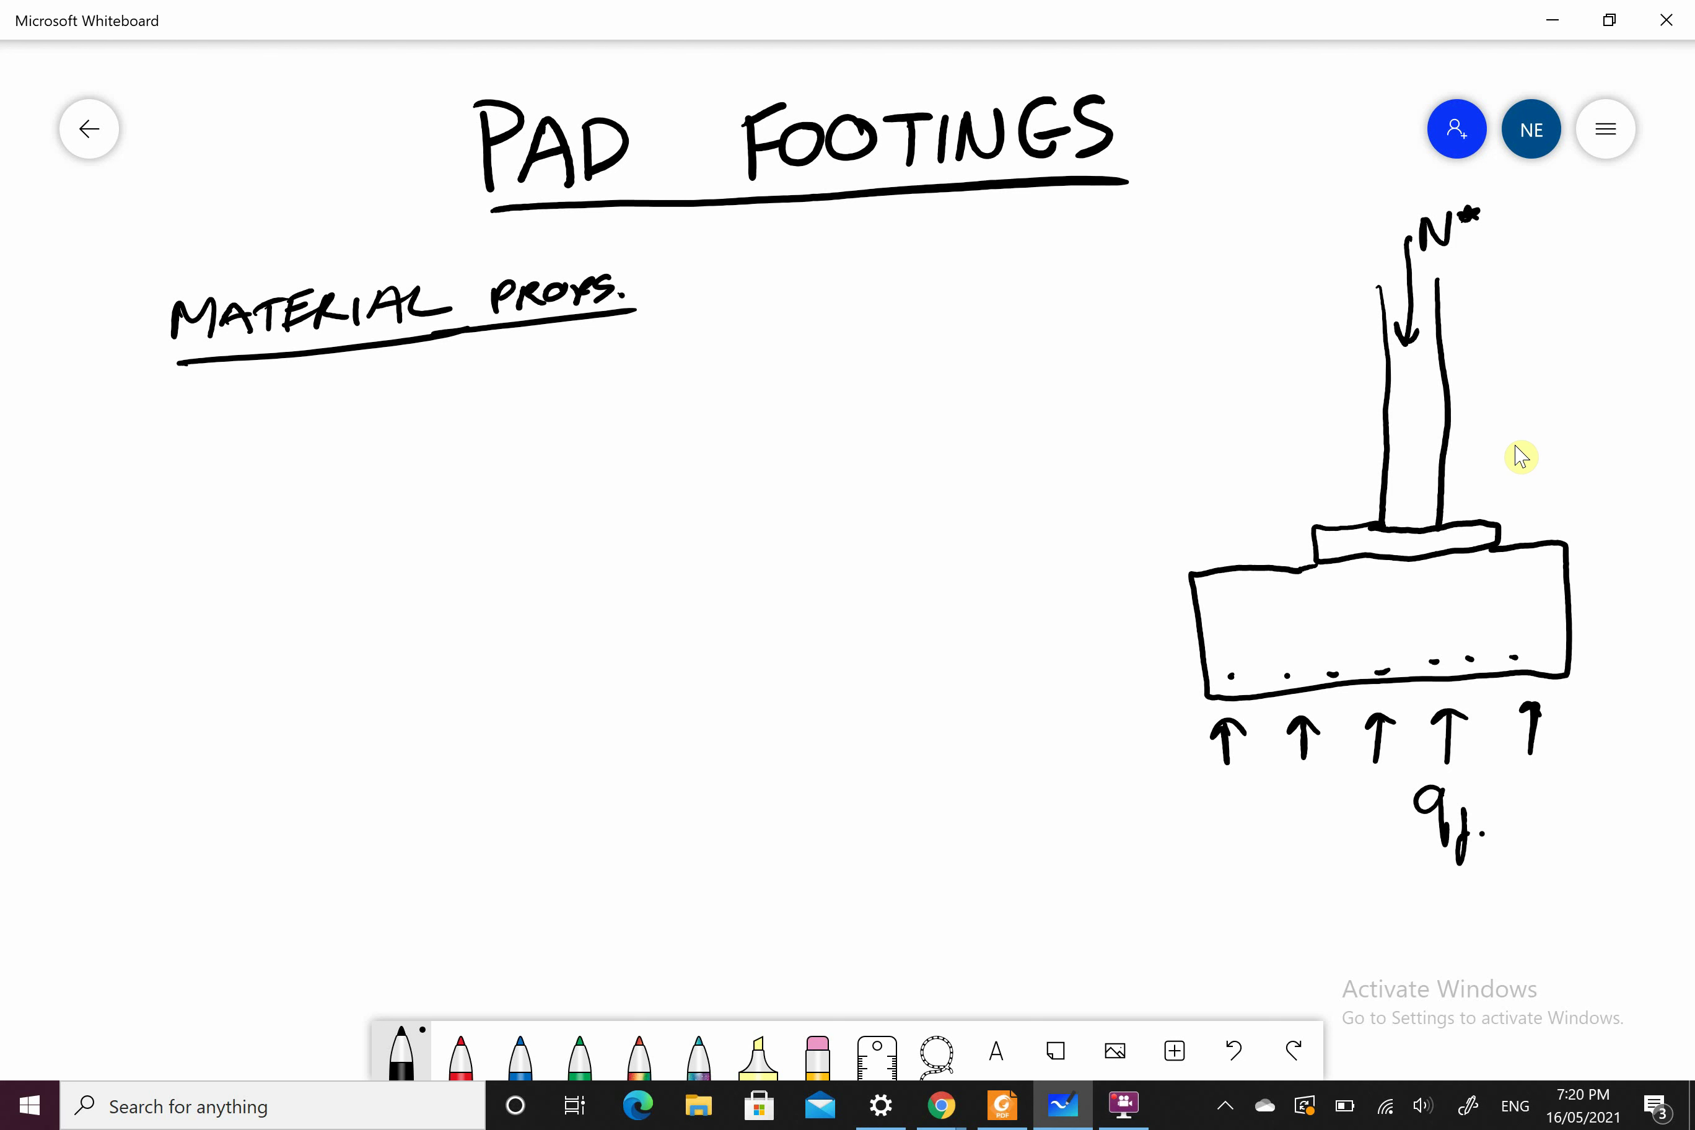
Step: Write f'c = 32MPa and fsy = 500MPa under the heading
{"action": "mouse_move", "coordinate": [165, 455]}
{"action": "left_mouse_down"}
{"action": "mouse_move", "coordinate": [176, 441]}
{"action": "mouse_move", "coordinate": [152, 482]}
{"action": "left_mouse_up"}
{"action": "left_click_drag", "start_coordinate": [216, 403], "coordinate": [198, 421]}
{"action": "mouse_move", "coordinate": [224, 426]}
{"action": "left_mouse_down"}
{"action": "mouse_move", "coordinate": [234, 451]}
{"action": "mouse_move", "coordinate": [280, 425]}
{"action": "left_mouse_up"}
{"action": "mouse_move", "coordinate": [259, 440]}
{"action": "left_mouse_down"}
{"action": "mouse_move", "coordinate": [337, 417]}
{"action": "mouse_move", "coordinate": [314, 436]}
{"action": "mouse_move", "coordinate": [443, 427]}
{"action": "mouse_move", "coordinate": [460, 376]}
{"action": "left_mouse_up"}
{"action": "mouse_move", "coordinate": [458, 379]}
{"action": "left_mouse_down"}
{"action": "mouse_move", "coordinate": [479, 384]}
{"action": "mouse_move", "coordinate": [466, 401]}
{"action": "left_mouse_up"}
{"action": "left_click_drag", "start_coordinate": [487, 405], "coordinate": [497, 417]}
{"action": "left_click_drag", "start_coordinate": [181, 499], "coordinate": [158, 574]}
{"action": "mouse_move", "coordinate": [205, 532]}
{"action": "left_mouse_down"}
{"action": "mouse_move", "coordinate": [215, 519]}
{"action": "mouse_move", "coordinate": [211, 568]}
{"action": "mouse_move", "coordinate": [273, 519]}
{"action": "left_mouse_up"}
{"action": "mouse_move", "coordinate": [261, 538]}
{"action": "left_mouse_down"}
{"action": "mouse_move", "coordinate": [327, 502]}
{"action": "mouse_move", "coordinate": [337, 529]}
{"action": "mouse_move", "coordinate": [359, 484]}
{"action": "left_mouse_up"}
{"action": "mouse_move", "coordinate": [393, 495]}
{"action": "left_mouse_down"}
{"action": "mouse_move", "coordinate": [396, 519]}
{"action": "mouse_move", "coordinate": [408, 495]}
{"action": "left_mouse_up"}
{"action": "mouse_move", "coordinate": [443, 508]}
{"action": "left_mouse_down"}
{"action": "mouse_move", "coordinate": [456, 491]}
{"action": "mouse_move", "coordinate": [490, 519]}
{"action": "left_mouse_up"}
{"action": "mouse_move", "coordinate": [487, 480]}
{"action": "left_mouse_down"}
{"action": "mouse_move", "coordinate": [492, 516]}
{"action": "mouse_move", "coordinate": [494, 494]}
{"action": "mouse_move", "coordinate": [536, 511]}
{"action": "left_mouse_up"}
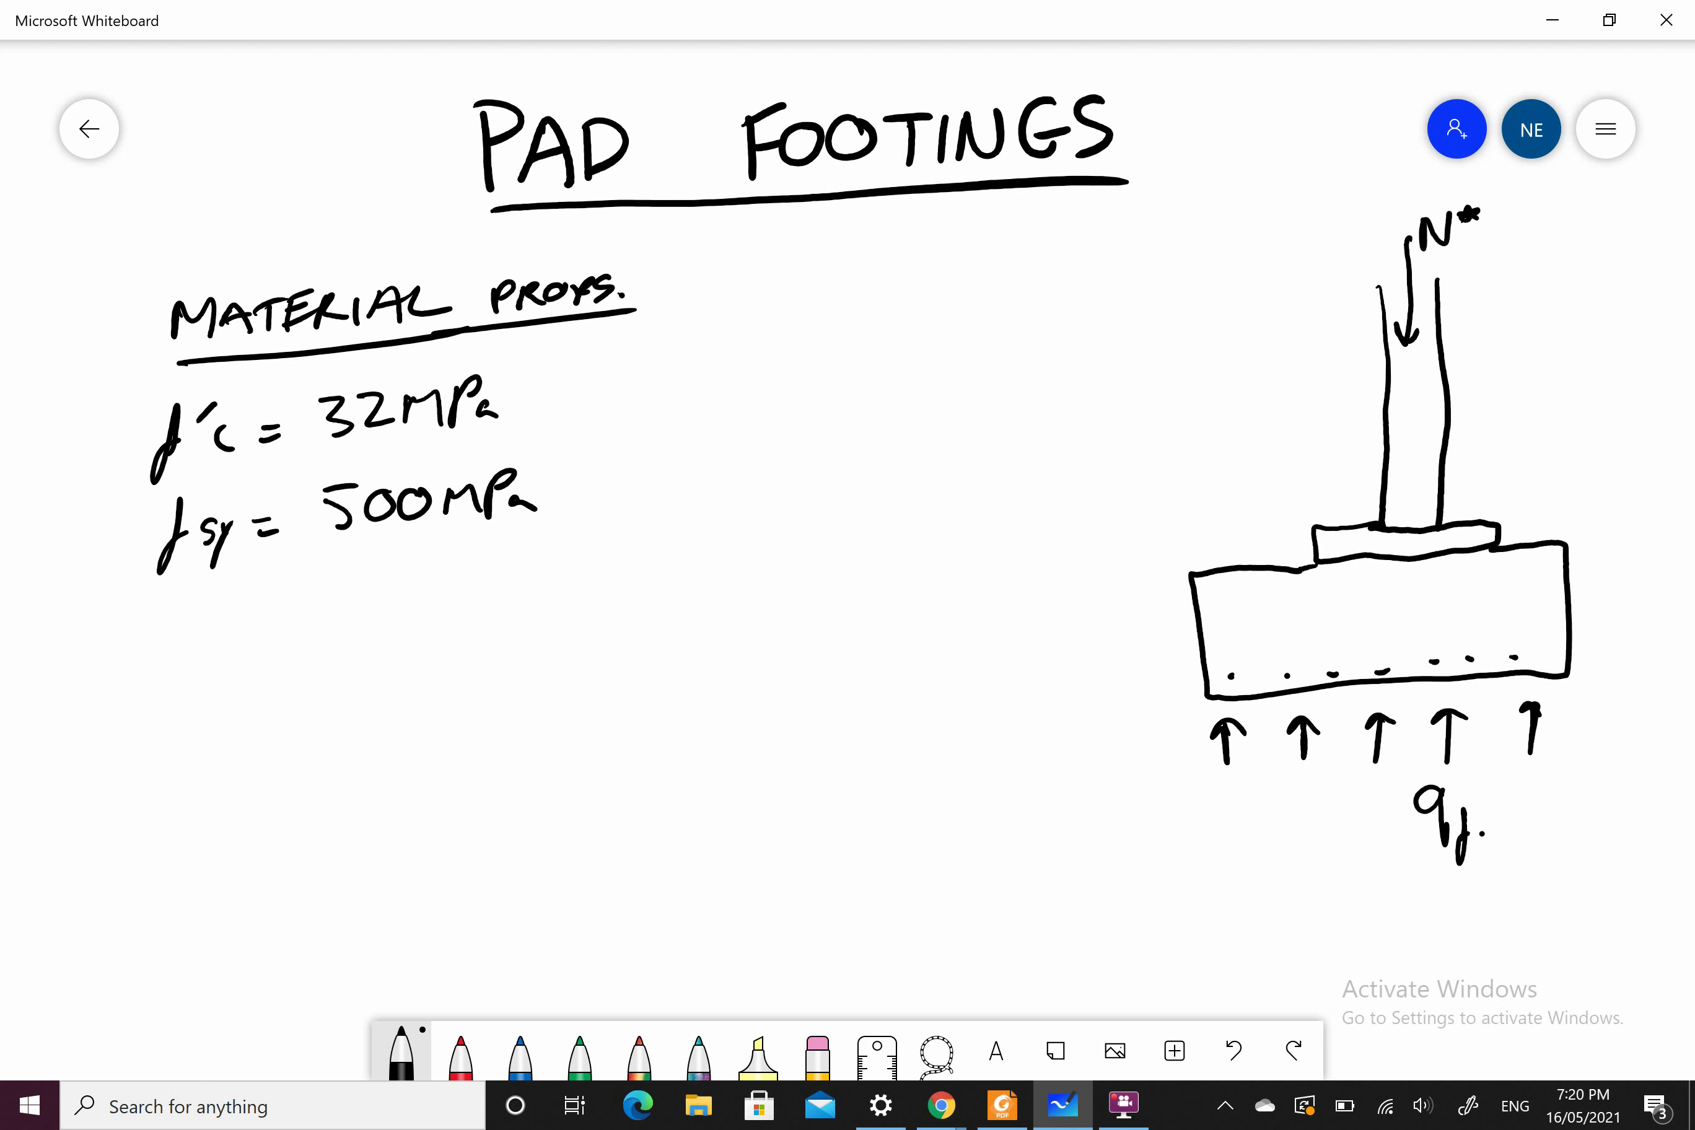
Step: Write γconc = 24 kN/m³ and qf = 300kPa, then scroll down to blank canvas
{"action": "left_click_drag", "start_coordinate": [158, 621], "coordinate": [283, 618]}
{"action": "mouse_move", "coordinate": [255, 640]}
{"action": "left_mouse_down"}
{"action": "mouse_move", "coordinate": [289, 634]}
{"action": "mouse_move", "coordinate": [221, 659]}
{"action": "mouse_move", "coordinate": [260, 671]}
{"action": "left_mouse_up"}
{"action": "mouse_move", "coordinate": [346, 613]}
{"action": "left_mouse_down"}
{"action": "mouse_move", "coordinate": [357, 635]}
{"action": "mouse_move", "coordinate": [385, 629]}
{"action": "left_mouse_up"}
{"action": "left_click_drag", "start_coordinate": [402, 592], "coordinate": [419, 620]}
{"action": "left_click_drag", "start_coordinate": [415, 597], "coordinate": [416, 646]}
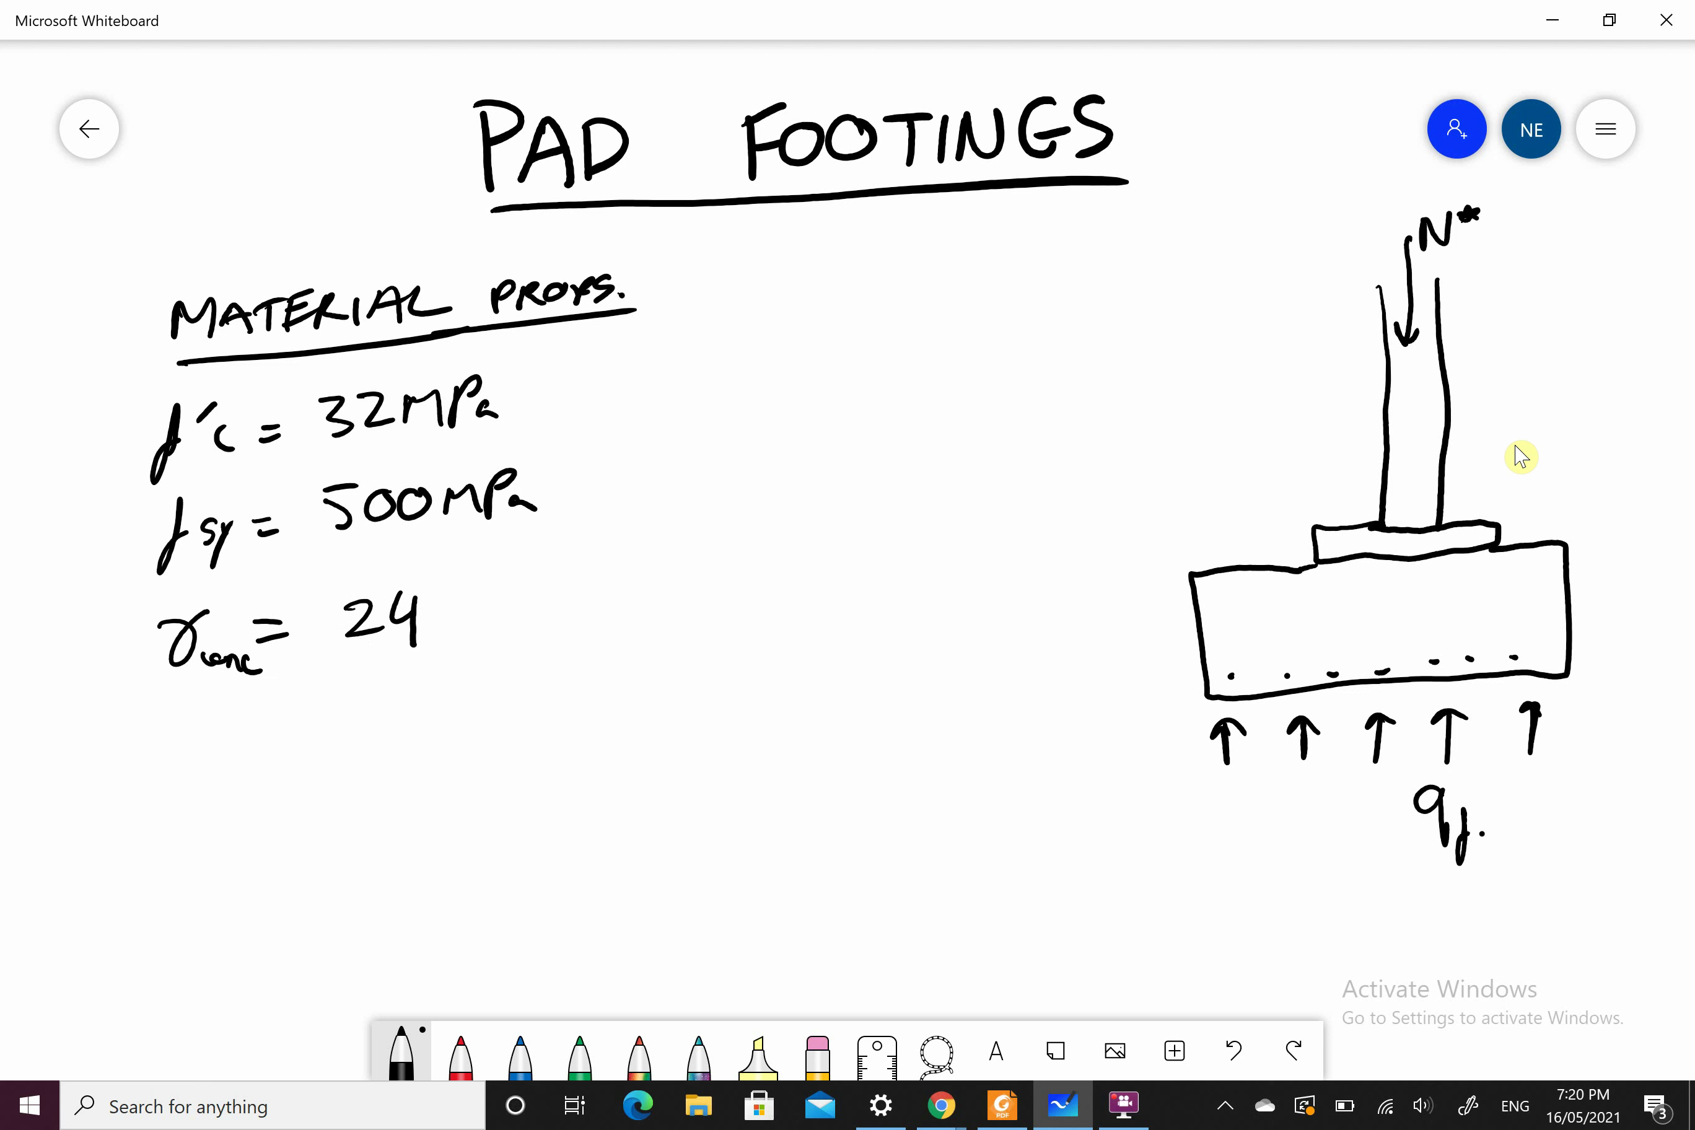
{"action": "left_click_drag", "start_coordinate": [465, 606], "coordinate": [460, 632]}
{"action": "mouse_move", "coordinate": [479, 610]}
{"action": "left_mouse_down"}
{"action": "mouse_move", "coordinate": [478, 628]}
{"action": "mouse_move", "coordinate": [515, 593]}
{"action": "mouse_move", "coordinate": [521, 636]}
{"action": "left_mouse_up"}
{"action": "left_click_drag", "start_coordinate": [540, 622], "coordinate": [584, 597]}
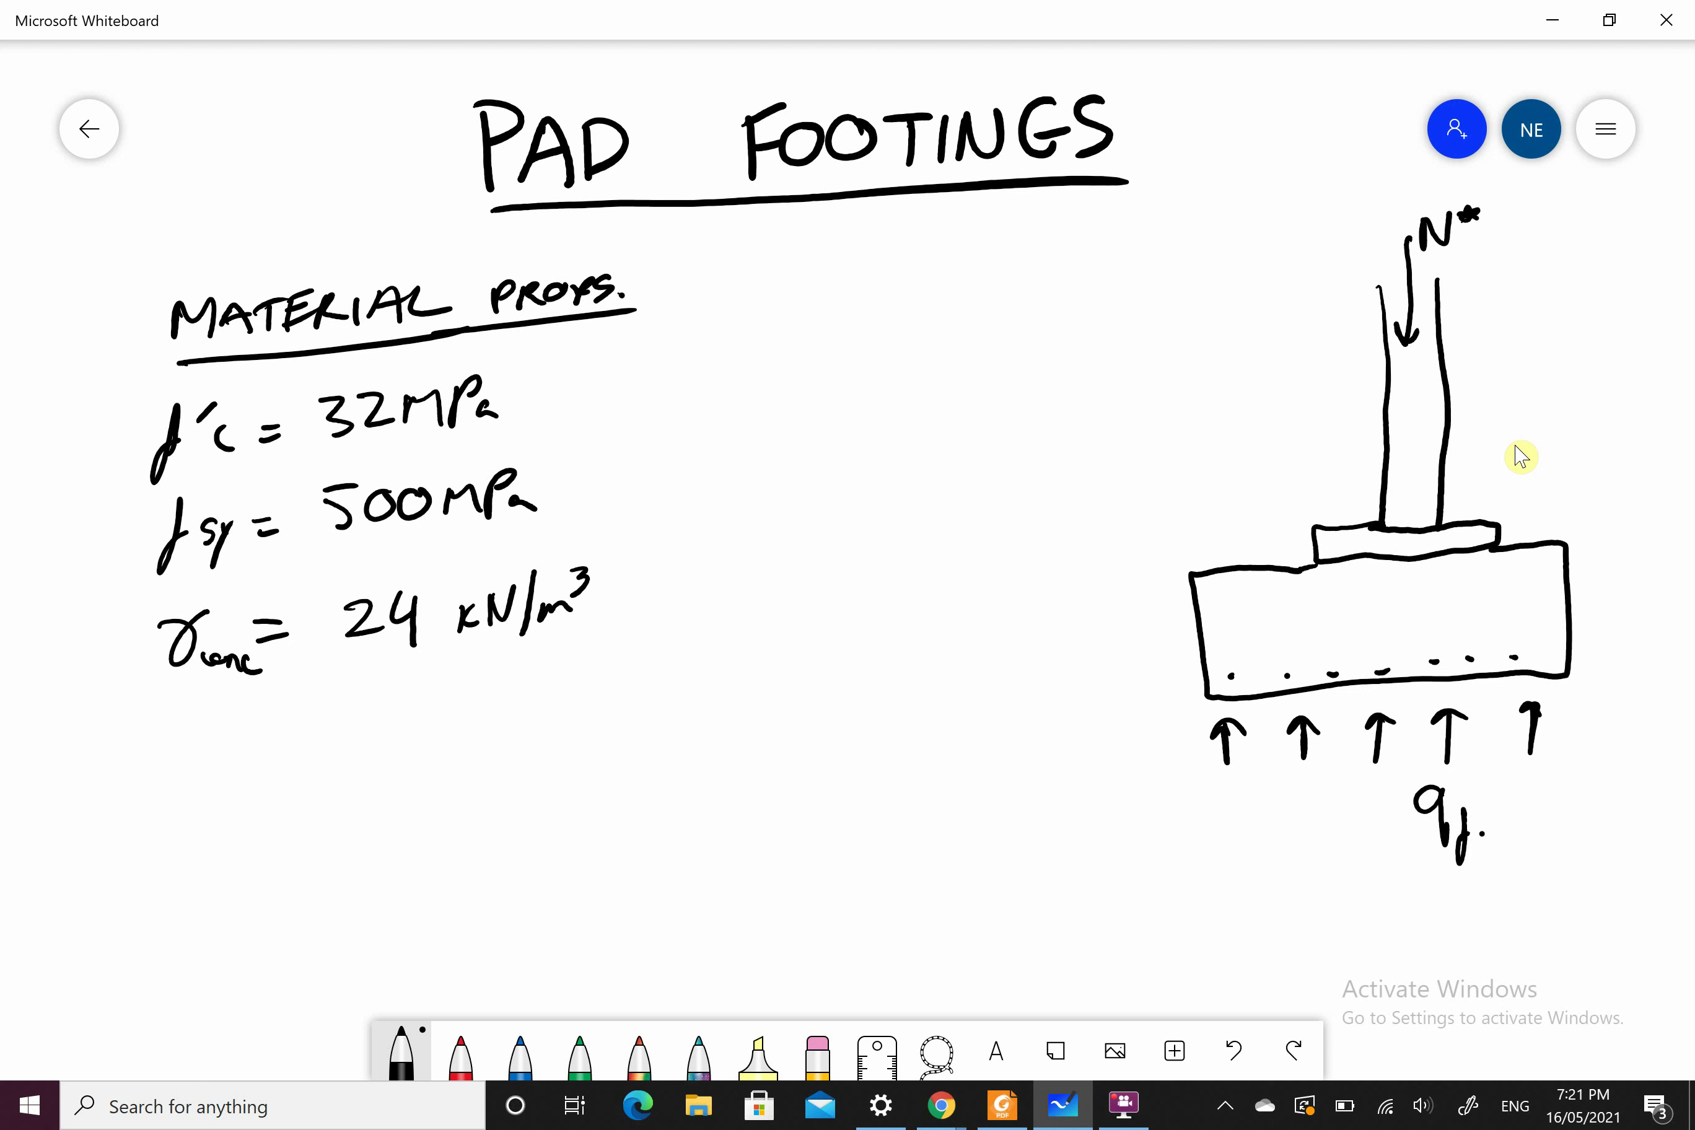
{"action": "mouse_move", "coordinate": [192, 727]}
{"action": "left_mouse_down"}
{"action": "mouse_move", "coordinate": [186, 791]}
{"action": "mouse_move", "coordinate": [214, 778]}
{"action": "mouse_move", "coordinate": [207, 806]}
{"action": "mouse_move", "coordinate": [228, 769]}
{"action": "mouse_move", "coordinate": [283, 749]}
{"action": "left_mouse_up"}
{"action": "mouse_move", "coordinate": [259, 765]}
{"action": "left_mouse_down"}
{"action": "mouse_move", "coordinate": [328, 729]}
{"action": "mouse_move", "coordinate": [412, 726]}
{"action": "mouse_move", "coordinate": [497, 750]}
{"action": "left_mouse_up"}
{"action": "mouse_move", "coordinate": [517, 716]}
{"action": "left_mouse_down"}
{"action": "mouse_move", "coordinate": [512, 754]}
{"action": "mouse_move", "coordinate": [522, 726]}
{"action": "mouse_move", "coordinate": [565, 745]}
{"action": "left_mouse_up"}
{"action": "left_click", "coordinate": [588, 744]}
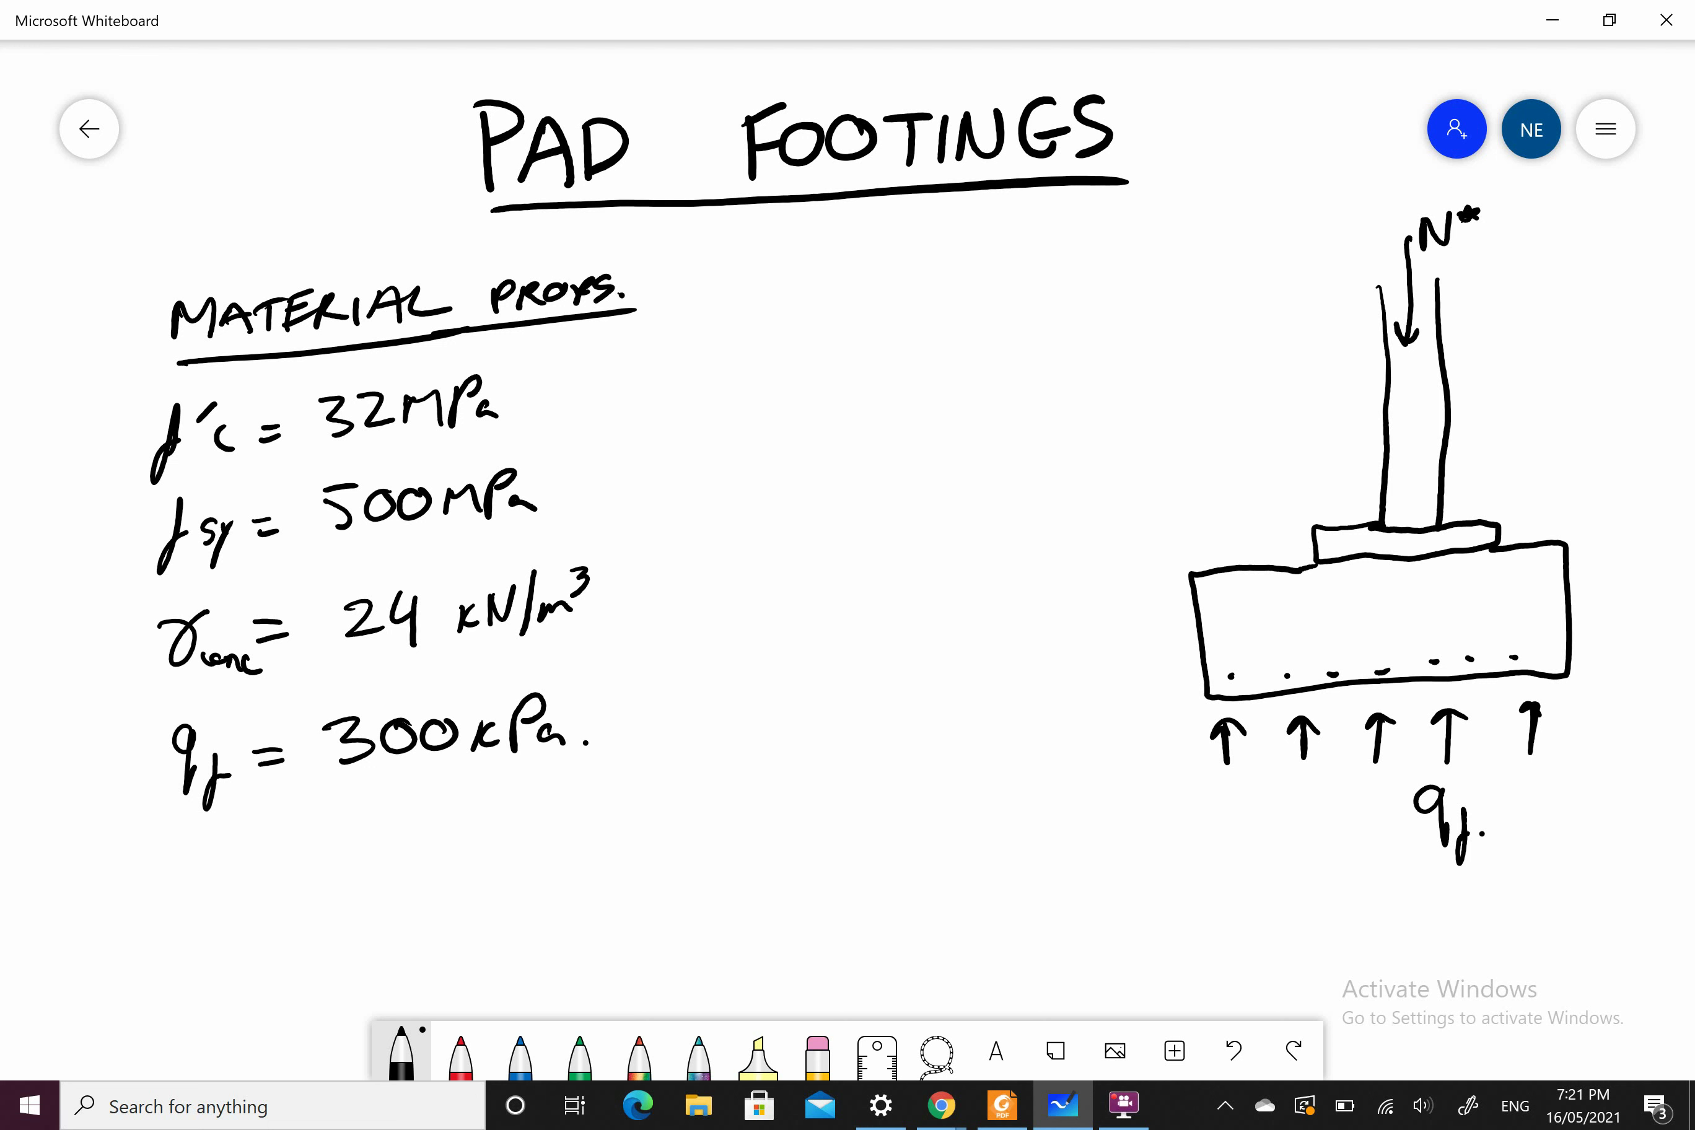
{"action": "scroll", "coordinate": [847, 510], "scroll_direction": "down", "scroll_amount": 10}
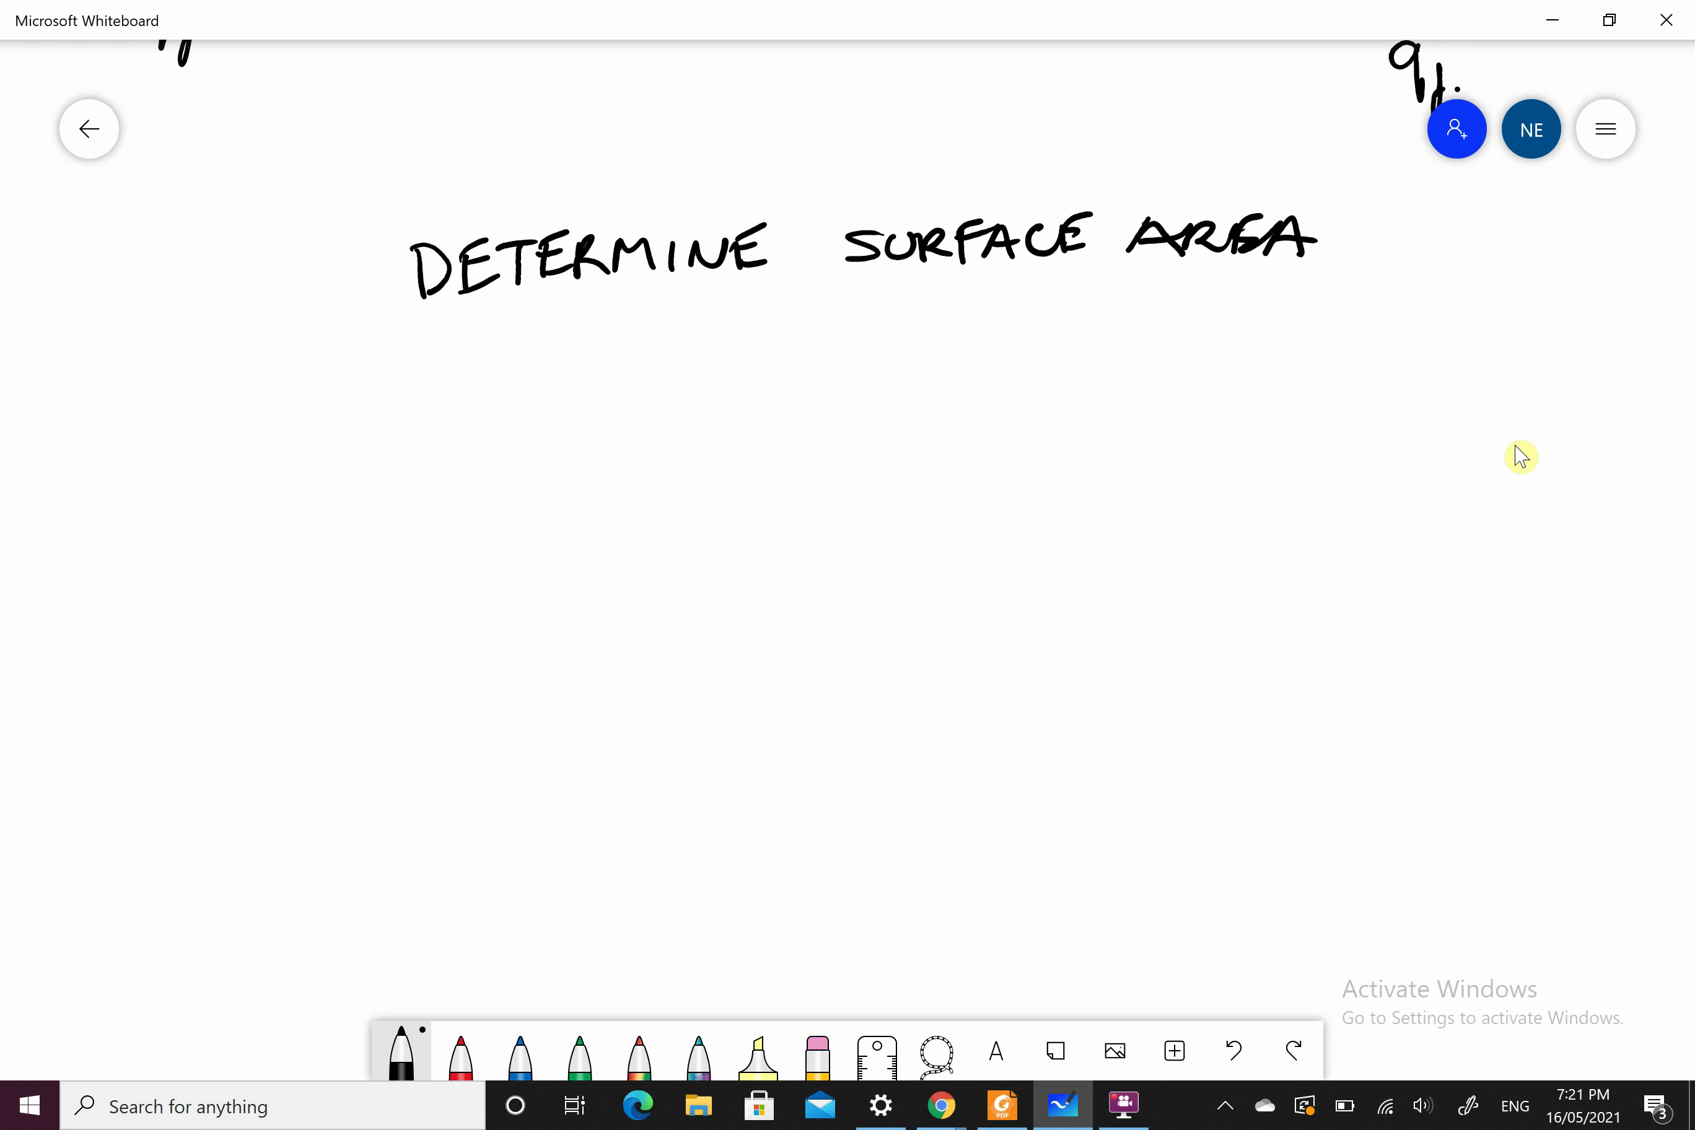
Step: Finish and underline the DETERMINE SURFACE AREA heading, then pan back to the properties
{"action": "left_click_drag", "start_coordinate": [464, 310], "coordinate": [1371, 277]}
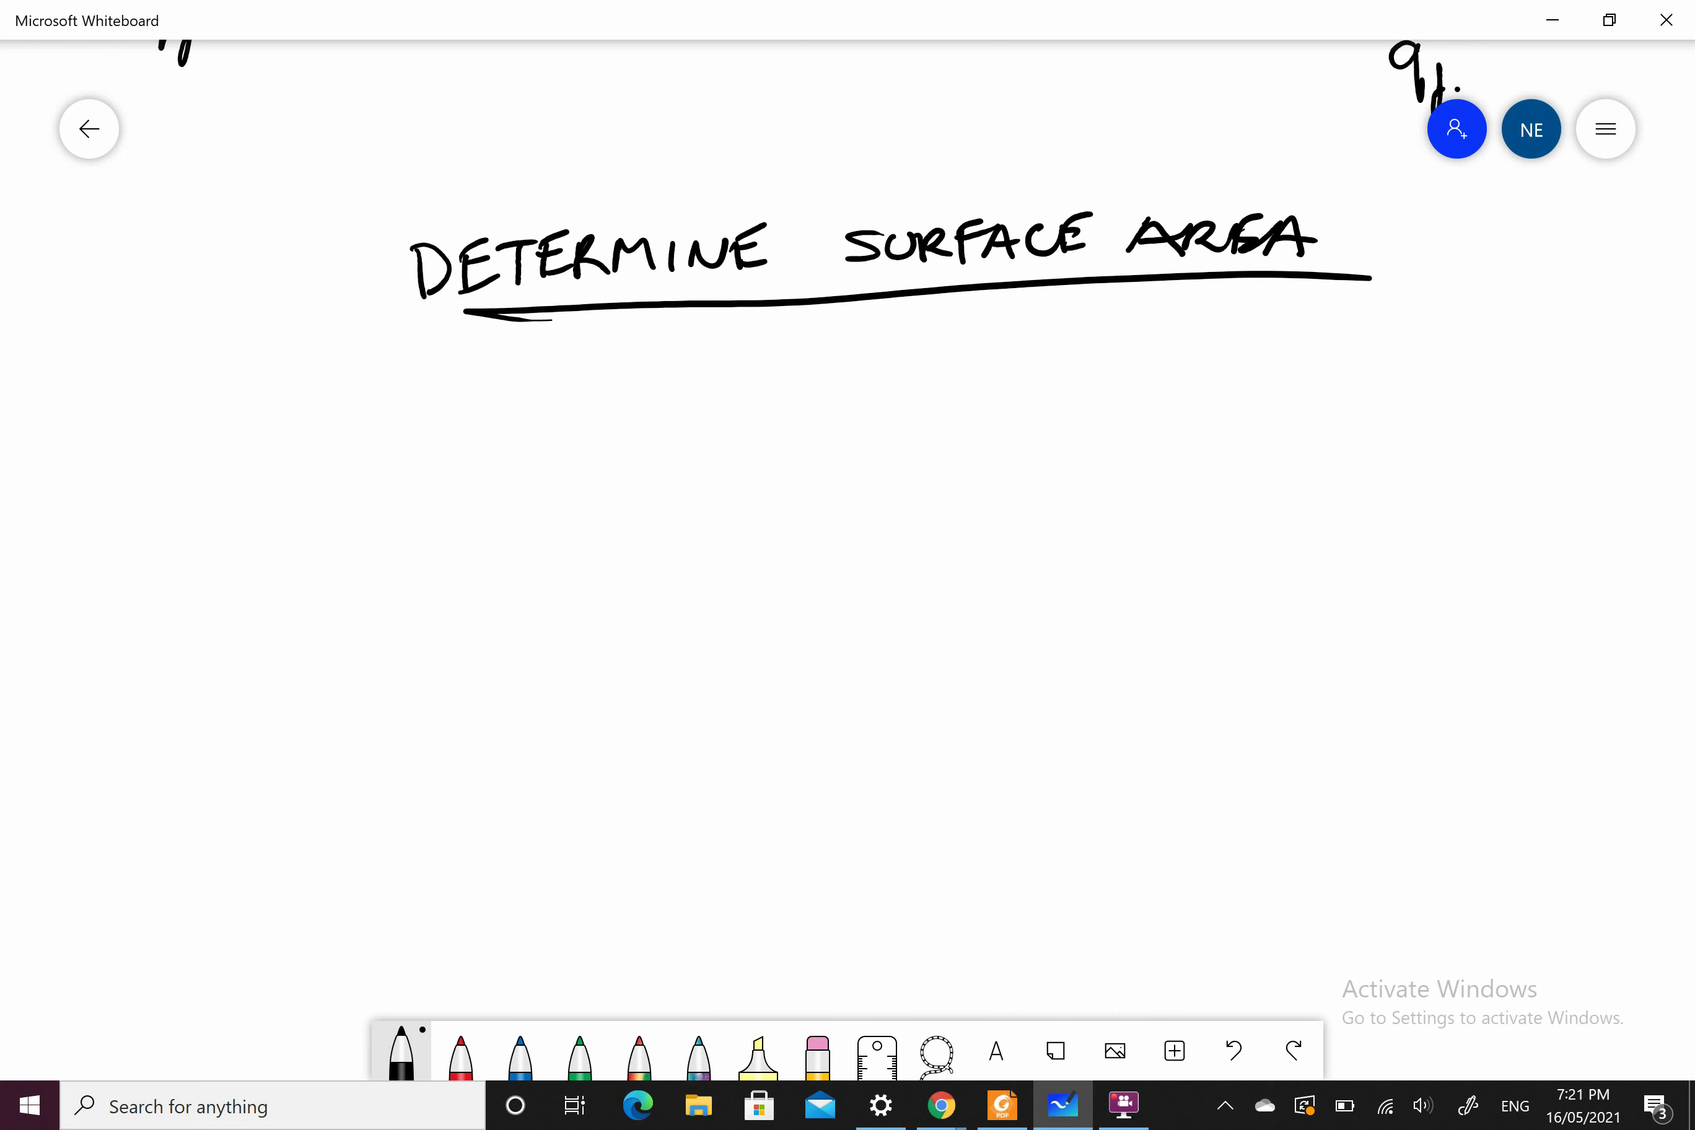
{"action": "scroll", "coordinate": [399, 1046], "scroll_direction": "up", "scroll_amount": 5}
{"action": "scroll", "coordinate": [399, 1046], "scroll_direction": "up", "scroll_amount": 4}
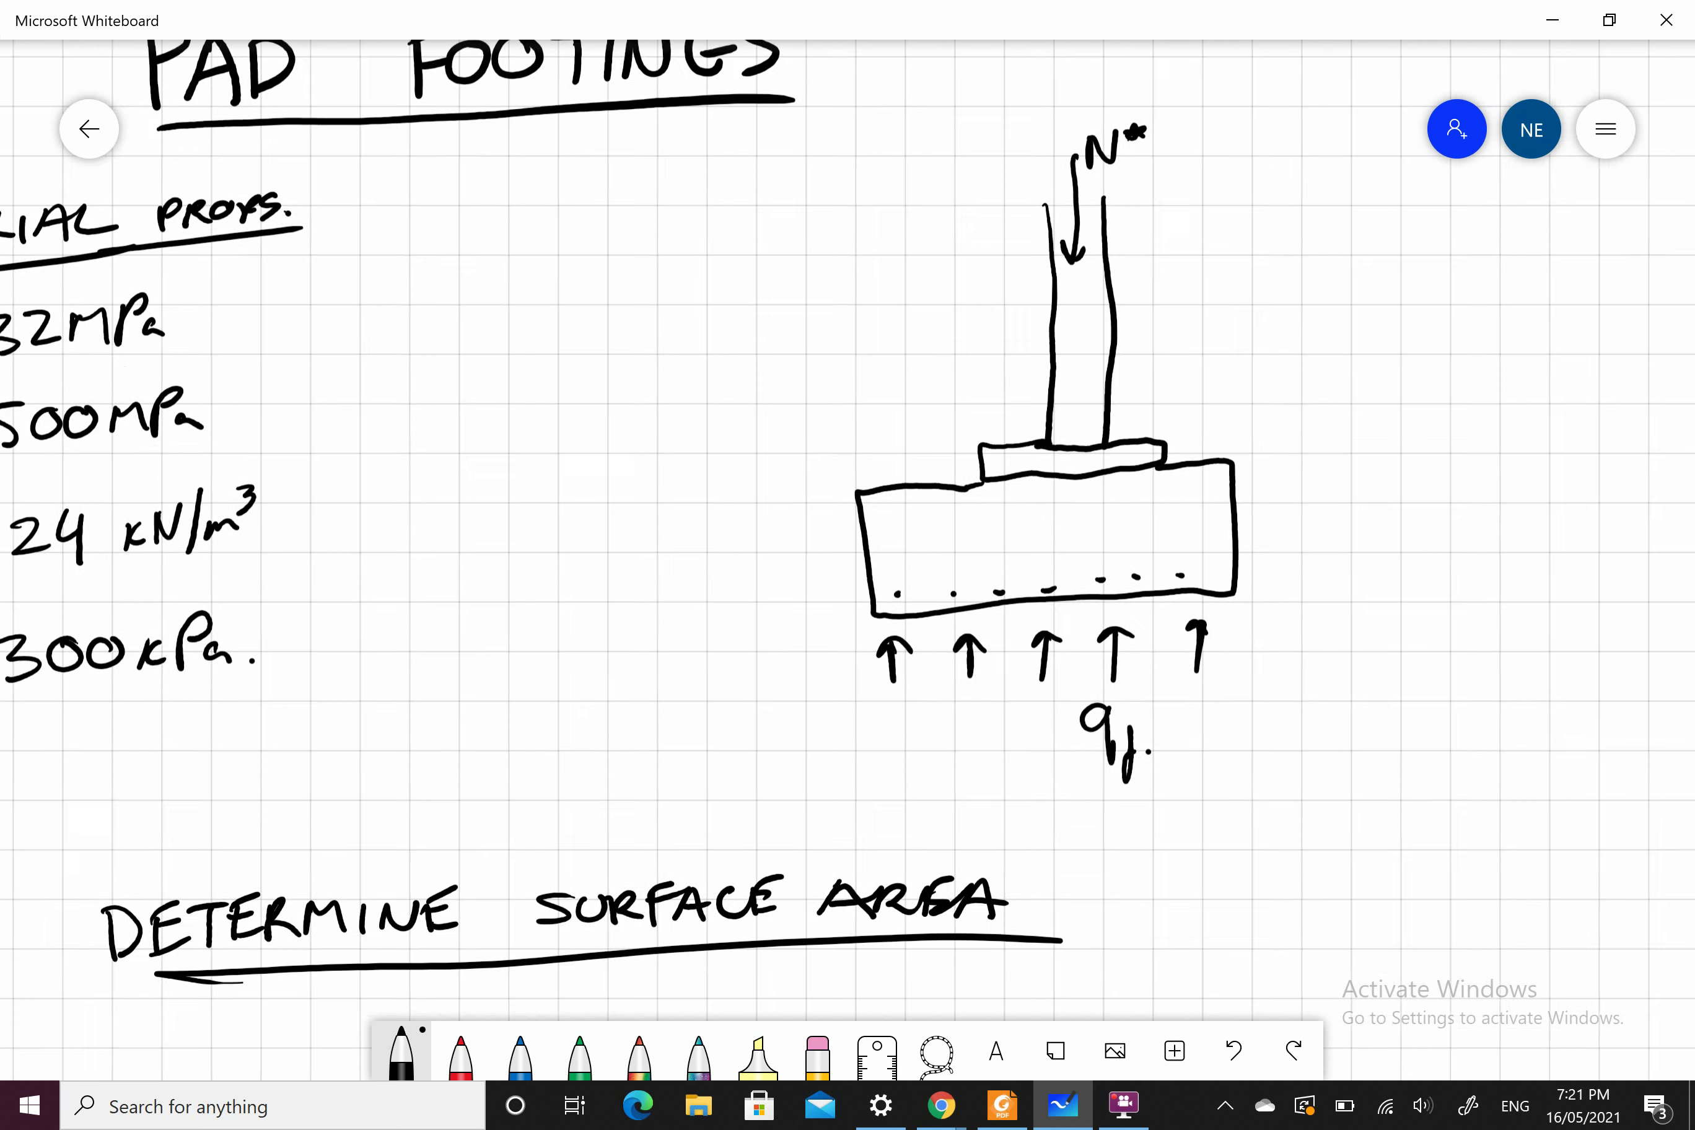
{"action": "scroll", "coordinate": [848, 560], "scroll_direction": "down", "scroll_amount": 1}
{"action": "scroll", "coordinate": [848, 560], "scroll_direction": "left", "scroll_amount": 4}
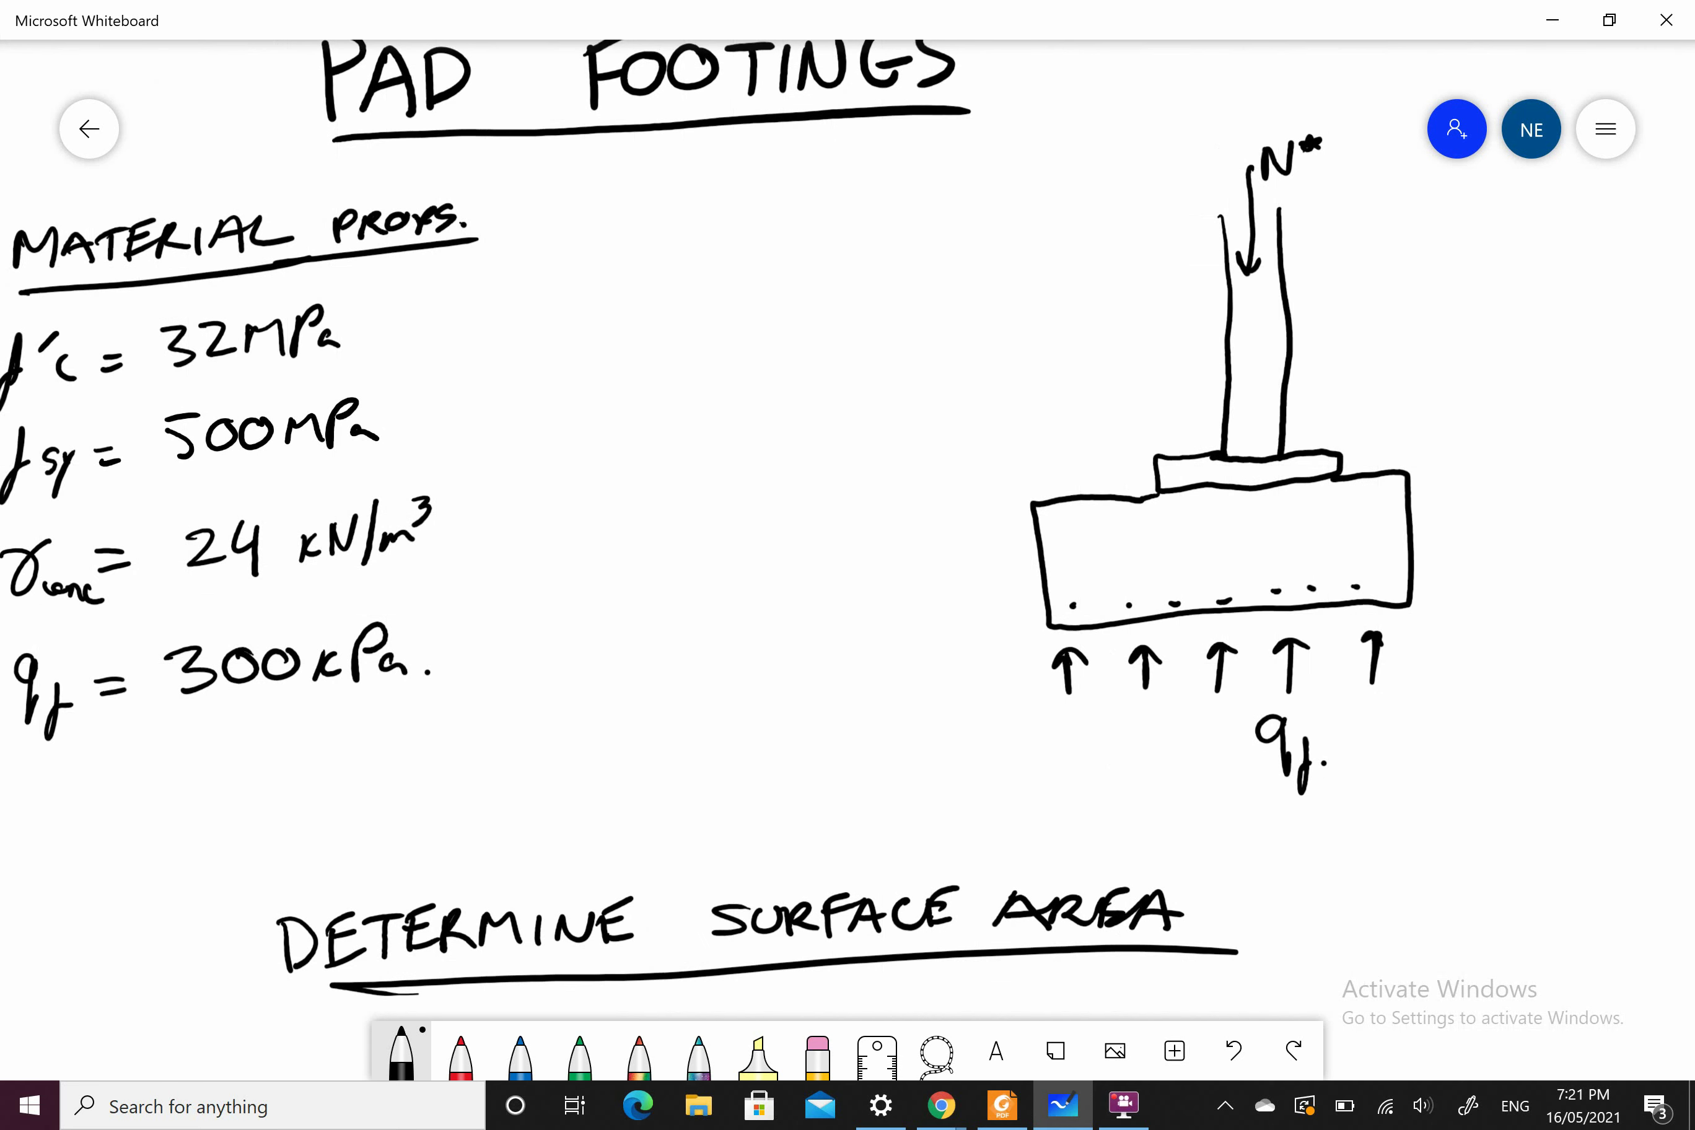
Step: Write and underline N* = 500kN beside the material properties
{"action": "mouse_move", "coordinate": [600, 306]}
{"action": "left_mouse_down"}
{"action": "mouse_move", "coordinate": [596, 326]}
{"action": "mouse_move", "coordinate": [629, 339]}
{"action": "mouse_move", "coordinate": [633, 292]}
{"action": "left_mouse_up"}
{"action": "left_click_drag", "start_coordinate": [646, 295], "coordinate": [660, 306]}
{"action": "left_click_drag", "start_coordinate": [658, 306], "coordinate": [714, 304]}
{"action": "left_click_drag", "start_coordinate": [693, 331], "coordinate": [723, 322]}
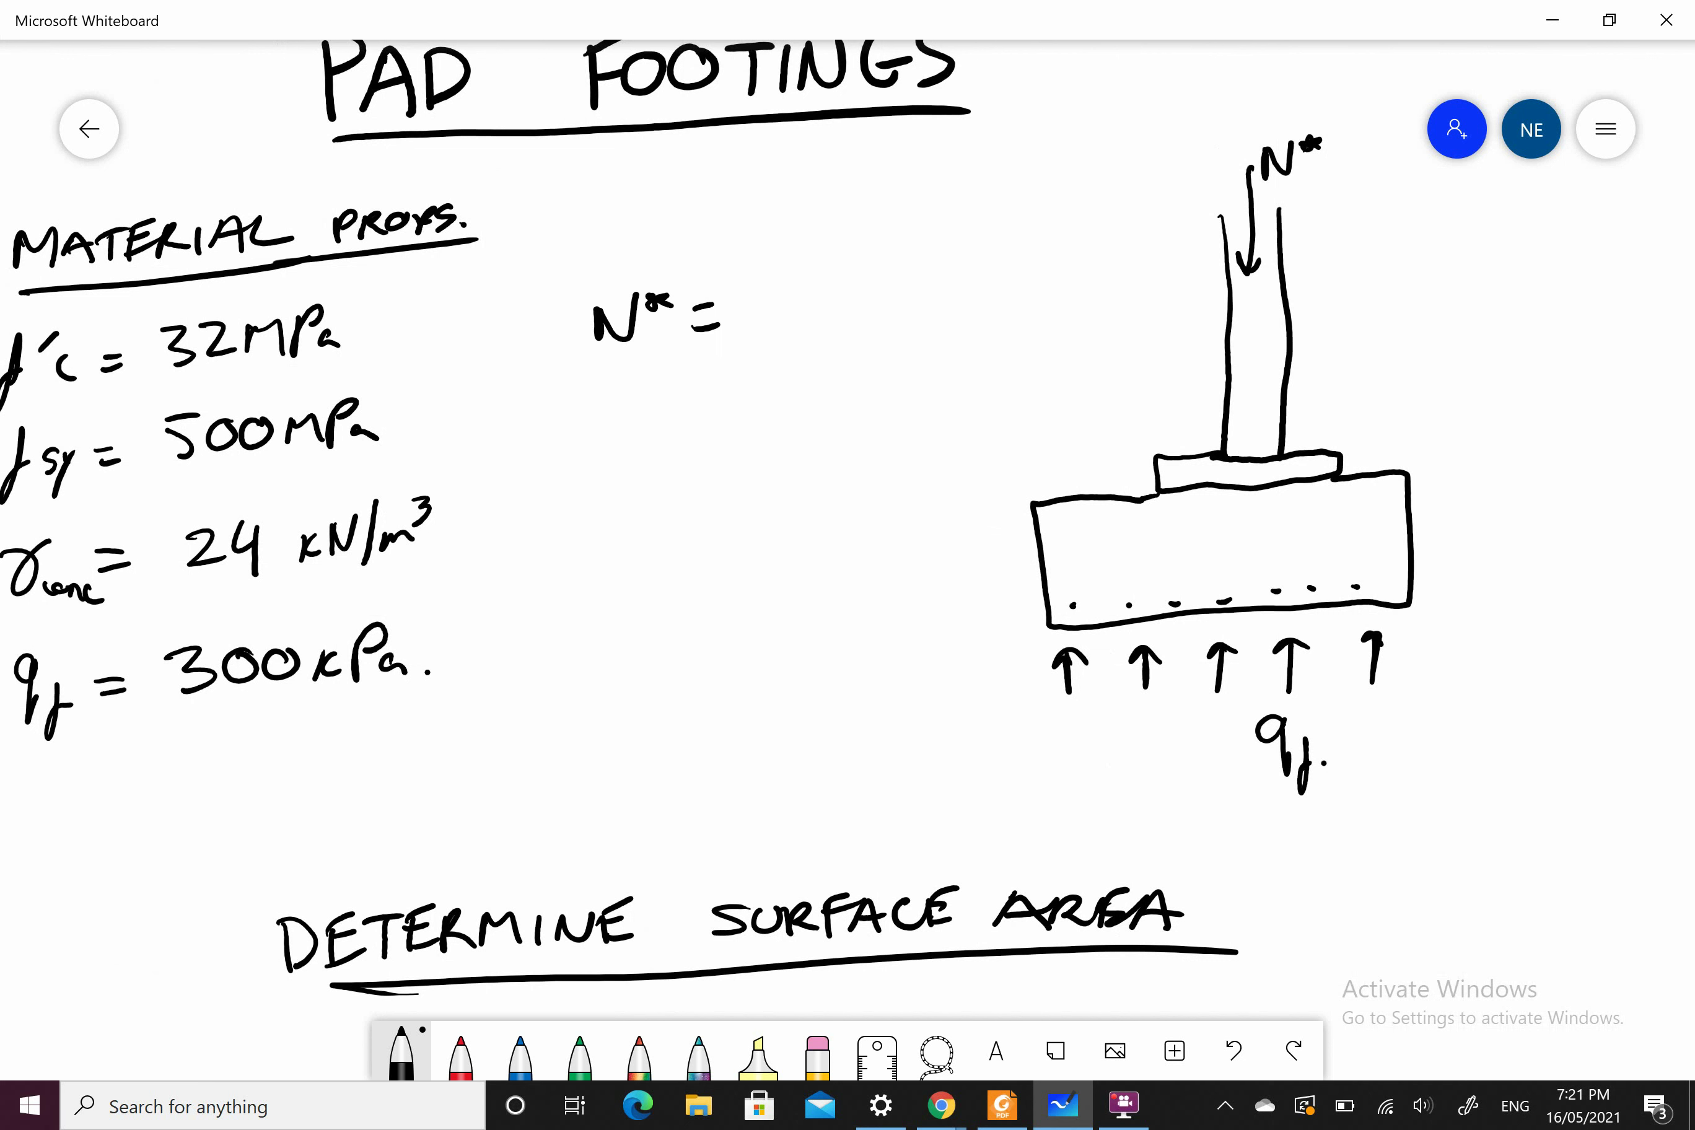
{"action": "mouse_move", "coordinate": [753, 284]}
{"action": "left_mouse_down"}
{"action": "mouse_move", "coordinate": [762, 322]}
{"action": "mouse_move", "coordinate": [791, 276]}
{"action": "left_mouse_up"}
{"action": "mouse_move", "coordinate": [787, 303]}
{"action": "left_mouse_down"}
{"action": "mouse_move", "coordinate": [827, 276]}
{"action": "mouse_move", "coordinate": [810, 310]}
{"action": "left_mouse_up"}
{"action": "mouse_move", "coordinate": [868, 276]}
{"action": "left_mouse_down"}
{"action": "mouse_move", "coordinate": [855, 301]}
{"action": "mouse_move", "coordinate": [895, 276]}
{"action": "mouse_move", "coordinate": [895, 307]}
{"action": "left_mouse_up"}
{"action": "mouse_move", "coordinate": [926, 276]}
{"action": "left_mouse_down"}
{"action": "mouse_move", "coordinate": [921, 306]}
{"action": "mouse_move", "coordinate": [970, 267]}
{"action": "left_mouse_up"}
{"action": "left_click_drag", "start_coordinate": [604, 363], "coordinate": [939, 334]}
{"action": "scroll", "coordinate": [848, 561], "scroll_direction": "down", "scroll_amount": 10}
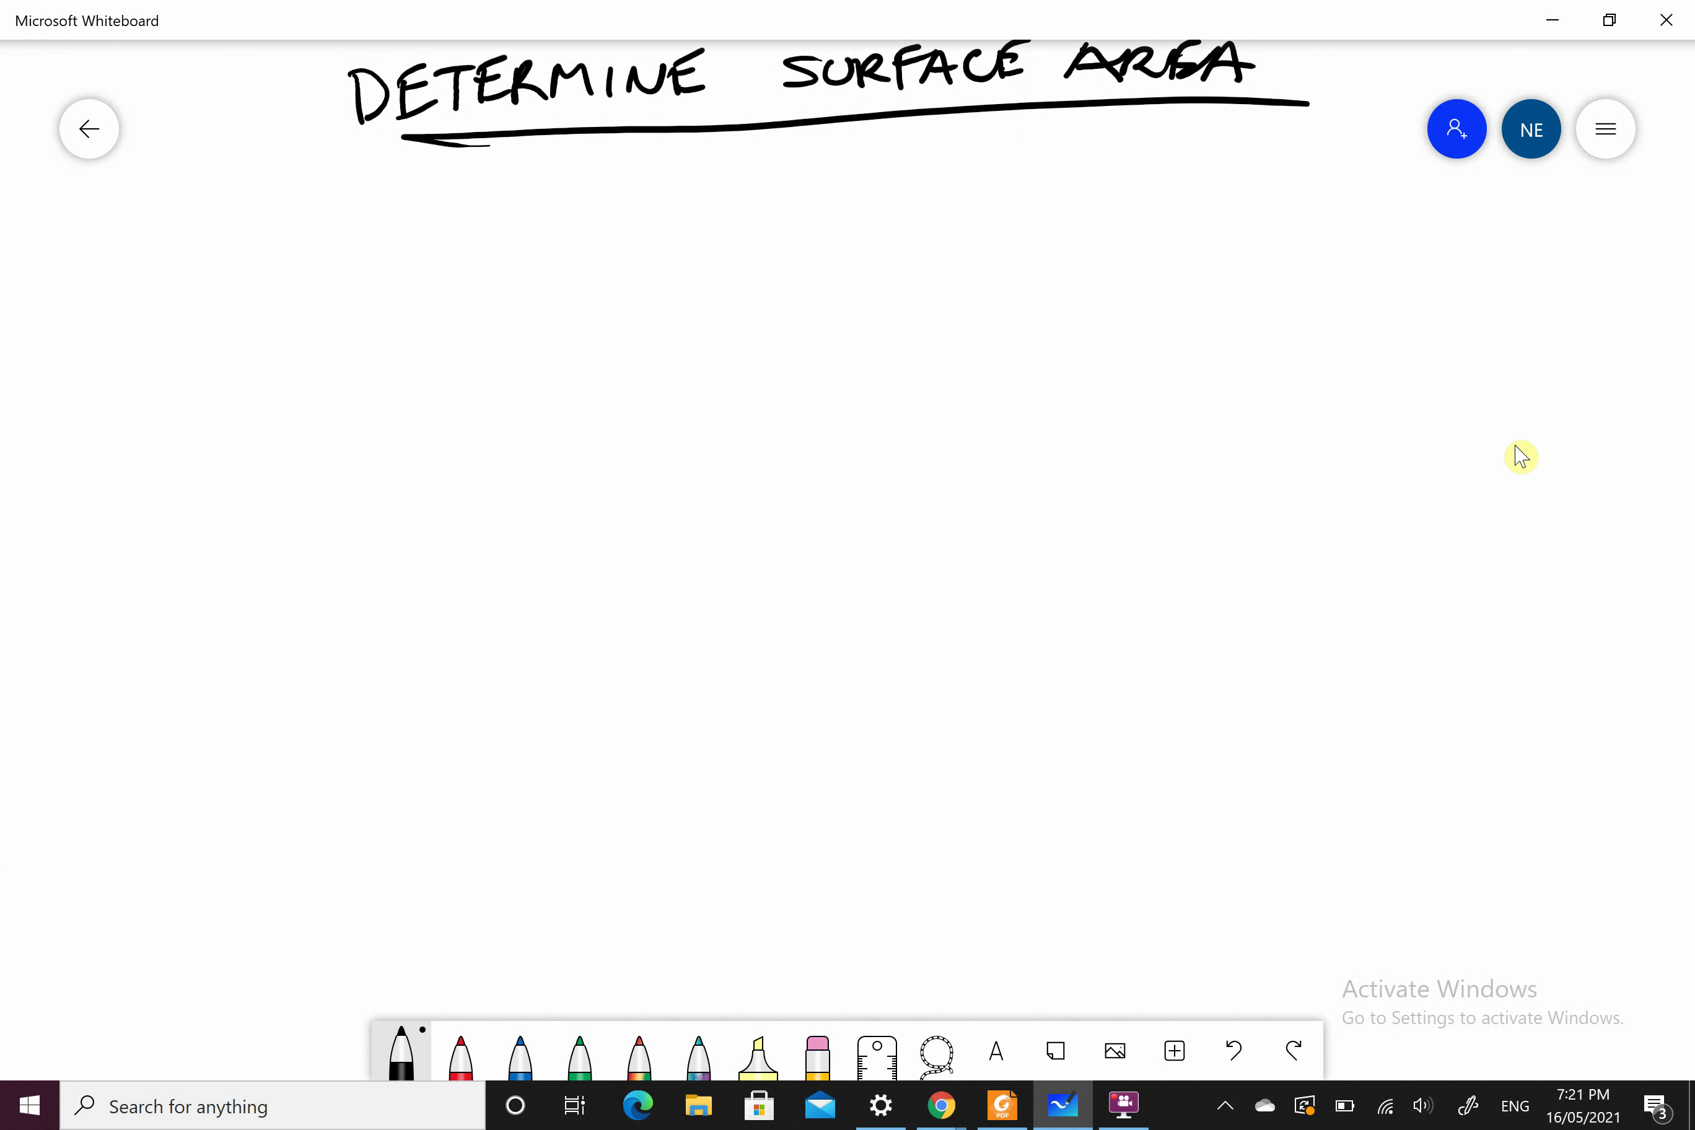
Step: Write the area formula A = N*/qf
{"action": "mouse_move", "coordinate": [281, 297]}
{"action": "left_mouse_down"}
{"action": "mouse_move", "coordinate": [306, 248]}
{"action": "mouse_move", "coordinate": [333, 296]}
{"action": "mouse_move", "coordinate": [322, 270]}
{"action": "mouse_move", "coordinate": [378, 260]}
{"action": "left_mouse_up"}
{"action": "left_click_drag", "start_coordinate": [353, 281], "coordinate": [378, 276]}
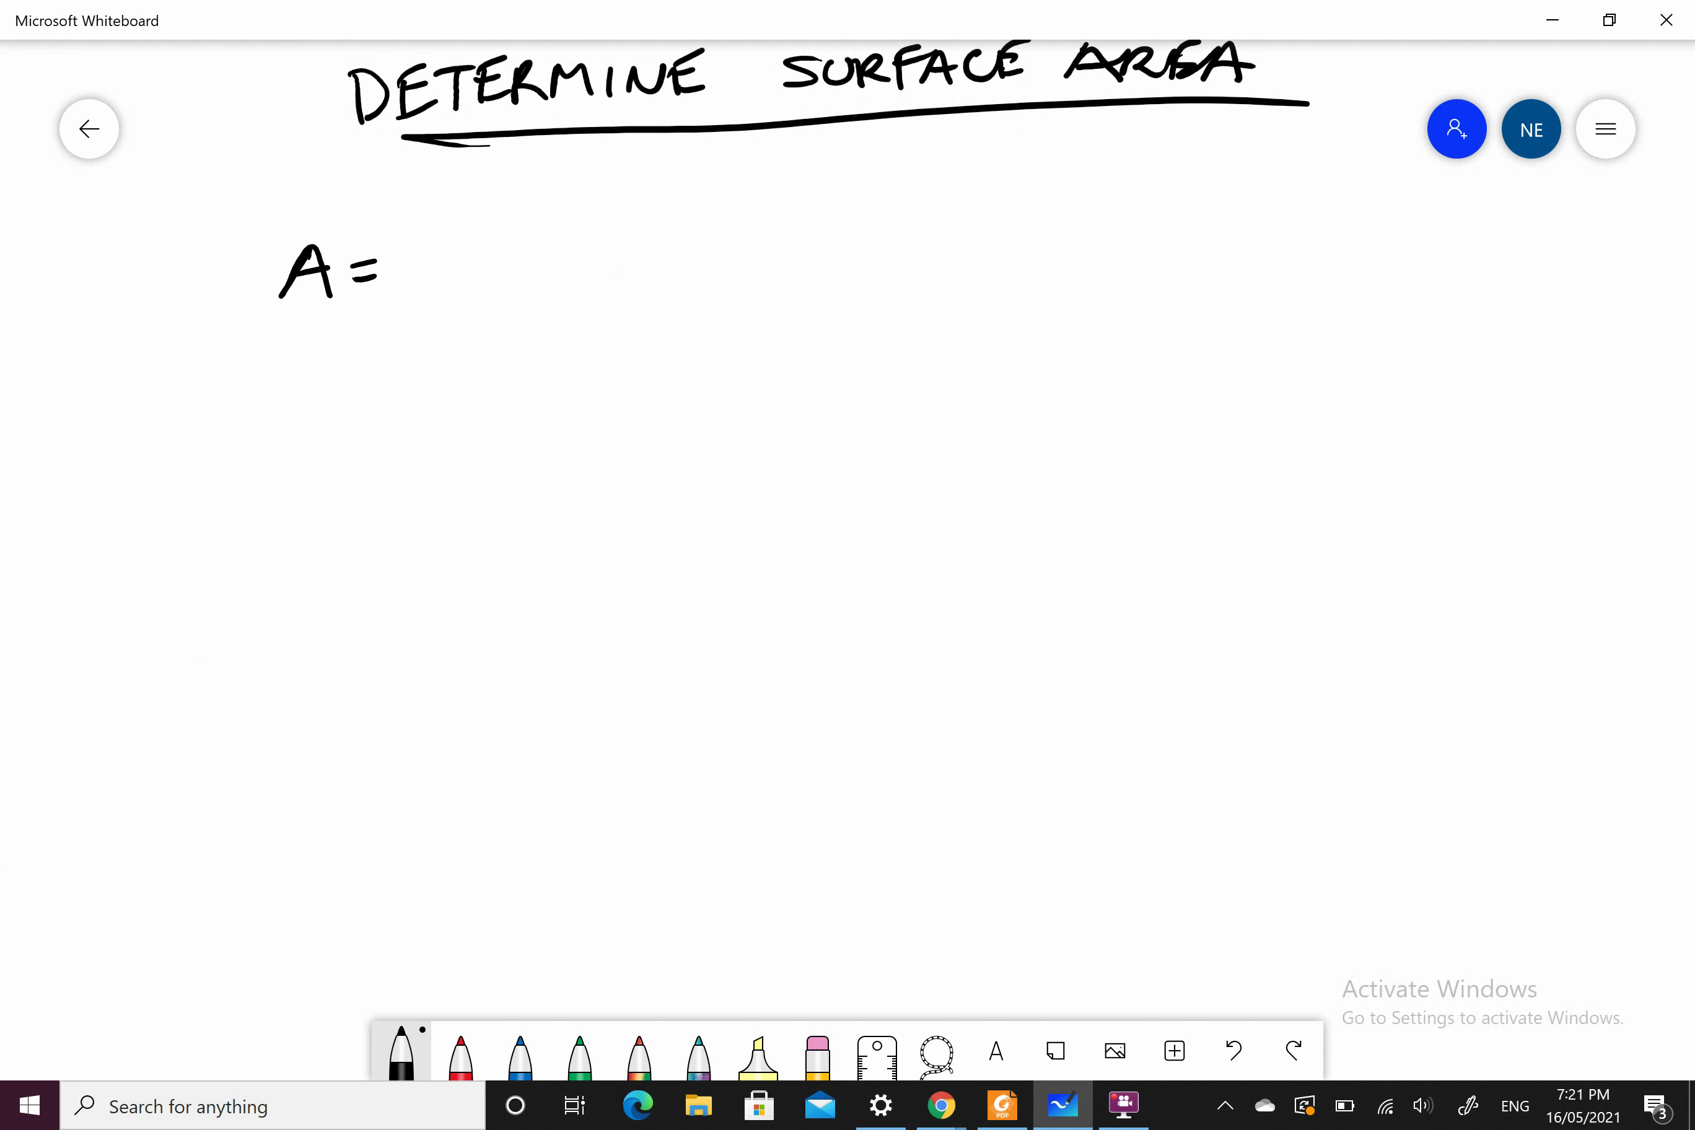
{"action": "left_click_drag", "start_coordinate": [446, 211], "coordinate": [448, 257]}
{"action": "mouse_move", "coordinate": [448, 211]}
{"action": "left_mouse_down"}
{"action": "mouse_move", "coordinate": [481, 244]}
{"action": "mouse_move", "coordinate": [497, 202]}
{"action": "left_mouse_up"}
{"action": "mouse_move", "coordinate": [522, 193]}
{"action": "left_mouse_down"}
{"action": "mouse_move", "coordinate": [518, 217]}
{"action": "mouse_move", "coordinate": [542, 198]}
{"action": "left_mouse_up"}
{"action": "left_click_drag", "start_coordinate": [523, 214], "coordinate": [539, 202]}
{"action": "left_click_drag", "start_coordinate": [423, 266], "coordinate": [571, 250]}
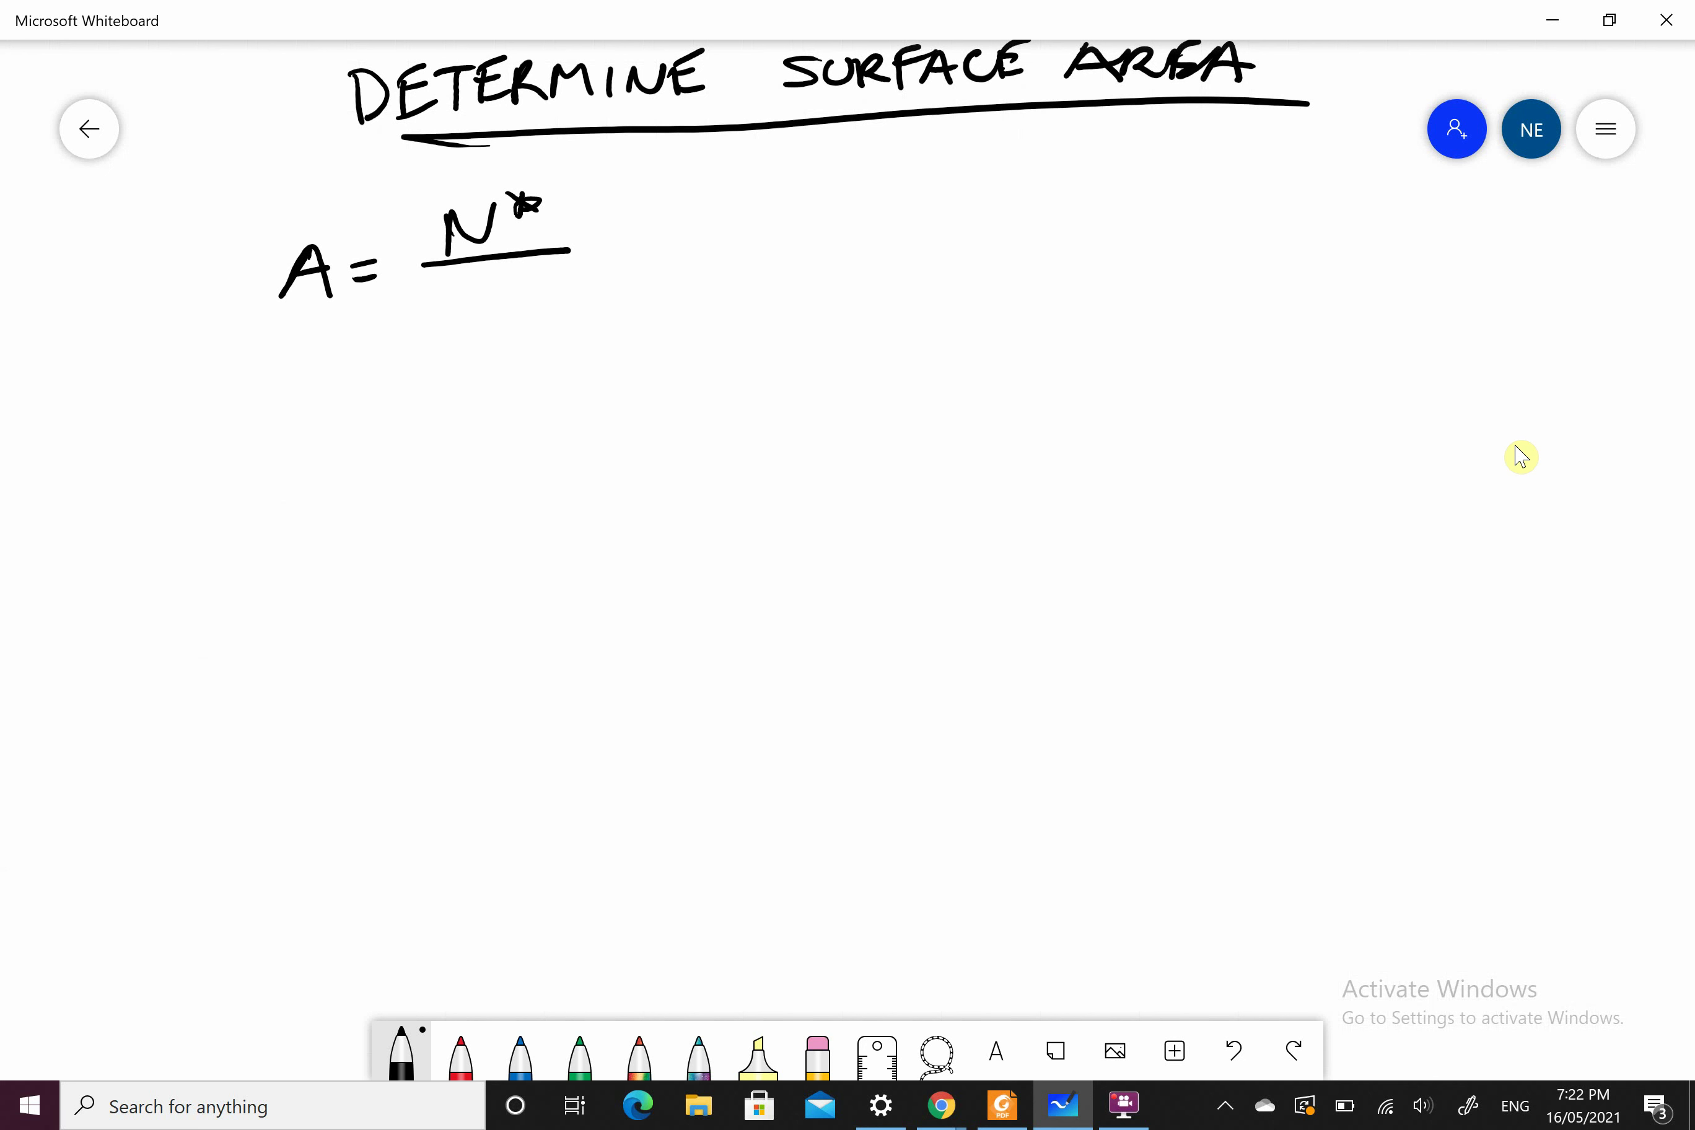
{"action": "mouse_move", "coordinate": [478, 288]}
{"action": "left_mouse_down"}
{"action": "mouse_move", "coordinate": [454, 296]}
{"action": "mouse_move", "coordinate": [479, 349]}
{"action": "mouse_move", "coordinate": [519, 313]}
{"action": "mouse_move", "coordinate": [511, 353]}
{"action": "left_mouse_up"}
{"action": "left_click_drag", "start_coordinate": [503, 337], "coordinate": [526, 329]}
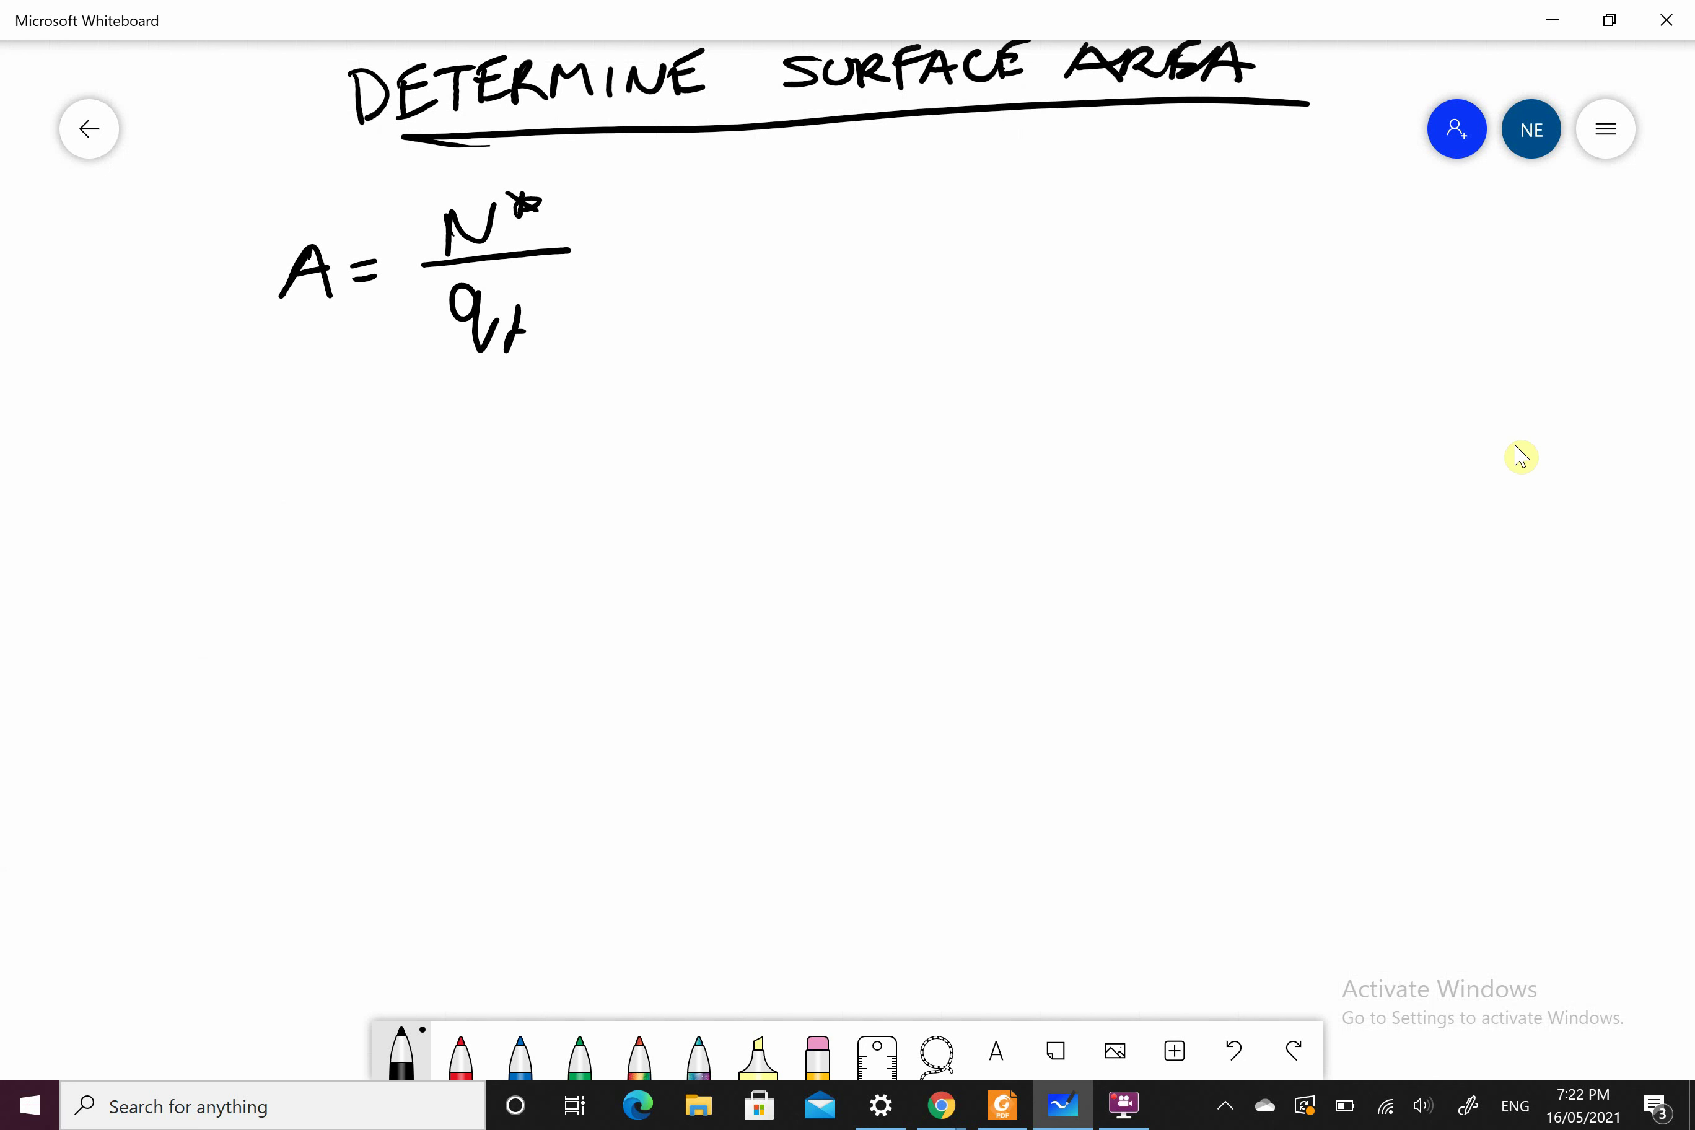
Step: Continue with = 500/300 = 1.67m² and underline the area result
{"action": "left_click_drag", "start_coordinate": [666, 252], "coordinate": [690, 247]}
{"action": "left_click_drag", "start_coordinate": [671, 272], "coordinate": [694, 267]}
{"action": "mouse_move", "coordinate": [790, 185]}
{"action": "left_mouse_down"}
{"action": "mouse_move", "coordinate": [811, 188]}
{"action": "mouse_move", "coordinate": [804, 218]}
{"action": "left_mouse_up"}
{"action": "left_click_drag", "start_coordinate": [791, 179], "coordinate": [908, 181]}
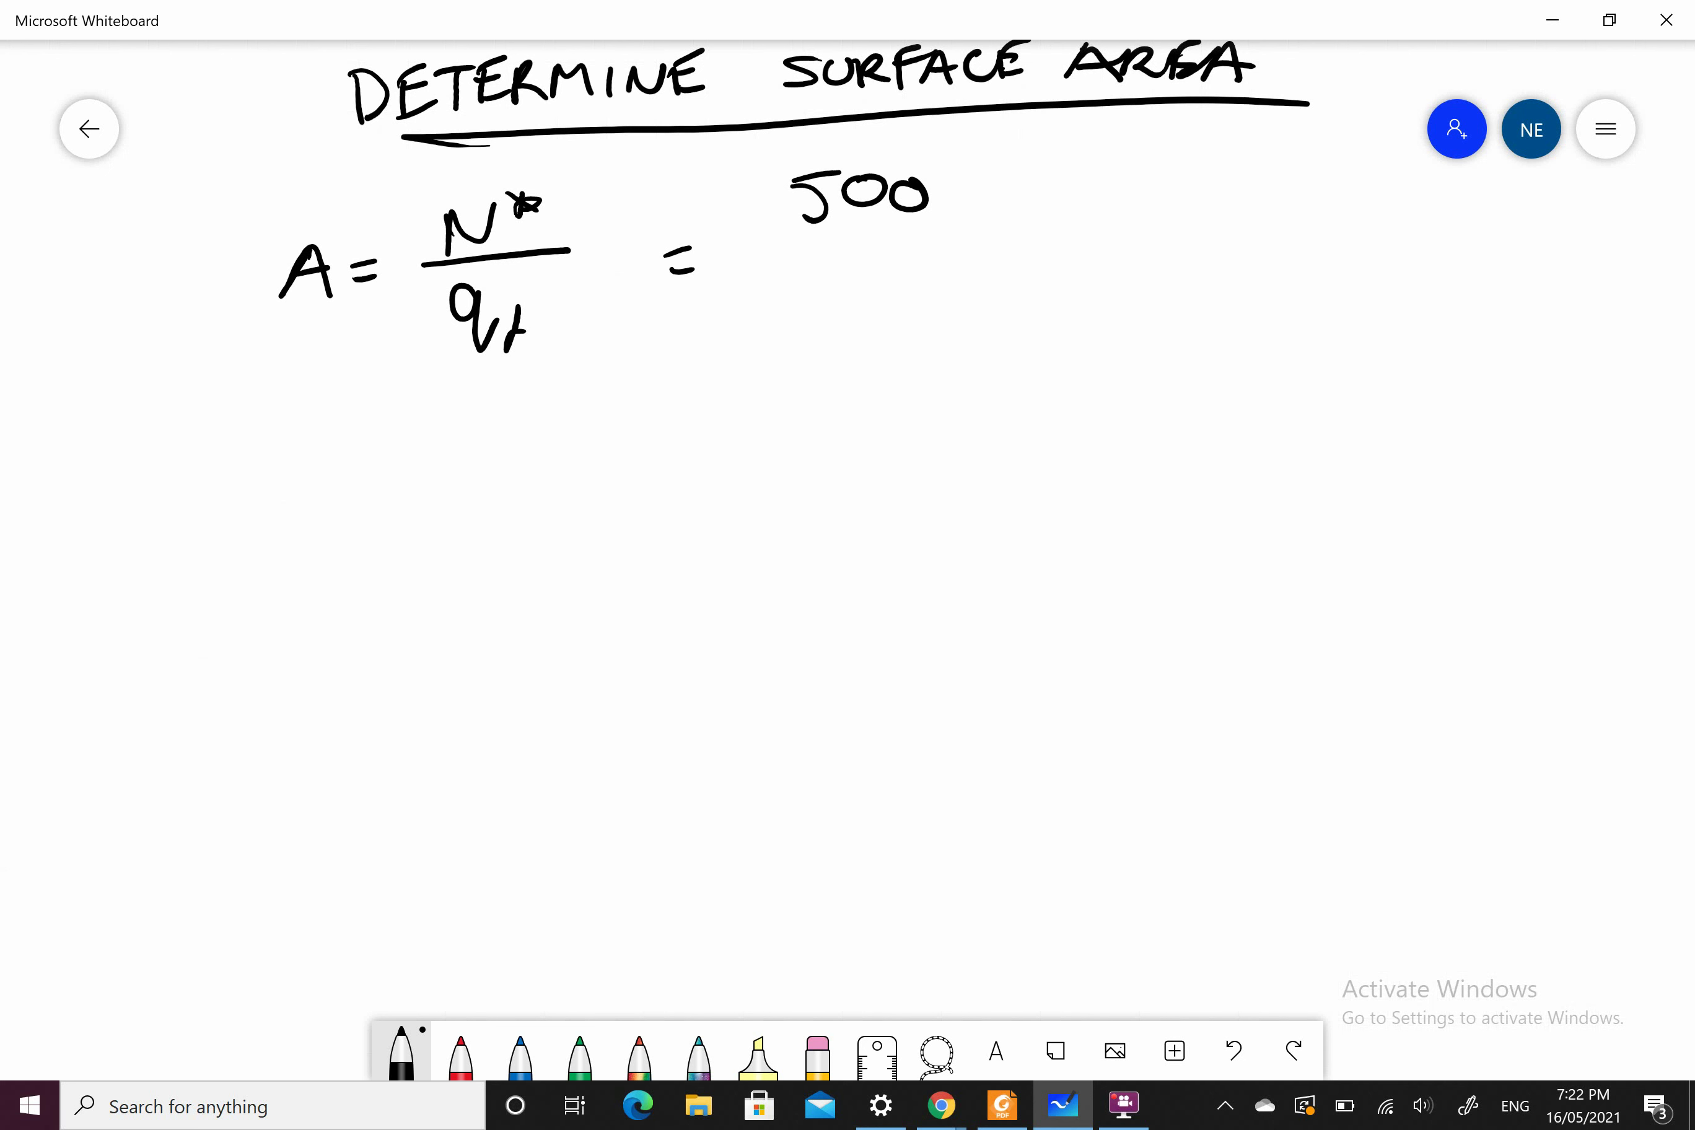
{"action": "mouse_move", "coordinate": [774, 245]}
{"action": "left_mouse_down"}
{"action": "mouse_move", "coordinate": [1004, 230]}
{"action": "mouse_move", "coordinate": [859, 265]}
{"action": "mouse_move", "coordinate": [832, 294]}
{"action": "left_mouse_up"}
{"action": "left_click_drag", "start_coordinate": [898, 269], "coordinate": [938, 268]}
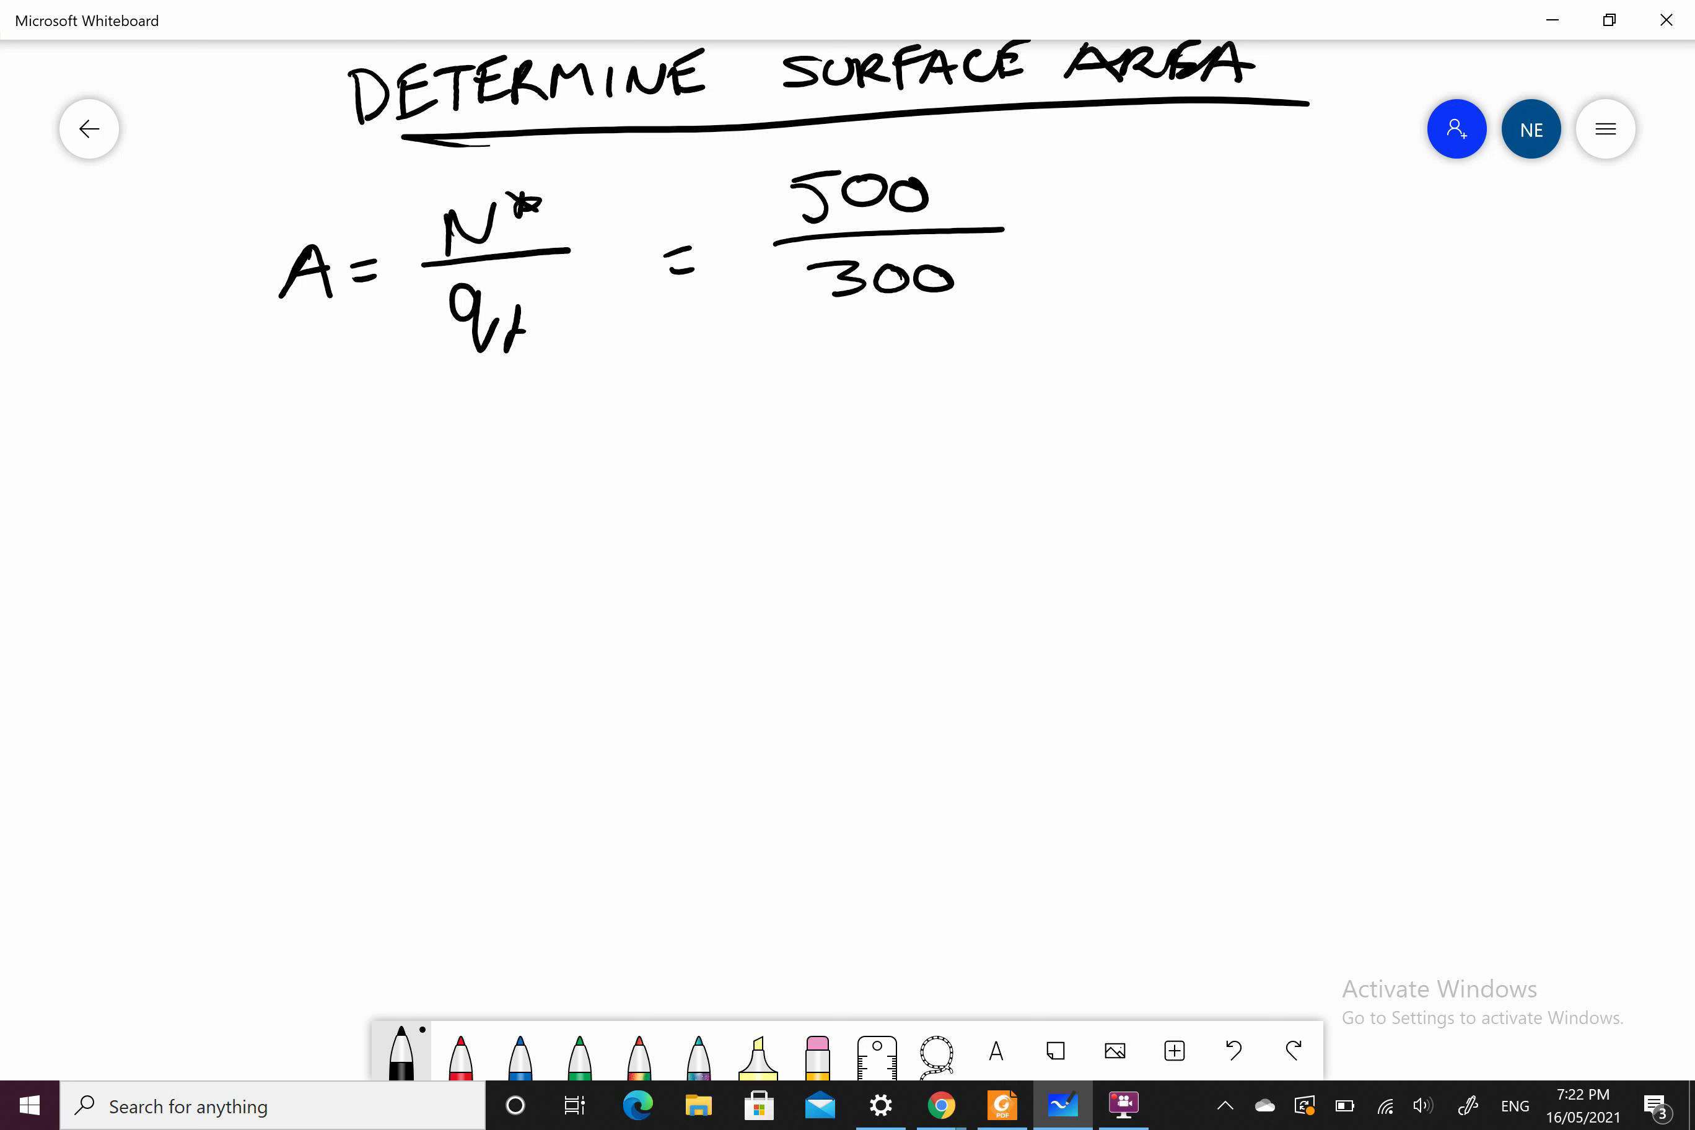
{"action": "left_click_drag", "start_coordinate": [1053, 215], "coordinate": [1085, 211]}
{"action": "left_click_drag", "start_coordinate": [1062, 238], "coordinate": [1086, 235]}
{"action": "left_click_drag", "start_coordinate": [1165, 186], "coordinate": [1172, 239]}
{"action": "left_click", "coordinate": [1190, 234]}
{"action": "mouse_move", "coordinate": [1242, 185]}
{"action": "left_mouse_down"}
{"action": "mouse_move", "coordinate": [1233, 235]}
{"action": "mouse_move", "coordinate": [1227, 219]}
{"action": "mouse_move", "coordinate": [1278, 238]}
{"action": "left_mouse_up"}
{"action": "mouse_move", "coordinate": [1298, 233]}
{"action": "left_mouse_down"}
{"action": "mouse_move", "coordinate": [1341, 232]}
{"action": "mouse_move", "coordinate": [1364, 198]}
{"action": "left_mouse_up"}
{"action": "left_click_drag", "start_coordinate": [1172, 274], "coordinate": [1343, 250]}
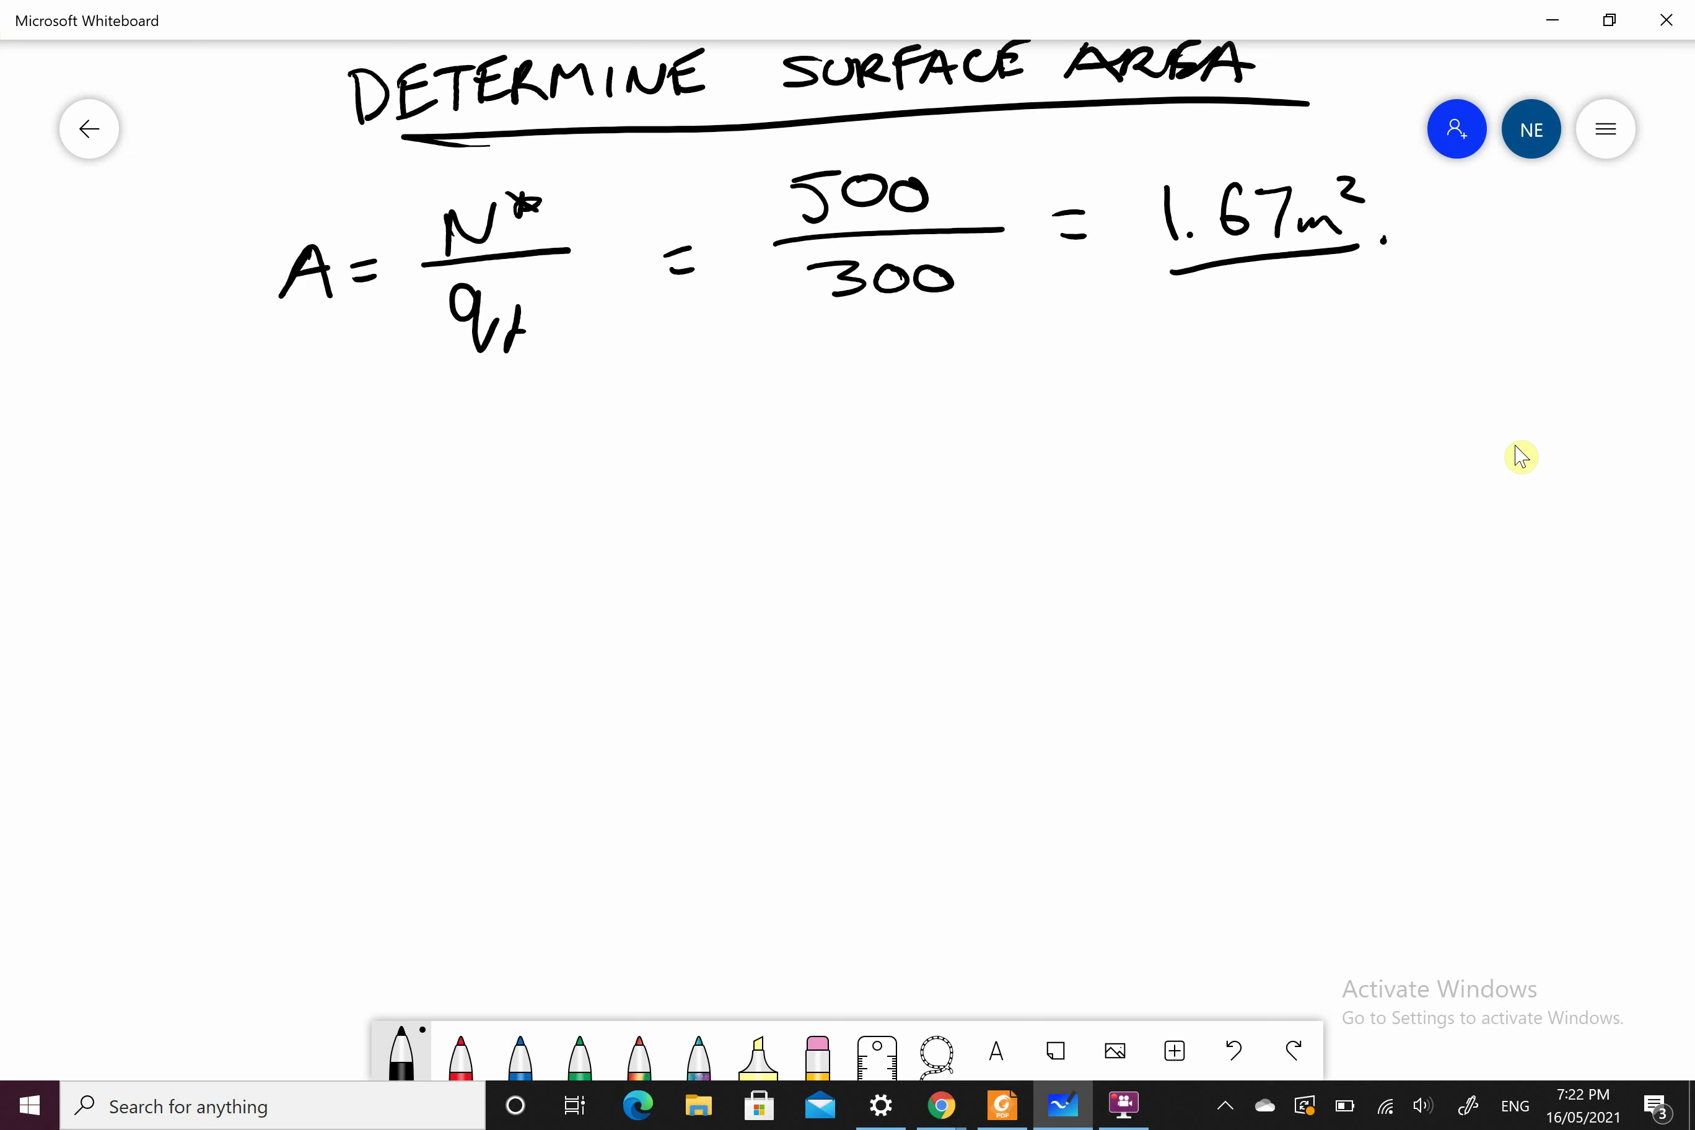
Step: Write L = √A = √1.67 ≈ 1.3m and underline the side length
{"action": "mouse_move", "coordinate": [300, 479]}
{"action": "left_mouse_down"}
{"action": "mouse_move", "coordinate": [294, 562]}
{"action": "mouse_move", "coordinate": [340, 564]}
{"action": "mouse_move", "coordinate": [414, 508]}
{"action": "left_mouse_up"}
{"action": "mouse_move", "coordinate": [384, 539]}
{"action": "left_mouse_down"}
{"action": "mouse_move", "coordinate": [527, 476]}
{"action": "mouse_move", "coordinate": [633, 458]}
{"action": "left_mouse_up"}
{"action": "mouse_move", "coordinate": [555, 541]}
{"action": "left_mouse_down"}
{"action": "mouse_move", "coordinate": [602, 519]}
{"action": "mouse_move", "coordinate": [611, 537]}
{"action": "left_mouse_up"}
{"action": "left_click_drag", "start_coordinate": [564, 524], "coordinate": [599, 518]}
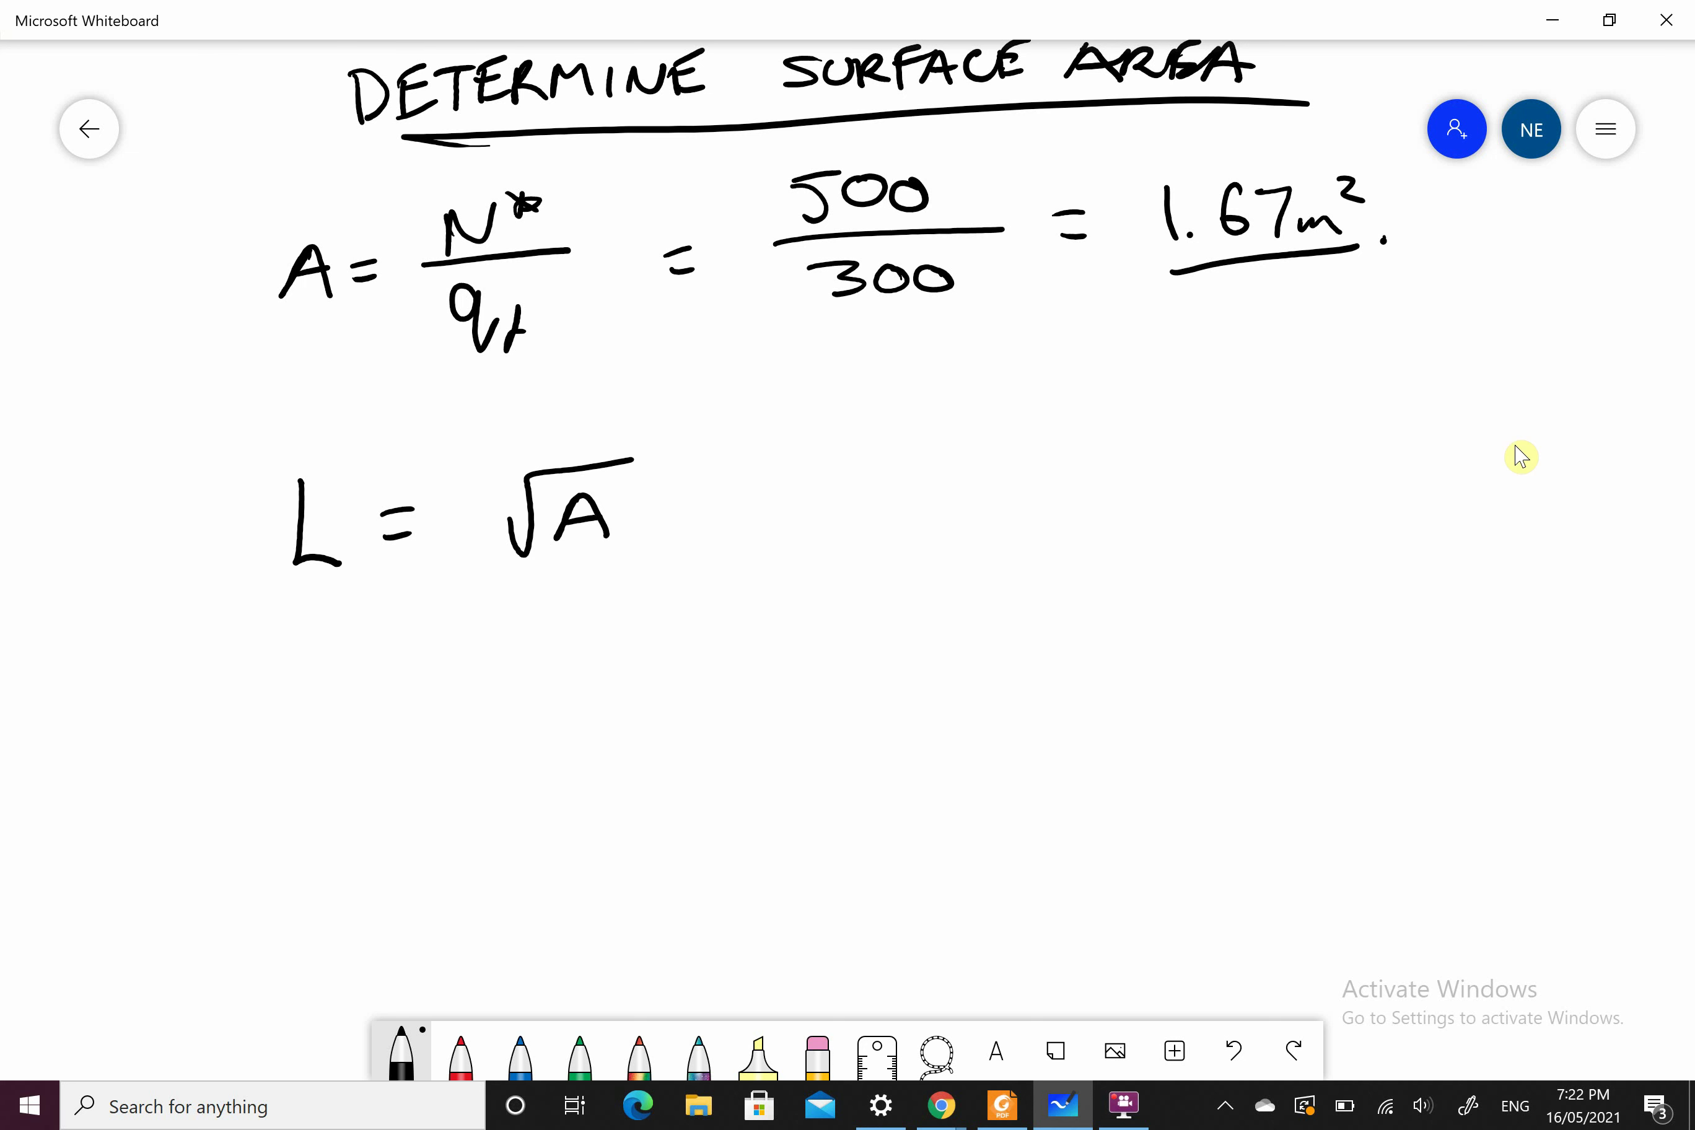
{"action": "left_click_drag", "start_coordinate": [722, 498], "coordinate": [750, 504]}
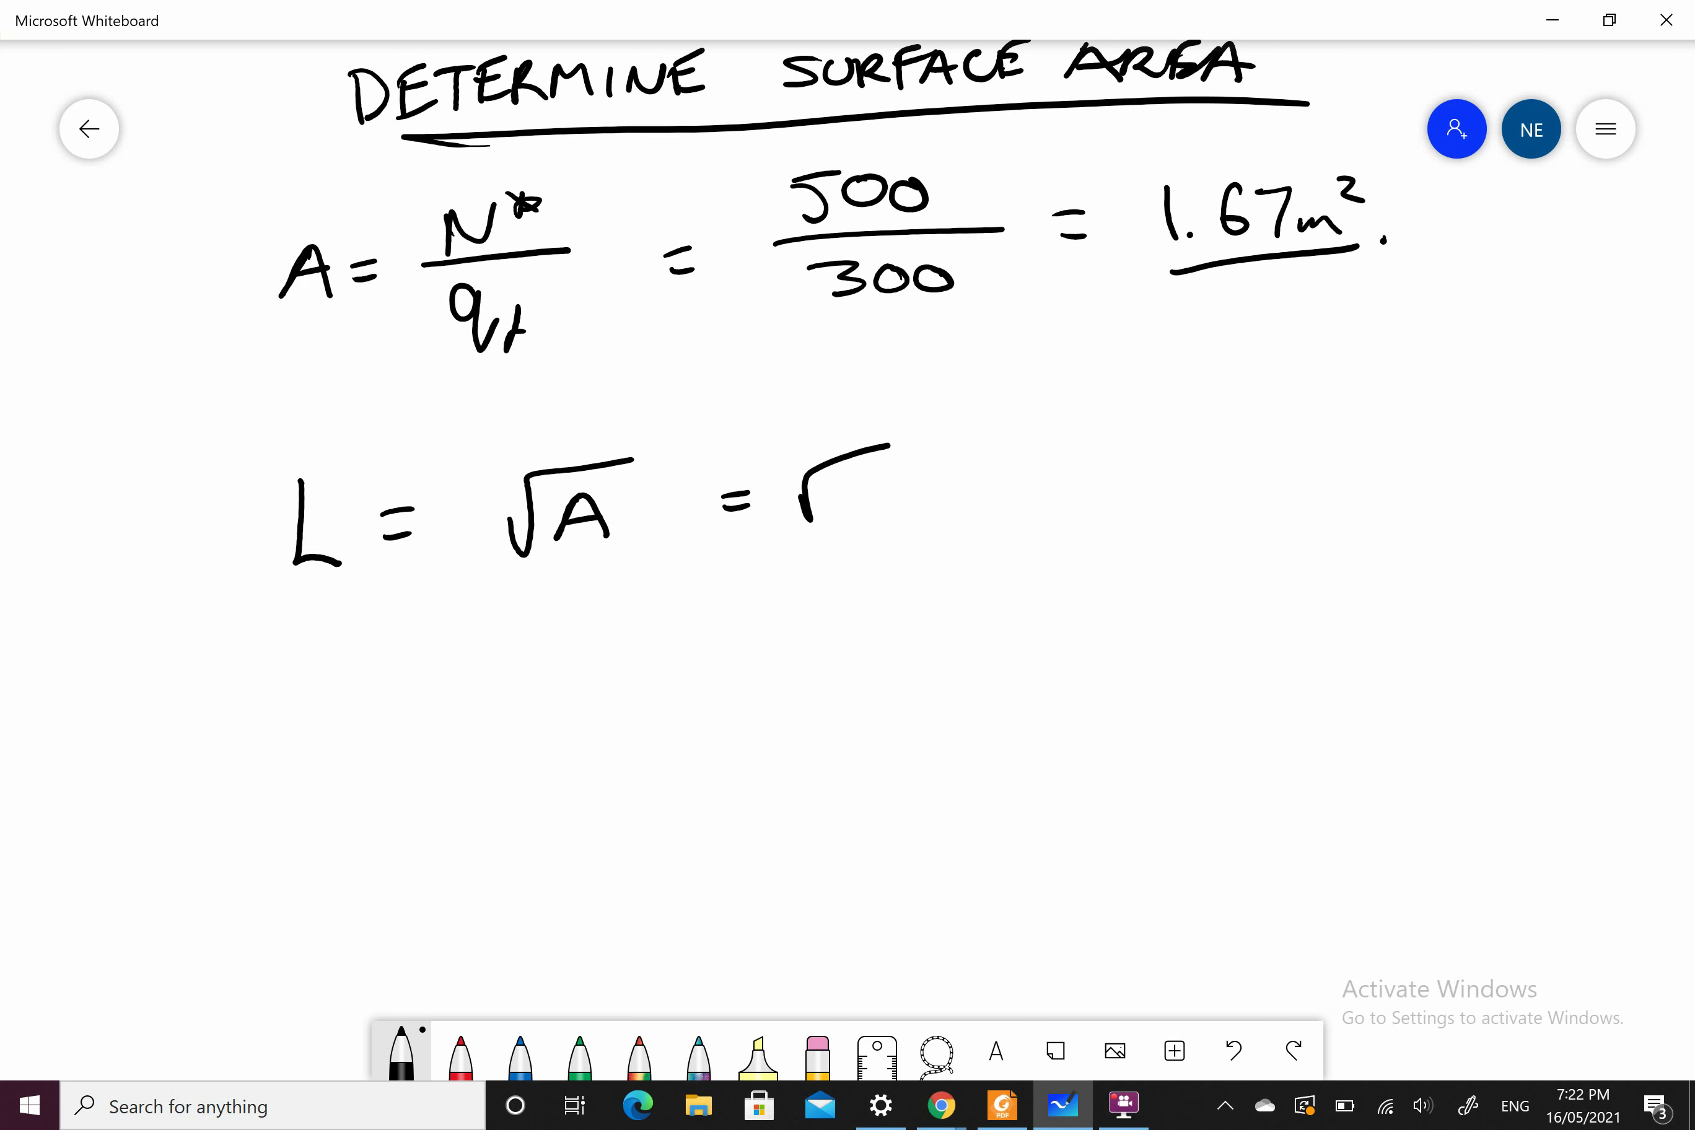
{"action": "mouse_move", "coordinate": [847, 480]}
{"action": "left_mouse_down"}
{"action": "mouse_move", "coordinate": [848, 515]}
{"action": "mouse_move", "coordinate": [885, 502]}
{"action": "left_mouse_up"}
{"action": "left_click", "coordinate": [866, 510]}
{"action": "mouse_move", "coordinate": [918, 477]}
{"action": "left_mouse_down"}
{"action": "mouse_move", "coordinate": [947, 474]}
{"action": "mouse_move", "coordinate": [933, 516]}
{"action": "left_mouse_up"}
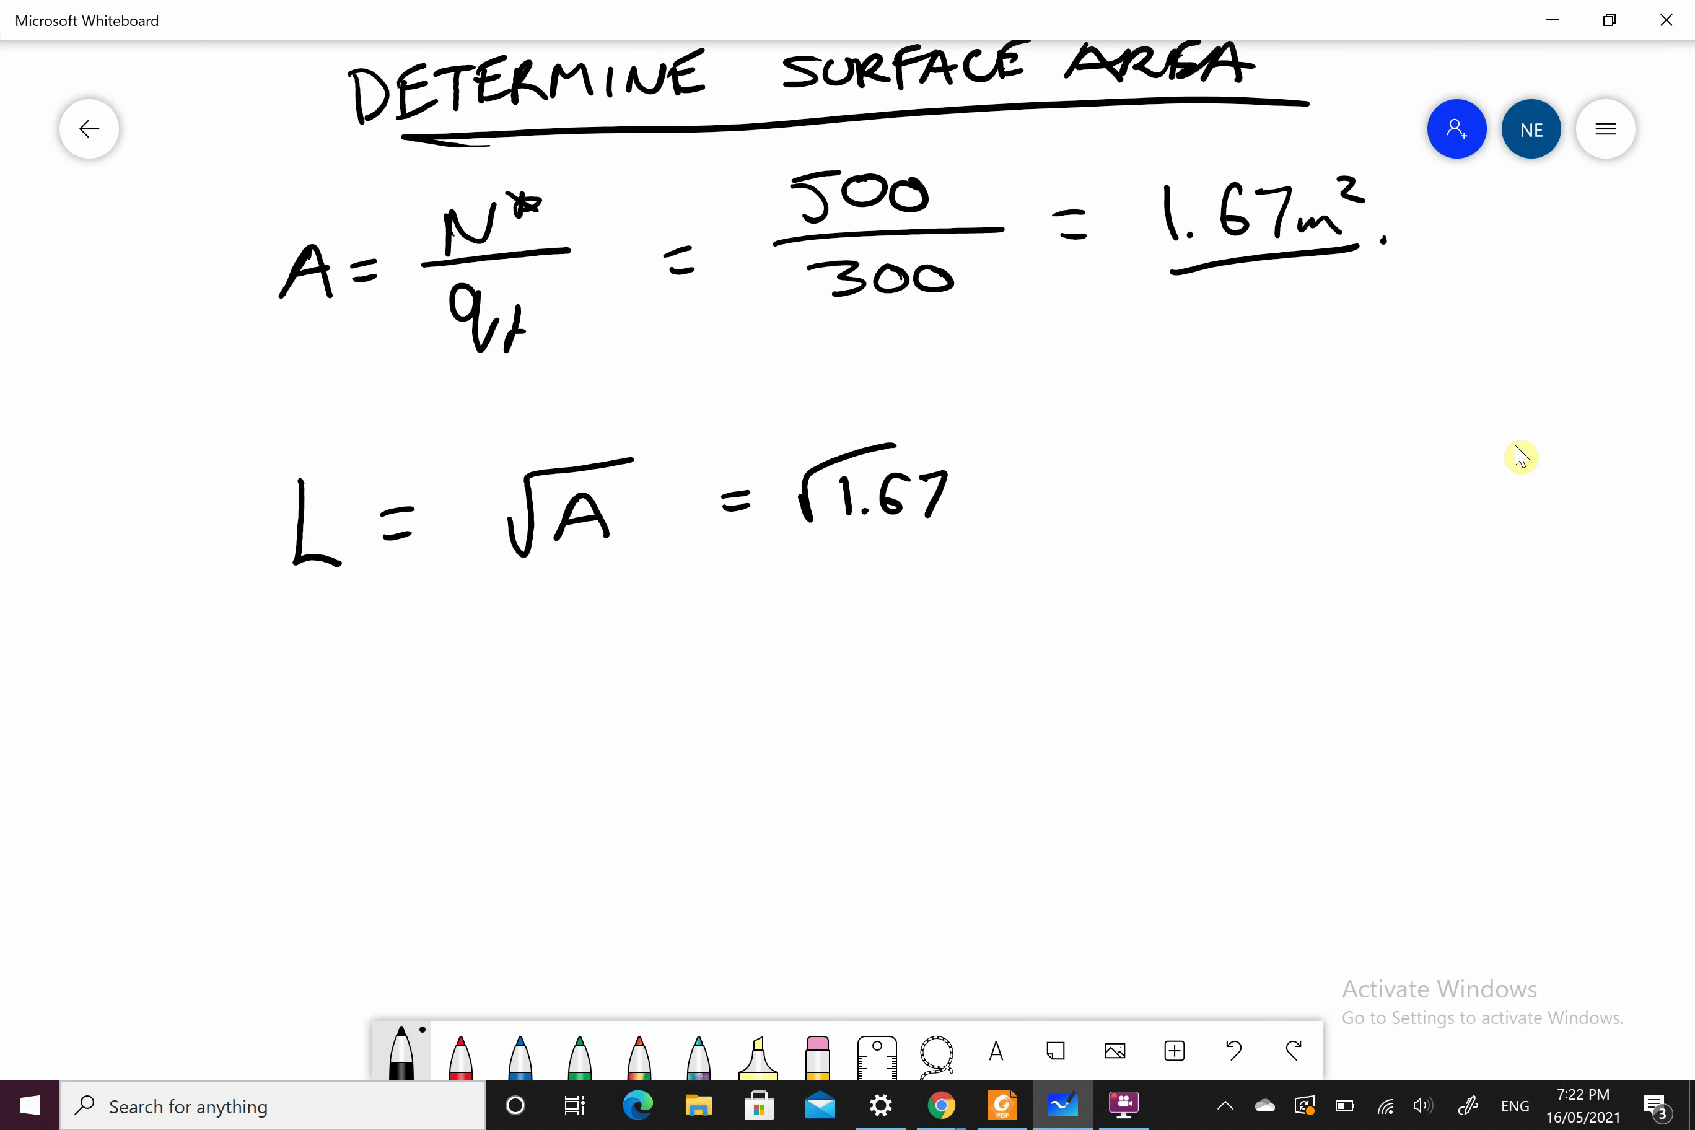
{"action": "mouse_move", "coordinate": [1039, 489]}
{"action": "left_mouse_down"}
{"action": "mouse_move", "coordinate": [1110, 483]}
{"action": "mouse_move", "coordinate": [1107, 504]}
{"action": "left_mouse_up"}
{"action": "left_click", "coordinate": [1211, 499]}
{"action": "mouse_move", "coordinate": [1180, 446]}
{"action": "left_mouse_down"}
{"action": "mouse_move", "coordinate": [1212, 498]}
{"action": "mouse_move", "coordinate": [1239, 443]}
{"action": "mouse_move", "coordinate": [1249, 490]}
{"action": "mouse_move", "coordinate": [1342, 493]}
{"action": "left_mouse_up"}
{"action": "left_click_drag", "start_coordinate": [1161, 525], "coordinate": [1373, 503]}
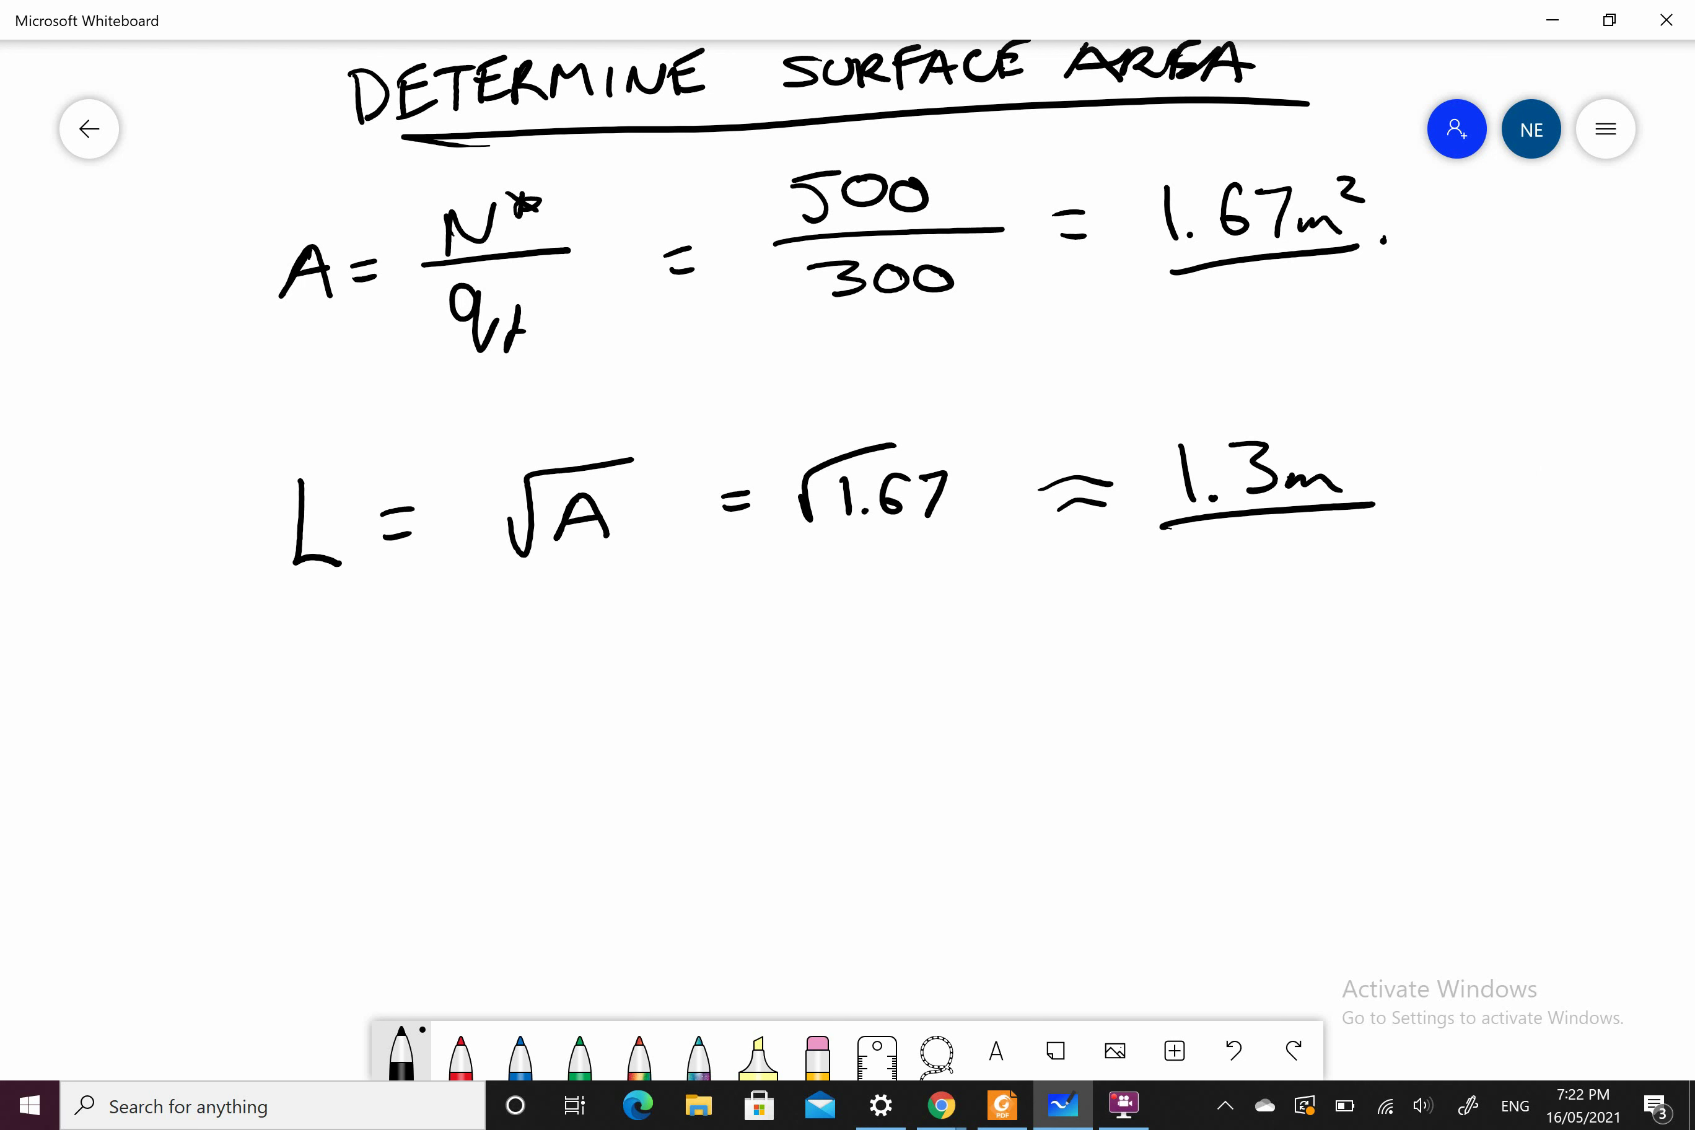
{"action": "scroll", "coordinate": [847, 560], "scroll_direction": "down", "scroll_amount": 3}
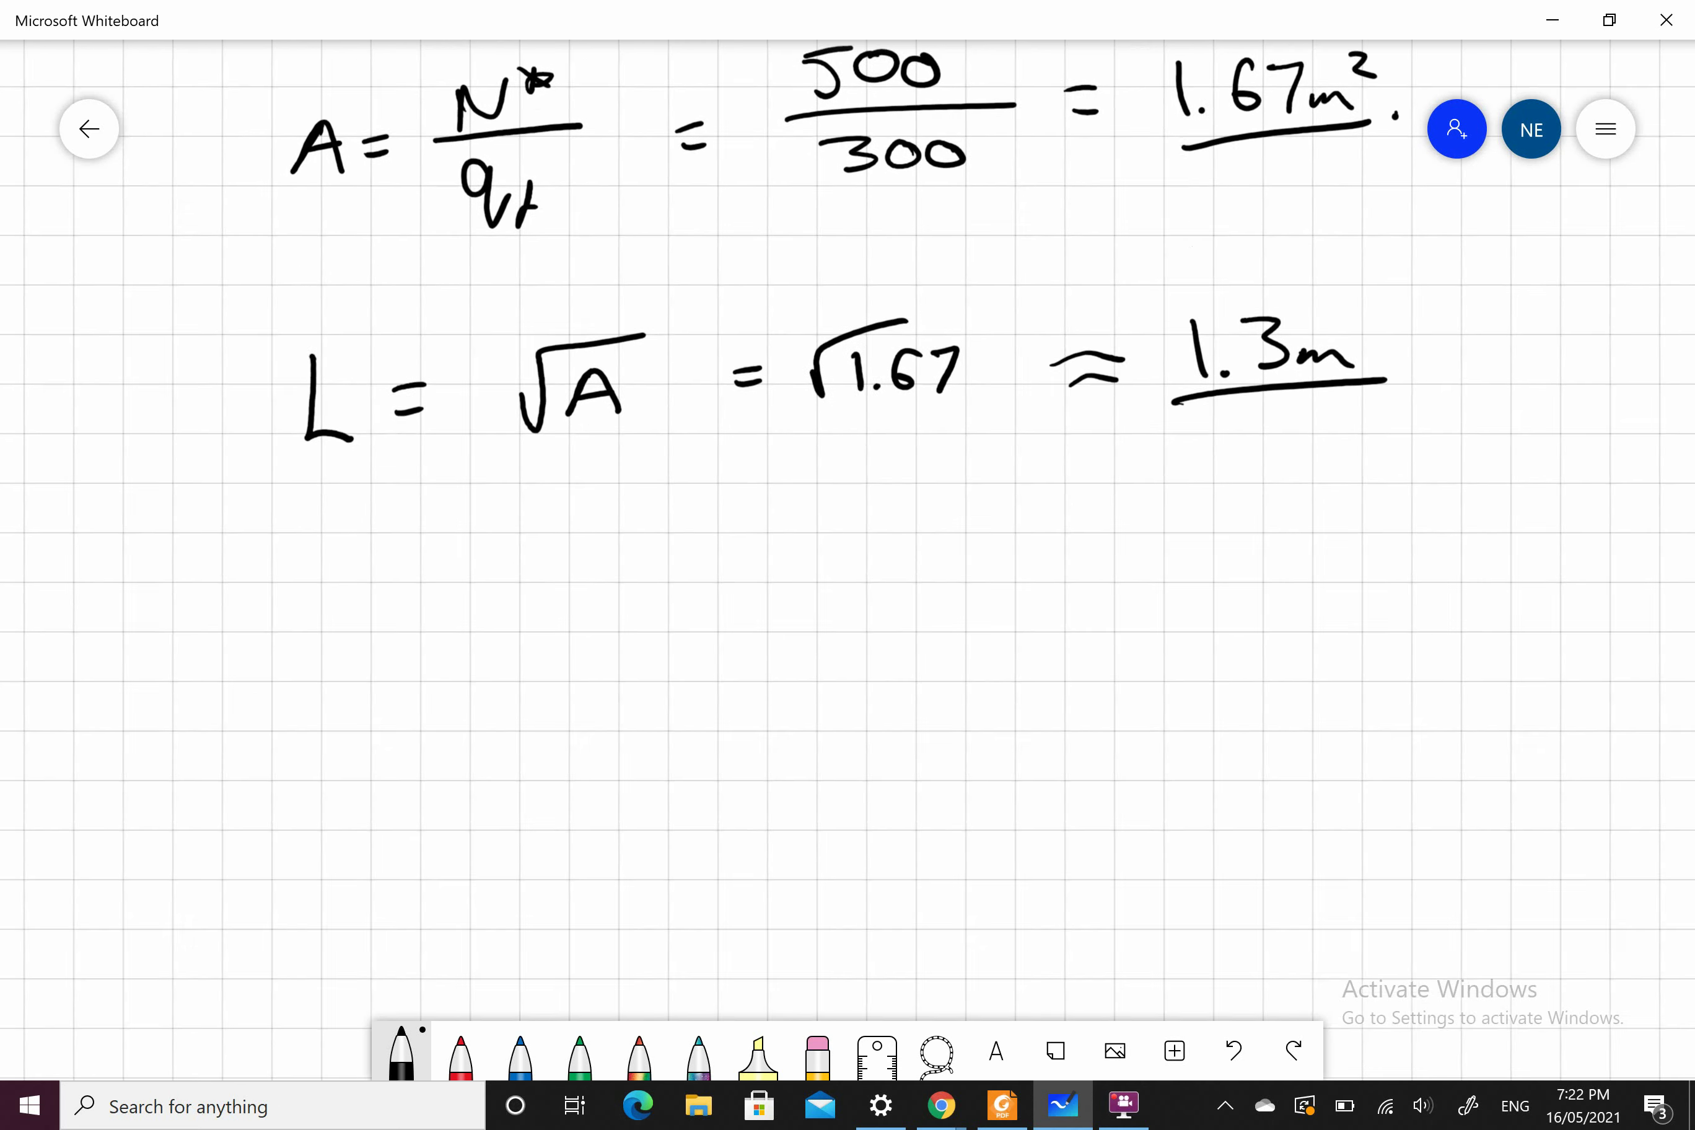
{"action": "scroll", "coordinate": [847, 560], "scroll_direction": "down", "scroll_amount": 4}
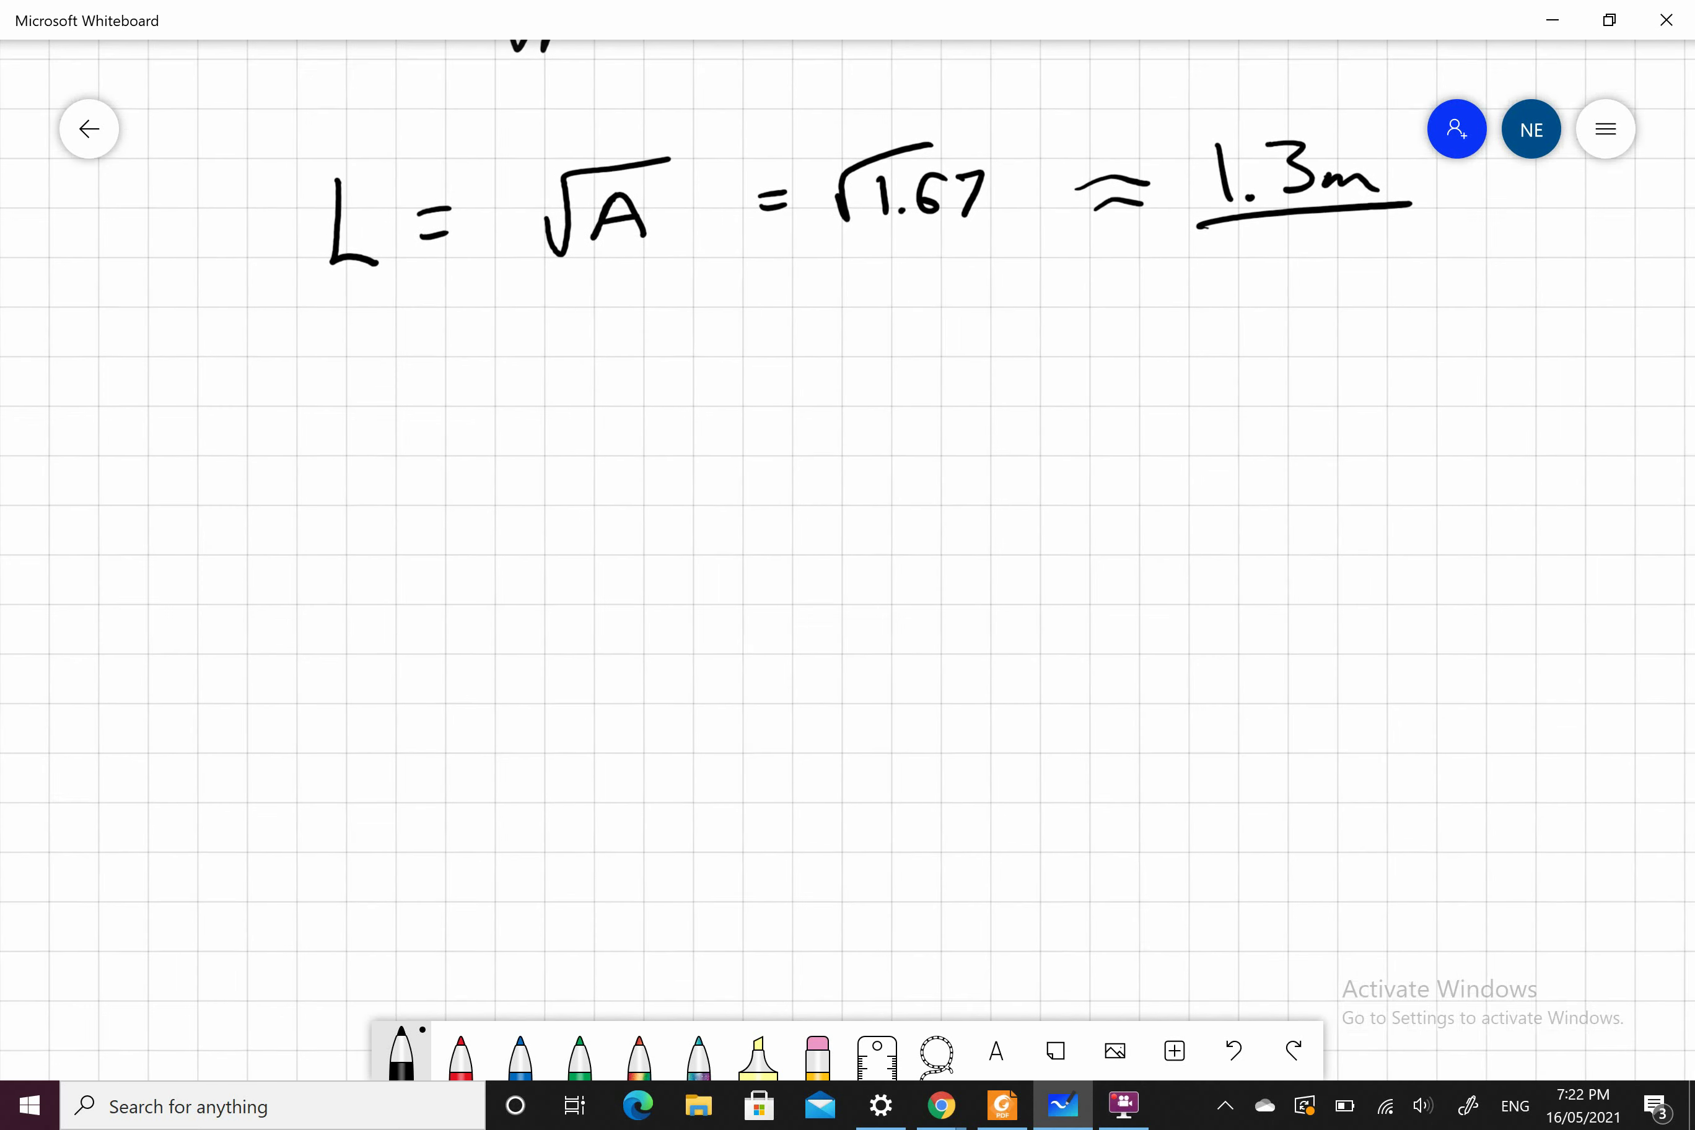
{"action": "scroll", "coordinate": [848, 560], "scroll_direction": "up", "scroll_amount": 15}
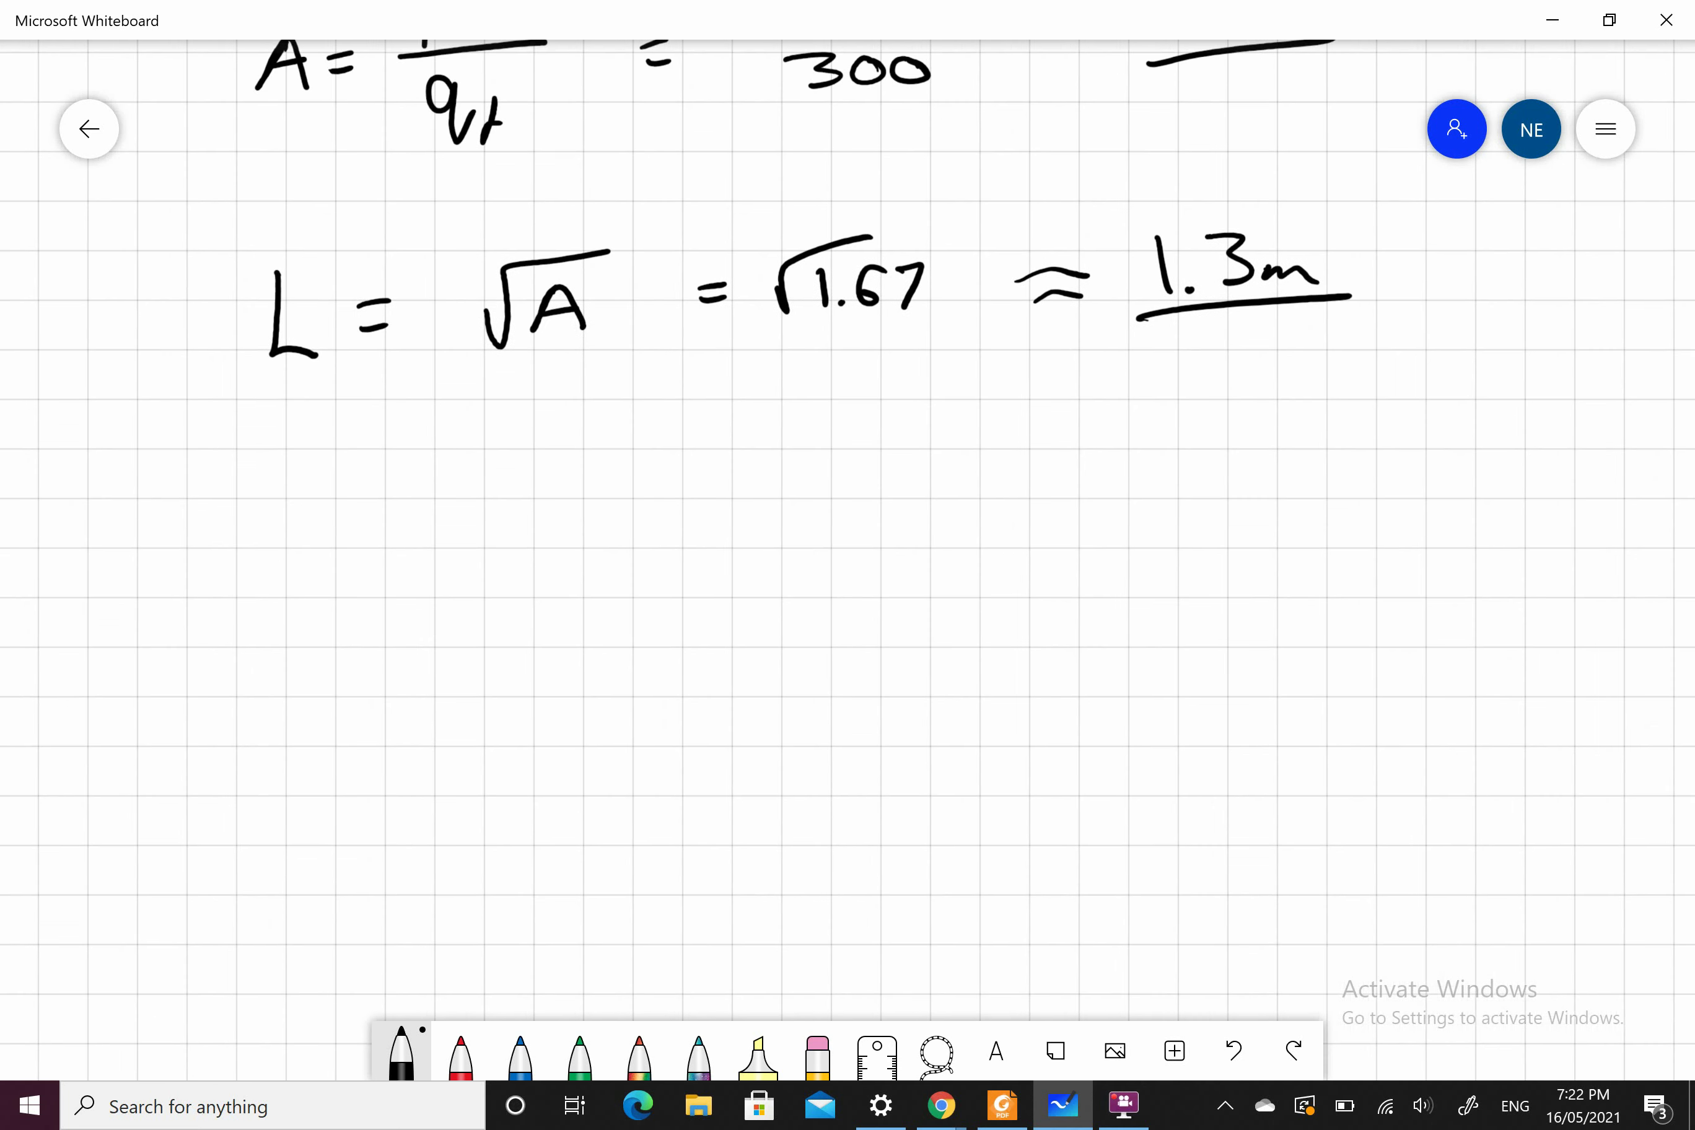
{"action": "scroll", "coordinate": [1520, 456], "scroll_direction": "up", "scroll_amount": 3}
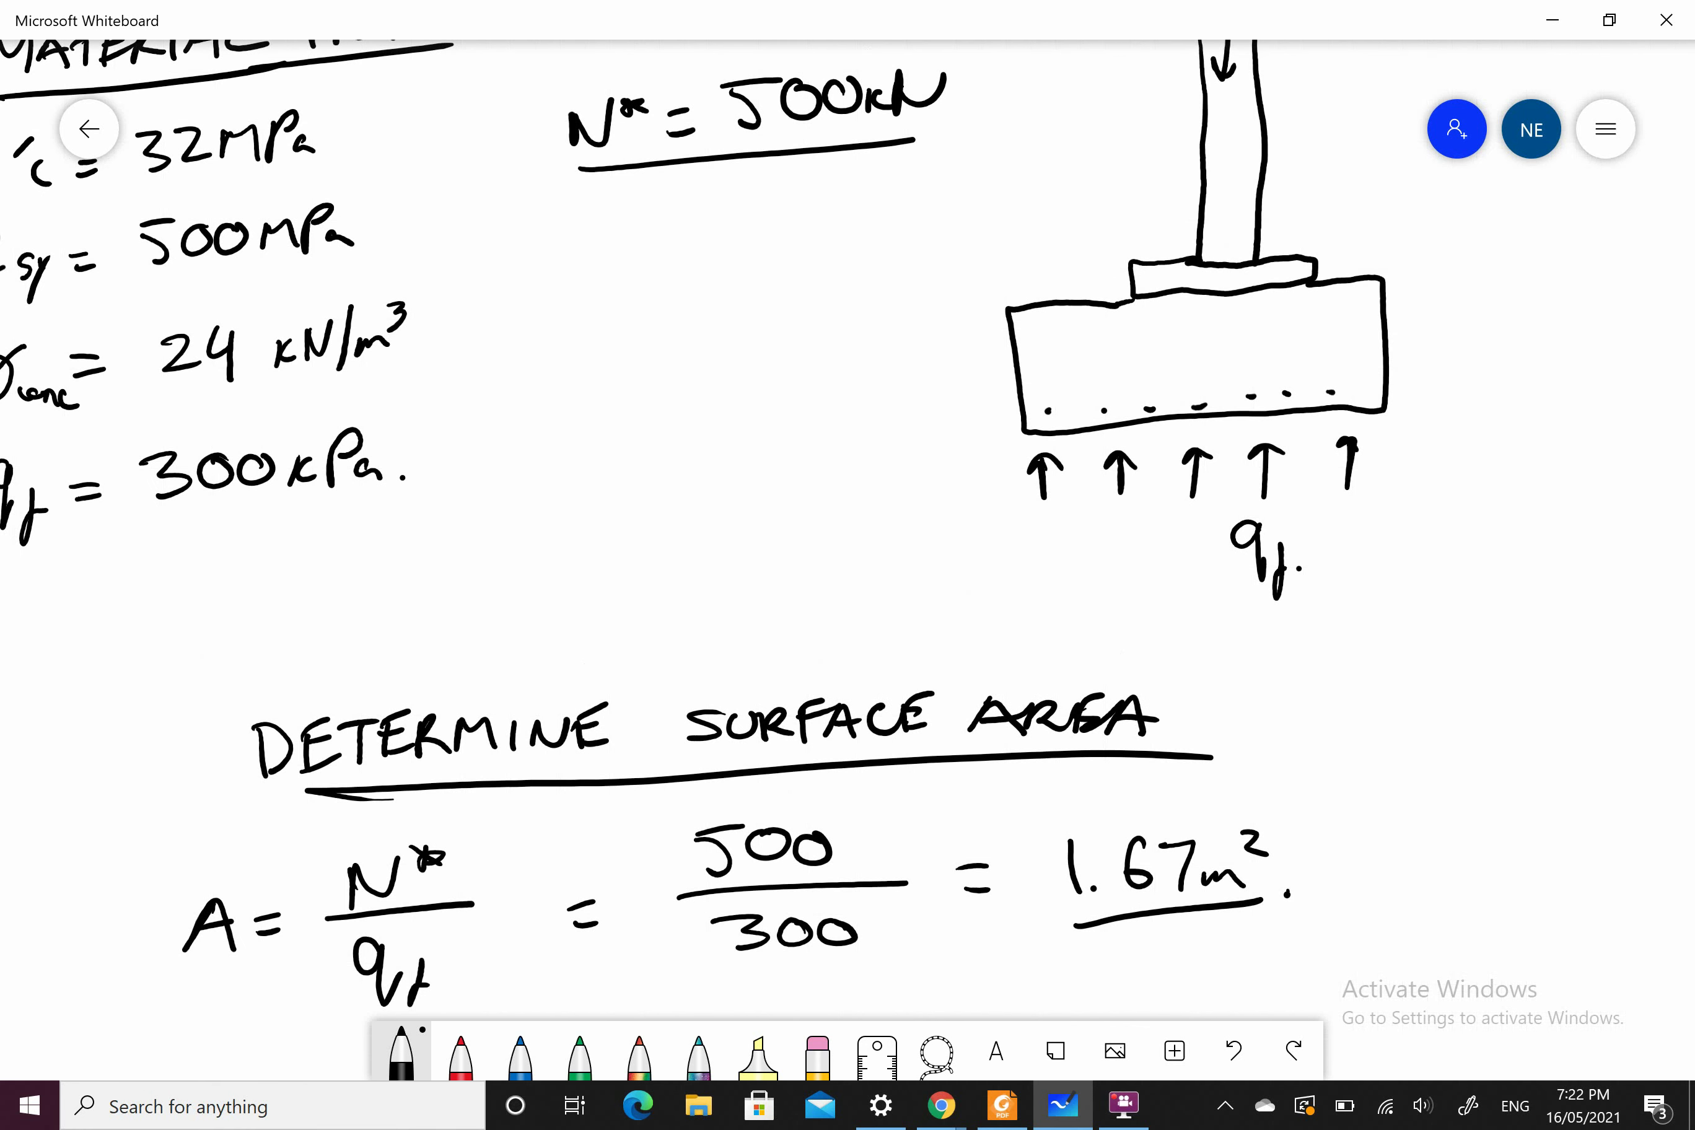
{"action": "scroll", "coordinate": [848, 560], "scroll_direction": "down", "scroll_amount": 15}
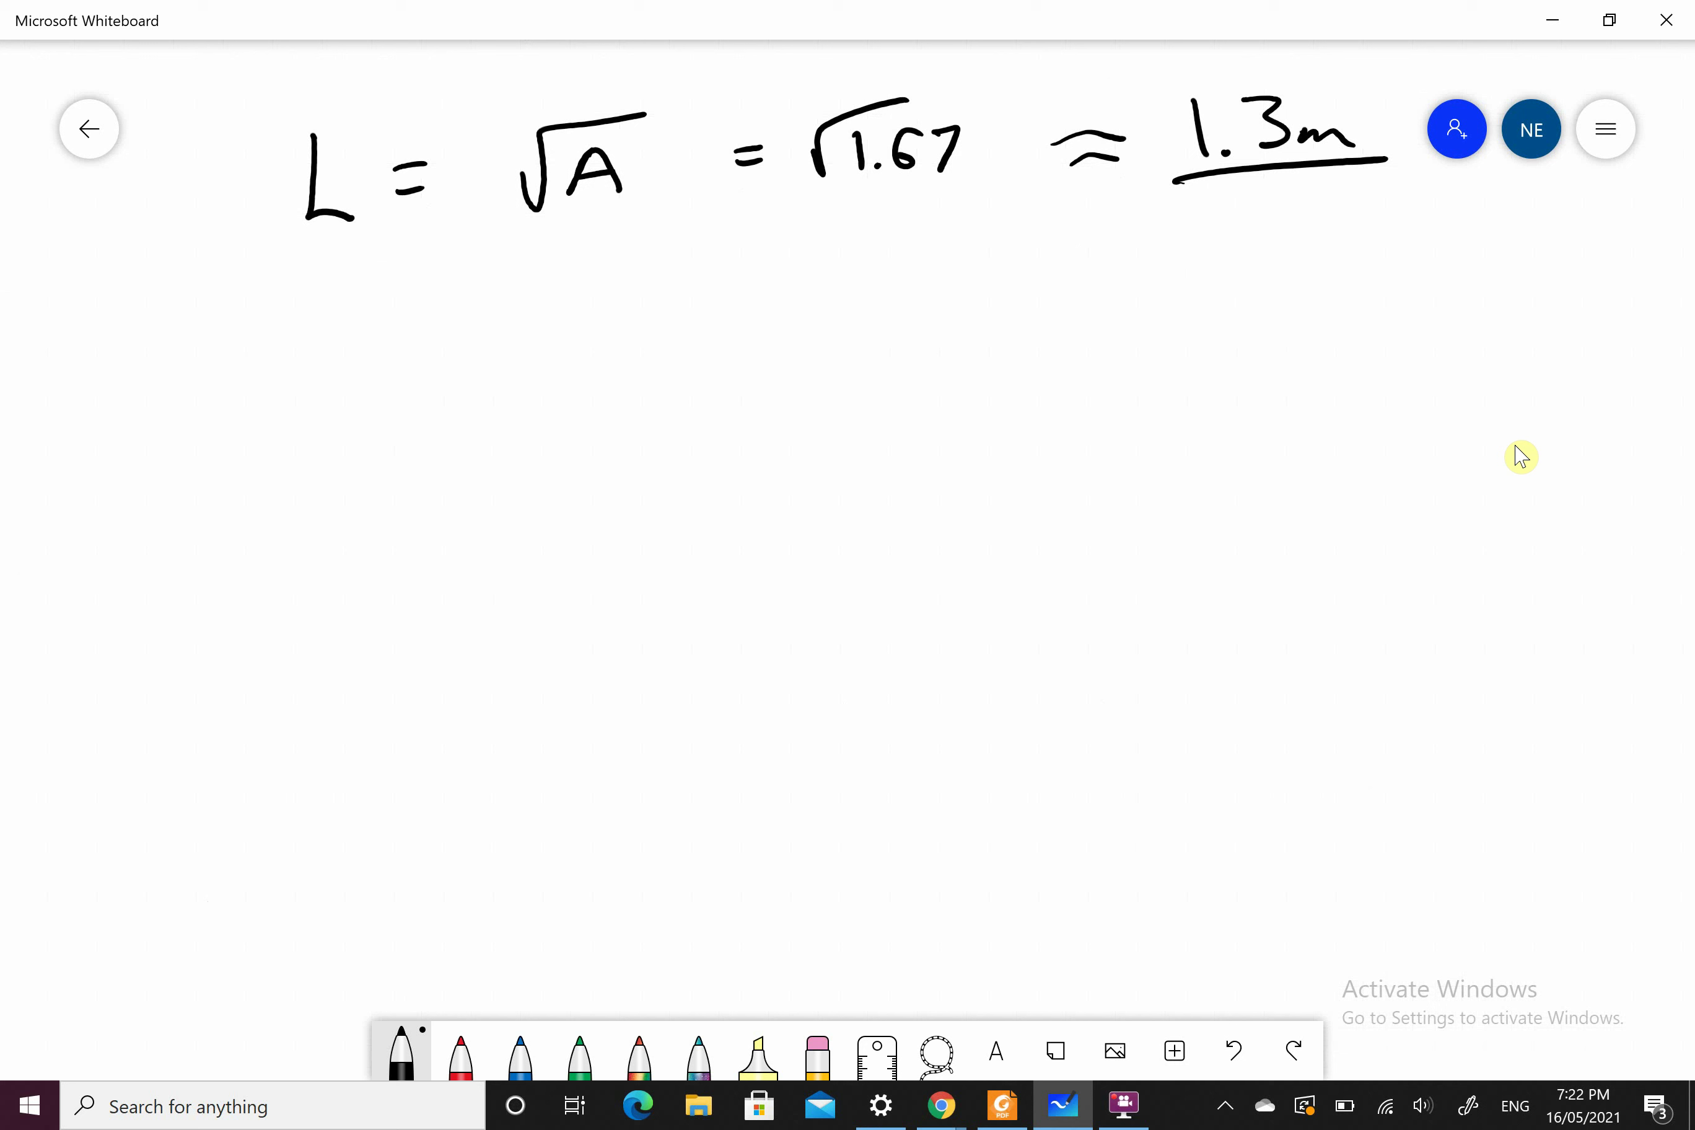
Step: Write the word 'ASSUME' to start the depth assumption
{"action": "mouse_move", "coordinate": [293, 410]}
{"action": "left_mouse_down"}
{"action": "mouse_move", "coordinate": [324, 390]}
{"action": "mouse_move", "coordinate": [333, 411]}
{"action": "left_mouse_up"}
{"action": "left_click_drag", "start_coordinate": [297, 401], "coordinate": [321, 393]}
{"action": "left_click_drag", "start_coordinate": [353, 378], "coordinate": [330, 405]}
{"action": "left_click_drag", "start_coordinate": [379, 374], "coordinate": [358, 406]}
{"action": "left_click_drag", "start_coordinate": [391, 380], "coordinate": [385, 402]}
{"action": "mouse_move", "coordinate": [399, 381]}
{"action": "left_mouse_down"}
{"action": "mouse_move", "coordinate": [473, 402]}
{"action": "mouse_move", "coordinate": [474, 384]}
{"action": "left_mouse_up"}
{"action": "left_click_drag", "start_coordinate": [473, 384], "coordinate": [501, 402]}
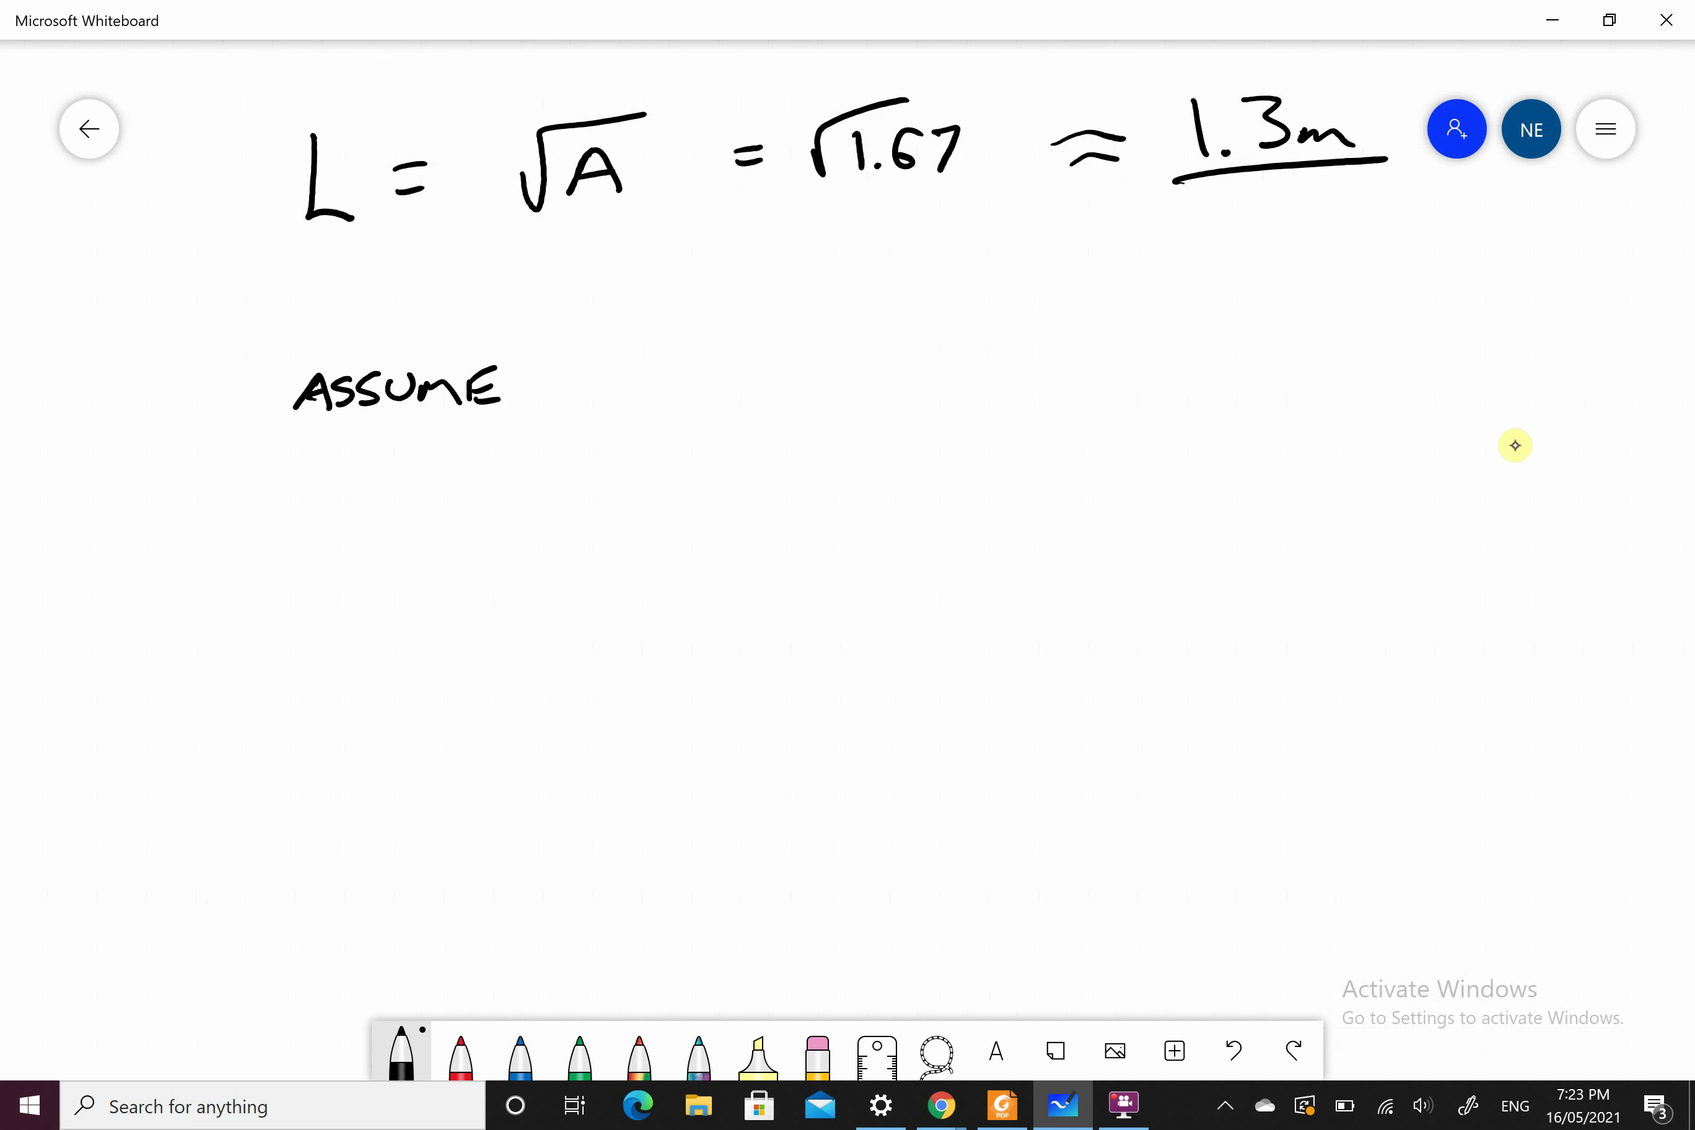
Step: Complete 'D = 400mm.' and underline it
{"action": "left_click_drag", "start_coordinate": [611, 366], "coordinate": [616, 417]}
{"action": "left_click_drag", "start_coordinate": [711, 383], "coordinate": [738, 380]}
{"action": "left_click_drag", "start_coordinate": [719, 401], "coordinate": [740, 399]}
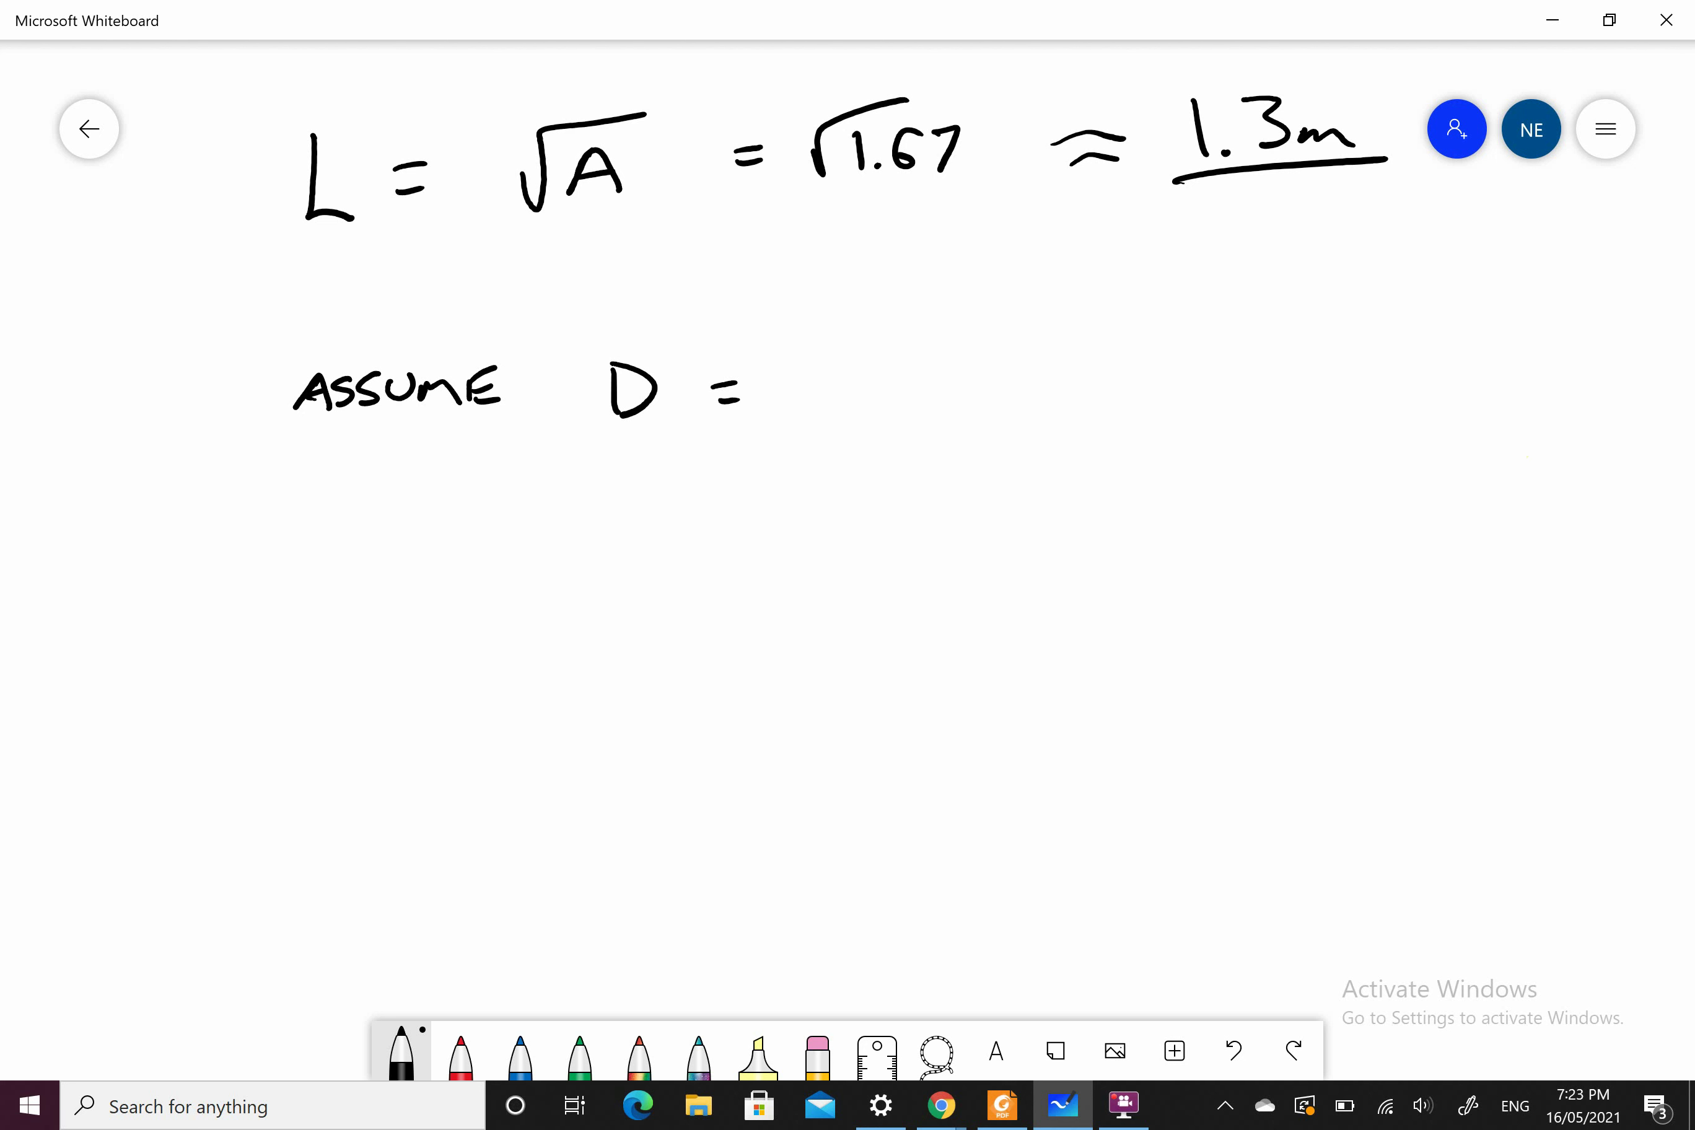
{"action": "left_click_drag", "start_coordinate": [832, 345], "coordinate": [854, 380]}
{"action": "mouse_move", "coordinate": [842, 364]}
{"action": "left_mouse_down"}
{"action": "mouse_move", "coordinate": [842, 397]}
{"action": "mouse_move", "coordinate": [921, 357]}
{"action": "mouse_move", "coordinate": [1001, 378]}
{"action": "left_mouse_up"}
{"action": "left_click_drag", "start_coordinate": [624, 439], "coordinate": [991, 406]}
{"action": "left_click", "coordinate": [1031, 408]}
Step: Write '∴ SW = 0.4 x 24 =' on the next line
{"action": "scroll", "coordinate": [1515, 445], "scroll_direction": "down", "scroll_amount": 3}
{"action": "left_click", "coordinate": [343, 392]}
{"action": "left_click", "coordinate": [325, 429]}
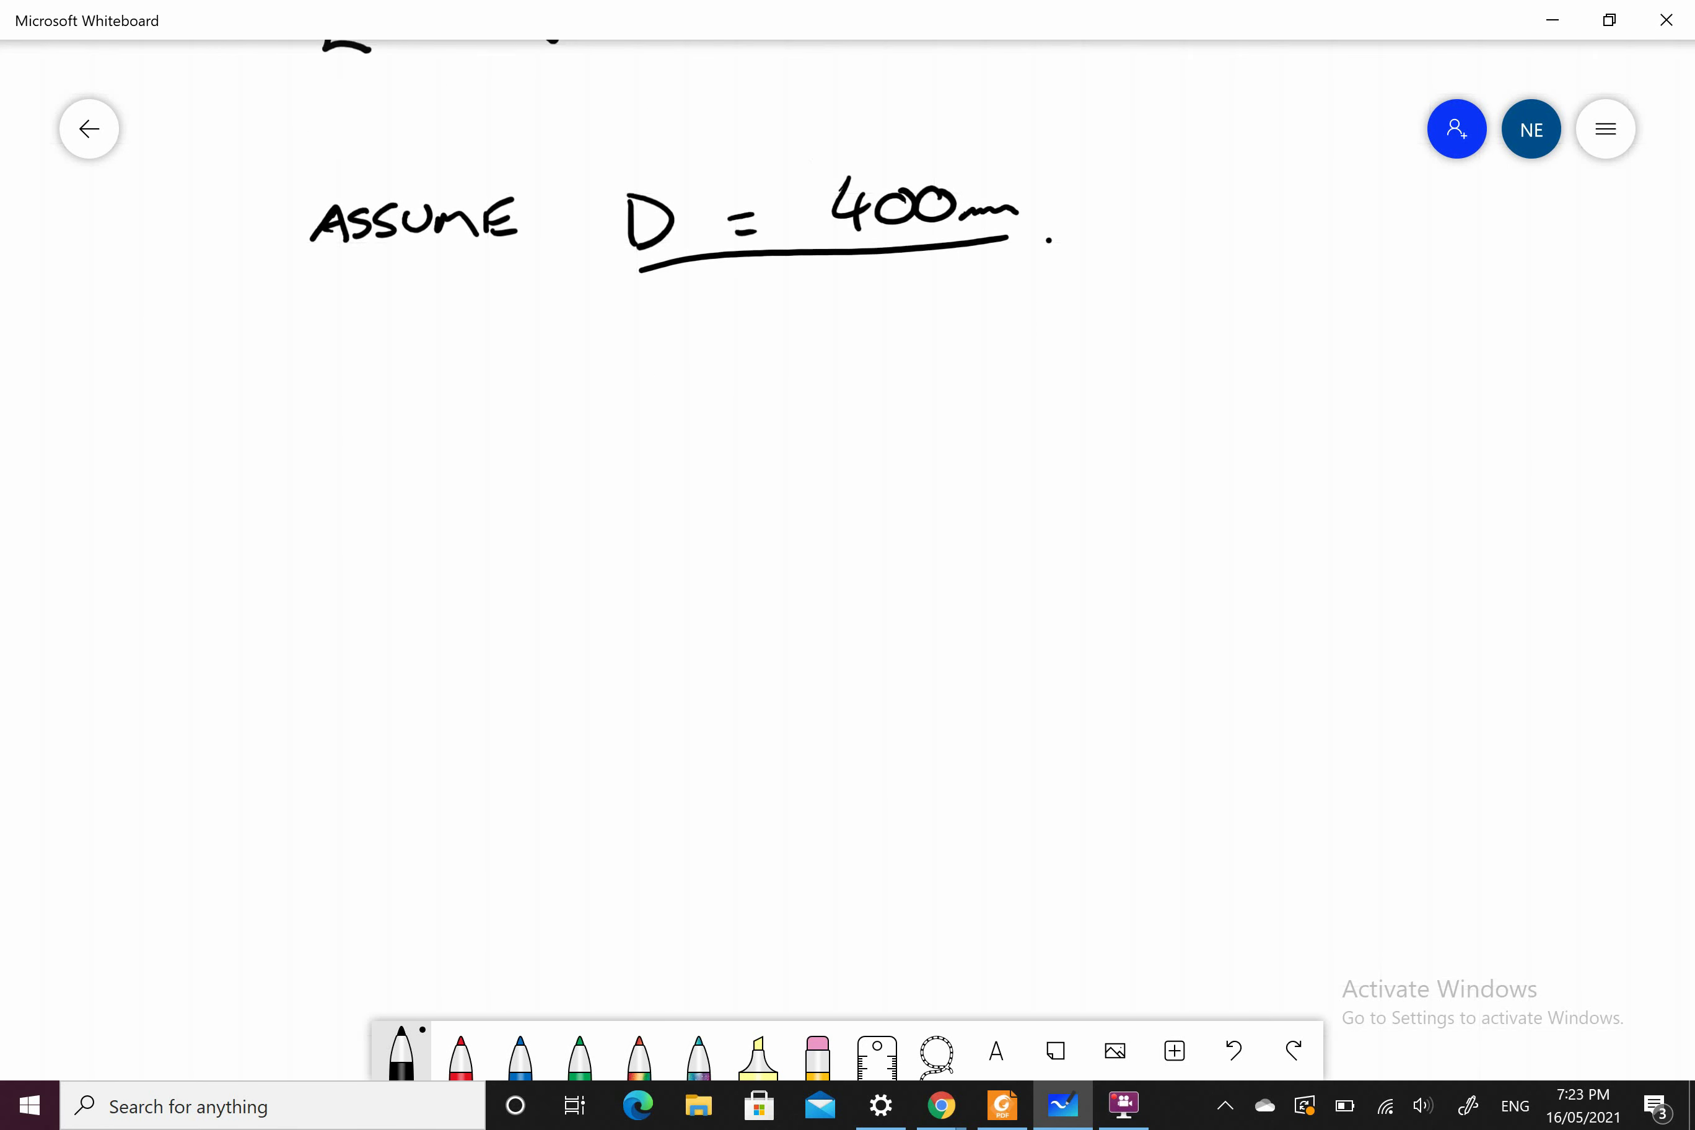
{"action": "left_click", "coordinate": [350, 430]}
{"action": "mouse_move", "coordinate": [490, 376]}
{"action": "left_mouse_down"}
{"action": "mouse_move", "coordinate": [455, 420]}
{"action": "mouse_move", "coordinate": [534, 416]}
{"action": "mouse_move", "coordinate": [558, 387]}
{"action": "mouse_move", "coordinate": [655, 407]}
{"action": "left_mouse_up"}
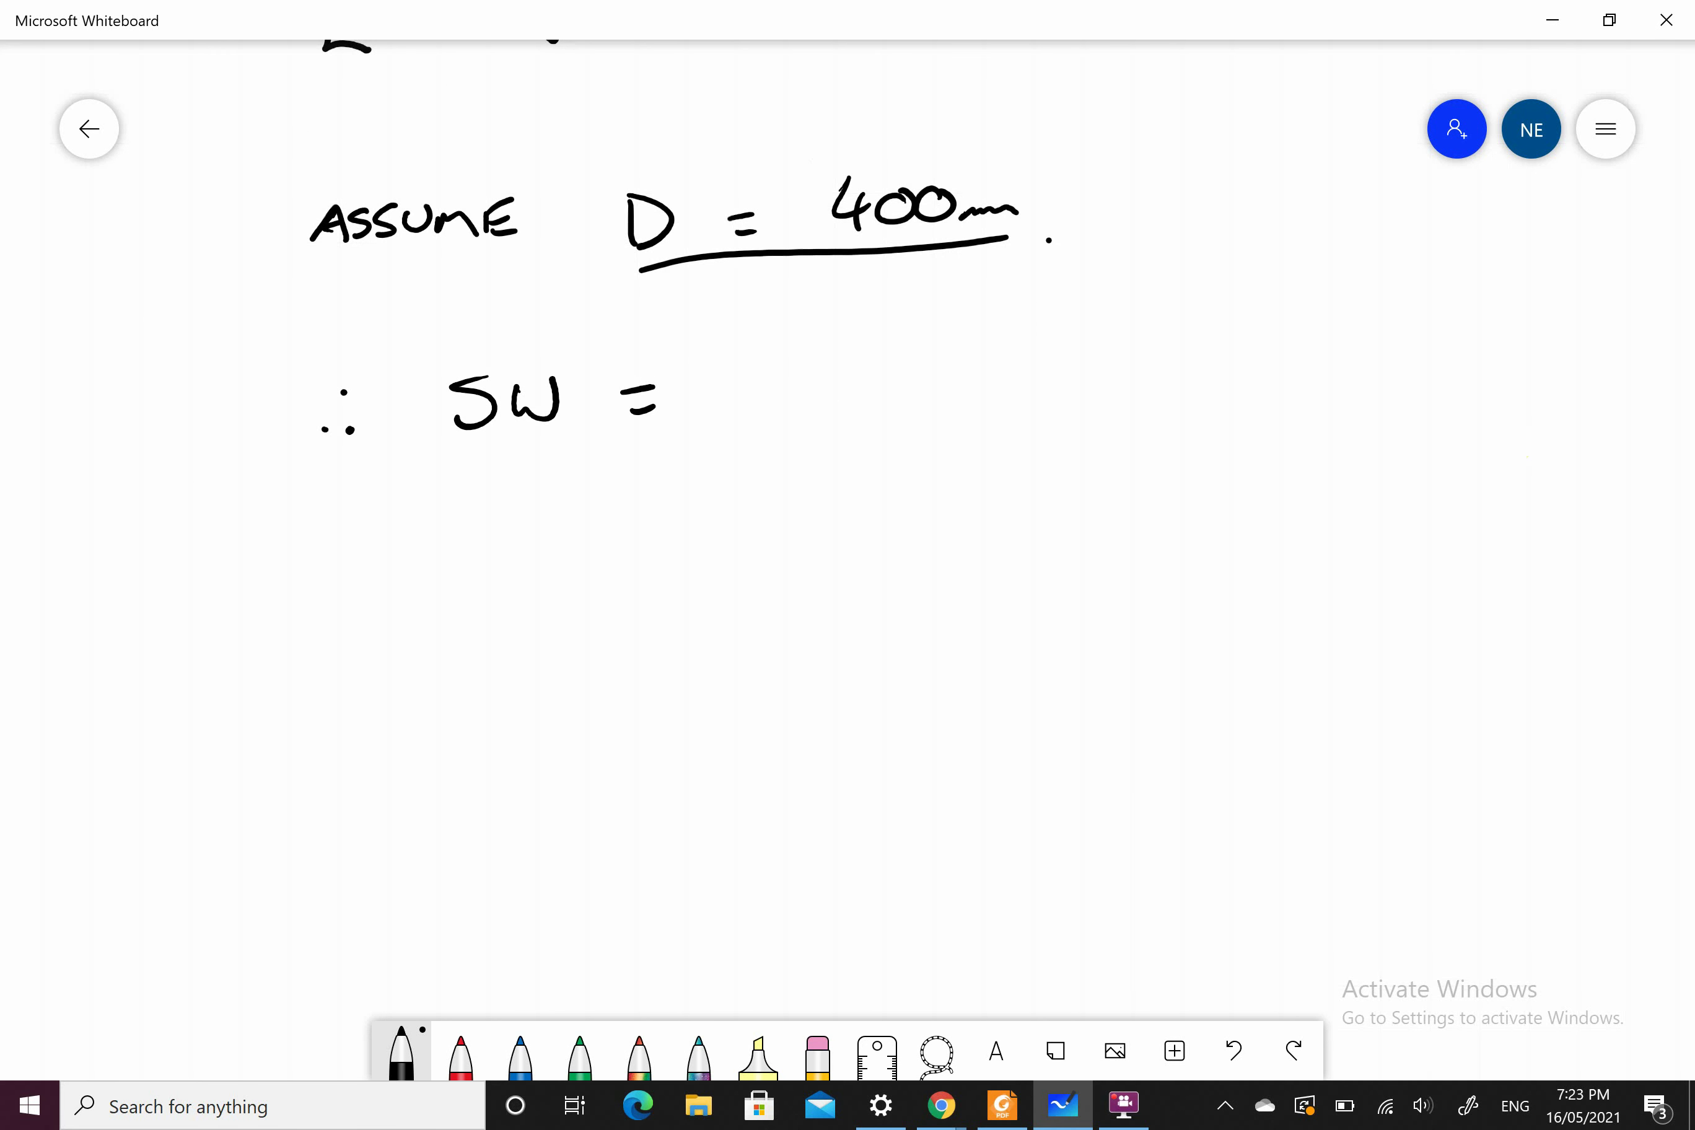
{"action": "left_click_drag", "start_coordinate": [777, 378], "coordinate": [873, 390]}
{"action": "left_click", "coordinate": [818, 410]}
{"action": "mouse_move", "coordinate": [865, 394]}
{"action": "left_mouse_down"}
{"action": "mouse_move", "coordinate": [867, 421]}
{"action": "mouse_move", "coordinate": [935, 395]}
{"action": "left_mouse_up"}
{"action": "mouse_move", "coordinate": [910, 392]}
{"action": "left_mouse_down"}
{"action": "mouse_move", "coordinate": [940, 409]}
{"action": "mouse_move", "coordinate": [999, 362]}
{"action": "mouse_move", "coordinate": [989, 401]}
{"action": "mouse_move", "coordinate": [1057, 356]}
{"action": "mouse_move", "coordinate": [1077, 392]}
{"action": "left_mouse_up"}
{"action": "mouse_move", "coordinate": [1069, 364]}
{"action": "left_mouse_down"}
{"action": "mouse_move", "coordinate": [1070, 408]}
{"action": "mouse_move", "coordinate": [1154, 370]}
{"action": "left_mouse_up"}
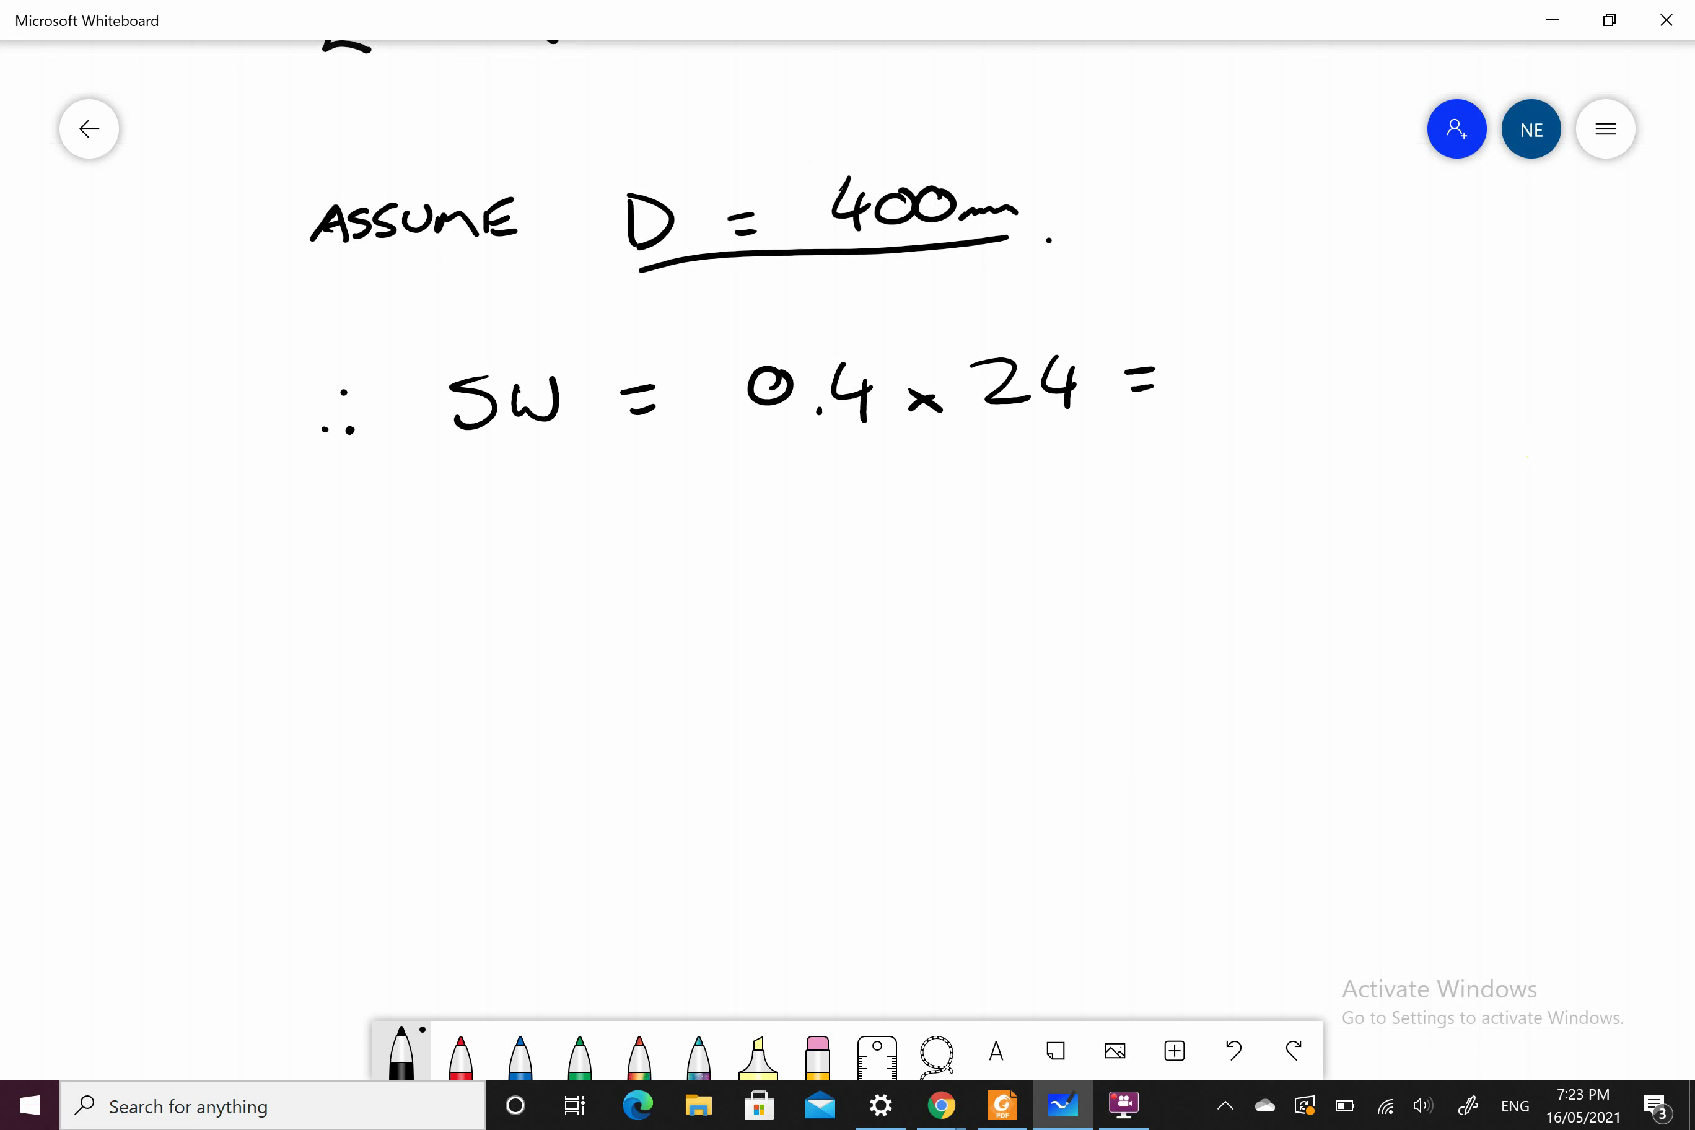
Step: Write the self-weight result 9.6kPa and underline it
{"action": "mouse_move", "coordinate": [1269, 348]}
{"action": "left_mouse_down"}
{"action": "mouse_move", "coordinate": [1259, 390]}
{"action": "mouse_move", "coordinate": [1305, 341]}
{"action": "mouse_move", "coordinate": [1305, 381]}
{"action": "mouse_move", "coordinate": [1299, 365]}
{"action": "mouse_move", "coordinate": [1346, 381]}
{"action": "left_mouse_up"}
{"action": "left_click", "coordinate": [1274, 385]}
{"action": "mouse_move", "coordinate": [1384, 358]}
{"action": "left_mouse_down"}
{"action": "mouse_move", "coordinate": [1386, 376]}
{"action": "mouse_move", "coordinate": [1411, 328]}
{"action": "mouse_move", "coordinate": [1404, 355]}
{"action": "left_mouse_up"}
{"action": "left_click_drag", "start_coordinate": [1416, 362], "coordinate": [1452, 378]}
{"action": "left_click_drag", "start_coordinate": [1273, 416], "coordinate": [1451, 381]}
{"action": "left_click", "coordinate": [1504, 366]}
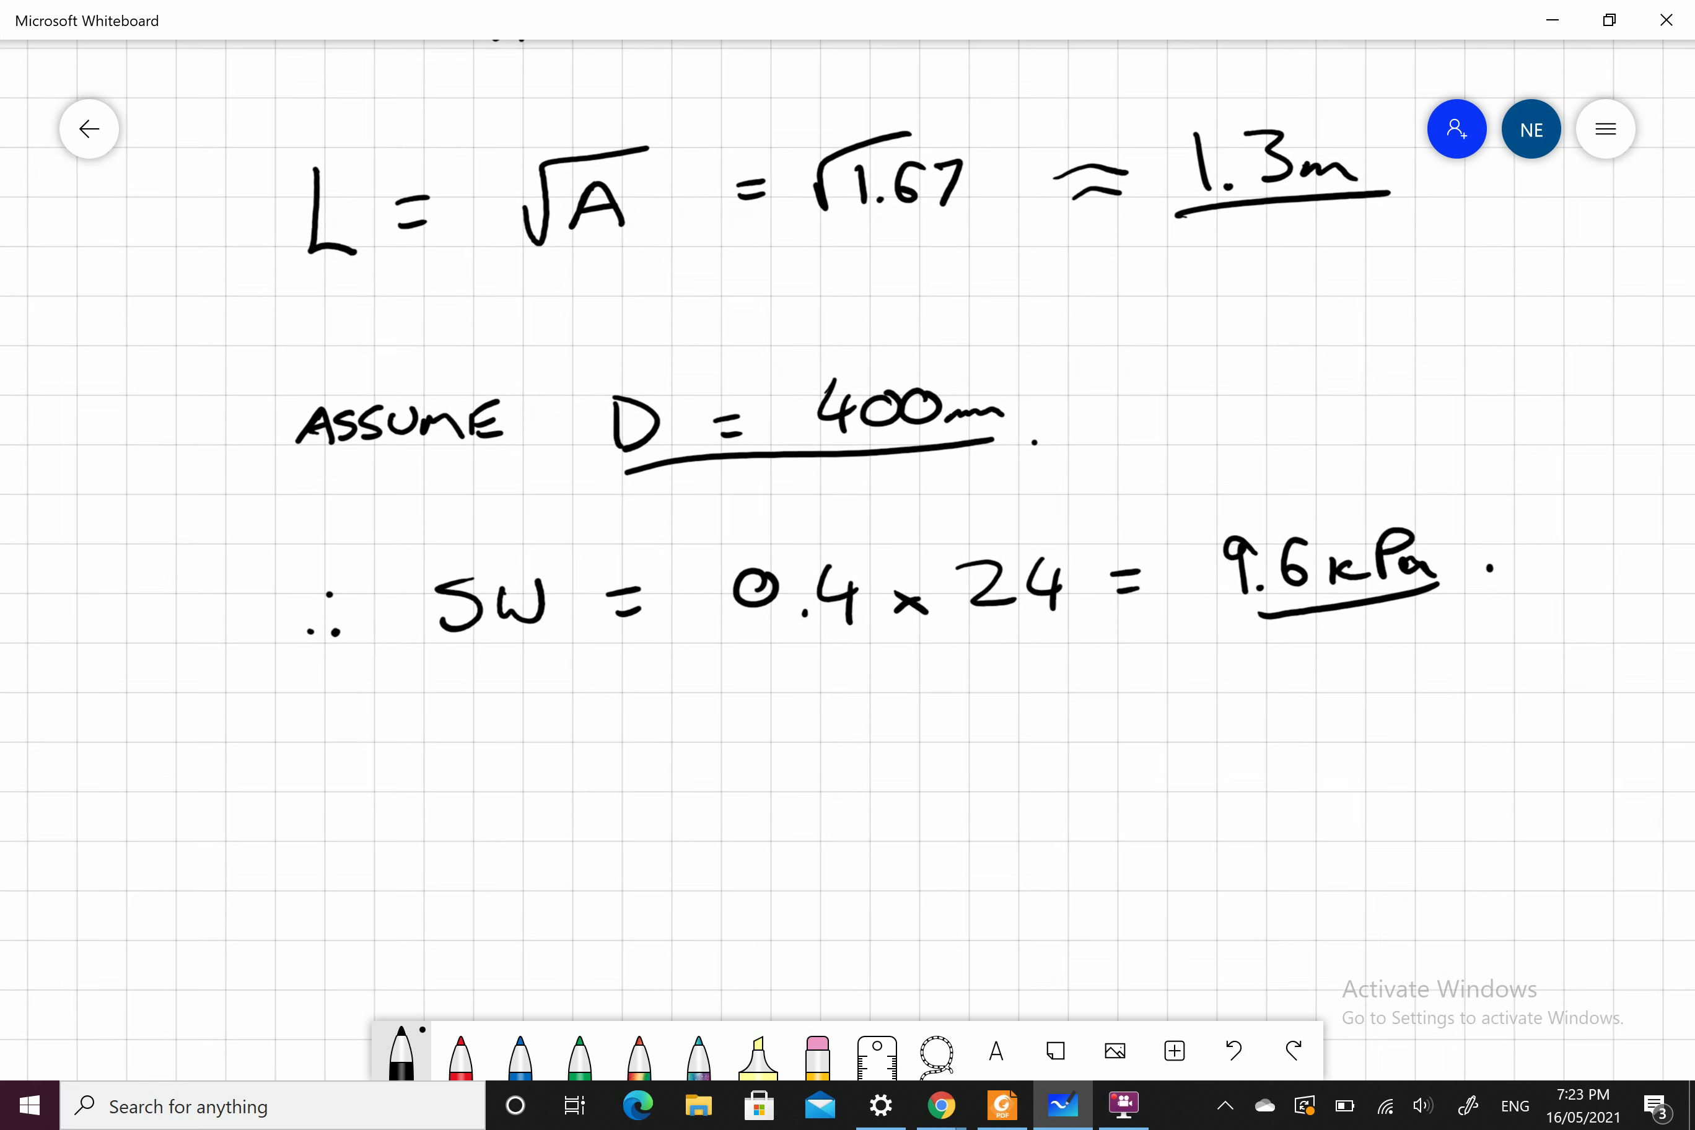
Step: Write the heading 'CHECK' and begin the word 'BEARING'
{"action": "scroll", "coordinate": [847, 560], "scroll_direction": "down", "scroll_amount": 5}
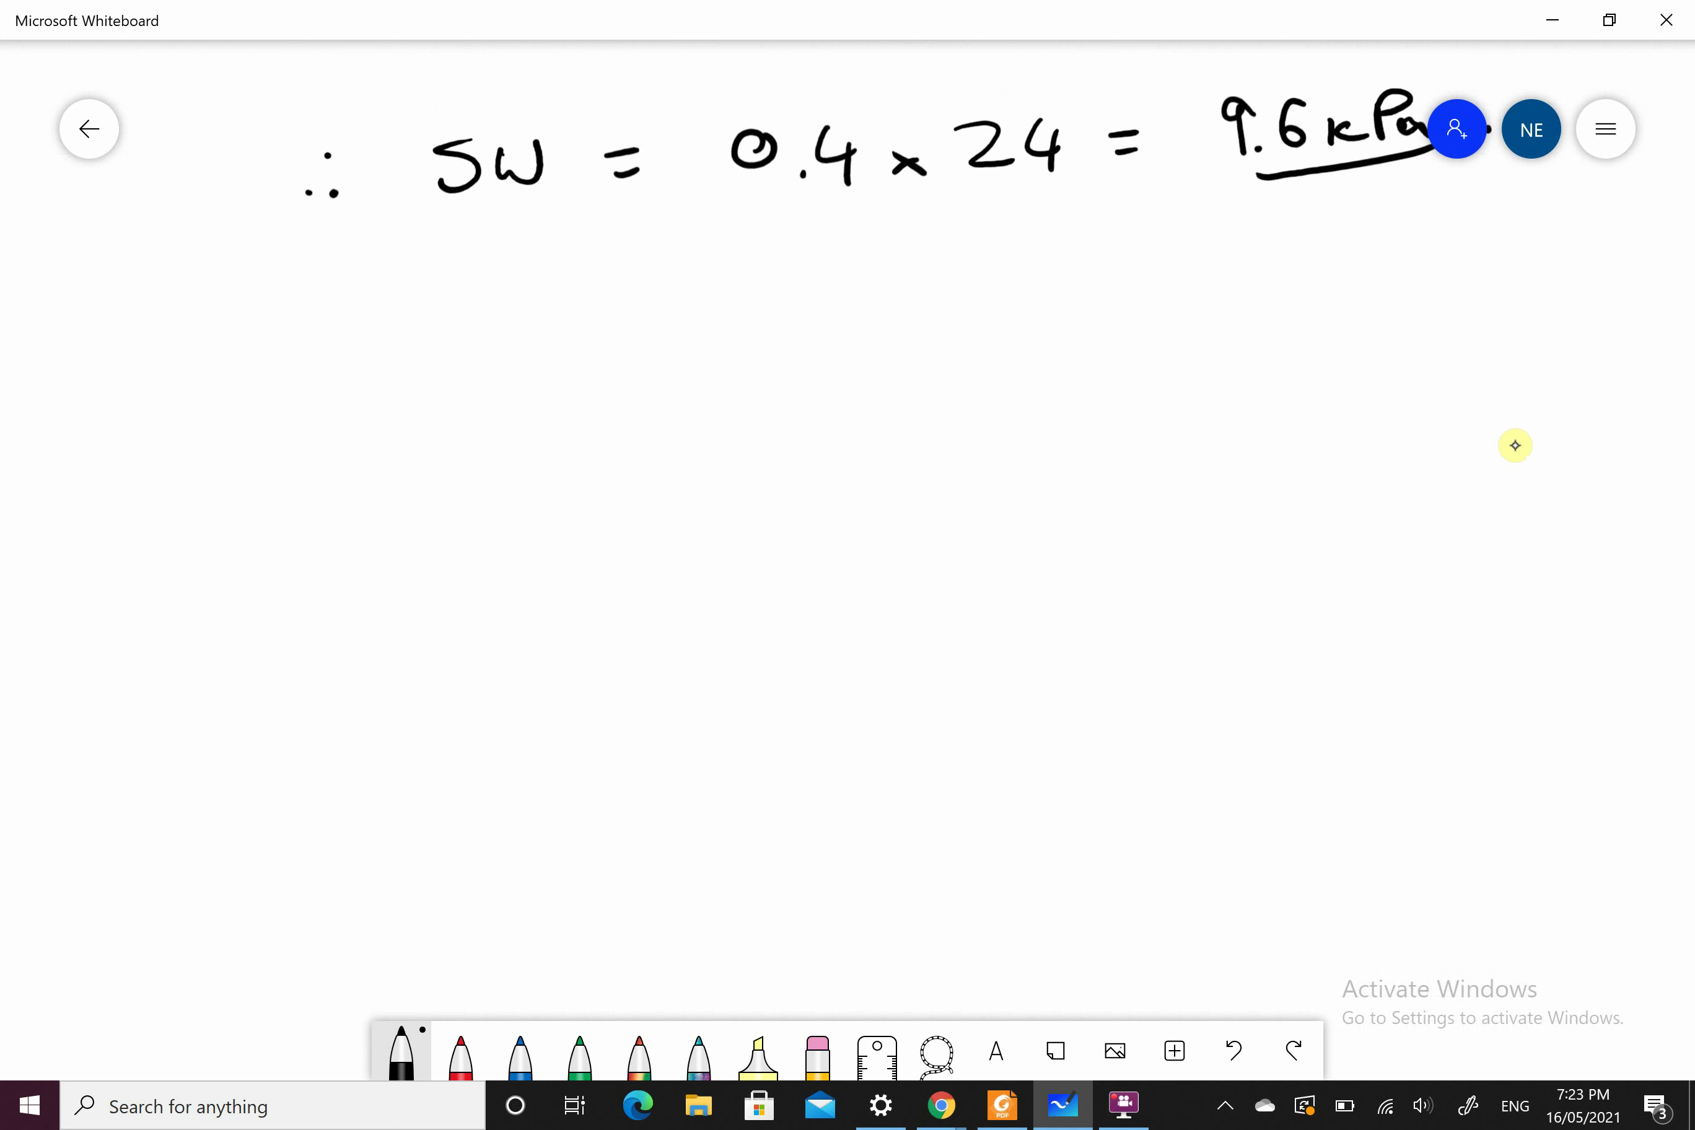
{"action": "left_click_drag", "start_coordinate": [571, 346], "coordinate": [571, 384]}
{"action": "mouse_move", "coordinate": [596, 350]}
{"action": "left_mouse_down"}
{"action": "mouse_move", "coordinate": [595, 384]}
{"action": "mouse_move", "coordinate": [614, 383]}
{"action": "left_mouse_up"}
{"action": "left_click_drag", "start_coordinate": [599, 373], "coordinate": [642, 382]}
{"action": "mouse_move", "coordinate": [642, 365]}
{"action": "left_mouse_down"}
{"action": "mouse_move", "coordinate": [672, 341]}
{"action": "mouse_move", "coordinate": [661, 361]}
{"action": "left_mouse_up"}
{"action": "left_click_drag", "start_coordinate": [643, 383], "coordinate": [694, 378]}
{"action": "mouse_move", "coordinate": [719, 347]}
{"action": "left_mouse_down"}
{"action": "mouse_move", "coordinate": [718, 379]}
{"action": "mouse_move", "coordinate": [724, 358]}
{"action": "left_mouse_up"}
{"action": "left_click_drag", "start_coordinate": [724, 355], "coordinate": [750, 379]}
{"action": "mouse_move", "coordinate": [844, 346]}
{"action": "left_mouse_down"}
{"action": "mouse_move", "coordinate": [849, 379]}
{"action": "mouse_move", "coordinate": [884, 376]}
{"action": "left_mouse_up"}
{"action": "left_click_drag", "start_coordinate": [881, 354], "coordinate": [908, 354]}
Step: Finish writing 'CHECK BEARING' with a full stop and underline the heading
{"action": "mouse_move", "coordinate": [892, 368]}
{"action": "left_mouse_down"}
{"action": "mouse_move", "coordinate": [938, 337]}
{"action": "mouse_move", "coordinate": [947, 368]}
{"action": "left_mouse_up"}
{"action": "mouse_move", "coordinate": [917, 357]}
{"action": "left_mouse_down"}
{"action": "mouse_move", "coordinate": [958, 347]}
{"action": "mouse_move", "coordinate": [954, 368]}
{"action": "left_mouse_up"}
{"action": "left_click_drag", "start_coordinate": [957, 342], "coordinate": [998, 362]}
{"action": "left_click_drag", "start_coordinate": [993, 342], "coordinate": [1010, 364]}
{"action": "left_click_drag", "start_coordinate": [1011, 343], "coordinate": [1077, 339]}
{"action": "left_click", "coordinate": [1082, 357]}
{"action": "left_click_drag", "start_coordinate": [584, 409], "coordinate": [1036, 378]}
{"action": "left_click", "coordinate": [1106, 380]}
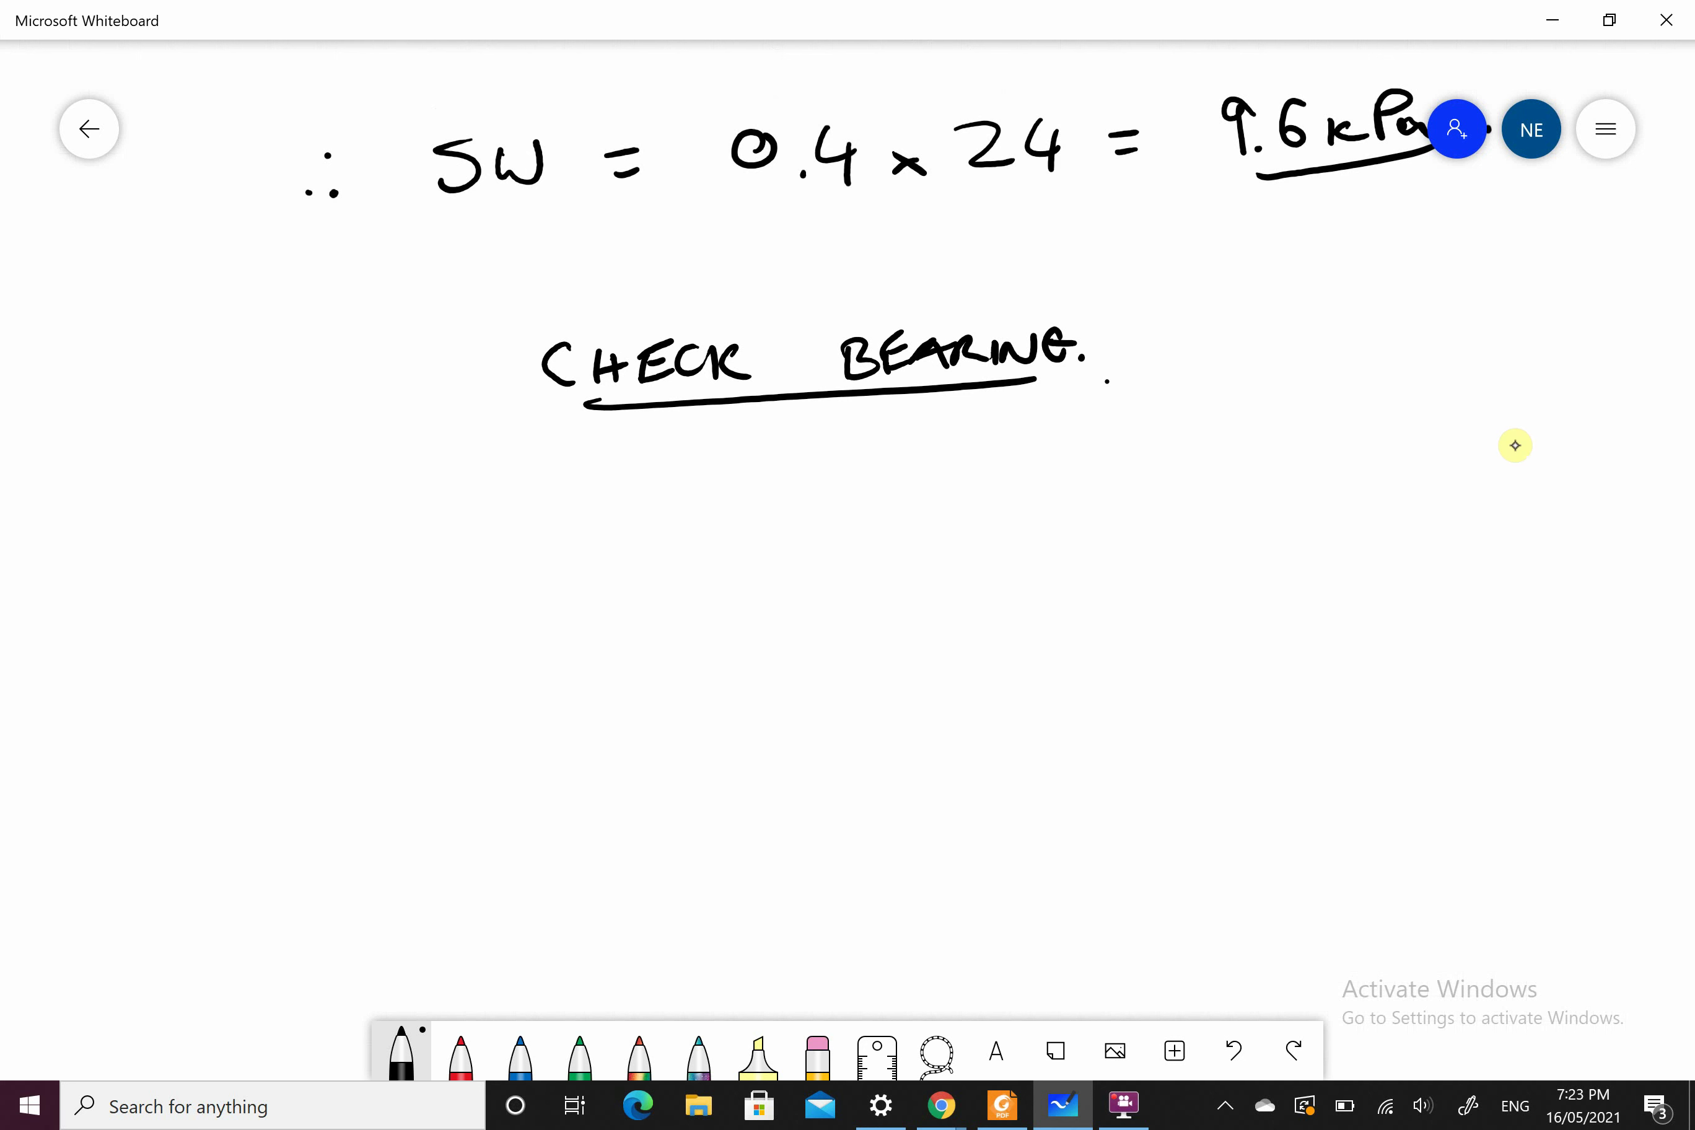
Step: Write 'A =' with the numerator 500 + 9.6, and underline SW in the self-weight line
{"action": "mouse_move", "coordinate": [310, 577]}
{"action": "left_mouse_down"}
{"action": "mouse_move", "coordinate": [340, 523]}
{"action": "mouse_move", "coordinate": [367, 585]}
{"action": "mouse_move", "coordinate": [357, 558]}
{"action": "mouse_move", "coordinate": [435, 542]}
{"action": "left_mouse_up"}
{"action": "left_click", "coordinate": [399, 546]}
{"action": "left_click_drag", "start_coordinate": [402, 567], "coordinate": [448, 558]}
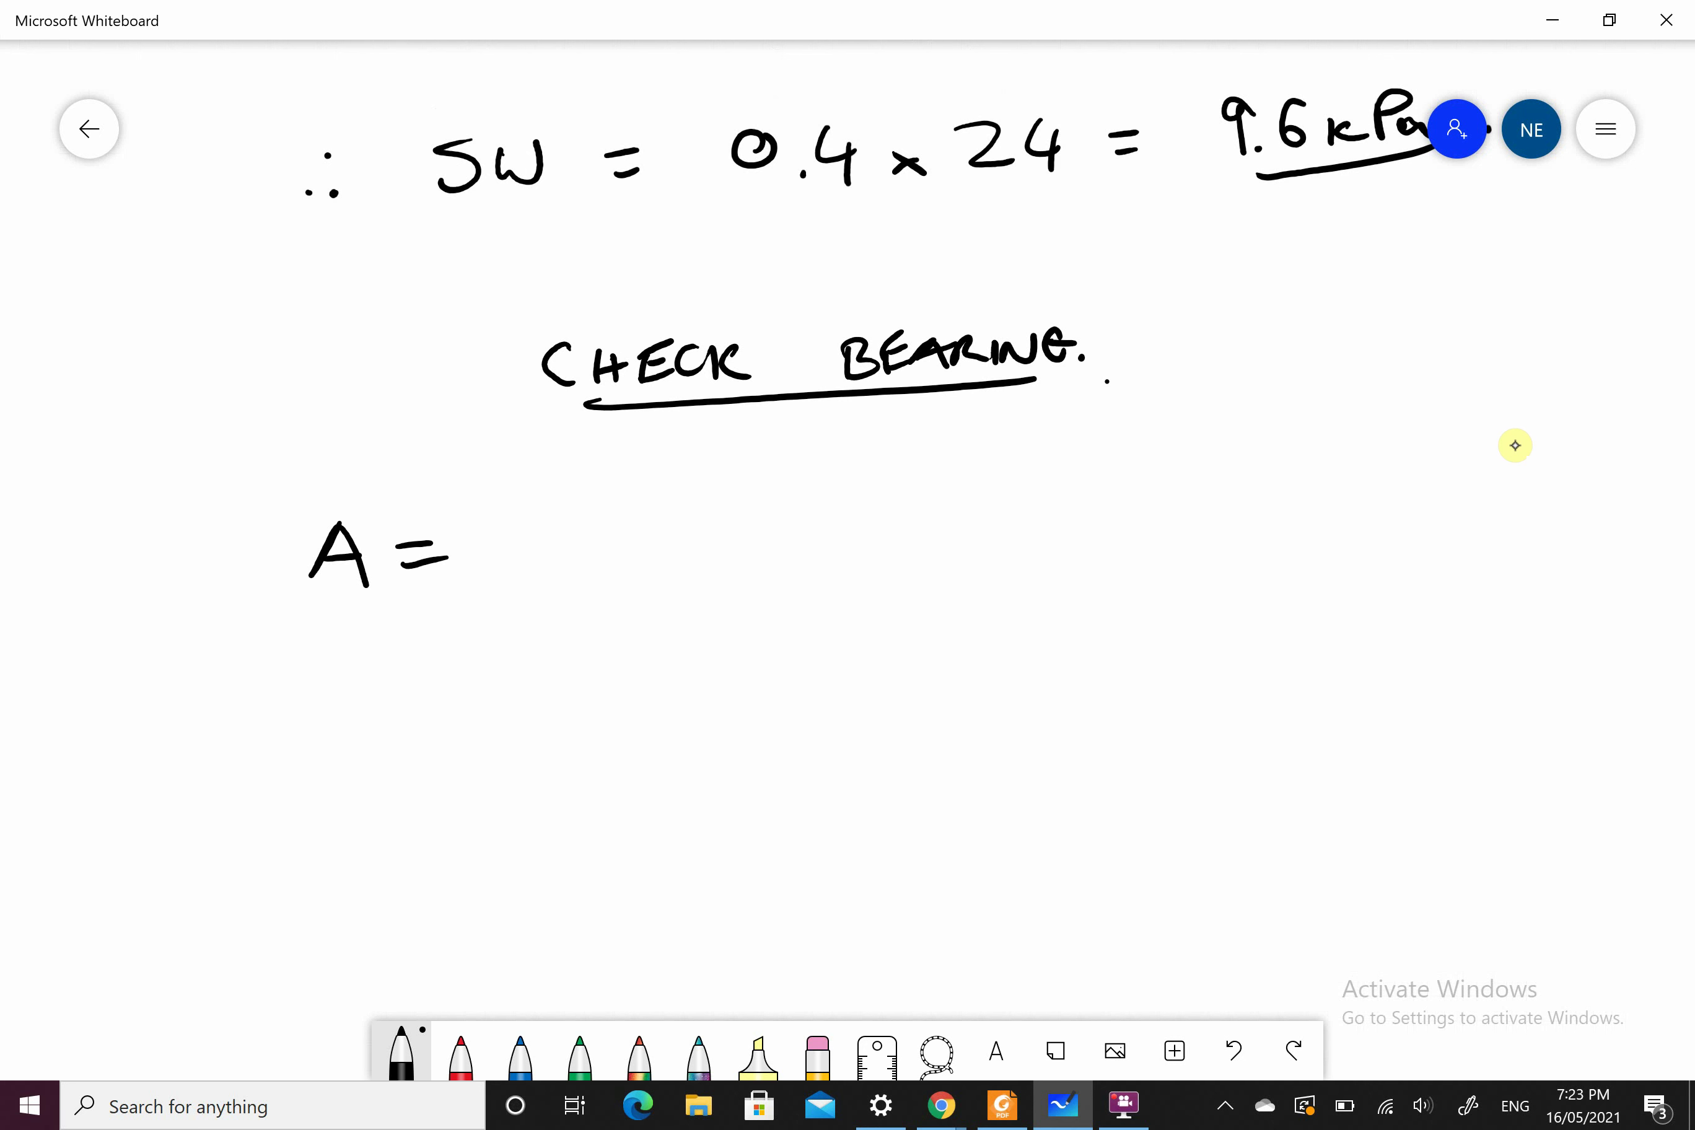
{"action": "left_click_drag", "start_coordinate": [549, 494], "coordinate": [552, 537]}
{"action": "mouse_move", "coordinate": [547, 497]}
{"action": "left_mouse_down"}
{"action": "mouse_move", "coordinate": [552, 533]}
{"action": "mouse_move", "coordinate": [586, 496]}
{"action": "mouse_move", "coordinate": [715, 535]}
{"action": "left_mouse_up"}
{"action": "left_click_drag", "start_coordinate": [696, 519], "coordinate": [742, 514]}
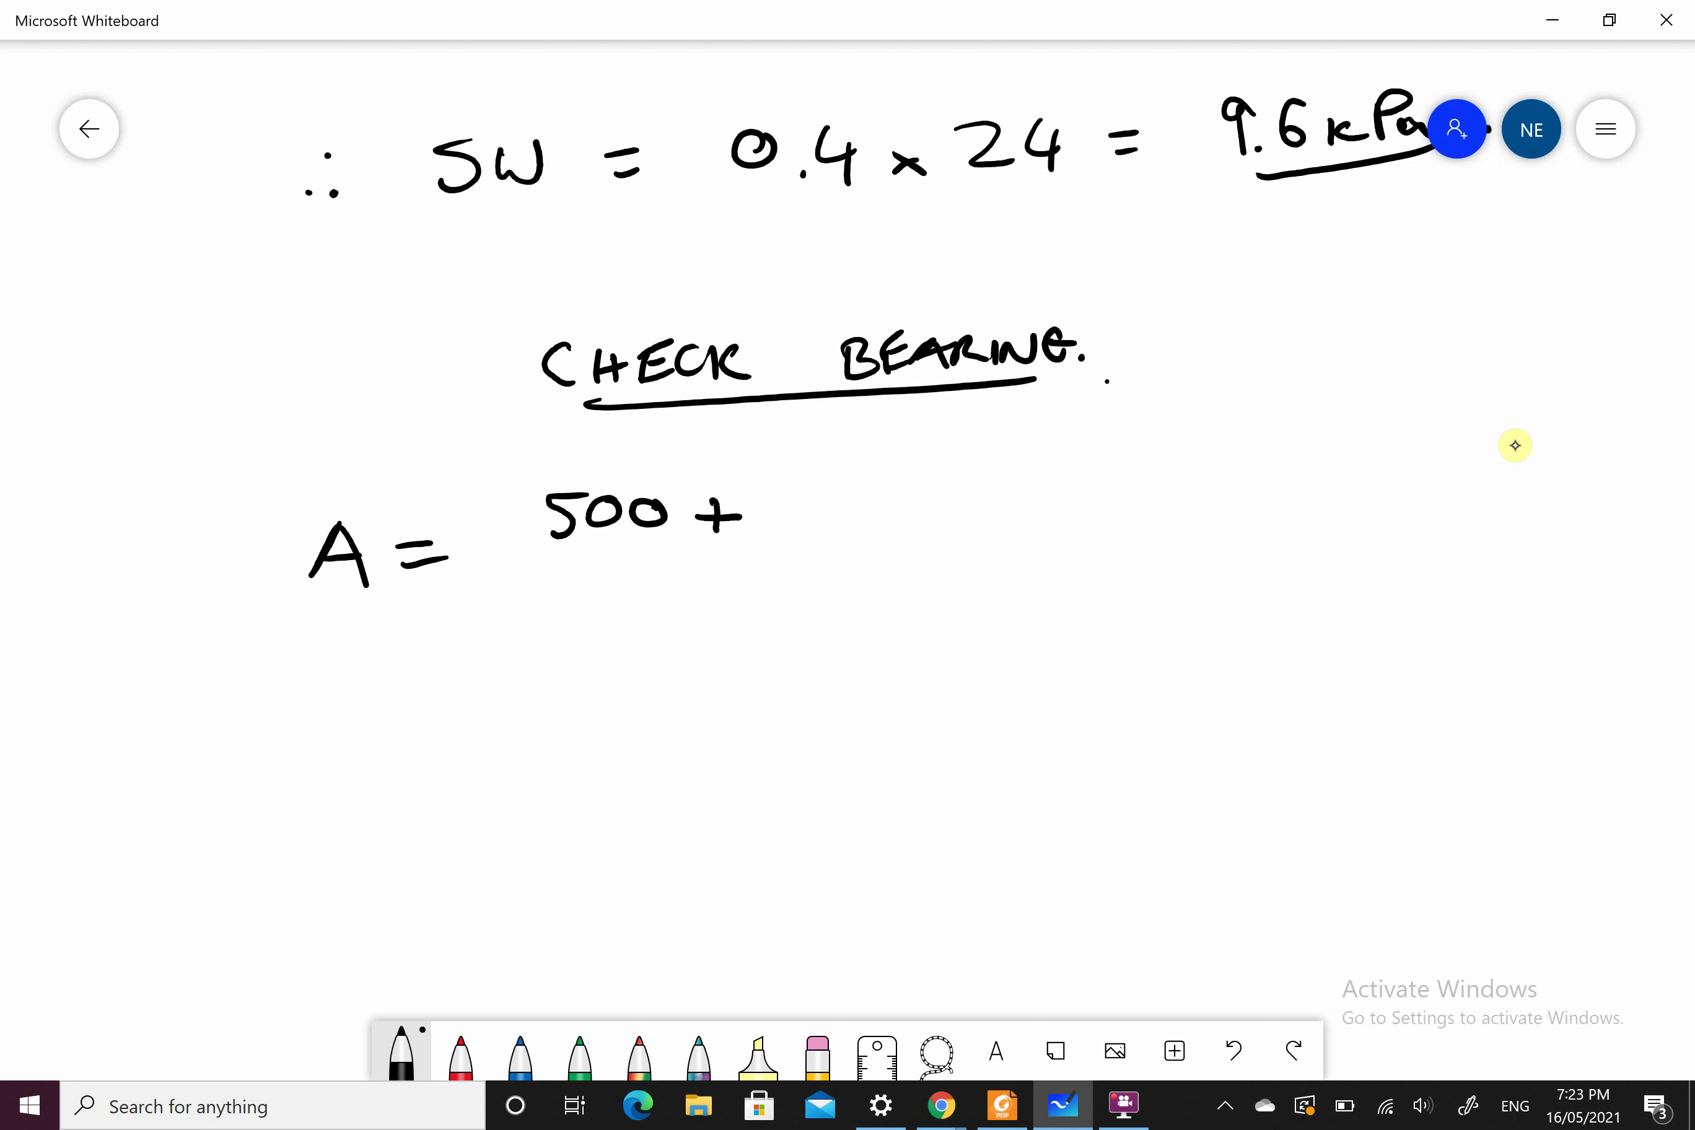
{"action": "left_click_drag", "start_coordinate": [442, 219], "coordinate": [527, 210]}
{"action": "mouse_move", "coordinate": [802, 483]}
{"action": "left_mouse_down"}
{"action": "mouse_move", "coordinate": [802, 525]}
{"action": "mouse_move", "coordinate": [846, 510]}
{"action": "left_mouse_up"}
{"action": "left_click", "coordinate": [829, 526]}
Step: Divide by 300 and write the underlined result = 1.7m²
{"action": "left_click_drag", "start_coordinate": [553, 558], "coordinate": [896, 545]}
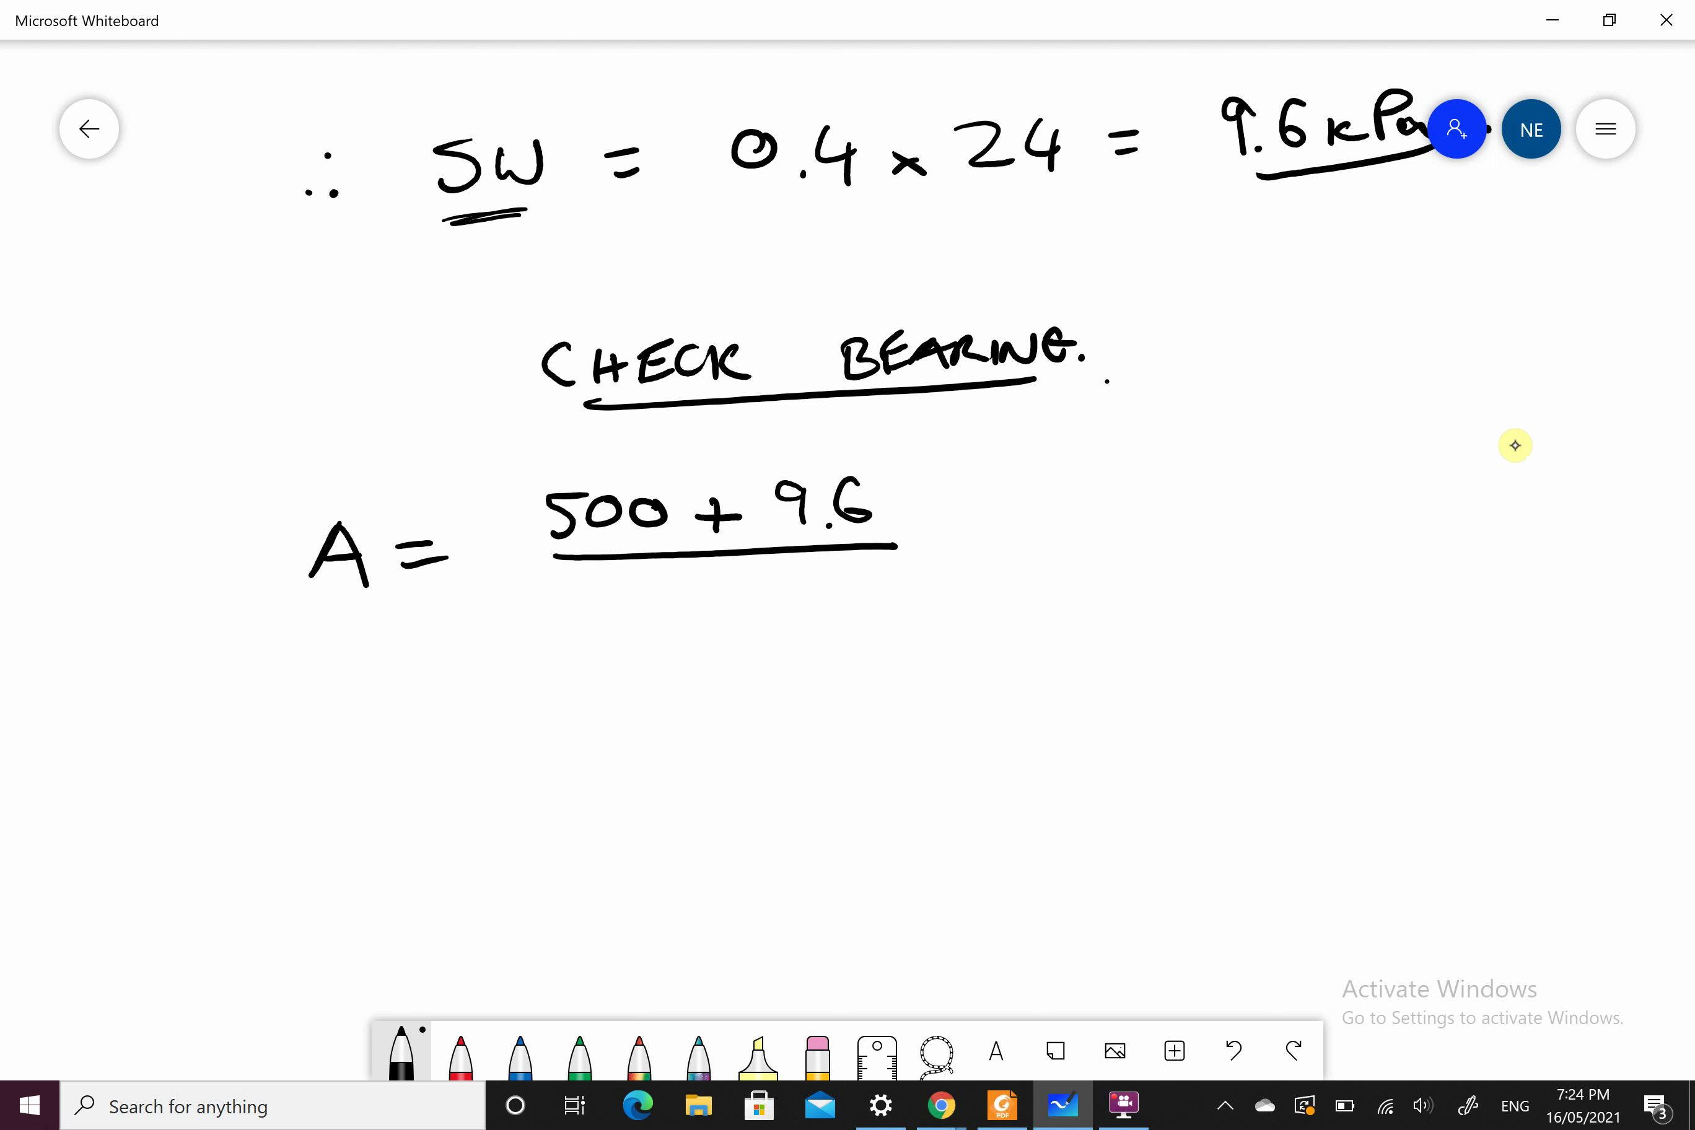
{"action": "mouse_move", "coordinate": [649, 582]}
{"action": "left_mouse_down"}
{"action": "mouse_move", "coordinate": [678, 611]}
{"action": "mouse_move", "coordinate": [659, 614]}
{"action": "left_mouse_up"}
{"action": "mouse_move", "coordinate": [713, 586]}
{"action": "left_mouse_down"}
{"action": "mouse_move", "coordinate": [711, 608]}
{"action": "mouse_move", "coordinate": [715, 585]}
{"action": "left_mouse_up"}
{"action": "left_click_drag", "start_coordinate": [756, 592], "coordinate": [752, 591]}
{"action": "left_click_drag", "start_coordinate": [974, 535], "coordinate": [1011, 527]}
{"action": "left_click_drag", "start_coordinate": [982, 554], "coordinate": [1008, 548]}
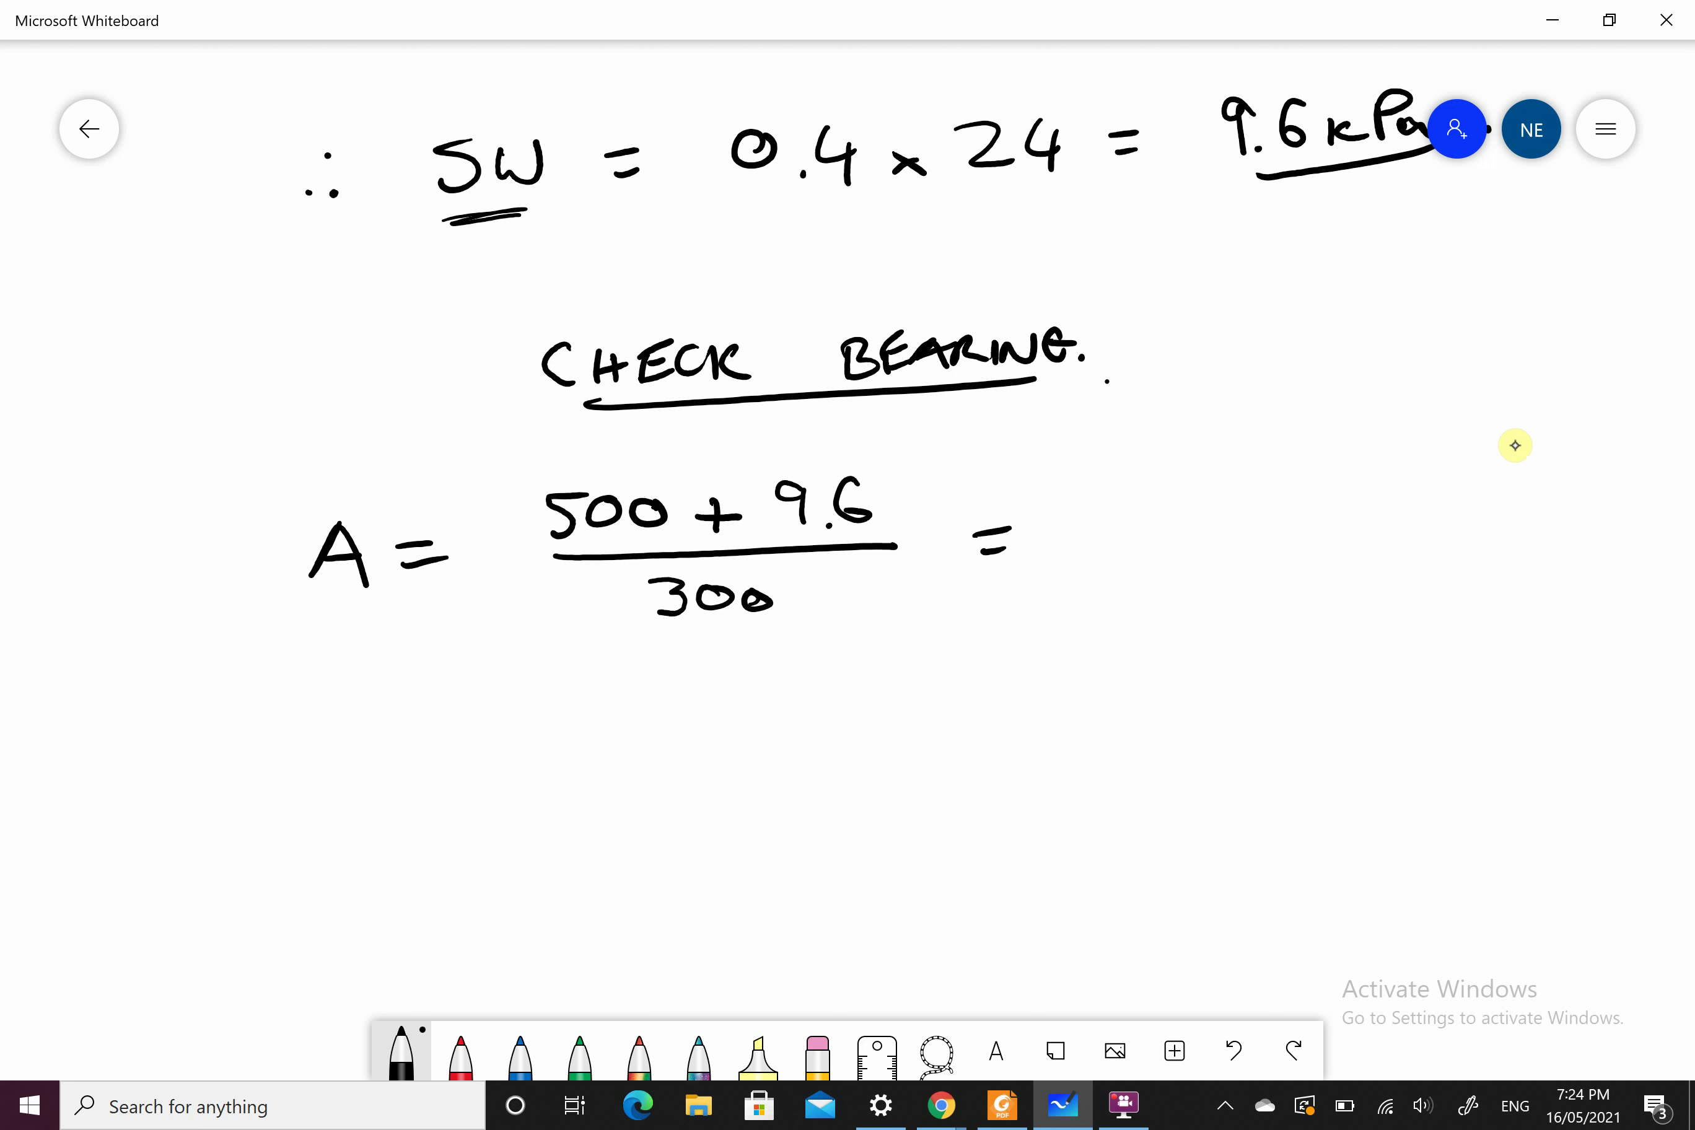
{"action": "mouse_move", "coordinate": [1095, 499]}
{"action": "left_mouse_down"}
{"action": "mouse_move", "coordinate": [1105, 554]}
{"action": "mouse_move", "coordinate": [1162, 500]}
{"action": "mouse_move", "coordinate": [1181, 553]}
{"action": "left_mouse_up"}
{"action": "left_click", "coordinate": [1136, 548]}
{"action": "mouse_move", "coordinate": [1206, 532]}
{"action": "left_mouse_down"}
{"action": "mouse_move", "coordinate": [1199, 547]}
{"action": "mouse_move", "coordinate": [1232, 546]}
{"action": "mouse_move", "coordinate": [1254, 513]}
{"action": "left_mouse_up"}
{"action": "left_click_drag", "start_coordinate": [1095, 573], "coordinate": [1240, 565]}
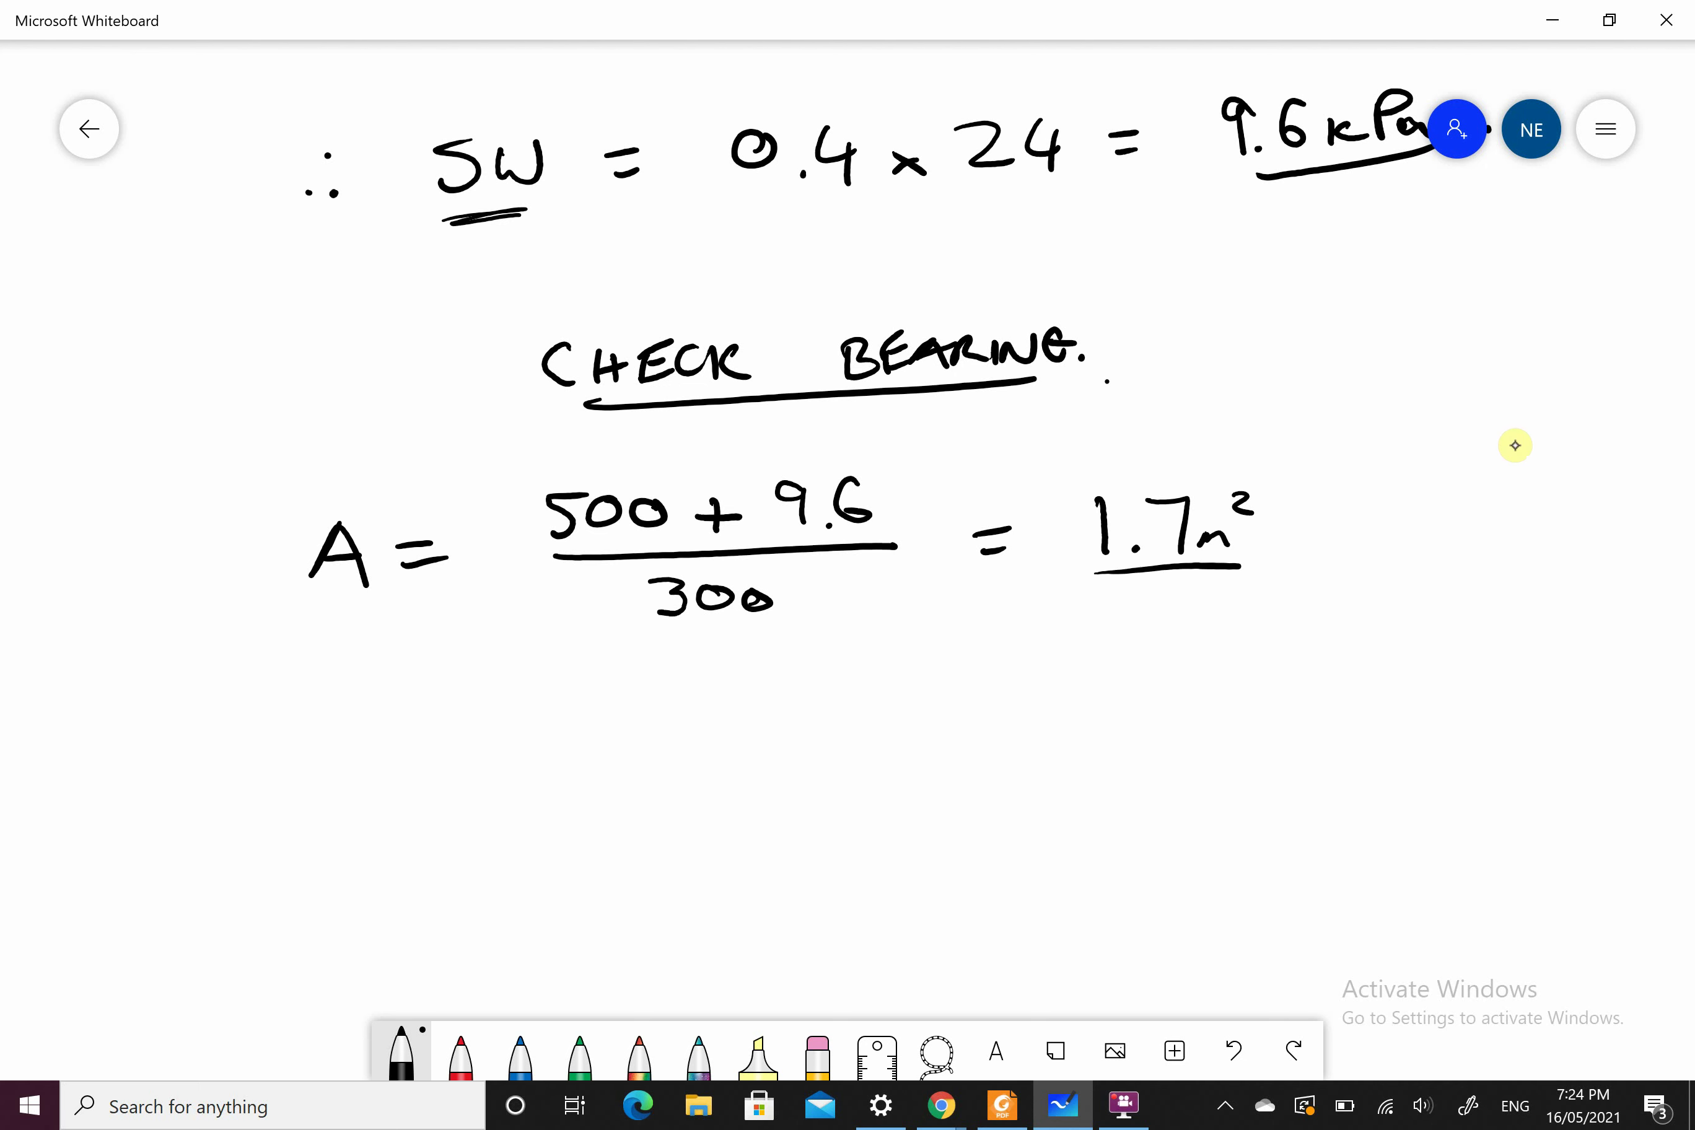
{"action": "scroll", "coordinate": [1514, 445], "scroll_direction": "down", "scroll_amount": 3}
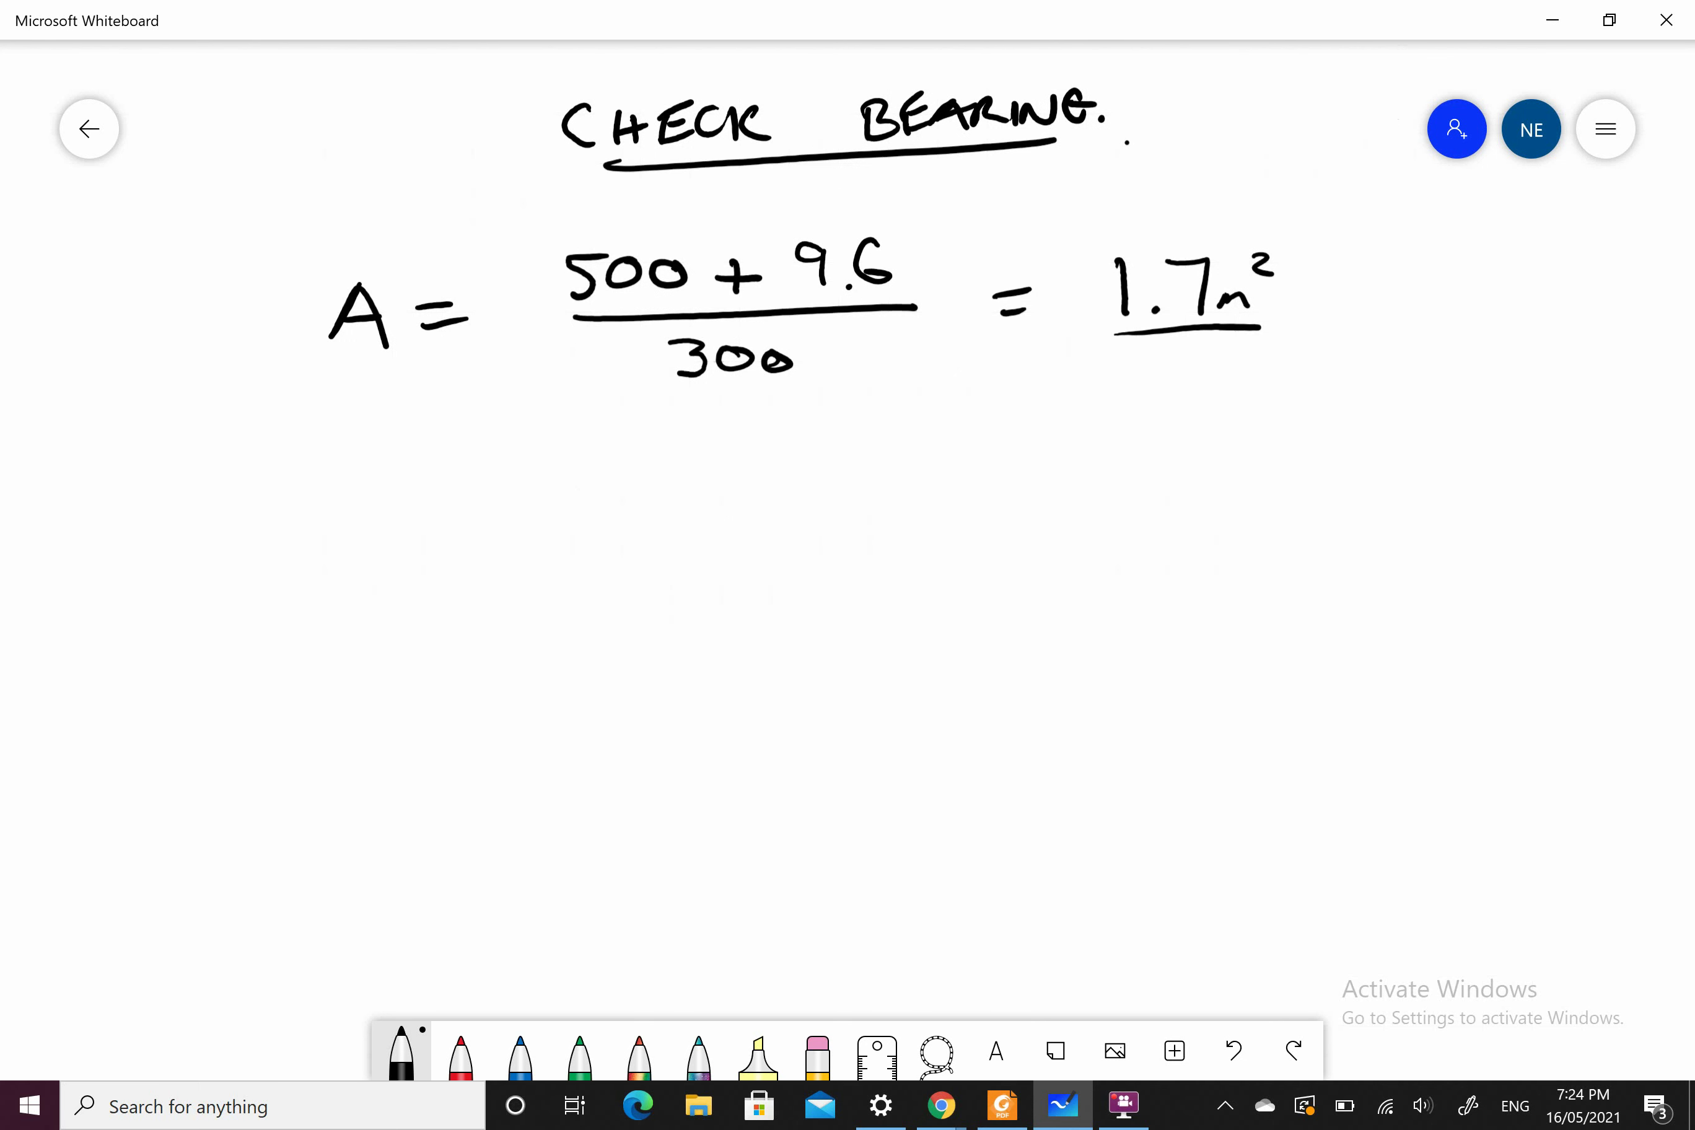
Step: Write 'L = √A ∴ L ≈ 1.3m' and underline it
{"action": "mouse_move", "coordinate": [350, 478]}
{"action": "left_mouse_down"}
{"action": "mouse_move", "coordinate": [349, 500]}
{"action": "mouse_move", "coordinate": [386, 532]}
{"action": "mouse_move", "coordinate": [445, 495]}
{"action": "left_mouse_up"}
{"action": "left_click_drag", "start_coordinate": [429, 524], "coordinate": [642, 453]}
{"action": "mouse_move", "coordinate": [548, 522]}
{"action": "left_mouse_down"}
{"action": "mouse_move", "coordinate": [594, 488]}
{"action": "mouse_move", "coordinate": [618, 528]}
{"action": "left_mouse_up"}
{"action": "left_click_drag", "start_coordinate": [567, 509], "coordinate": [607, 503]}
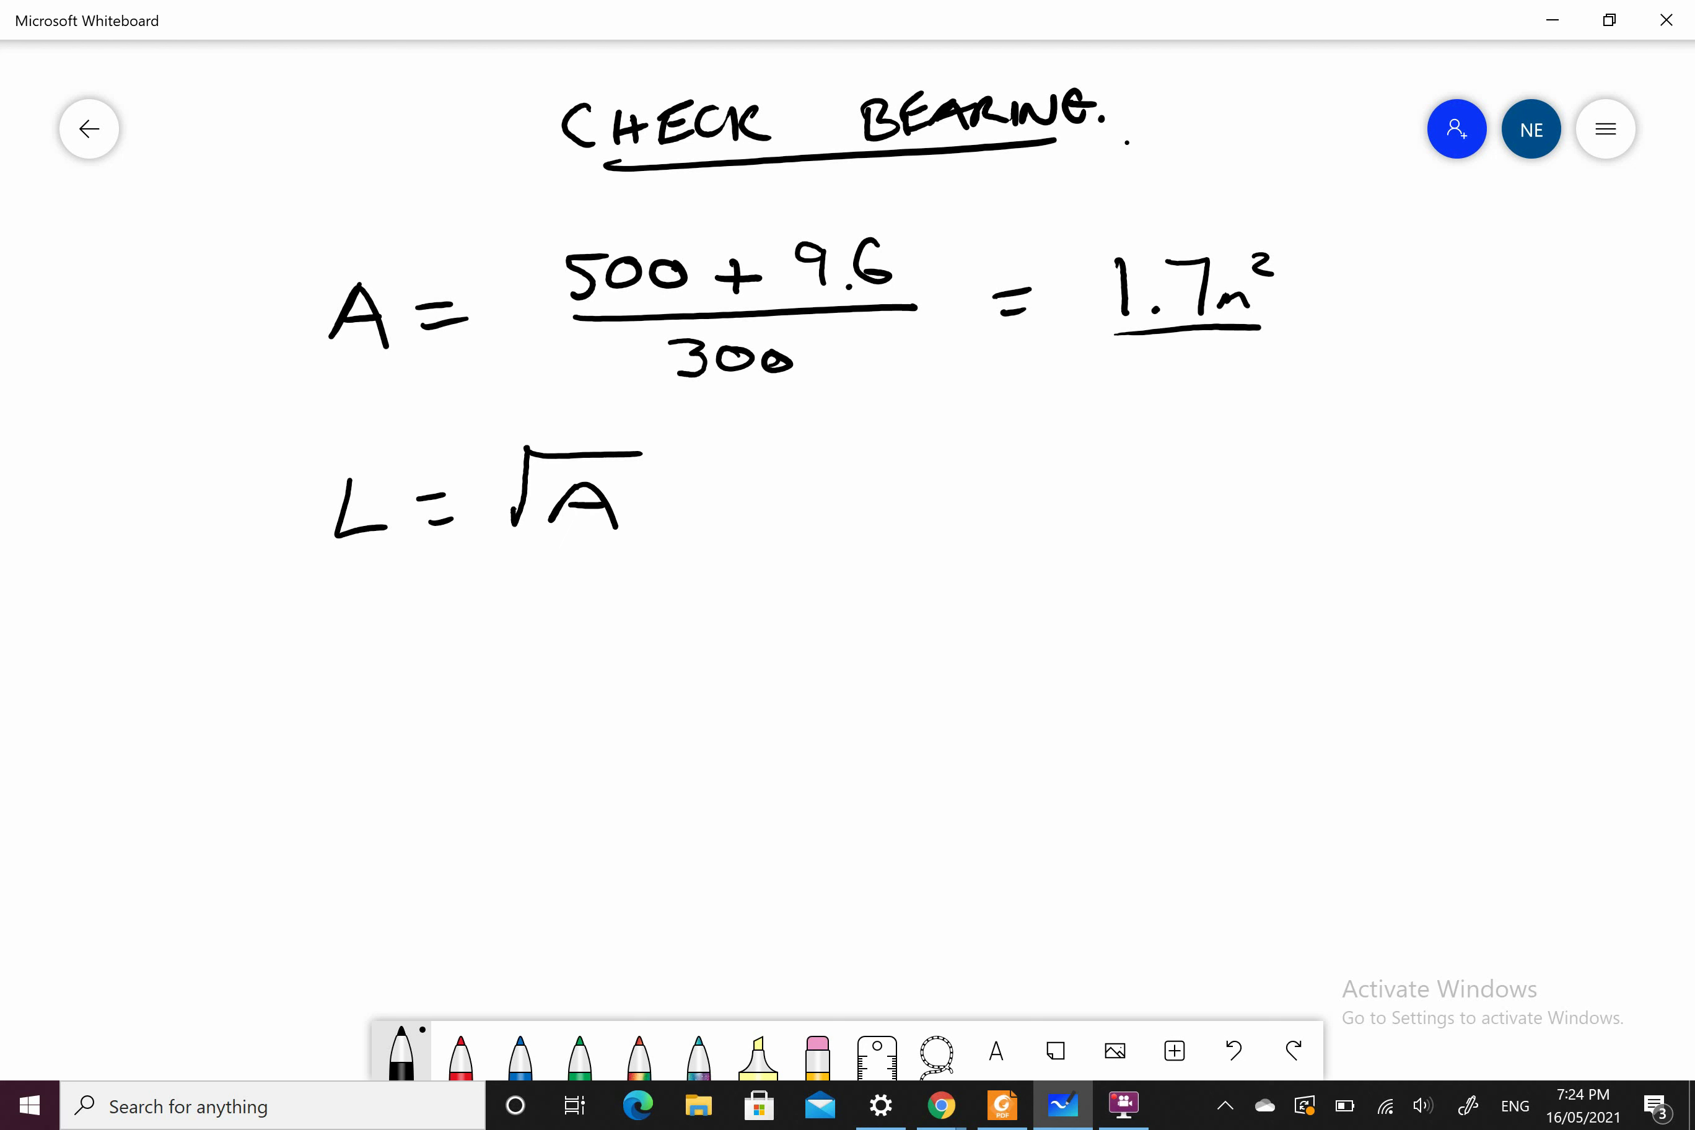
{"action": "left_click", "coordinate": [843, 478]}
{"action": "left_click", "coordinate": [830, 516]}
{"action": "left_click", "coordinate": [868, 522]}
{"action": "mouse_move", "coordinate": [966, 459]}
{"action": "left_mouse_down"}
{"action": "mouse_move", "coordinate": [998, 516]}
{"action": "mouse_move", "coordinate": [1114, 480]}
{"action": "mouse_move", "coordinate": [1185, 513]}
{"action": "mouse_move", "coordinate": [1234, 463]}
{"action": "mouse_move", "coordinate": [1240, 509]}
{"action": "mouse_move", "coordinate": [1301, 497]}
{"action": "mouse_move", "coordinate": [1328, 513]}
{"action": "left_mouse_up"}
{"action": "left_click", "coordinate": [1210, 508]}
{"action": "left_click_drag", "start_coordinate": [990, 558], "coordinate": [1304, 527]}
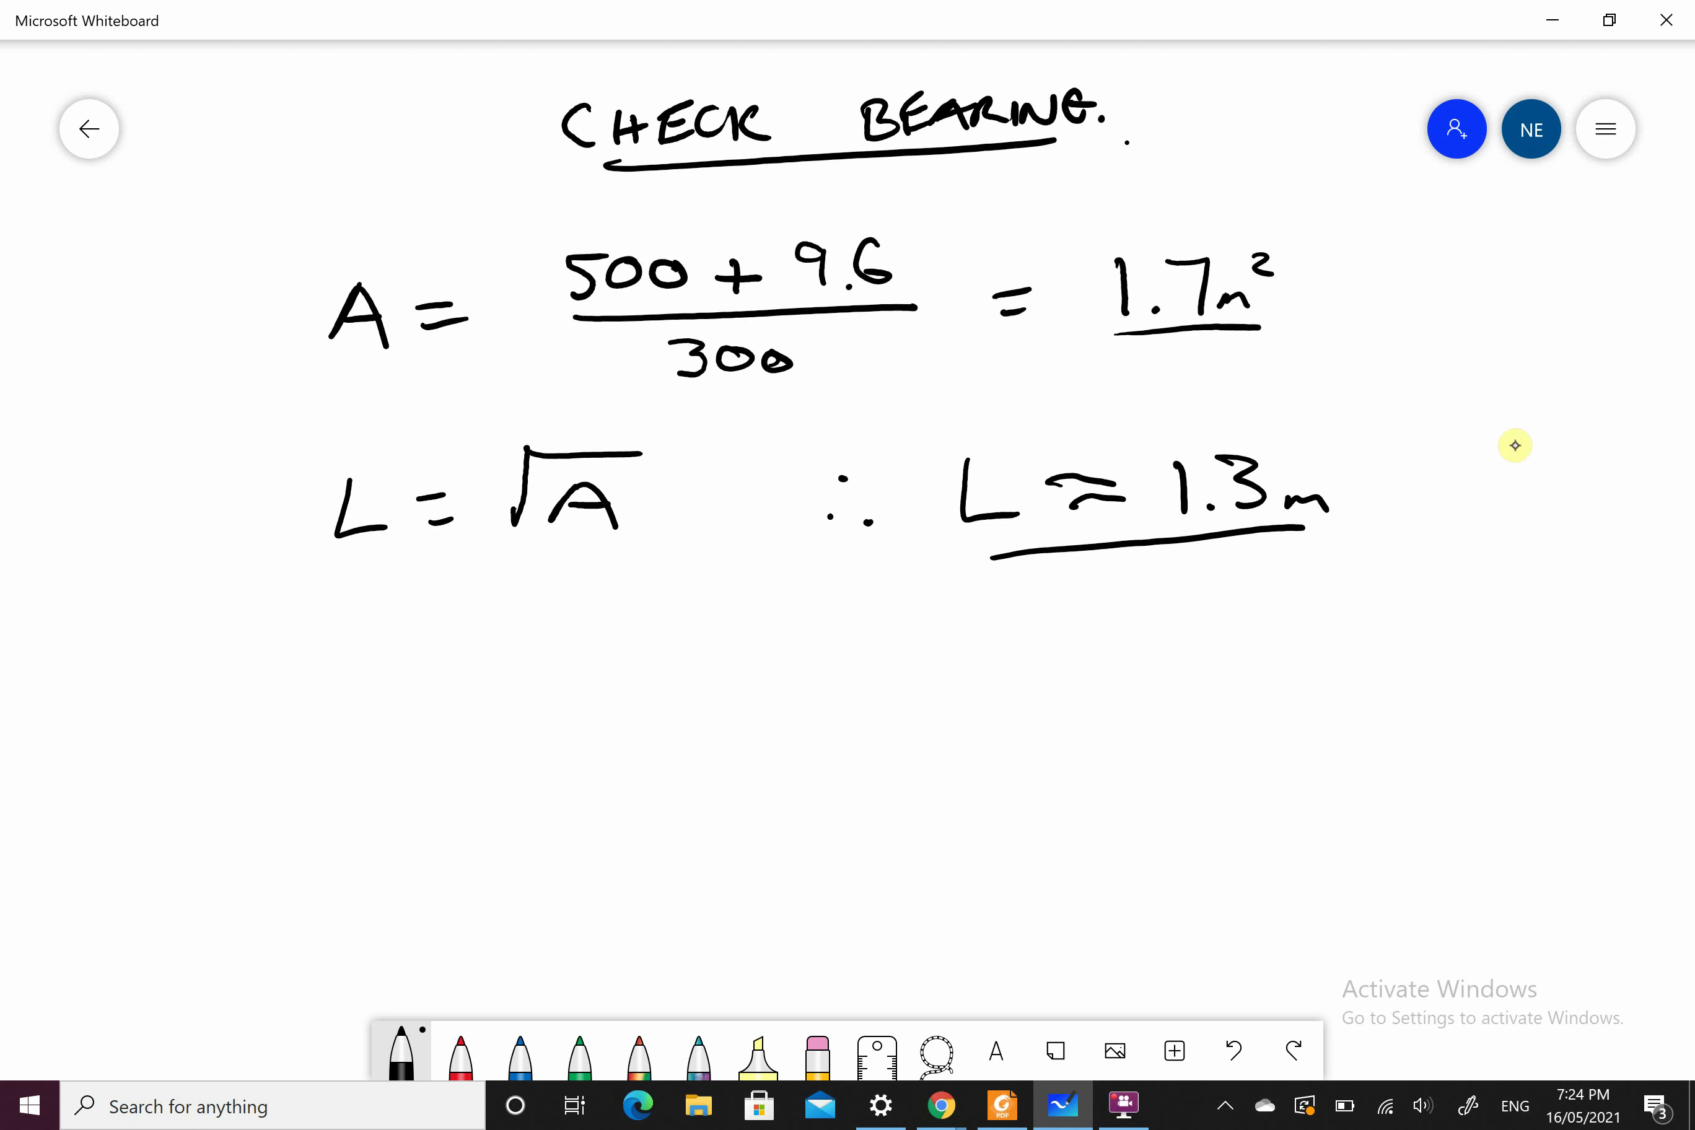
Step: On blank board below, write '∴ FOOTING = 1.3 x 1.3 x 0.4'
{"action": "left_click_drag", "start_coordinate": [1515, 445], "coordinate": [1593, 274]}
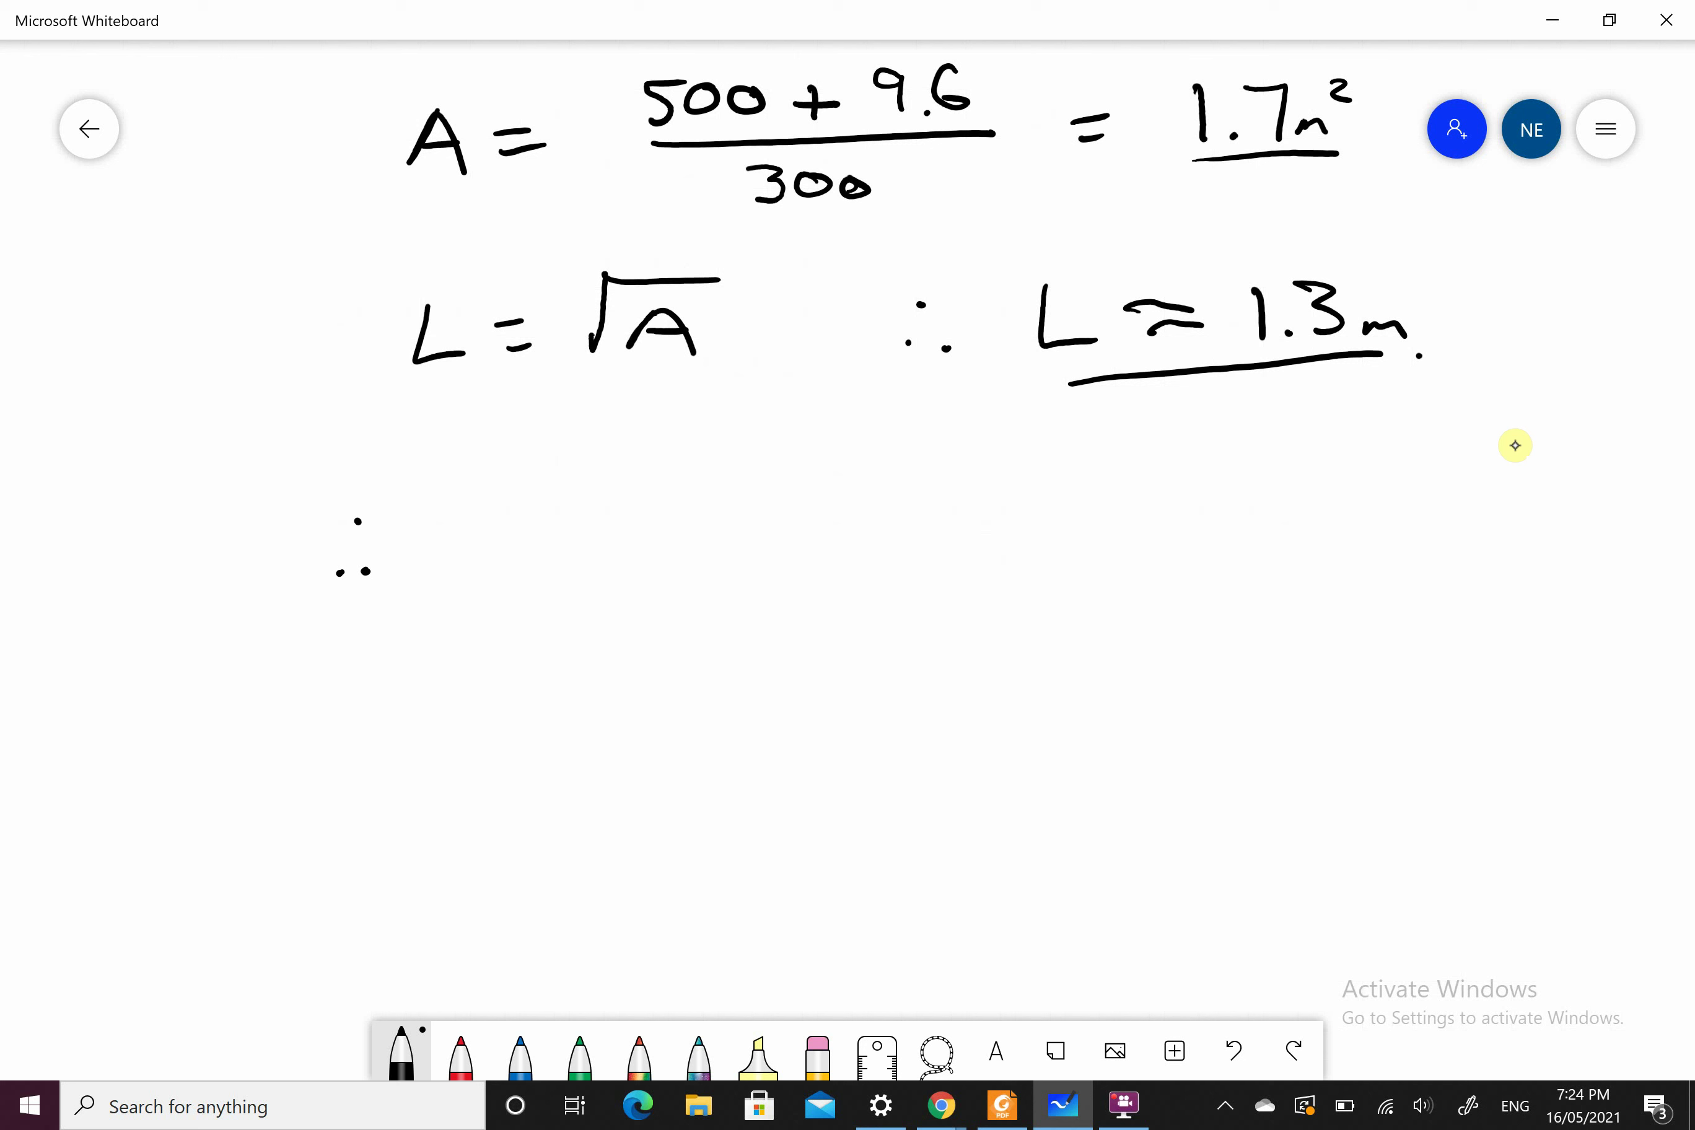
{"action": "mouse_move", "coordinate": [483, 521]}
{"action": "left_mouse_down"}
{"action": "mouse_move", "coordinate": [479, 561]}
{"action": "mouse_move", "coordinate": [509, 511]}
{"action": "left_mouse_up"}
{"action": "left_click_drag", "start_coordinate": [482, 541], "coordinate": [532, 528]}
{"action": "mouse_move", "coordinate": [572, 523]}
{"action": "left_mouse_down"}
{"action": "mouse_move", "coordinate": [555, 532]}
{"action": "mouse_move", "coordinate": [578, 528]}
{"action": "left_mouse_up"}
{"action": "mouse_move", "coordinate": [609, 520]}
{"action": "left_mouse_down"}
{"action": "mouse_move", "coordinate": [600, 545]}
{"action": "mouse_move", "coordinate": [629, 513]}
{"action": "mouse_move", "coordinate": [642, 553]}
{"action": "left_mouse_up"}
{"action": "mouse_move", "coordinate": [648, 527]}
{"action": "left_mouse_down"}
{"action": "mouse_move", "coordinate": [678, 514]}
{"action": "mouse_move", "coordinate": [702, 540]}
{"action": "mouse_move", "coordinate": [810, 520]}
{"action": "left_mouse_up"}
{"action": "left_click_drag", "start_coordinate": [785, 543], "coordinate": [809, 538]}
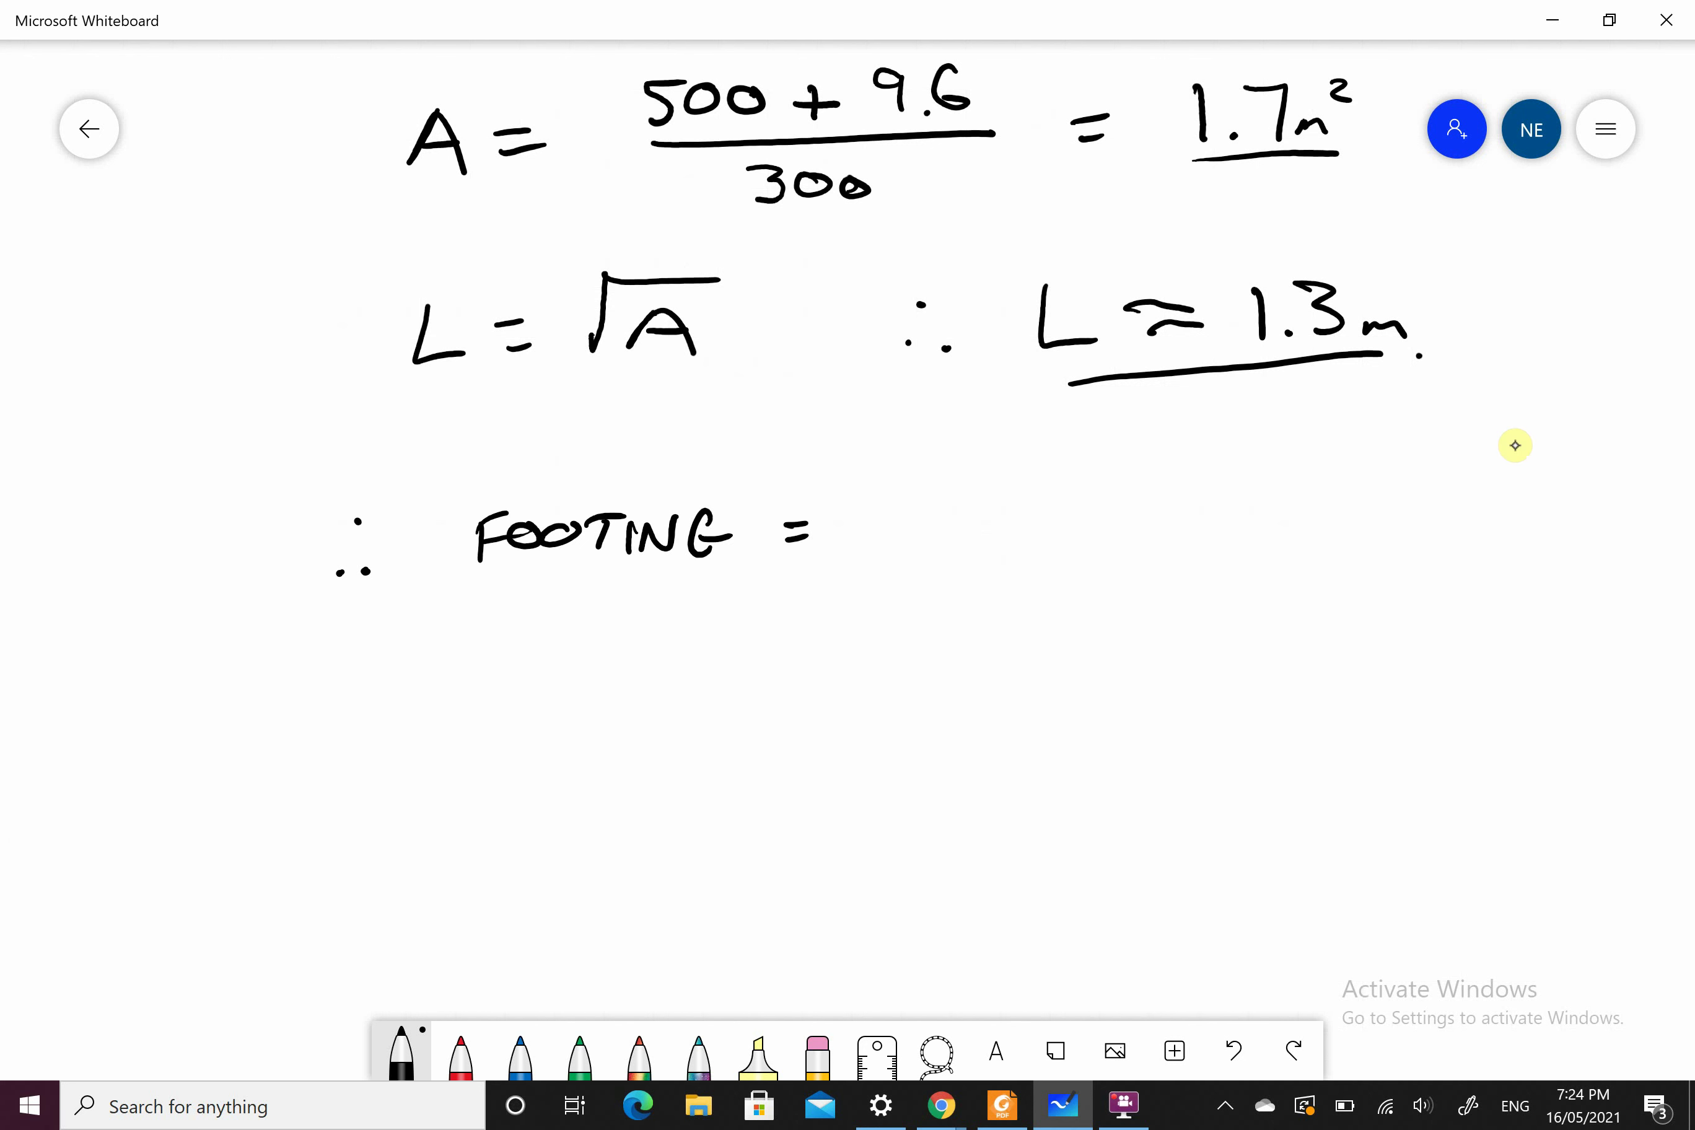
{"action": "mouse_move", "coordinate": [913, 510]}
{"action": "left_mouse_down"}
{"action": "mouse_move", "coordinate": [922, 552]}
{"action": "mouse_move", "coordinate": [1048, 534]}
{"action": "mouse_move", "coordinate": [1127, 552]}
{"action": "left_mouse_up"}
{"action": "left_click", "coordinate": [1102, 550]}
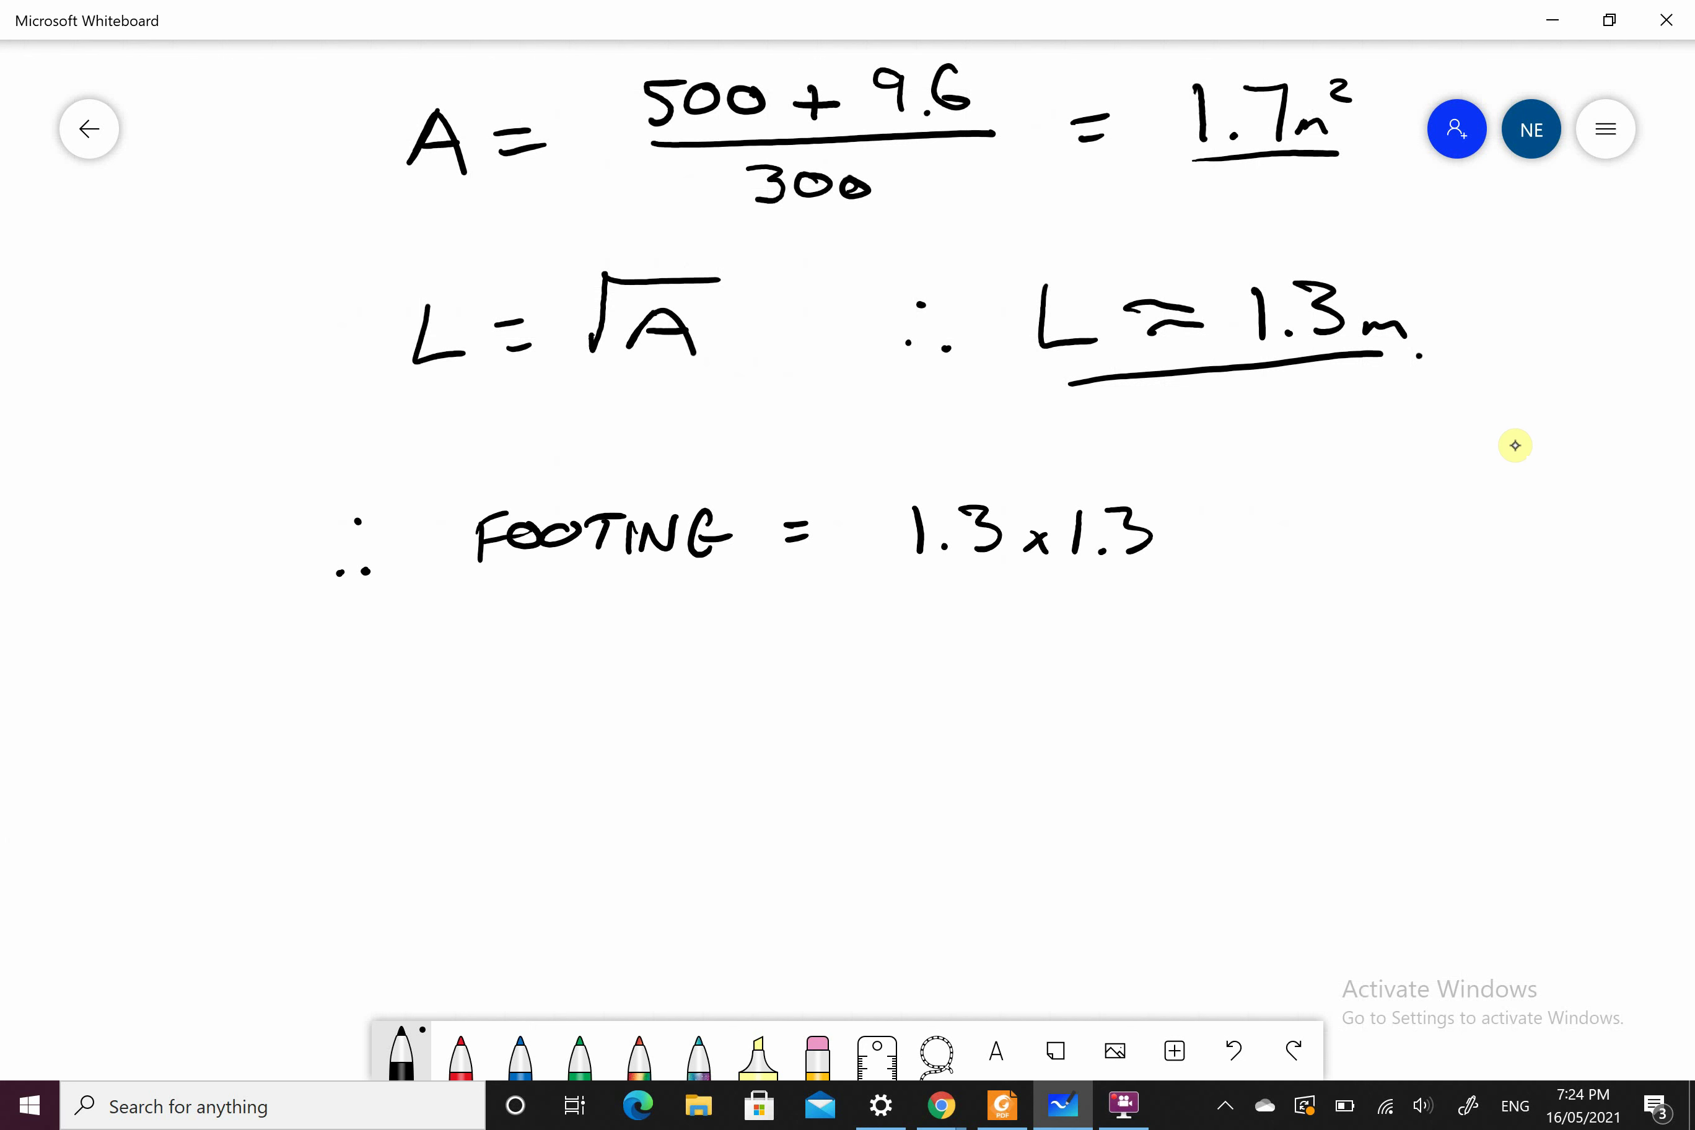
{"action": "mouse_move", "coordinate": [1270, 523]}
{"action": "left_mouse_down"}
{"action": "mouse_move", "coordinate": [1269, 552]}
{"action": "mouse_move", "coordinate": [1272, 528]}
{"action": "mouse_move", "coordinate": [1337, 541]}
{"action": "left_mouse_up"}
{"action": "left_click", "coordinate": [1288, 554]}
{"action": "left_click_drag", "start_coordinate": [1329, 511], "coordinate": [1332, 558]}
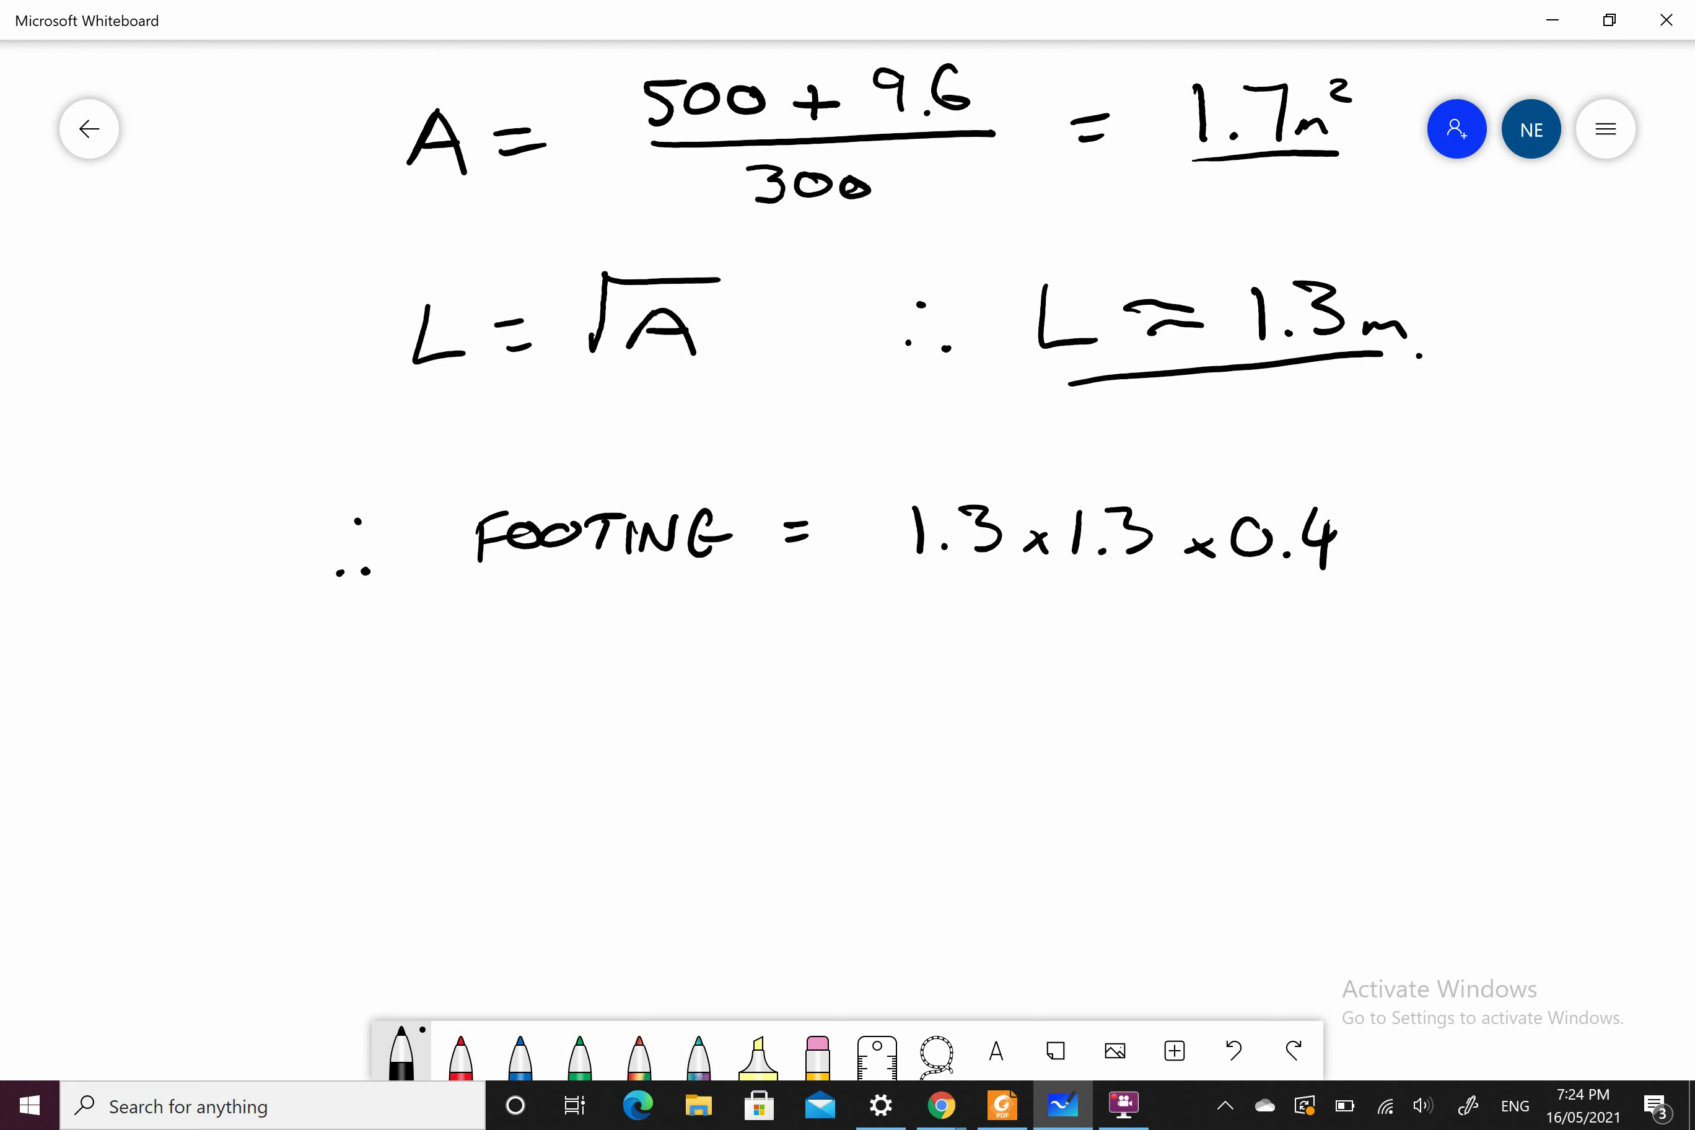
{"action": "scroll", "coordinate": [848, 560], "scroll_direction": "down", "scroll_amount": 5}
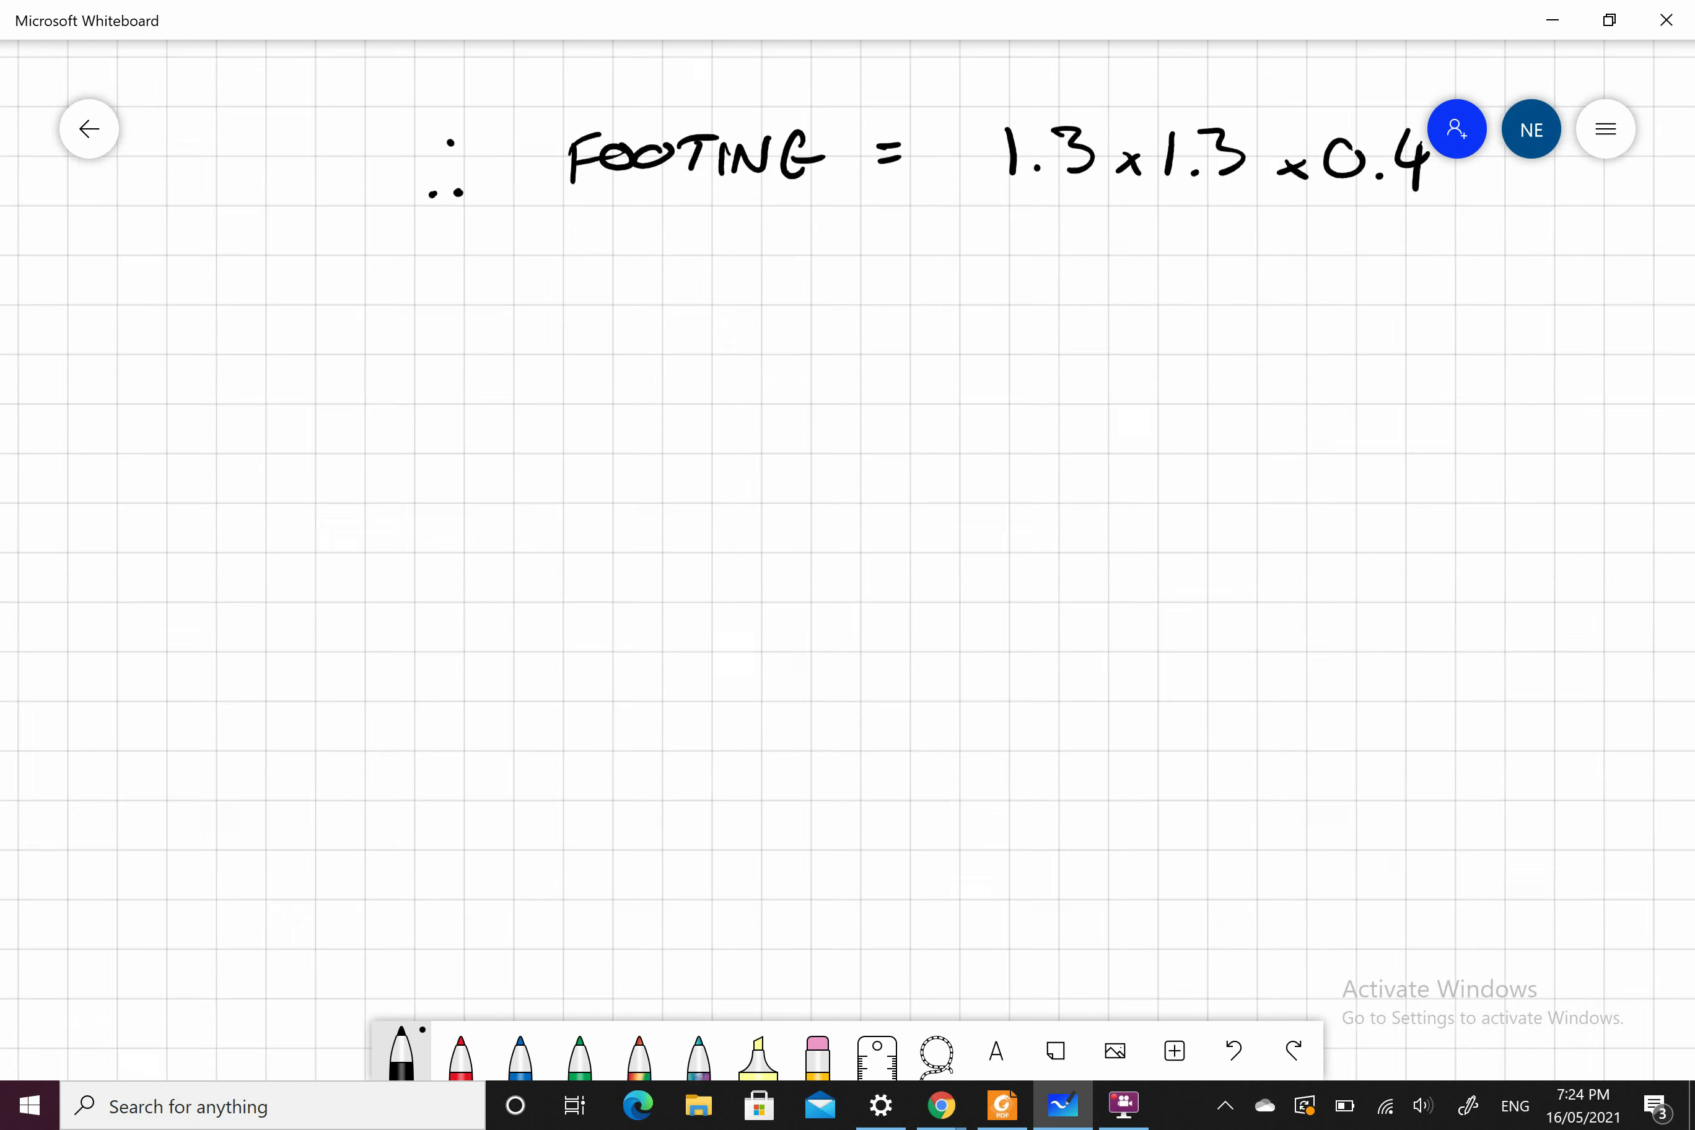
Step: Sketch the square footing plan with 1.3m width and length dimensions
{"action": "left_click_drag", "start_coordinate": [235, 342], "coordinate": [241, 750]}
{"action": "mouse_move", "coordinate": [243, 344]}
{"action": "left_mouse_down"}
{"action": "mouse_move", "coordinate": [675, 321]}
{"action": "mouse_move", "coordinate": [685, 762]}
{"action": "left_mouse_up"}
{"action": "mouse_move", "coordinate": [241, 741]}
{"action": "left_mouse_down"}
{"action": "mouse_move", "coordinate": [242, 759]}
{"action": "mouse_move", "coordinate": [436, 778]}
{"action": "mouse_move", "coordinate": [679, 752]}
{"action": "left_mouse_up"}
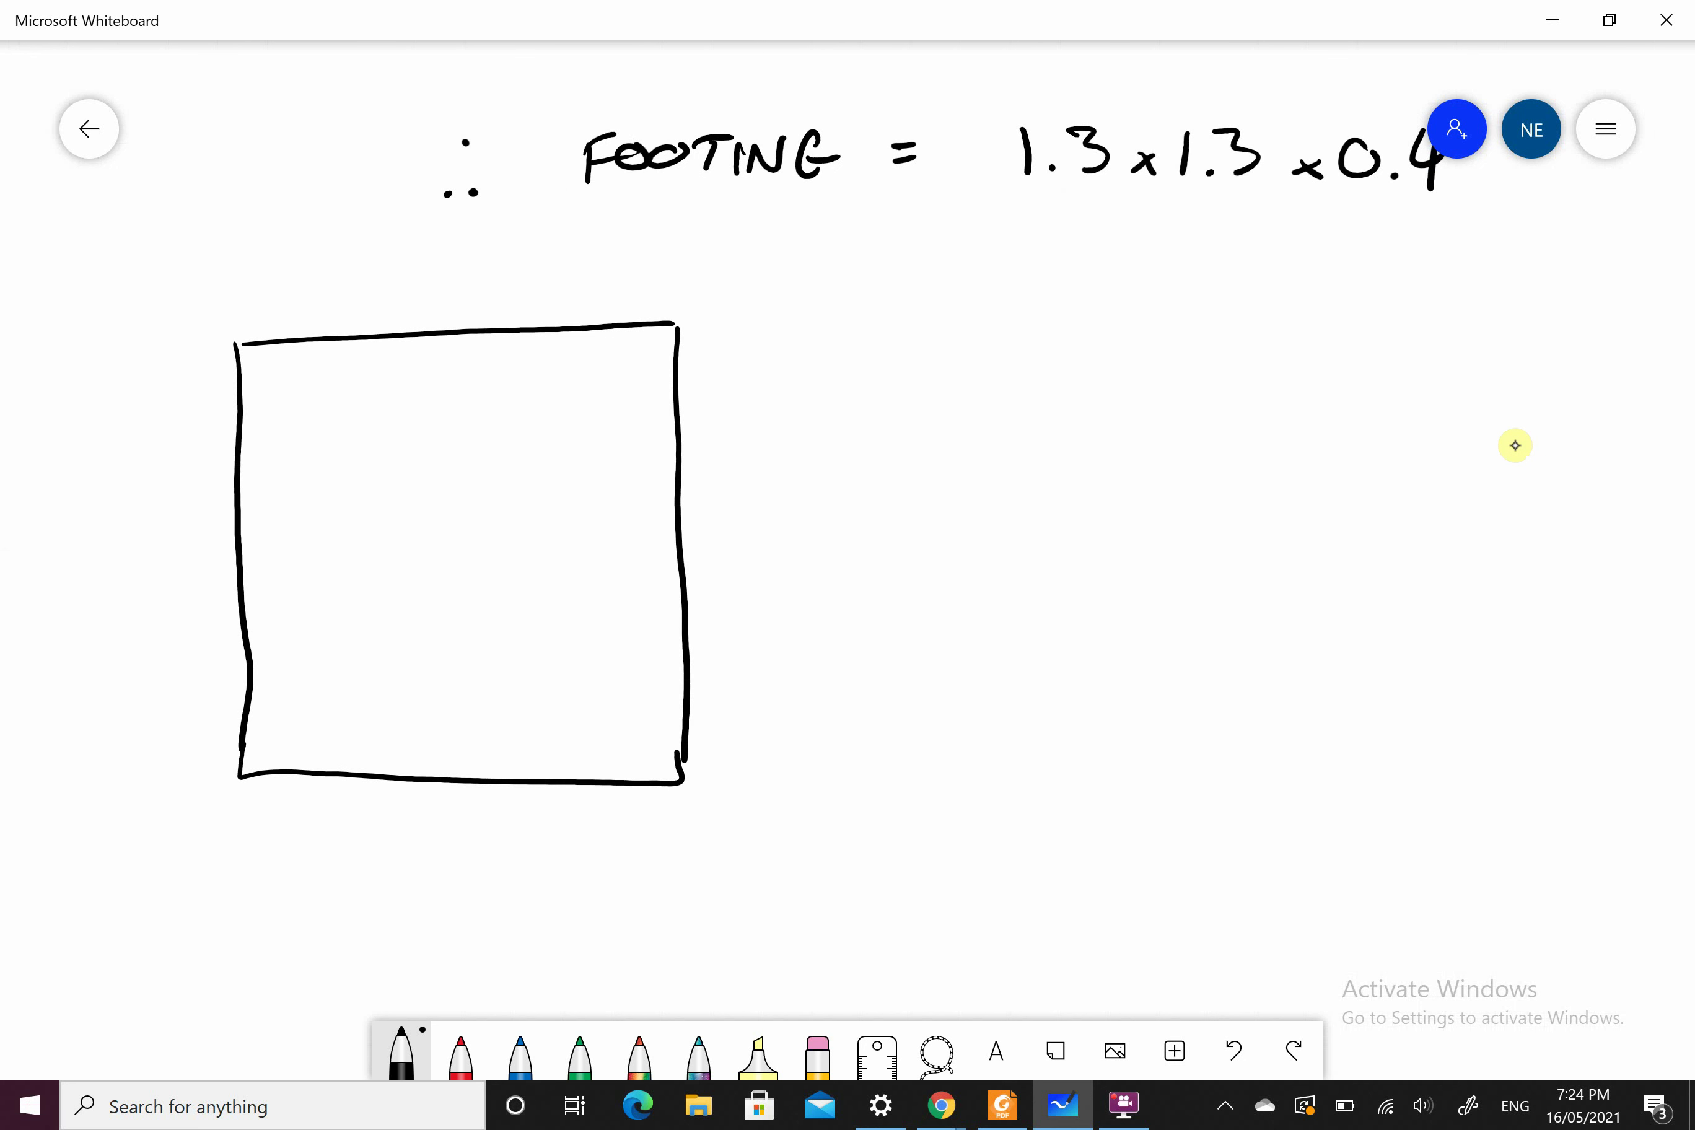
{"action": "left_click", "coordinate": [408, 307]}
{"action": "mouse_move", "coordinate": [392, 278]}
{"action": "left_mouse_down"}
{"action": "mouse_move", "coordinate": [394, 312]}
{"action": "mouse_move", "coordinate": [443, 296]}
{"action": "mouse_move", "coordinate": [430, 309]}
{"action": "left_mouse_up"}
{"action": "left_click_drag", "start_coordinate": [458, 301], "coordinate": [489, 301]}
{"action": "left_click_drag", "start_coordinate": [533, 290], "coordinate": [670, 291]}
{"action": "left_click_drag", "start_coordinate": [245, 311], "coordinate": [353, 301]}
{"action": "mouse_move", "coordinate": [756, 495]}
{"action": "left_mouse_down"}
{"action": "mouse_move", "coordinate": [765, 534]}
{"action": "mouse_move", "coordinate": [817, 528]}
{"action": "mouse_move", "coordinate": [801, 537]}
{"action": "left_mouse_up"}
{"action": "left_click", "coordinate": [782, 533]}
{"action": "mouse_move", "coordinate": [828, 531]}
{"action": "left_mouse_down"}
{"action": "mouse_move", "coordinate": [868, 523]}
{"action": "mouse_move", "coordinate": [789, 429]}
{"action": "mouse_move", "coordinate": [784, 346]}
{"action": "left_mouse_up"}
{"action": "left_click_drag", "start_coordinate": [794, 589], "coordinate": [803, 785]}
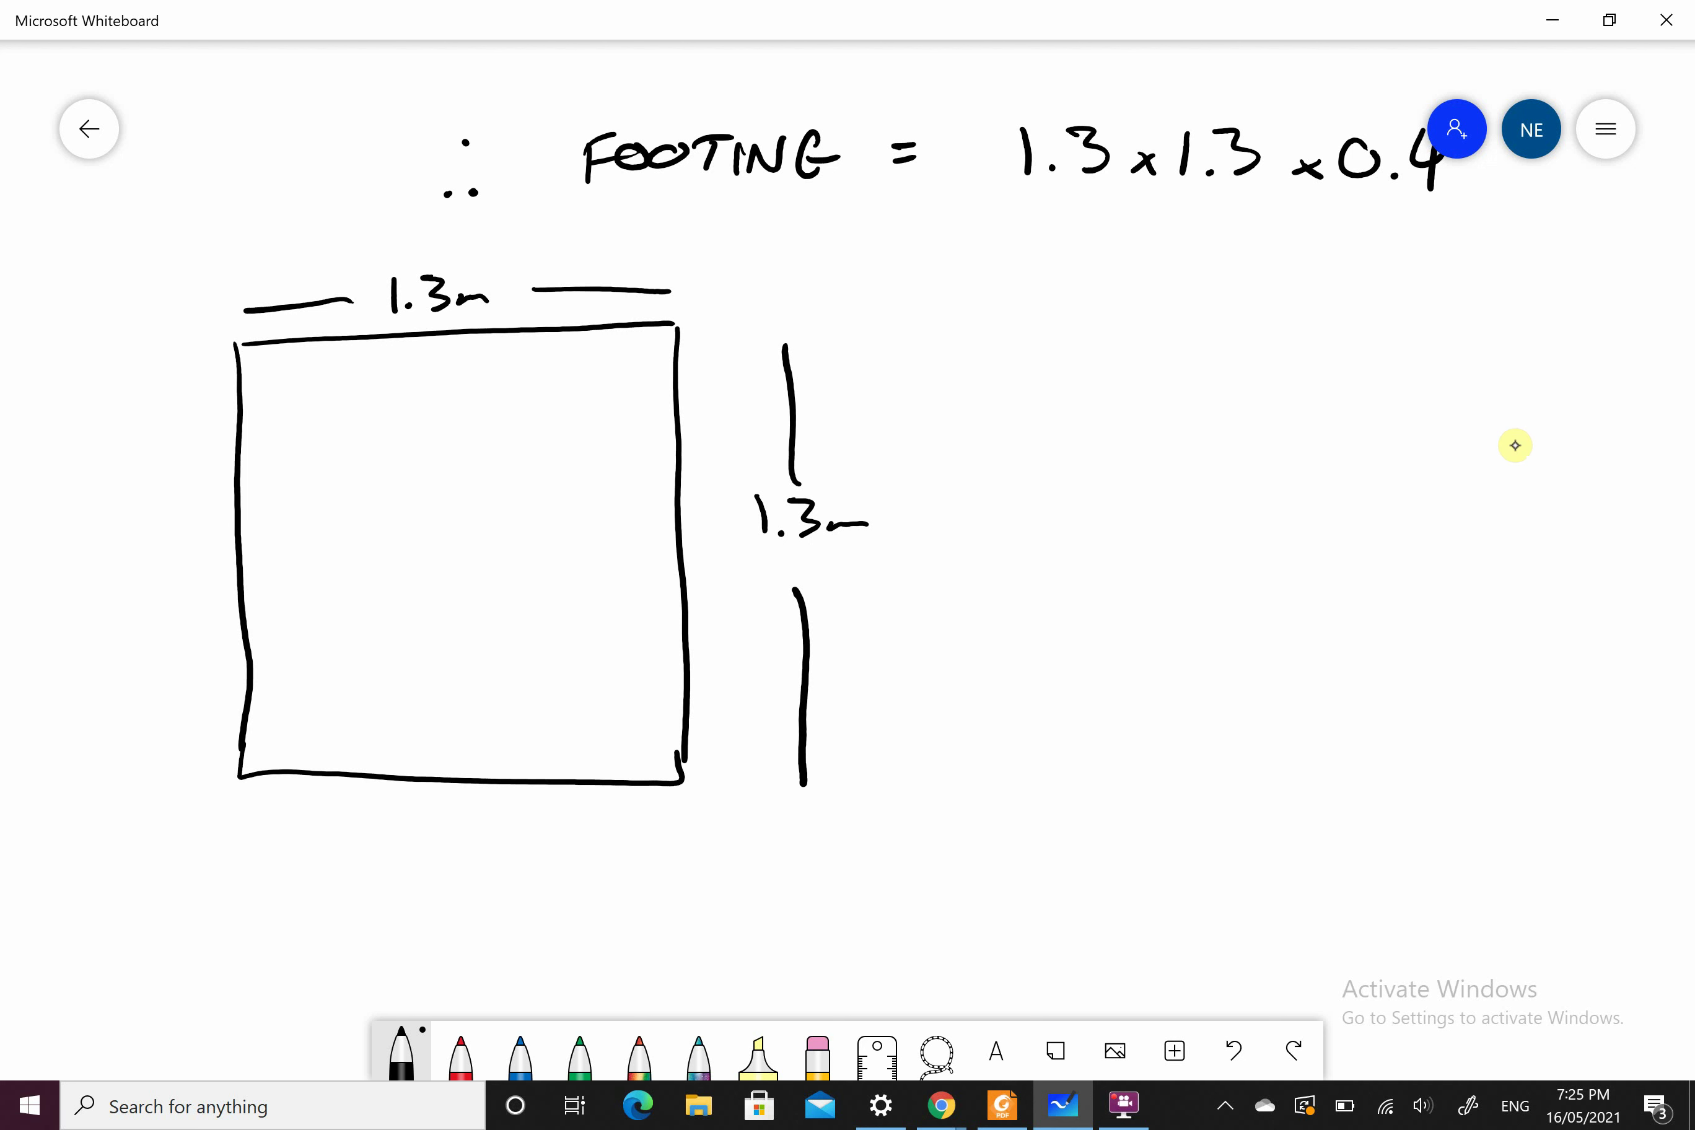
Step: Draw the column square inside the plan with an arrow labelled 250UC
{"action": "left_click_drag", "start_coordinate": [398, 503], "coordinate": [407, 614]}
{"action": "mouse_move", "coordinate": [395, 503]}
{"action": "left_mouse_down"}
{"action": "mouse_move", "coordinate": [495, 502]}
{"action": "mouse_move", "coordinate": [498, 603]}
{"action": "mouse_move", "coordinate": [406, 613]}
{"action": "left_mouse_up"}
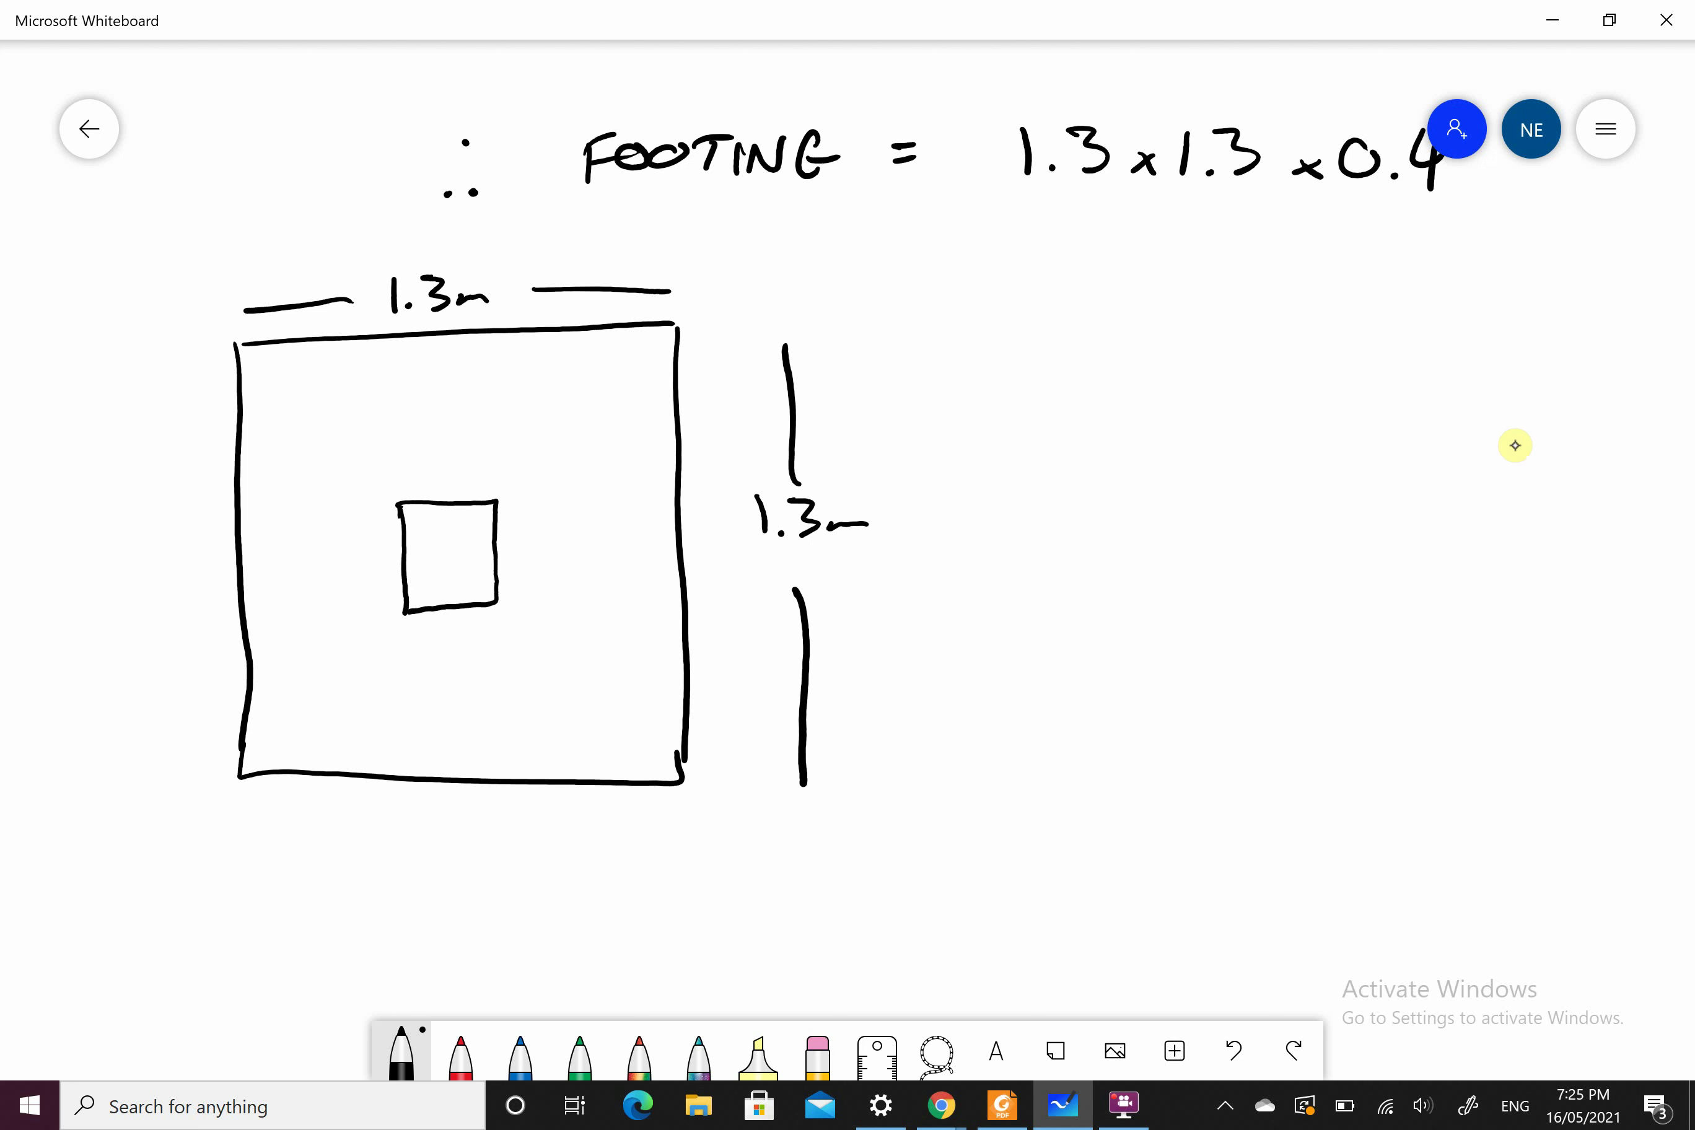
{"action": "mouse_move", "coordinate": [344, 458]}
{"action": "left_mouse_down"}
{"action": "mouse_move", "coordinate": [355, 656]}
{"action": "mouse_move", "coordinate": [402, 455]}
{"action": "mouse_move", "coordinate": [540, 459]}
{"action": "mouse_move", "coordinate": [559, 642]}
{"action": "mouse_move", "coordinate": [361, 657]}
{"action": "left_mouse_up"}
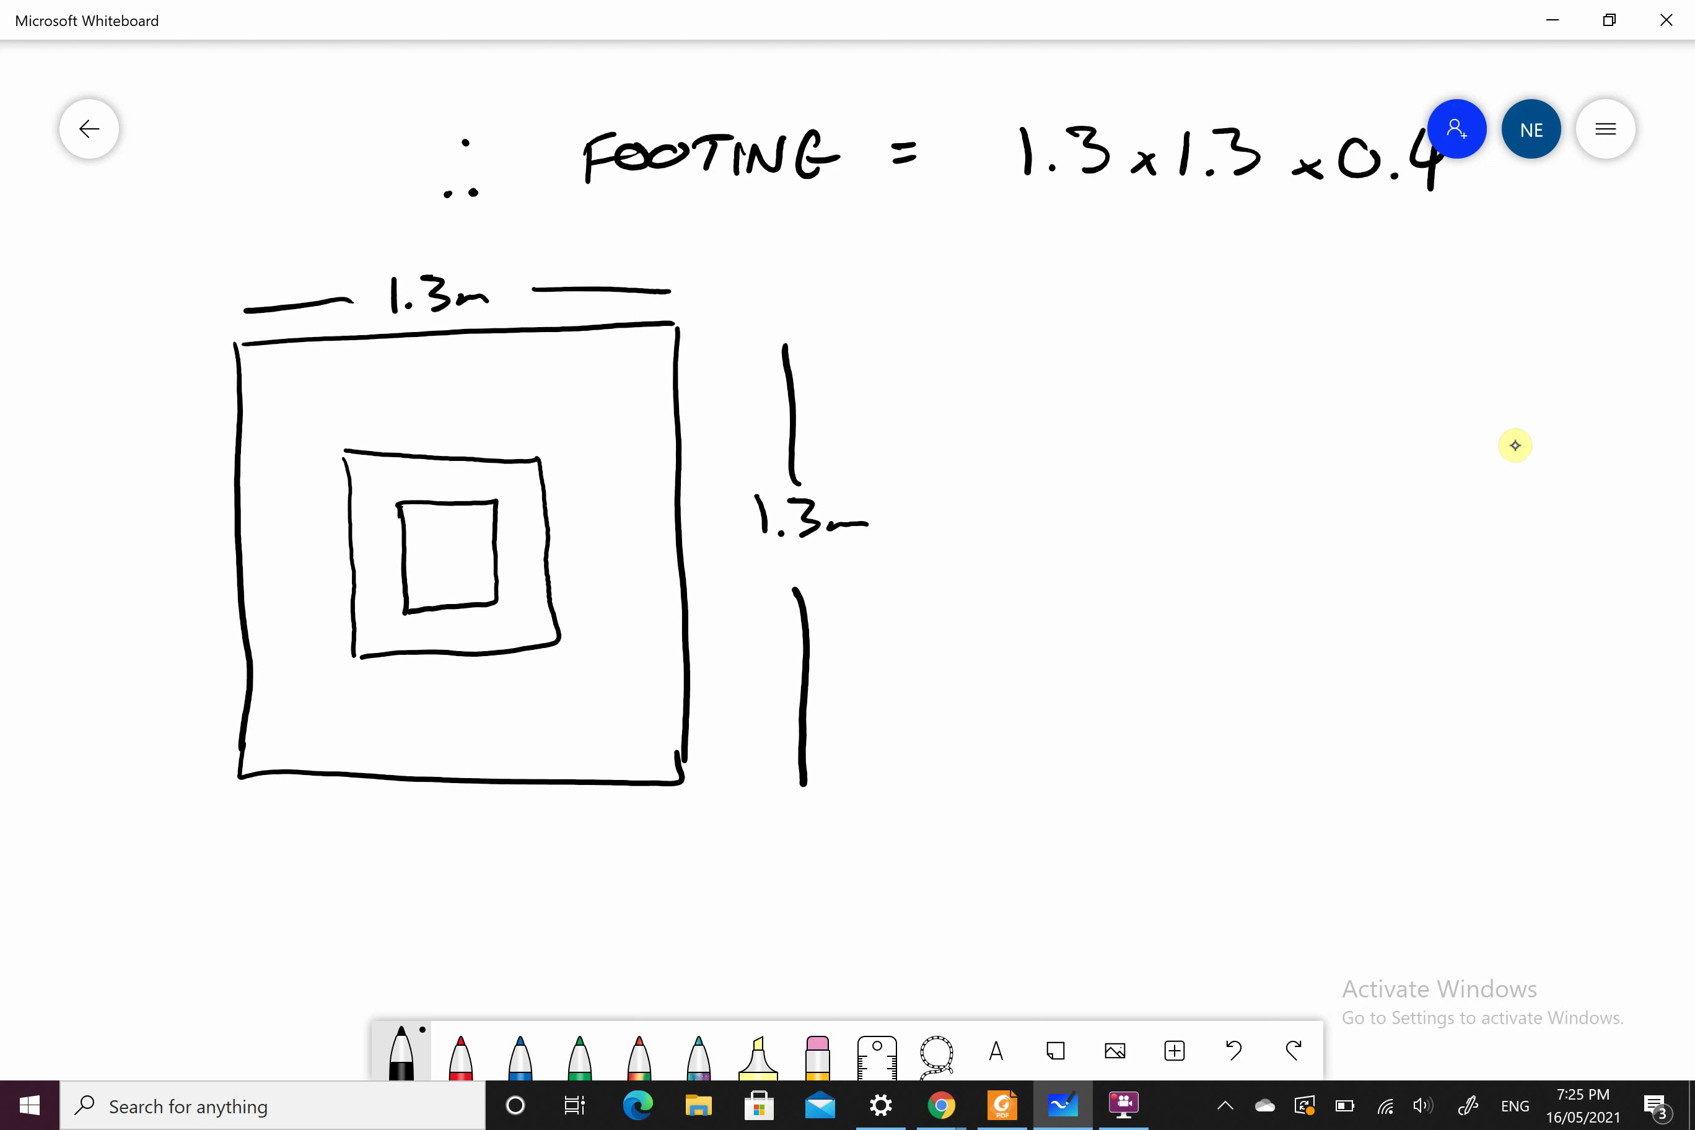
{"action": "mouse_move", "coordinate": [409, 537]}
{"action": "left_mouse_down"}
{"action": "mouse_move", "coordinate": [165, 467]}
{"action": "mouse_move", "coordinate": [409, 548]}
{"action": "left_mouse_up"}
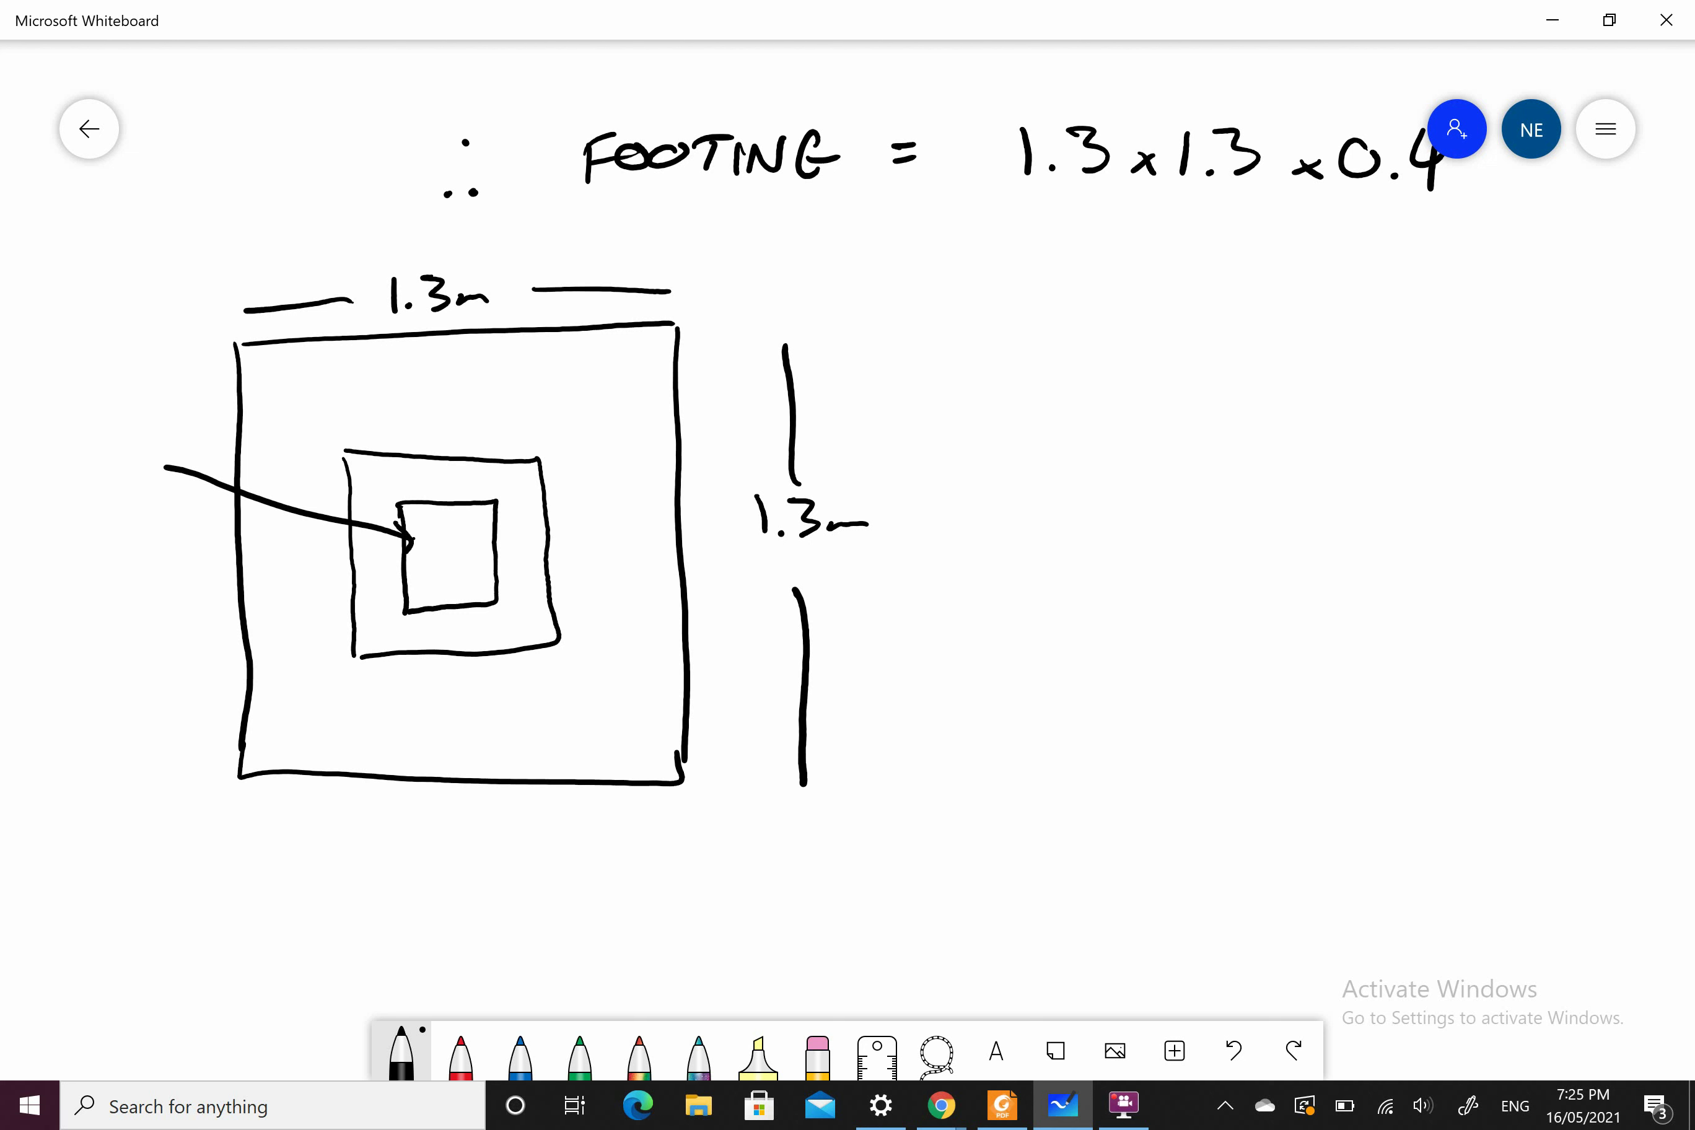
{"action": "mouse_move", "coordinate": [33, 421]}
{"action": "left_mouse_down"}
{"action": "mouse_move", "coordinate": [41, 451]}
{"action": "mouse_move", "coordinate": [62, 445]}
{"action": "left_mouse_up"}
{"action": "left_click_drag", "start_coordinate": [69, 416], "coordinate": [67, 446]}
{"action": "left_click_drag", "start_coordinate": [84, 429], "coordinate": [139, 401]}
{"action": "mouse_move", "coordinate": [163, 388]}
{"action": "left_mouse_down"}
{"action": "mouse_move", "coordinate": [144, 402]}
{"action": "mouse_move", "coordinate": [172, 417]}
{"action": "left_mouse_up"}
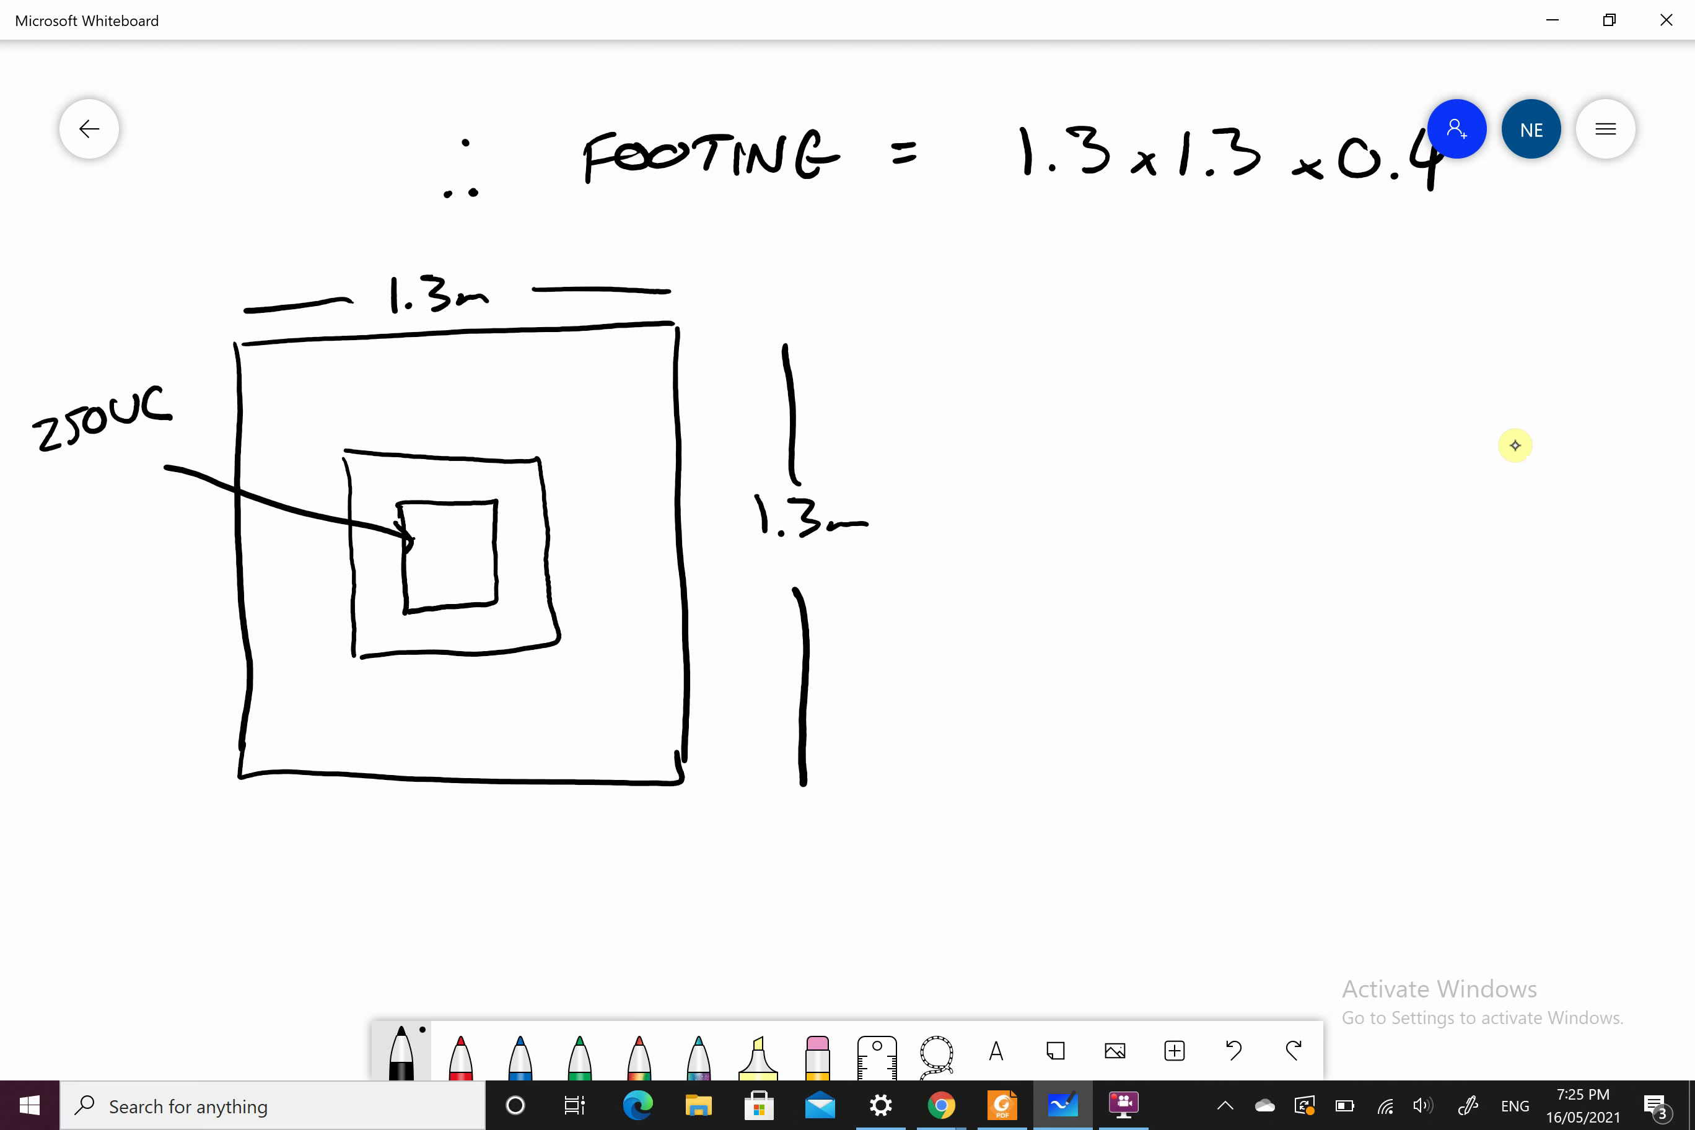
Step: Add 0.38 dimensions below and beside the middle square
{"action": "mouse_move", "coordinate": [358, 682]}
{"action": "left_mouse_down"}
{"action": "mouse_move", "coordinate": [359, 698]}
{"action": "mouse_move", "coordinate": [560, 696]}
{"action": "left_mouse_up"}
{"action": "mouse_move", "coordinate": [436, 707]}
{"action": "left_mouse_down"}
{"action": "mouse_move", "coordinate": [474, 710]}
{"action": "mouse_move", "coordinate": [466, 740]}
{"action": "mouse_move", "coordinate": [497, 739]}
{"action": "mouse_move", "coordinate": [505, 710]}
{"action": "left_mouse_up"}
{"action": "left_click", "coordinate": [455, 735]}
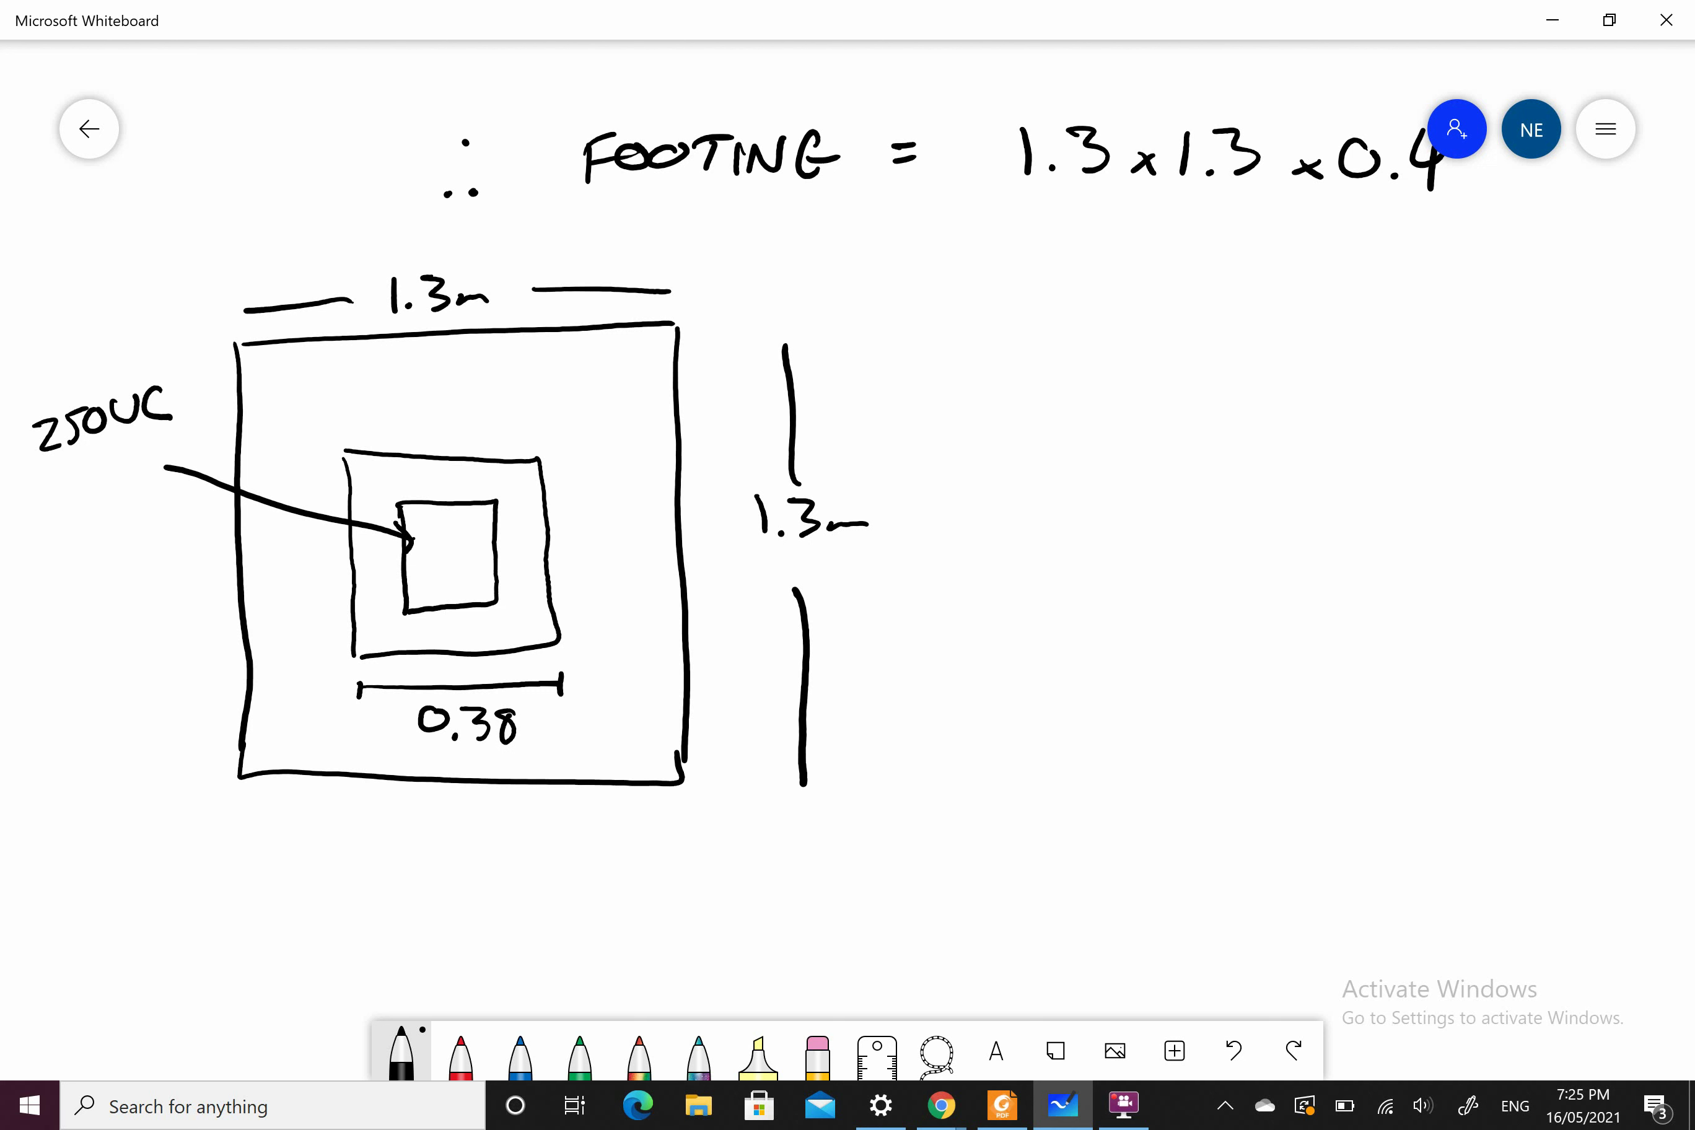
{"action": "left_click_drag", "start_coordinate": [560, 467], "coordinate": [579, 458]}
{"action": "left_click_drag", "start_coordinate": [573, 461], "coordinate": [580, 641]}
{"action": "mouse_move", "coordinate": [606, 531]}
{"action": "left_mouse_down"}
{"action": "mouse_move", "coordinate": [592, 548]}
{"action": "mouse_move", "coordinate": [607, 532]}
{"action": "mouse_move", "coordinate": [636, 544]}
{"action": "mouse_move", "coordinate": [624, 560]}
{"action": "left_mouse_up"}
{"action": "left_click", "coordinate": [617, 556]}
{"action": "left_click_drag", "start_coordinate": [654, 524], "coordinate": [654, 526]}
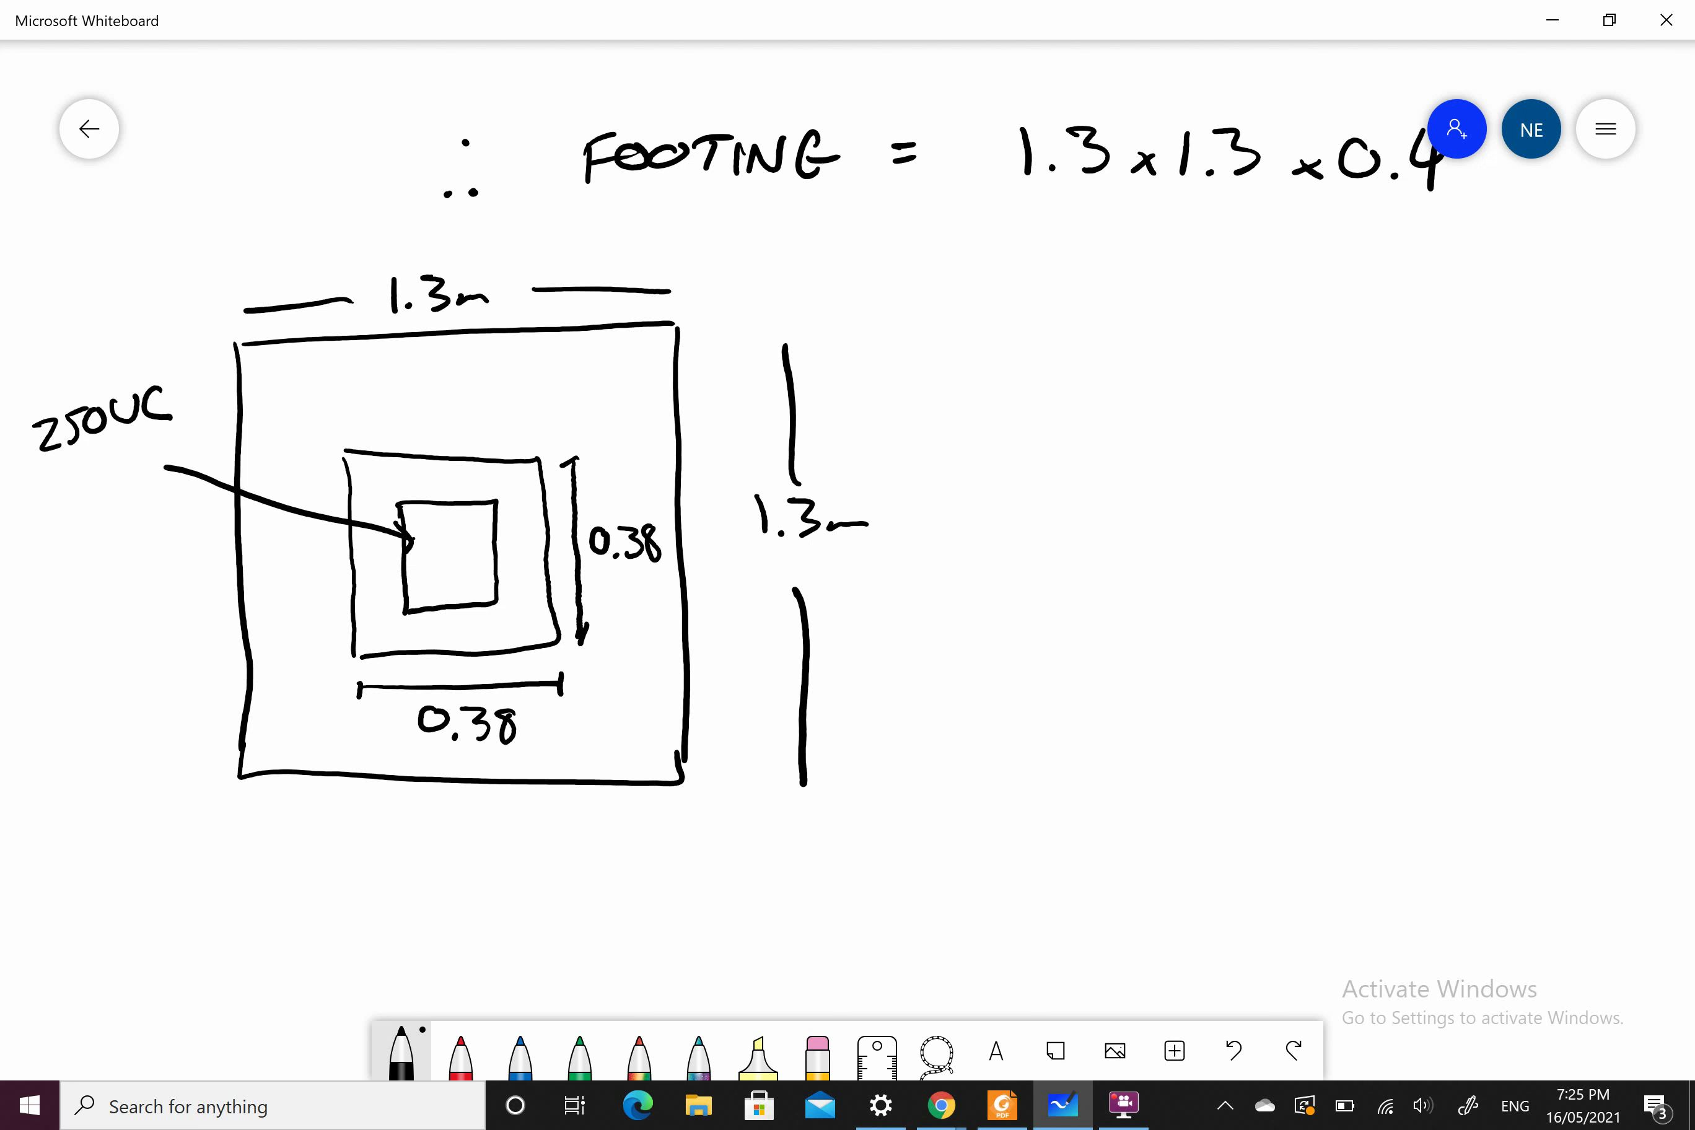
{"action": "left_click_drag", "start_coordinate": [846, 554], "coordinate": [804, 478]}
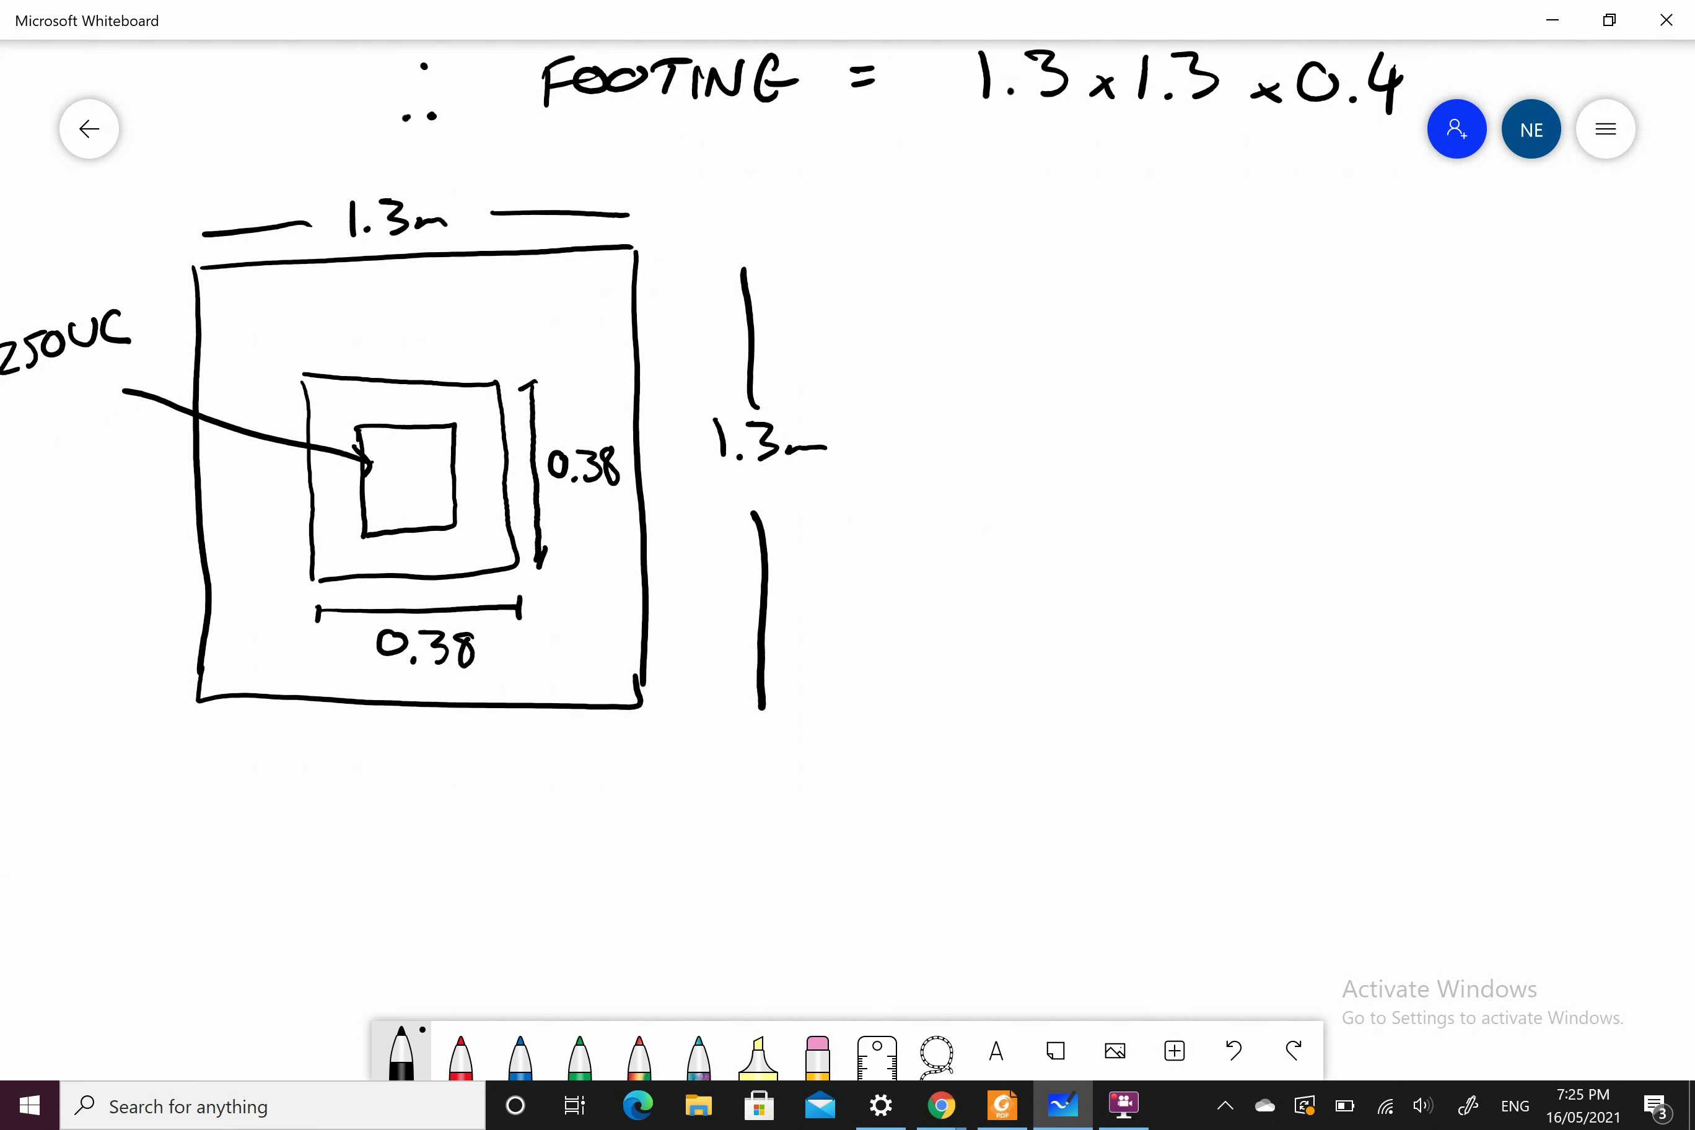
Step: Bring the footing section into view and erase the old qf note and row of dots
{"action": "scroll", "coordinate": [848, 560], "scroll_direction": "right", "scroll_amount": 5}
{"action": "scroll", "coordinate": [847, 560], "scroll_direction": "up", "scroll_amount": 10}
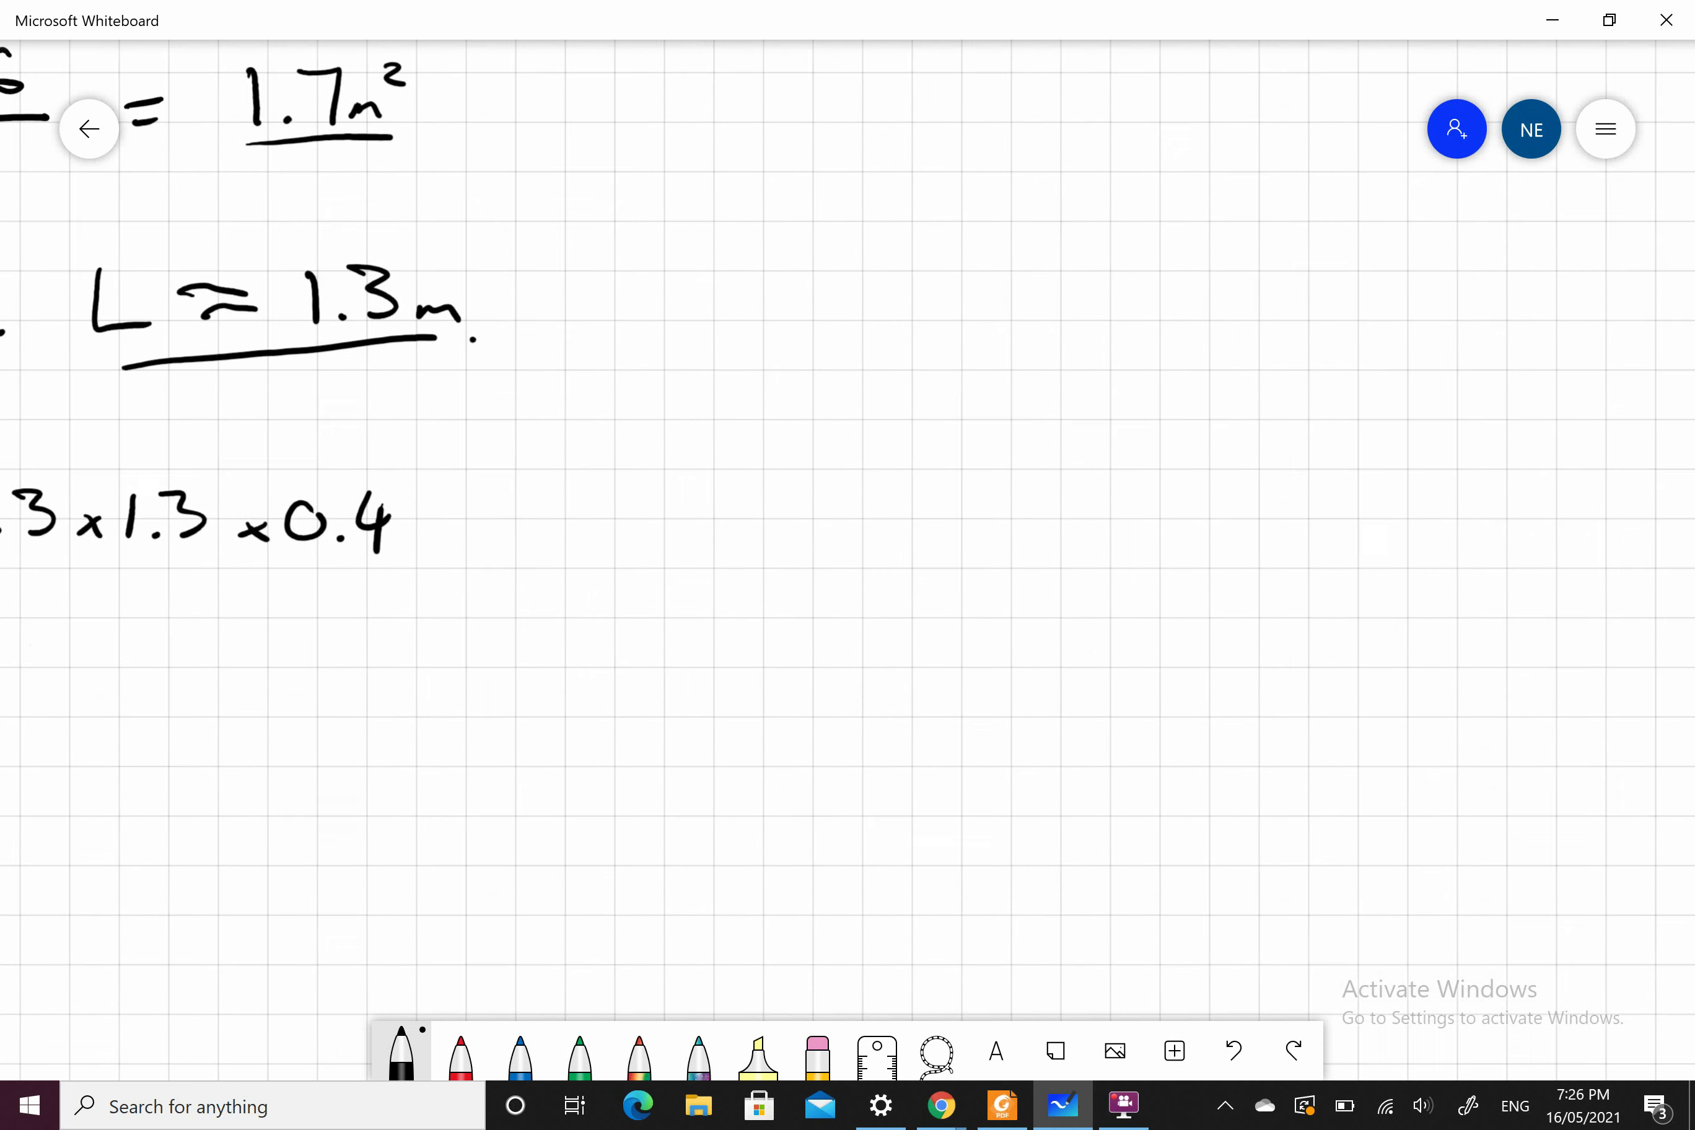
{"action": "scroll", "coordinate": [848, 560], "scroll_direction": "up", "scroll_amount": 15}
{"action": "scroll", "coordinate": [848, 560], "scroll_direction": "right", "scroll_amount": 3}
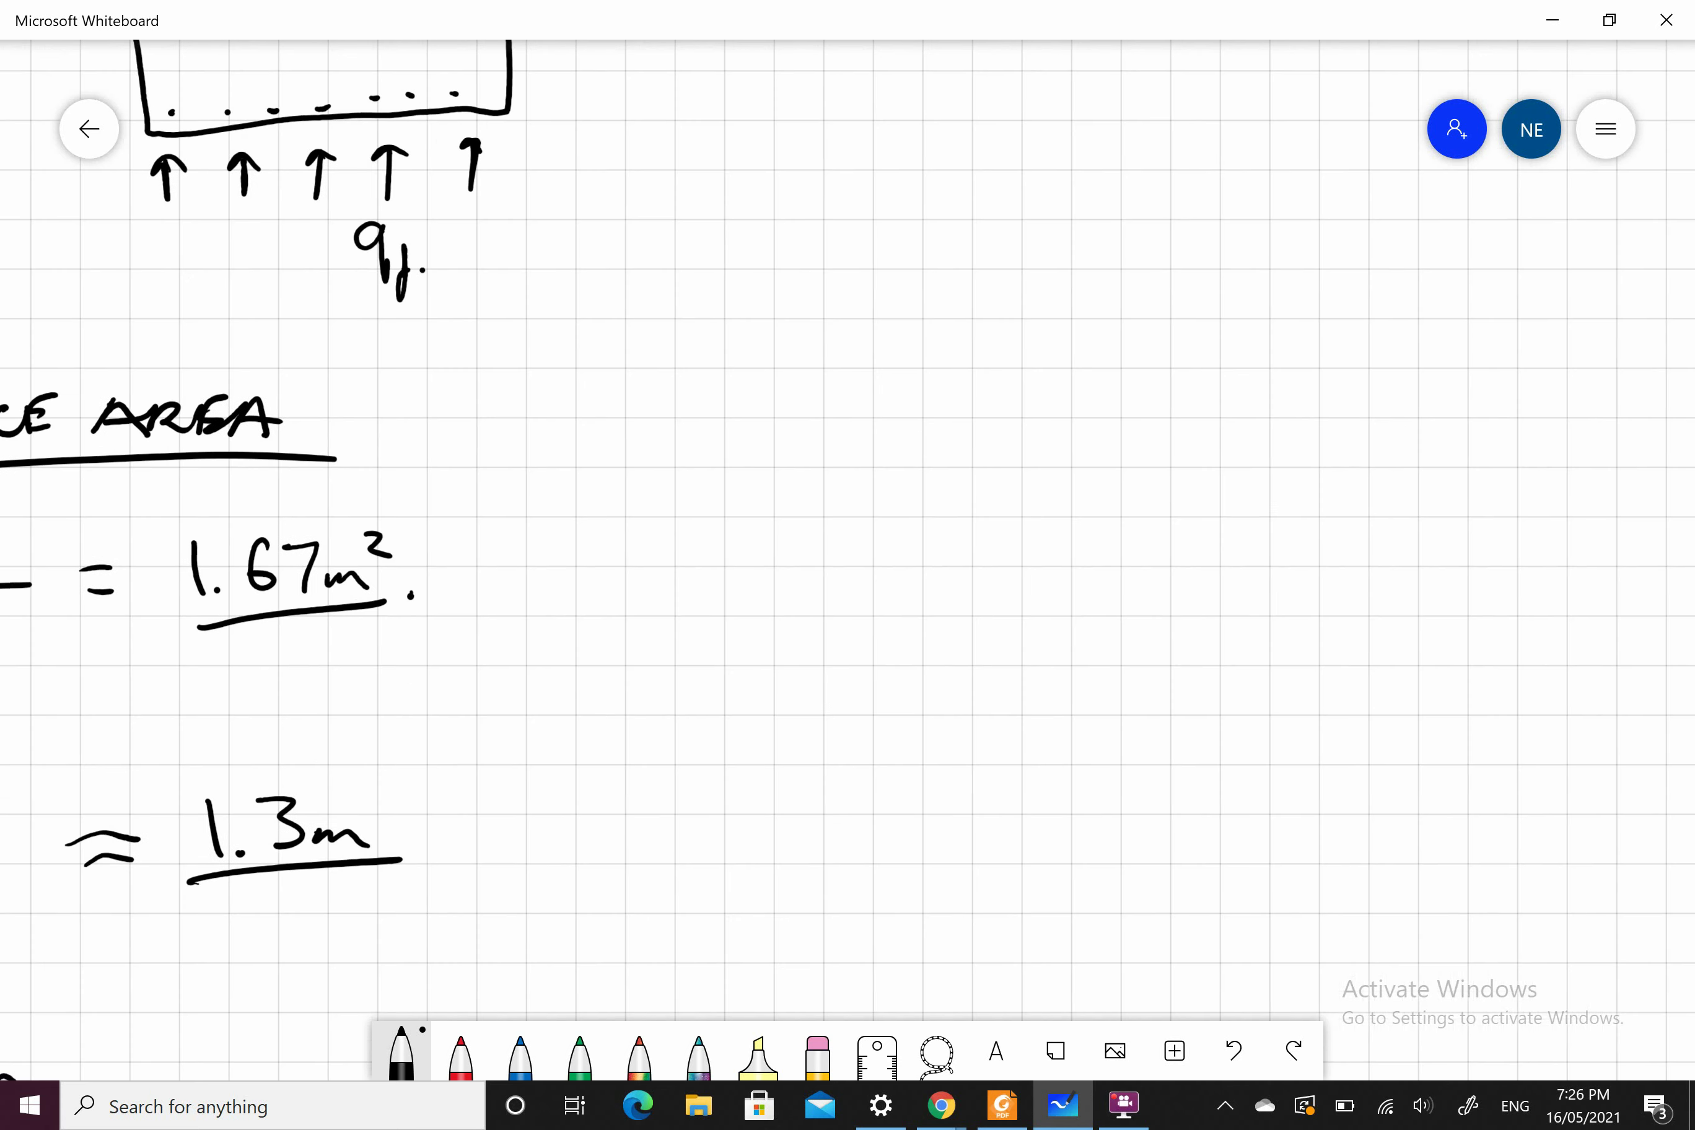
{"action": "scroll", "coordinate": [848, 561], "scroll_direction": "up", "scroll_amount": 10}
{"action": "scroll", "coordinate": [848, 560], "scroll_direction": "right", "scroll_amount": 3}
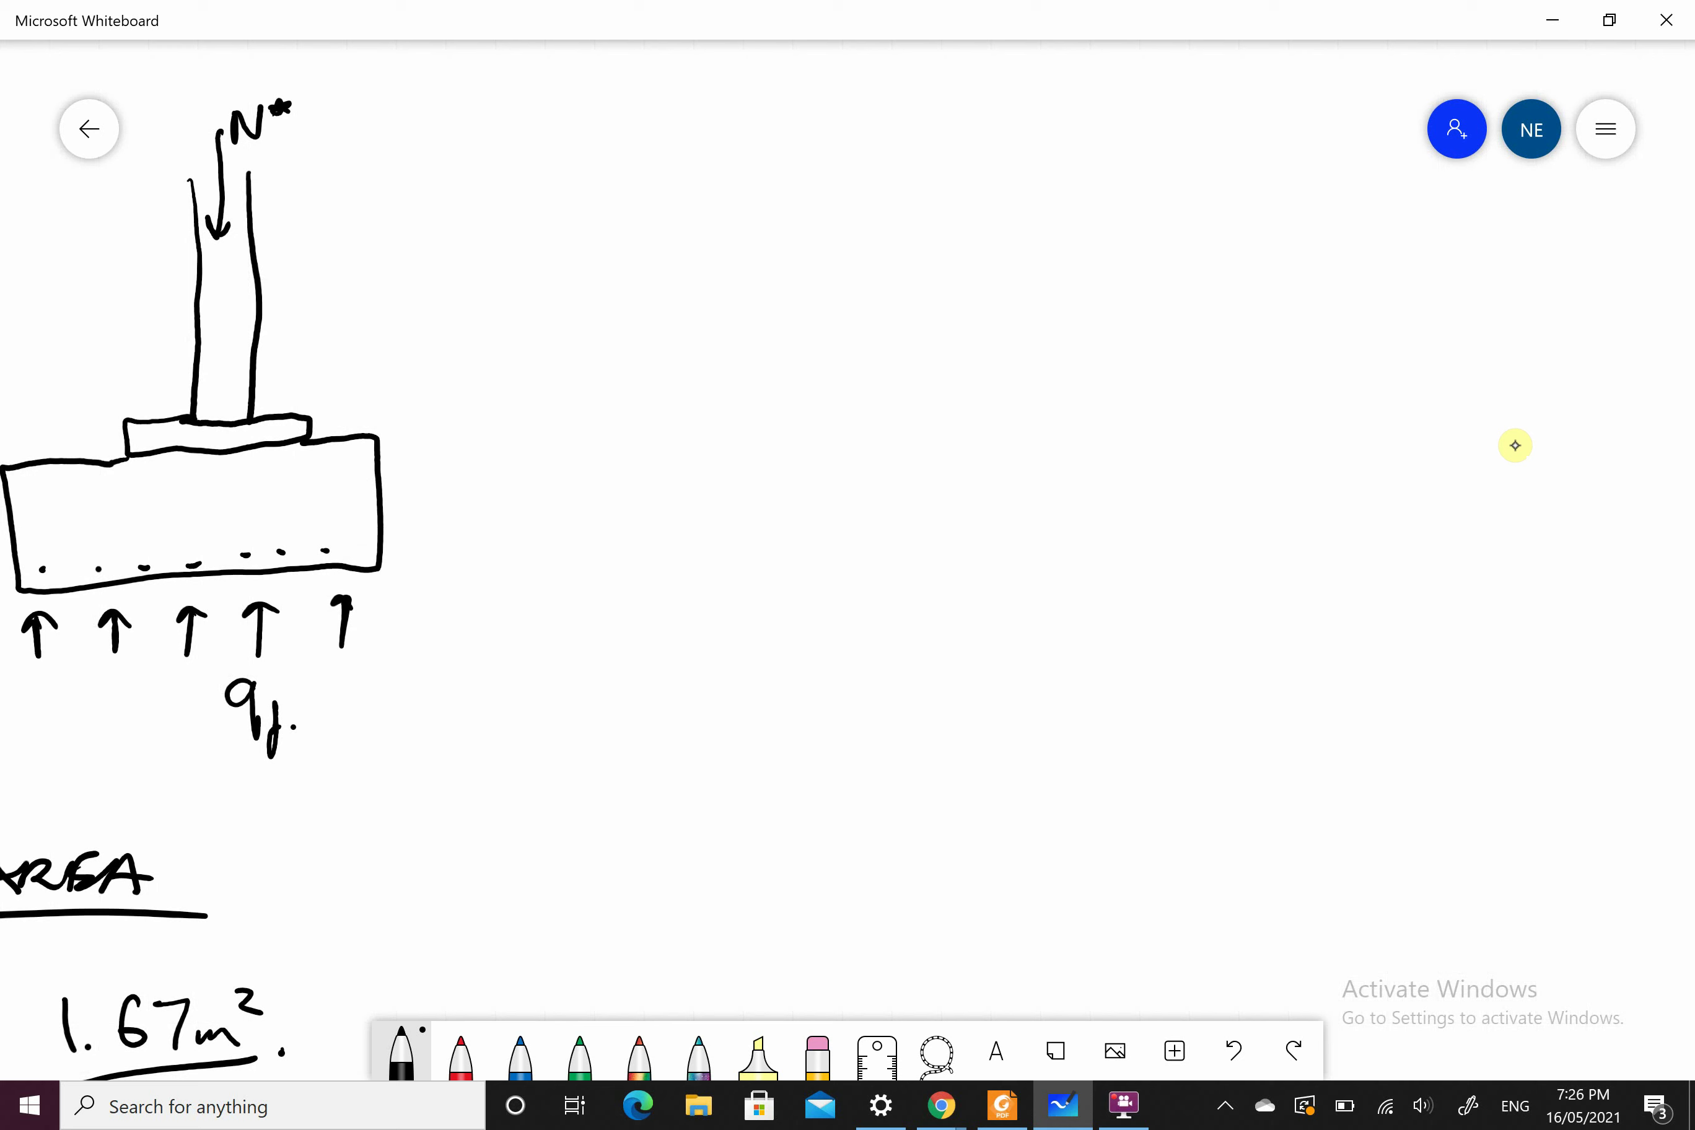
{"action": "mouse_move", "coordinate": [219, 438]}
{"action": "right_mouse_down"}
{"action": "mouse_move", "coordinate": [314, 437]}
{"action": "mouse_move", "coordinate": [65, 483]}
{"action": "right_mouse_up"}
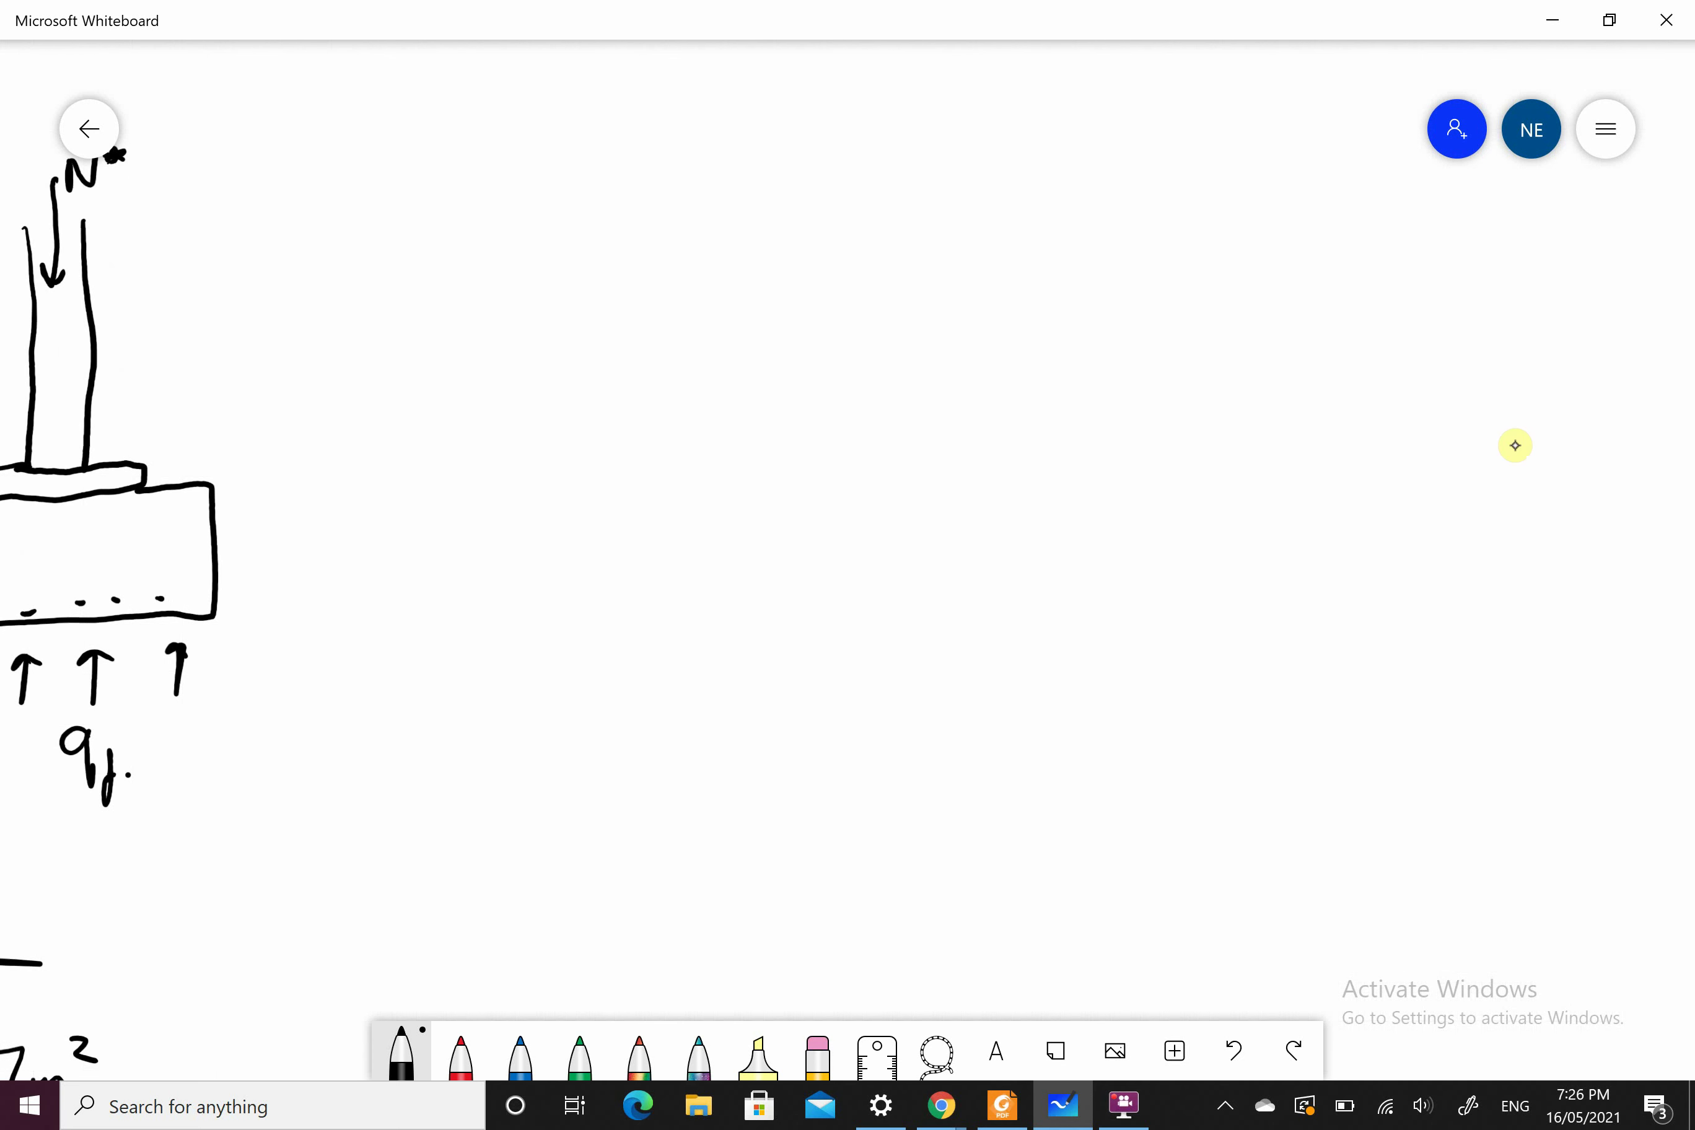
{"action": "right_click_drag", "start_coordinate": [292, 510], "coordinate": [686, 449]}
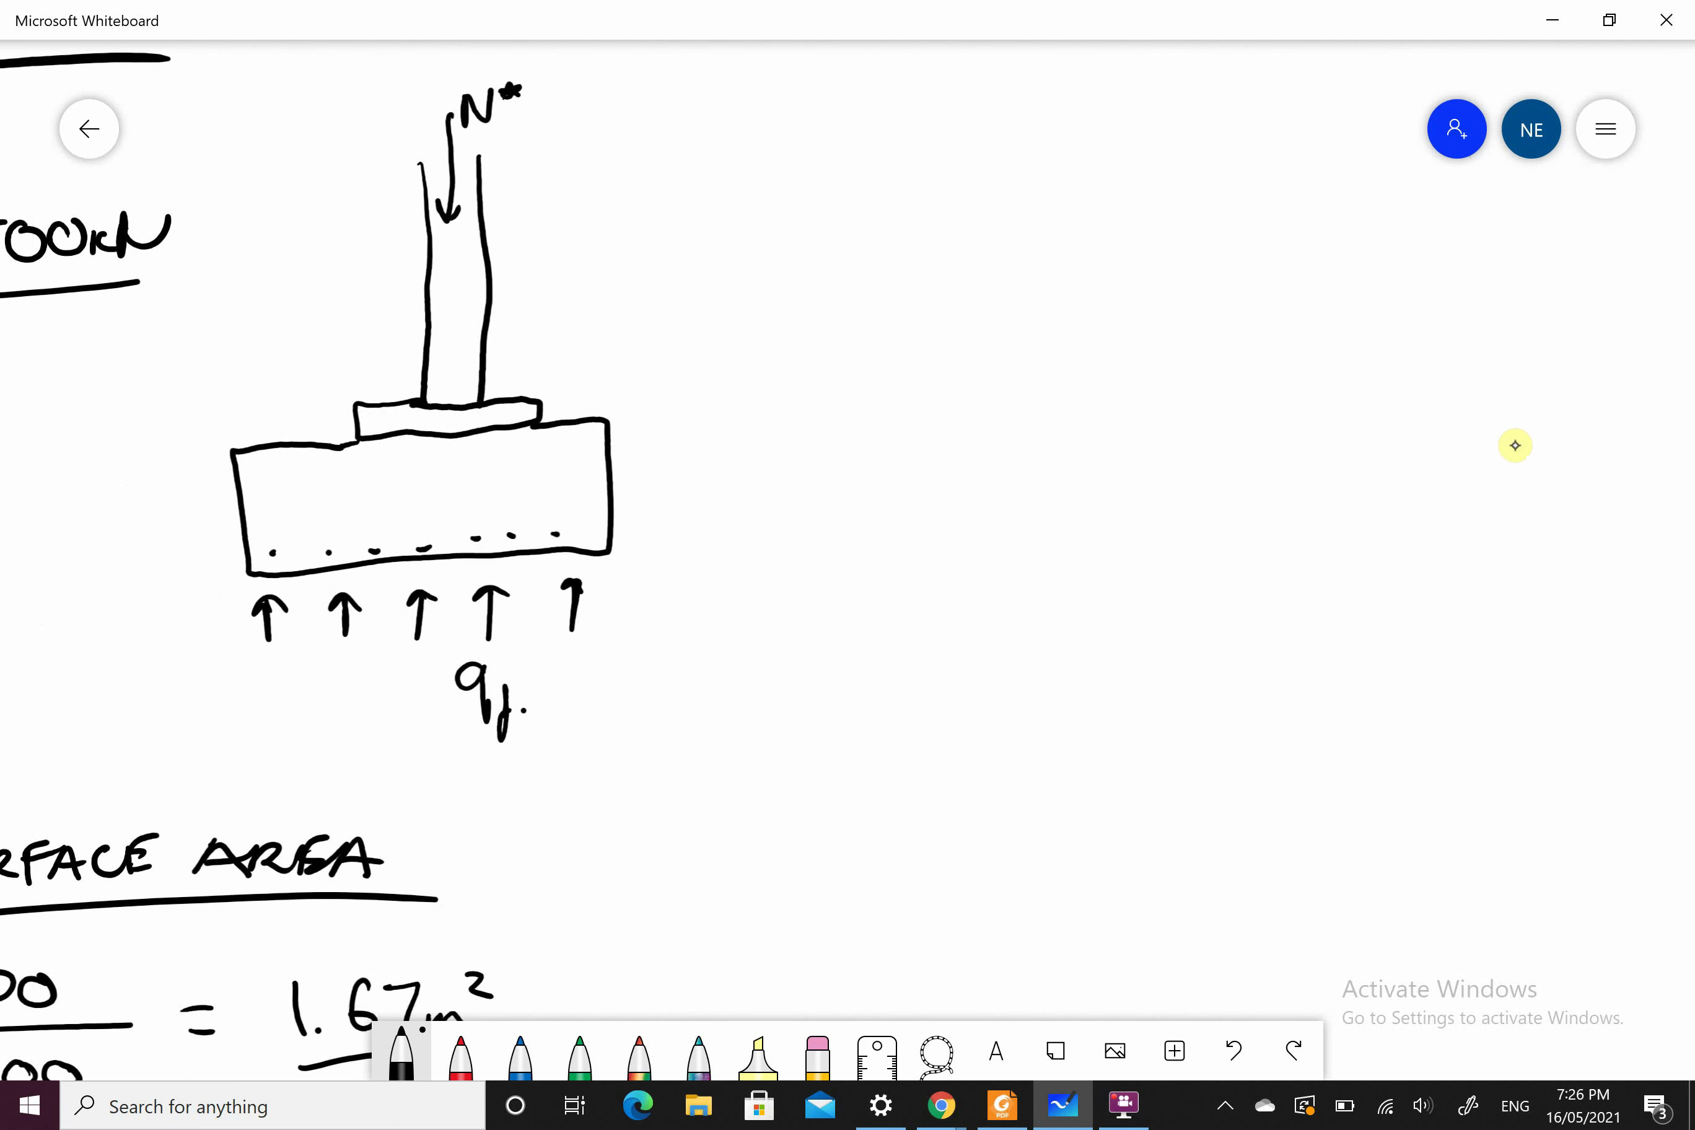
{"action": "mouse_move", "coordinate": [470, 682]}
{"action": "left_mouse_down"}
{"action": "mouse_move", "coordinate": [503, 710]}
{"action": "mouse_move", "coordinate": [570, 721]}
{"action": "left_mouse_up"}
{"action": "left_click_drag", "start_coordinate": [565, 535], "coordinate": [244, 533]}
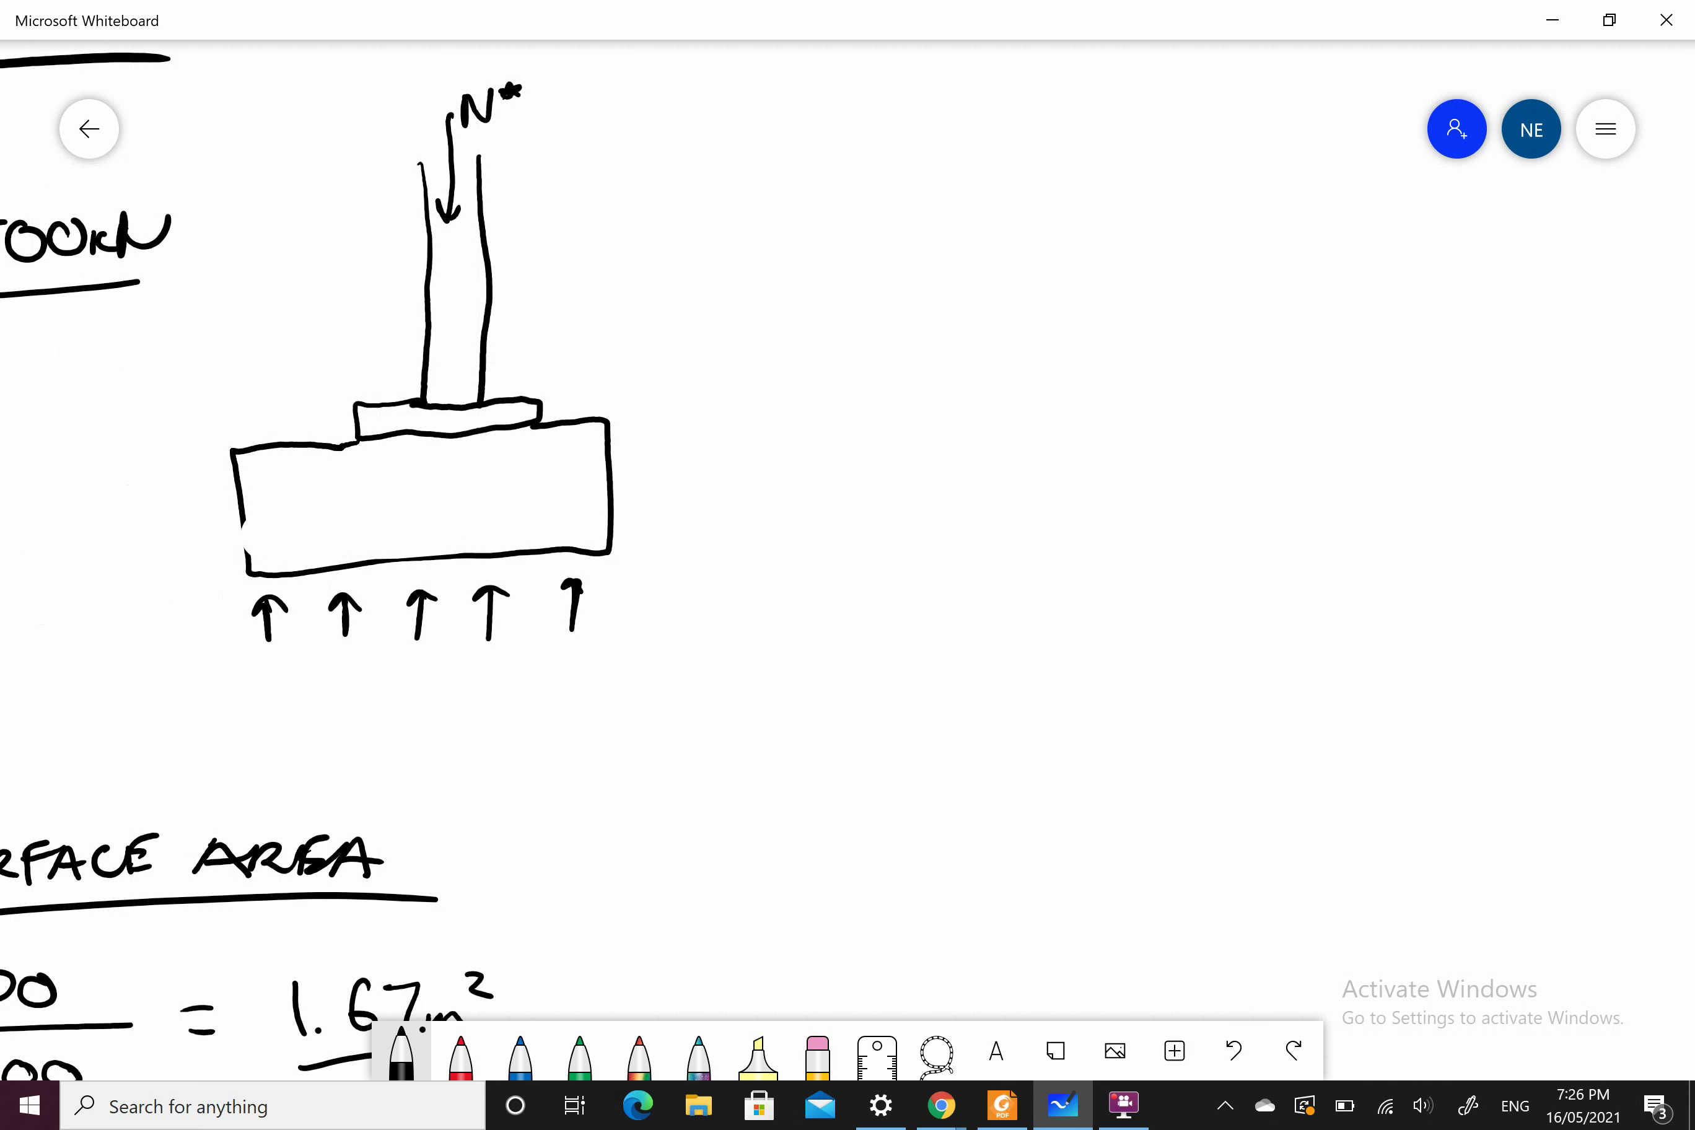
Step: Label the column load N* = 500kN and add a 0.4m footing depth dimension
{"action": "mouse_move", "coordinate": [536, 97]}
{"action": "left_mouse_down"}
{"action": "mouse_move", "coordinate": [563, 87]}
{"action": "mouse_move", "coordinate": [558, 106]}
{"action": "left_mouse_up"}
{"action": "mouse_move", "coordinate": [594, 75]}
{"action": "left_mouse_down"}
{"action": "mouse_move", "coordinate": [599, 106]}
{"action": "mouse_move", "coordinate": [629, 74]}
{"action": "left_mouse_up"}
{"action": "left_click_drag", "start_coordinate": [642, 73], "coordinate": [639, 95]}
{"action": "mouse_move", "coordinate": [668, 71]}
{"action": "left_mouse_down"}
{"action": "mouse_move", "coordinate": [707, 90]}
{"action": "mouse_move", "coordinate": [754, 55]}
{"action": "left_mouse_up"}
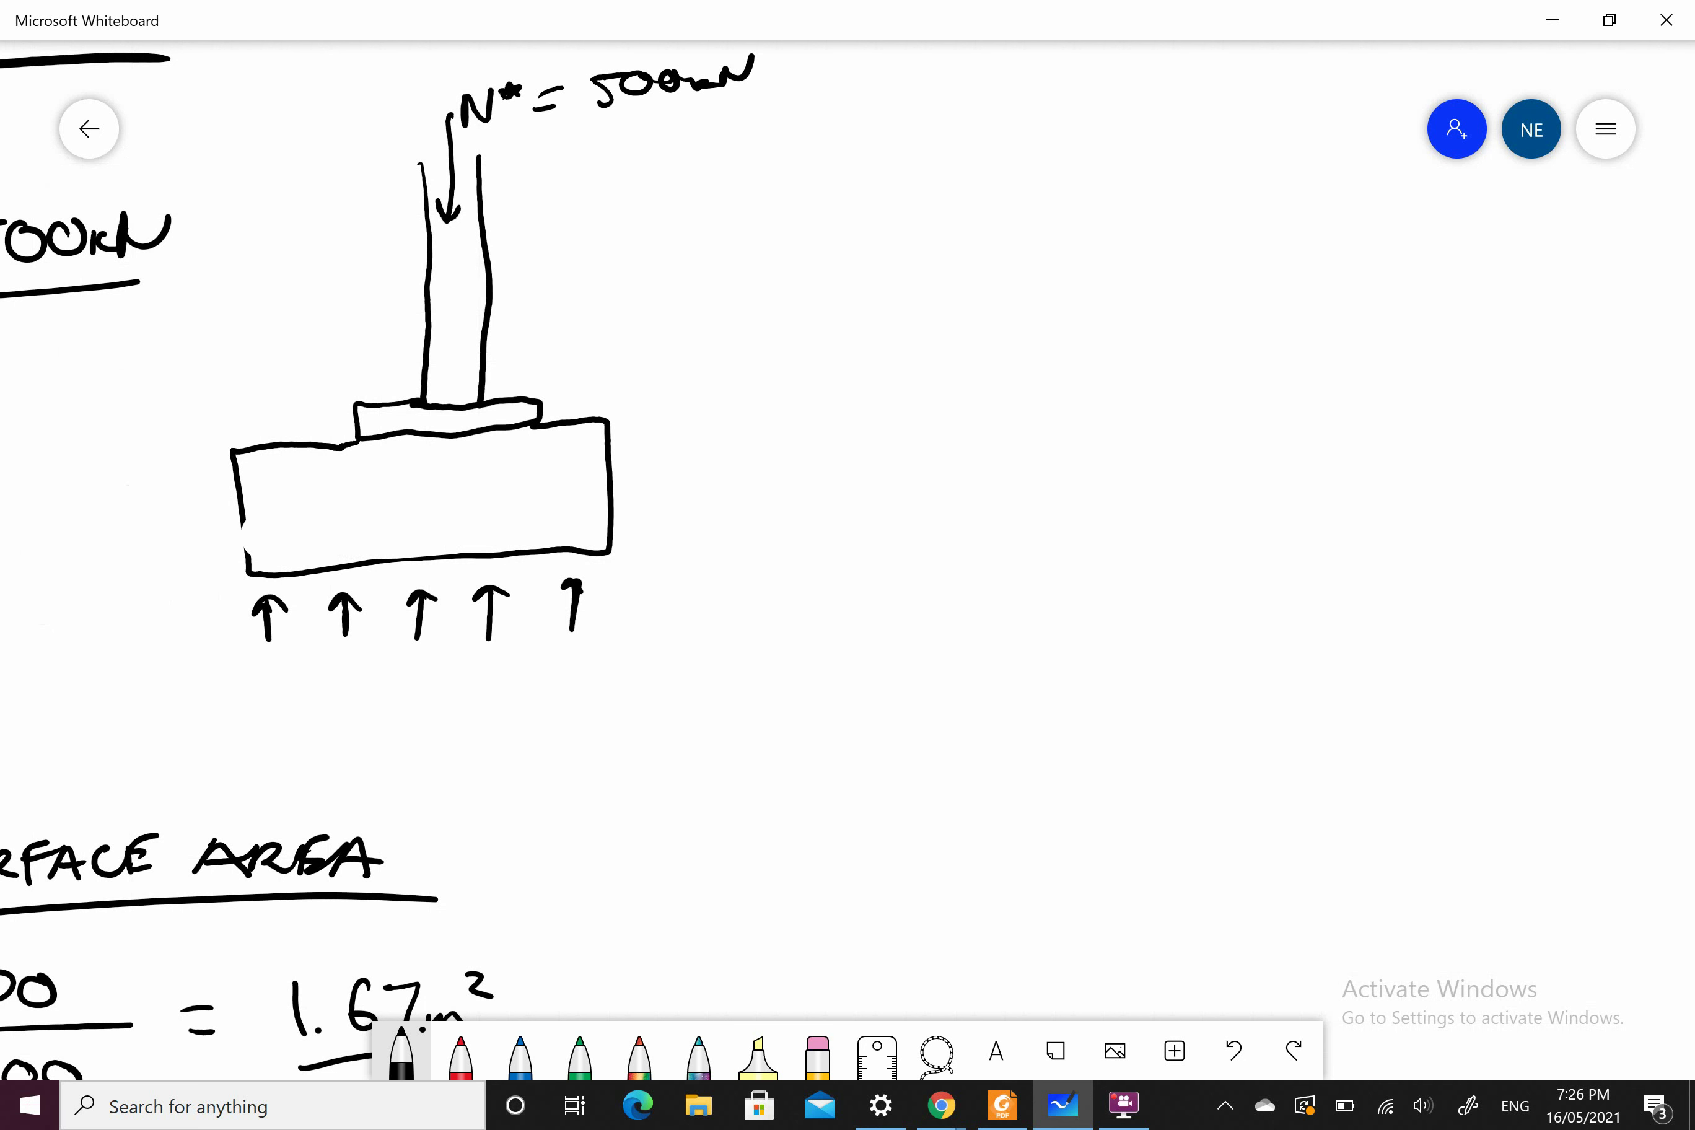
{"action": "mouse_move", "coordinate": [654, 417]}
{"action": "left_mouse_down"}
{"action": "mouse_move", "coordinate": [671, 423]}
{"action": "mouse_move", "coordinate": [668, 536]}
{"action": "mouse_move", "coordinate": [684, 532]}
{"action": "left_mouse_up"}
{"action": "left_click_drag", "start_coordinate": [723, 467], "coordinate": [767, 484]}
{"action": "mouse_move", "coordinate": [763, 461]}
{"action": "left_mouse_down"}
{"action": "mouse_move", "coordinate": [764, 498]}
{"action": "mouse_move", "coordinate": [794, 482]}
{"action": "mouse_move", "coordinate": [807, 494]}
{"action": "left_mouse_up"}
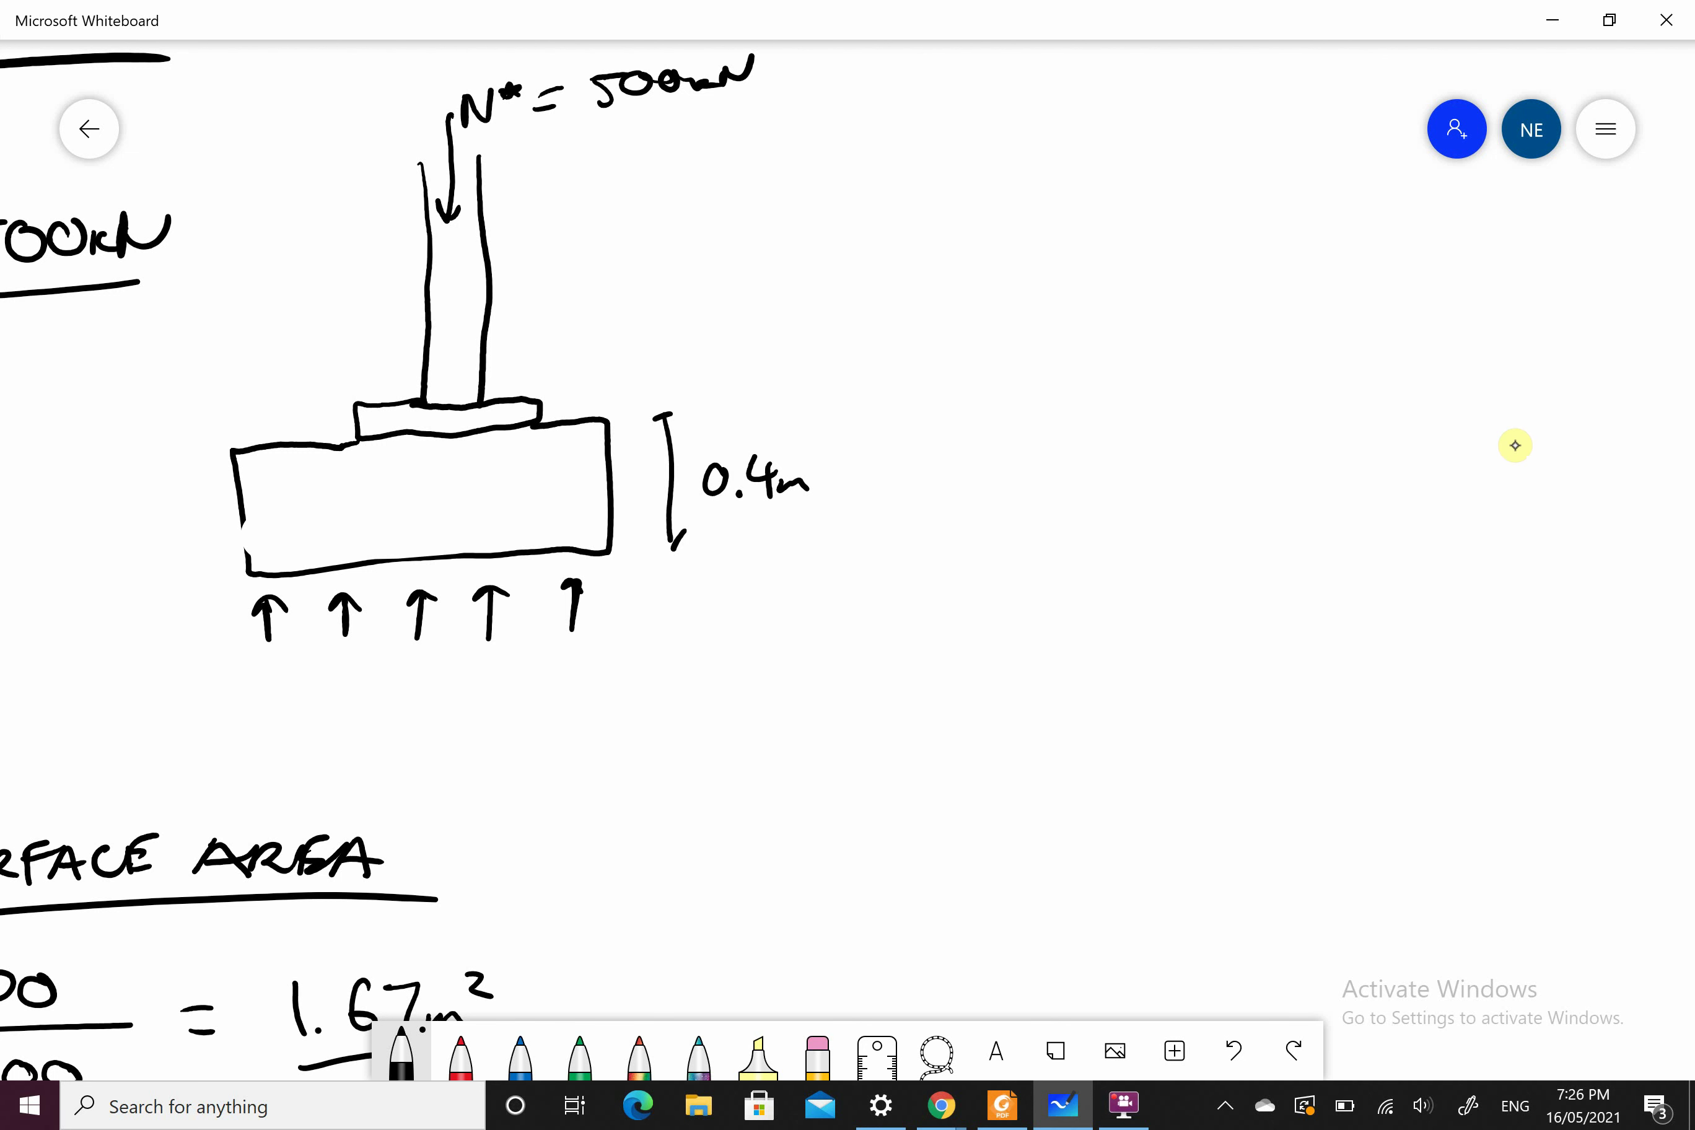
Step: Label the upward pressure arrows W* and qf
{"action": "mouse_move", "coordinate": [517, 665]}
{"action": "left_mouse_down"}
{"action": "mouse_move", "coordinate": [535, 682]}
{"action": "mouse_move", "coordinate": [552, 669]}
{"action": "left_mouse_up"}
{"action": "left_click_drag", "start_coordinate": [571, 661], "coordinate": [581, 675]}
{"action": "mouse_move", "coordinate": [320, 664]}
{"action": "left_mouse_down"}
{"action": "mouse_move", "coordinate": [305, 685]}
{"action": "mouse_move", "coordinate": [336, 718]}
{"action": "mouse_move", "coordinate": [326, 733]}
{"action": "left_mouse_up"}
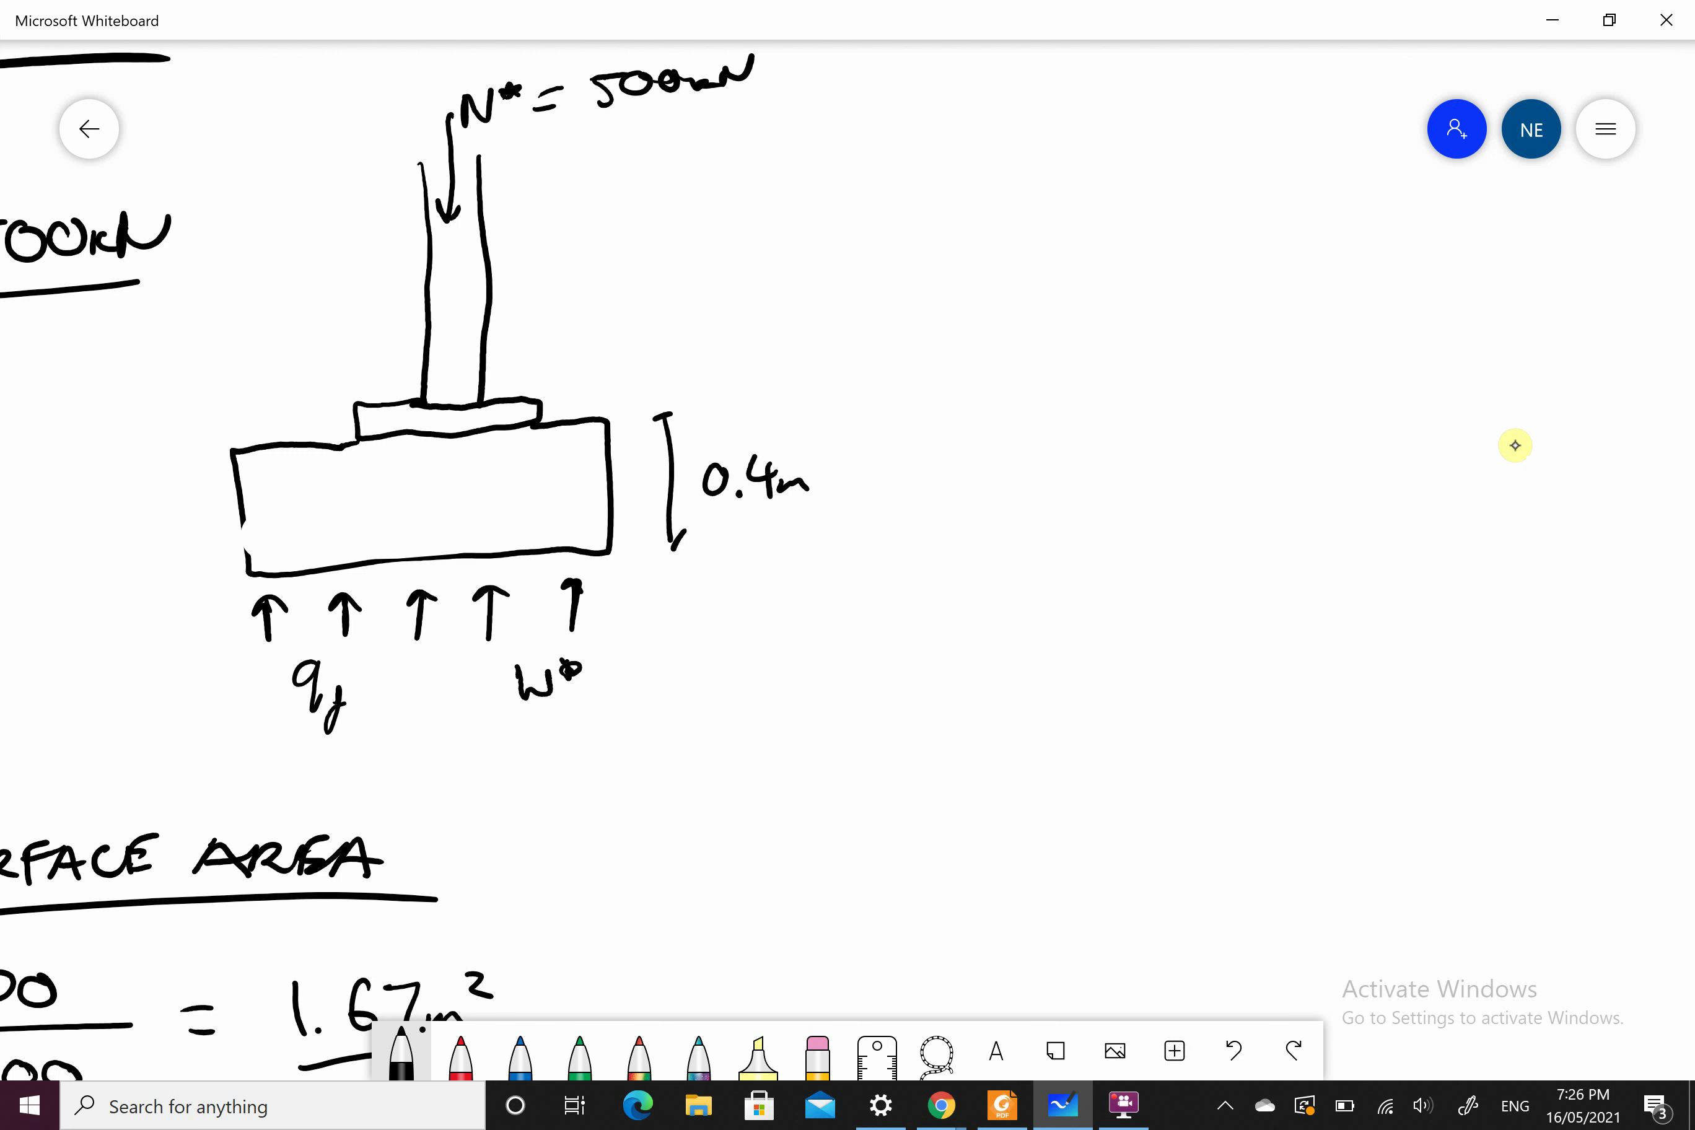
{"action": "scroll", "coordinate": [847, 562], "scroll_direction": "right", "scroll_amount": 3}
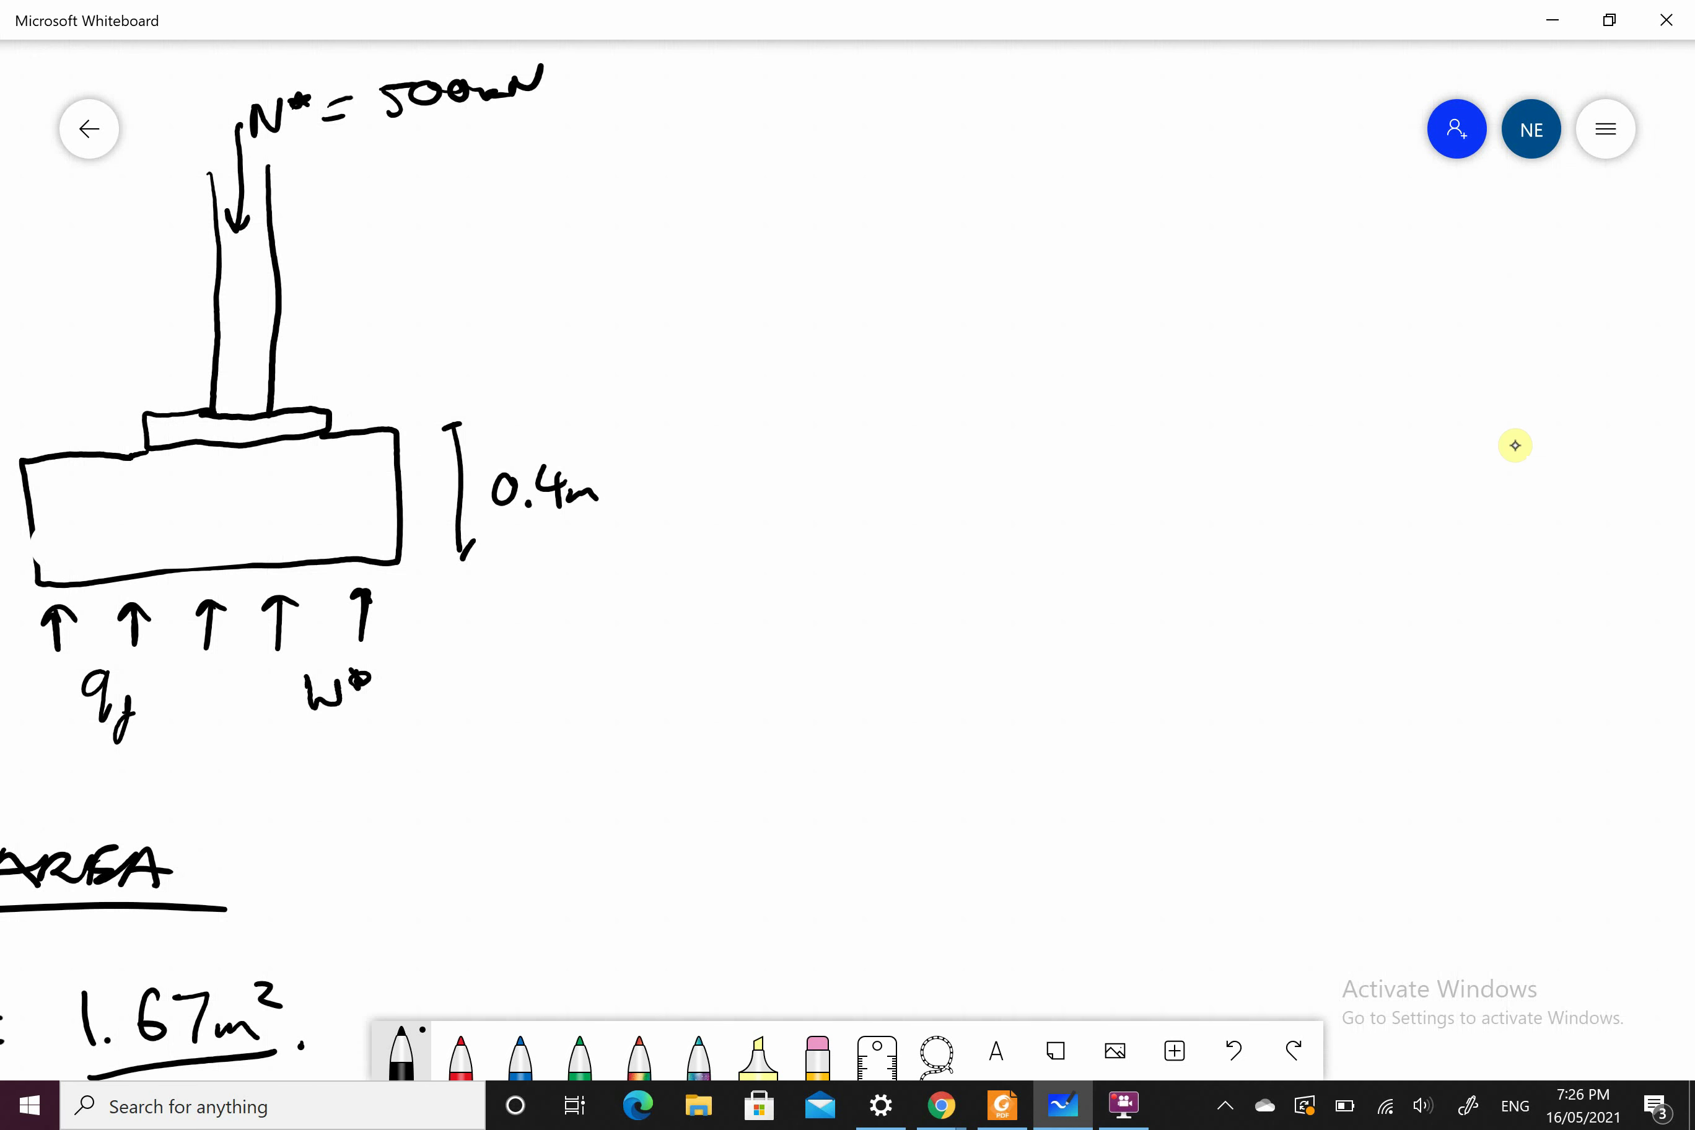
Step: Handwrite N* = (qf − Su) × 1.3m to the right of the section sketch
{"action": "mouse_move", "coordinate": [839, 184]}
{"action": "left_mouse_down"}
{"action": "mouse_move", "coordinate": [864, 223]}
{"action": "mouse_move", "coordinate": [884, 185]}
{"action": "left_mouse_up"}
{"action": "mouse_move", "coordinate": [892, 179]}
{"action": "left_mouse_down"}
{"action": "mouse_move", "coordinate": [980, 202]}
{"action": "mouse_move", "coordinate": [964, 212]}
{"action": "mouse_move", "coordinate": [1027, 168]}
{"action": "mouse_move", "coordinate": [1004, 216]}
{"action": "mouse_move", "coordinate": [1028, 228]}
{"action": "mouse_move", "coordinate": [1062, 195]}
{"action": "mouse_move", "coordinate": [1050, 227]}
{"action": "mouse_move", "coordinate": [1090, 209]}
{"action": "left_mouse_up"}
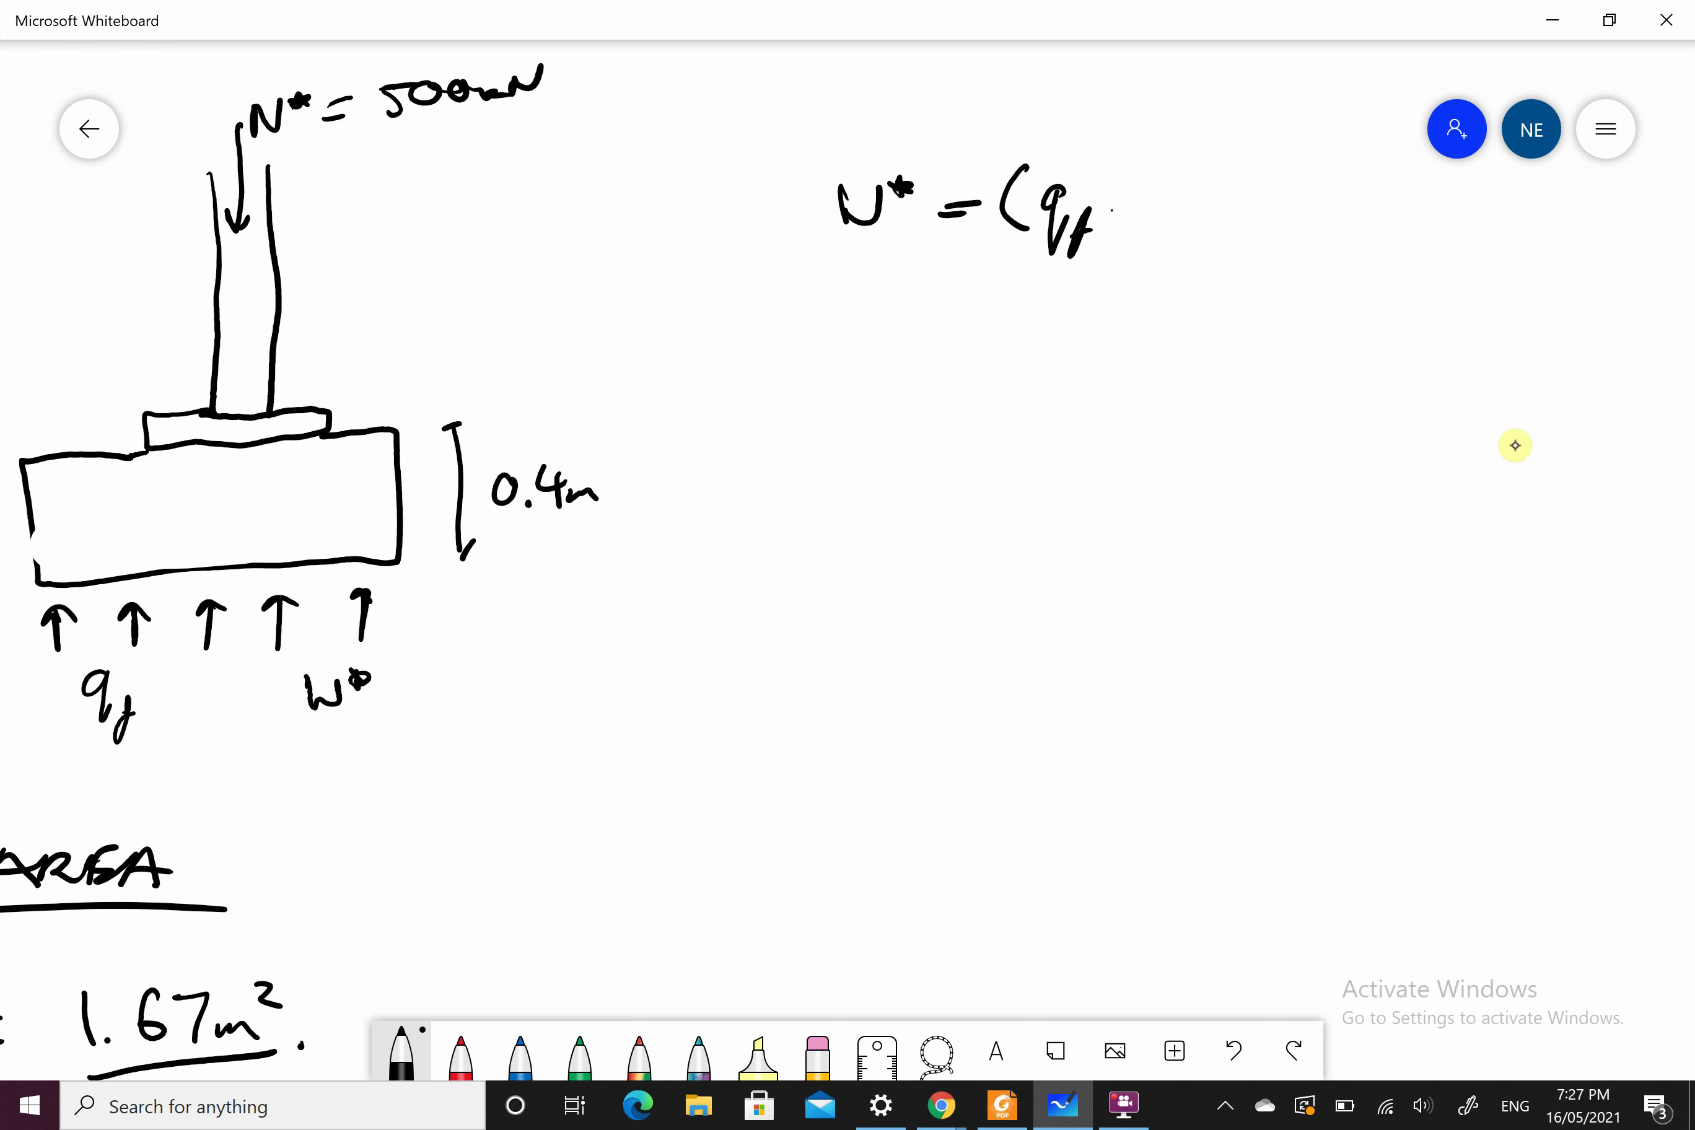
{"action": "mouse_move", "coordinate": [1111, 211]}
{"action": "left_mouse_down"}
{"action": "mouse_move", "coordinate": [1165, 191]}
{"action": "mouse_move", "coordinate": [1163, 211]}
{"action": "left_mouse_up"}
{"action": "mouse_move", "coordinate": [1189, 198]}
{"action": "left_mouse_down"}
{"action": "mouse_move", "coordinate": [1197, 211]}
{"action": "mouse_move", "coordinate": [1251, 191]}
{"action": "mouse_move", "coordinate": [1238, 228]}
{"action": "left_mouse_up"}
{"action": "mouse_move", "coordinate": [1270, 201]}
{"action": "left_mouse_down"}
{"action": "mouse_move", "coordinate": [1335, 225]}
{"action": "mouse_move", "coordinate": [1366, 185]}
{"action": "mouse_move", "coordinate": [1378, 224]}
{"action": "left_mouse_up"}
{"action": "left_click_drag", "start_coordinate": [1406, 225], "coordinate": [1438, 223]}
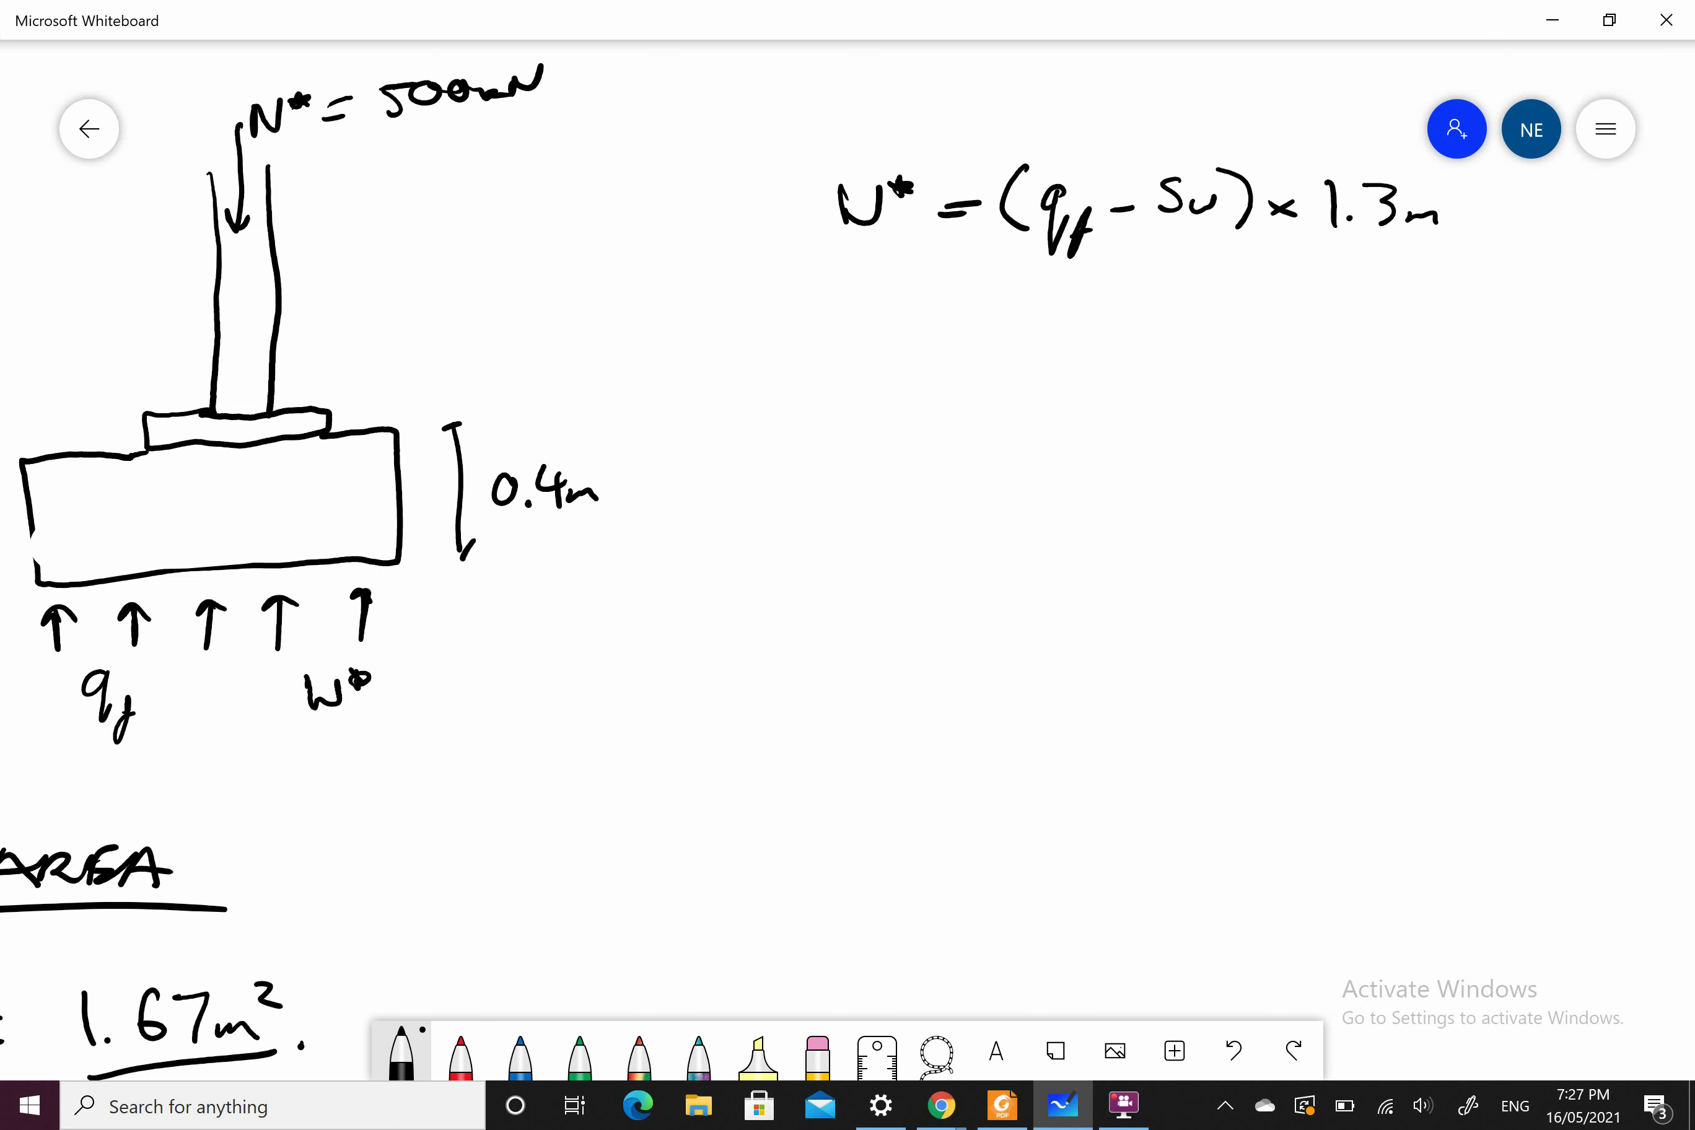
Step: Pan up to review the bearing check and footing plan, then reframe the sketch and equation
{"action": "left_click_drag", "start_coordinate": [584, 802], "coordinate": [1305, 102]}
{"action": "left_click_drag", "start_coordinate": [729, 875], "coordinate": [773, 704]}
{"action": "left_click_drag", "start_coordinate": [729, 801], "coordinate": [824, 510]}
{"action": "left_click_drag", "start_coordinate": [730, 912], "coordinate": [773, 335]}
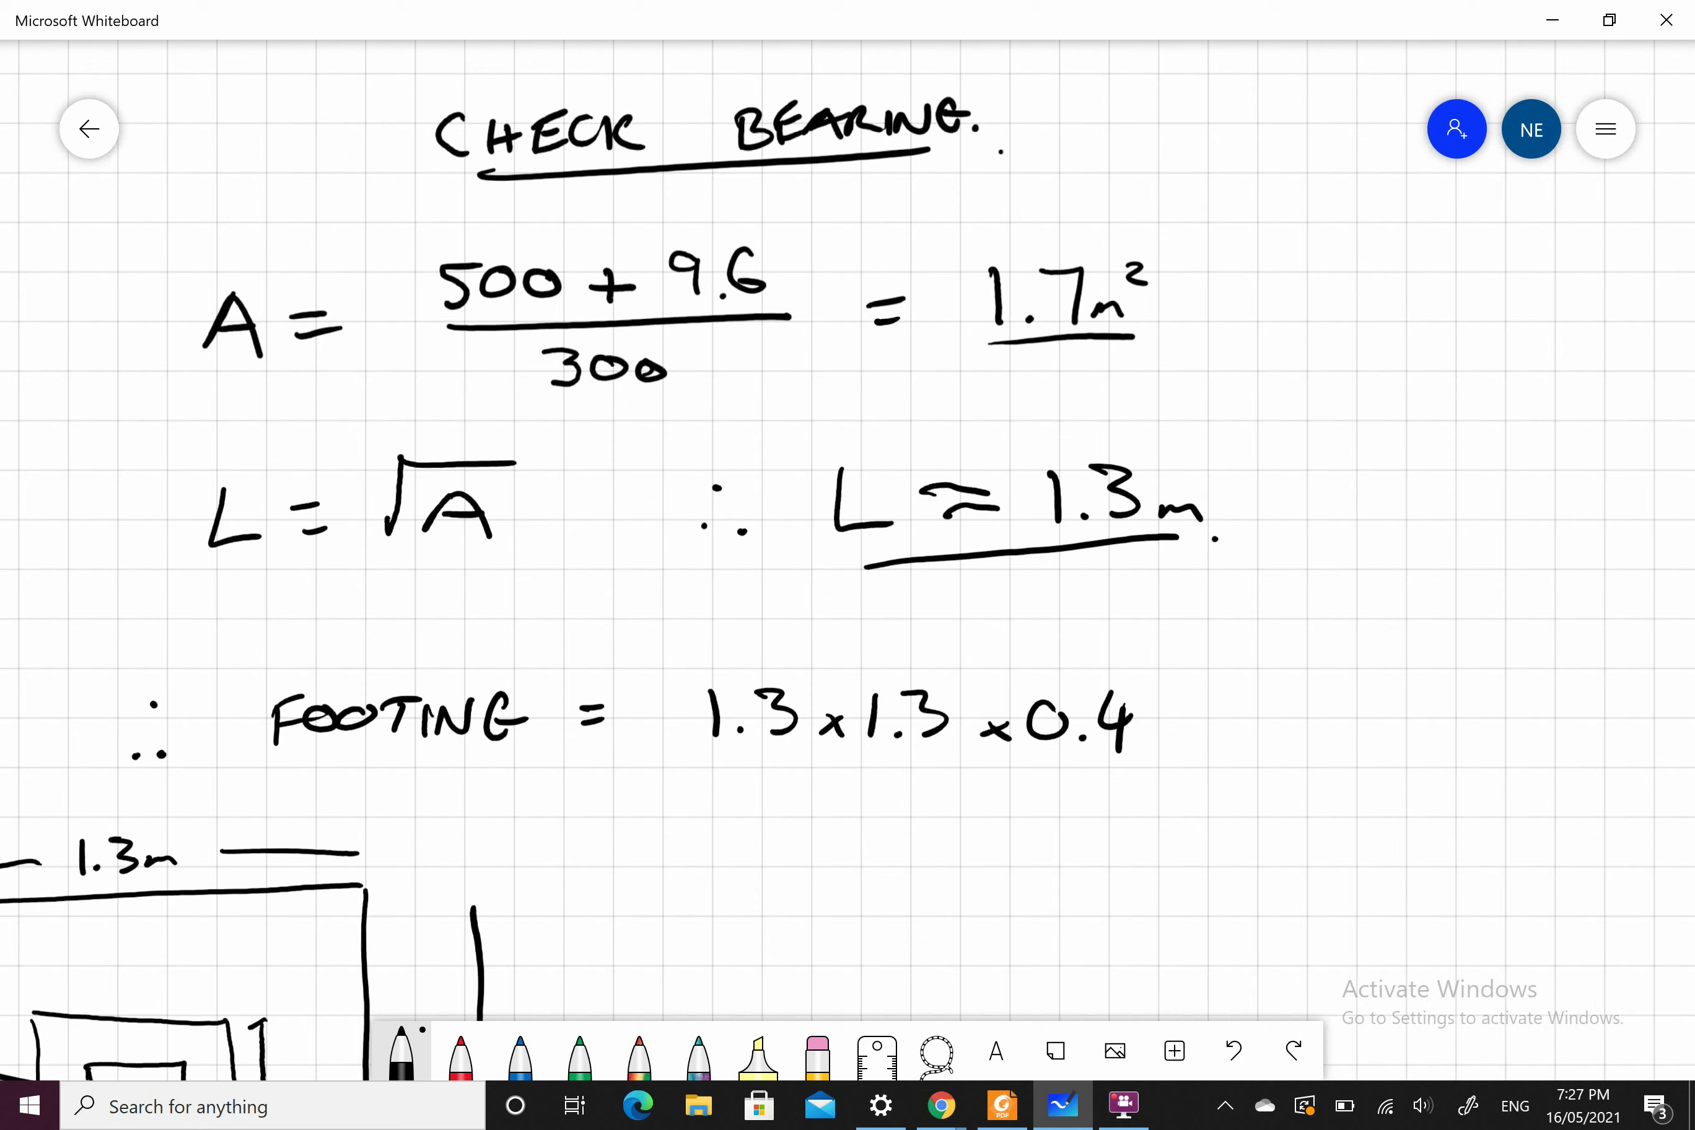
{"action": "left_click_drag", "start_coordinate": [729, 801], "coordinate": [883, 364]}
{"action": "left_click_drag", "start_coordinate": [729, 656], "coordinate": [792, 657]}
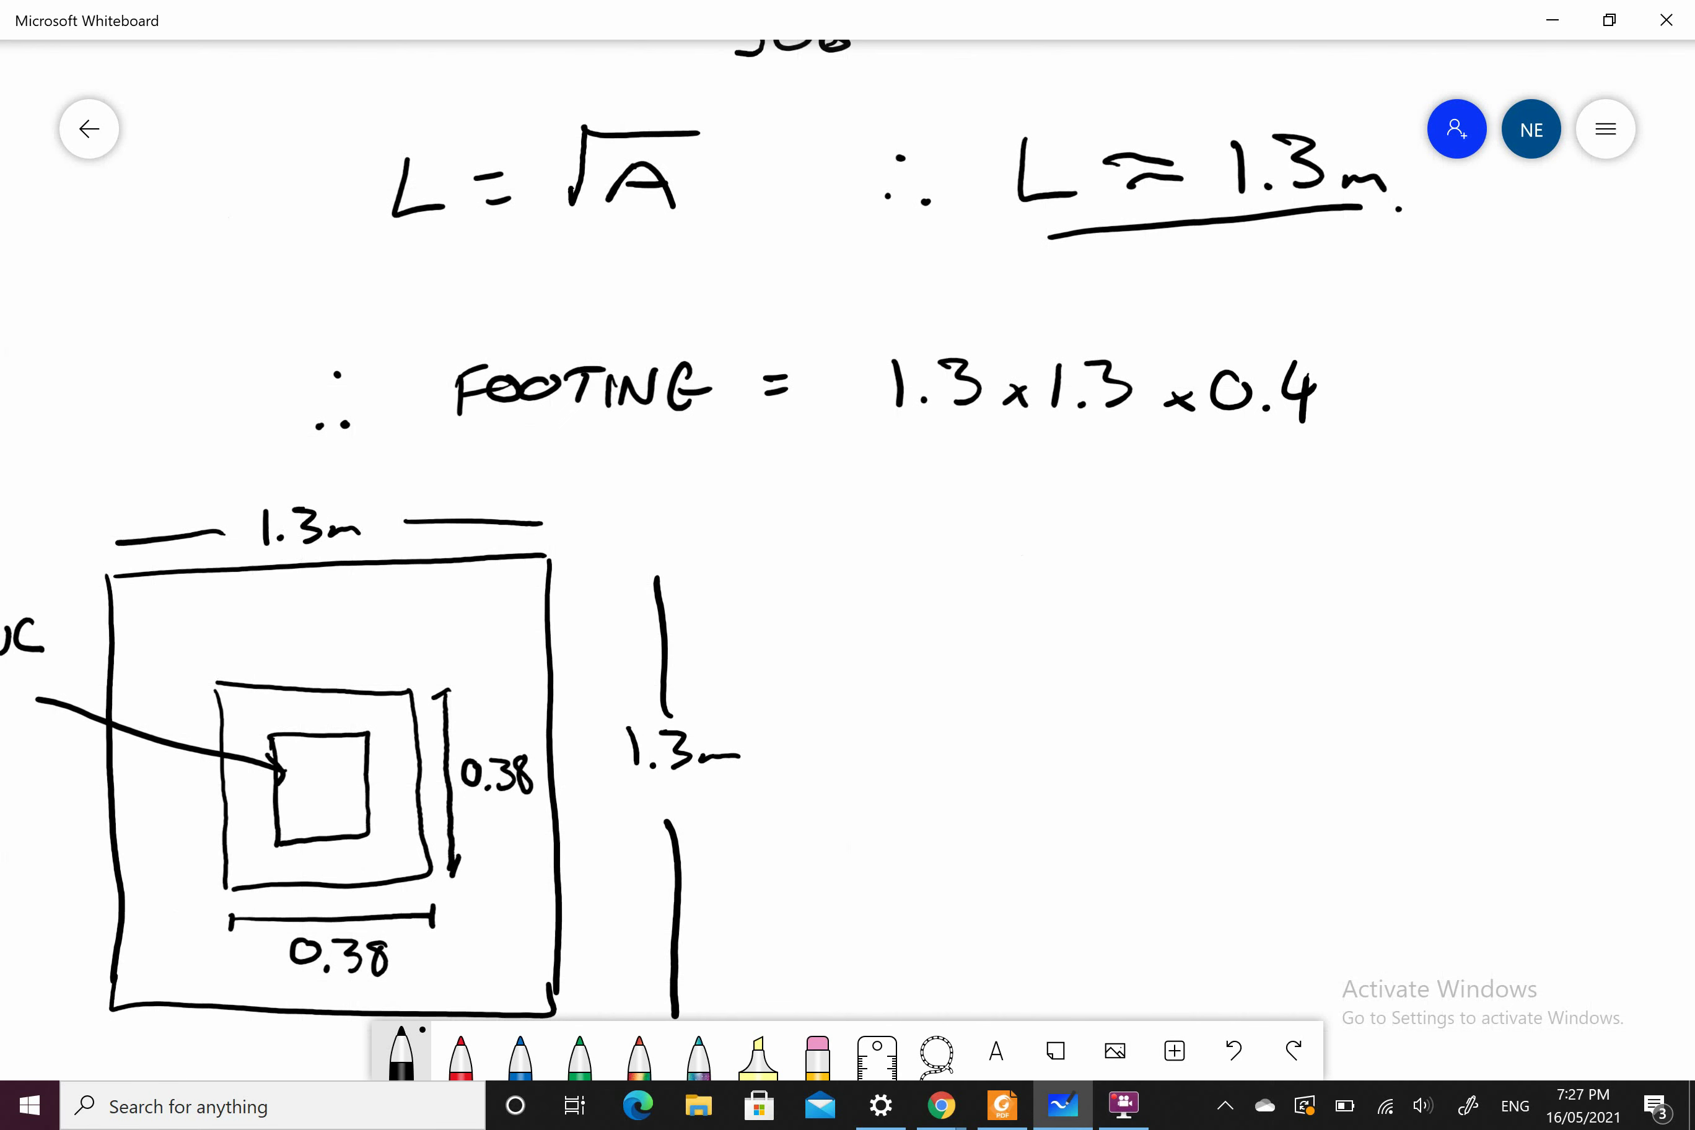
{"action": "mouse_move", "coordinate": [1167, 219]}
{"action": "left_mouse_down"}
{"action": "mouse_move", "coordinate": [346, 921]}
{"action": "mouse_move", "coordinate": [437, 875]}
{"action": "left_mouse_up"}
{"action": "mouse_move", "coordinate": [729, 511]}
{"action": "left_mouse_down"}
{"action": "mouse_move", "coordinate": [773, 583]}
{"action": "mouse_move", "coordinate": [725, 561]}
{"action": "left_mouse_up"}
{"action": "left_click_drag", "start_coordinate": [729, 365], "coordinate": [656, 583]}
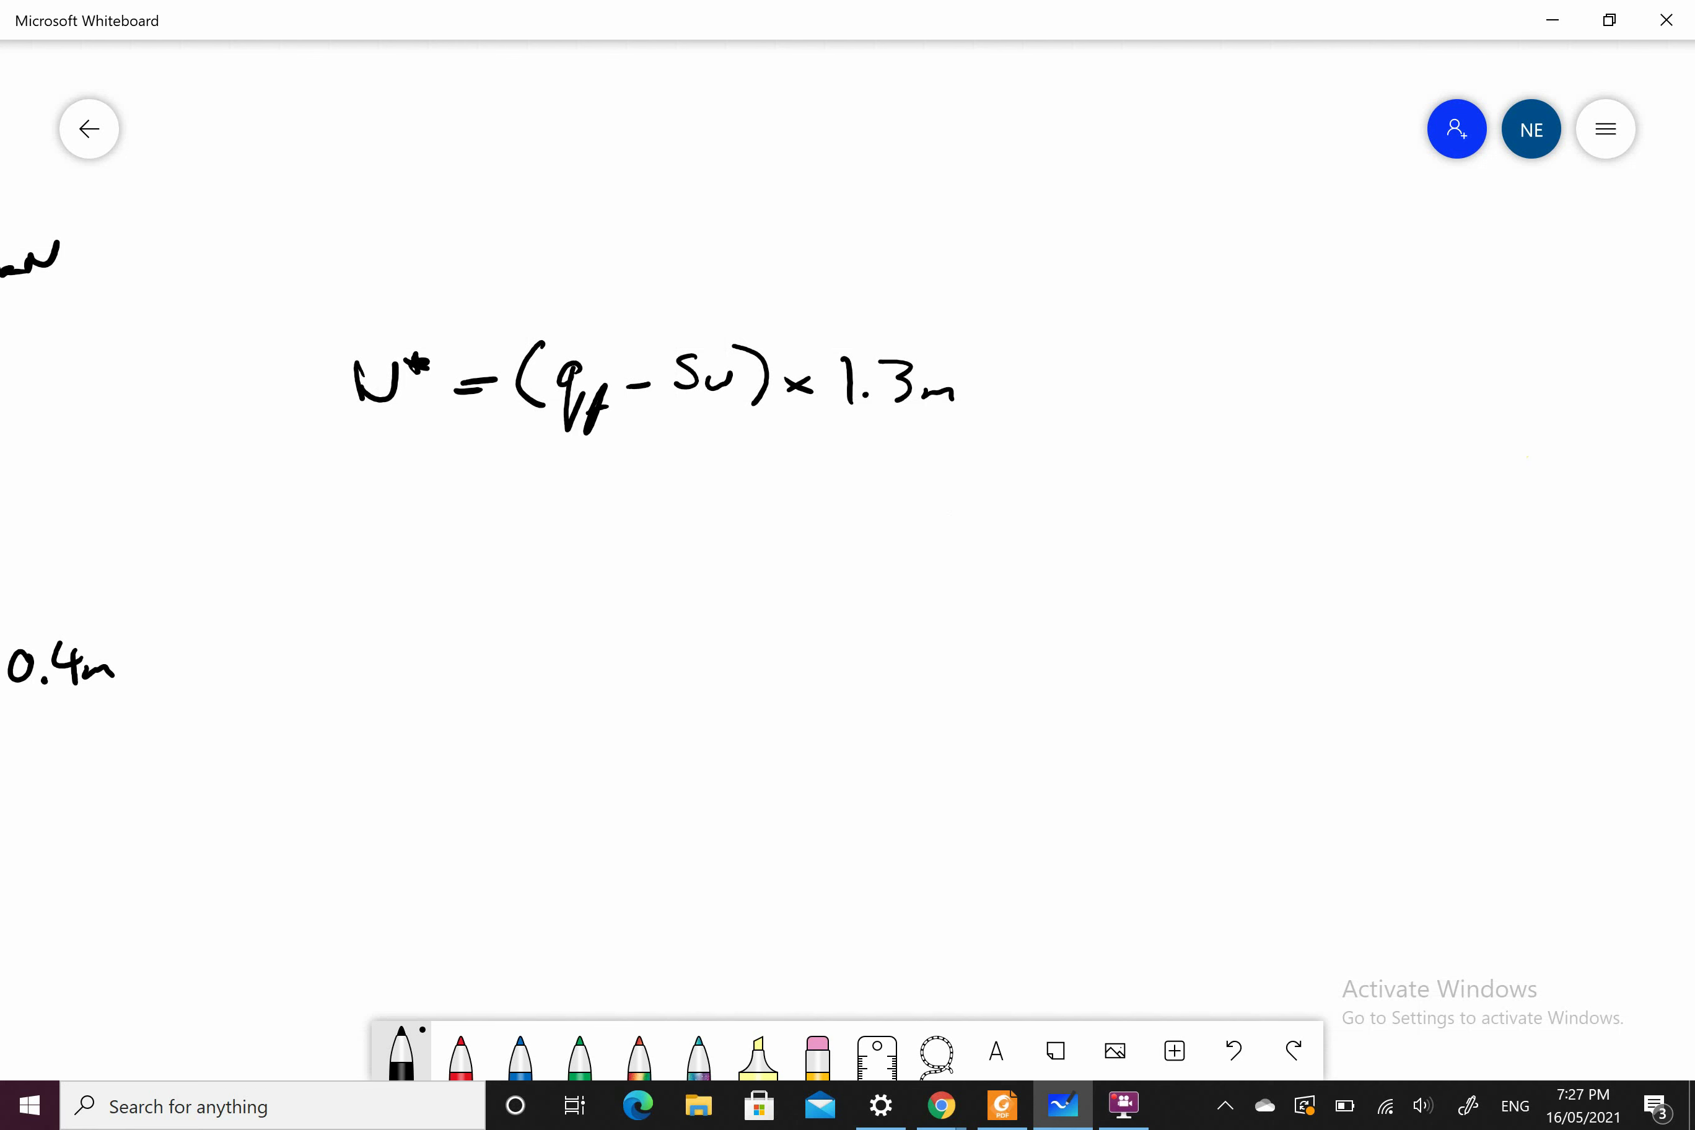
{"action": "mouse_move", "coordinate": [729, 511]}
{"action": "left_mouse_down"}
{"action": "mouse_move", "coordinate": [995, 521]}
{"action": "mouse_move", "coordinate": [1318, 593]}
{"action": "left_mouse_up"}
{"action": "left_click_drag", "start_coordinate": [730, 583], "coordinate": [823, 486]}
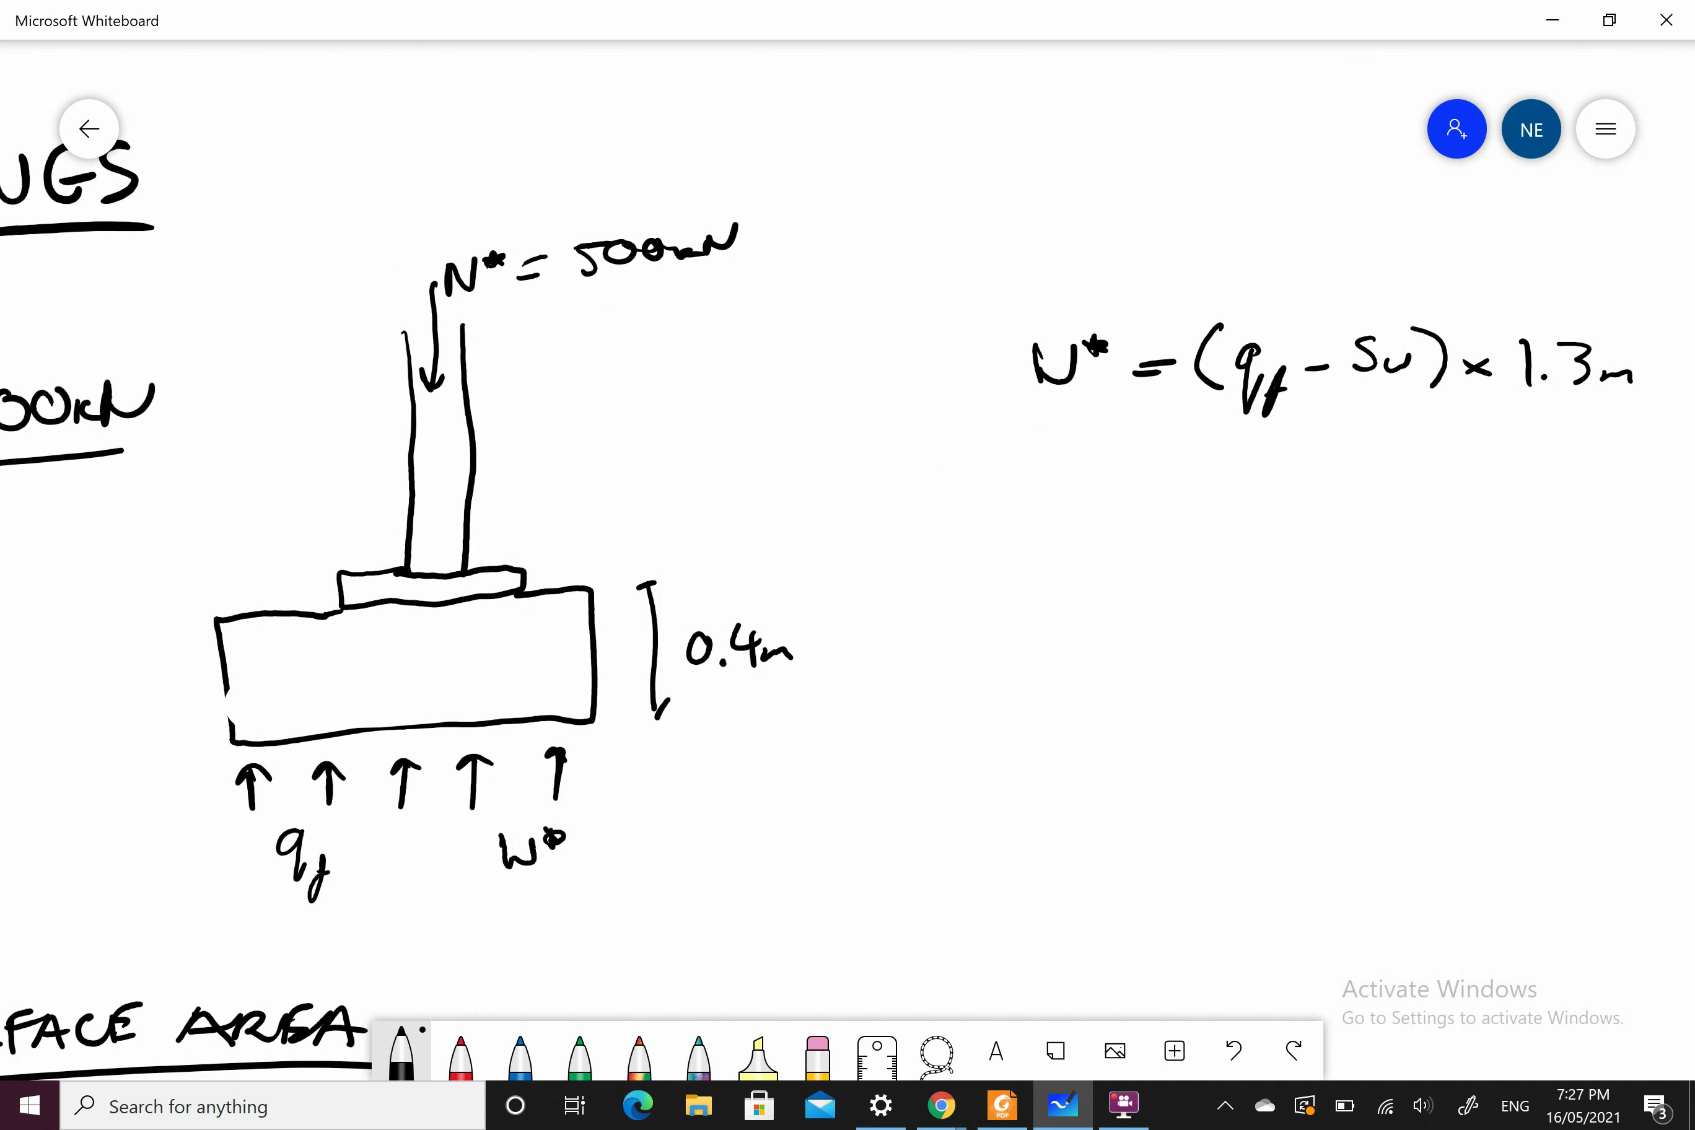
Step: In blue ink, draw a dimension line from the column's right edge labelled Lx
{"action": "left_click", "coordinate": [520, 1053]}
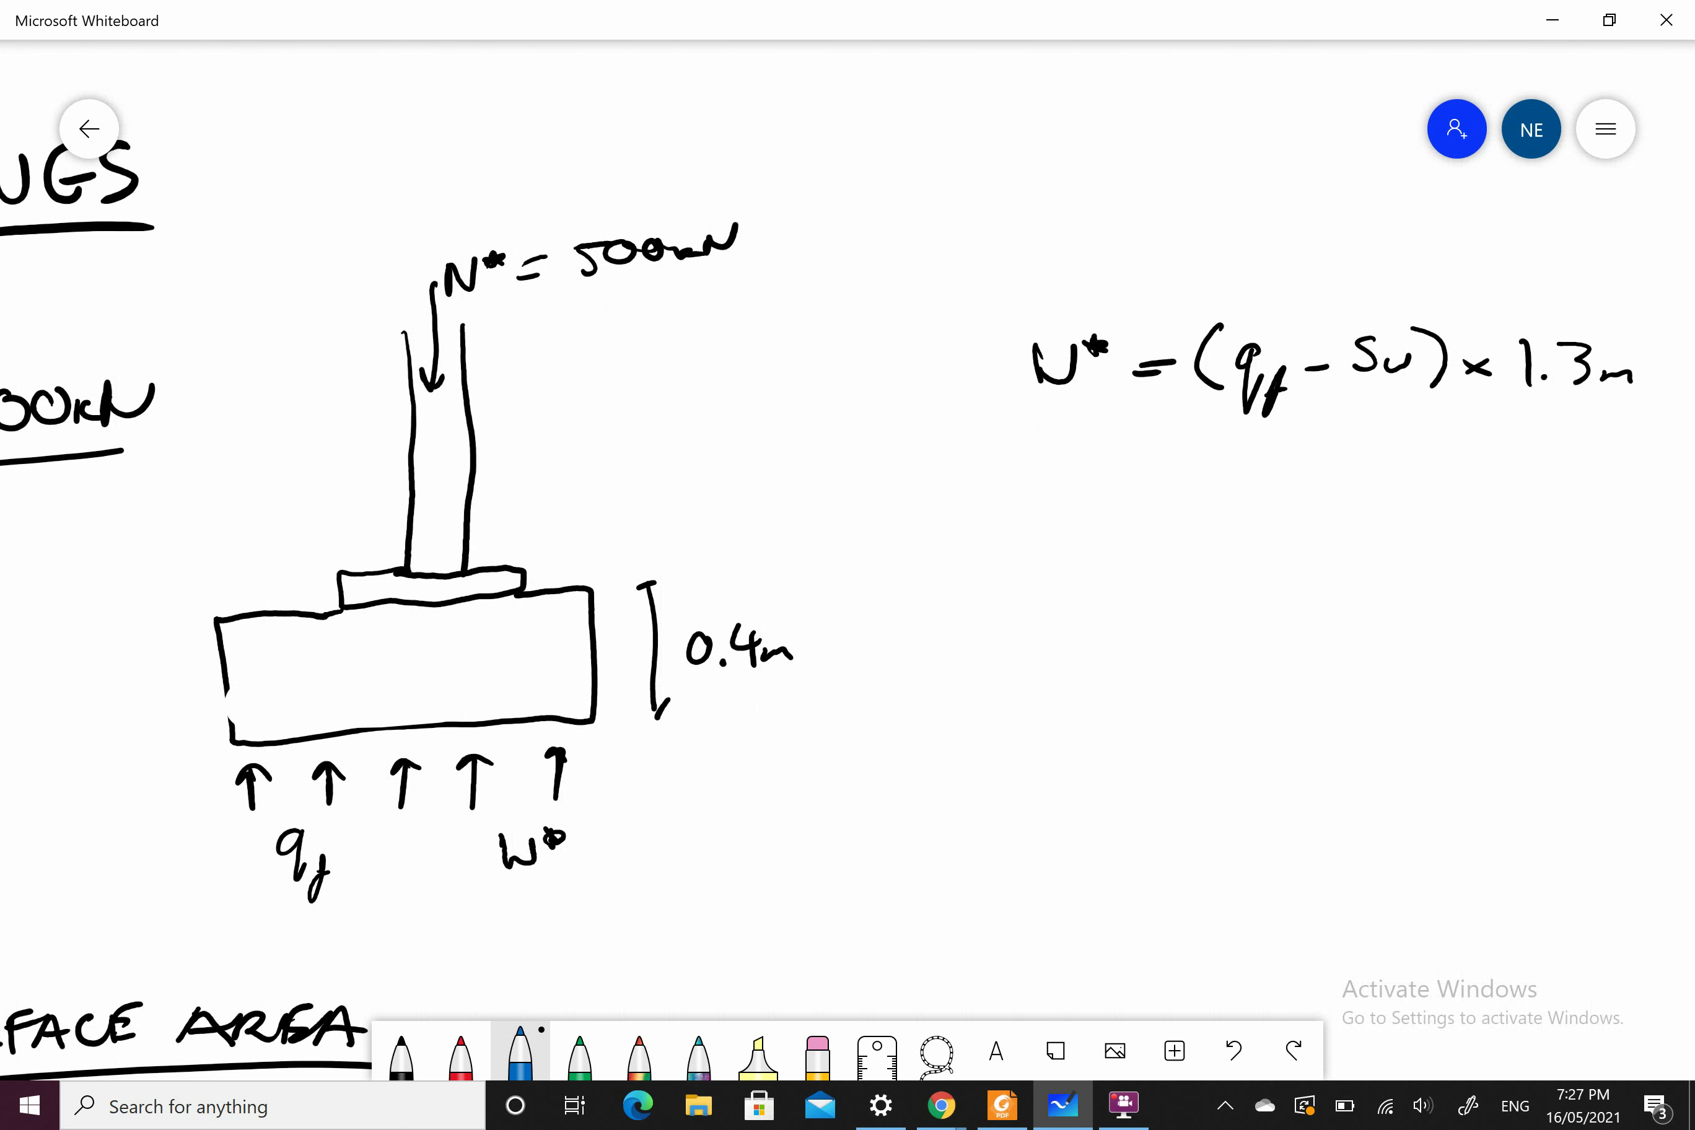
{"action": "left_click", "coordinate": [472, 463]}
{"action": "left_click_drag", "start_coordinate": [472, 463], "coordinate": [585, 470]}
{"action": "left_click_drag", "start_coordinate": [515, 405], "coordinate": [527, 433]}
{"action": "left_click_drag", "start_coordinate": [525, 423], "coordinate": [534, 440]}
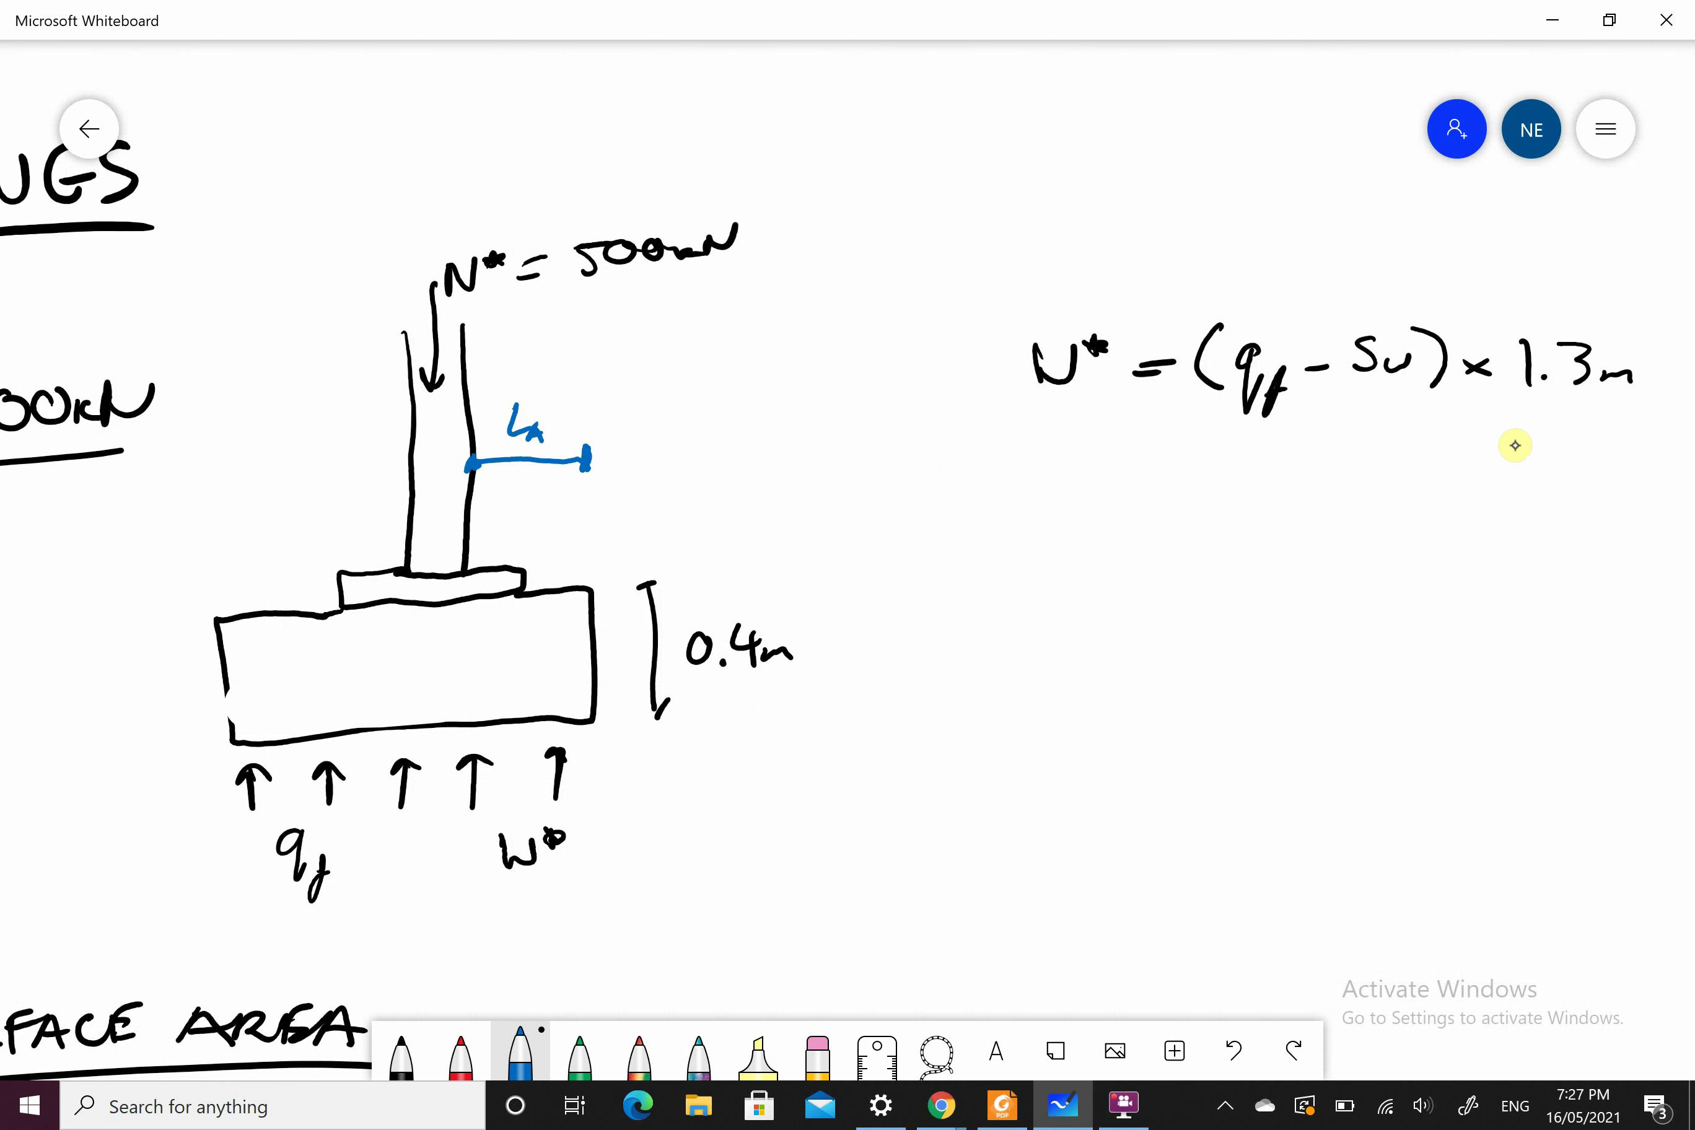
Step: In black ink, write LA = 1.3/2 − 0.25/2 under the shear equation
{"action": "mouse_move", "coordinate": [1021, 510]}
{"action": "left_mouse_down"}
{"action": "mouse_move", "coordinate": [764, 476]}
{"action": "mouse_move", "coordinate": [639, 436]}
{"action": "mouse_move", "coordinate": [728, 487]}
{"action": "left_mouse_up"}
{"action": "left_click", "coordinate": [401, 1053]}
{"action": "left_click_drag", "start_coordinate": [758, 457], "coordinate": [770, 466]}
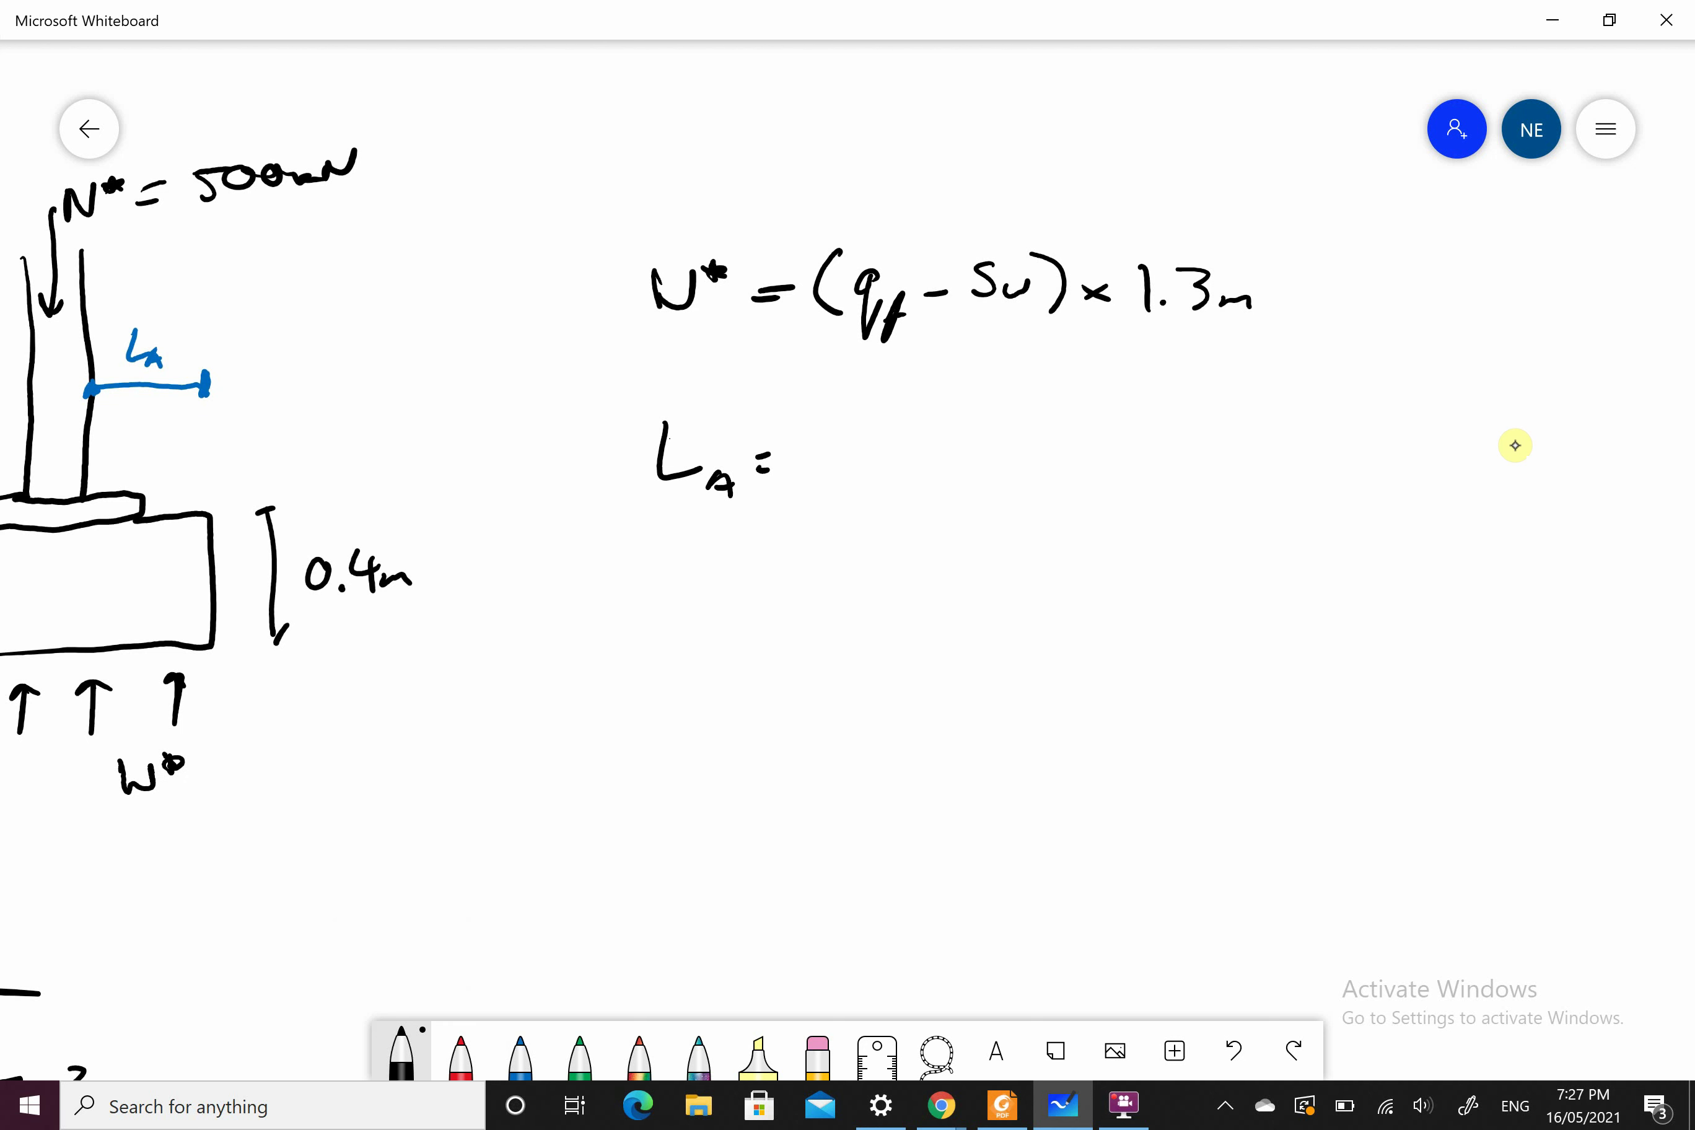
{"action": "mouse_move", "coordinate": [851, 428]}
{"action": "left_mouse_down"}
{"action": "mouse_move", "coordinate": [858, 461]}
{"action": "mouse_move", "coordinate": [938, 471]}
{"action": "mouse_move", "coordinate": [891, 515]}
{"action": "mouse_move", "coordinate": [917, 520]}
{"action": "left_mouse_up"}
{"action": "left_click", "coordinate": [880, 459]}
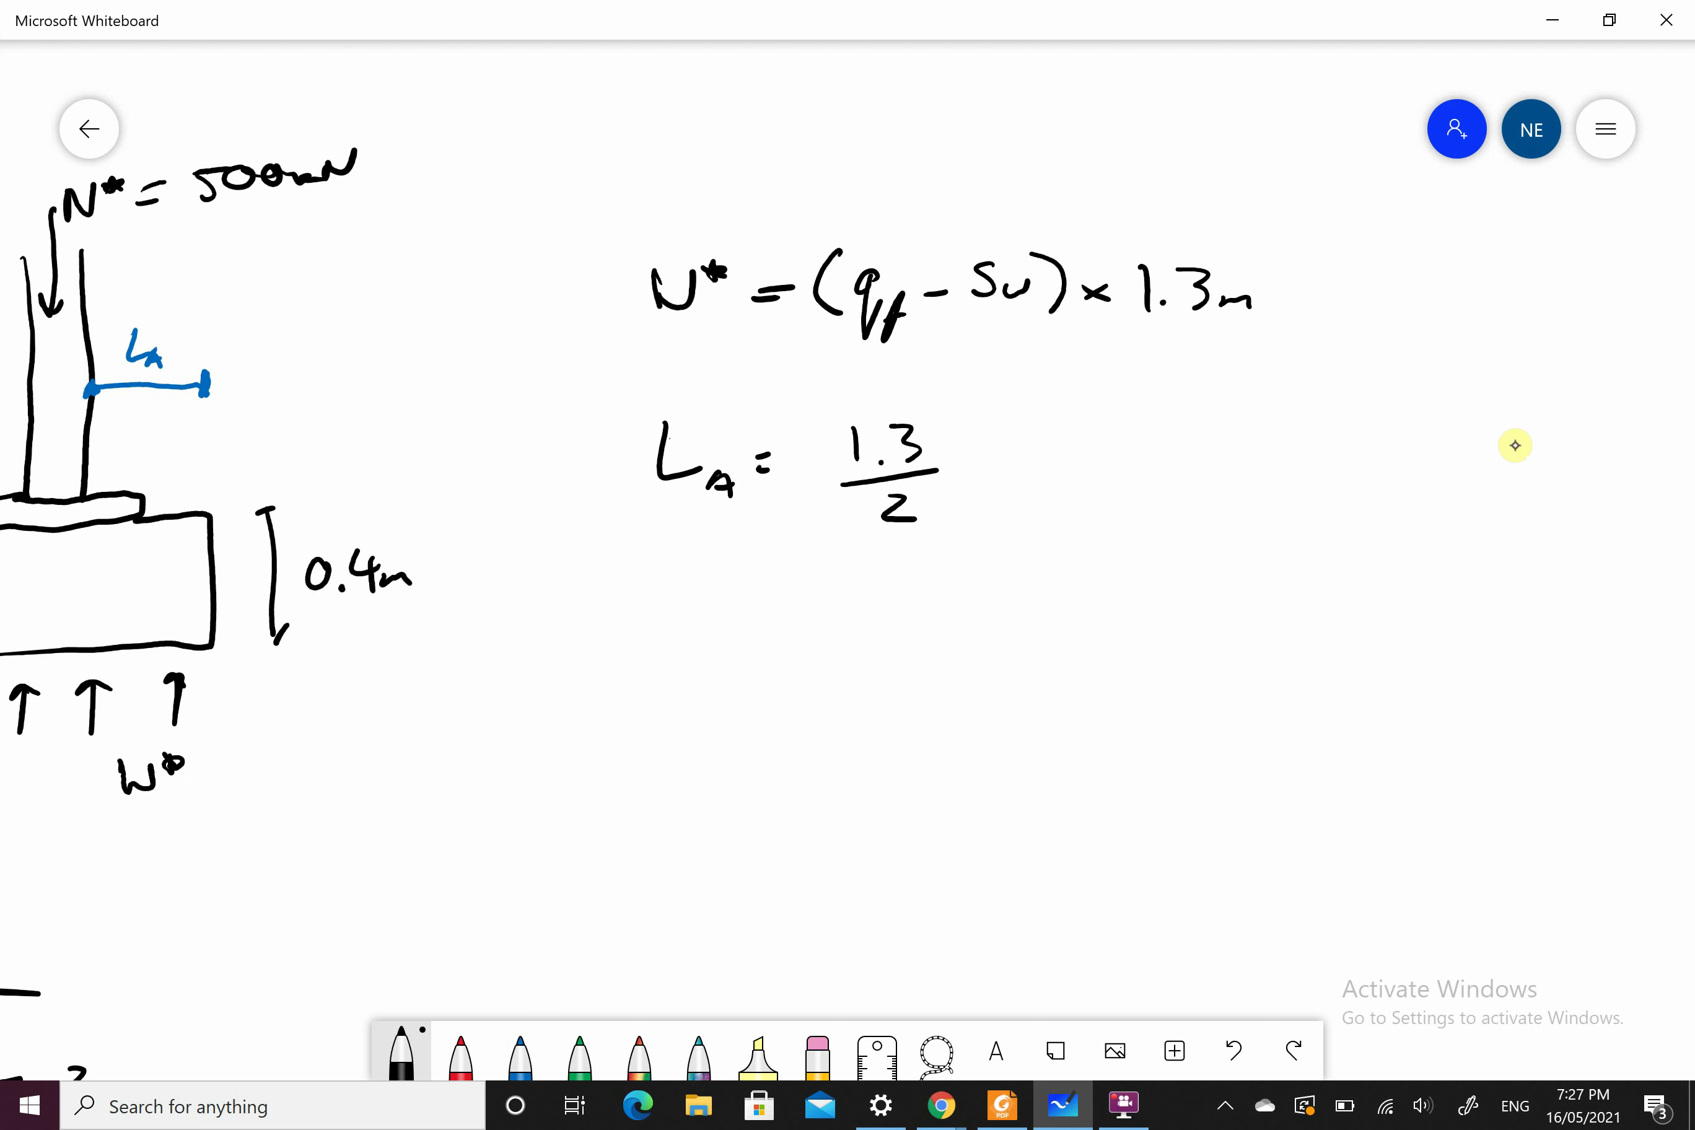
{"action": "scroll", "coordinate": [1515, 445], "scroll_direction": "left", "scroll_amount": 5}
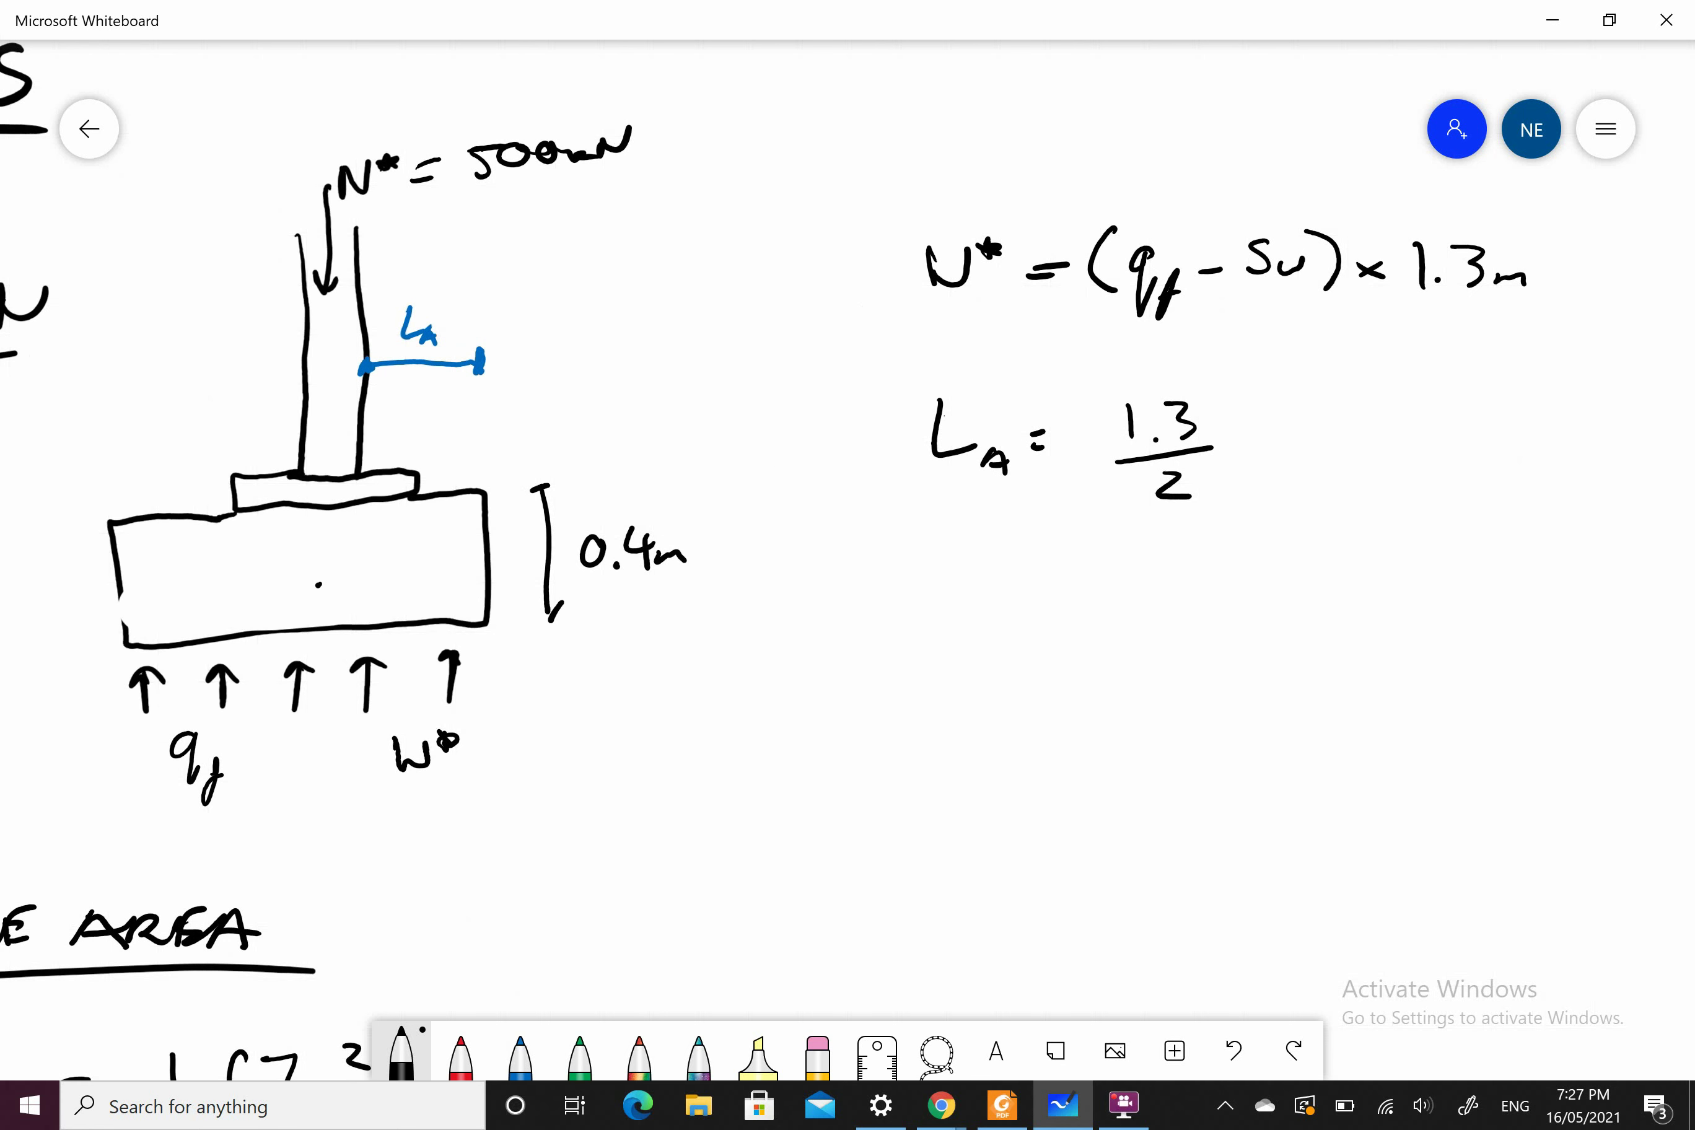
{"action": "scroll", "coordinate": [1515, 445], "scroll_direction": "right", "scroll_amount": 7}
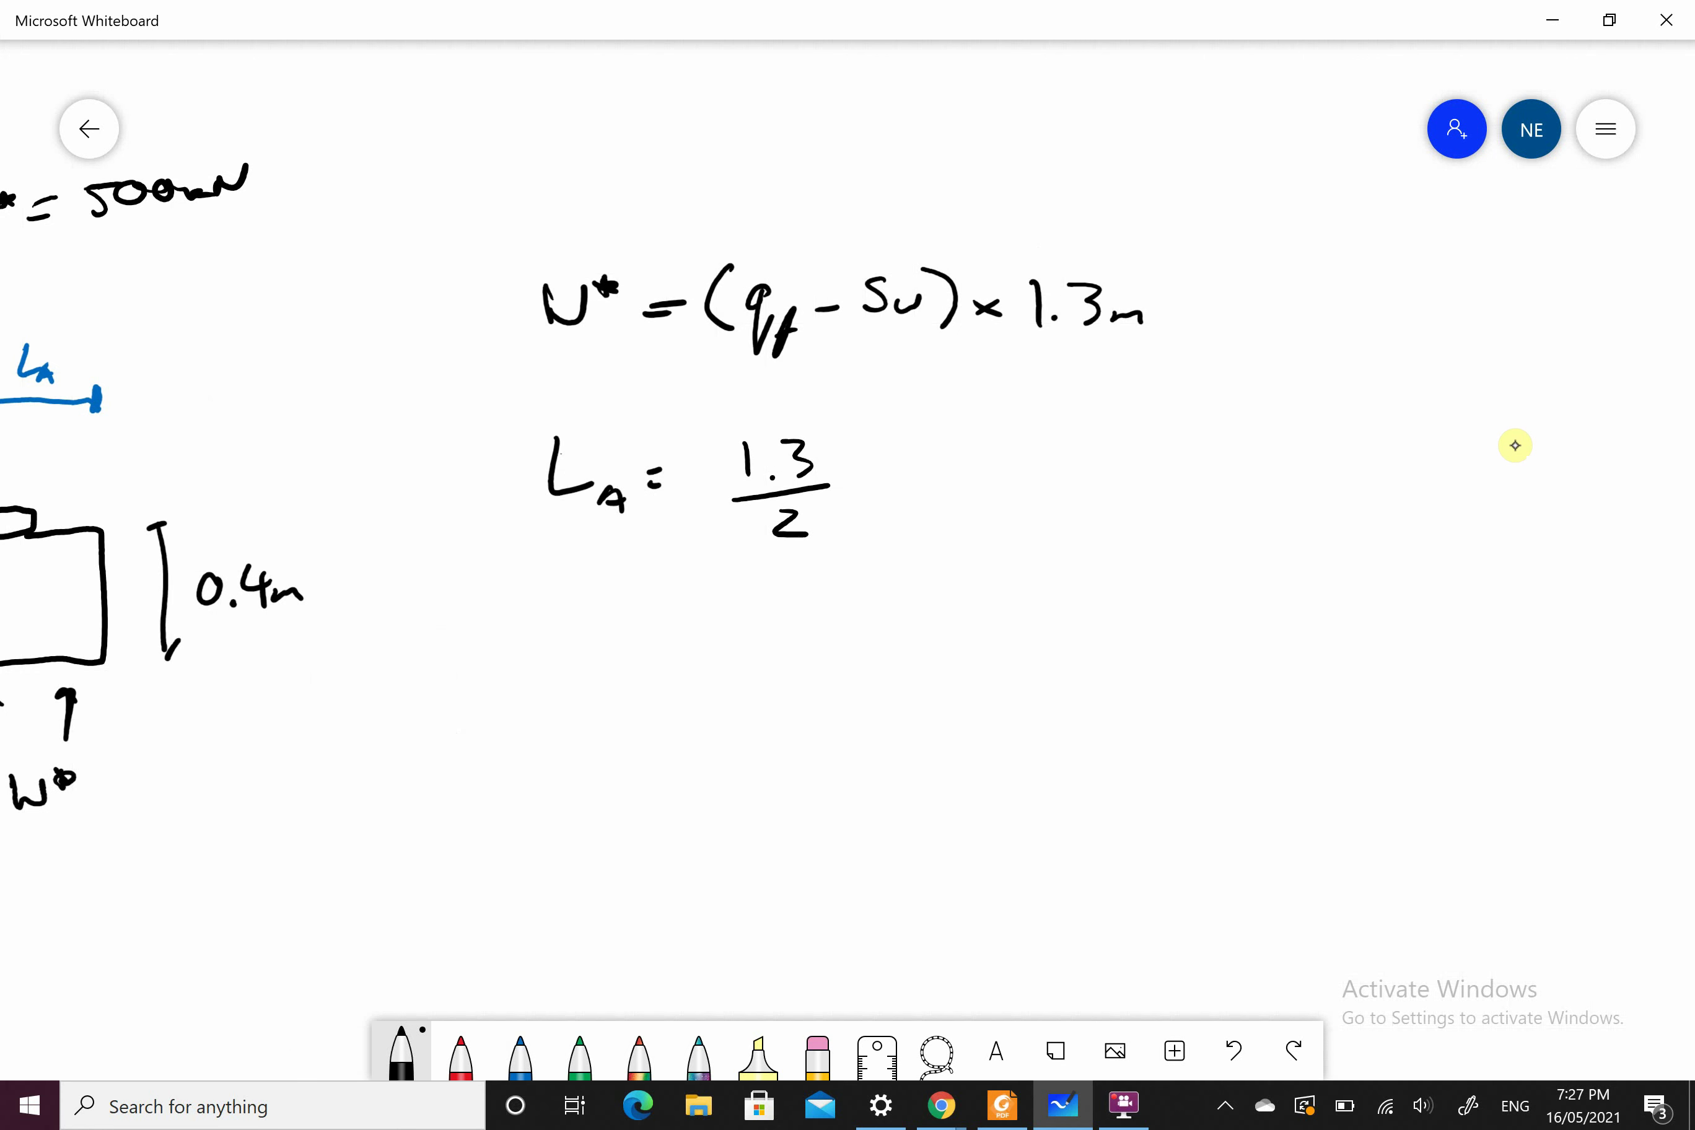
{"action": "left_click_drag", "start_coordinate": [896, 474], "coordinate": [941, 469]}
{"action": "mouse_move", "coordinate": [1009, 432]}
{"action": "left_mouse_down"}
{"action": "mouse_move", "coordinate": [1058, 431]}
{"action": "mouse_move", "coordinate": [1064, 453]}
{"action": "mouse_move", "coordinate": [1078, 432]}
{"action": "mouse_move", "coordinate": [1076, 455]}
{"action": "mouse_move", "coordinate": [1109, 420]}
{"action": "left_mouse_up"}
{"action": "left_click_drag", "start_coordinate": [986, 474], "coordinate": [1115, 467]}
{"action": "left_click_drag", "start_coordinate": [1040, 490], "coordinate": [1075, 513]}
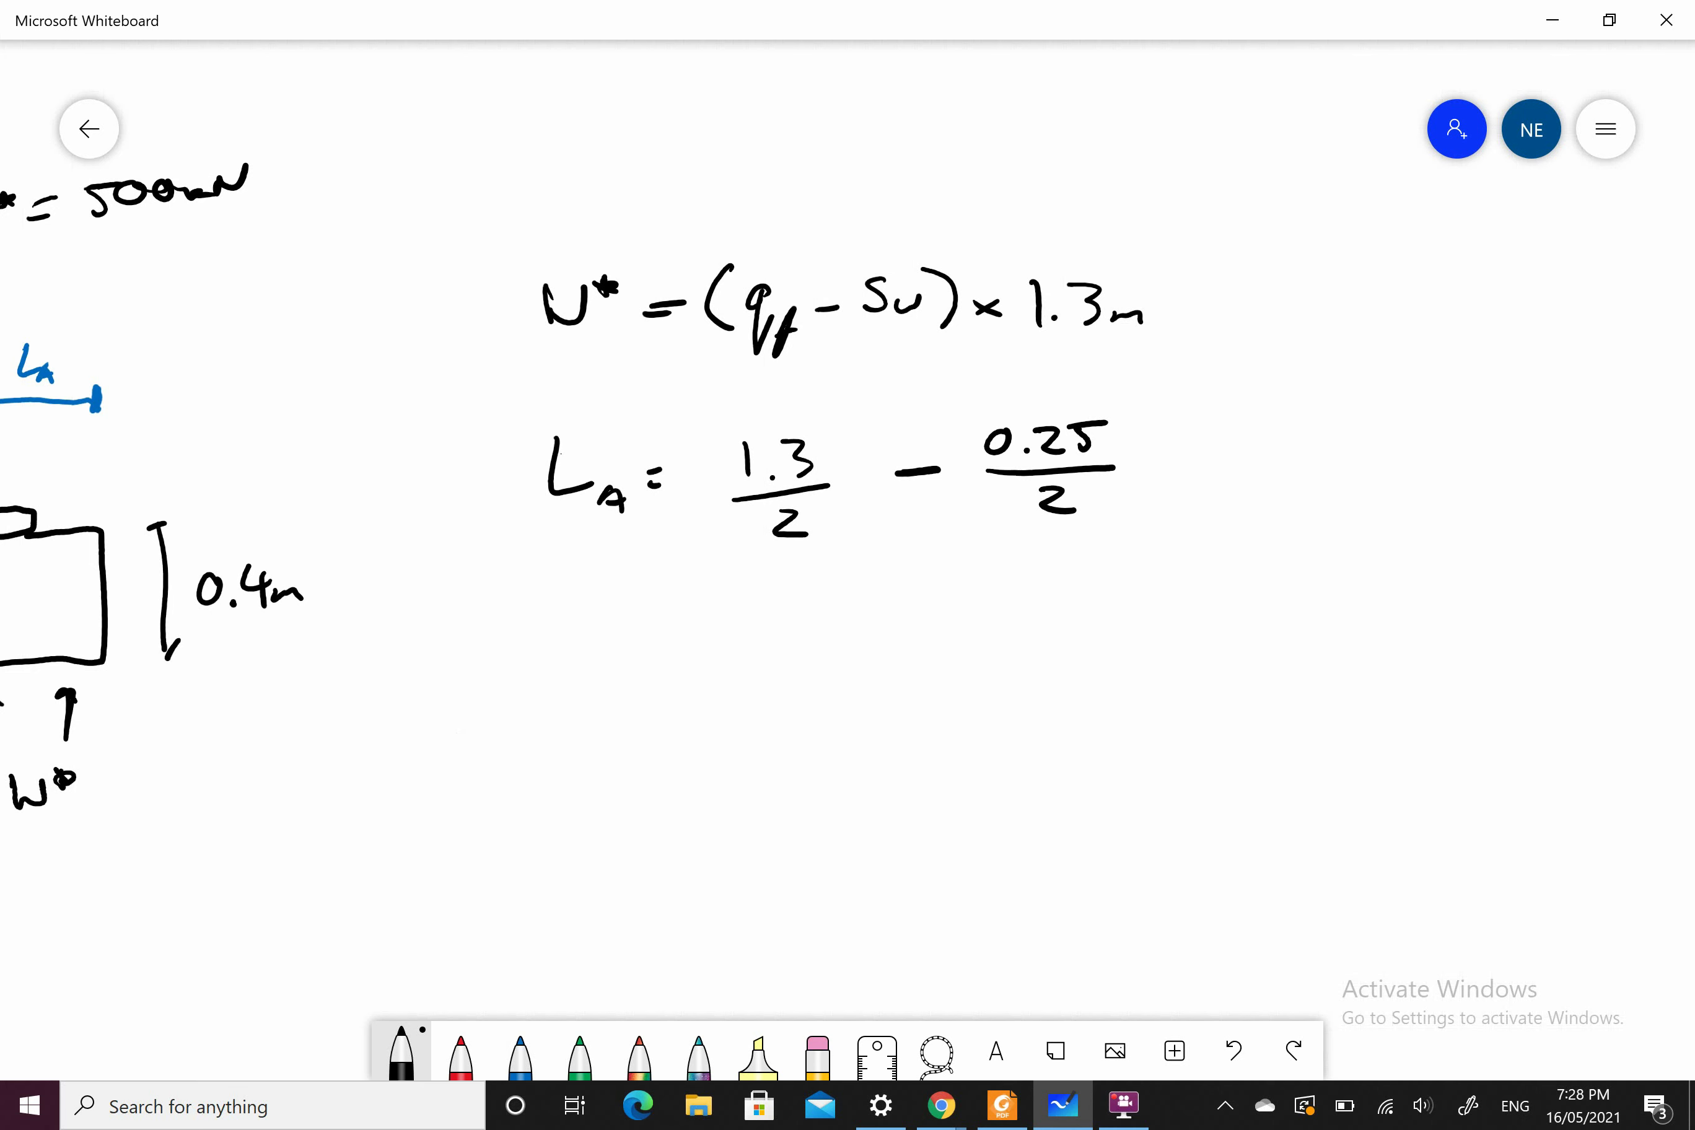
Step: Write 'M* =' below the LA expression
{"action": "left_click_drag", "start_coordinate": [846, 656], "coordinate": [870, 547]}
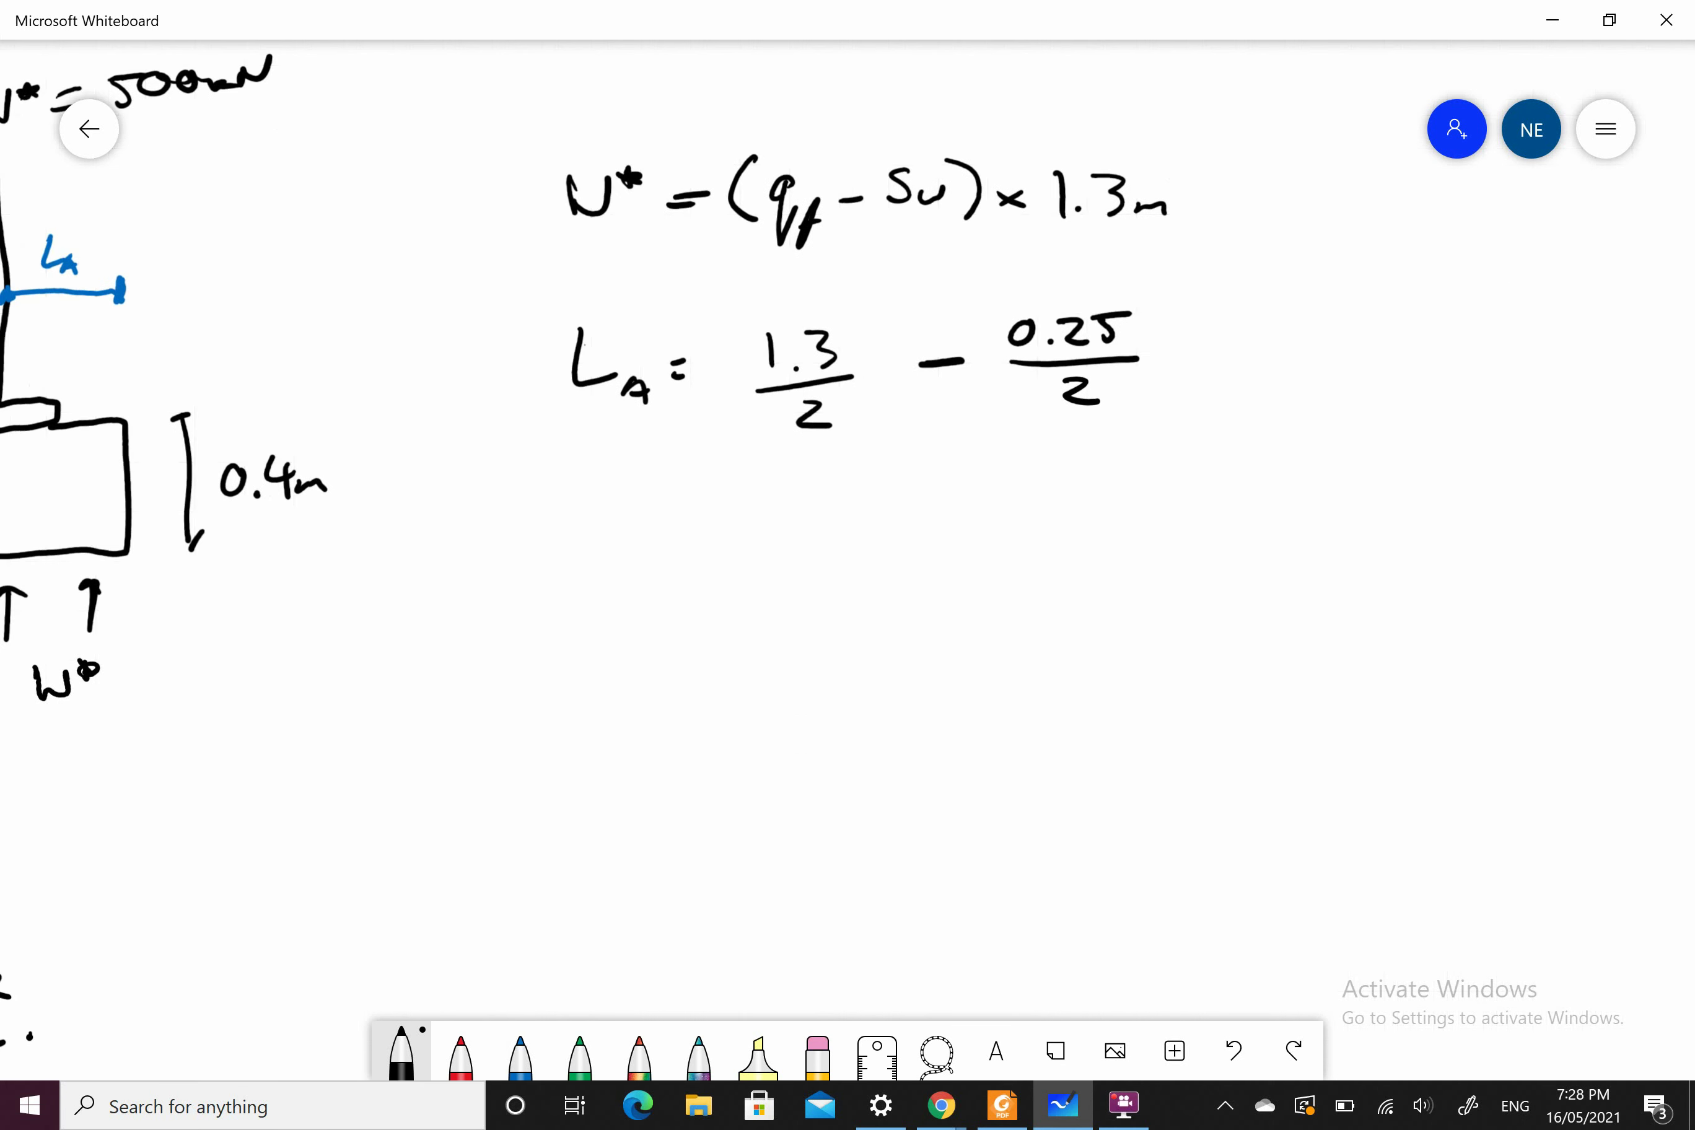
{"action": "mouse_move", "coordinate": [588, 550]}
{"action": "left_mouse_down"}
{"action": "mouse_move", "coordinate": [584, 602]}
{"action": "mouse_move", "coordinate": [640, 600]}
{"action": "left_mouse_up"}
{"action": "left_click_drag", "start_coordinate": [656, 541], "coordinate": [662, 565]}
{"action": "mouse_move", "coordinate": [647, 558]}
{"action": "left_mouse_down"}
{"action": "mouse_move", "coordinate": [766, 557]}
{"action": "mouse_move", "coordinate": [765, 575]}
{"action": "left_mouse_up"}
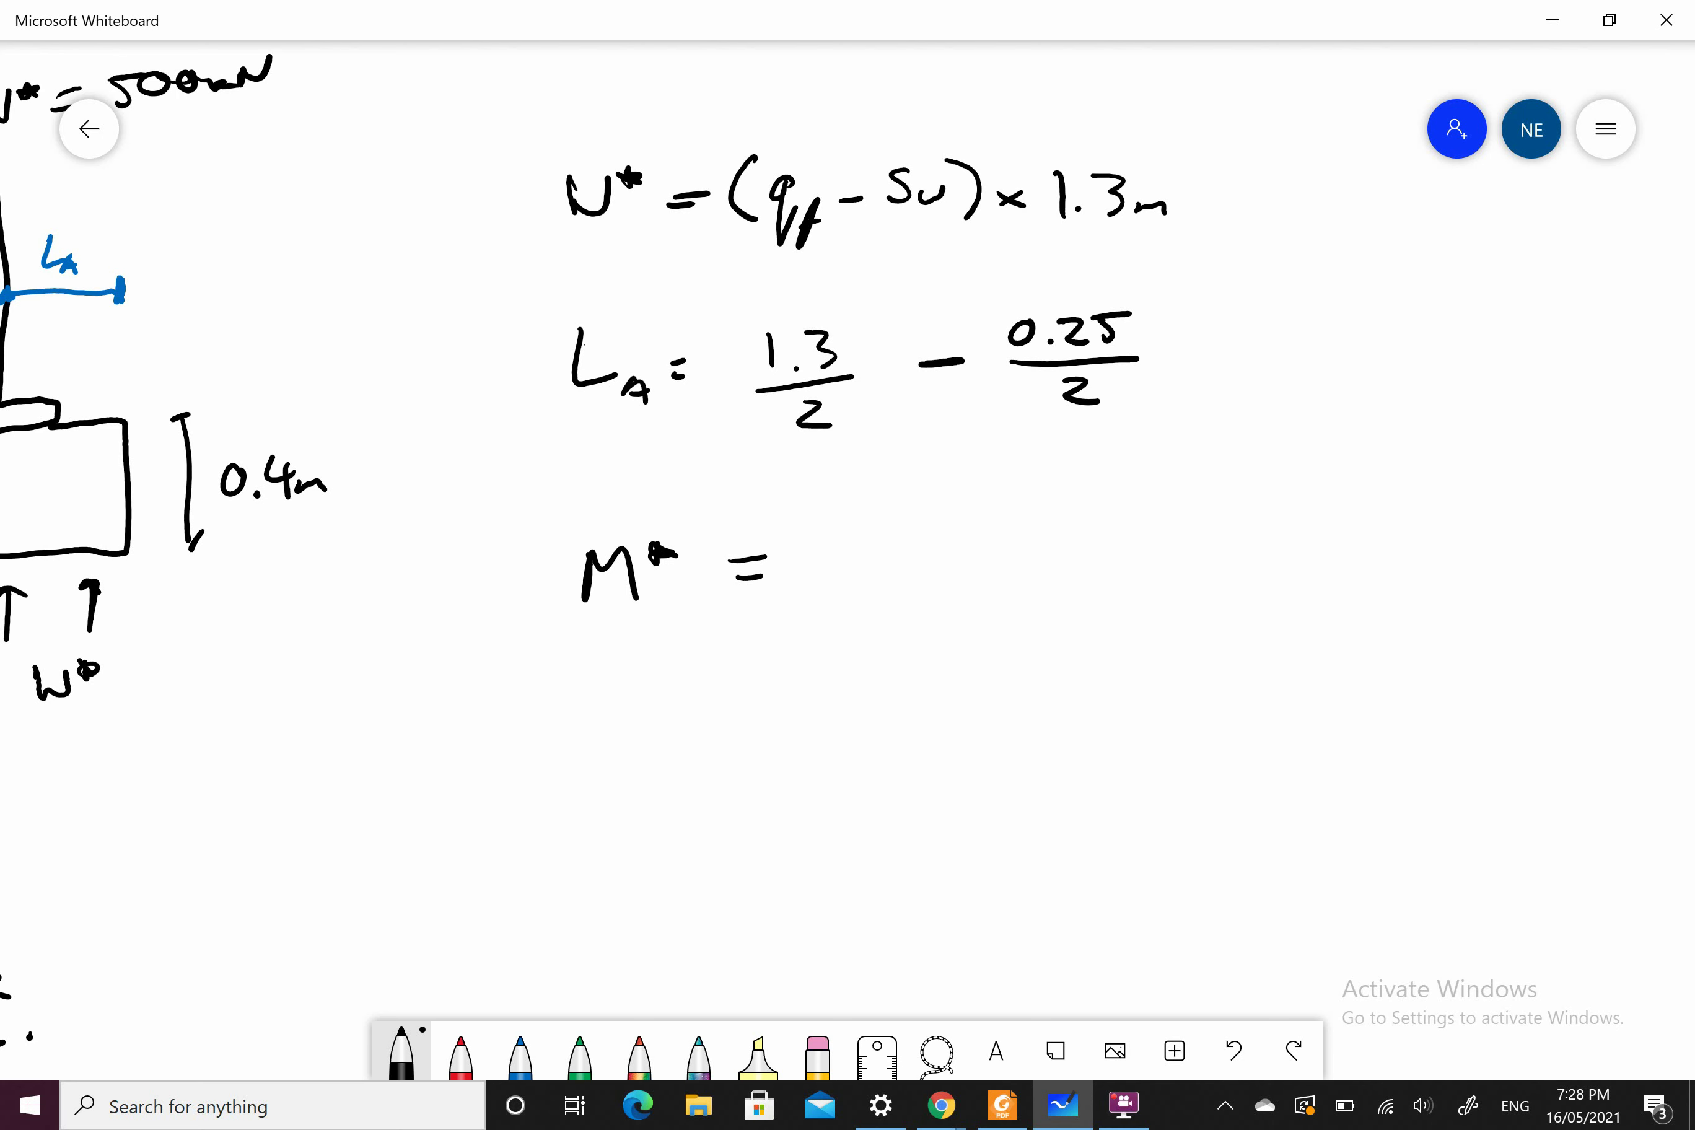
Step: Put bullet dots before the N* and L_A lines and loop twice around M* =
{"action": "left_click_drag", "start_coordinate": [802, 511], "coordinate": [884, 556]}
{"action": "left_click", "coordinate": [607, 228]}
{"action": "left_click", "coordinate": [613, 410]}
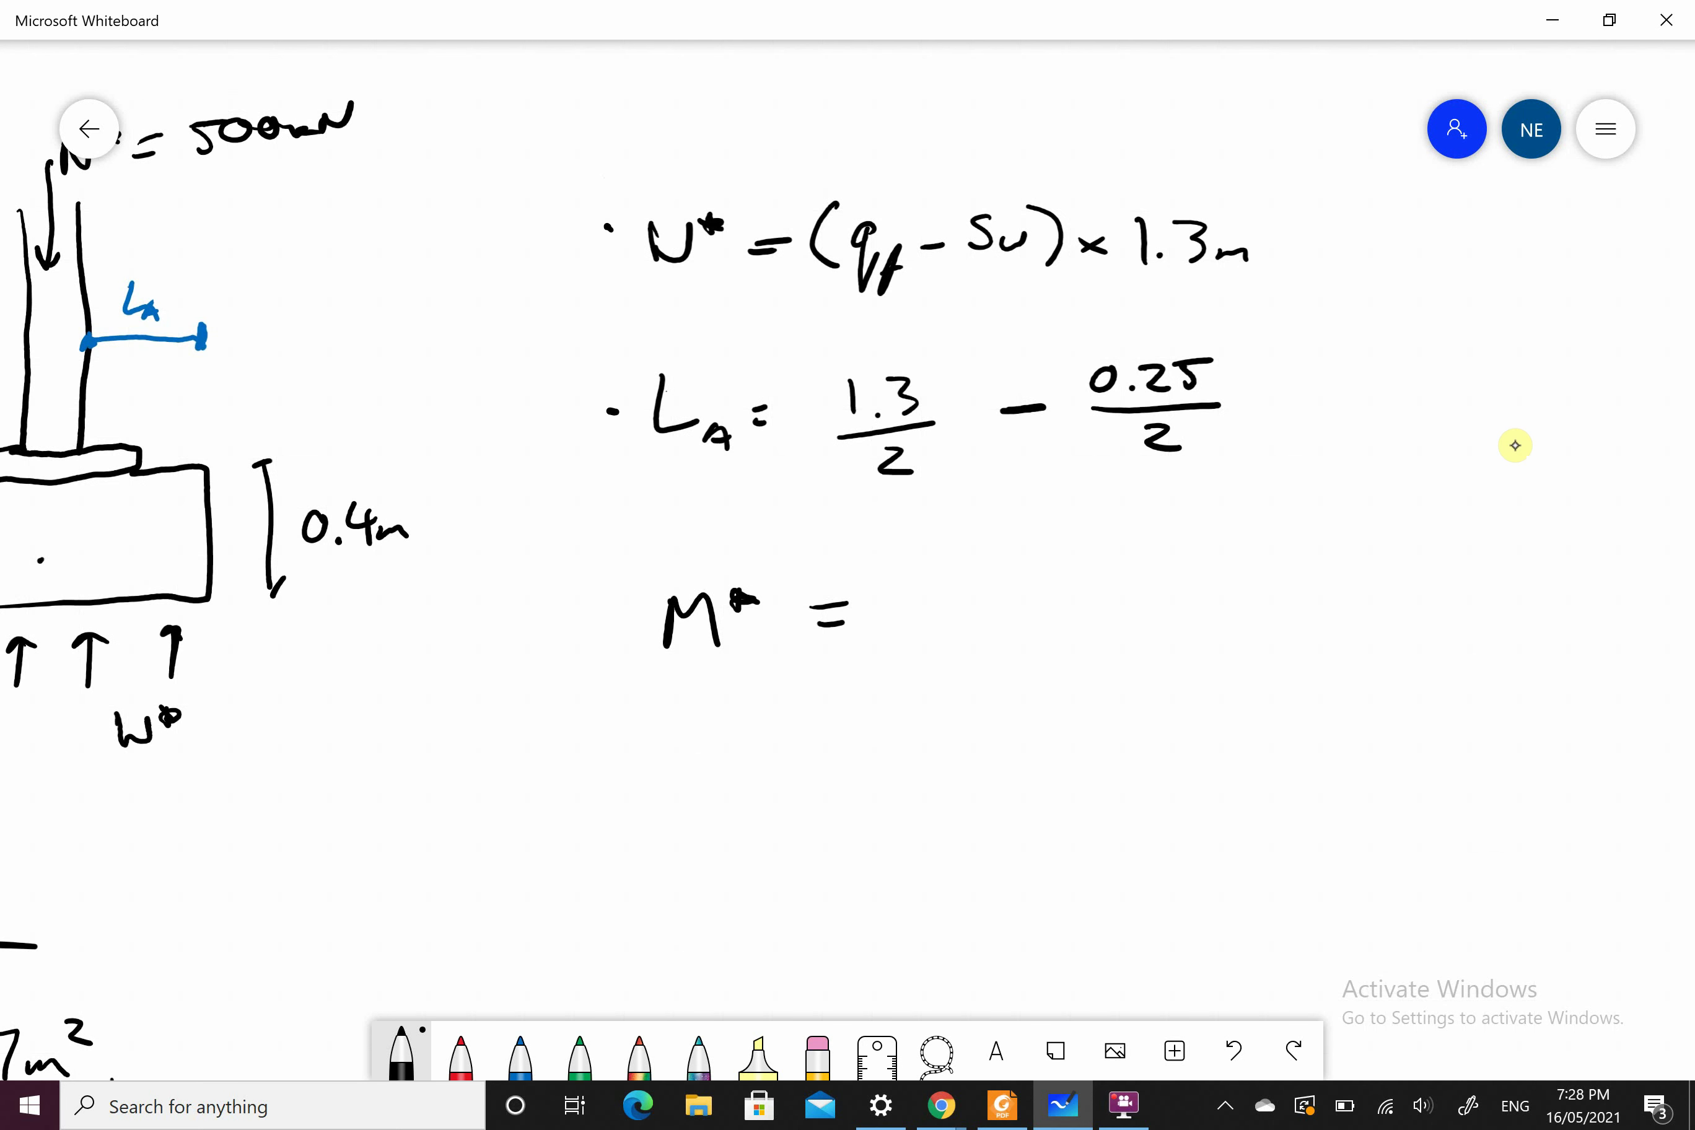
{"action": "mouse_move", "coordinate": [627, 645]}
{"action": "left_mouse_down"}
{"action": "mouse_move", "coordinate": [879, 583]}
{"action": "mouse_move", "coordinate": [671, 511]}
{"action": "mouse_move", "coordinate": [839, 580]}
{"action": "left_mouse_up"}
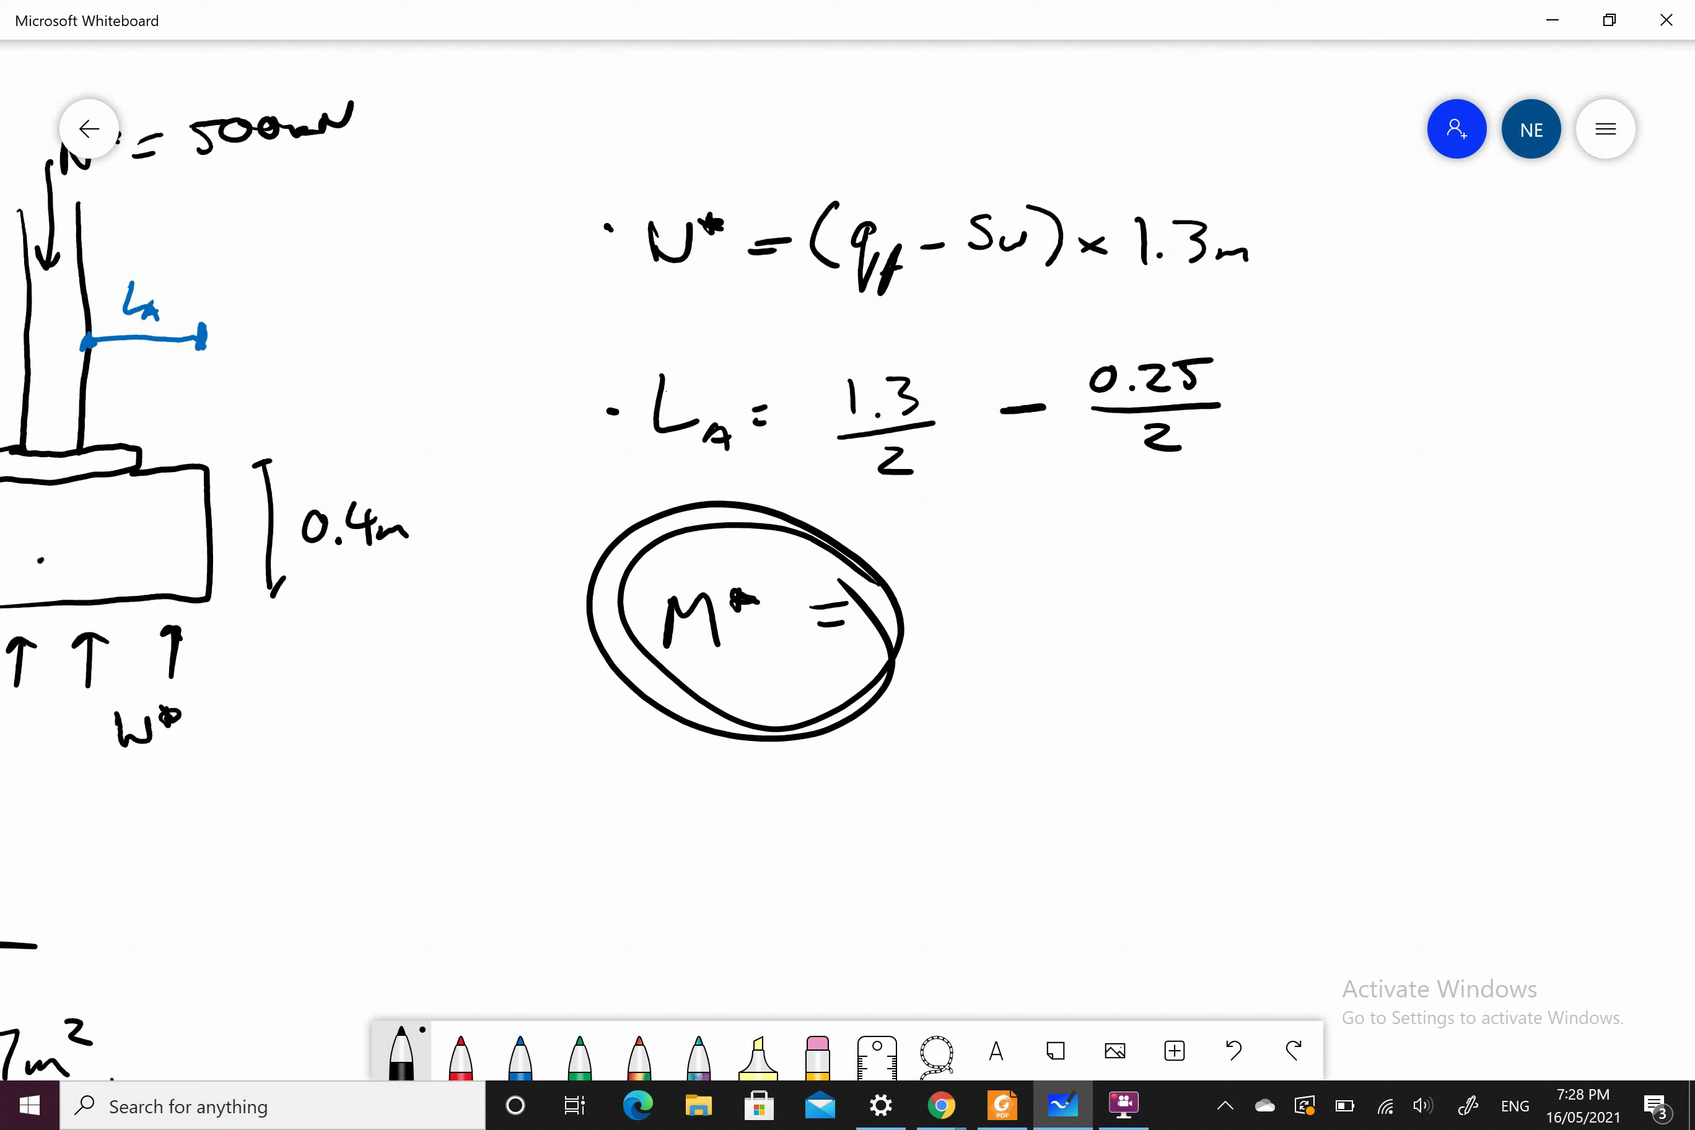
Step: Pan the board to bring the footing sketch and AREA result into view
{"action": "left_click_drag", "start_coordinate": [948, 802], "coordinate": [1214, 808]}
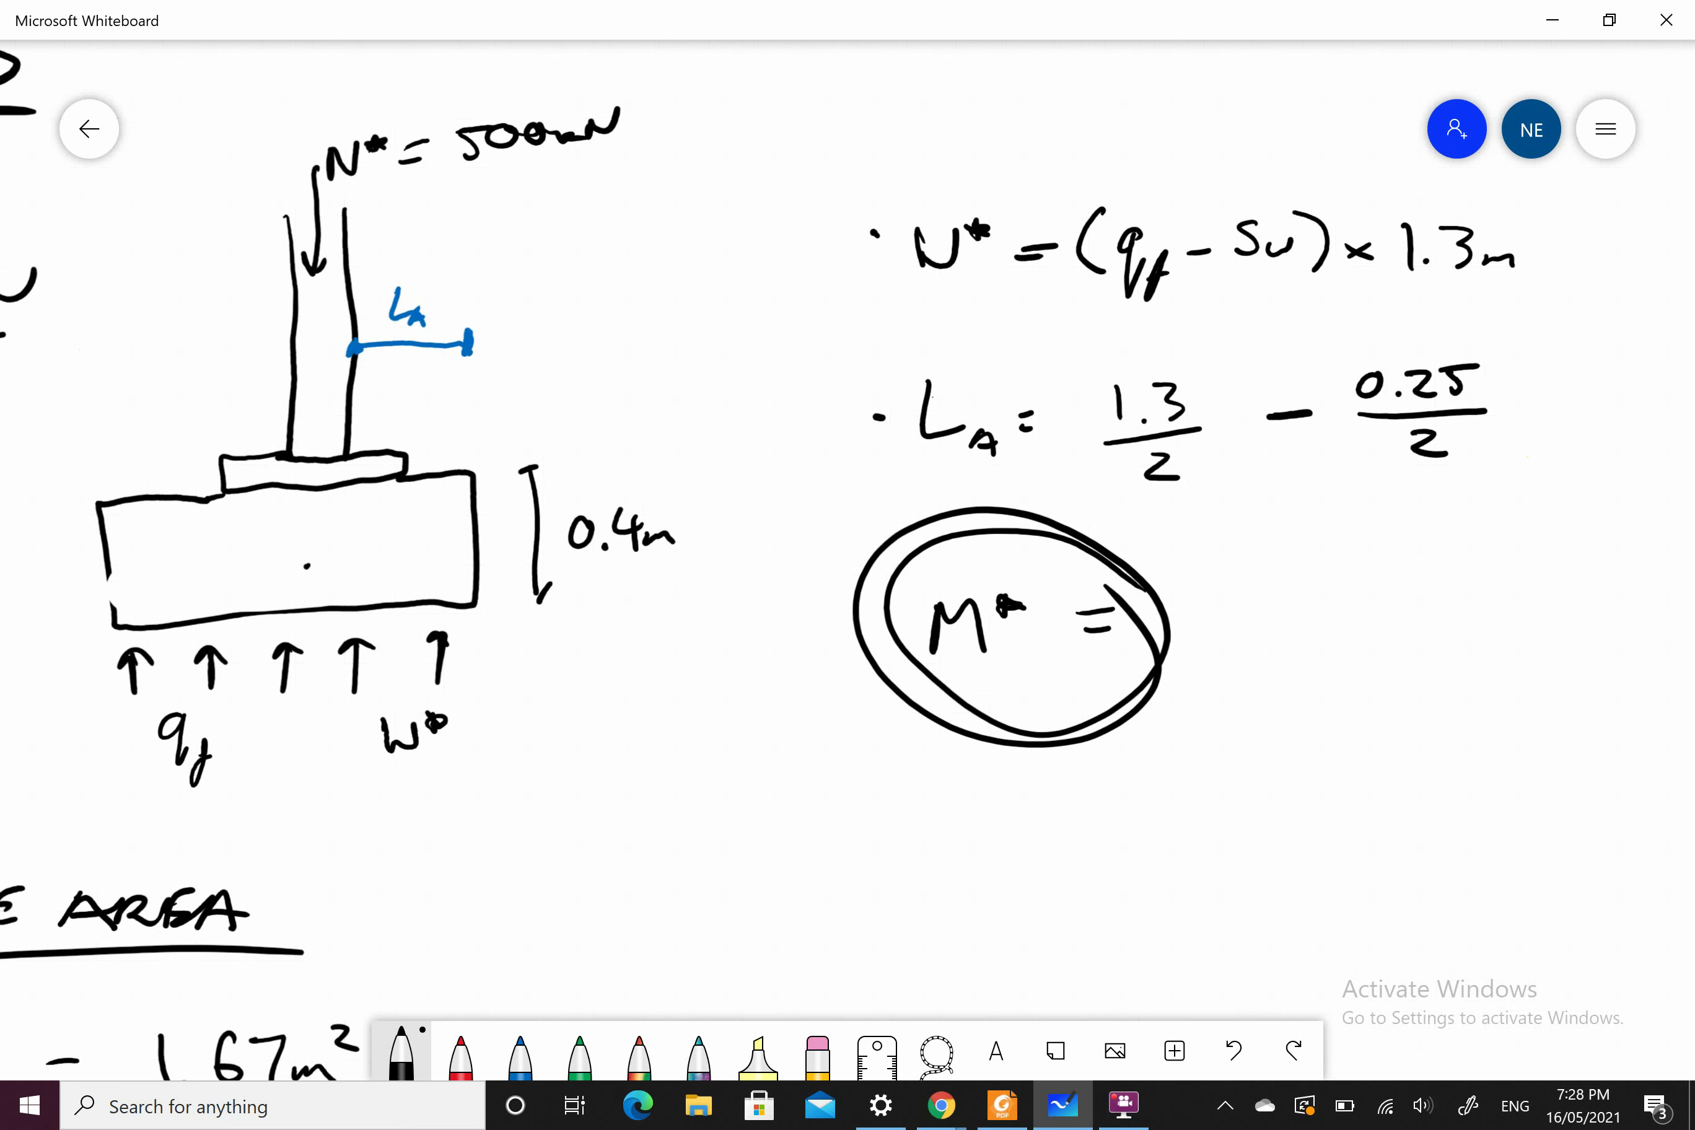
{"action": "scroll", "coordinate": [1526, 455], "scroll_direction": "down", "scroll_amount": 5}
{"action": "scroll", "coordinate": [1527, 455], "scroll_direction": "right", "scroll_amount": 5}
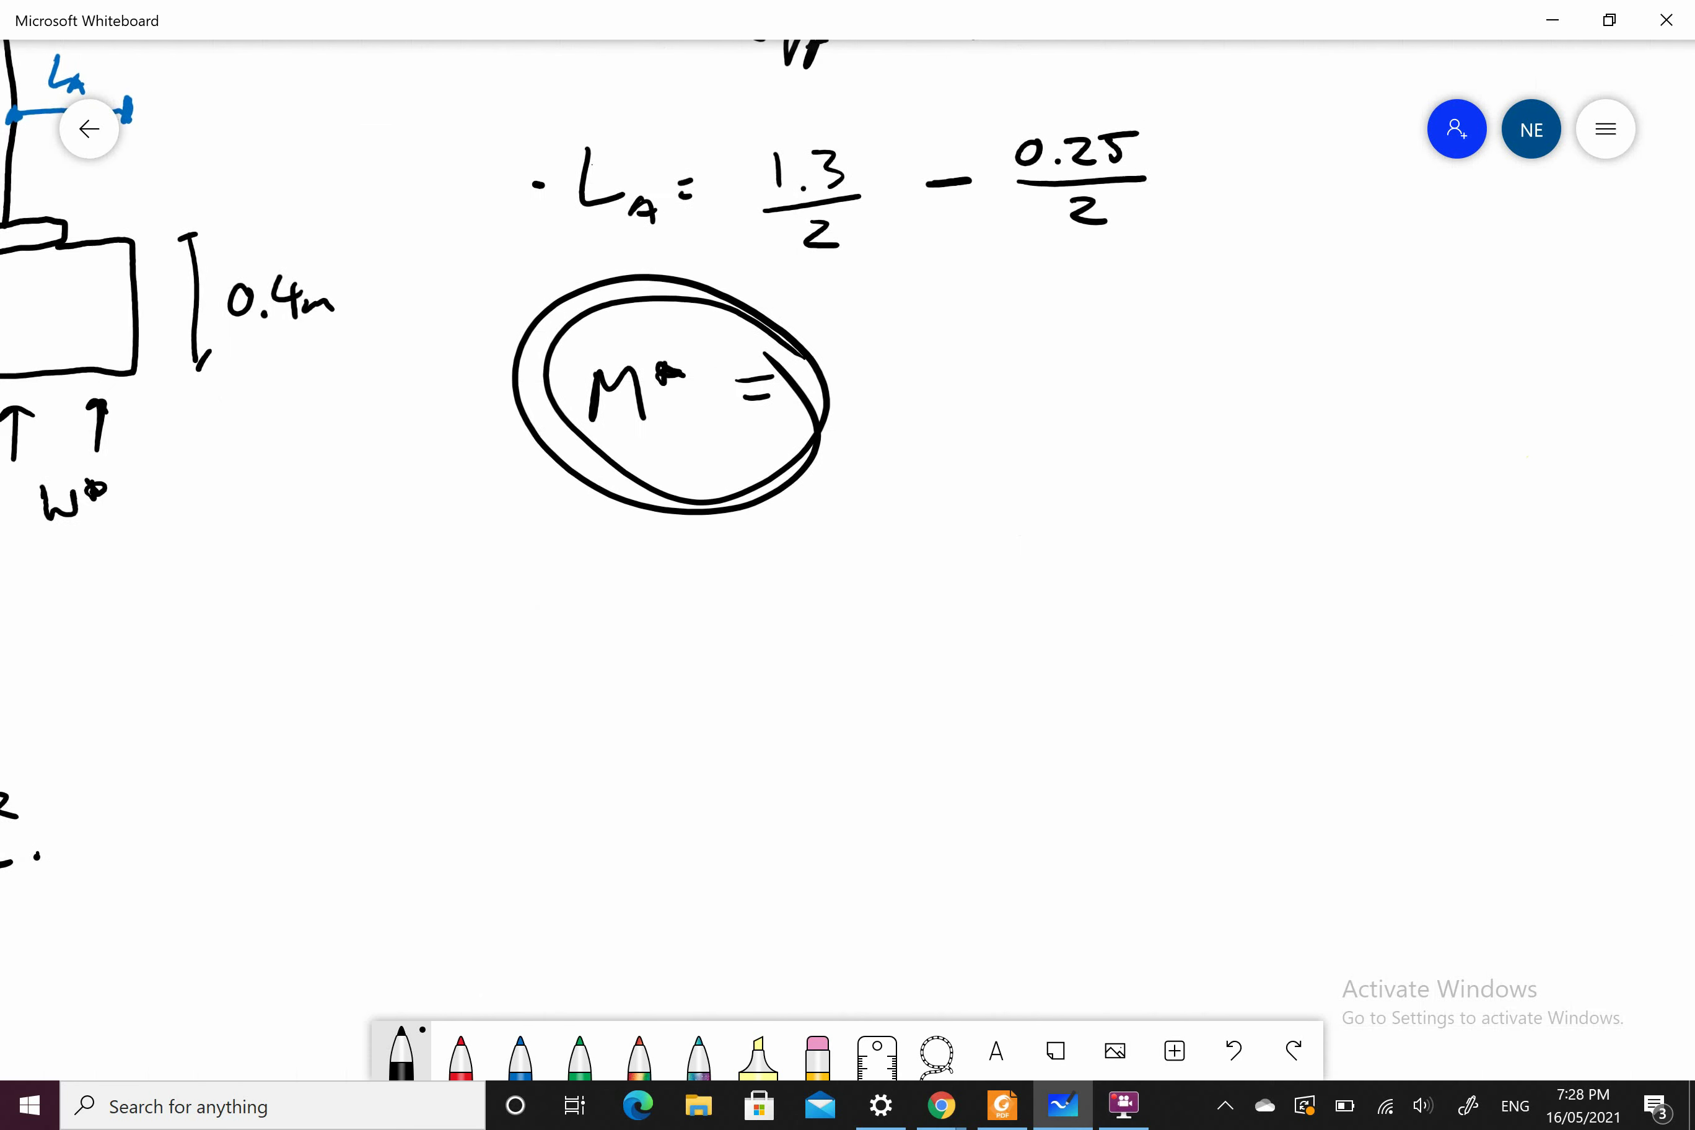
{"action": "scroll", "coordinate": [847, 554], "scroll_direction": "right", "scroll_amount": 3}
{"action": "scroll", "coordinate": [848, 553], "scroll_direction": "left", "scroll_amount": 8}
{"action": "scroll", "coordinate": [847, 554], "scroll_direction": "up", "scroll_amount": 4}
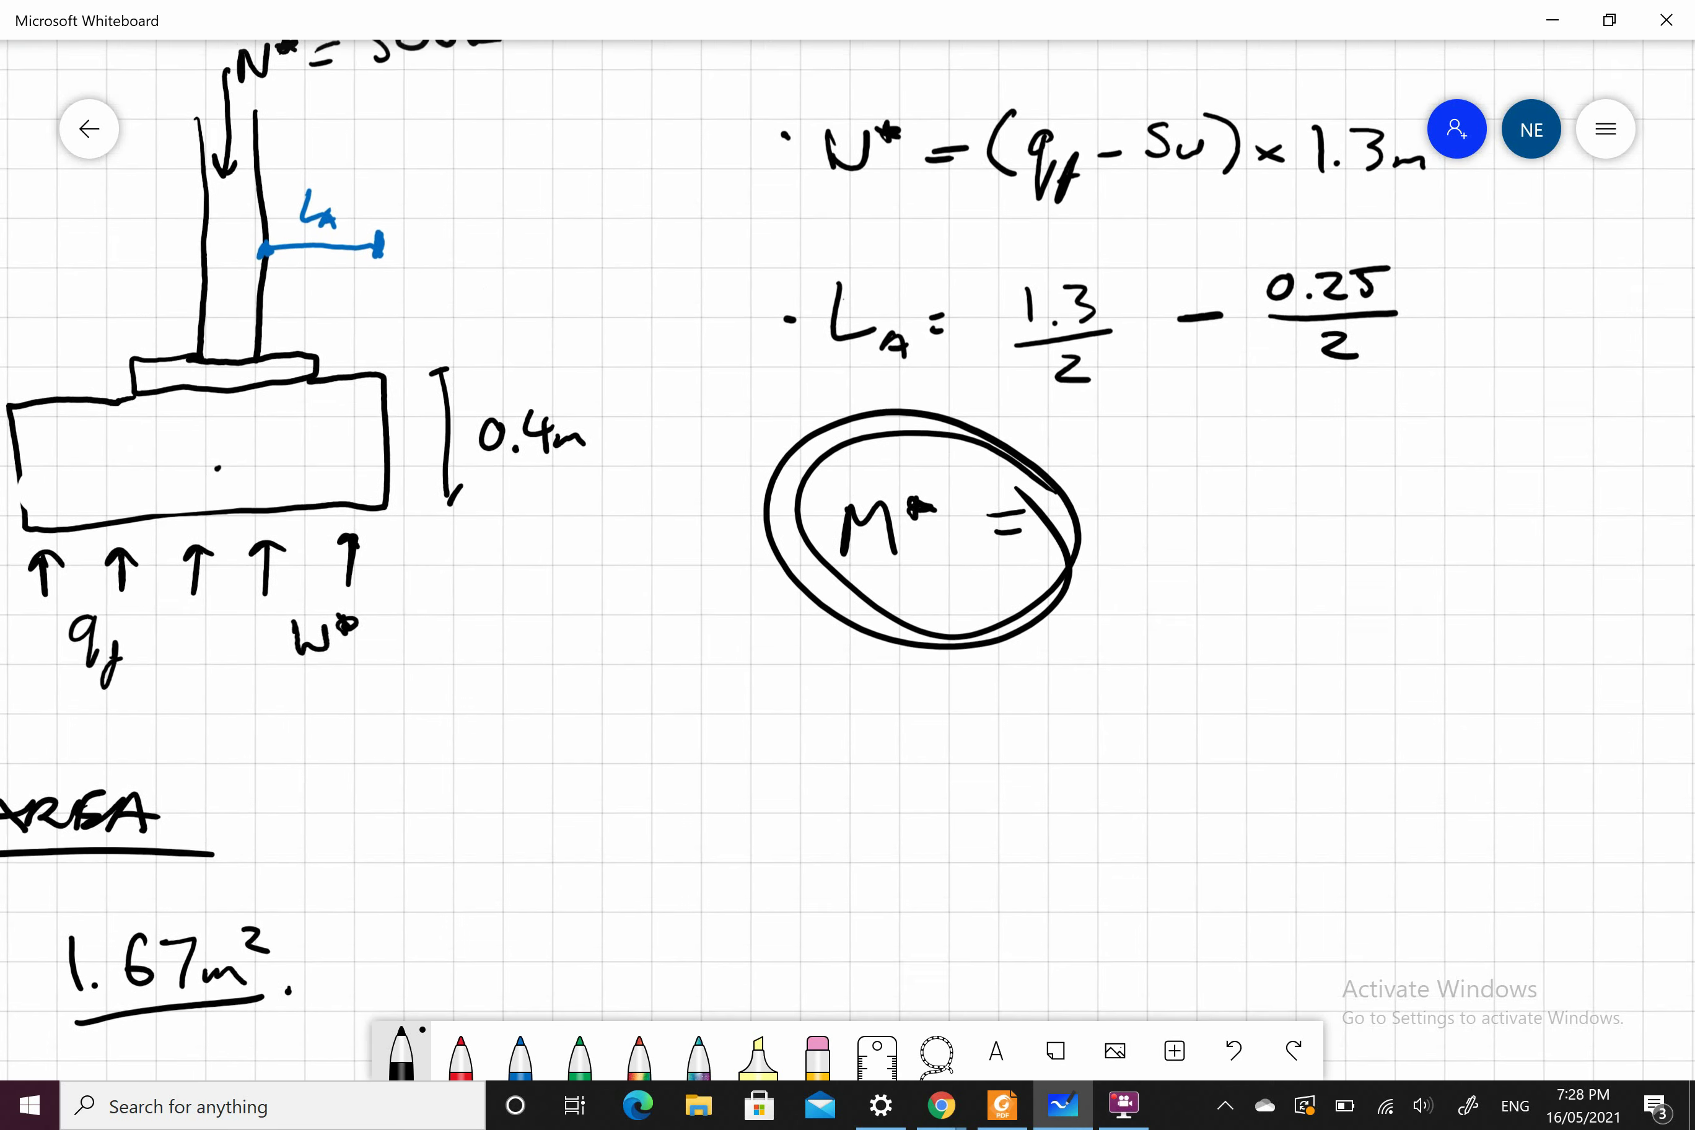
{"action": "scroll", "coordinate": [848, 554], "scroll_direction": "down", "scroll_amount": 5}
{"action": "scroll", "coordinate": [848, 554], "scroll_direction": "right", "scroll_amount": 7}
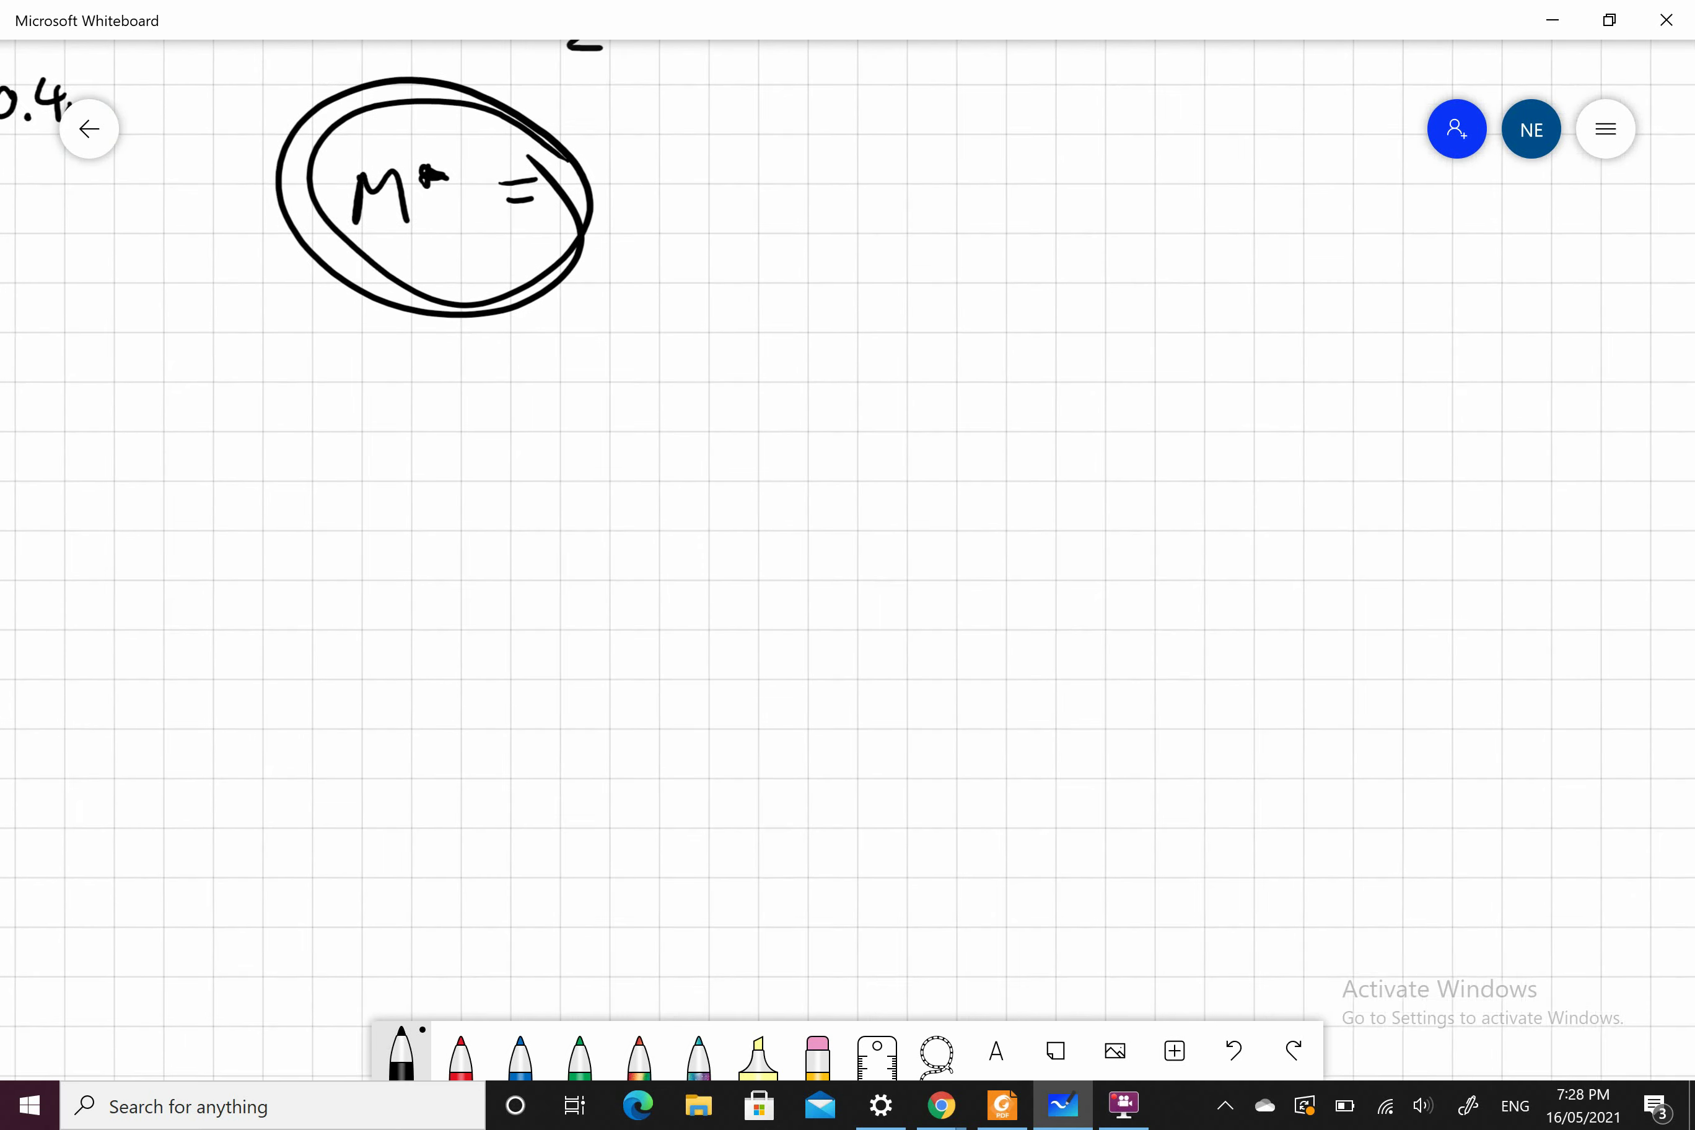
{"action": "scroll", "coordinate": [848, 554], "scroll_direction": "down", "scroll_amount": 2}
{"action": "scroll", "coordinate": [848, 554], "scroll_direction": "right", "scroll_amount": 1}
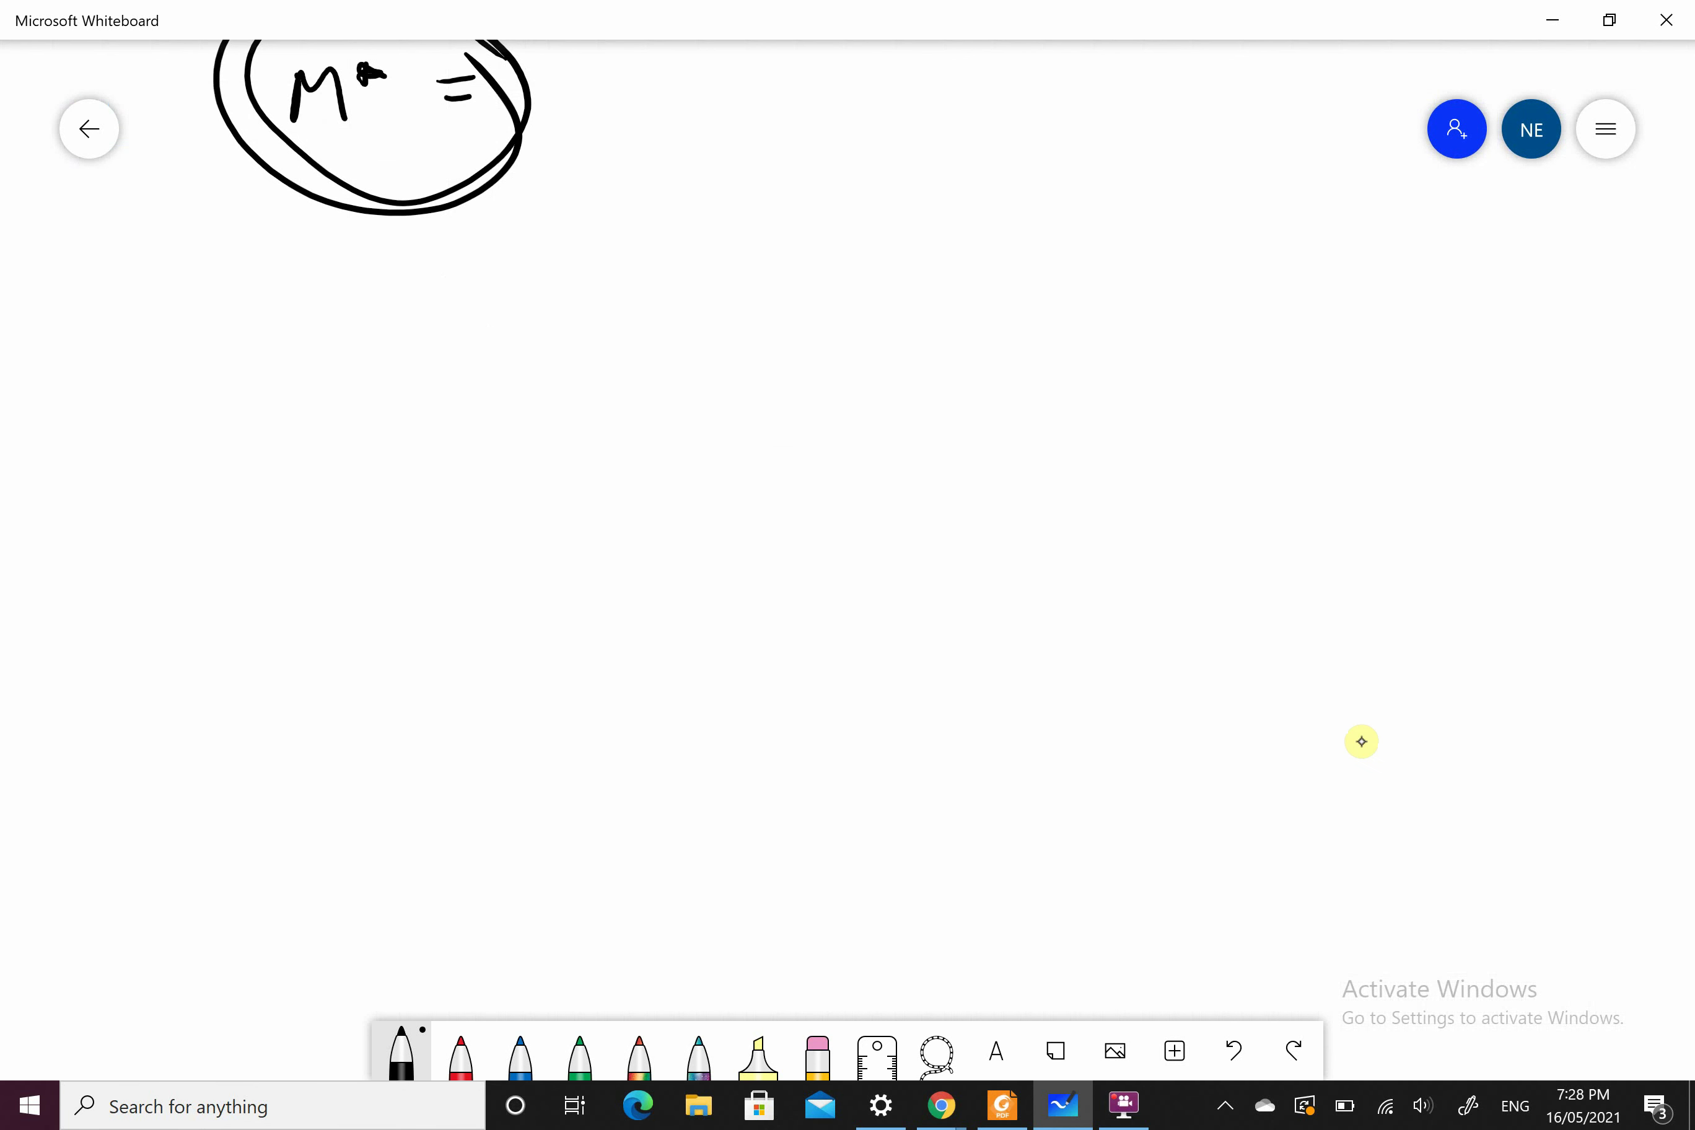
Step: Bring up the AS3600-2009 PDF and scroll to clause 15.4.3 Strength in shear on page 180
{"action": "left_click", "coordinate": [1002, 1106]}
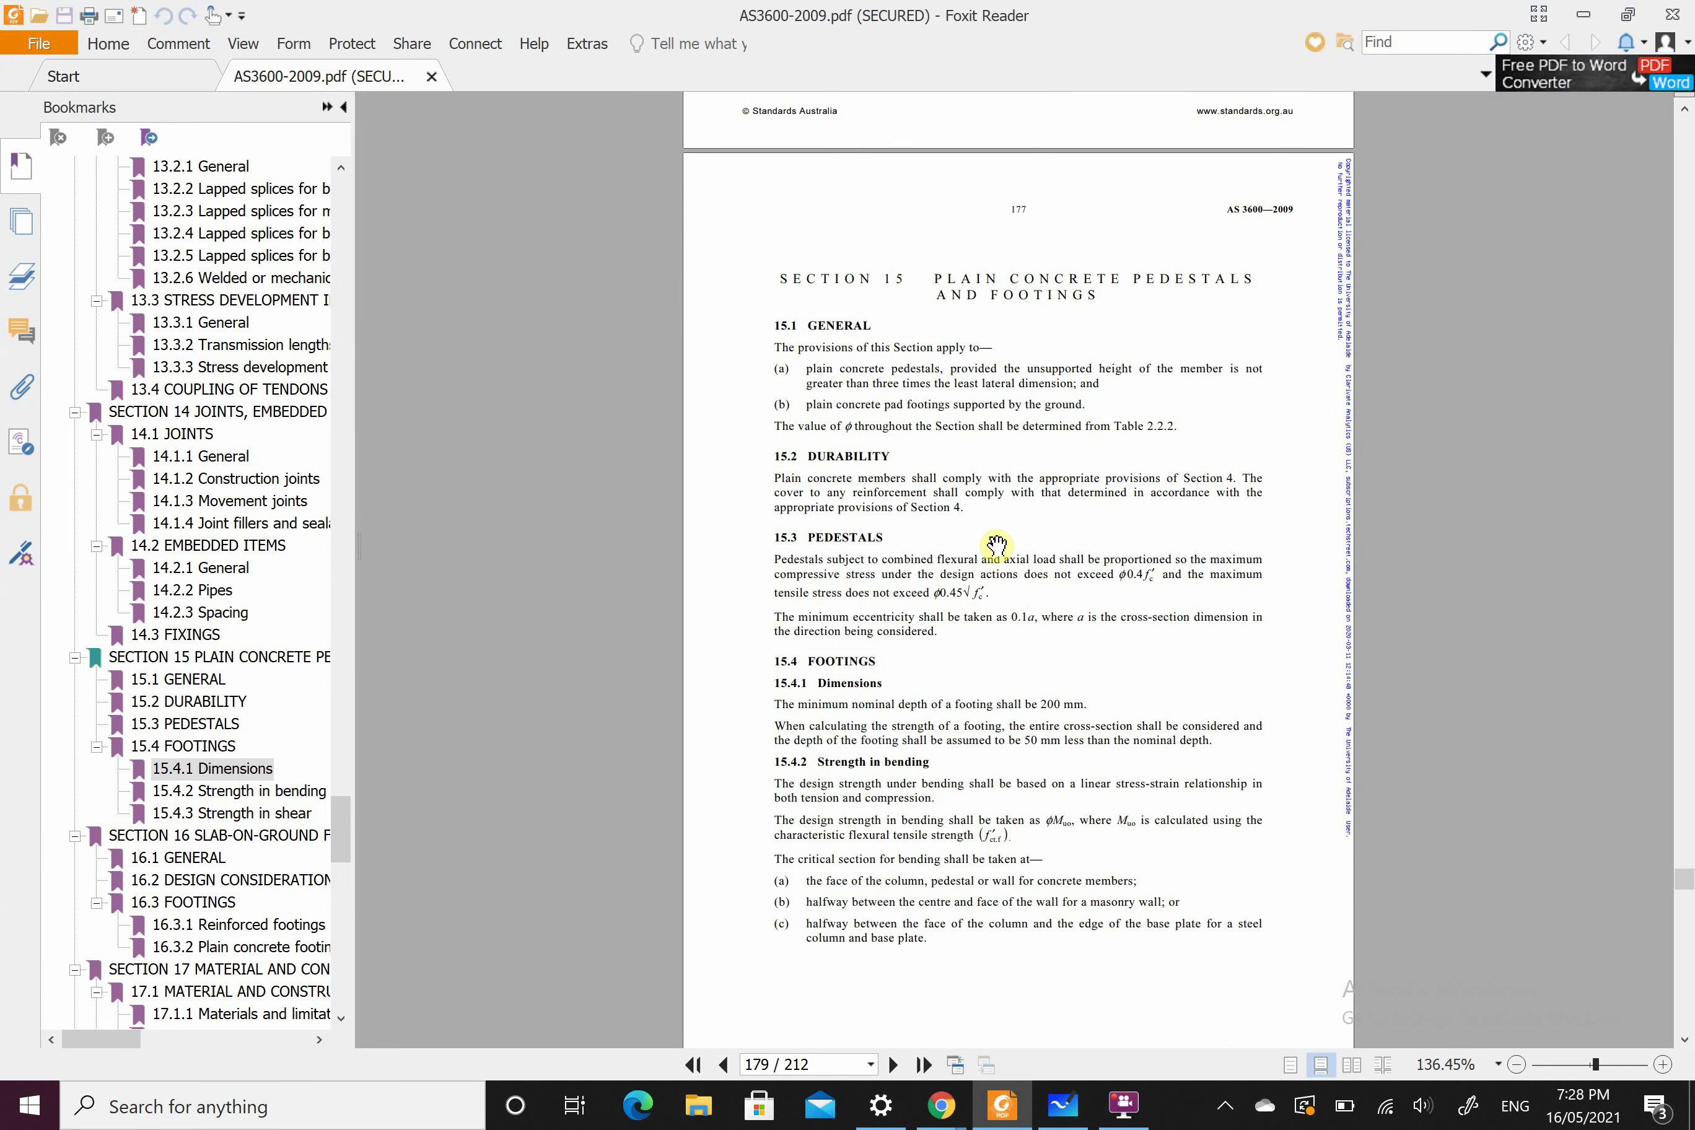
{"action": "scroll", "coordinate": [1045, 618], "scroll_direction": "down", "scroll_amount": 3}
{"action": "scroll", "coordinate": [1044, 618], "scroll_direction": "down", "scroll_amount": 5}
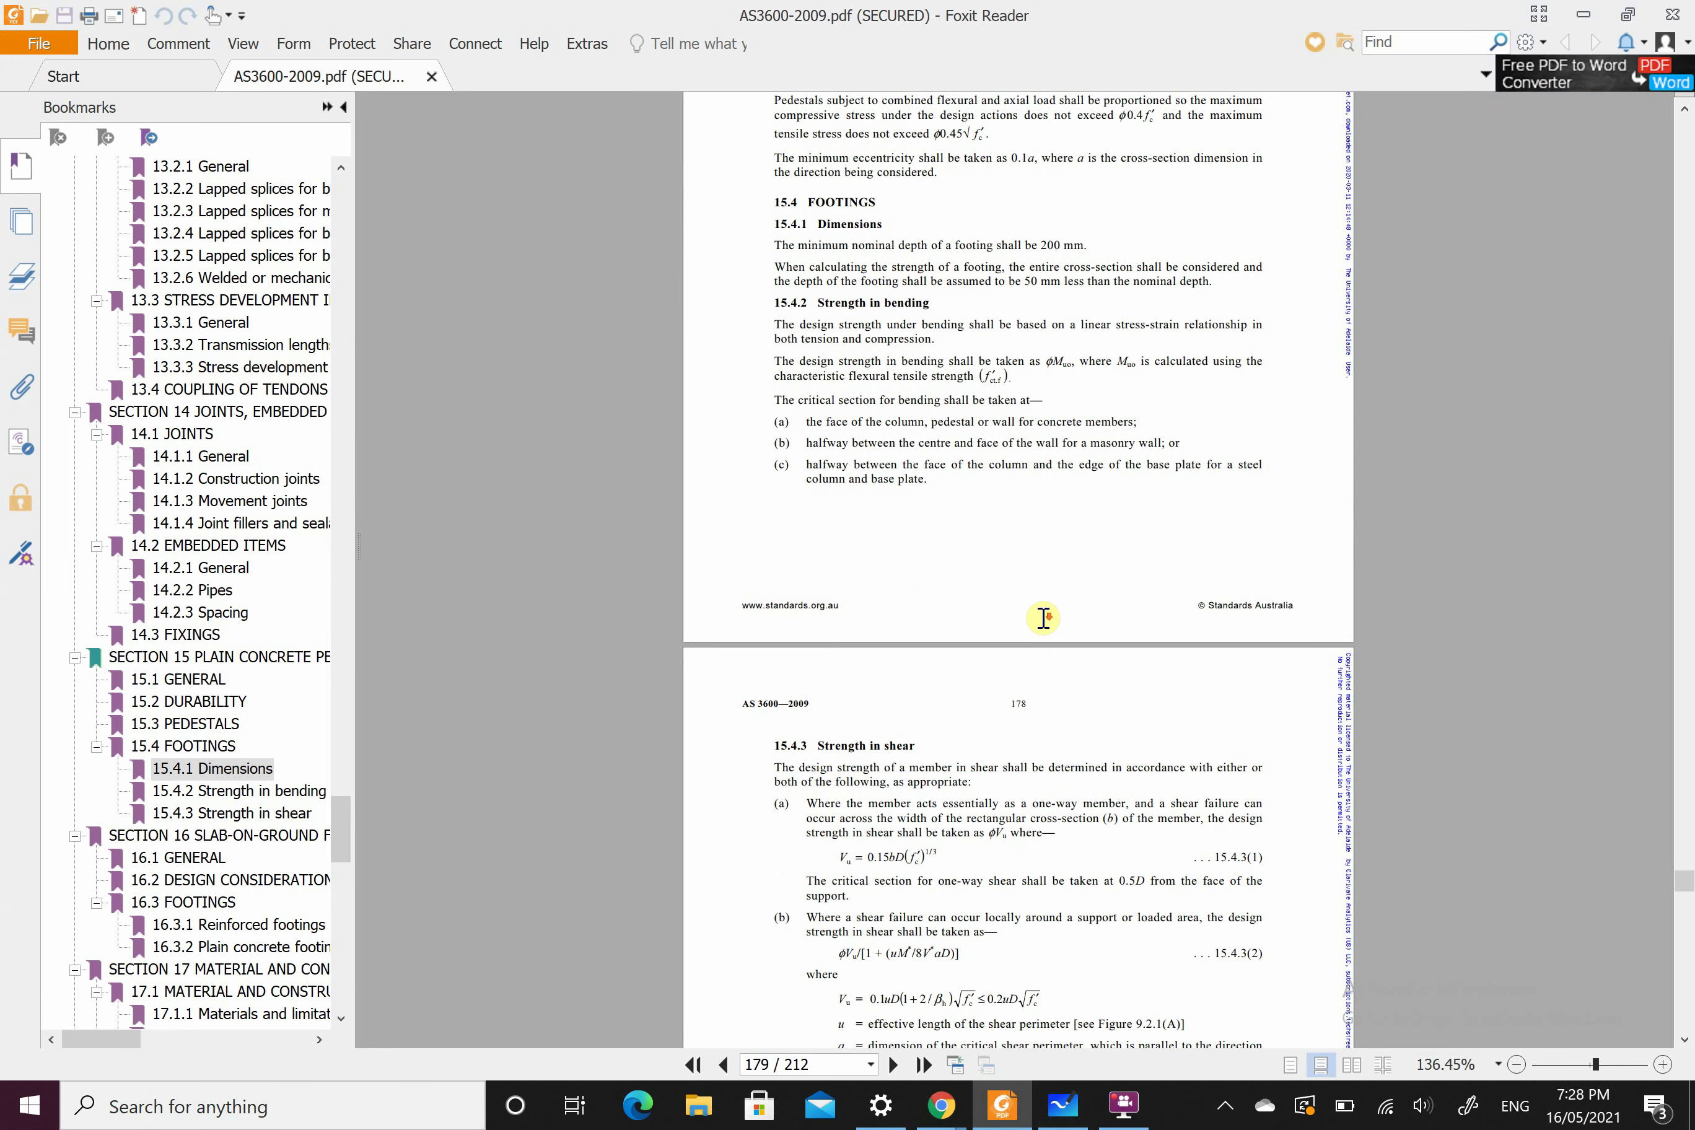
{"action": "scroll", "coordinate": [1043, 619], "scroll_direction": "down", "scroll_amount": 3}
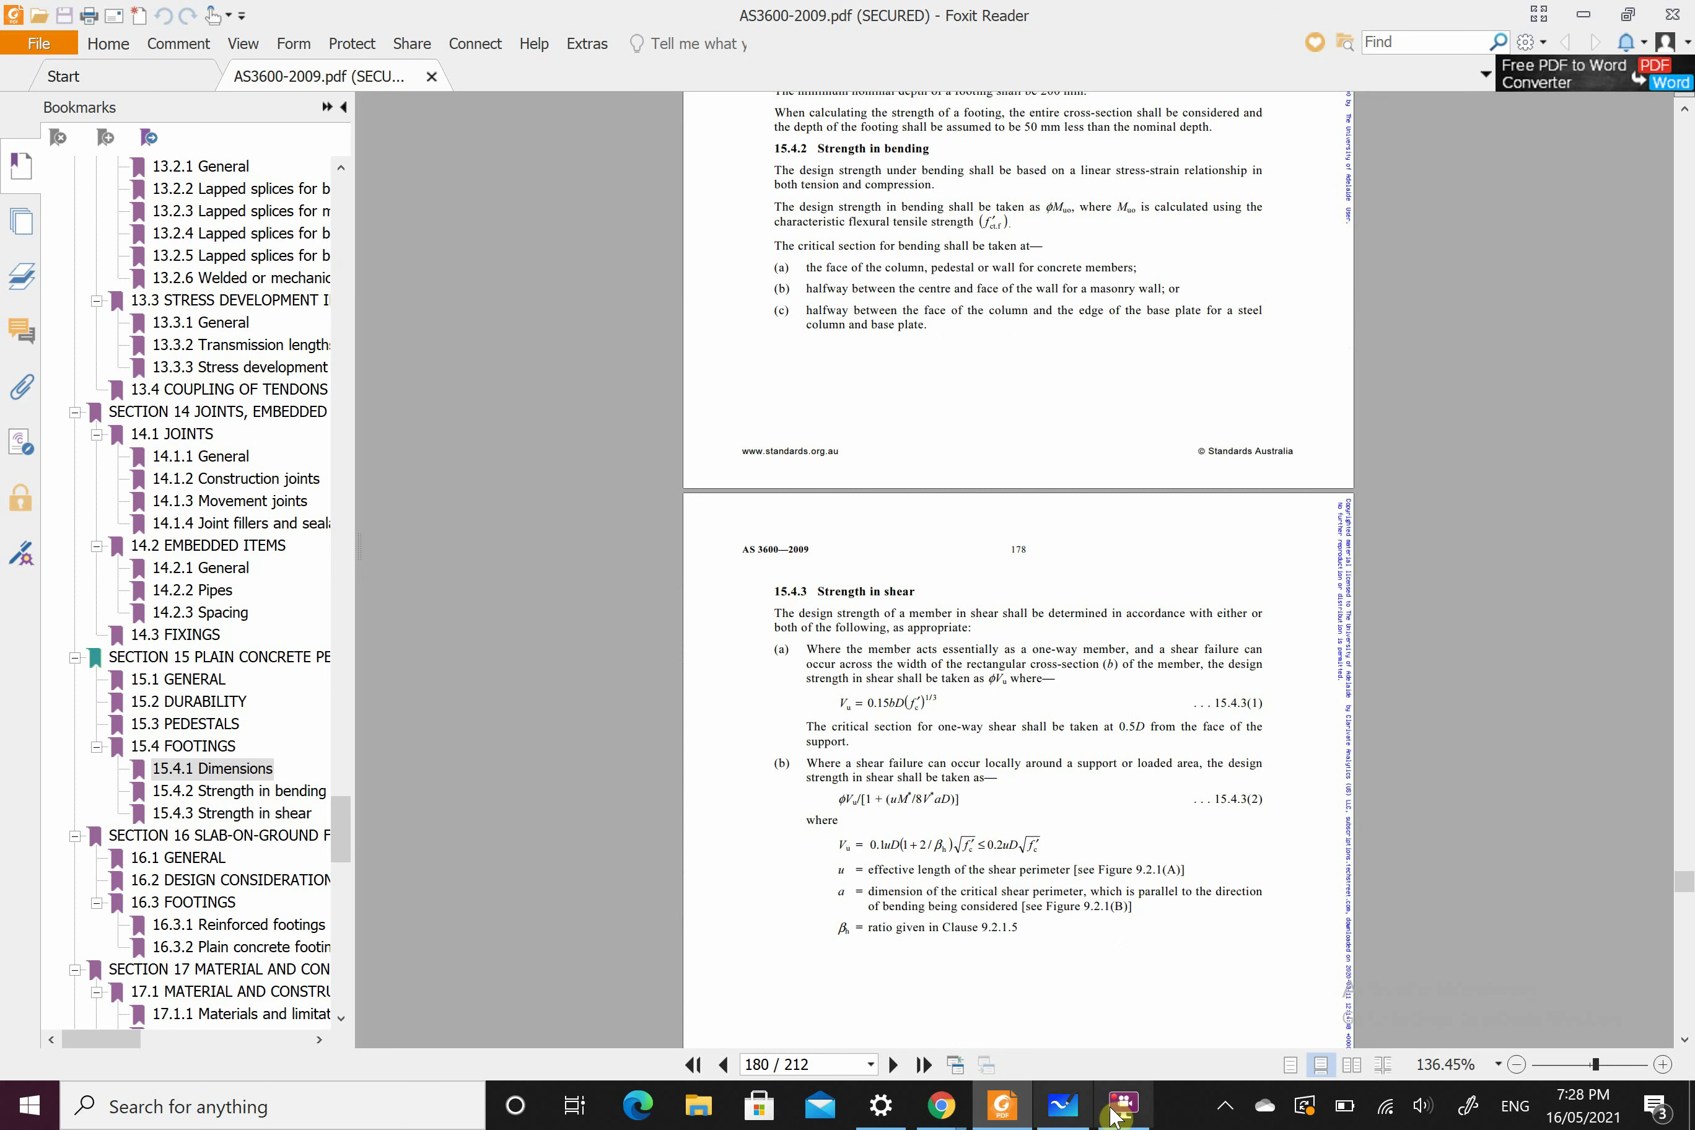
Step: Handwrite the heading SHEAR DESIGN on the whiteboard and underline it
{"action": "left_click", "coordinate": [1063, 1105]}
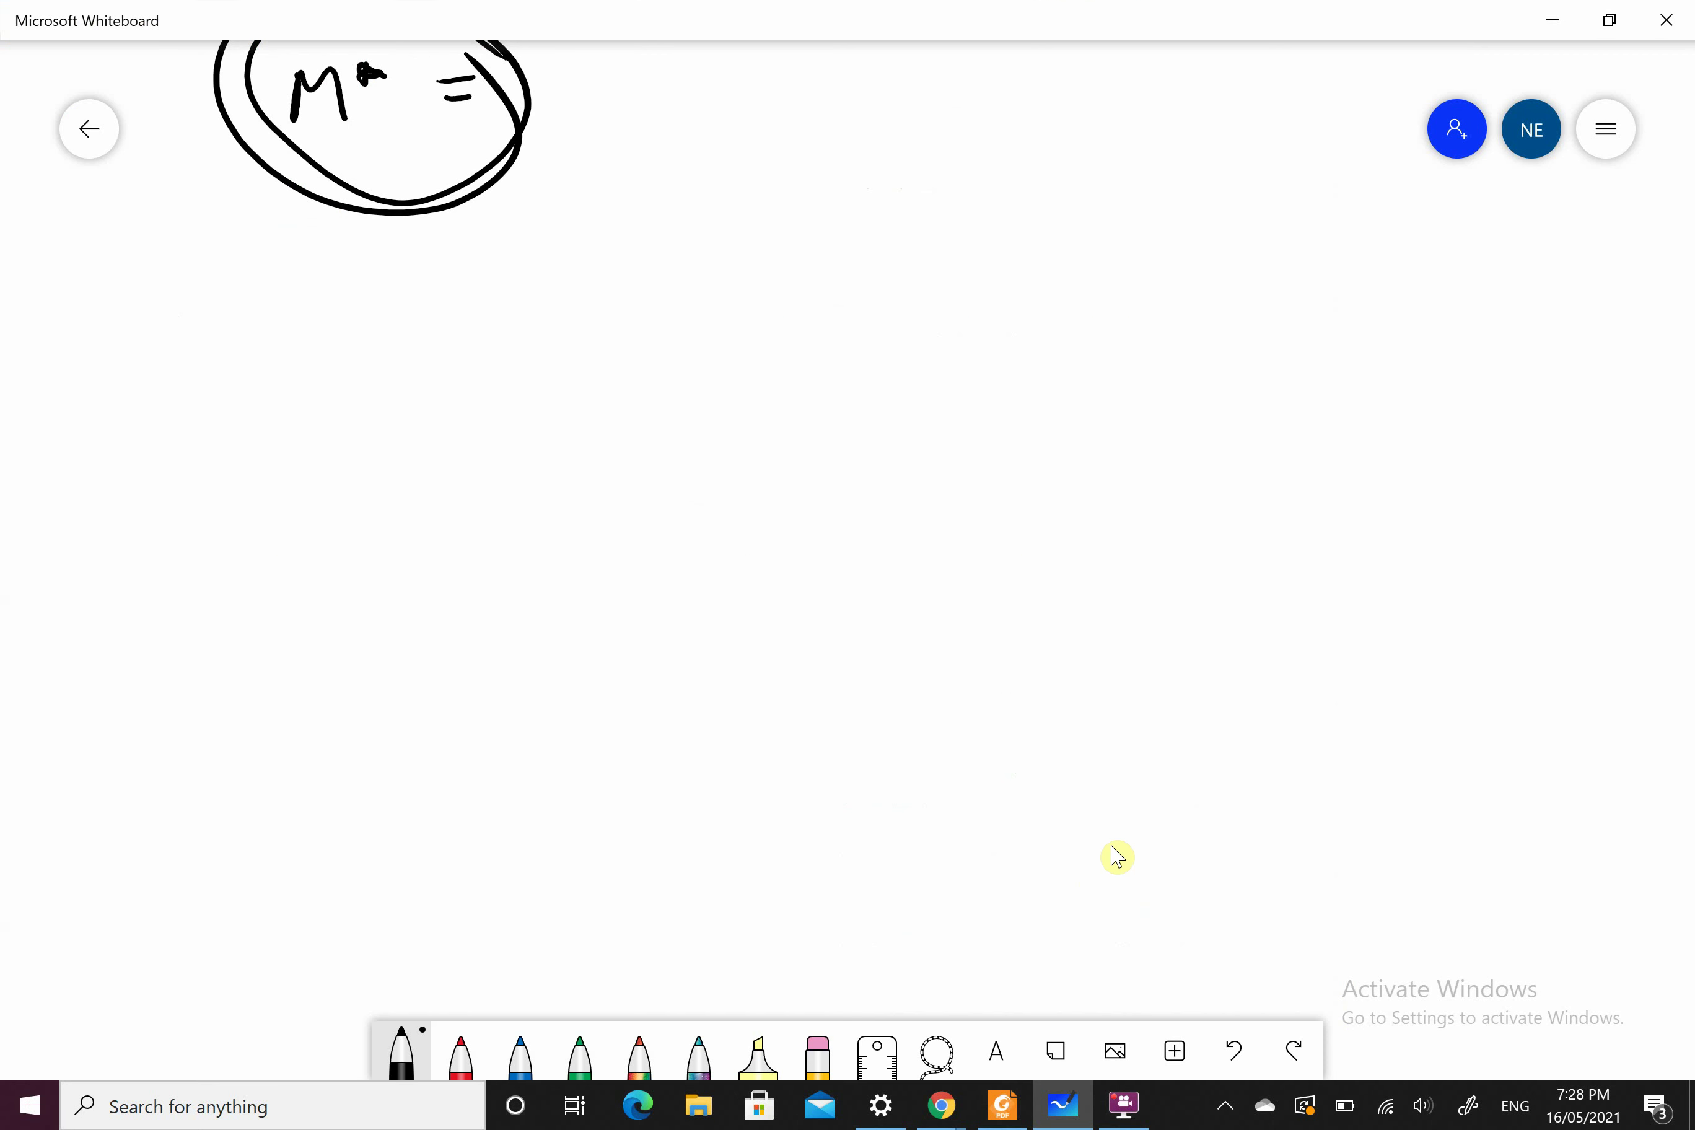
{"action": "mouse_move", "coordinate": [616, 311]}
{"action": "left_mouse_down"}
{"action": "mouse_move", "coordinate": [588, 315]}
{"action": "mouse_move", "coordinate": [593, 350]}
{"action": "left_mouse_up"}
{"action": "mouse_move", "coordinate": [649, 309]}
{"action": "left_mouse_down"}
{"action": "mouse_move", "coordinate": [650, 344]}
{"action": "mouse_move", "coordinate": [677, 344]}
{"action": "left_mouse_up"}
{"action": "mouse_move", "coordinate": [651, 331]}
{"action": "left_mouse_down"}
{"action": "mouse_move", "coordinate": [727, 299]}
{"action": "mouse_move", "coordinate": [720, 319]}
{"action": "left_mouse_up"}
{"action": "mouse_move", "coordinate": [700, 343]}
{"action": "left_mouse_down"}
{"action": "mouse_move", "coordinate": [751, 337]}
{"action": "mouse_move", "coordinate": [754, 303]}
{"action": "left_mouse_up"}
{"action": "mouse_move", "coordinate": [754, 304]}
{"action": "left_mouse_down"}
{"action": "mouse_move", "coordinate": [778, 337]}
{"action": "mouse_move", "coordinate": [765, 329]}
{"action": "left_mouse_up"}
{"action": "mouse_move", "coordinate": [782, 338]}
{"action": "left_mouse_down"}
{"action": "mouse_move", "coordinate": [785, 302]}
{"action": "mouse_move", "coordinate": [788, 325]}
{"action": "left_mouse_up"}
{"action": "left_click_drag", "start_coordinate": [787, 326], "coordinate": [814, 336]}
{"action": "left_click_drag", "start_coordinate": [914, 303], "coordinate": [913, 343]}
{"action": "mouse_move", "coordinate": [910, 299]}
{"action": "left_mouse_down"}
{"action": "mouse_move", "coordinate": [942, 310]}
{"action": "mouse_move", "coordinate": [917, 339]}
{"action": "left_mouse_up"}
{"action": "mouse_move", "coordinate": [953, 303]}
{"action": "left_mouse_down"}
{"action": "mouse_move", "coordinate": [954, 334]}
{"action": "mouse_move", "coordinate": [984, 289]}
{"action": "left_mouse_up"}
{"action": "left_click_drag", "start_coordinate": [957, 317], "coordinate": [1020, 325]}
{"action": "mouse_move", "coordinate": [1064, 286]}
{"action": "left_mouse_down"}
{"action": "mouse_move", "coordinate": [1081, 309]}
{"action": "mouse_move", "coordinate": [1122, 286]}
{"action": "left_mouse_up"}
{"action": "left_click_drag", "start_coordinate": [617, 382], "coordinate": [1099, 339]}
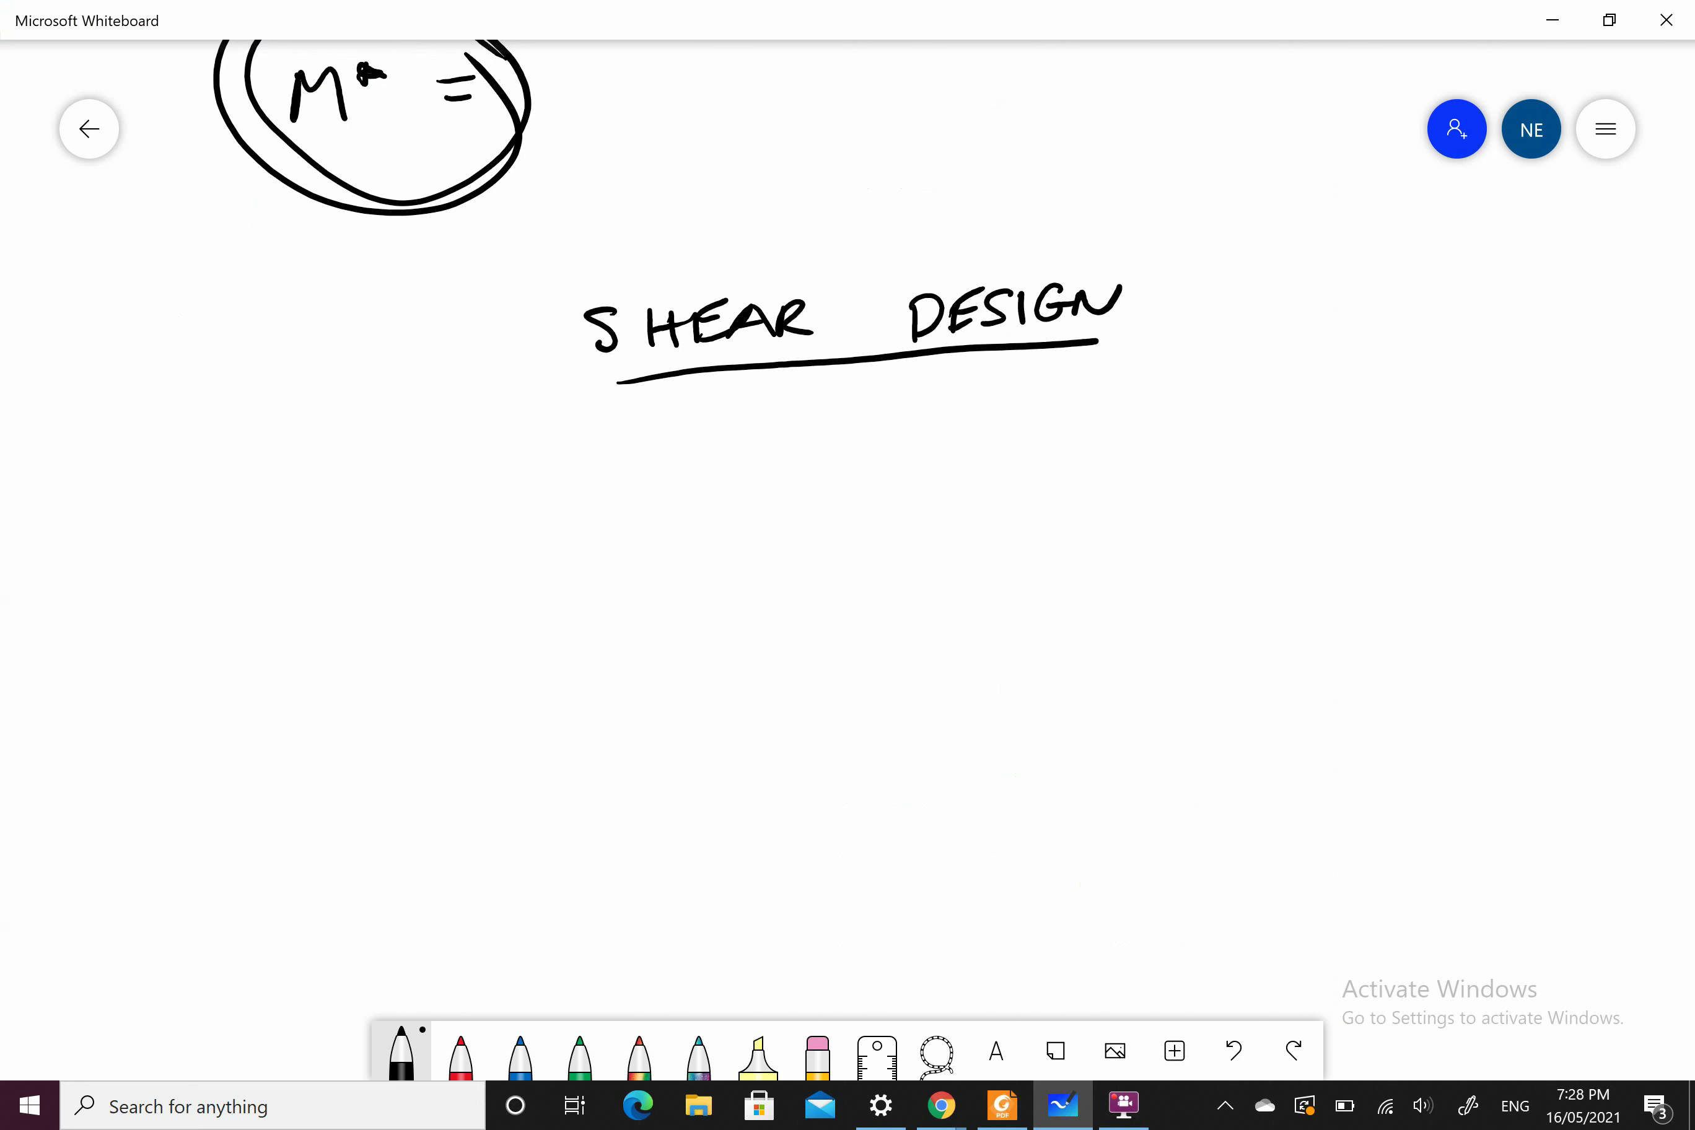
Step: Write the clause reference 15.4.3 to the right of the heading
{"action": "right_click_drag", "start_coordinate": [1565, 819], "coordinate": [1117, 856]}
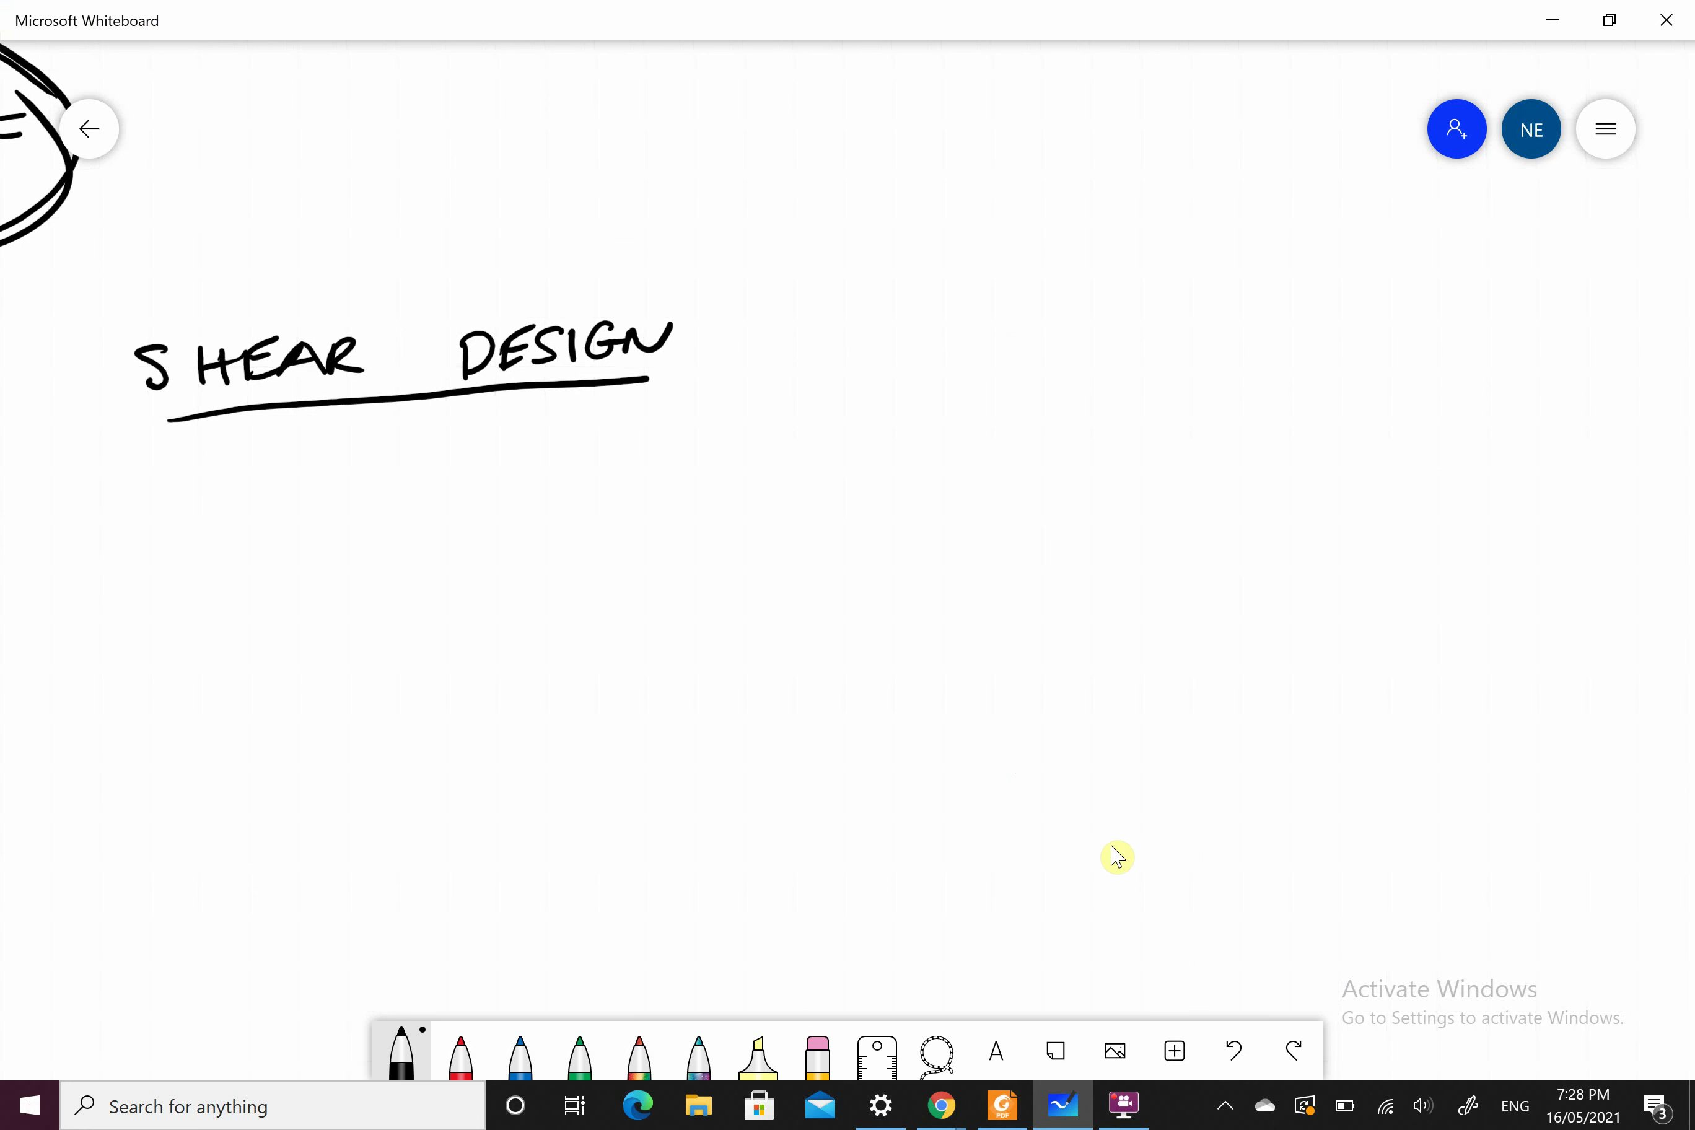
{"action": "mouse_move", "coordinate": [848, 313]}
{"action": "left_mouse_down"}
{"action": "mouse_move", "coordinate": [857, 354]}
{"action": "mouse_move", "coordinate": [876, 351]}
{"action": "left_mouse_up"}
{"action": "mouse_move", "coordinate": [876, 315]}
{"action": "left_mouse_down"}
{"action": "mouse_move", "coordinate": [910, 304]}
{"action": "mouse_move", "coordinate": [986, 330]}
{"action": "mouse_move", "coordinate": [986, 351]}
{"action": "mouse_move", "coordinate": [1027, 339]}
{"action": "left_mouse_up"}
{"action": "left_click", "coordinate": [1009, 347]}
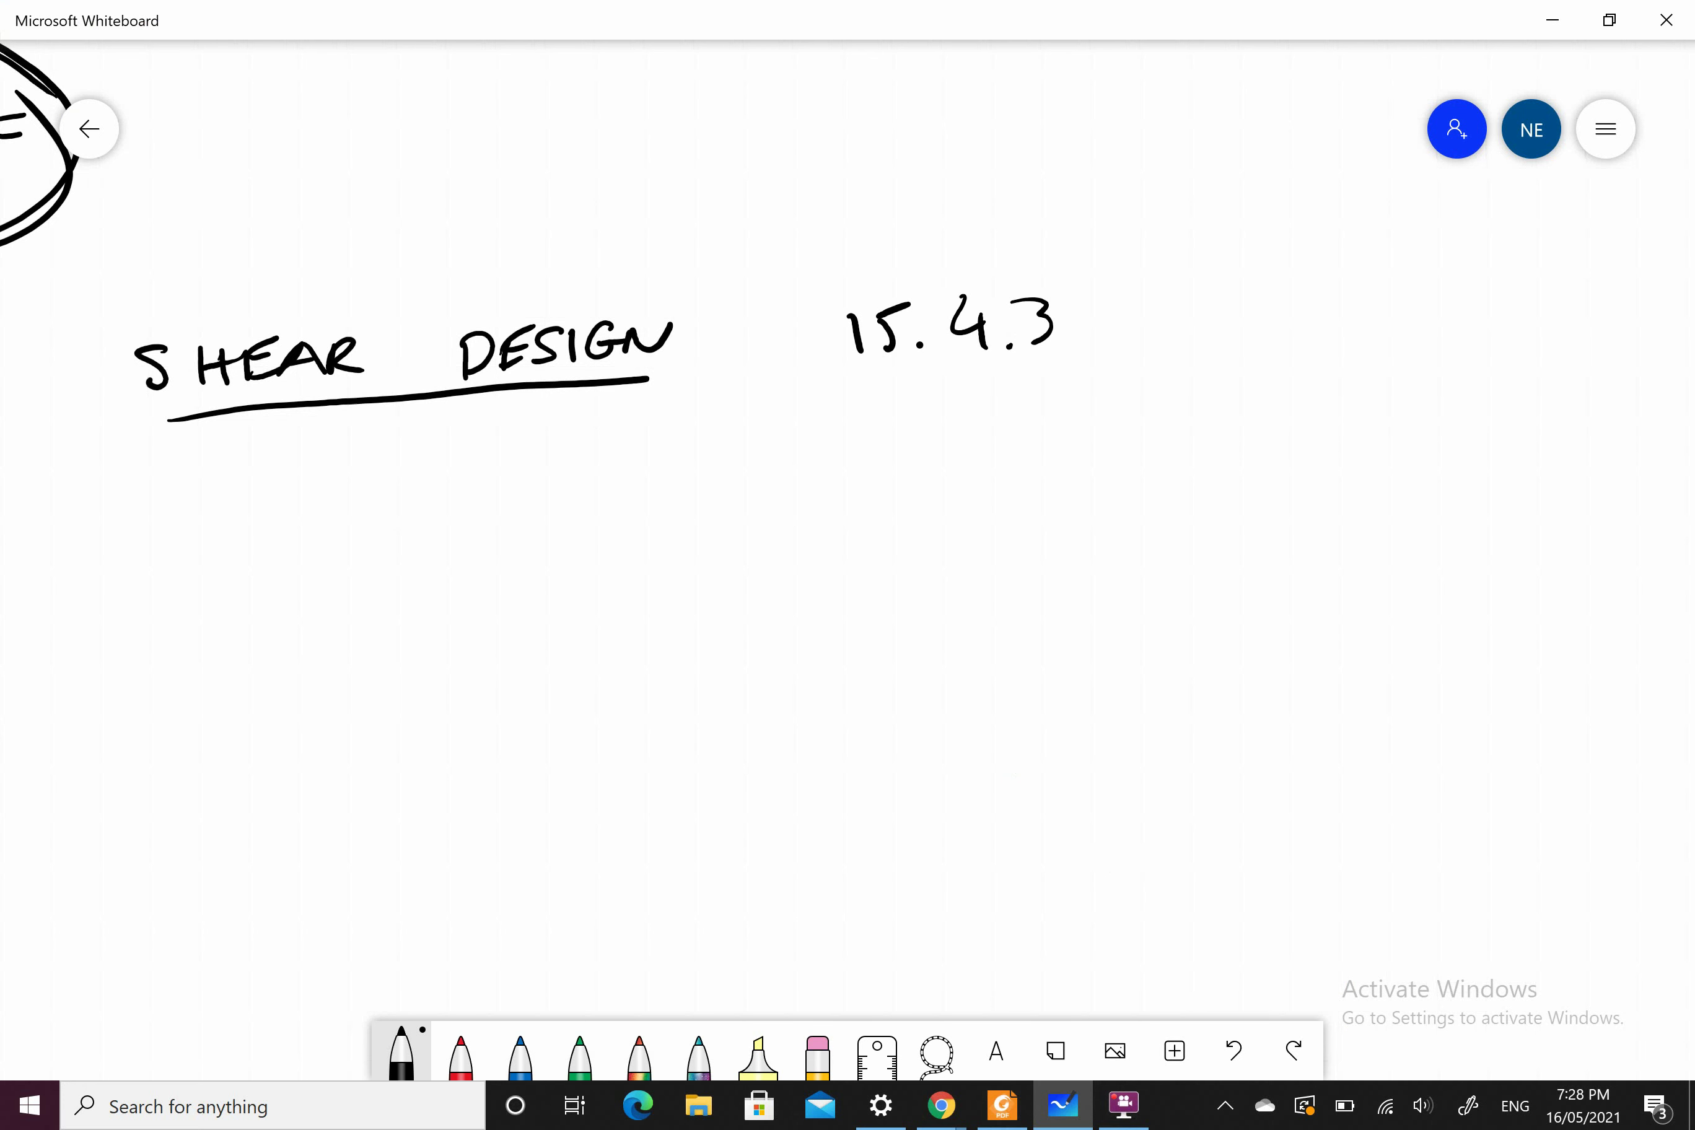
{"action": "right_click_drag", "start_coordinate": [875, 583], "coordinate": [968, 518]}
Step: Read clause 15.4.3 at 200% zoom in the AS3600 PDF, then go back to Whiteboard
{"action": "left_click", "coordinate": [1002, 1105]}
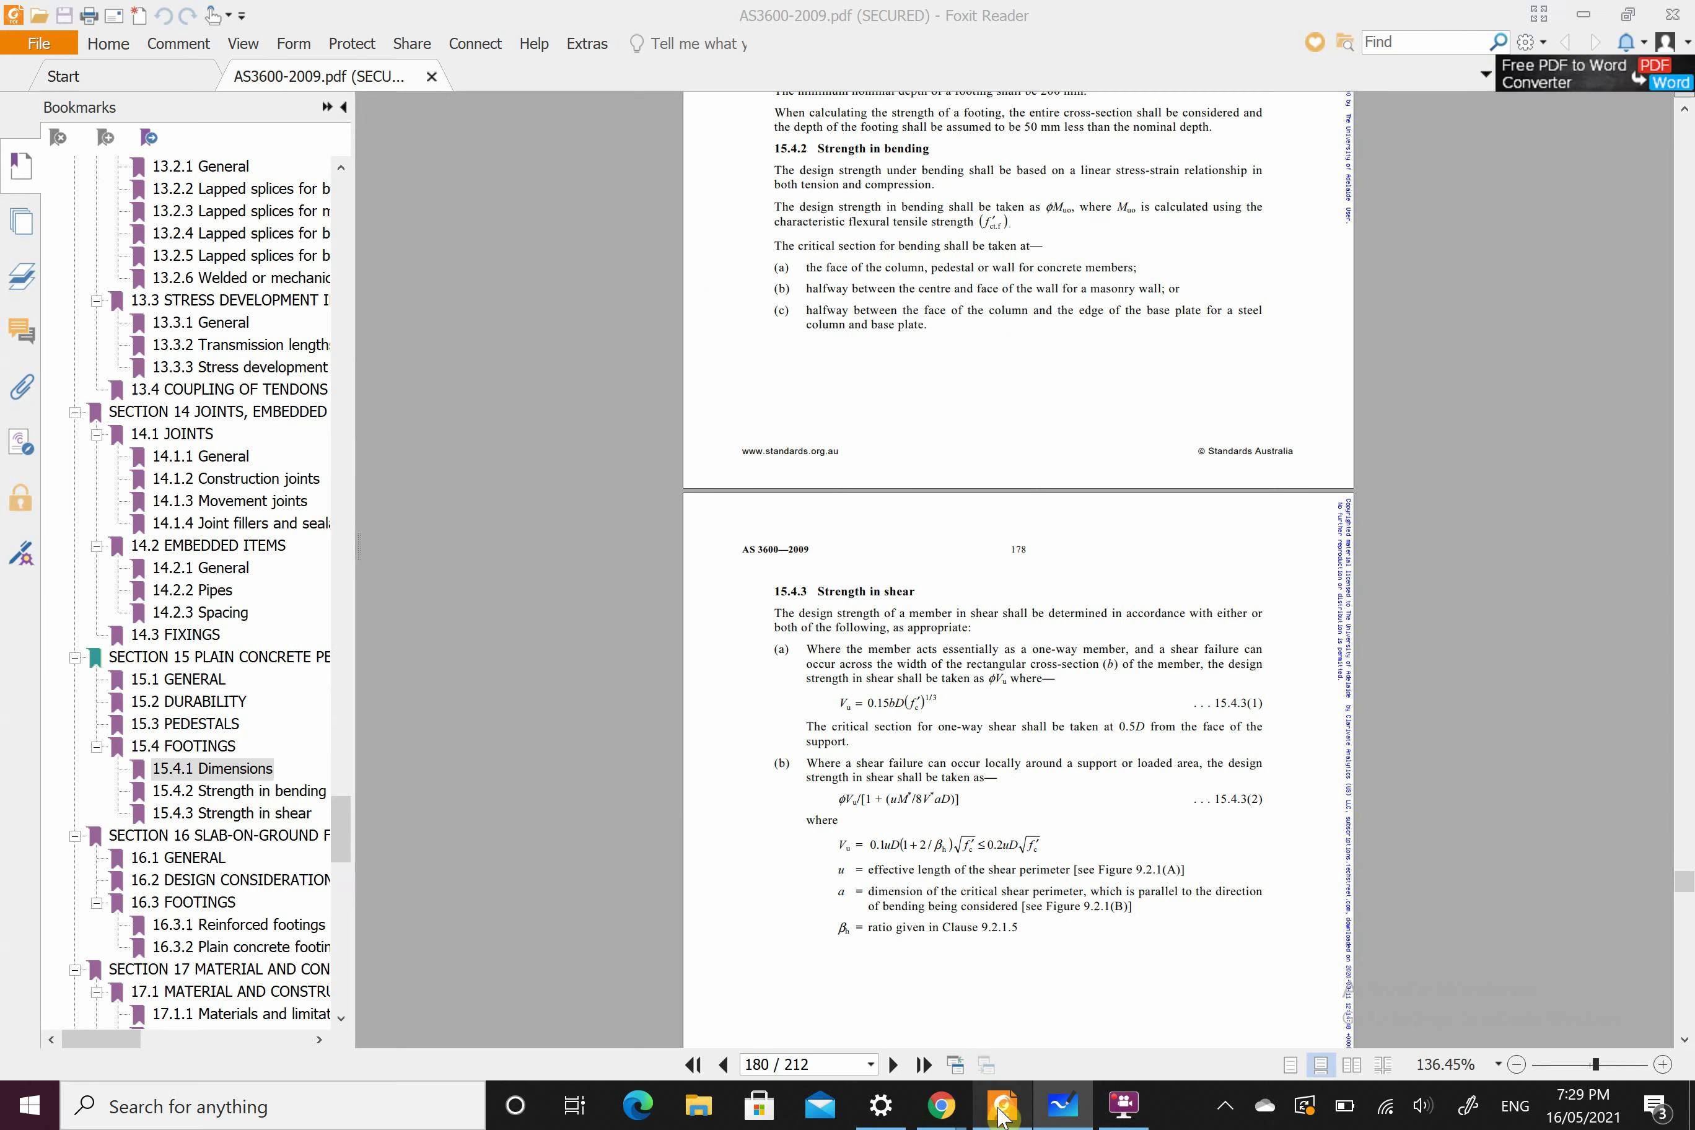
{"action": "scroll", "coordinate": [1018, 569], "scroll_direction": "down", "scroll_amount": 3}
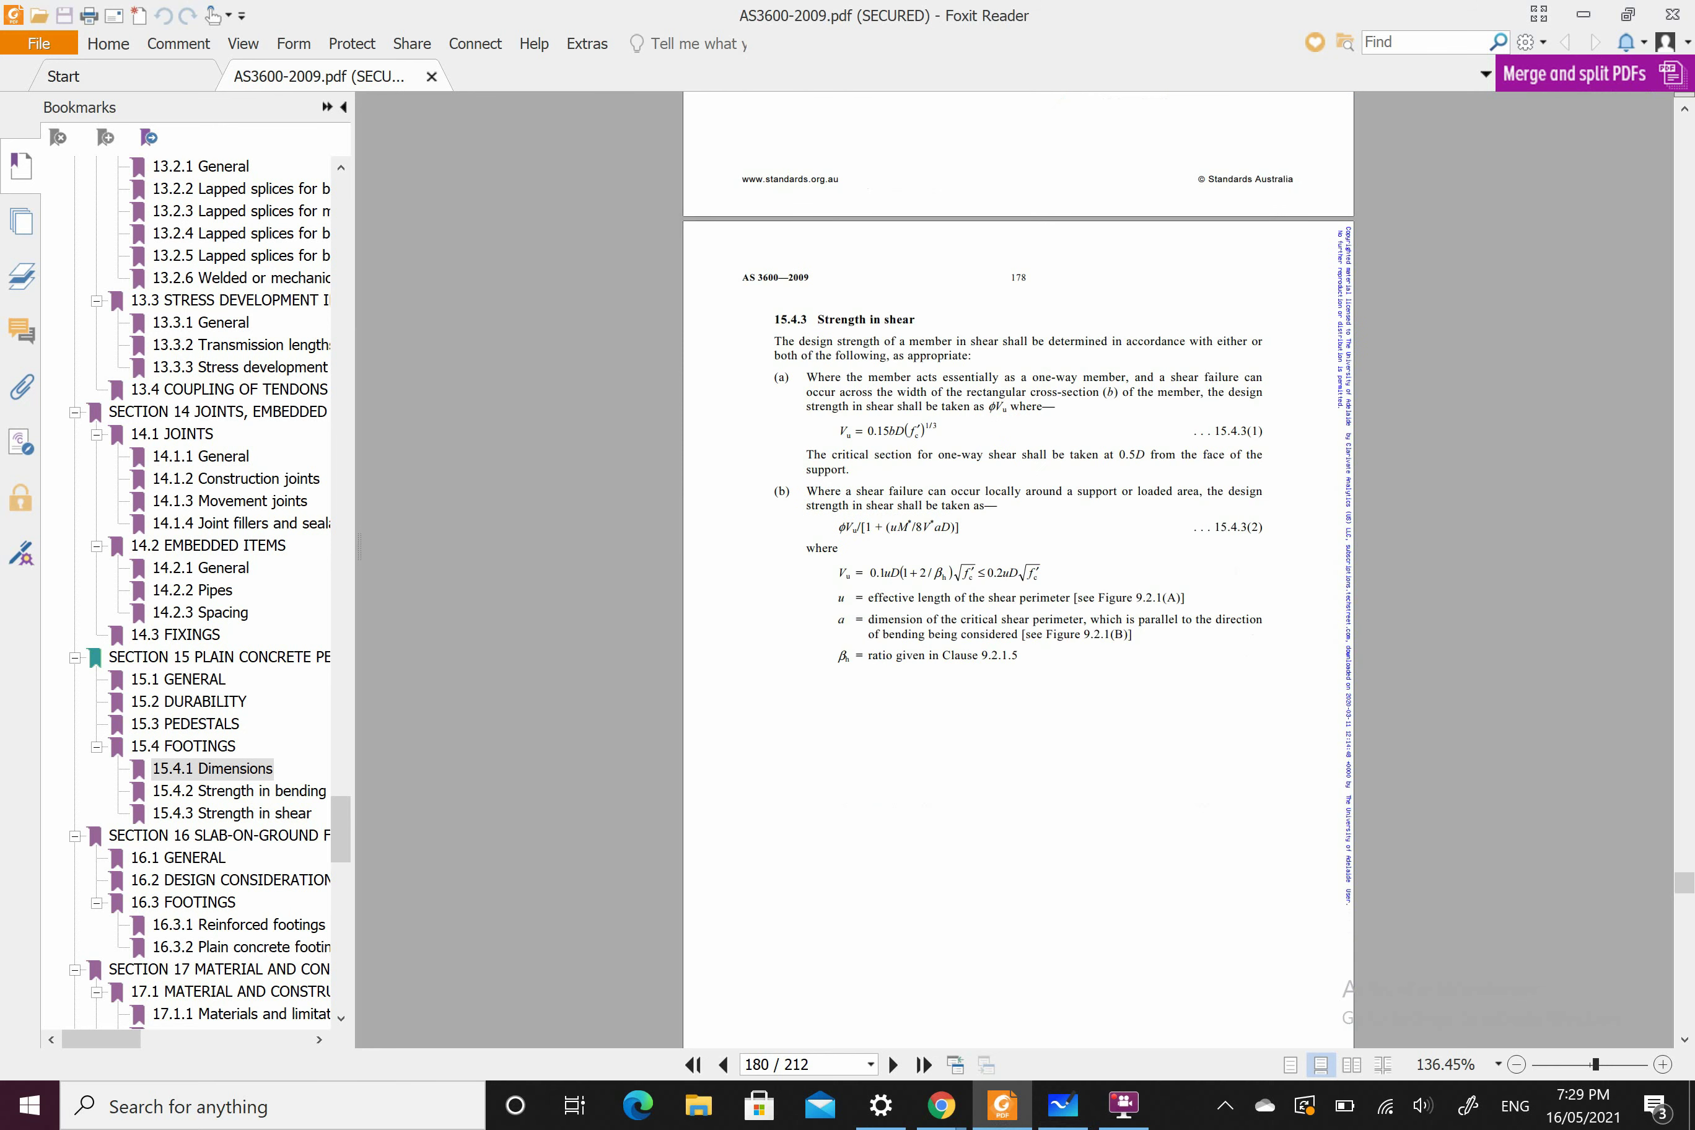
{"action": "scroll", "coordinate": [1018, 554], "scroll_direction": "up", "scroll_amount": 2, "text": "ctrl"}
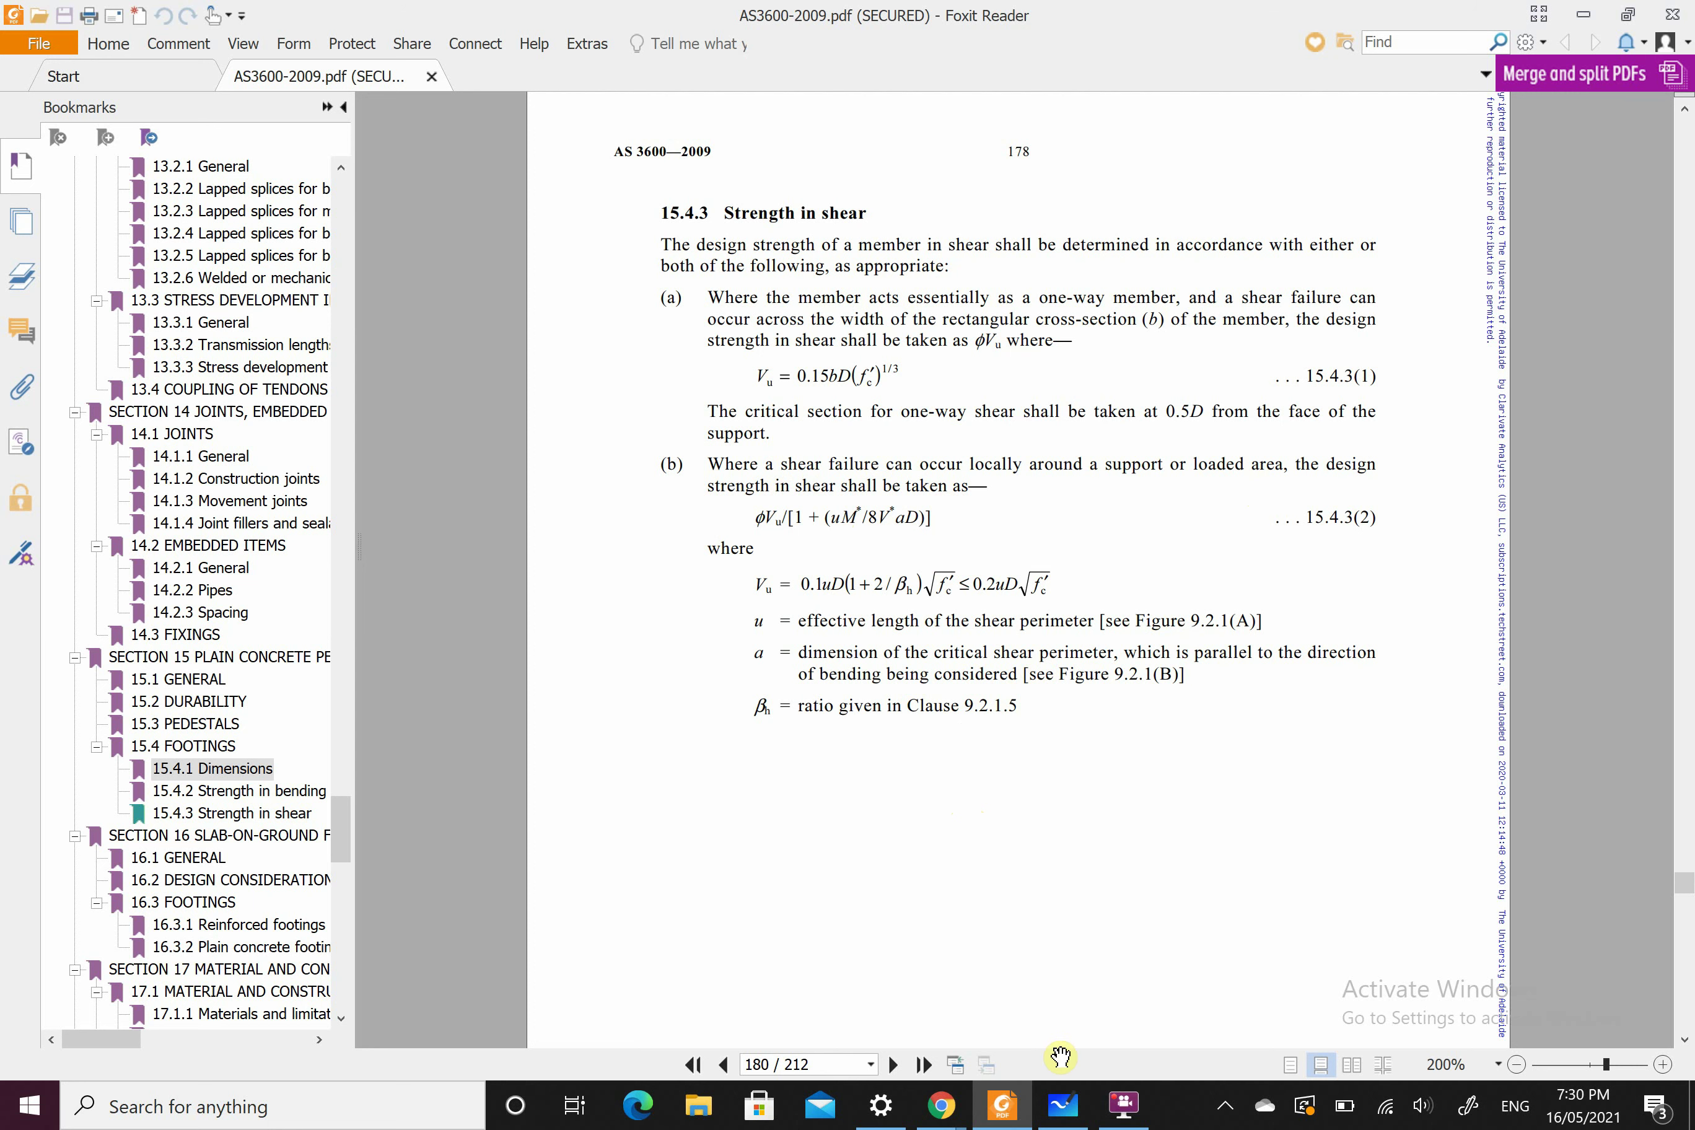
{"action": "left_click", "coordinate": [1063, 1107]}
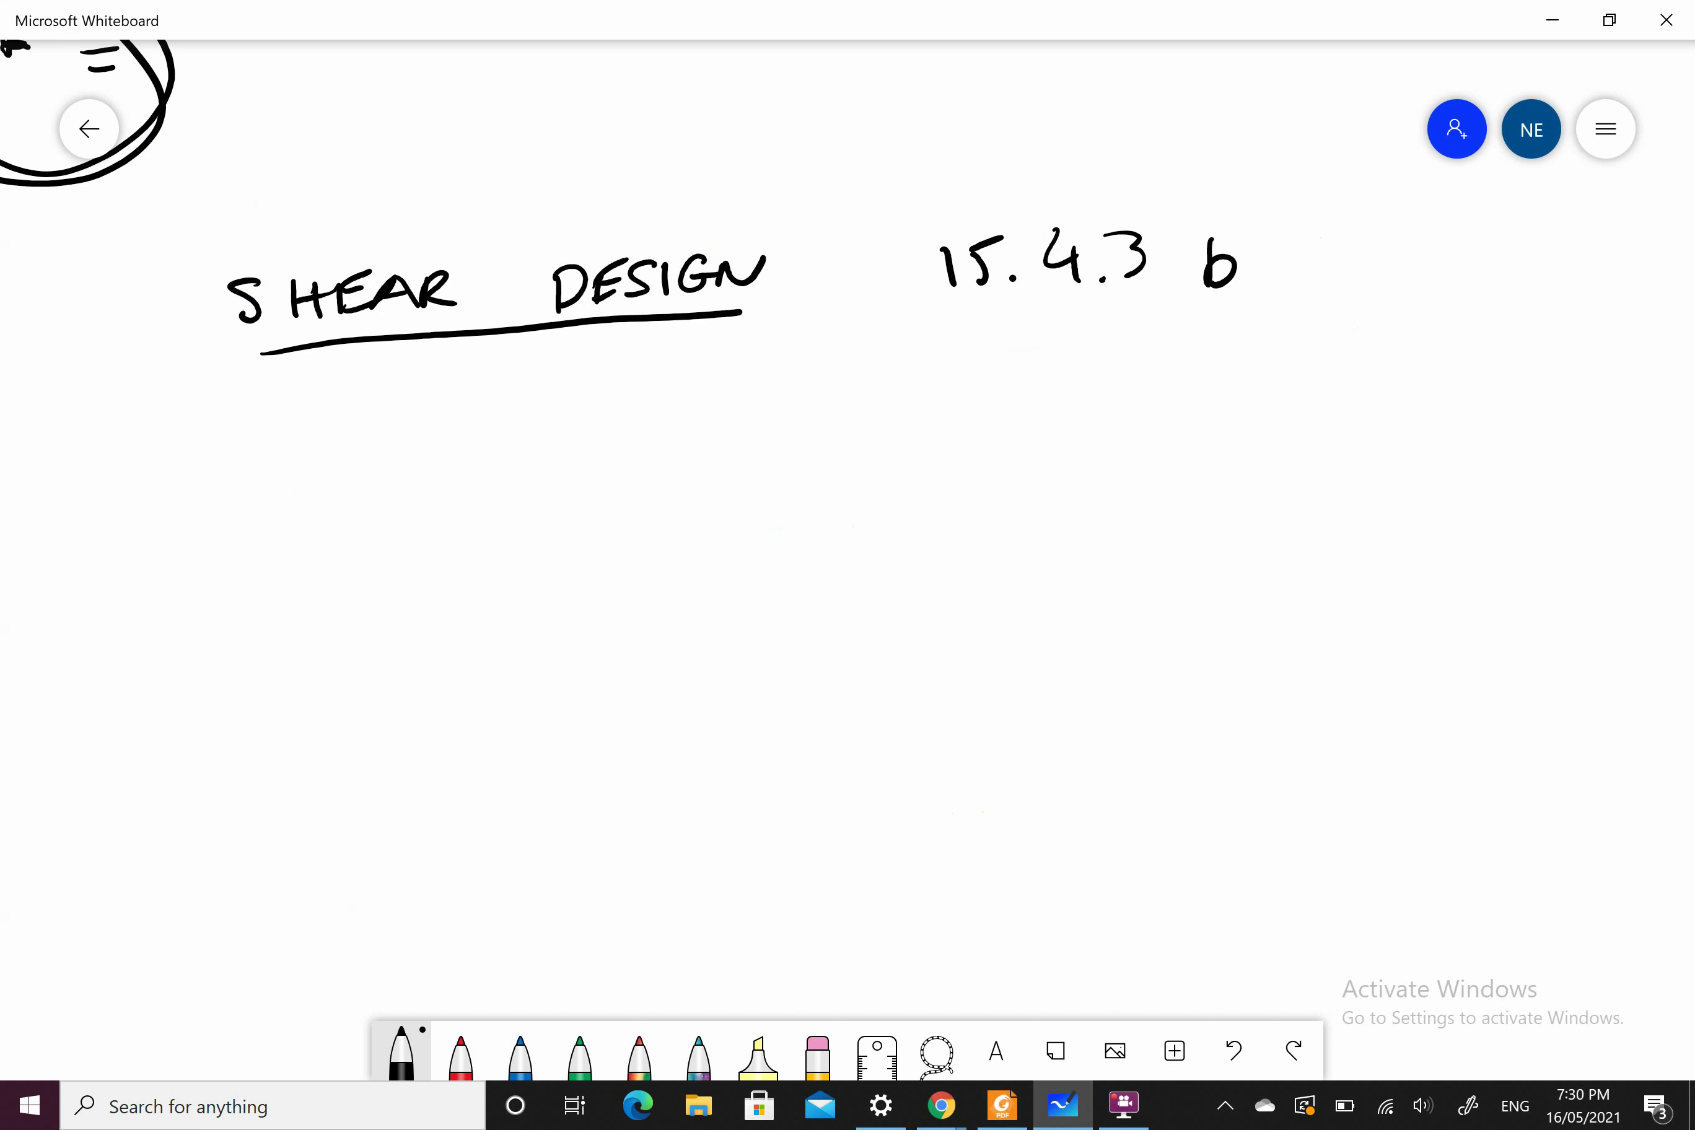
Step: Pan over to check the footing sketch, then back to the SHEAR DESIGN heading
{"action": "mouse_move", "coordinate": [219, 218]}
{"action": "left_mouse_down"}
{"action": "mouse_move", "coordinate": [760, 367]}
{"action": "mouse_move", "coordinate": [1033, 412]}
{"action": "mouse_move", "coordinate": [1386, 641]}
{"action": "left_mouse_up"}
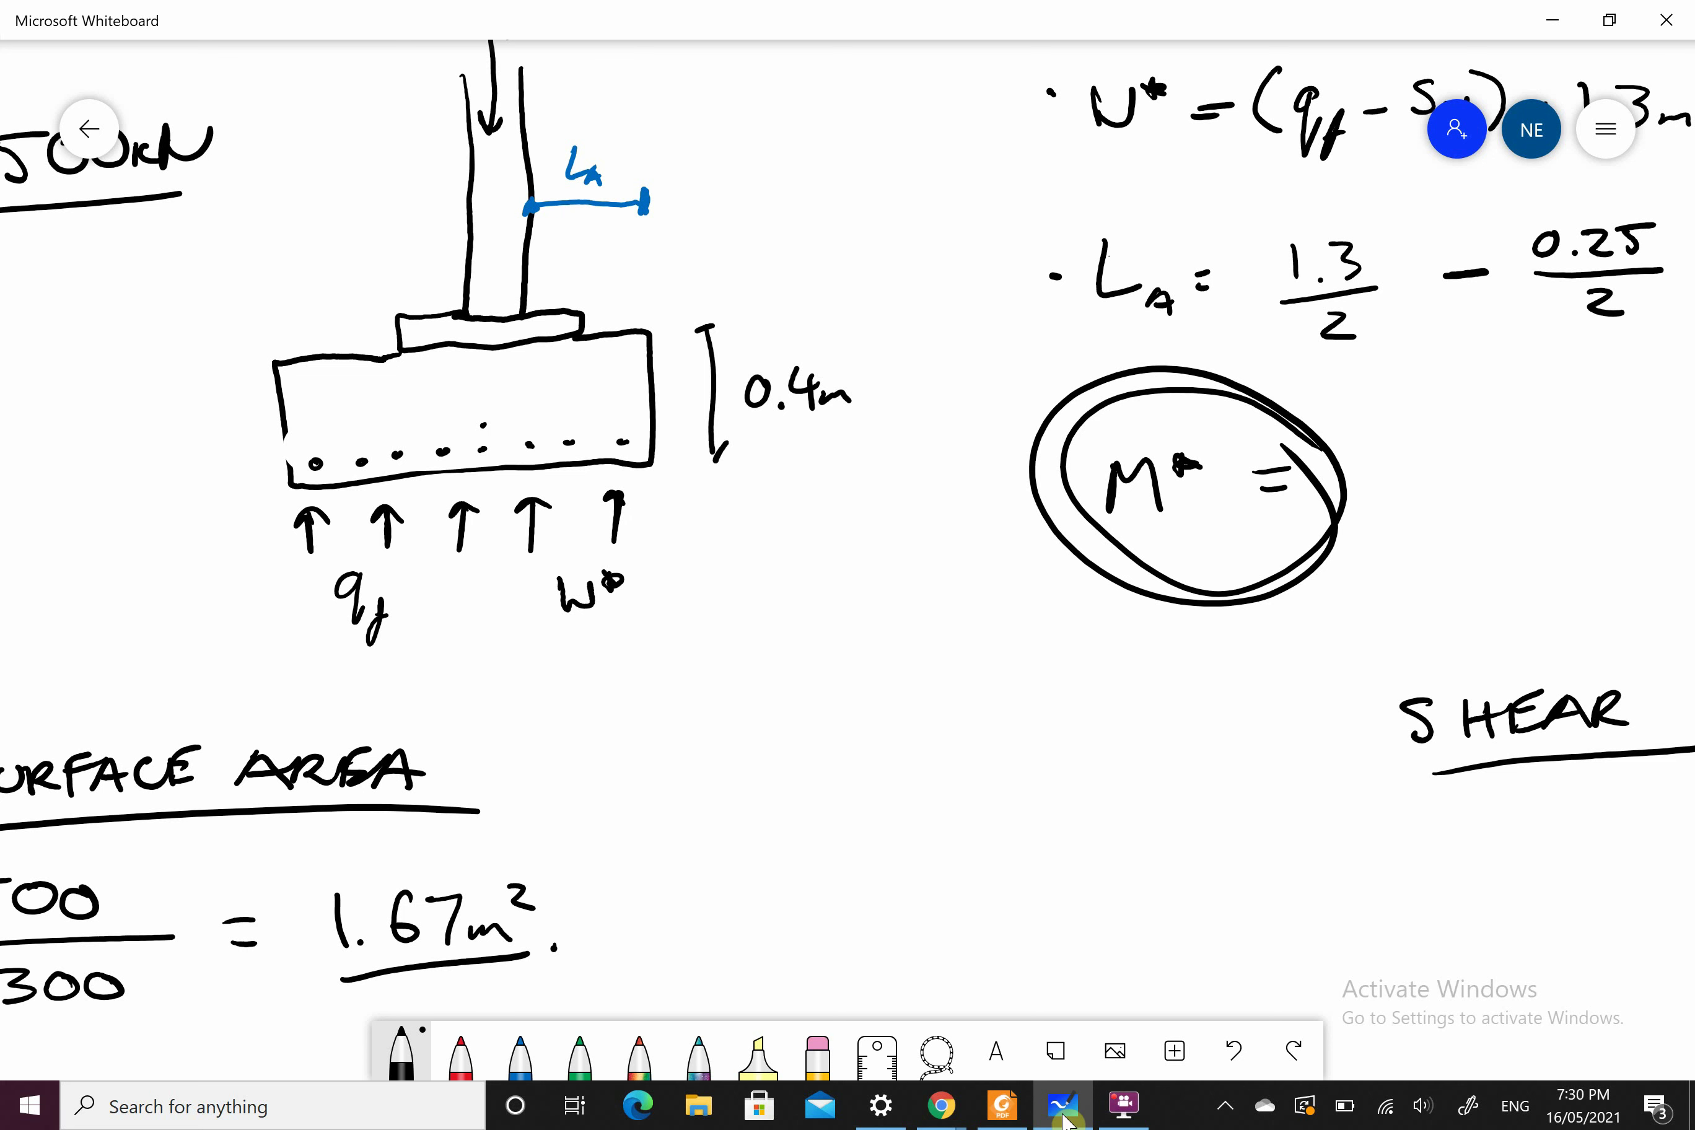
{"action": "mouse_move", "coordinate": [260, 470]}
{"action": "left_mouse_down"}
{"action": "mouse_move", "coordinate": [260, 494]}
{"action": "mouse_move", "coordinate": [236, 497]}
{"action": "left_mouse_up"}
{"action": "left_click_drag", "start_coordinate": [1167, 656], "coordinate": [474, 302]}
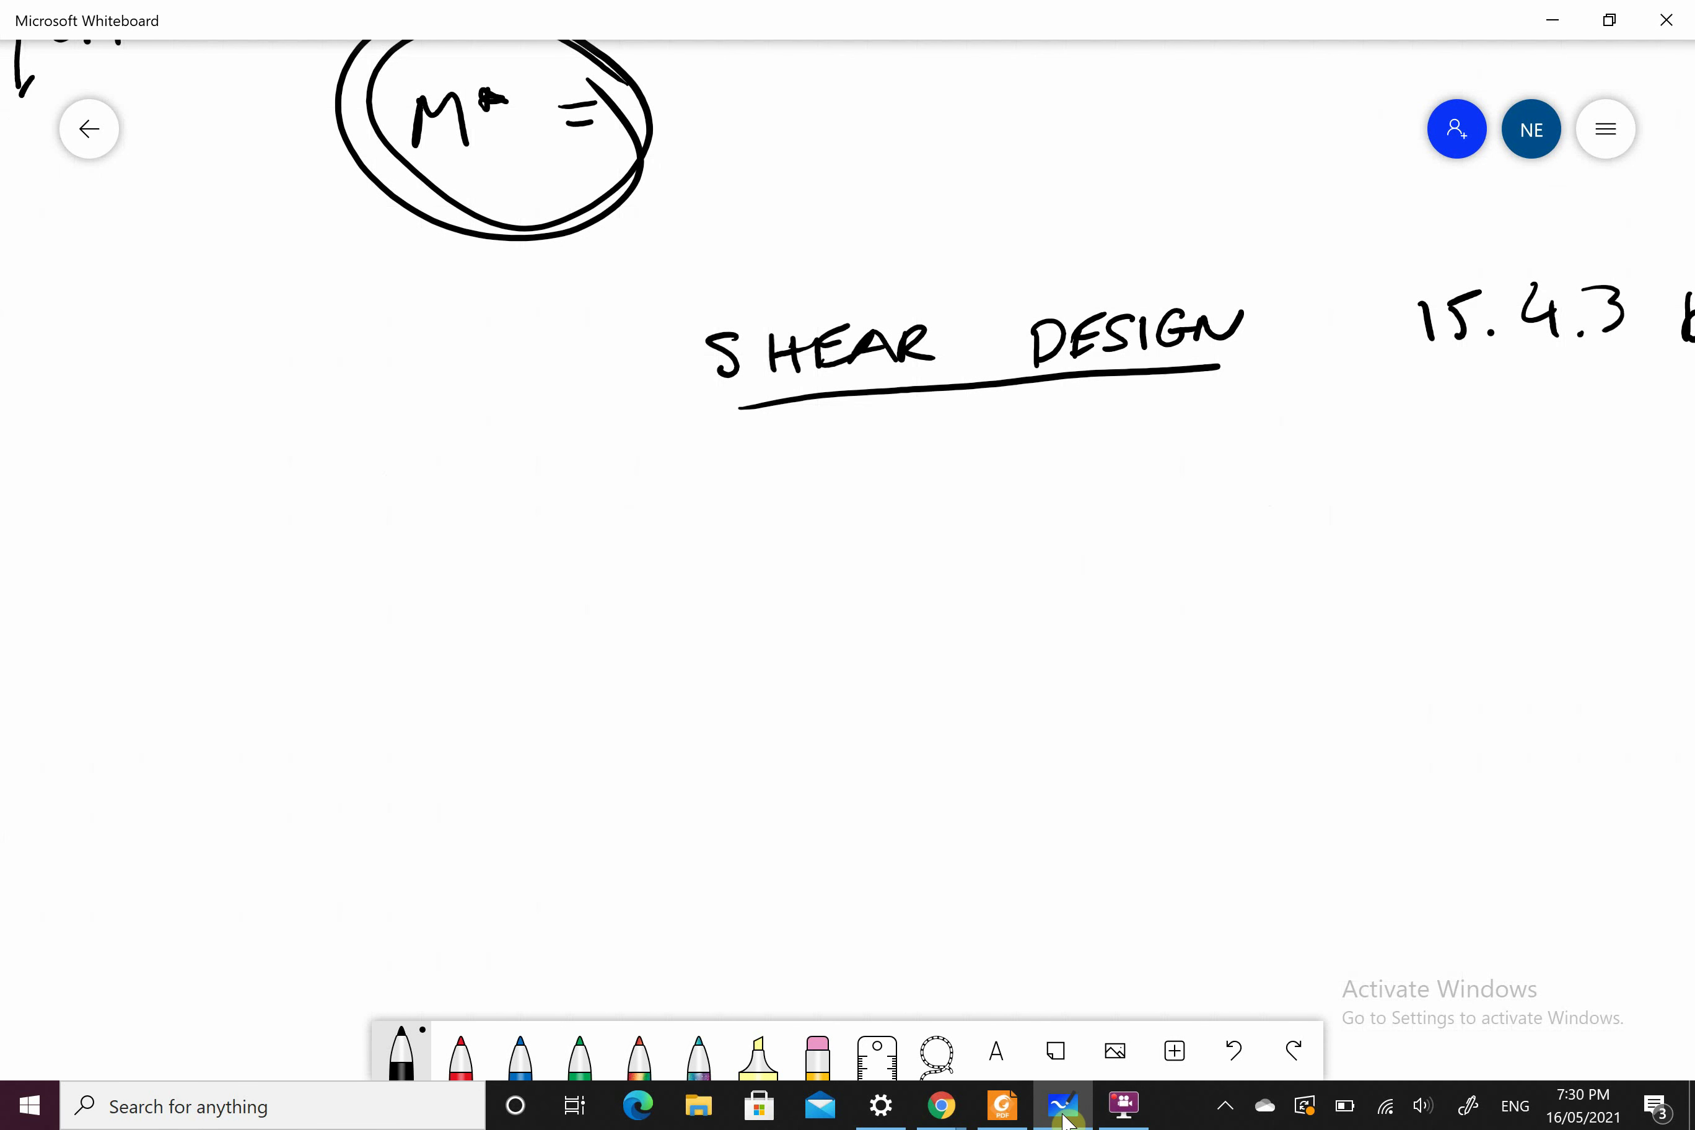
Step: Write COVER → f'c → 4.10.3 beneath the SHEAR DESIGN heading
{"action": "left_click_drag", "start_coordinate": [647, 492], "coordinate": [664, 515]}
{"action": "mouse_move", "coordinate": [680, 495]}
{"action": "left_mouse_down"}
{"action": "mouse_move", "coordinate": [669, 506]}
{"action": "mouse_move", "coordinate": [681, 495]}
{"action": "left_mouse_up"}
{"action": "left_click_drag", "start_coordinate": [695, 499], "coordinate": [716, 496]}
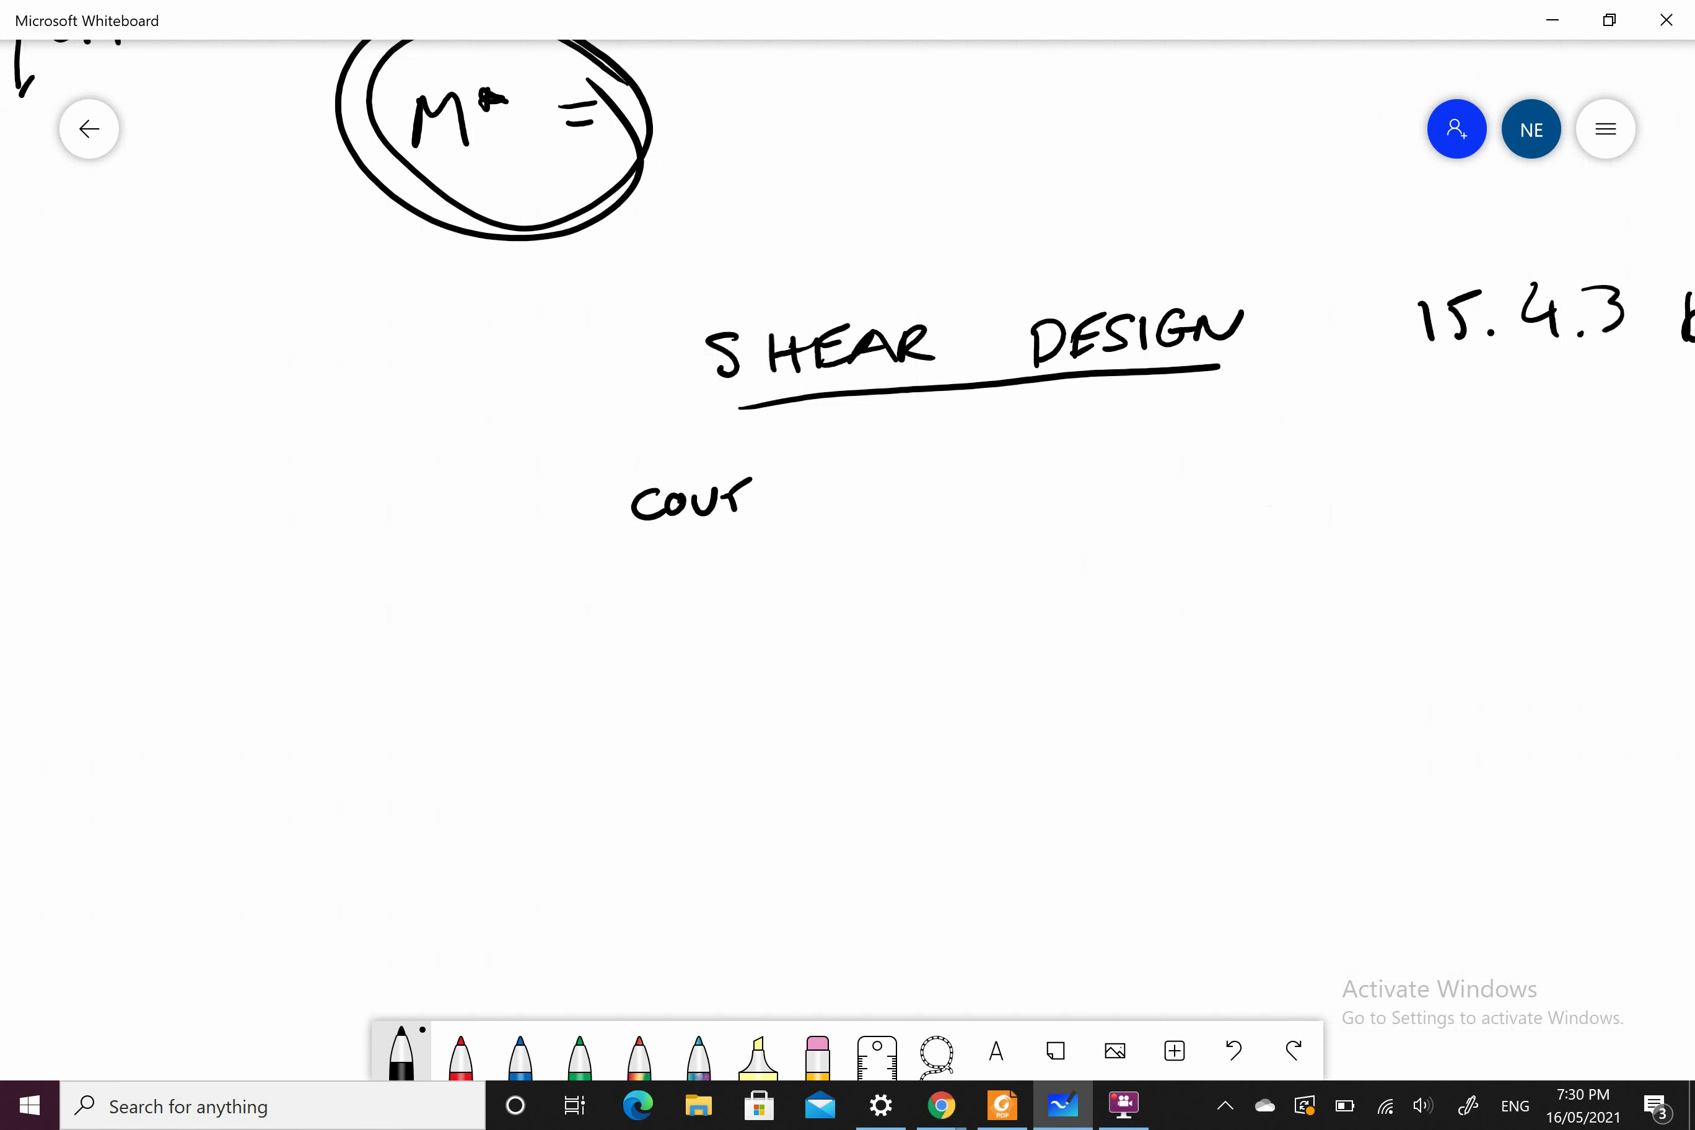
{"action": "left_click_drag", "start_coordinate": [825, 500], "coordinate": [869, 499]}
{"action": "mouse_move", "coordinate": [960, 458]}
{"action": "left_mouse_down"}
{"action": "mouse_move", "coordinate": [925, 524]}
{"action": "mouse_move", "coordinate": [1001, 513]}
{"action": "left_mouse_up"}
{"action": "left_click_drag", "start_coordinate": [875, 583], "coordinate": [656, 570]}
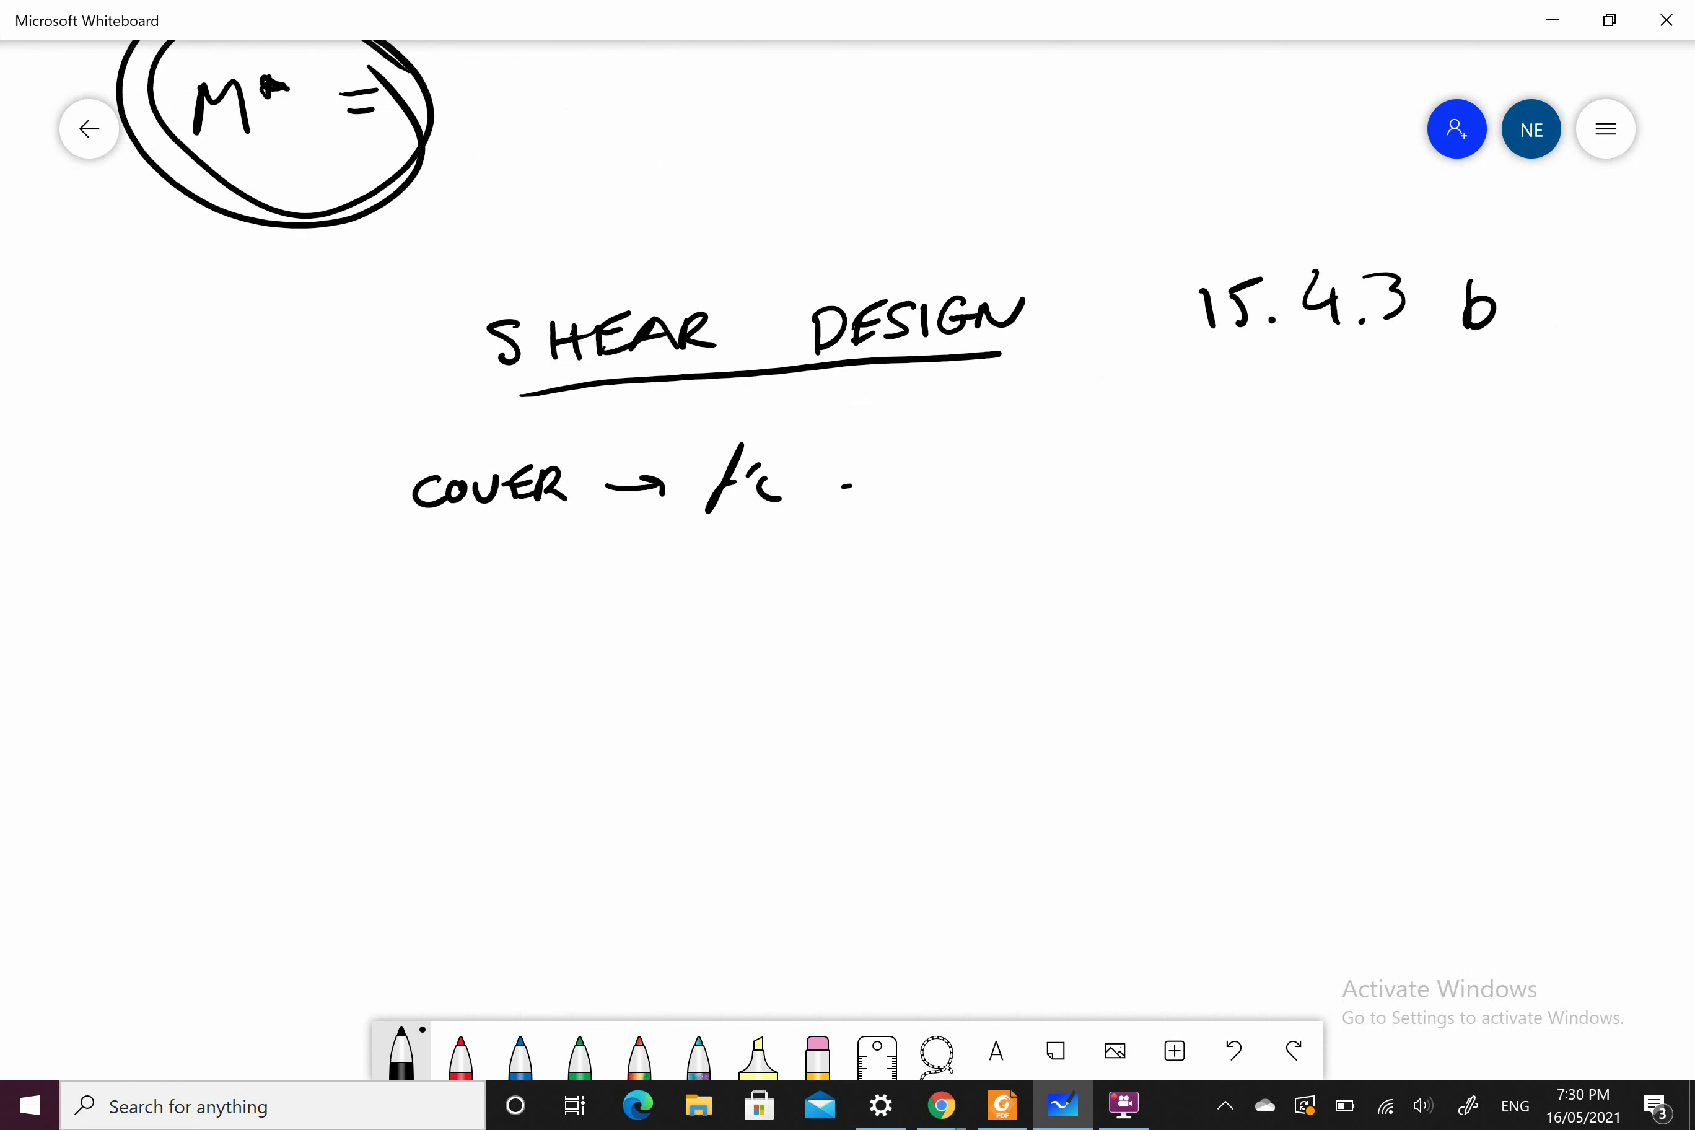
{"action": "mouse_move", "coordinate": [851, 485]}
{"action": "left_mouse_down"}
{"action": "mouse_move", "coordinate": [905, 489]}
{"action": "mouse_move", "coordinate": [1005, 473]}
{"action": "left_mouse_up"}
{"action": "left_click", "coordinate": [1025, 492]}
{"action": "mouse_move", "coordinate": [993, 453]}
{"action": "left_mouse_down"}
{"action": "mouse_move", "coordinate": [999, 494]}
{"action": "mouse_move", "coordinate": [1075, 459]}
{"action": "mouse_move", "coordinate": [1132, 482]}
{"action": "left_mouse_up"}
{"action": "left_click", "coordinate": [1106, 481]}
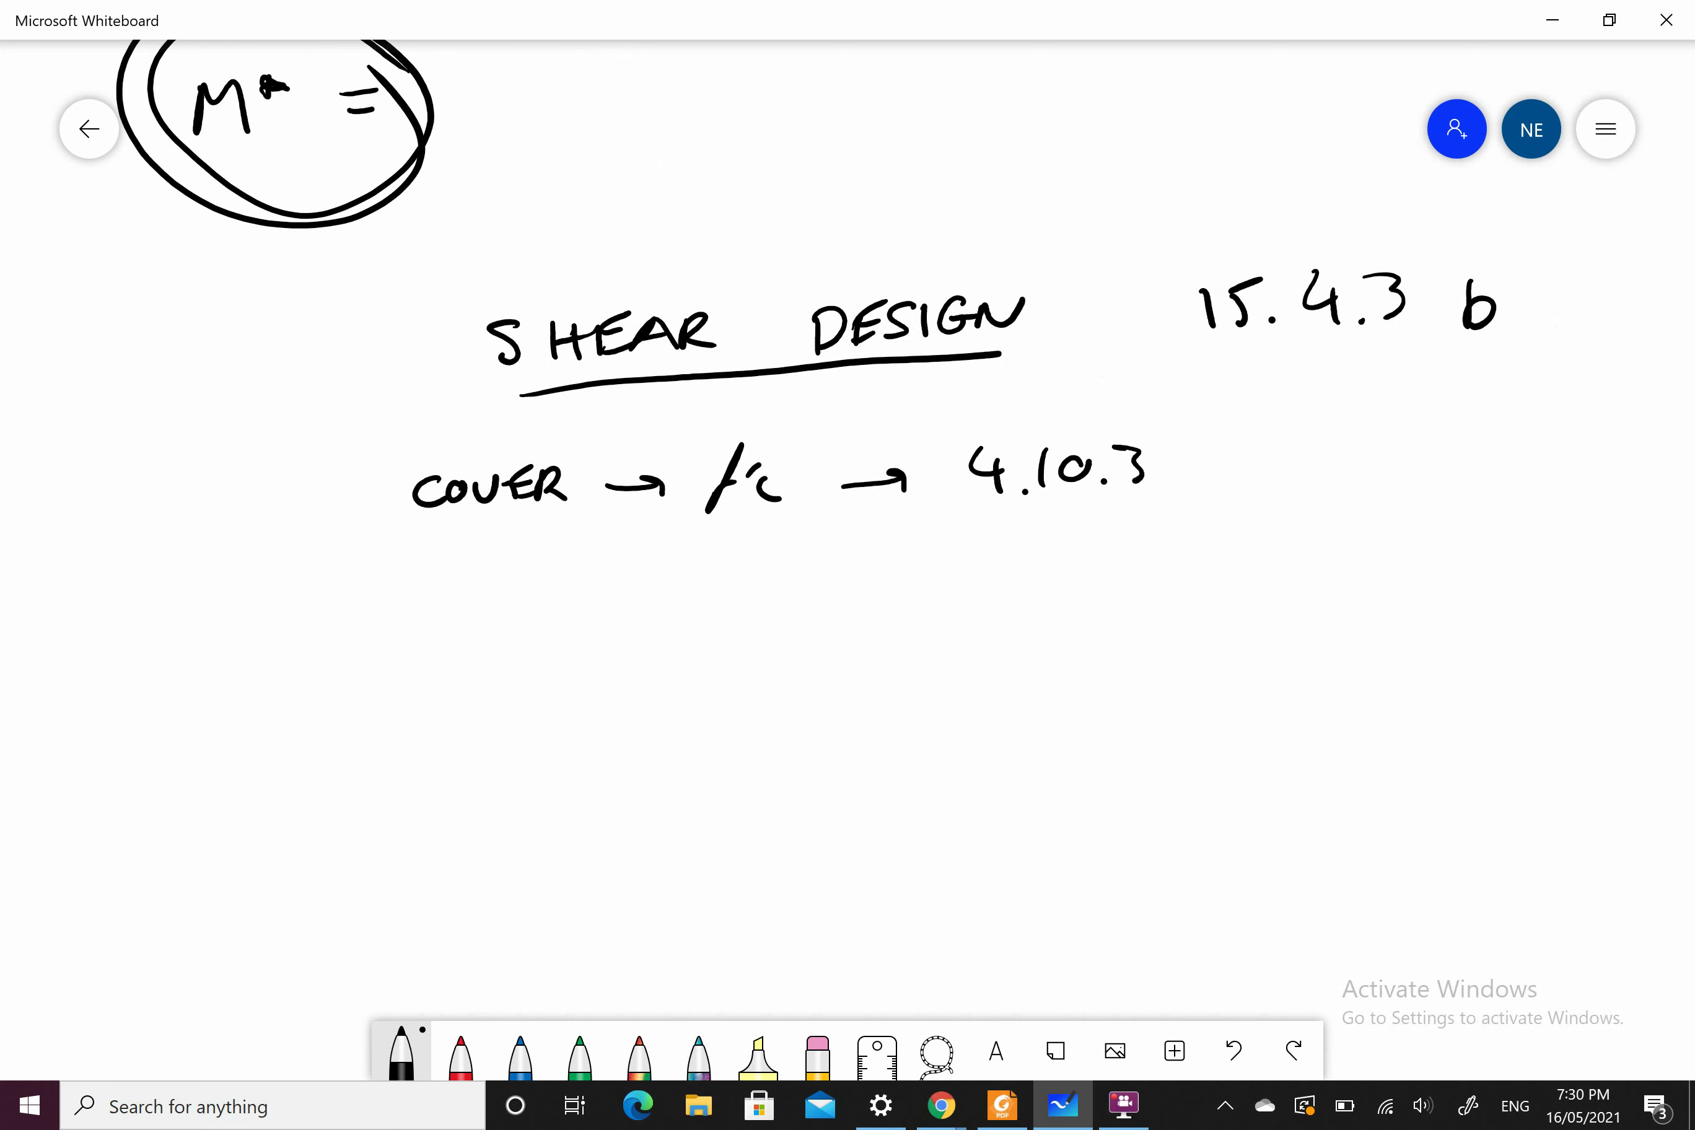
{"action": "scroll", "coordinate": [847, 510], "scroll_direction": "down", "scroll_amount": 2}
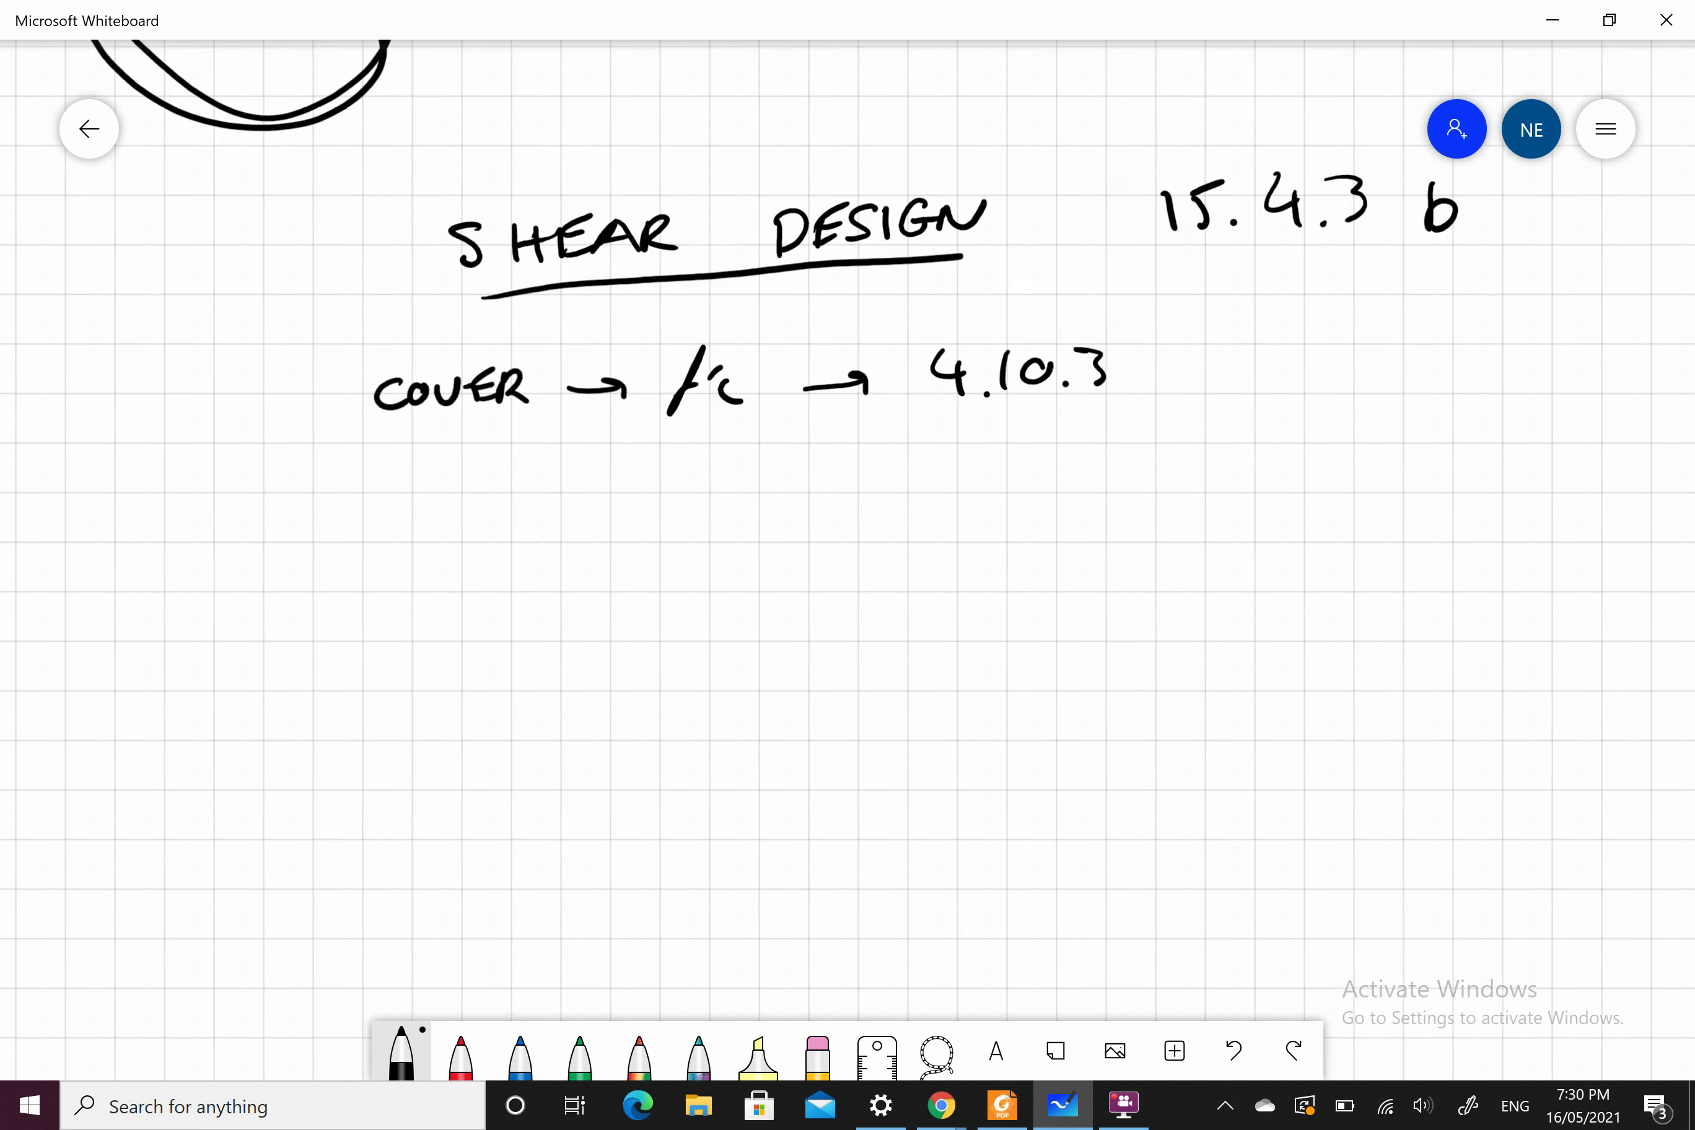
Step: Switch to the AS3600-2009 PDF and scroll back up from clause 15.4.3
{"action": "left_click", "coordinate": [1002, 1106]}
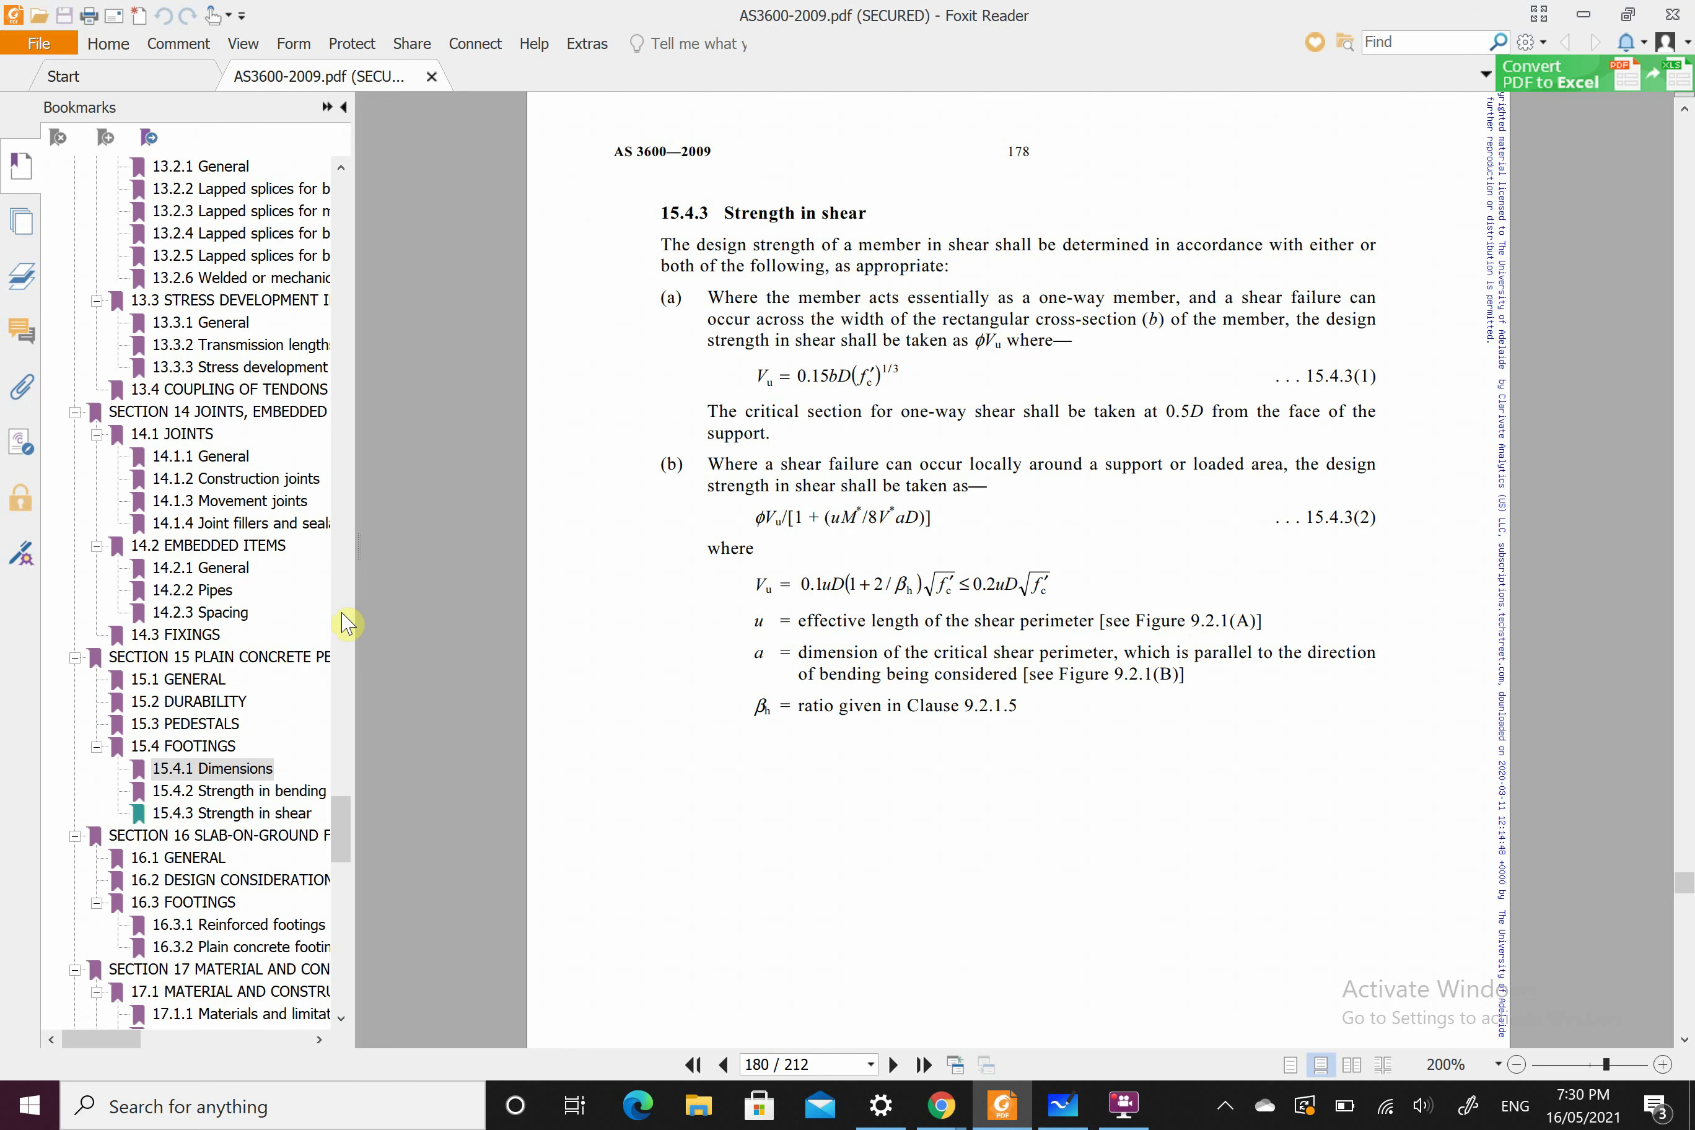
{"action": "scroll", "coordinate": [277, 636], "scroll_direction": "up", "scroll_amount": 15}
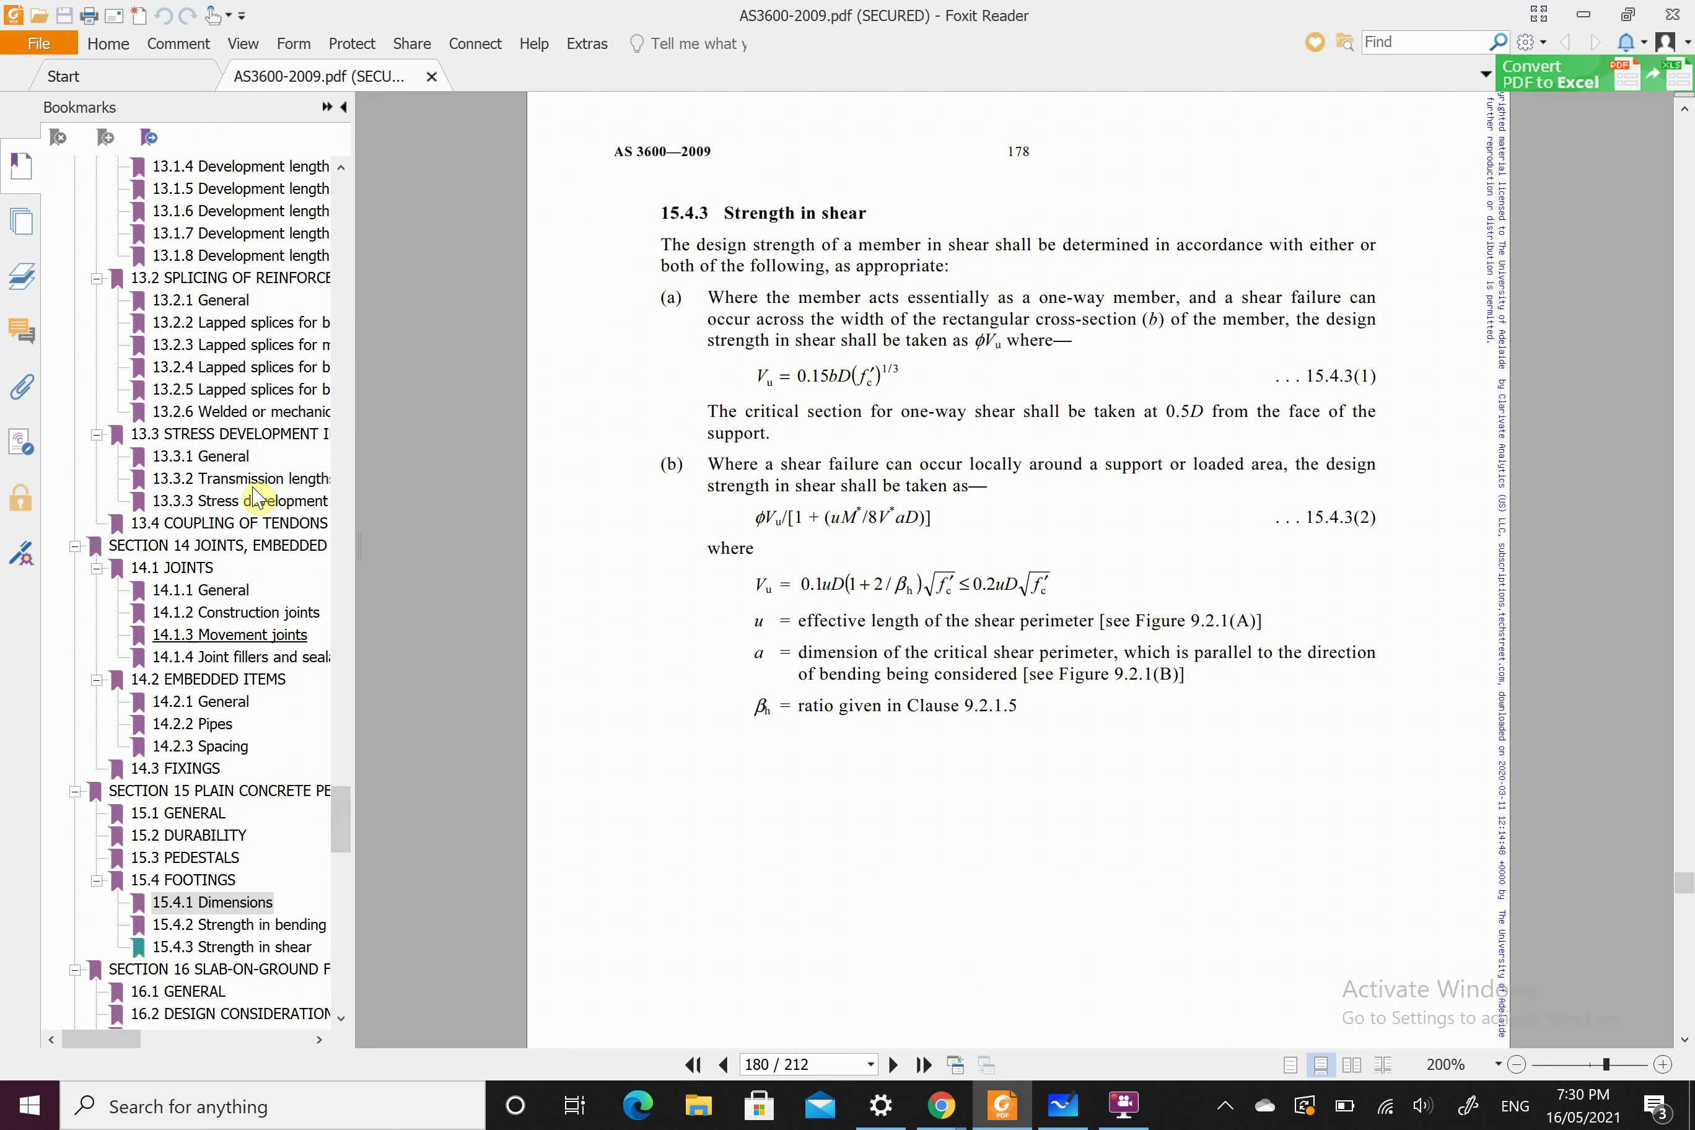
{"action": "scroll", "coordinate": [259, 498], "scroll_direction": "up", "scroll_amount": 20}
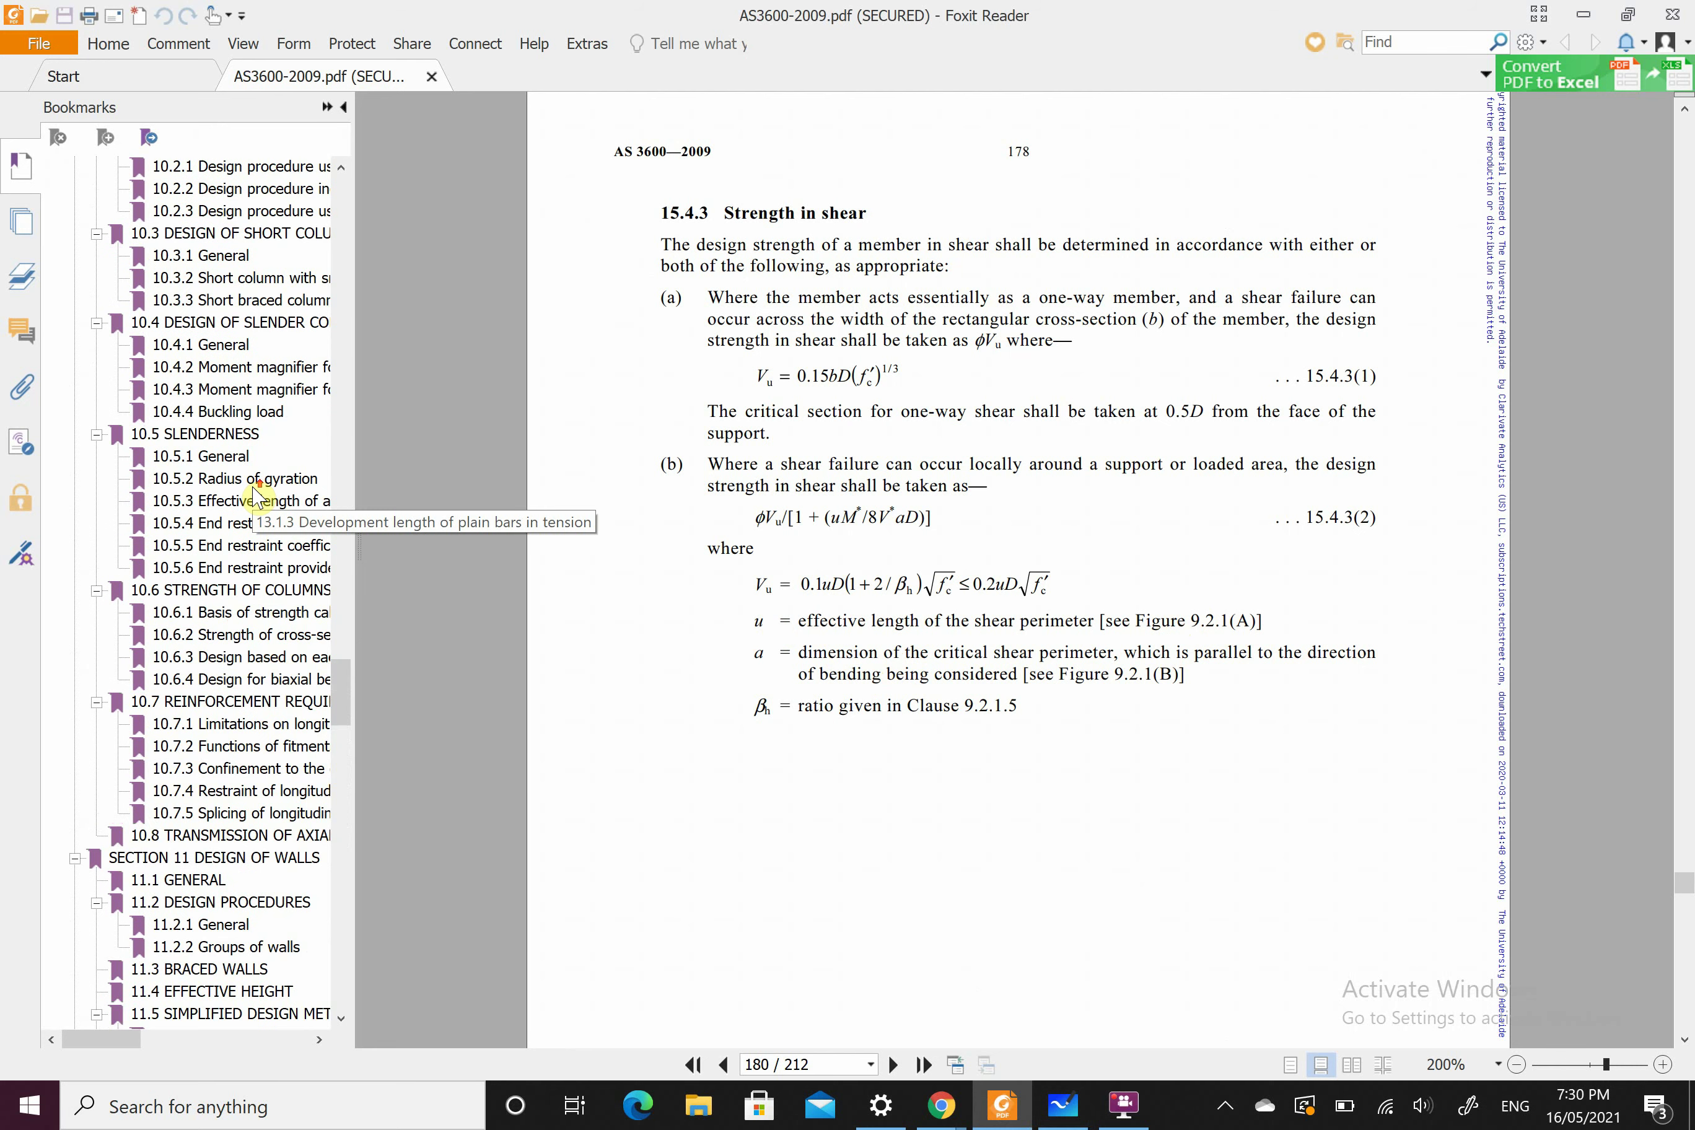
{"action": "scroll", "coordinate": [259, 498], "scroll_direction": "up", "scroll_amount": 20}
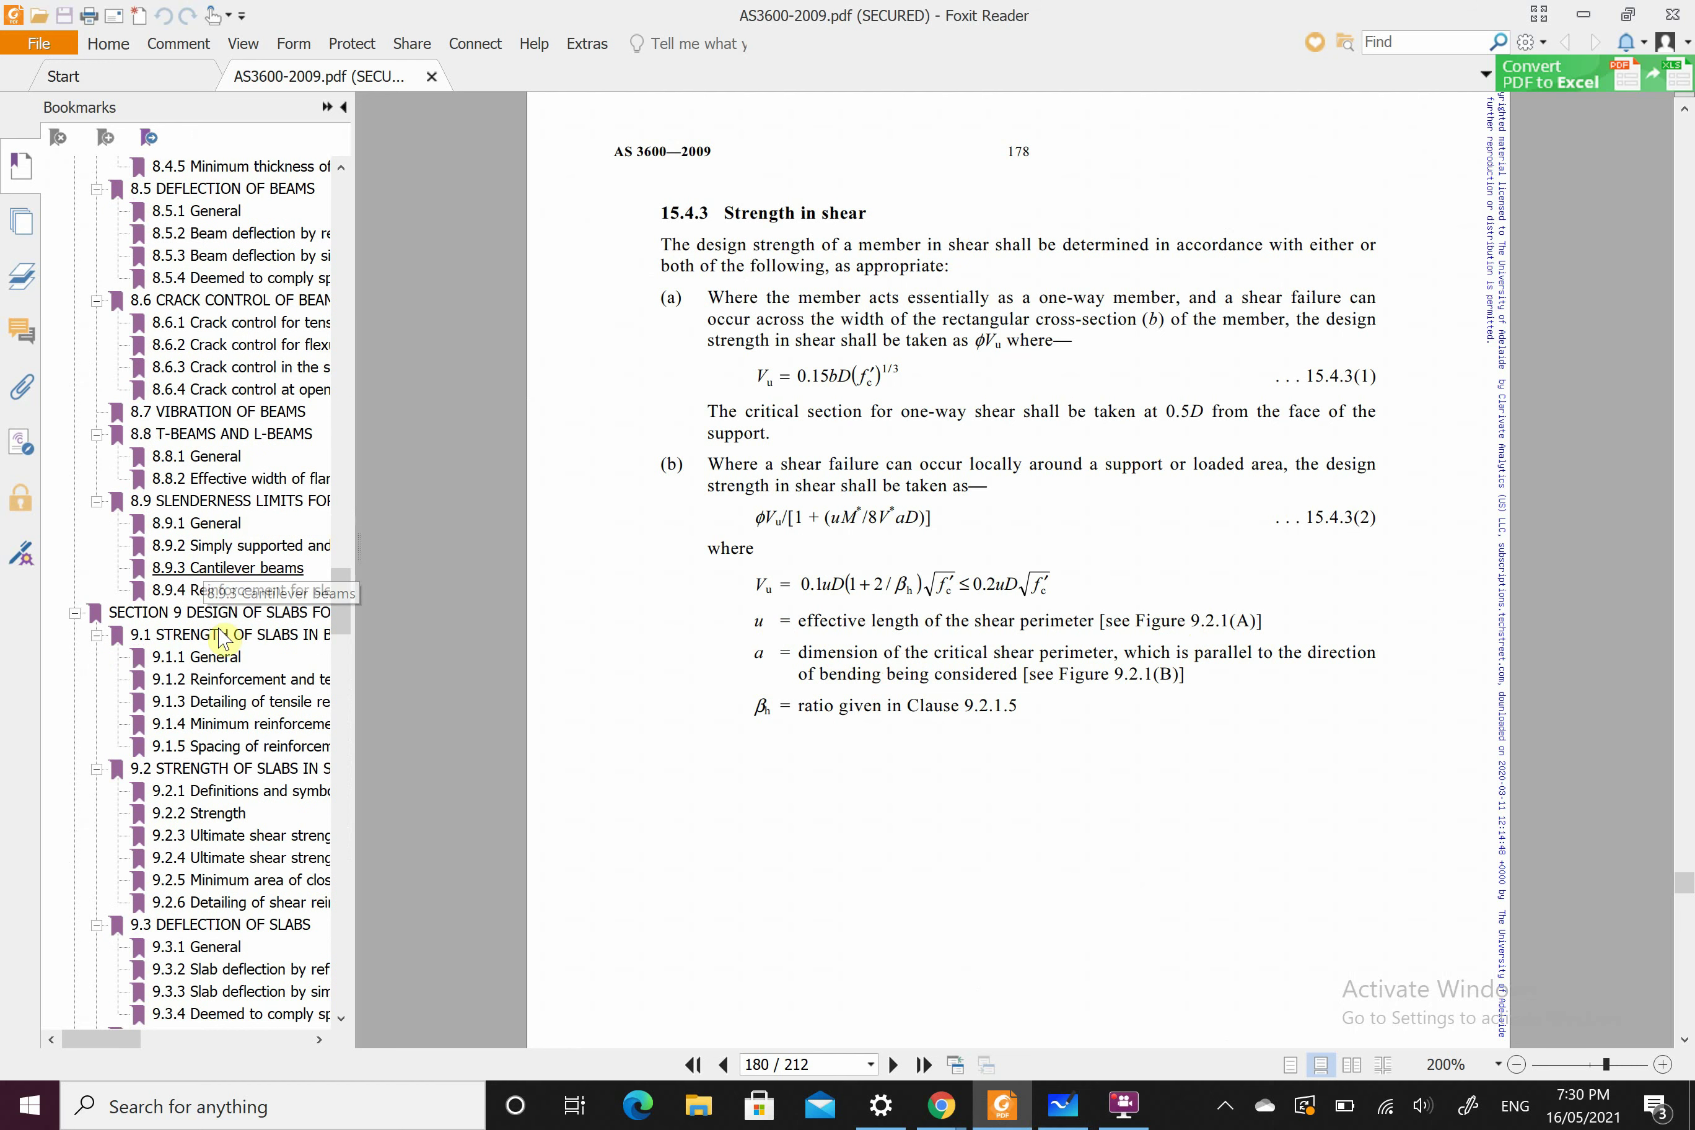
Step: Jump to clause 9.2.2 Strength and show Figure 9.2.1(A) Critical Shear Perimeter at about 265%
{"action": "left_click", "coordinate": [197, 813]}
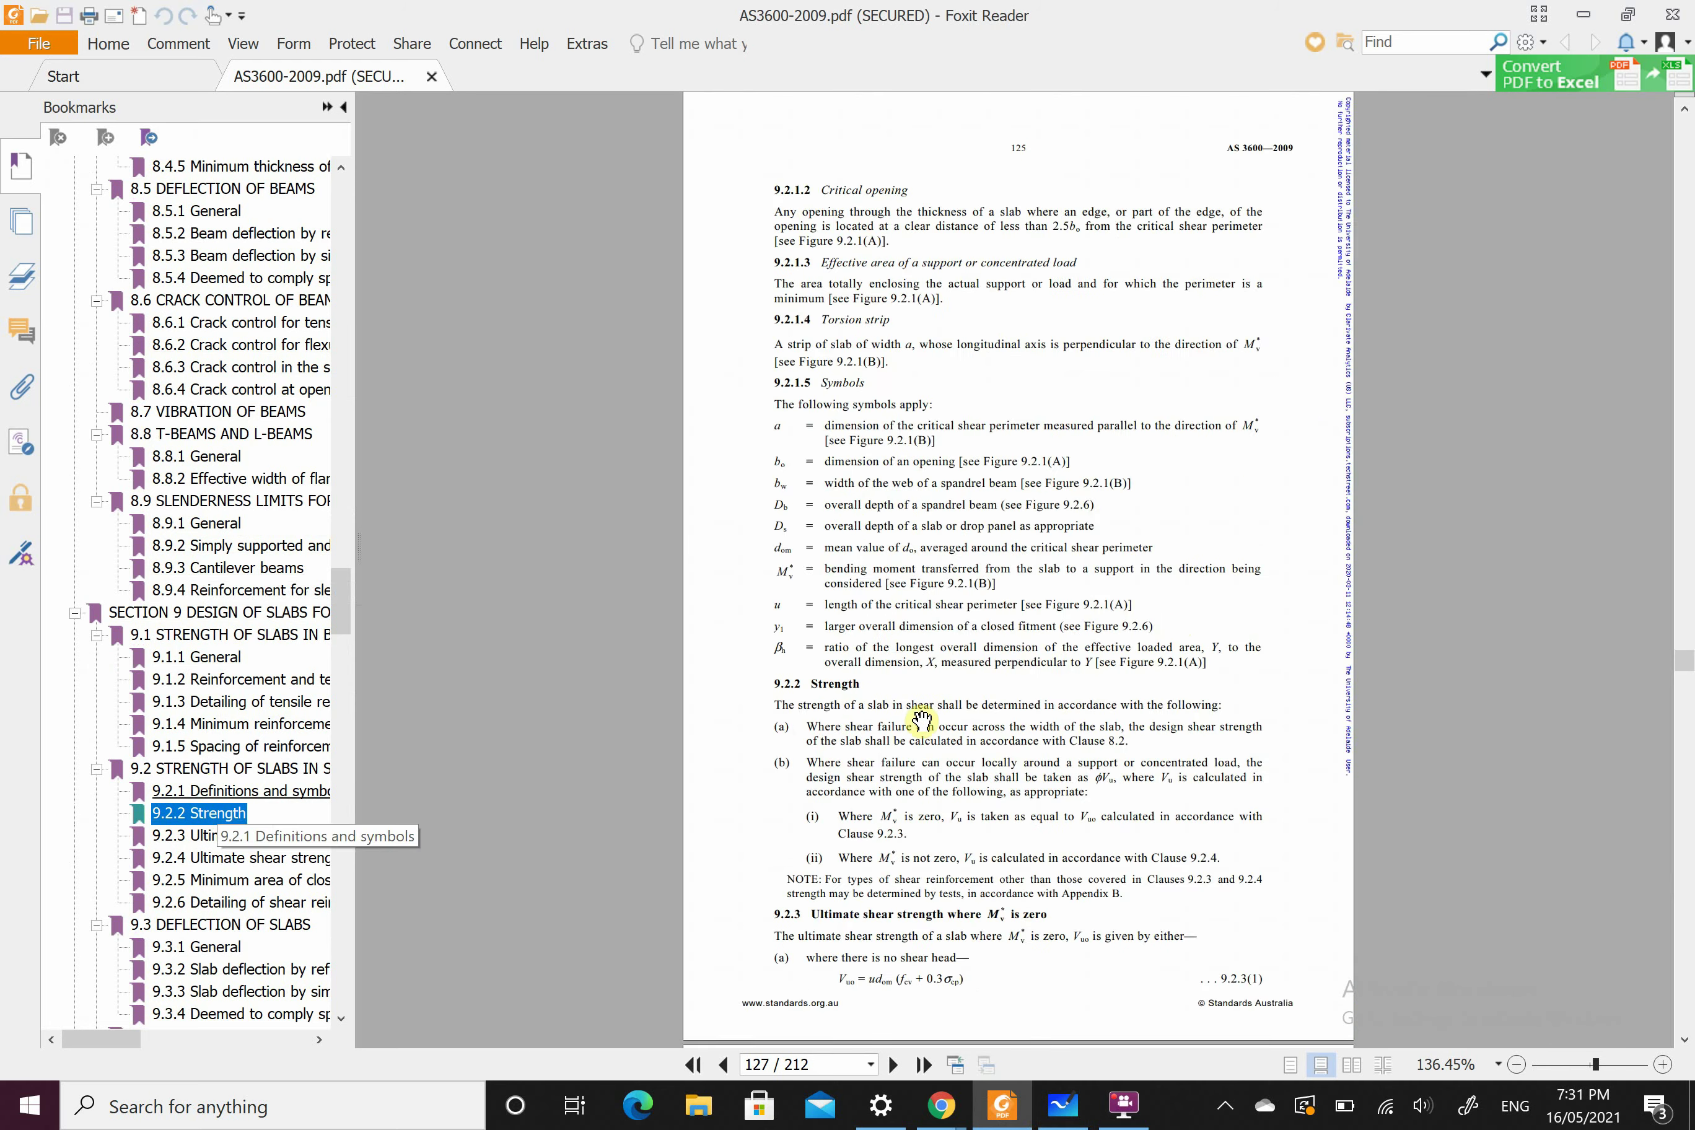
{"action": "scroll", "coordinate": [923, 722], "scroll_direction": "up", "scroll_amount": 5}
{"action": "scroll", "coordinate": [923, 722], "scroll_direction": "up", "scroll_amount": 5}
{"action": "scroll", "coordinate": [922, 722], "scroll_direction": "down", "scroll_amount": 13}
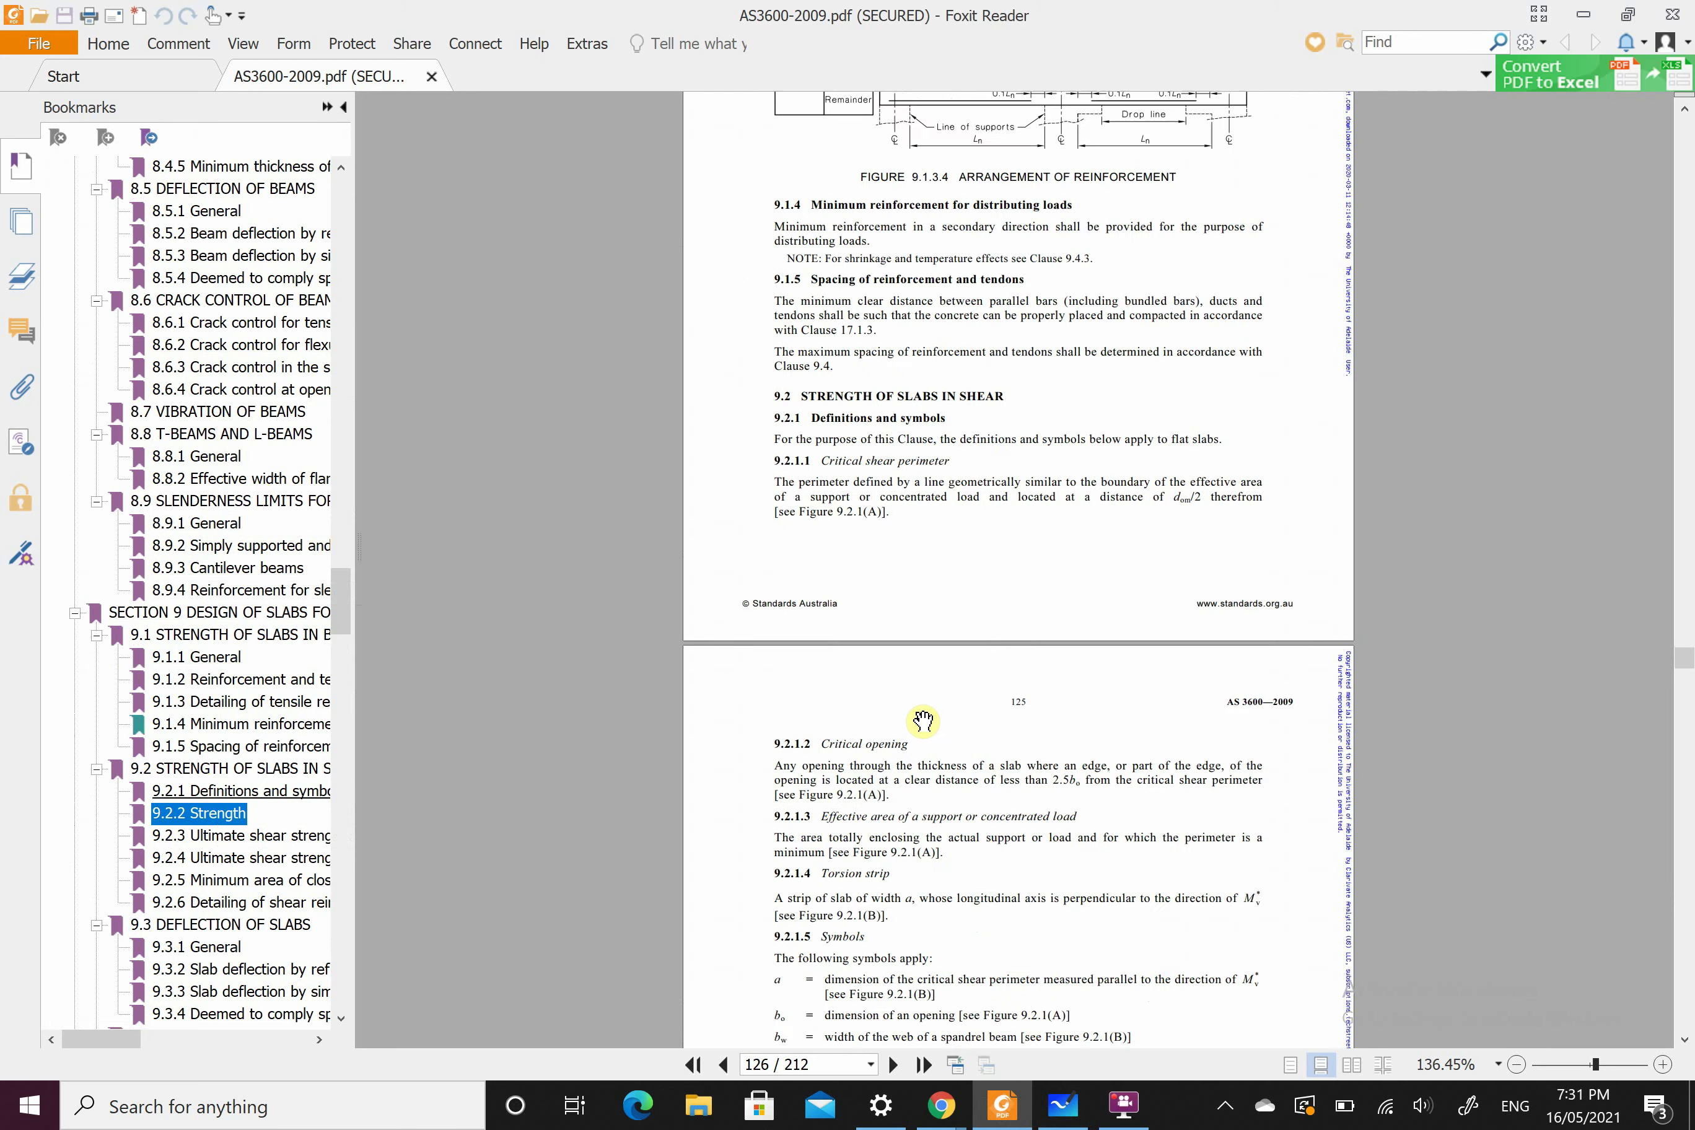
{"action": "scroll", "coordinate": [922, 718], "scroll_direction": "down", "scroll_amount": 10}
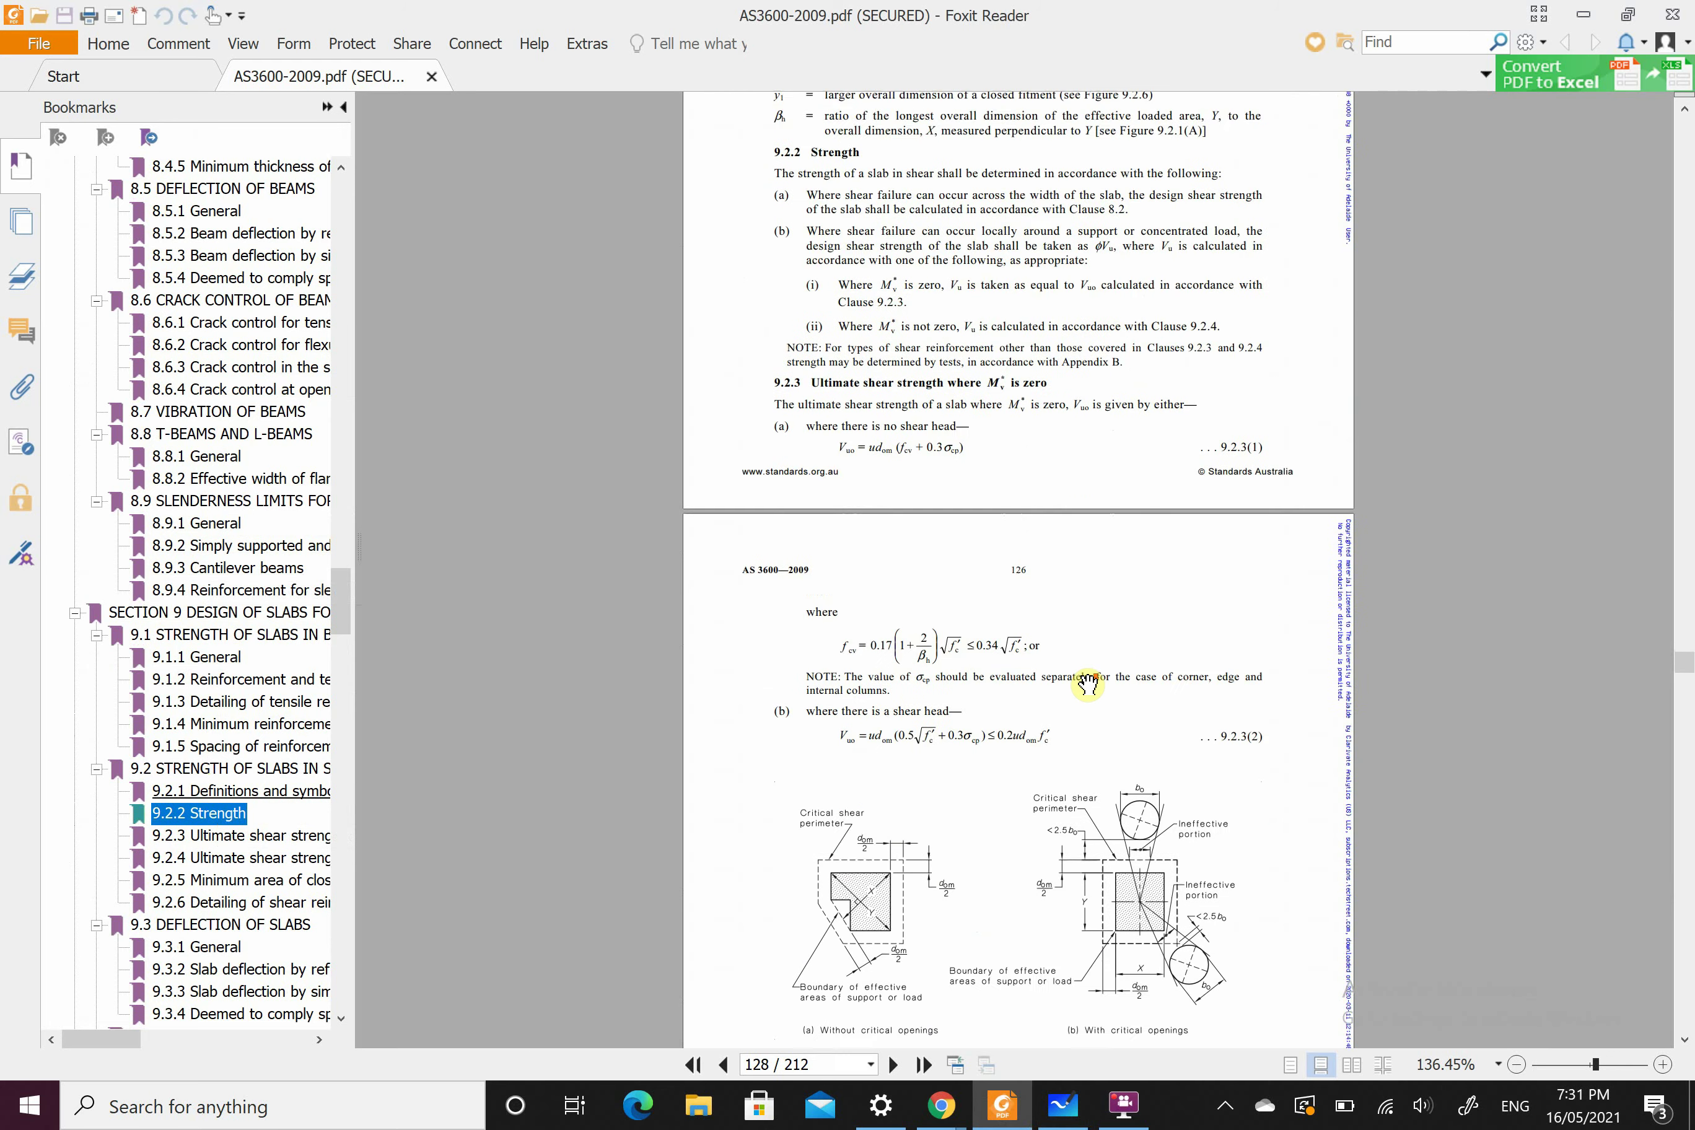
{"action": "scroll", "coordinate": [1088, 684], "scroll_direction": "up", "scroll_amount": 1}
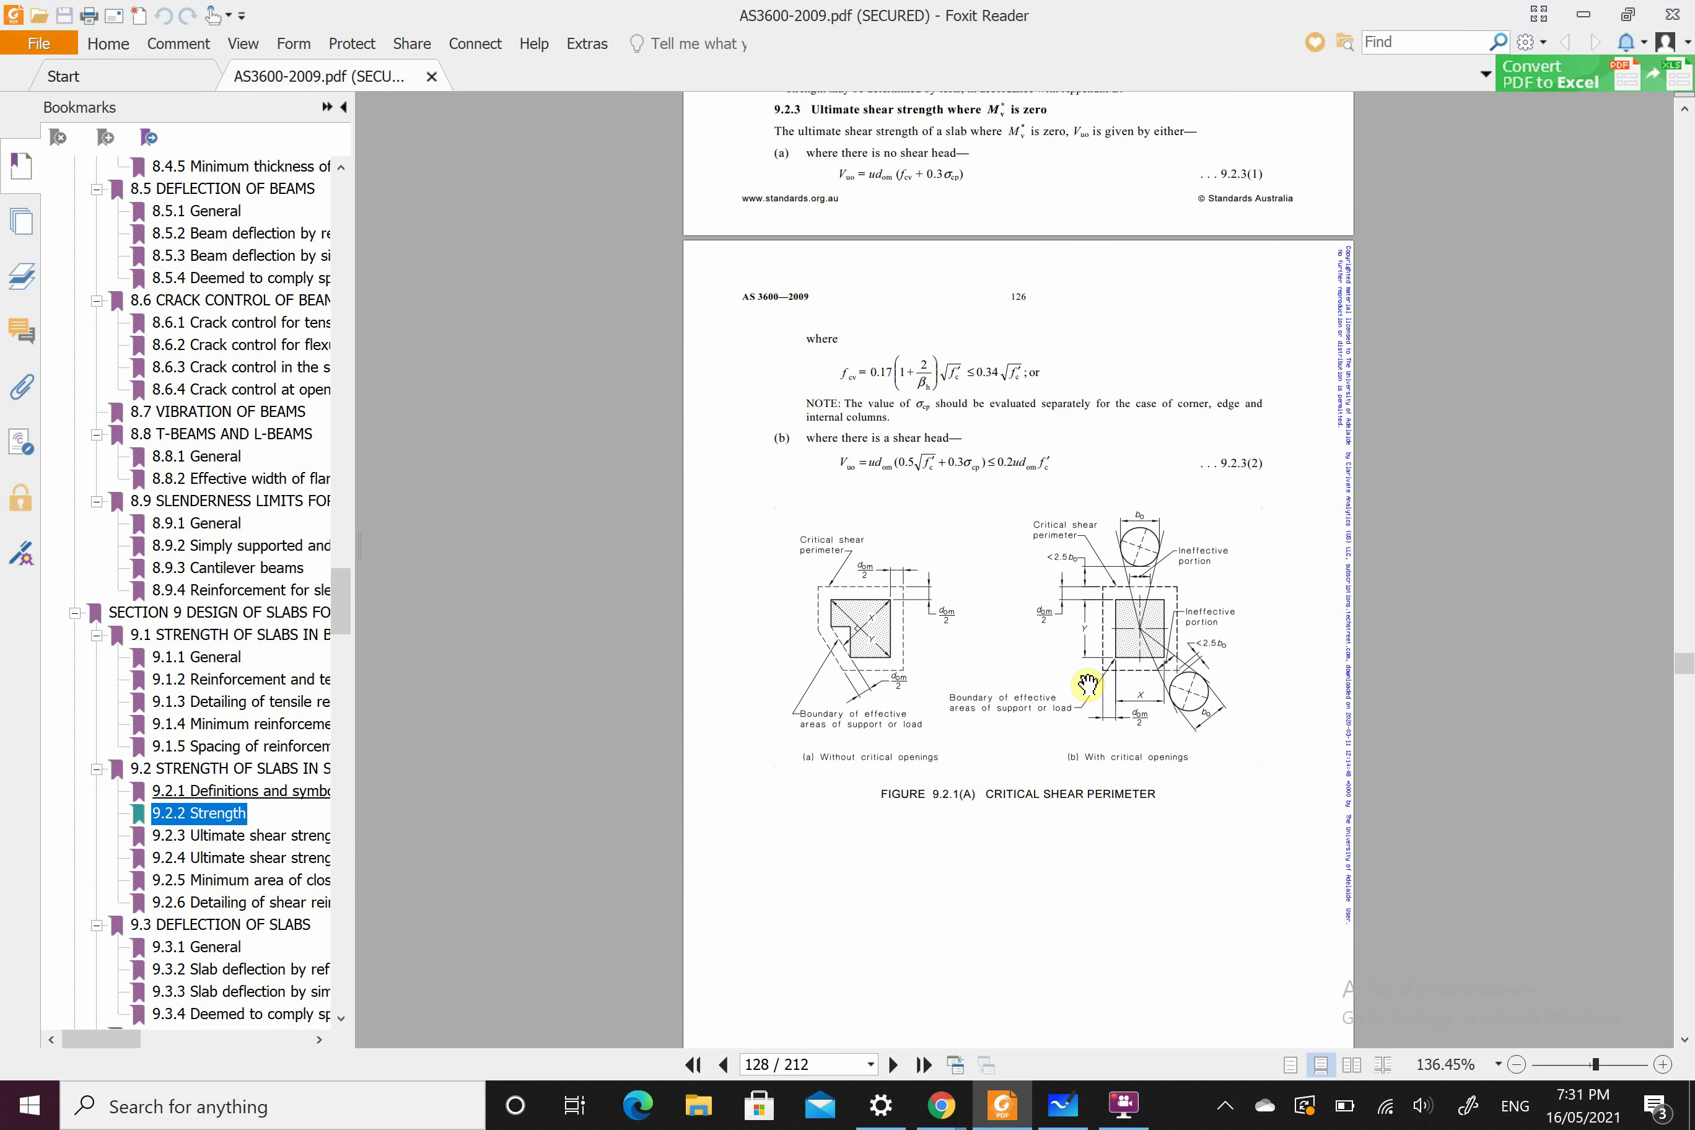
{"action": "scroll", "coordinate": [1088, 684], "scroll_direction": "up", "scroll_amount": 2, "text": "ctrl"}
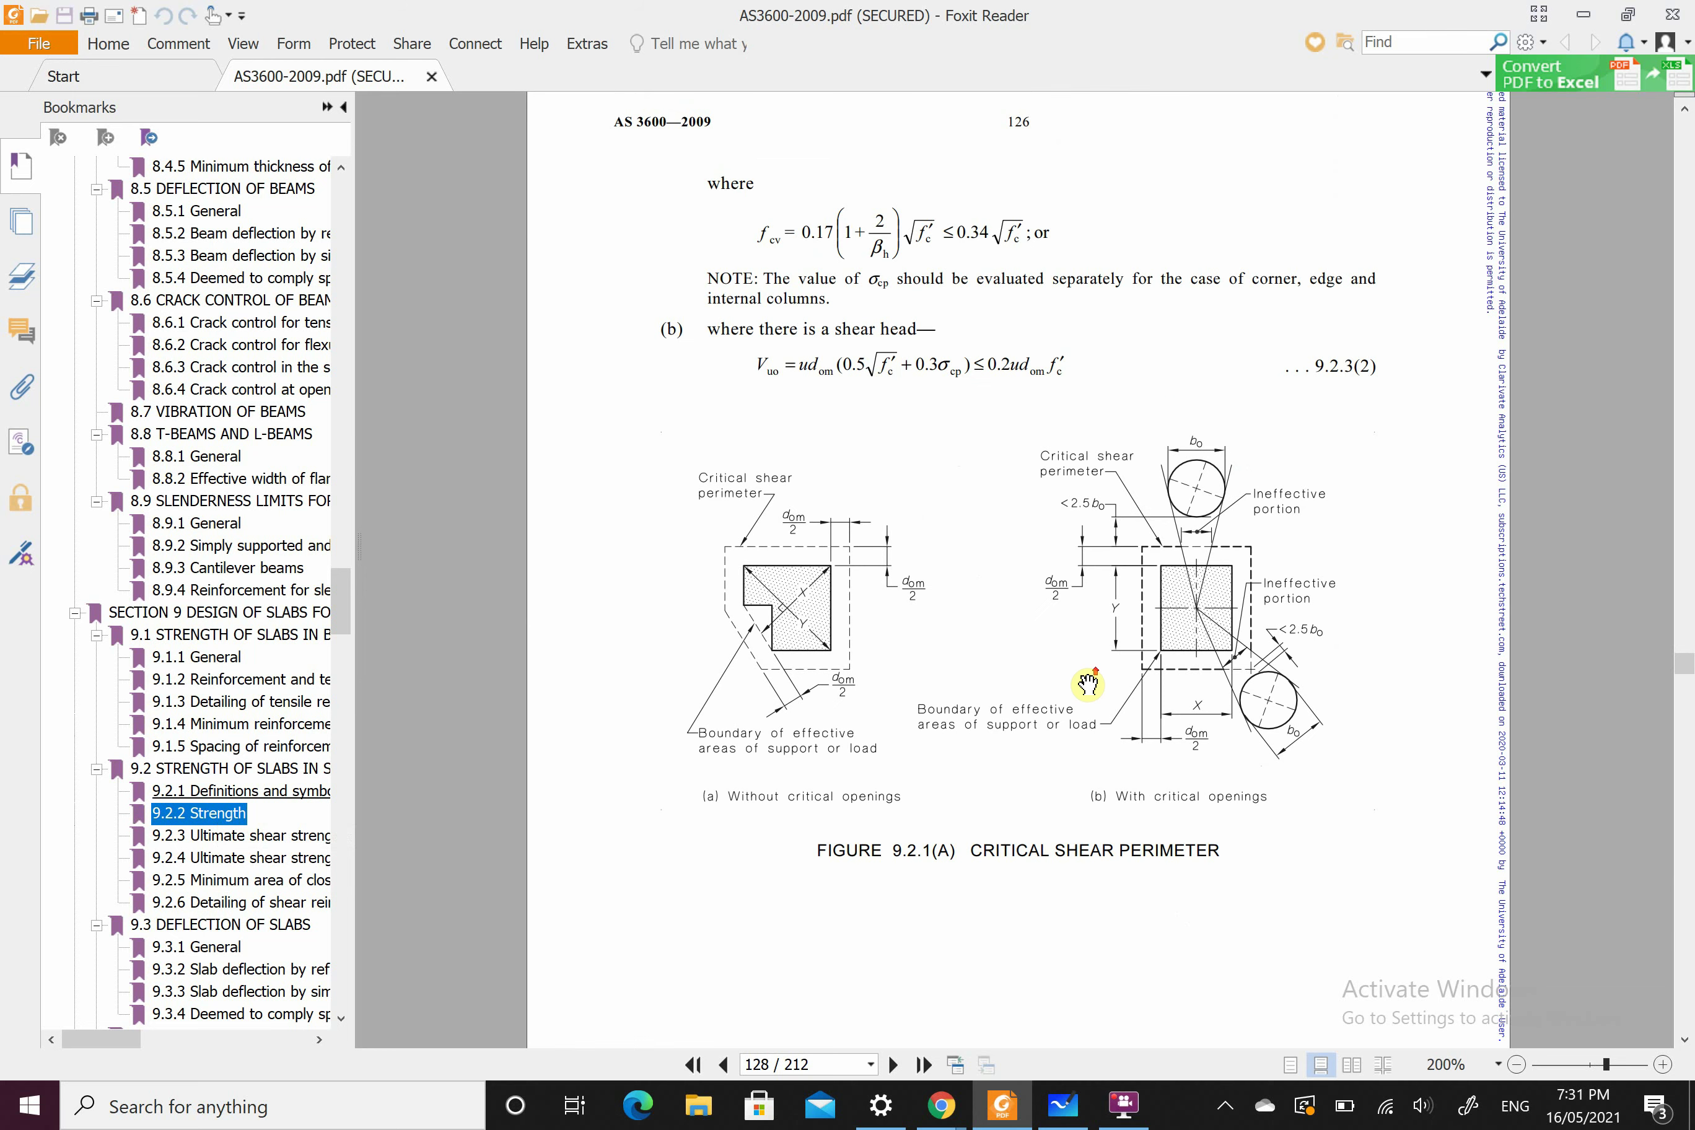
{"action": "scroll", "coordinate": [1089, 684], "scroll_direction": "up", "scroll_amount": 1, "text": "ctrl"}
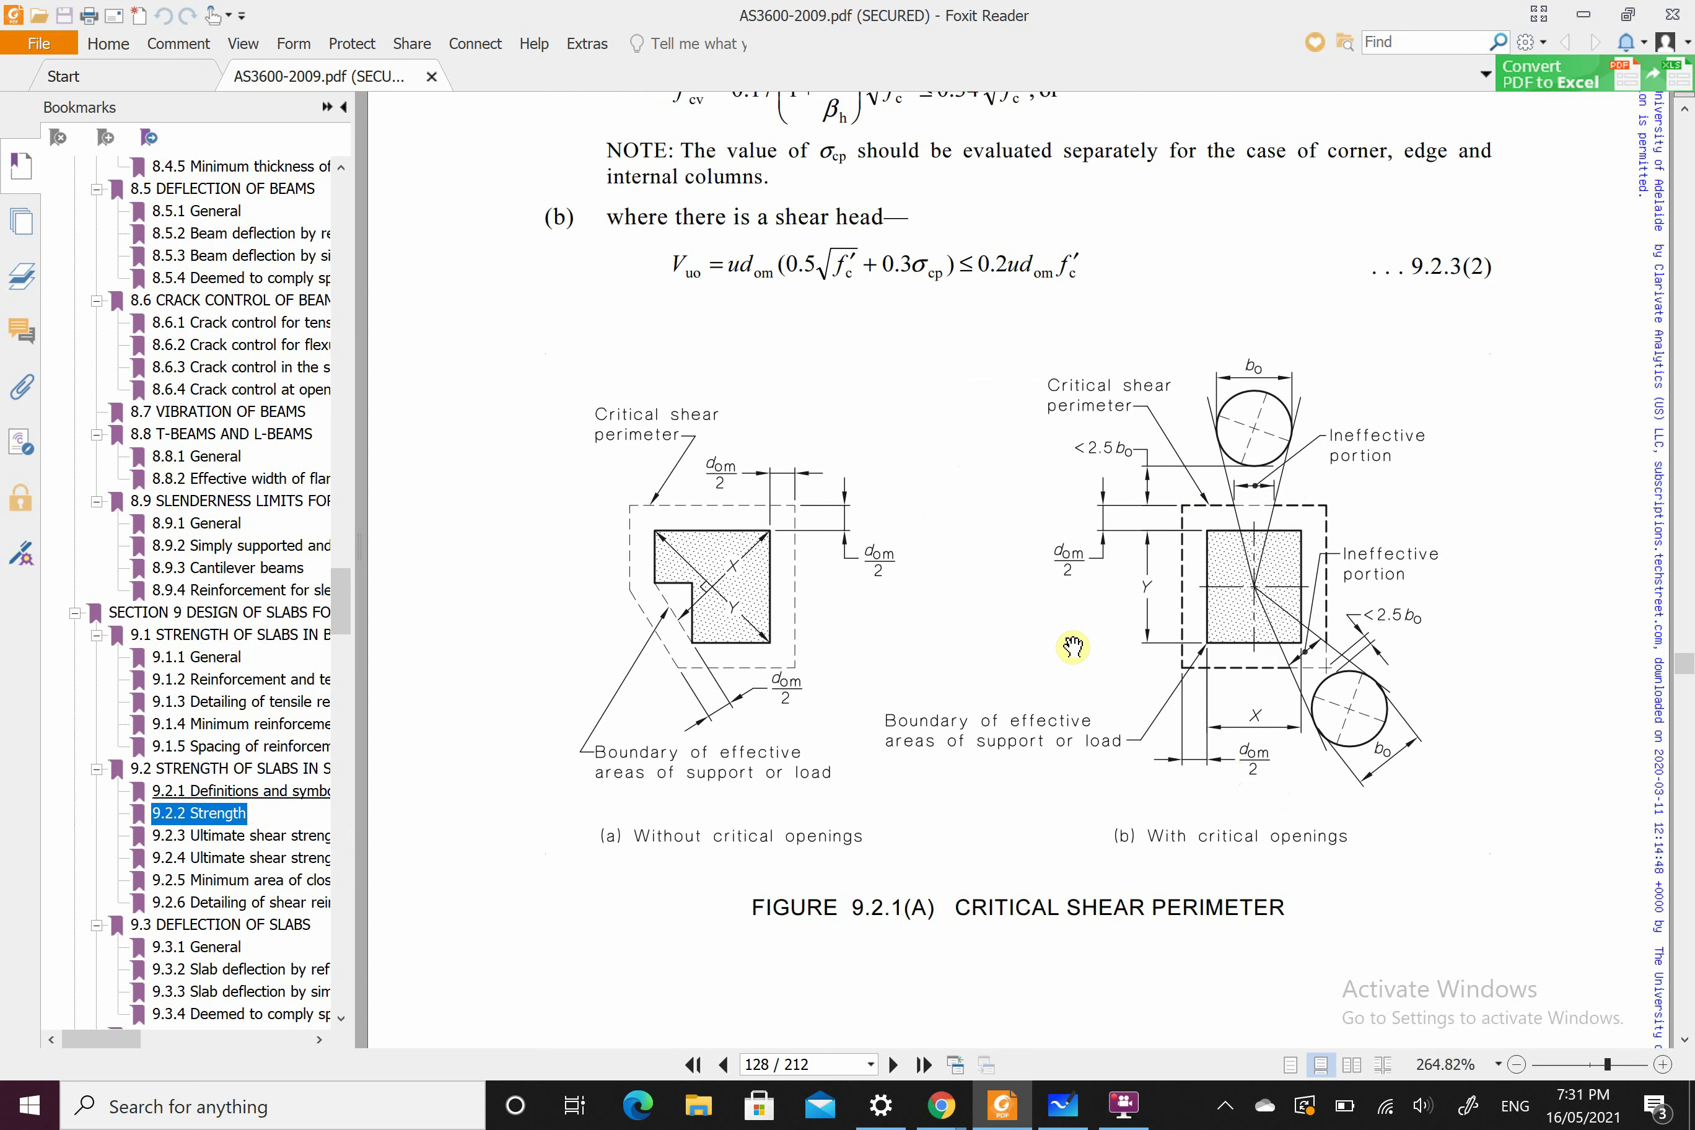
{"action": "scroll", "coordinate": [1073, 646], "scroll_direction": "up", "scroll_amount": 1}
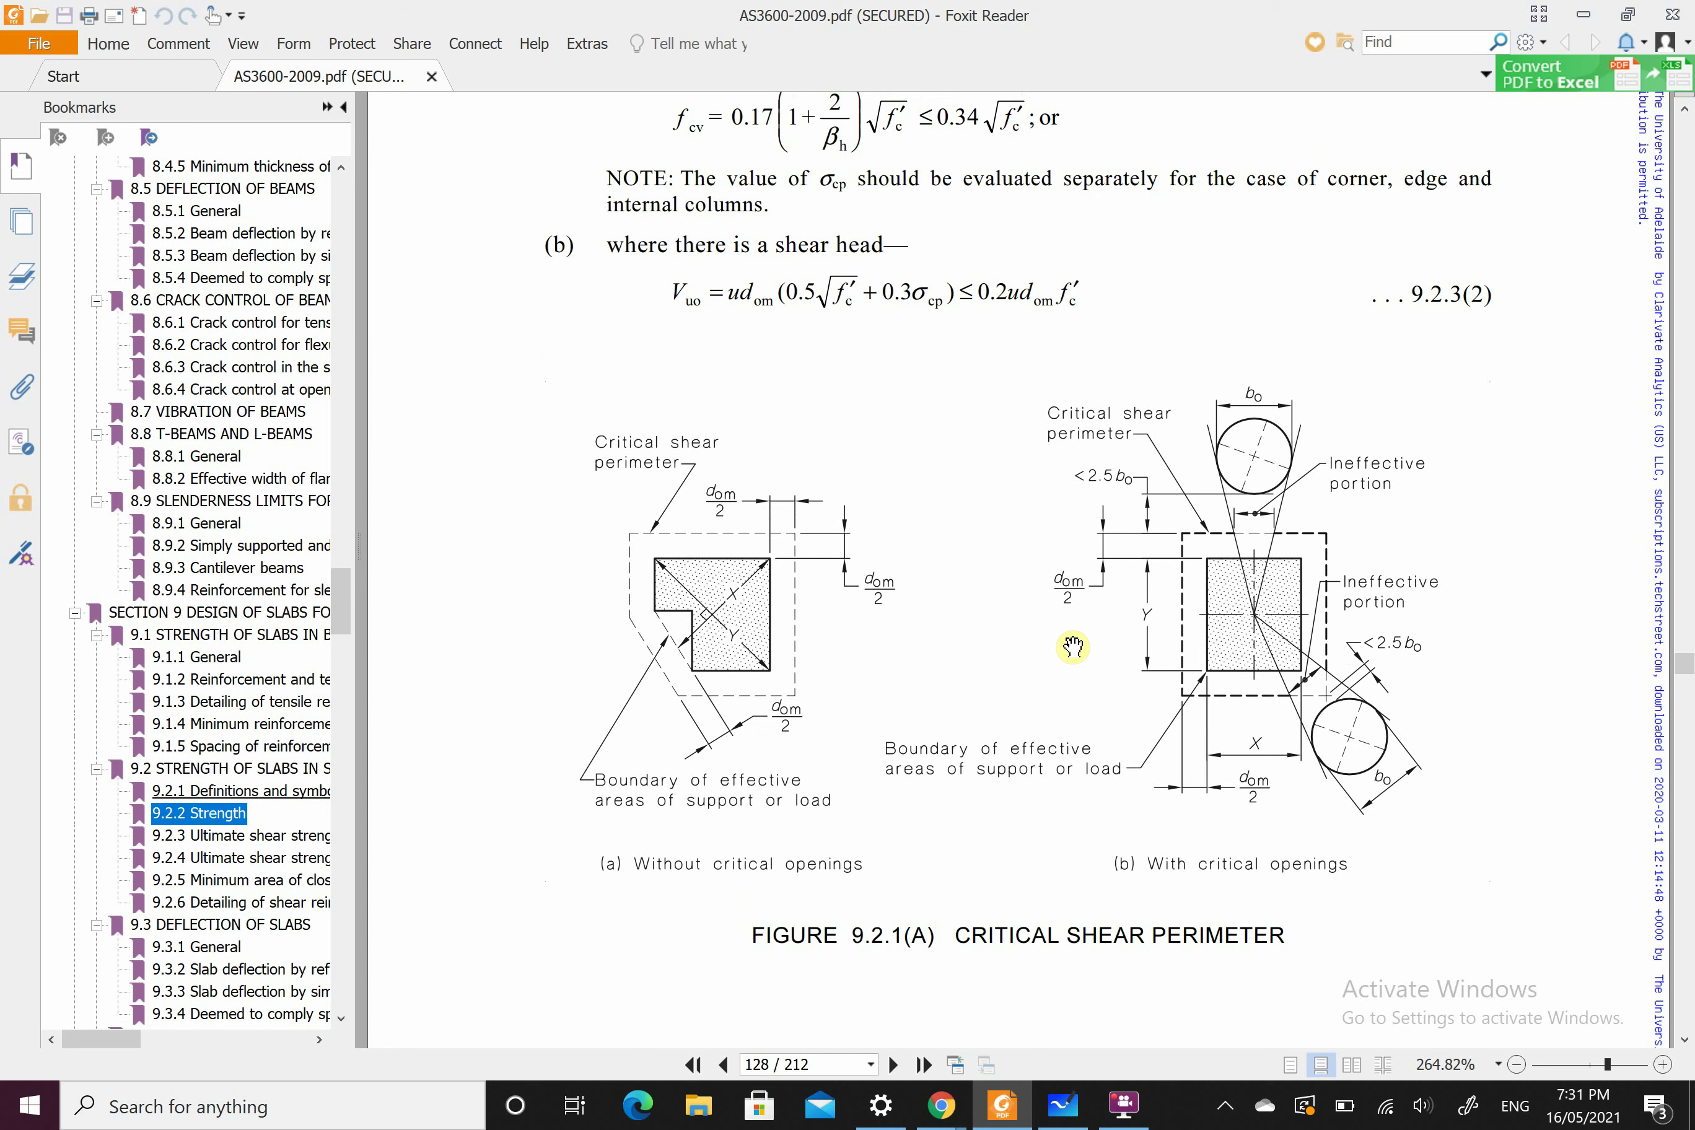
{"action": "left_click_drag", "start_coordinate": [341, 609], "coordinate": [333, 179]}
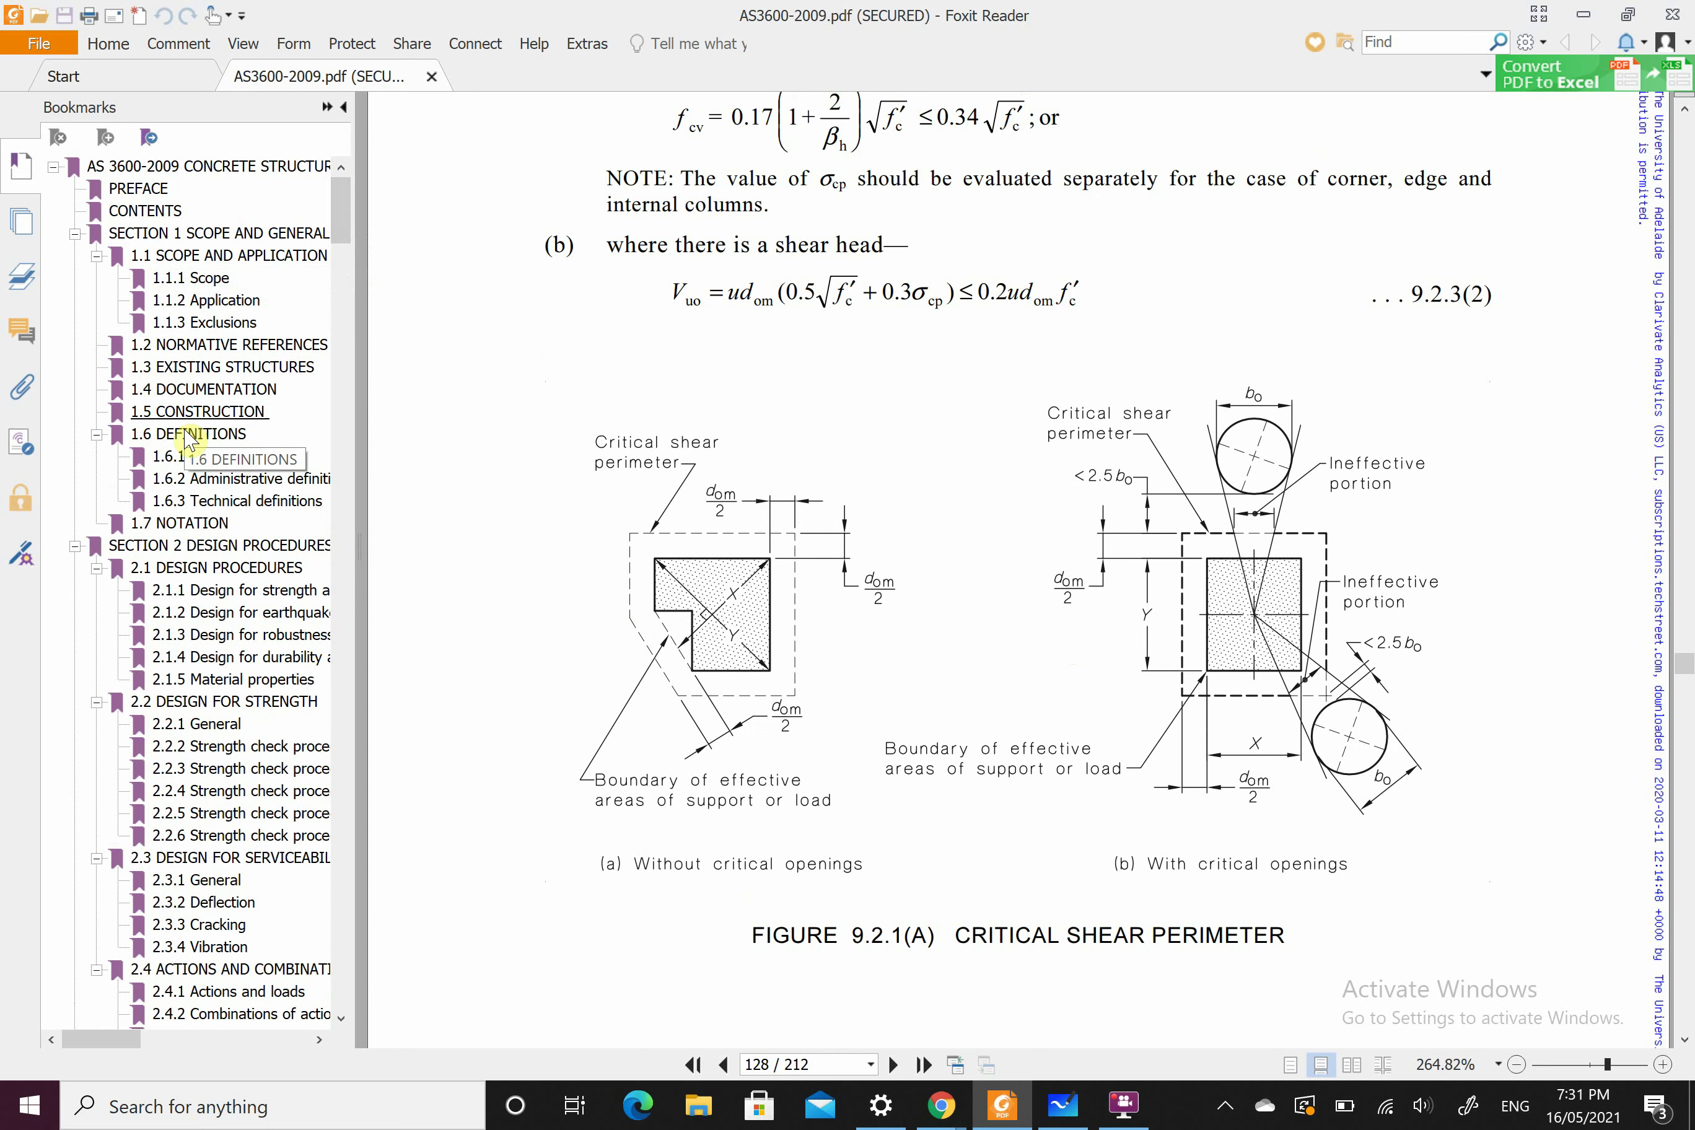
Step: Jump to 1.6.3 Technical definitions and scroll to the page 20 notation entry for d_om
{"action": "left_click", "coordinate": [219, 499]}
{"action": "scroll", "coordinate": [881, 948], "scroll_direction": "down", "scroll_amount": 15}
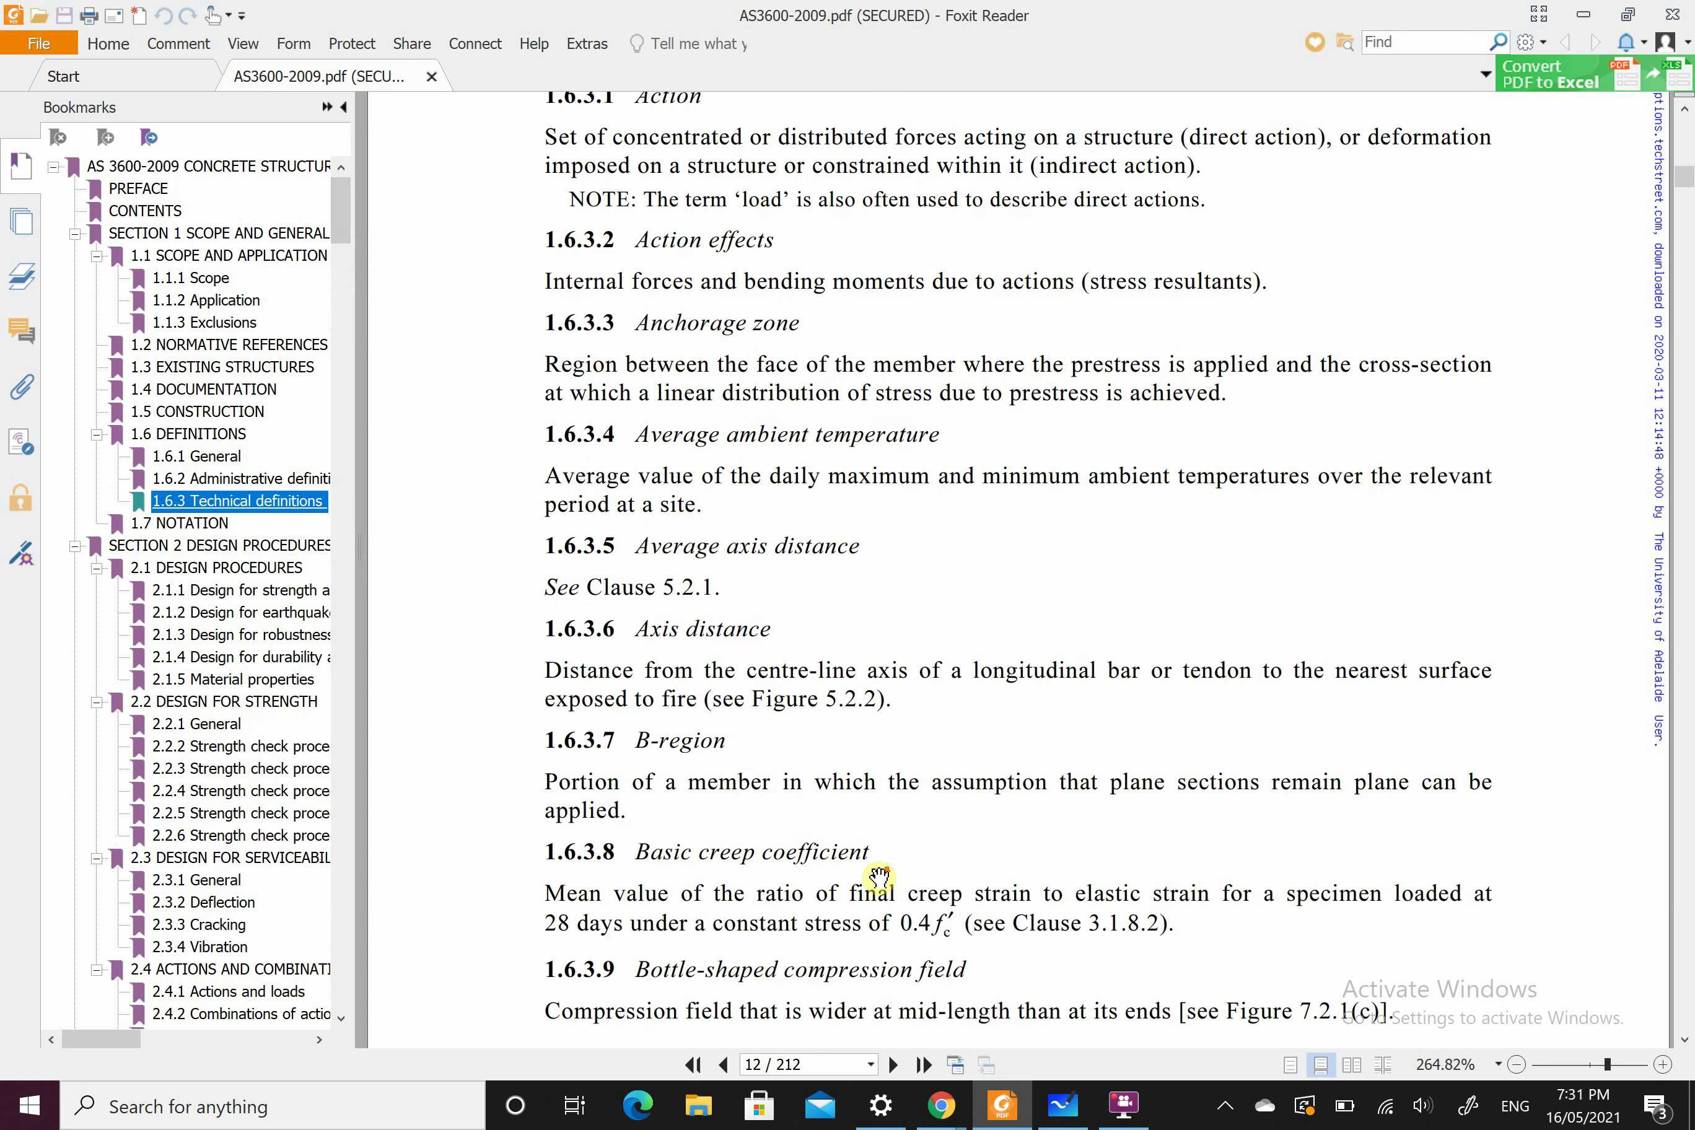
{"action": "scroll", "coordinate": [879, 877], "scroll_direction": "down", "scroll_amount": 20}
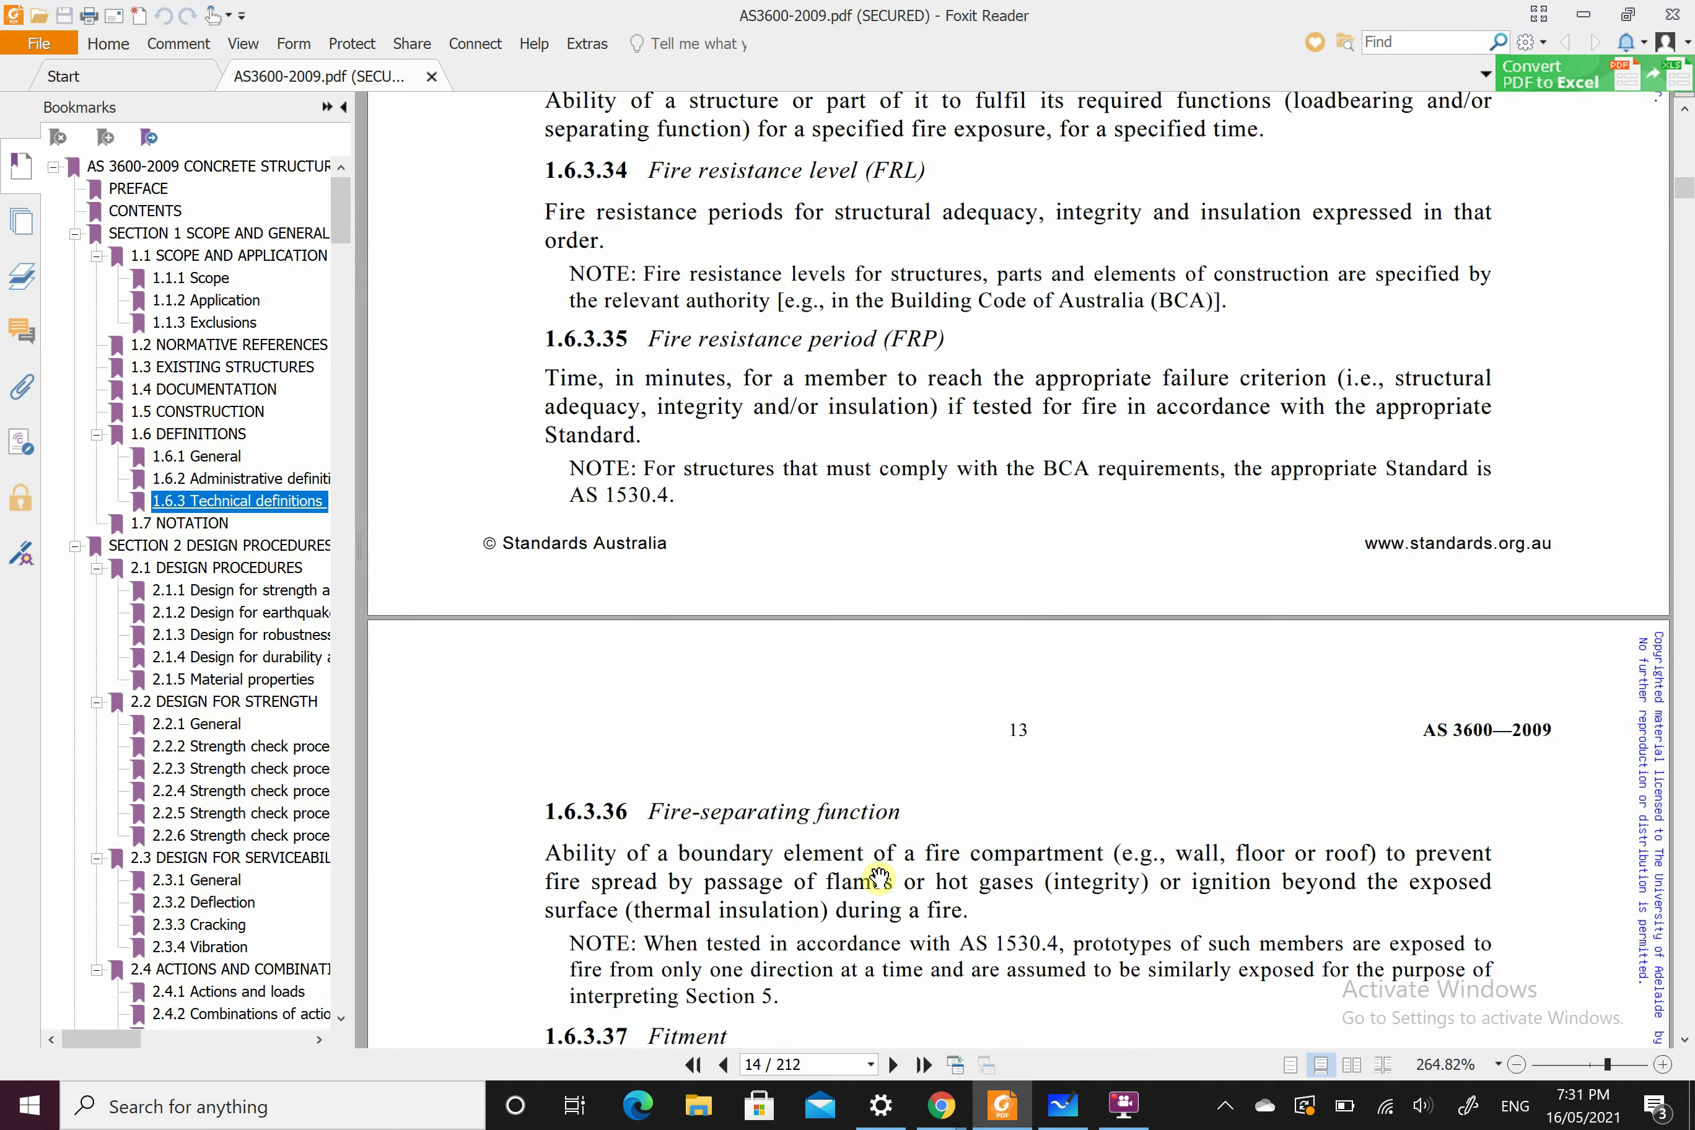
{"action": "scroll", "coordinate": [879, 875], "scroll_direction": "down", "scroll_amount": 20}
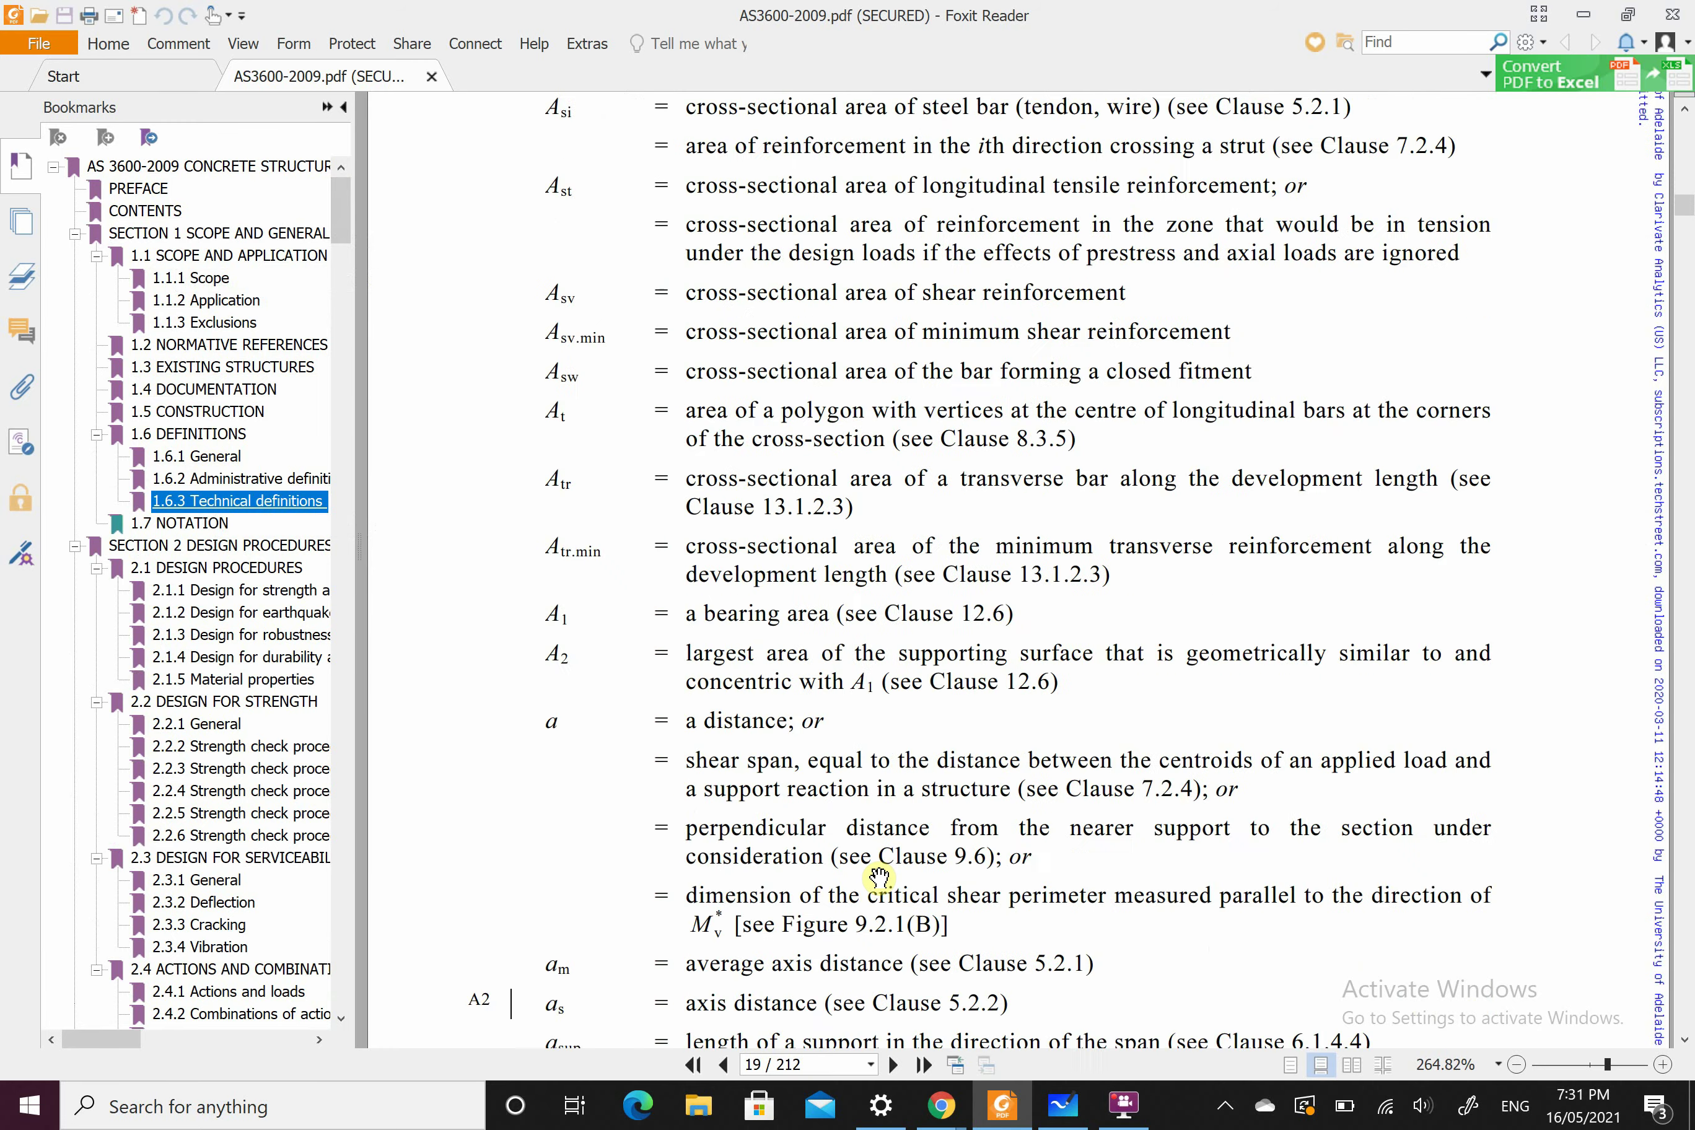
{"action": "scroll", "coordinate": [880, 877], "scroll_direction": "down", "scroll_amount": 8}
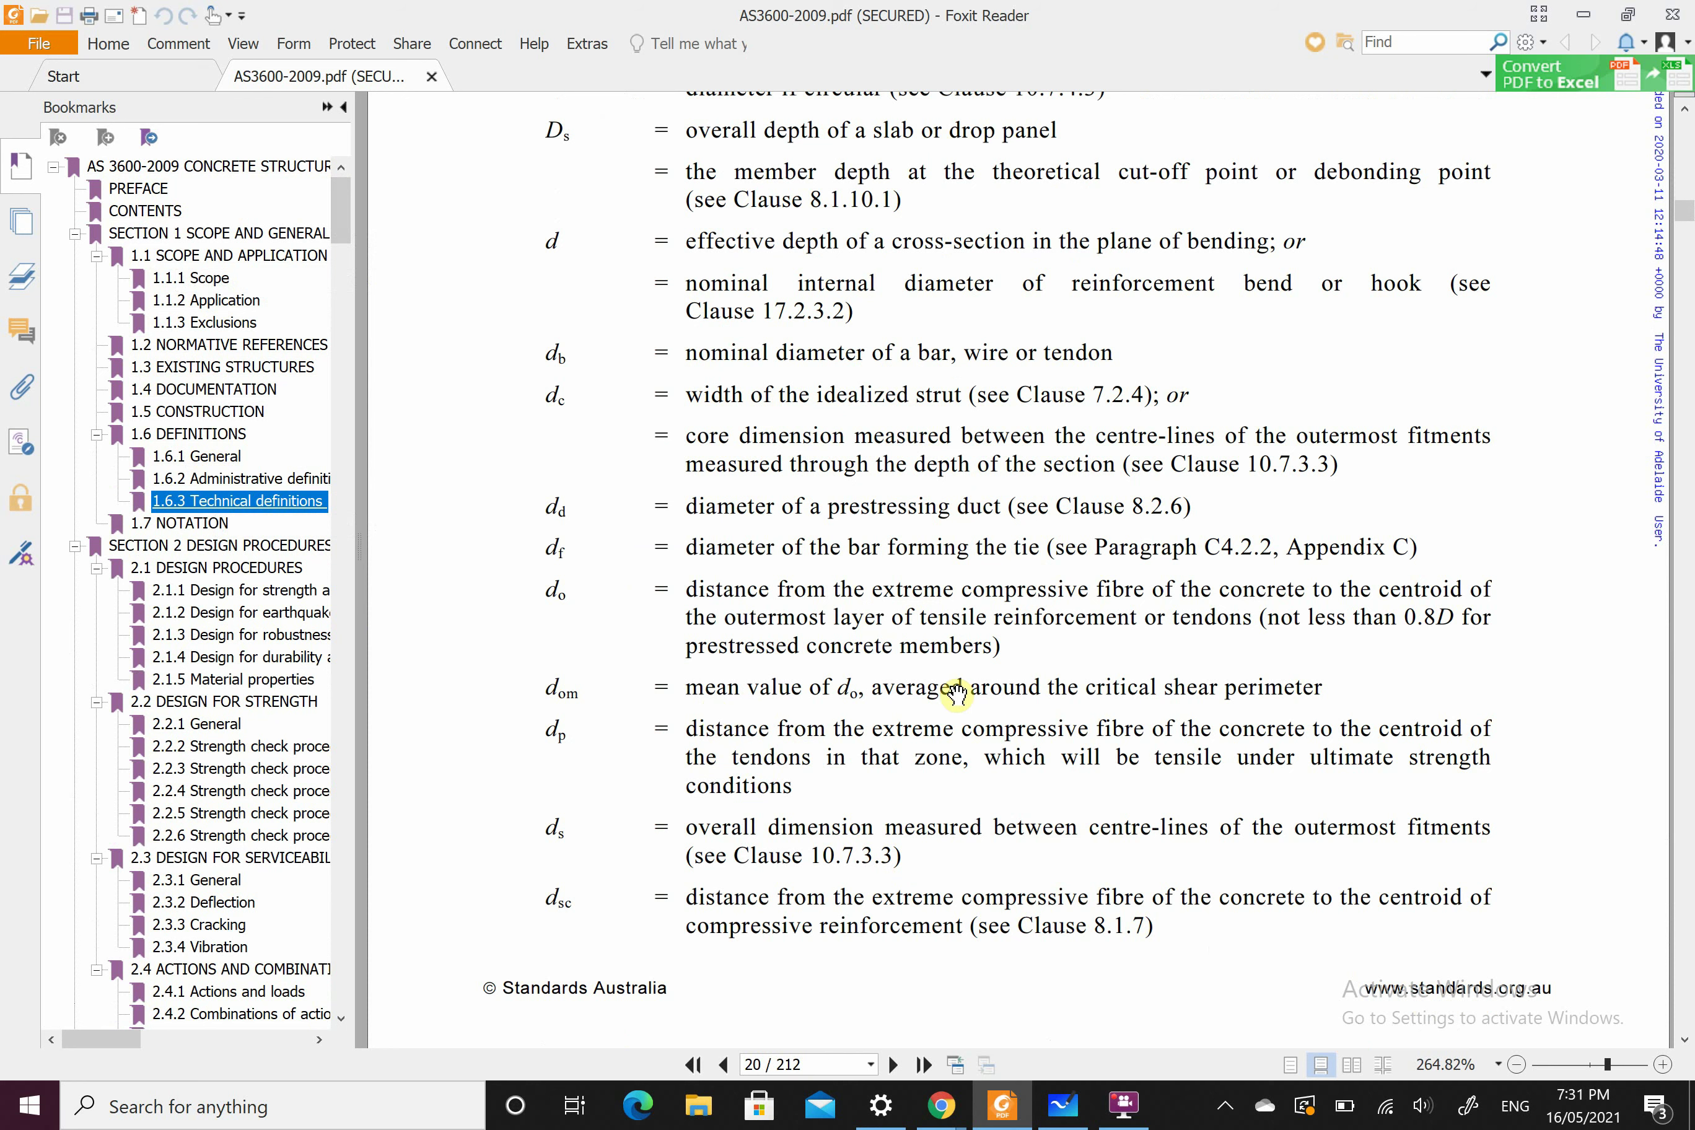
{"action": "left_click", "coordinate": [839, 698]}
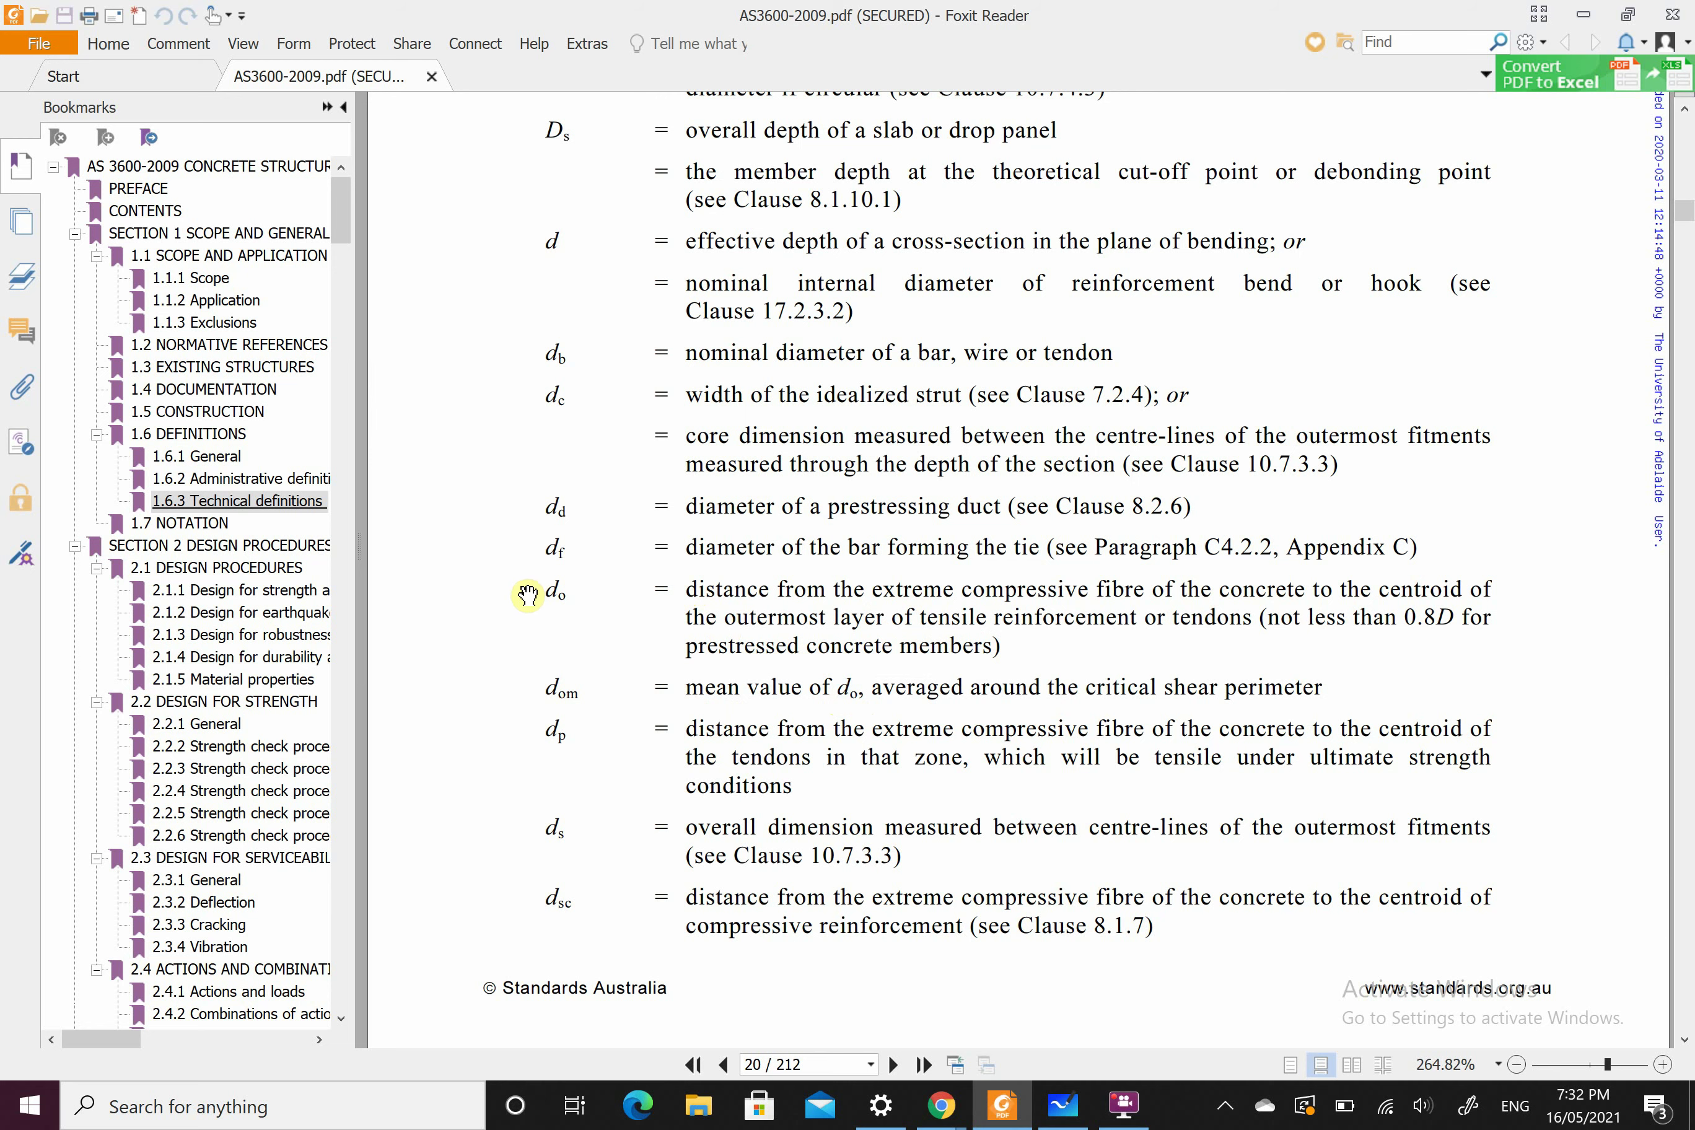
{"action": "scroll", "coordinate": [139, 820], "scroll_direction": "down", "scroll_amount": 15}
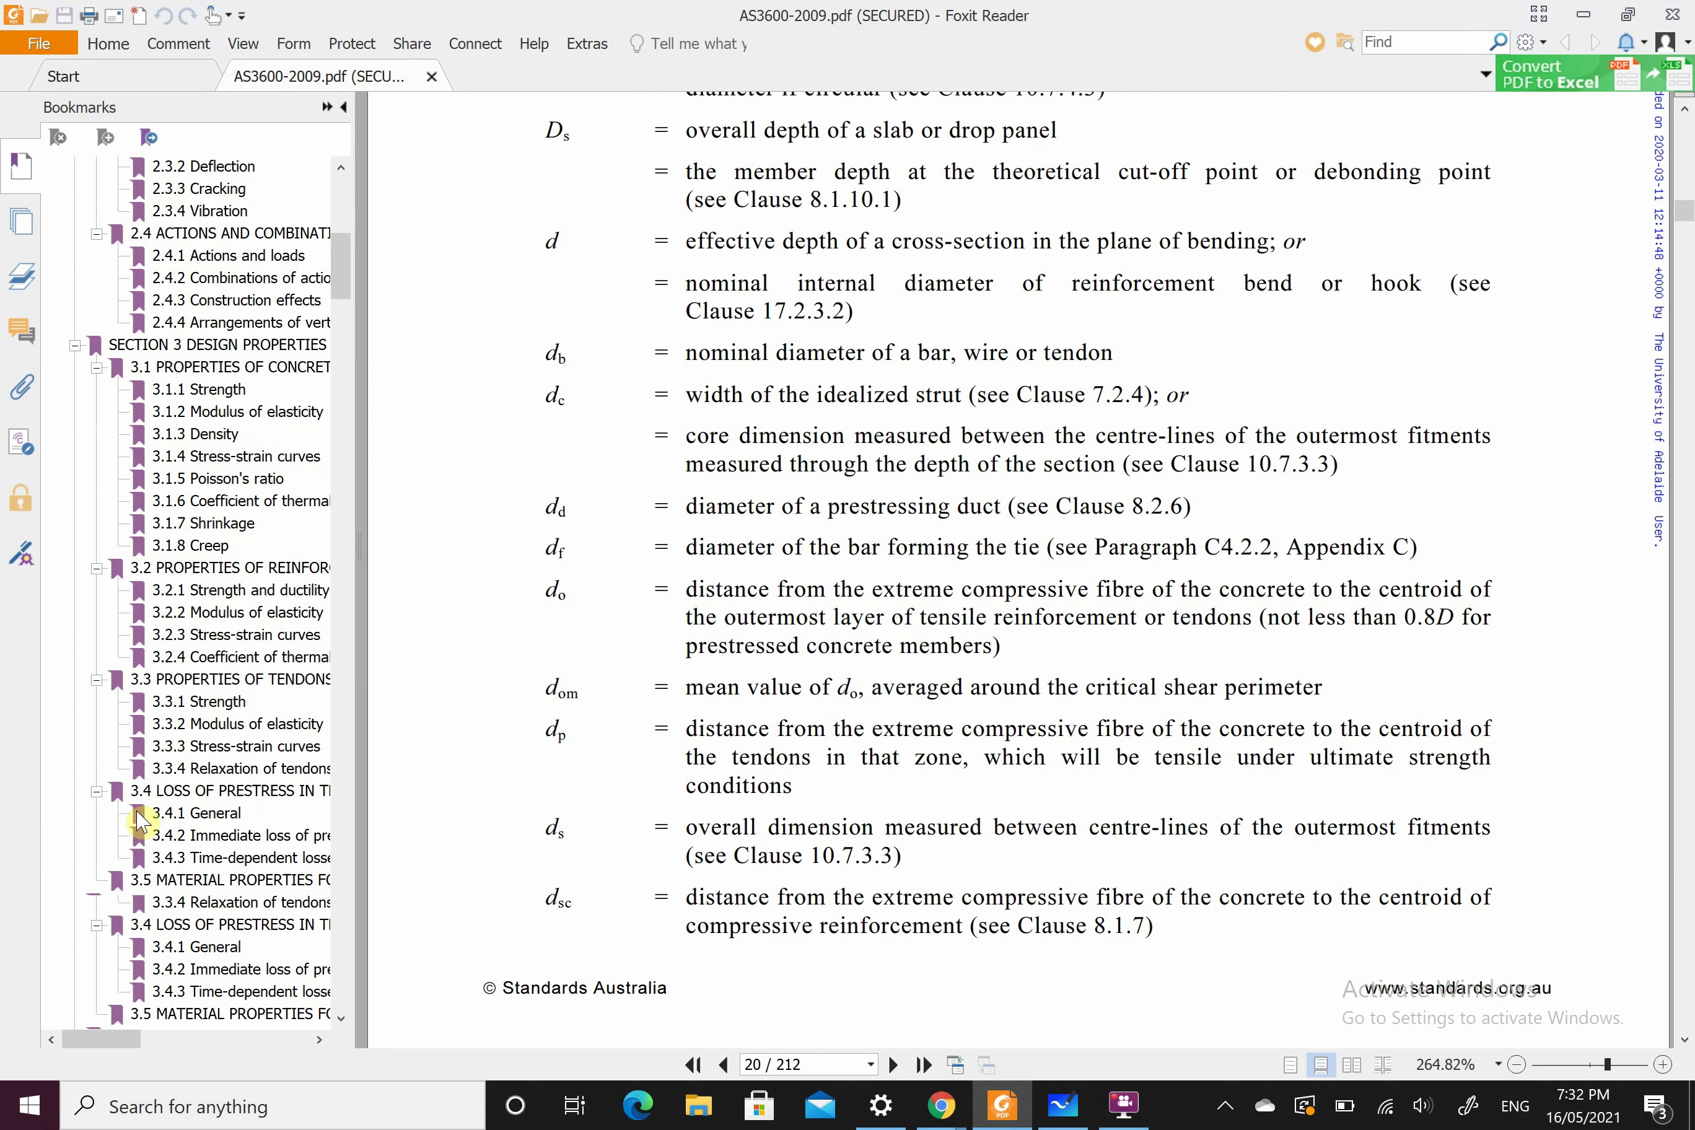
{"action": "scroll", "coordinate": [139, 821], "scroll_direction": "down", "scroll_amount": 20}
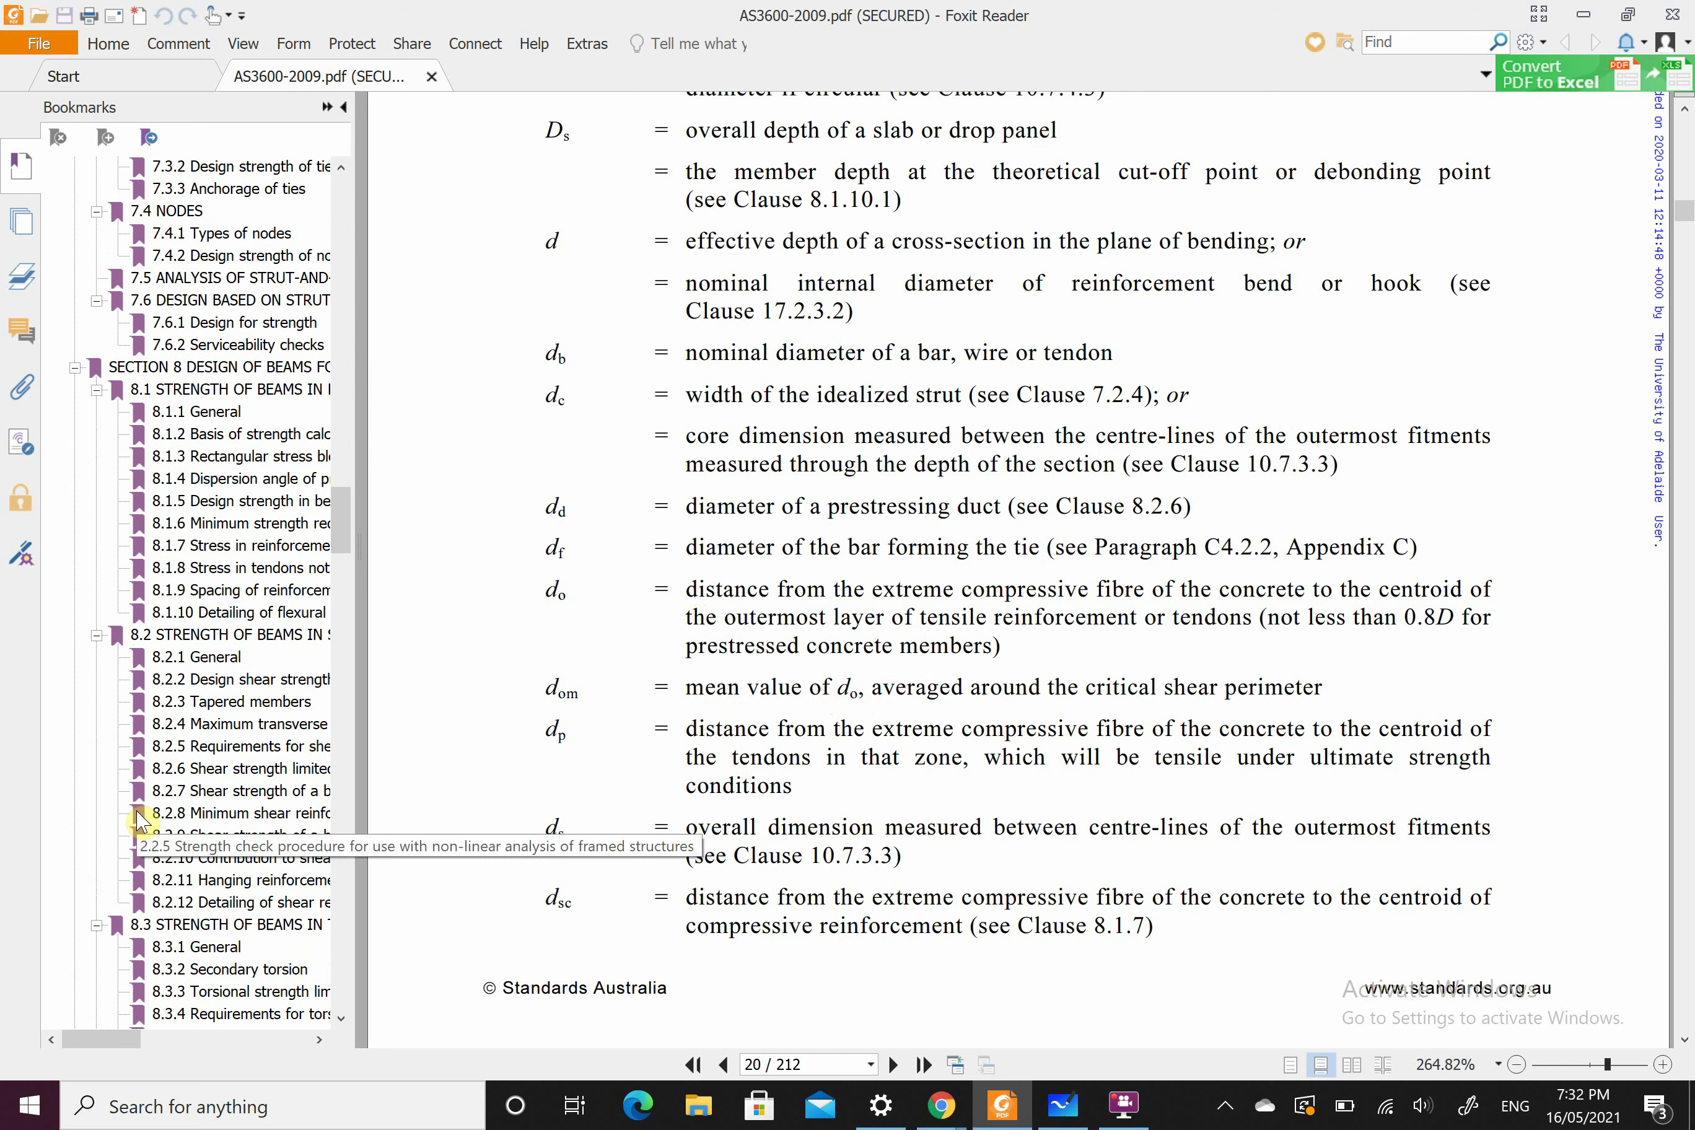
{"action": "scroll", "coordinate": [248, 758], "scroll_direction": "down", "scroll_amount": 15}
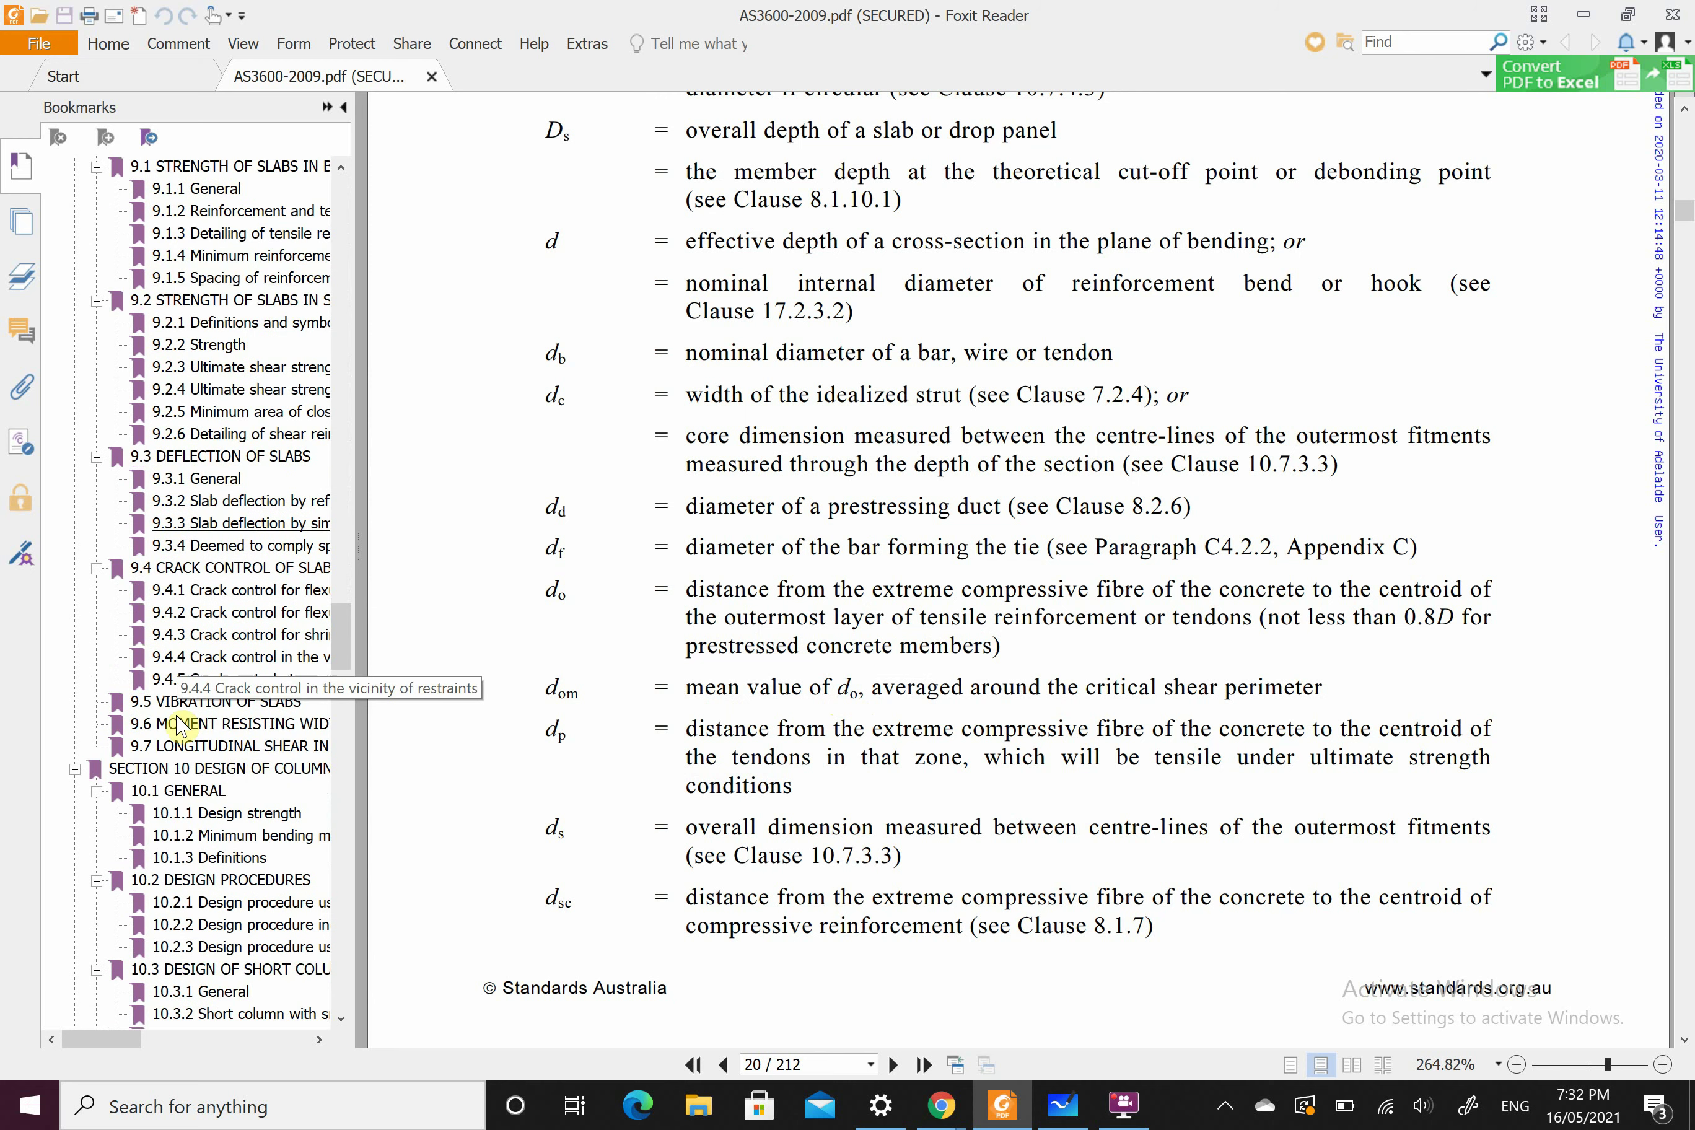
Step: Use the Section 15 bookmark 15.4.1 Dimensions to reach clause 15.4.3 on page 180 at 264.82%
{"action": "scroll", "coordinate": [182, 762], "scroll_direction": "down", "scroll_amount": 15}
{"action": "scroll", "coordinate": [182, 762], "scroll_direction": "down", "scroll_amount": 15}
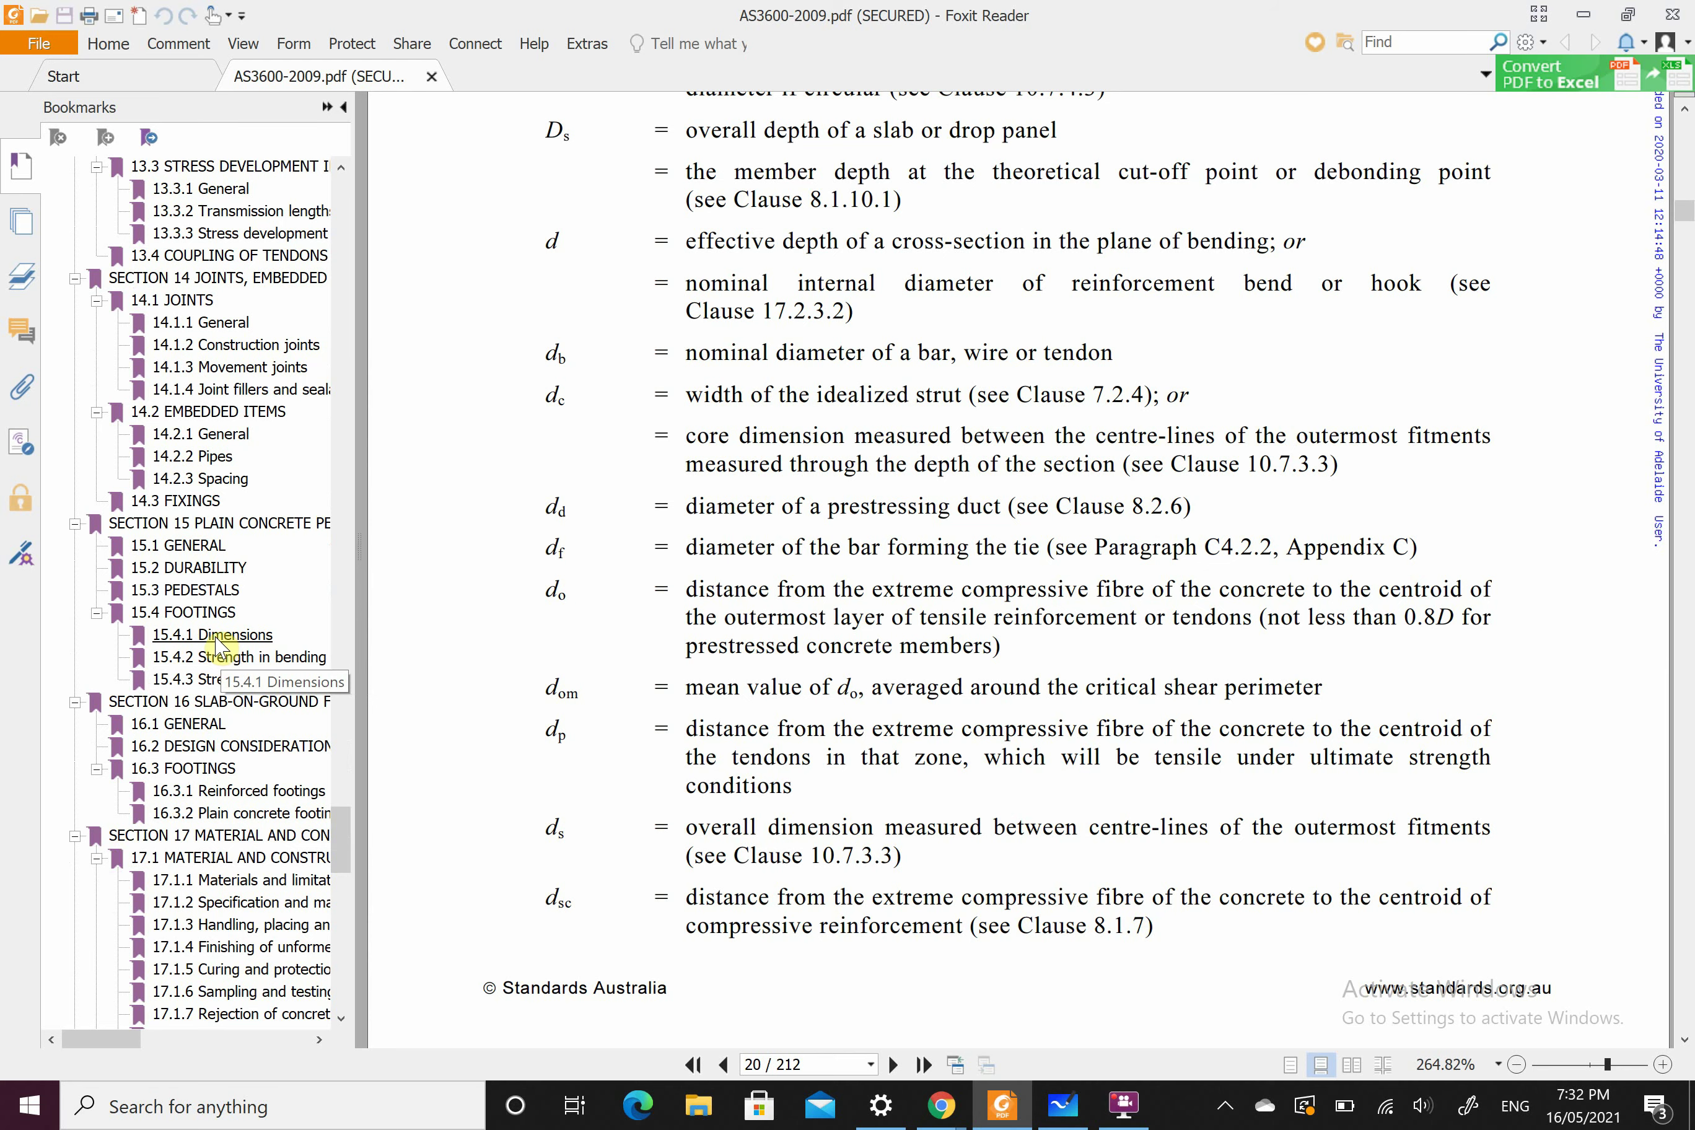
{"action": "left_click", "coordinate": [215, 640]}
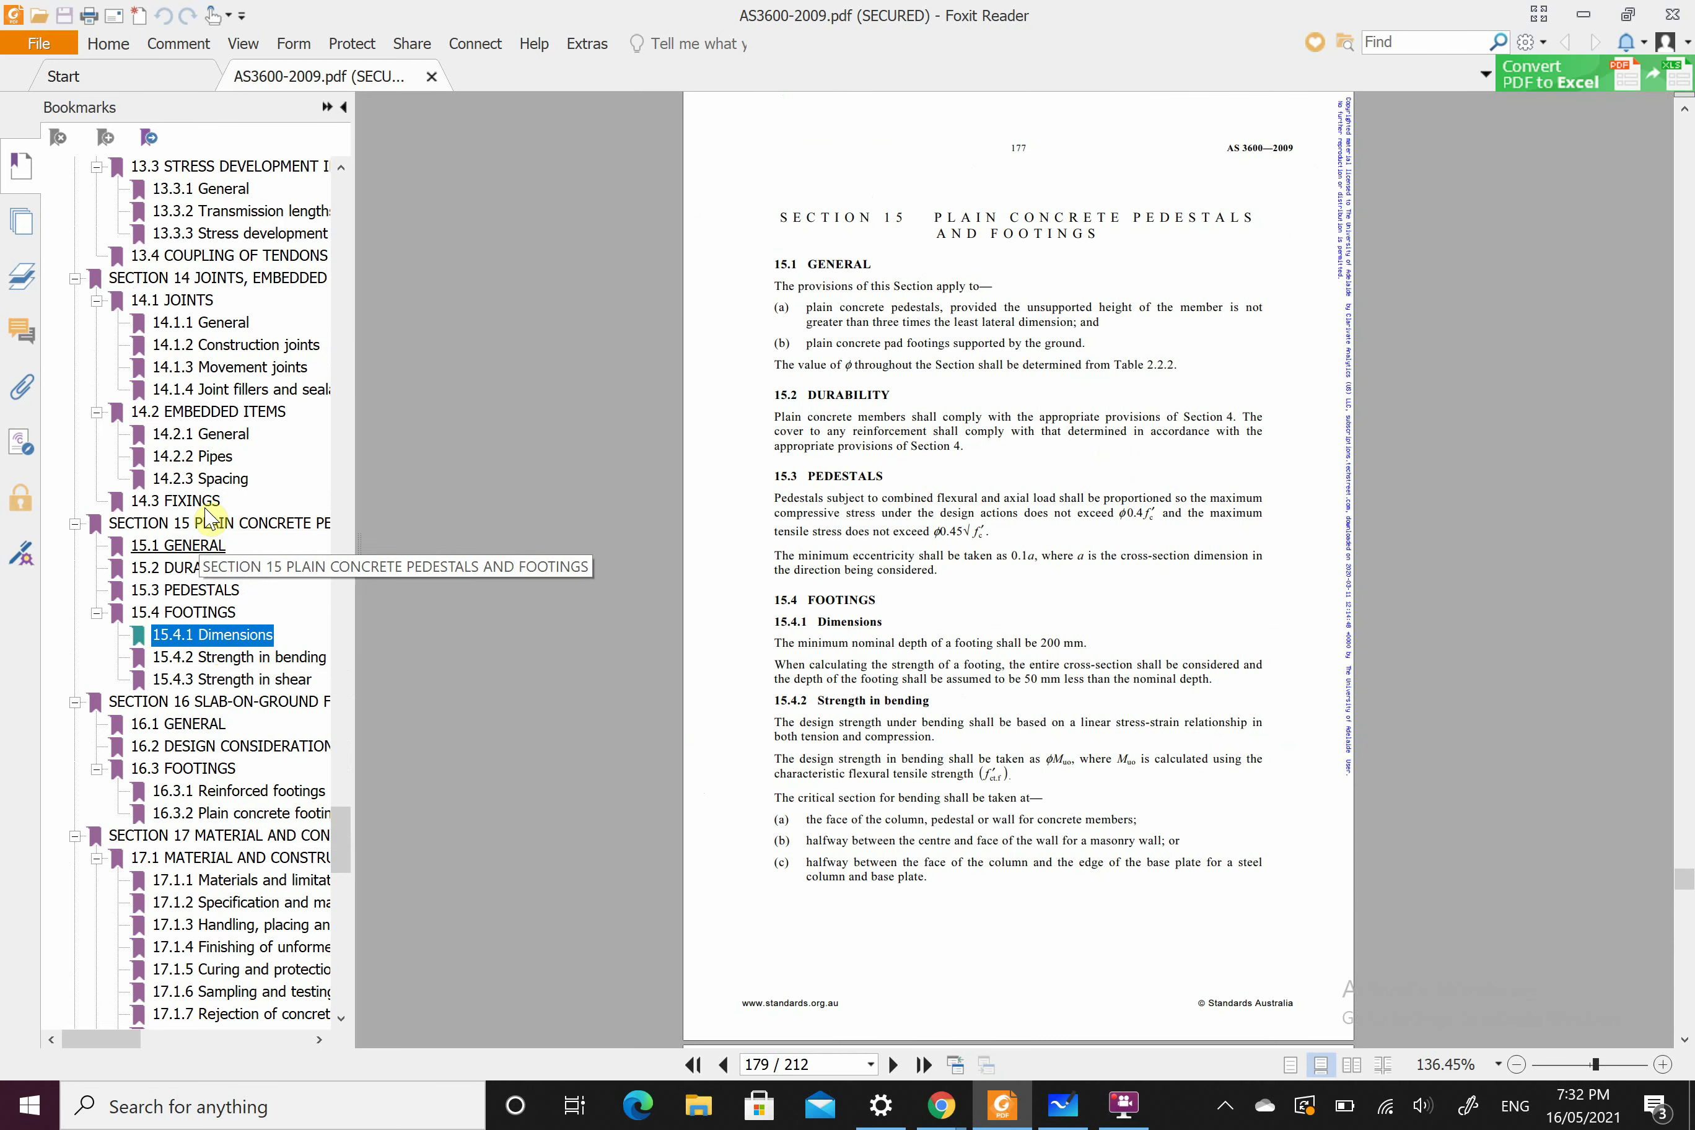
{"action": "scroll", "coordinate": [941, 796], "scroll_direction": "up", "scroll_amount": 4}
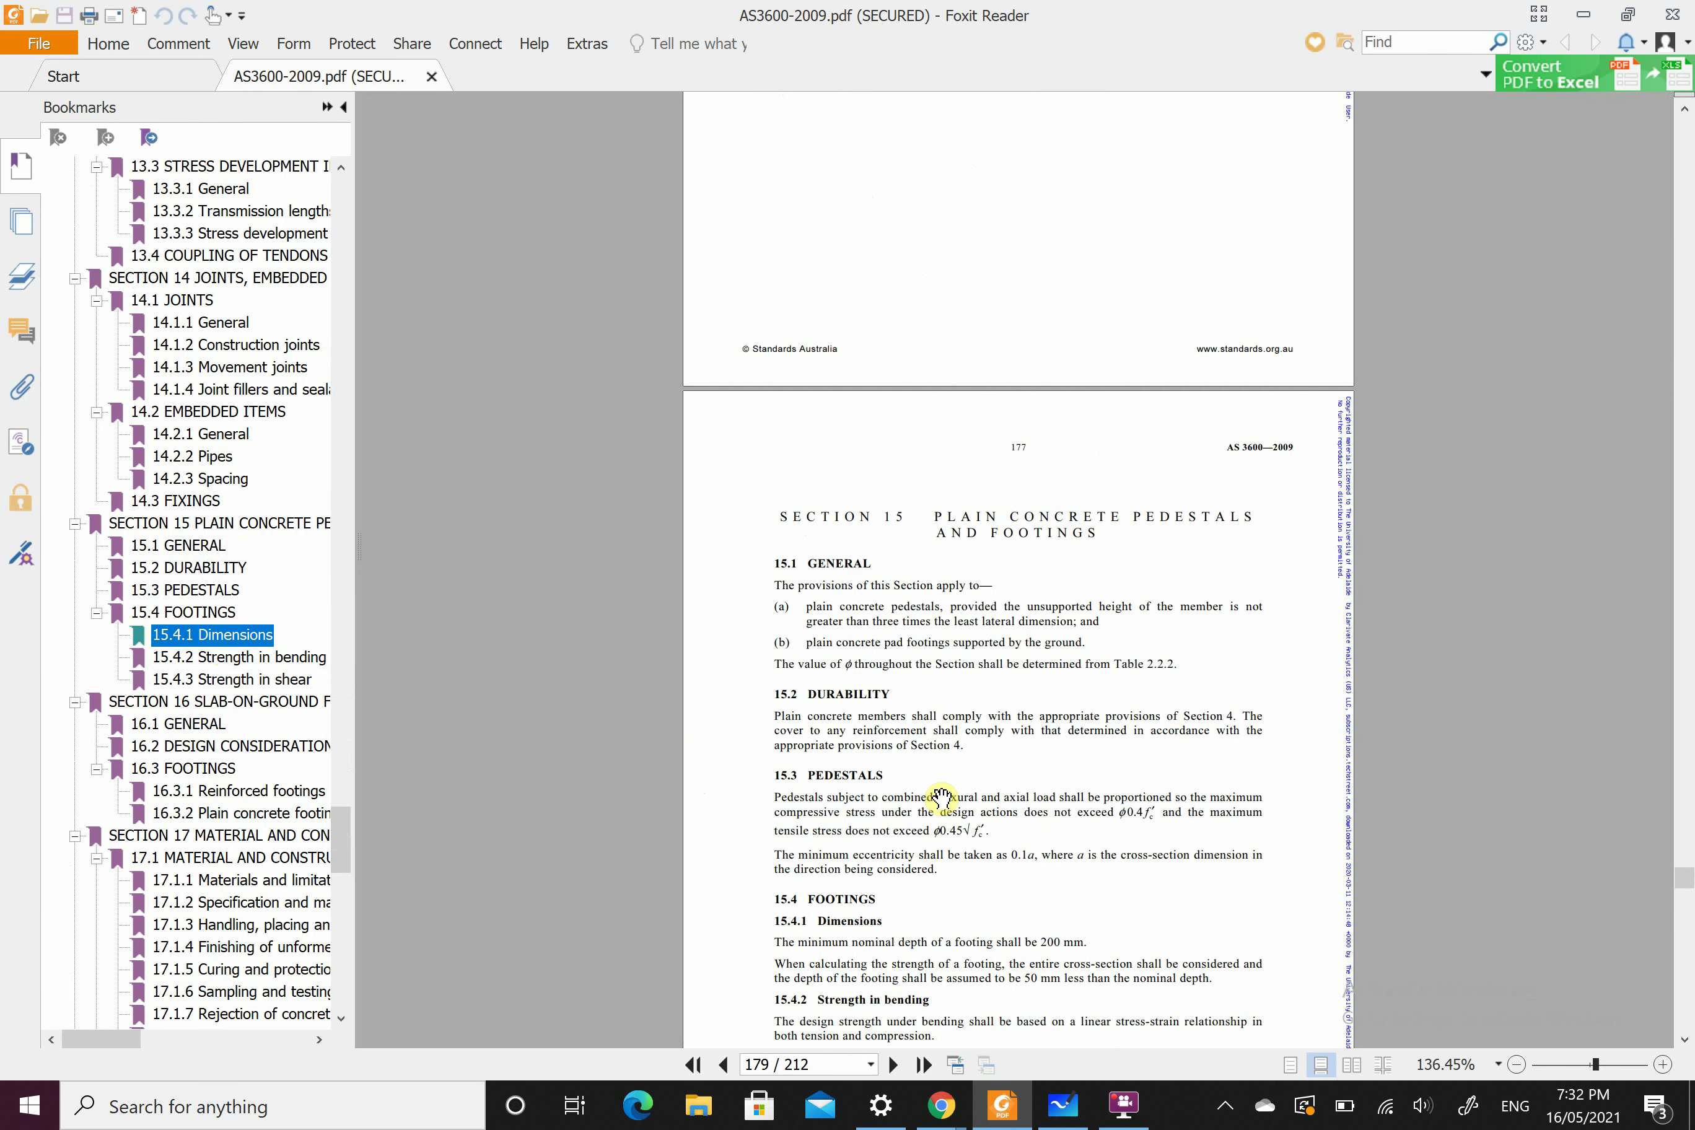
{"action": "scroll", "coordinate": [942, 796], "scroll_direction": "up", "scroll_amount": 8}
{"action": "scroll", "coordinate": [942, 797], "scroll_direction": "down", "scroll_amount": 10}
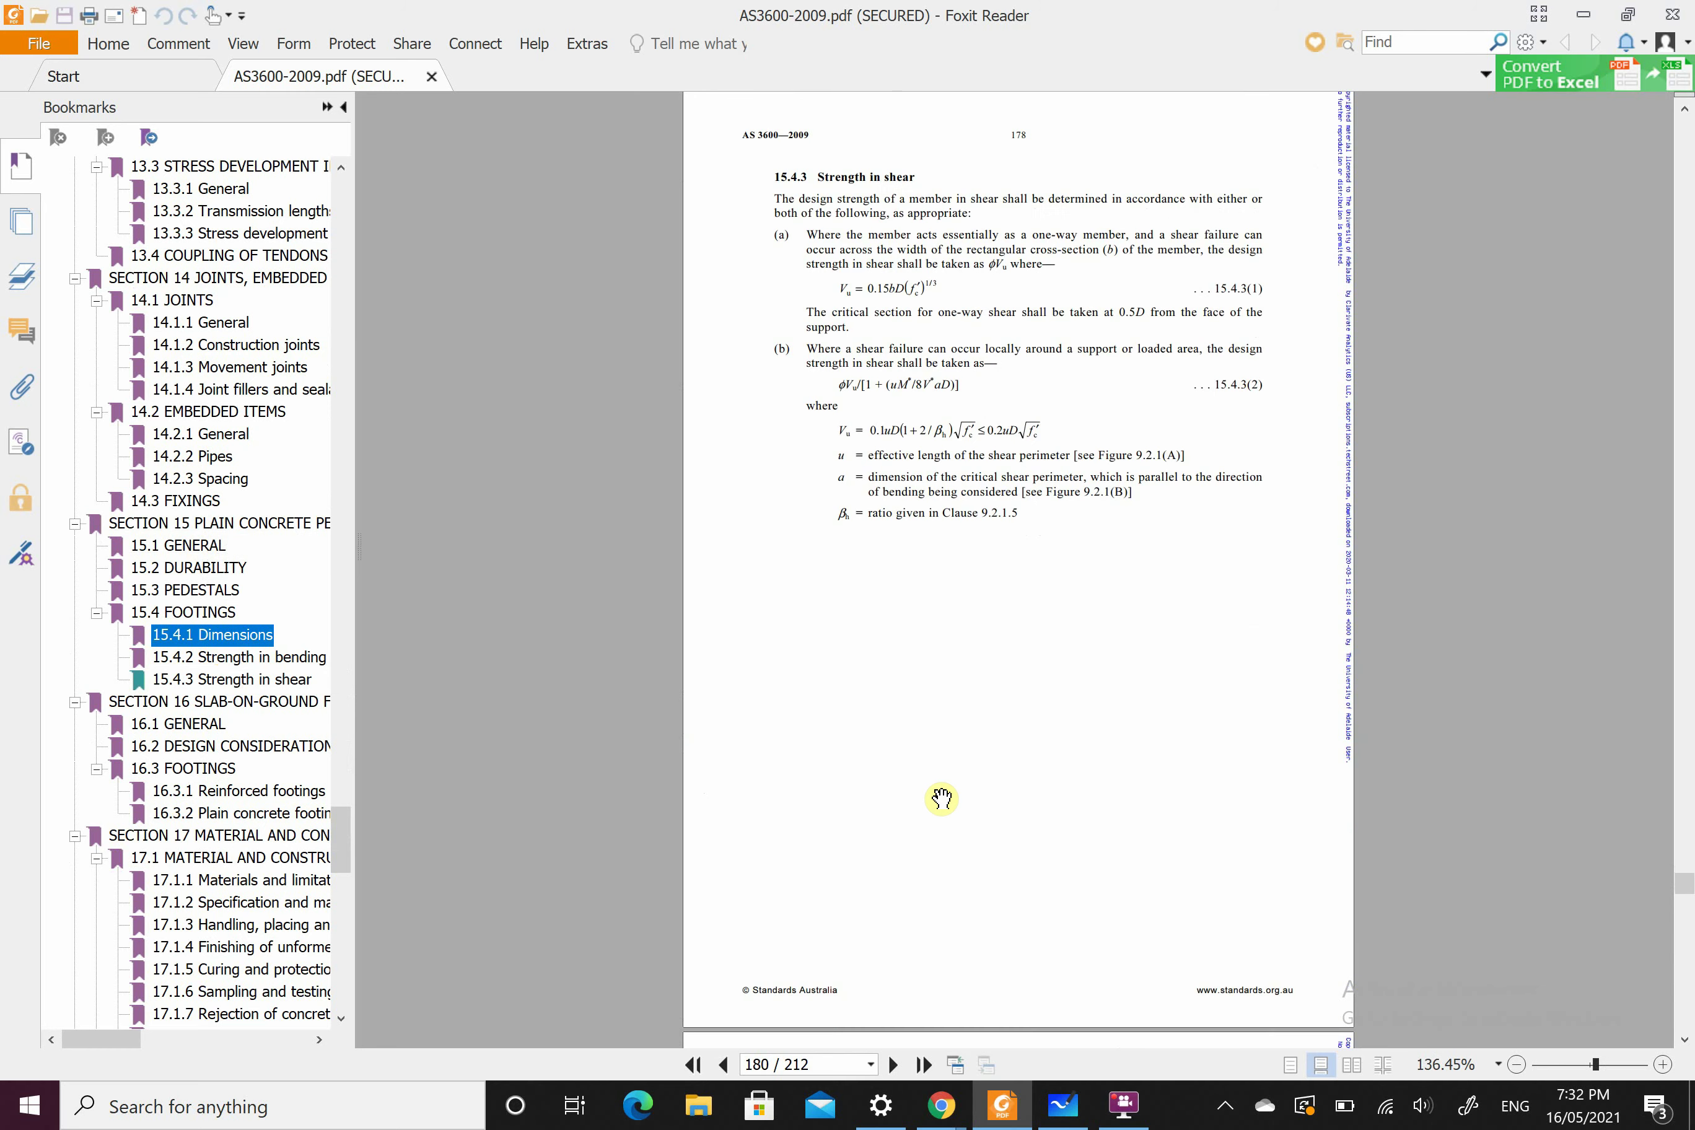
{"action": "scroll", "coordinate": [942, 802], "scroll_direction": "up", "scroll_amount": 2}
{"action": "scroll", "coordinate": [943, 854], "scroll_direction": "up", "scroll_amount": 5, "text": "ctrl"}
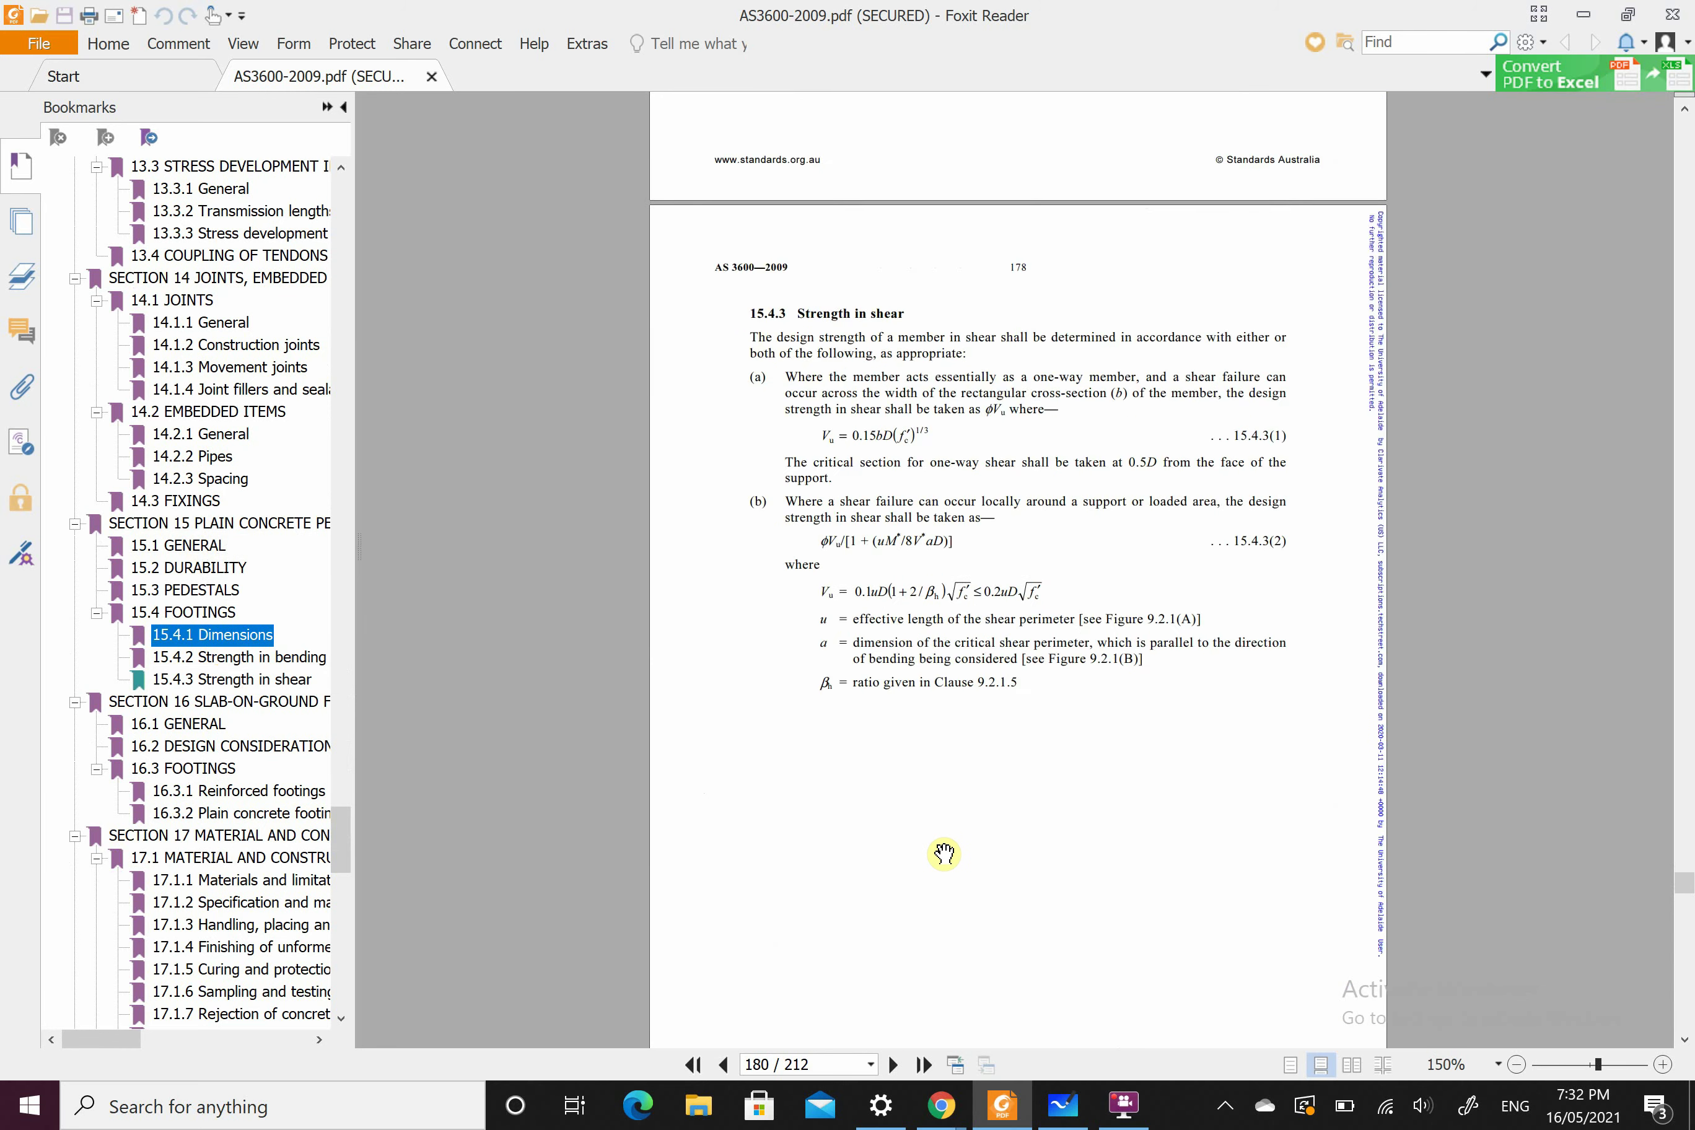
Step: Back in Whiteboard, write an underlined dom below the COVER line
{"action": "left_click", "coordinate": [1061, 1105]}
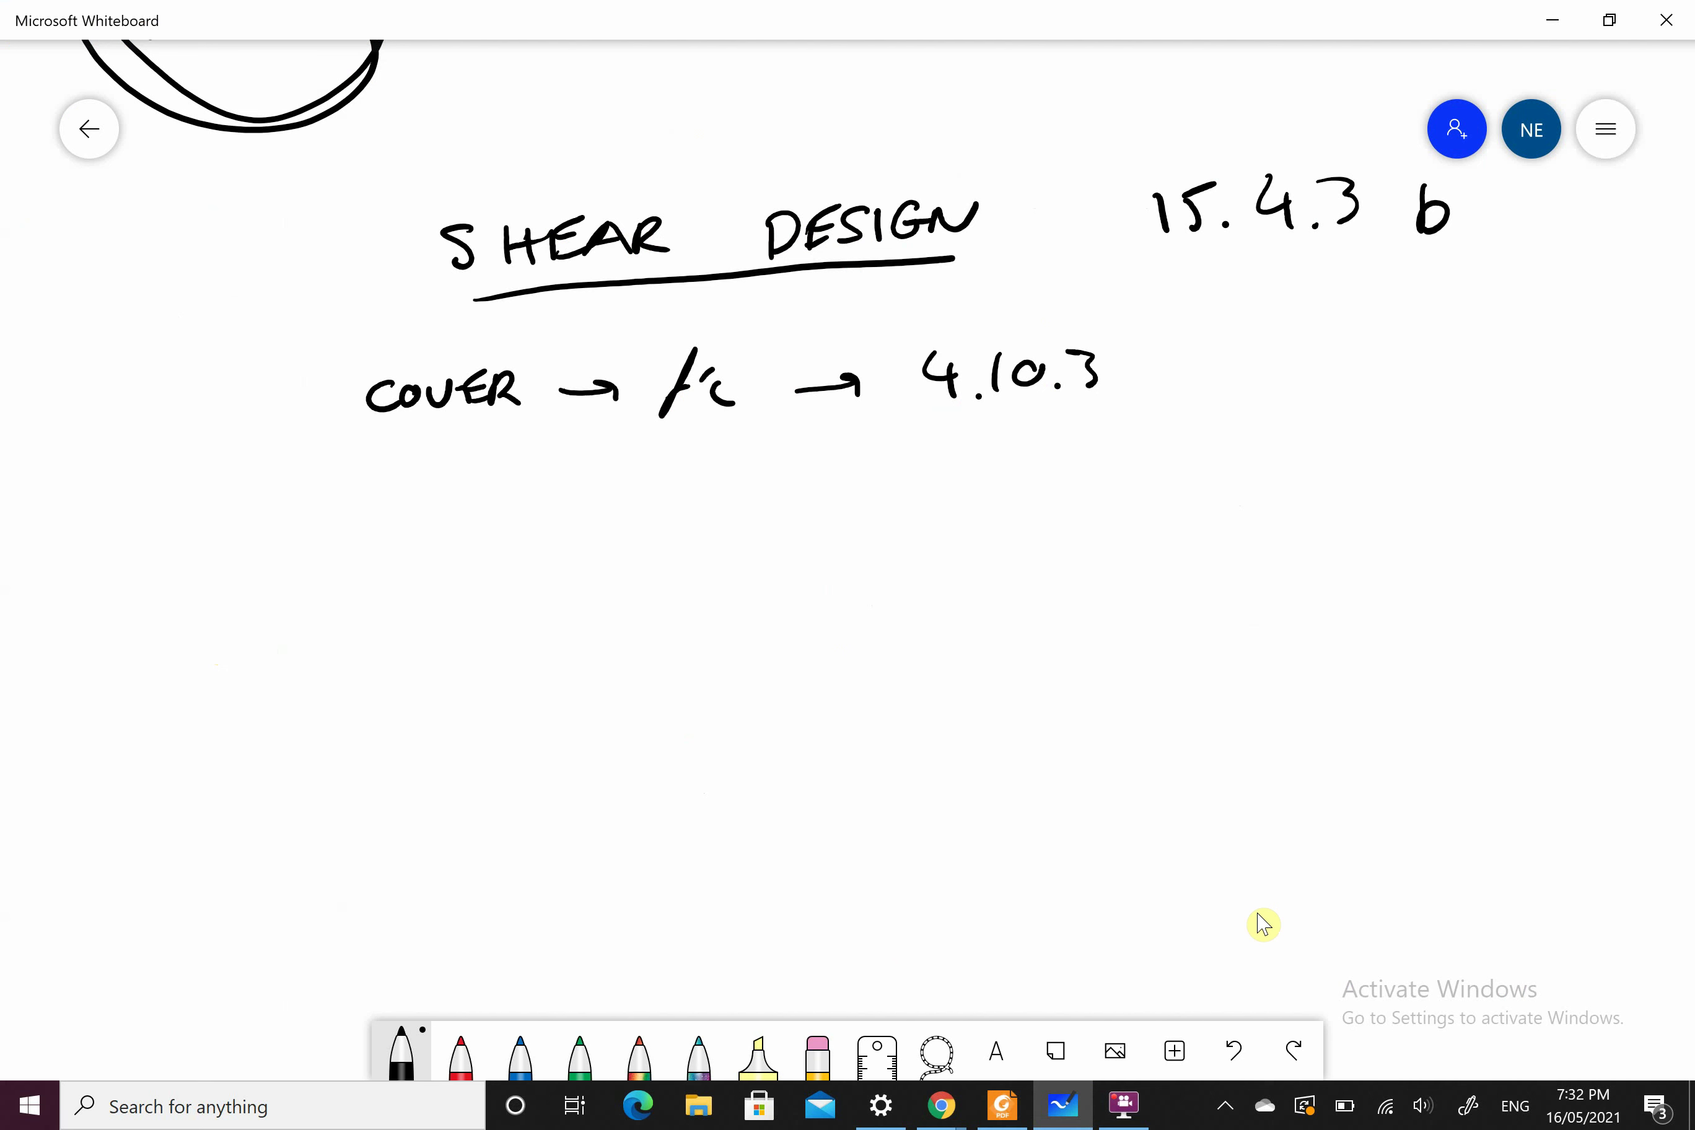
{"action": "left_click_drag", "start_coordinate": [383, 515], "coordinate": [381, 543]}
{"action": "left_click", "coordinate": [405, 538]}
{"action": "mouse_move", "coordinate": [394, 461]}
{"action": "left_mouse_down"}
{"action": "mouse_move", "coordinate": [404, 542]}
{"action": "mouse_move", "coordinate": [438, 546]}
{"action": "mouse_move", "coordinate": [361, 567]}
{"action": "mouse_move", "coordinate": [413, 569]}
{"action": "left_mouse_up"}
{"action": "left_click", "coordinate": [431, 566]}
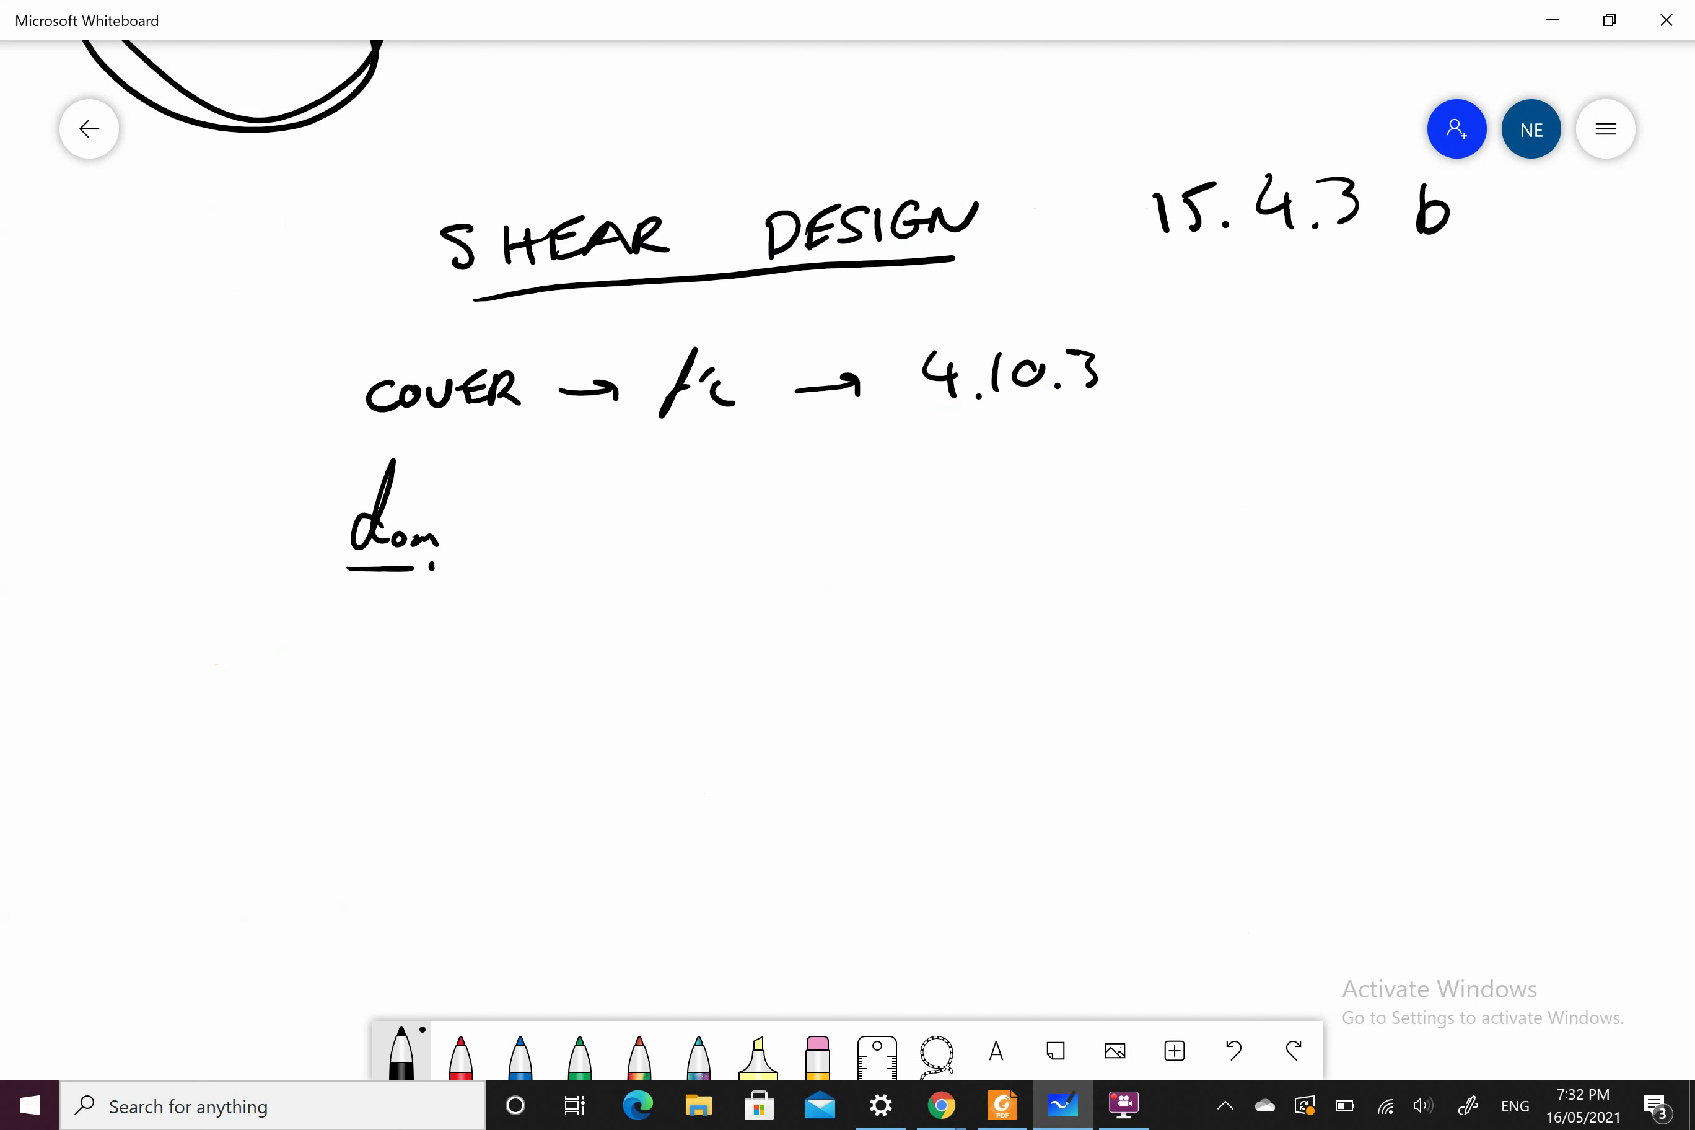
{"action": "scroll", "coordinate": [847, 560], "scroll_direction": "down", "scroll_amount": 3}
{"action": "scroll", "coordinate": [848, 560], "scroll_direction": "right", "scroll_amount": 3}
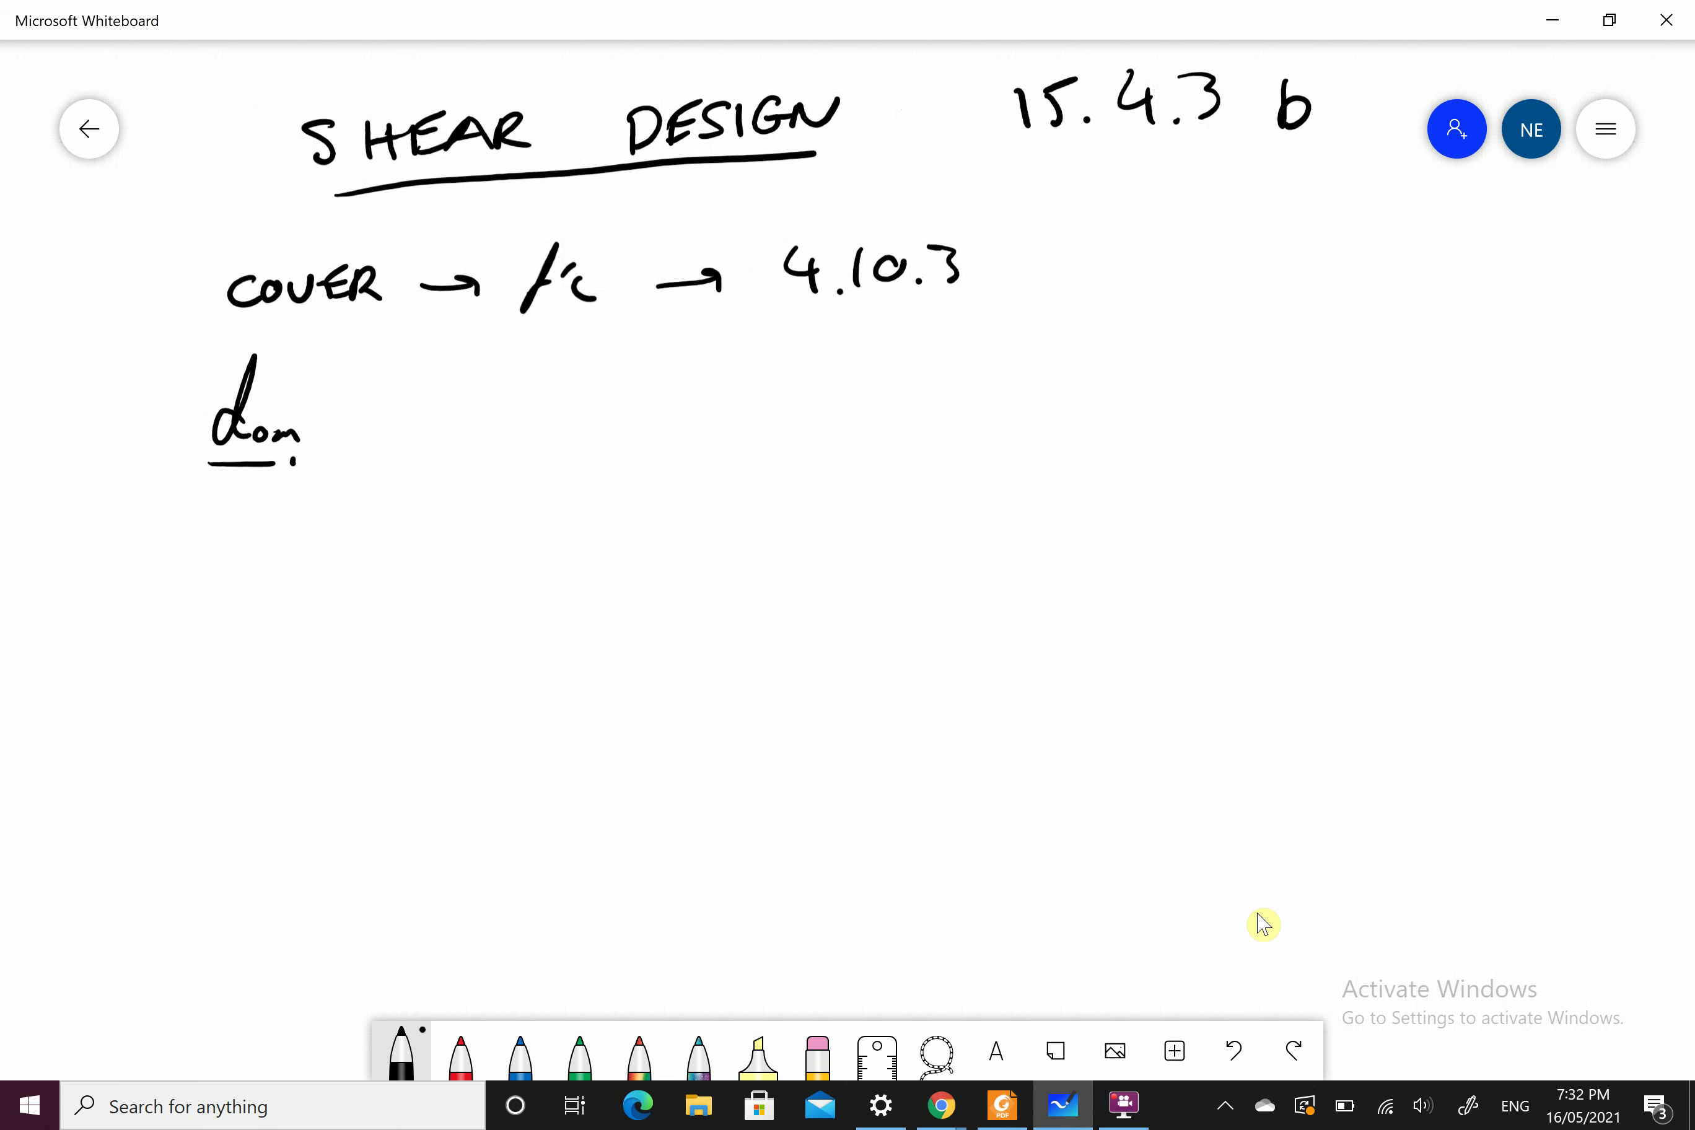
Step: Add the variables a and u beneath dom, checking the AS 3600 PDF once
{"action": "mouse_move", "coordinate": [250, 558]}
{"action": "left_mouse_down"}
{"action": "mouse_move", "coordinate": [243, 581]}
{"action": "mouse_move", "coordinate": [262, 590]}
{"action": "left_mouse_up"}
{"action": "left_click_drag", "start_coordinate": [219, 688], "coordinate": [207, 729]}
{"action": "left_click_drag", "start_coordinate": [211, 727], "coordinate": [242, 686]}
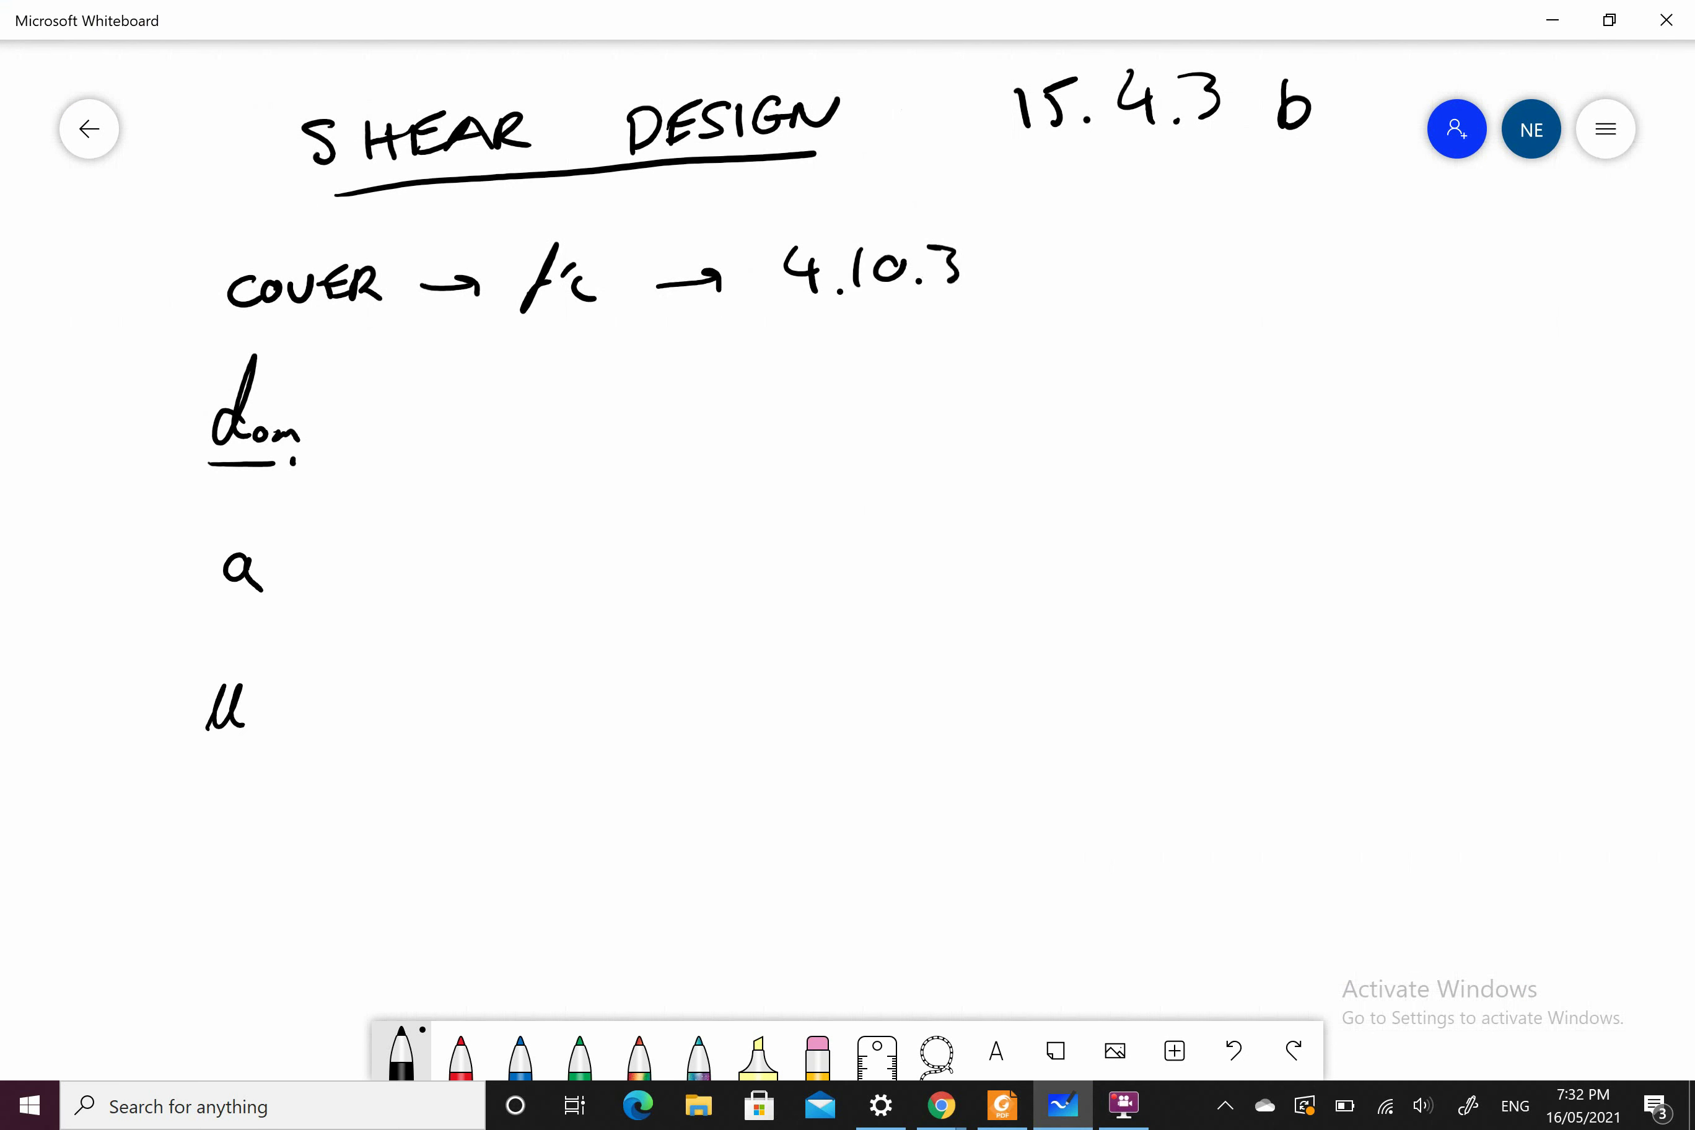
{"action": "left_click", "coordinate": [1002, 1106]}
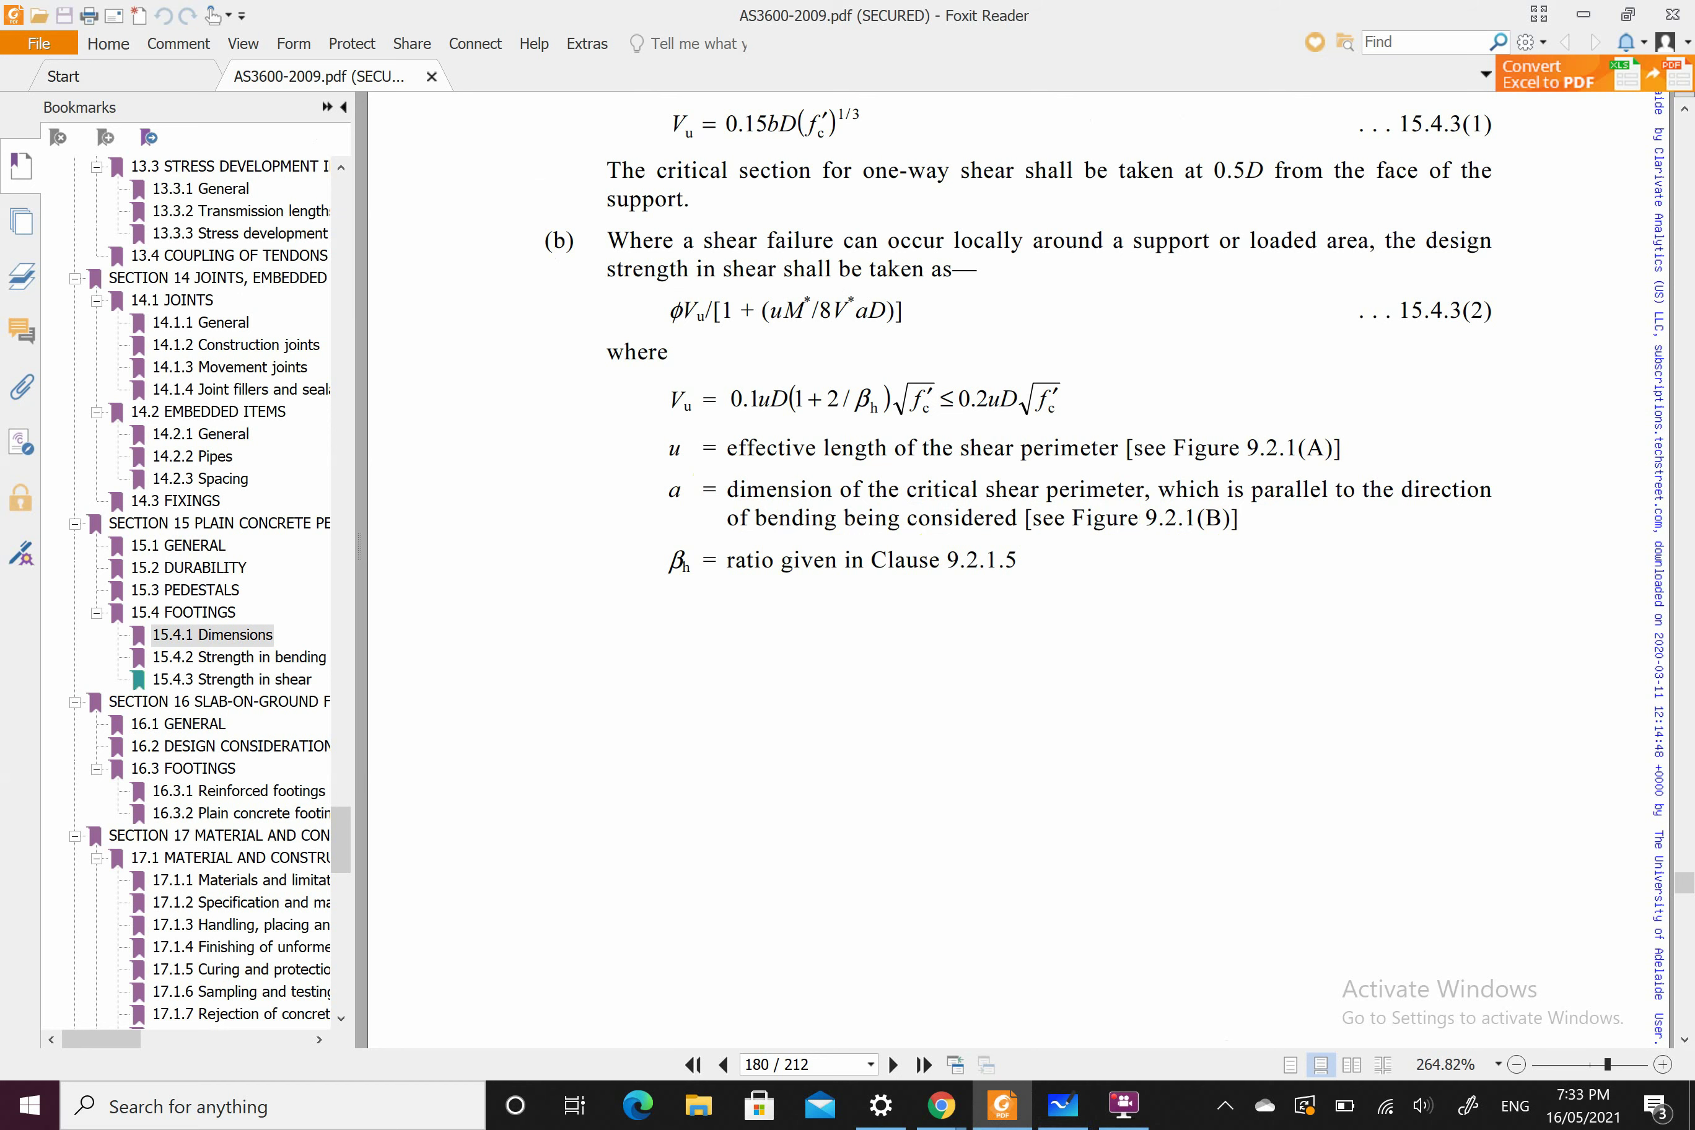
{"action": "left_click", "coordinate": [1061, 1105]}
{"action": "scroll", "coordinate": [847, 560], "scroll_direction": "right", "scroll_amount": 3}
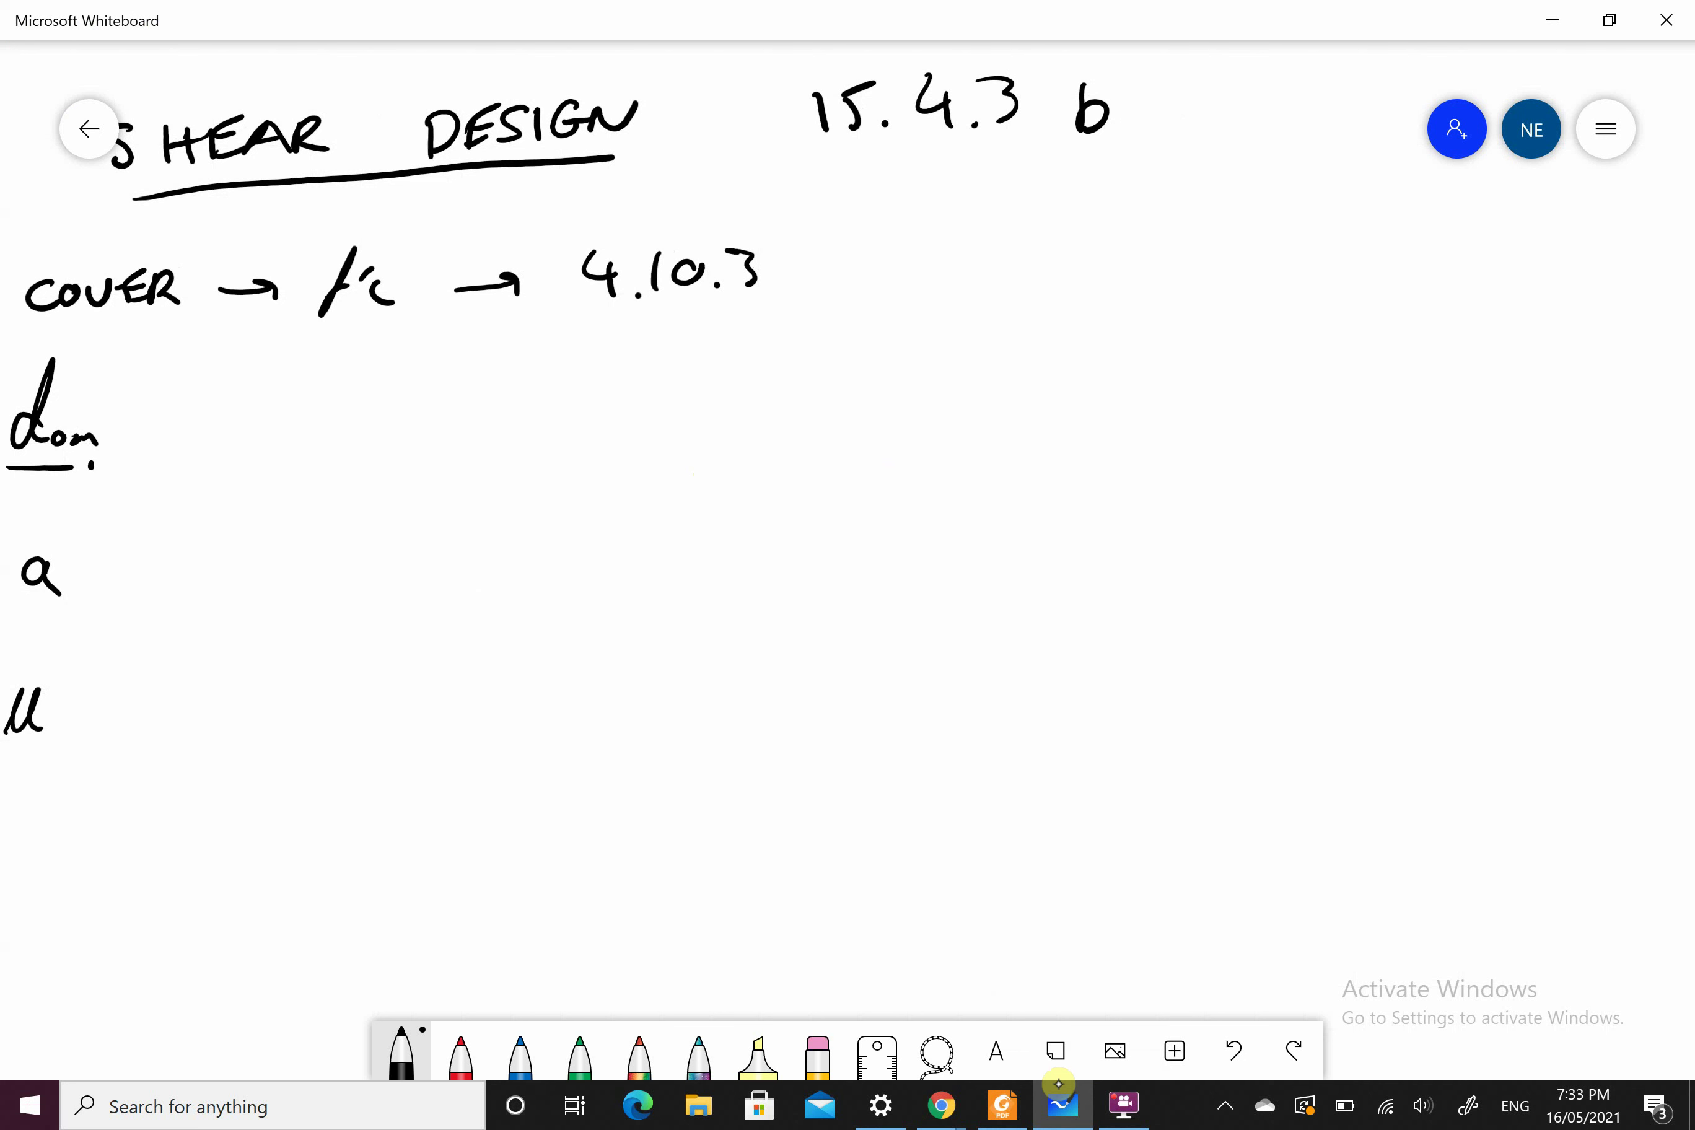
Step: Sketch the square plan and label its inner box BASE PLATE with a leader line
{"action": "mouse_move", "coordinate": [995, 354]}
{"action": "left_mouse_down"}
{"action": "mouse_move", "coordinate": [993, 656]}
{"action": "mouse_move", "coordinate": [1202, 360]}
{"action": "mouse_move", "coordinate": [1299, 354]}
{"action": "mouse_move", "coordinate": [1292, 673]}
{"action": "mouse_move", "coordinate": [1239, 704]}
{"action": "mouse_move", "coordinate": [1006, 694]}
{"action": "mouse_move", "coordinate": [987, 624]}
{"action": "left_mouse_up"}
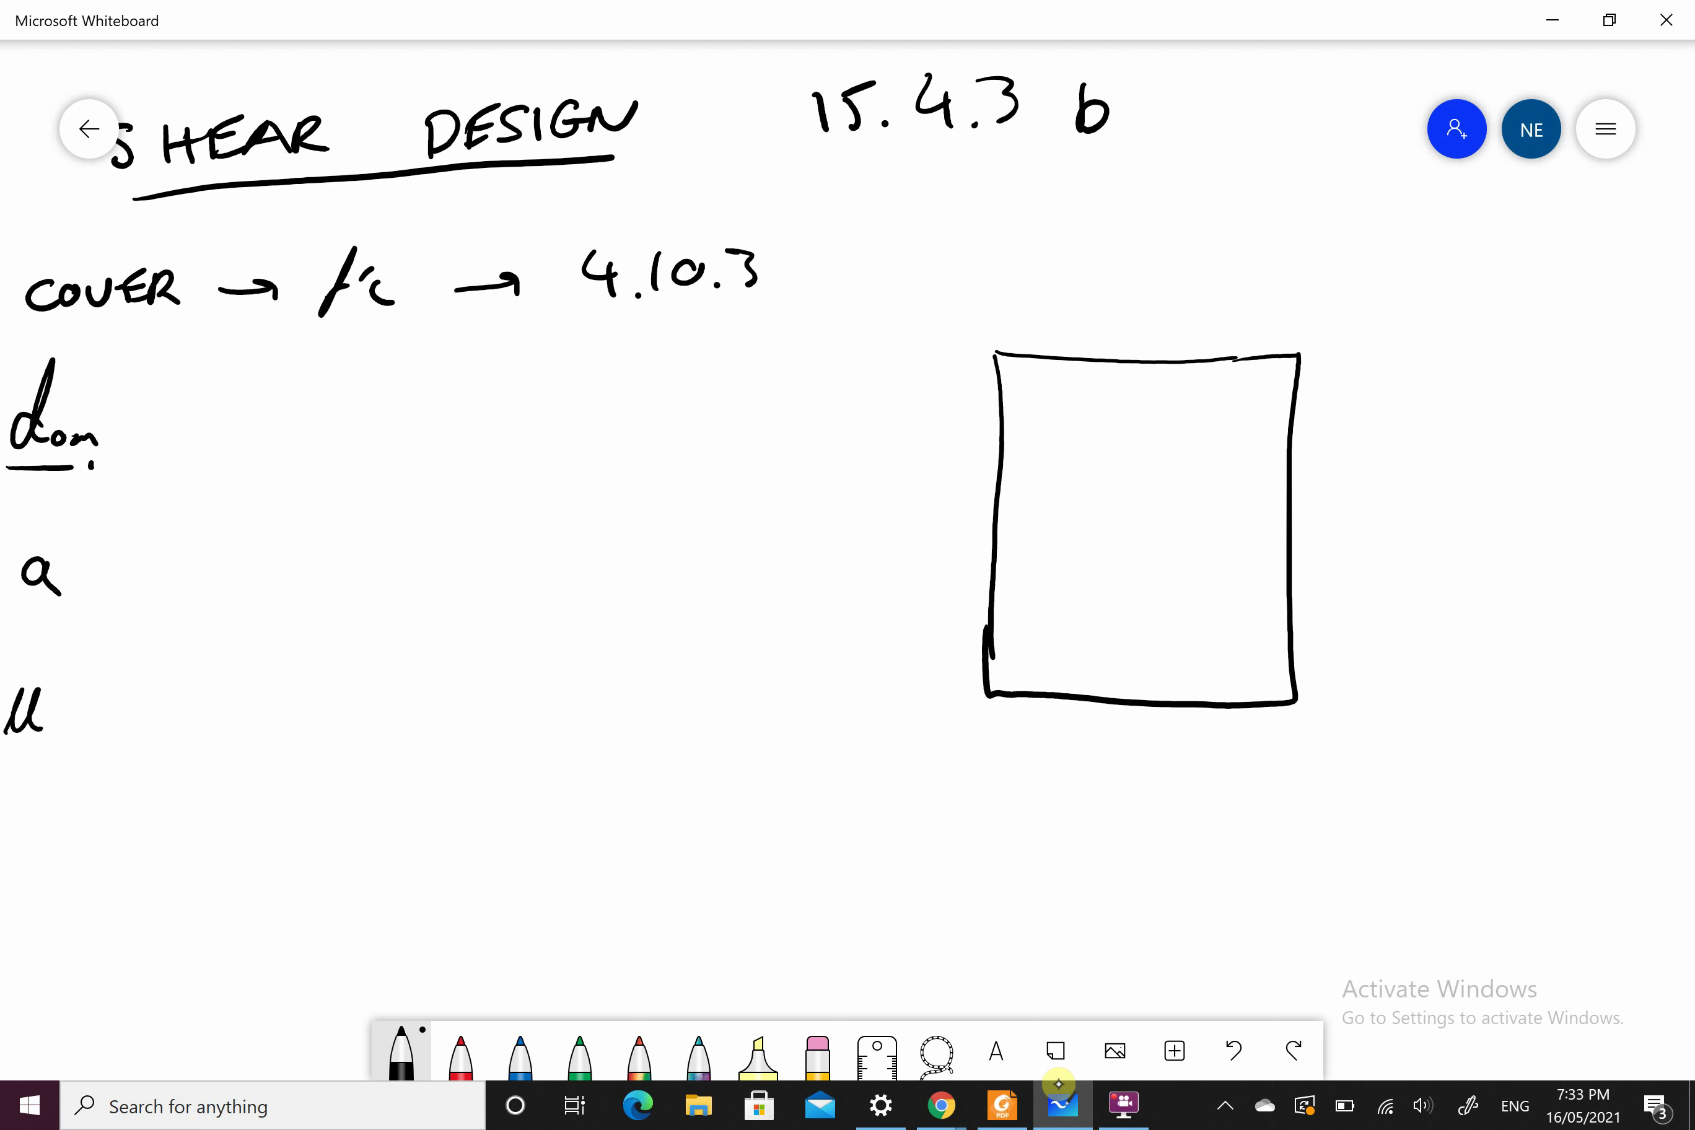
{"action": "mouse_move", "coordinate": [1101, 459]}
{"action": "left_mouse_down"}
{"action": "mouse_move", "coordinate": [1084, 598]}
{"action": "mouse_move", "coordinate": [1184, 459]}
{"action": "mouse_move", "coordinate": [1210, 587]}
{"action": "mouse_move", "coordinate": [1086, 597]}
{"action": "left_mouse_up"}
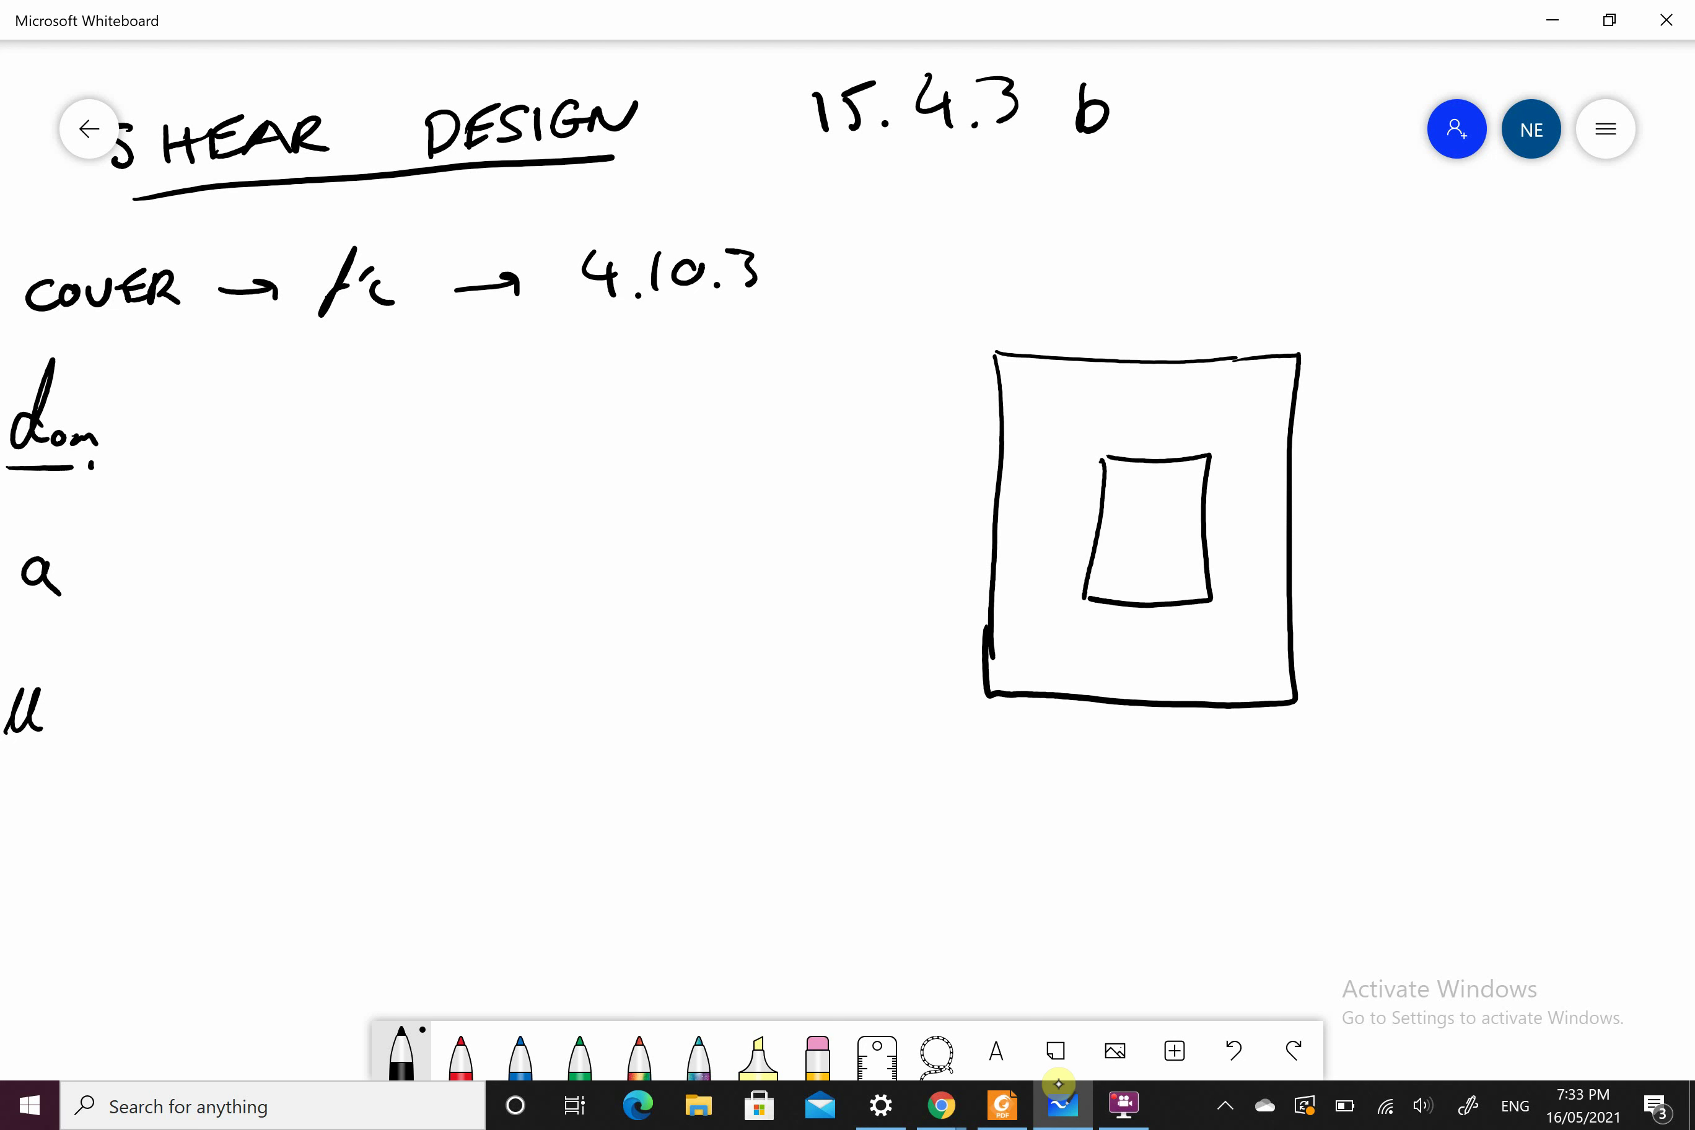
{"action": "left_click_drag", "start_coordinate": [1342, 394], "coordinate": [1202, 503]}
{"action": "mouse_move", "coordinate": [1374, 346]}
{"action": "left_mouse_down"}
{"action": "mouse_move", "coordinate": [1378, 389]}
{"action": "mouse_move", "coordinate": [1399, 343]}
{"action": "mouse_move", "coordinate": [1381, 385]}
{"action": "mouse_move", "coordinate": [1423, 339]}
{"action": "mouse_move", "coordinate": [1443, 371]}
{"action": "left_mouse_up"}
{"action": "left_click_drag", "start_coordinate": [1417, 360], "coordinate": [1436, 350]}
{"action": "left_click_drag", "start_coordinate": [1456, 331], "coordinate": [1481, 355]}
{"action": "mouse_move", "coordinate": [1474, 331]}
{"action": "left_mouse_down"}
{"action": "mouse_move", "coordinate": [1505, 308]}
{"action": "mouse_move", "coordinate": [1501, 334]}
{"action": "left_mouse_up"}
{"action": "left_click_drag", "start_coordinate": [1481, 355], "coordinate": [1502, 349]}
{"action": "mouse_move", "coordinate": [1447, 430]}
{"action": "left_mouse_down"}
{"action": "mouse_move", "coordinate": [1470, 397]}
{"action": "mouse_move", "coordinate": [1455, 414]}
{"action": "left_mouse_up"}
{"action": "mouse_move", "coordinate": [1477, 392]}
{"action": "left_mouse_down"}
{"action": "mouse_move", "coordinate": [1497, 413]}
{"action": "mouse_move", "coordinate": [1526, 416]}
{"action": "mouse_move", "coordinate": [1521, 401]}
{"action": "left_mouse_up"}
{"action": "mouse_move", "coordinate": [1540, 388]}
{"action": "left_mouse_down"}
{"action": "mouse_move", "coordinate": [1534, 416]}
{"action": "mouse_move", "coordinate": [1560, 375]}
{"action": "left_mouse_up"}
{"action": "mouse_move", "coordinate": [1565, 375]}
{"action": "left_mouse_down"}
{"action": "mouse_move", "coordinate": [1565, 410]}
{"action": "mouse_move", "coordinate": [1589, 362]}
{"action": "left_mouse_up"}
{"action": "mouse_move", "coordinate": [1567, 390]}
{"action": "left_mouse_down"}
{"action": "mouse_move", "coordinate": [1584, 385]}
{"action": "mouse_move", "coordinate": [1588, 409]}
{"action": "left_mouse_up"}
{"action": "mouse_move", "coordinate": [1293, 605]}
{"action": "left_mouse_down"}
{"action": "mouse_move", "coordinate": [1342, 617]}
{"action": "mouse_move", "coordinate": [1379, 601]}
{"action": "mouse_move", "coordinate": [1374, 628]}
{"action": "left_mouse_up"}
Step: Label the outer box SHEAR PERIMETER and dimension its gap from the plate as dom/2
{"action": "mouse_move", "coordinate": [1408, 597]}
{"action": "left_mouse_down"}
{"action": "mouse_move", "coordinate": [1384, 628]}
{"action": "mouse_move", "coordinate": [1424, 612]}
{"action": "left_mouse_up"}
{"action": "mouse_move", "coordinate": [1422, 599]}
{"action": "left_mouse_down"}
{"action": "mouse_move", "coordinate": [1425, 626]}
{"action": "mouse_move", "coordinate": [1444, 624]}
{"action": "left_mouse_up"}
{"action": "left_click_drag", "start_coordinate": [1441, 599], "coordinate": [1461, 607]}
{"action": "left_click_drag", "start_coordinate": [1446, 624], "coordinate": [1481, 592]}
{"action": "left_click_drag", "start_coordinate": [1481, 593], "coordinate": [1497, 619]}
{"action": "left_click_drag", "start_coordinate": [1473, 611], "coordinate": [1522, 621]}
{"action": "left_click_drag", "start_coordinate": [1428, 667], "coordinate": [1448, 664]}
{"action": "left_click_drag", "start_coordinate": [1432, 681], "coordinate": [1451, 689]}
{"action": "left_click_drag", "start_coordinate": [1456, 666], "coordinate": [1462, 681]}
{"action": "left_click_drag", "start_coordinate": [1461, 681], "coordinate": [1523, 678]}
{"action": "mouse_move", "coordinate": [1531, 664]}
{"action": "left_mouse_down"}
{"action": "mouse_move", "coordinate": [1535, 685]}
{"action": "mouse_move", "coordinate": [1576, 651]}
{"action": "left_mouse_up"}
{"action": "left_click_drag", "start_coordinate": [1577, 653], "coordinate": [1576, 676]}
{"action": "mouse_move", "coordinate": [1568, 653]}
{"action": "left_mouse_down"}
{"action": "mouse_move", "coordinate": [1591, 646]}
{"action": "mouse_move", "coordinate": [1597, 678]}
{"action": "left_mouse_up"}
{"action": "left_click_drag", "start_coordinate": [1596, 654], "coordinate": [1618, 675]}
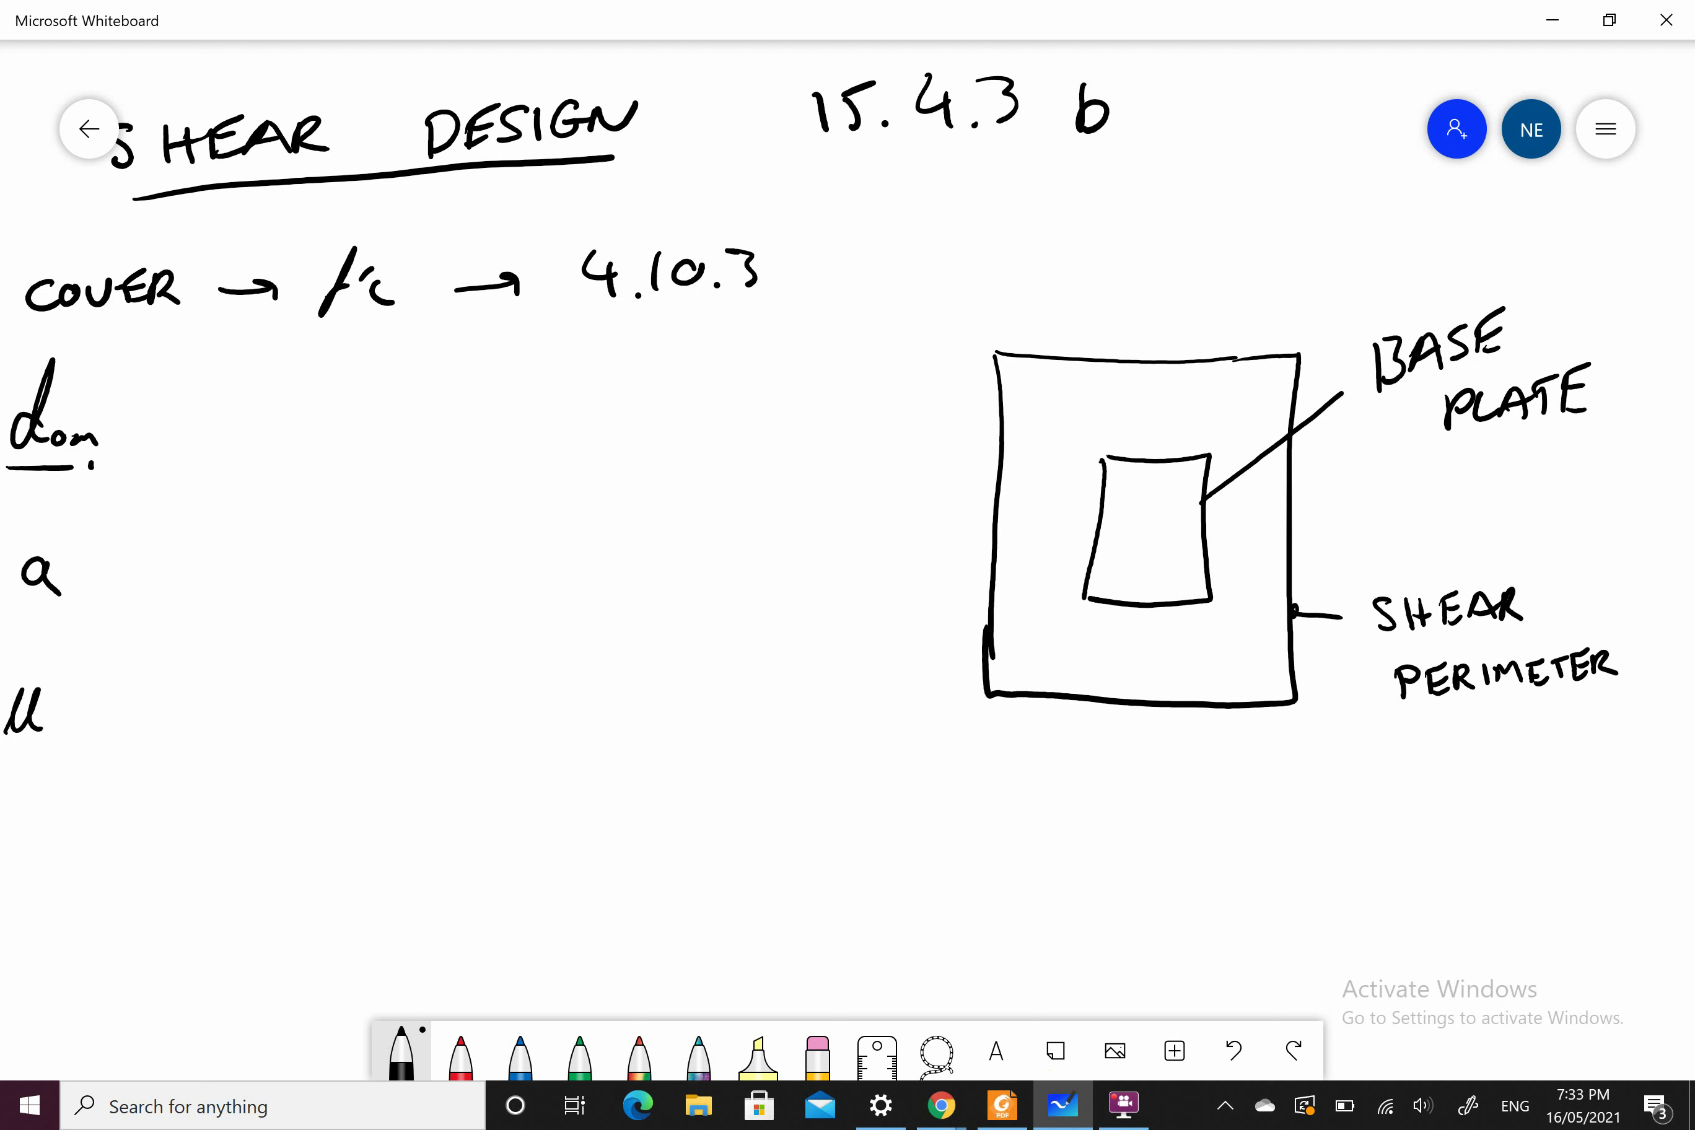
{"action": "left_click_drag", "start_coordinate": [1121, 609], "coordinate": [1117, 700]}
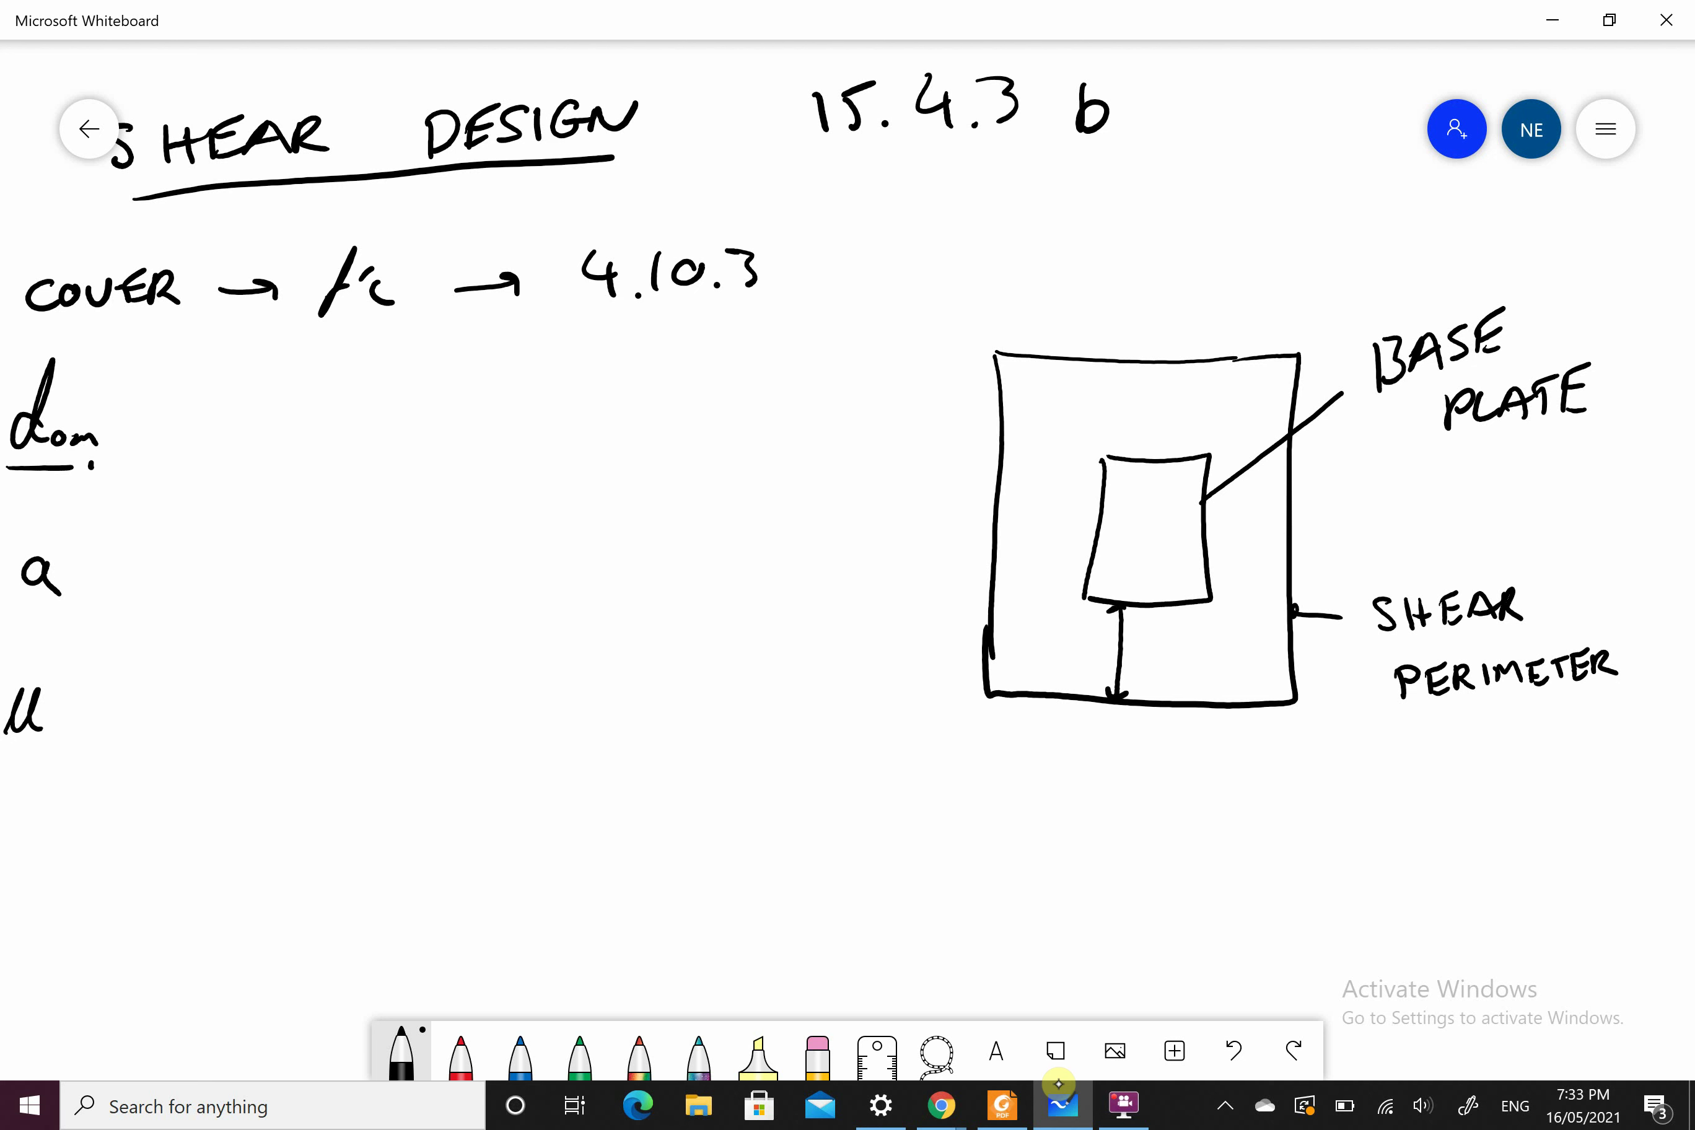
{"action": "mouse_move", "coordinate": [1151, 631]}
{"action": "left_mouse_down"}
{"action": "mouse_move", "coordinate": [1156, 649]}
{"action": "mouse_move", "coordinate": [1216, 653]}
{"action": "mouse_move", "coordinate": [1196, 686]}
{"action": "left_mouse_up"}
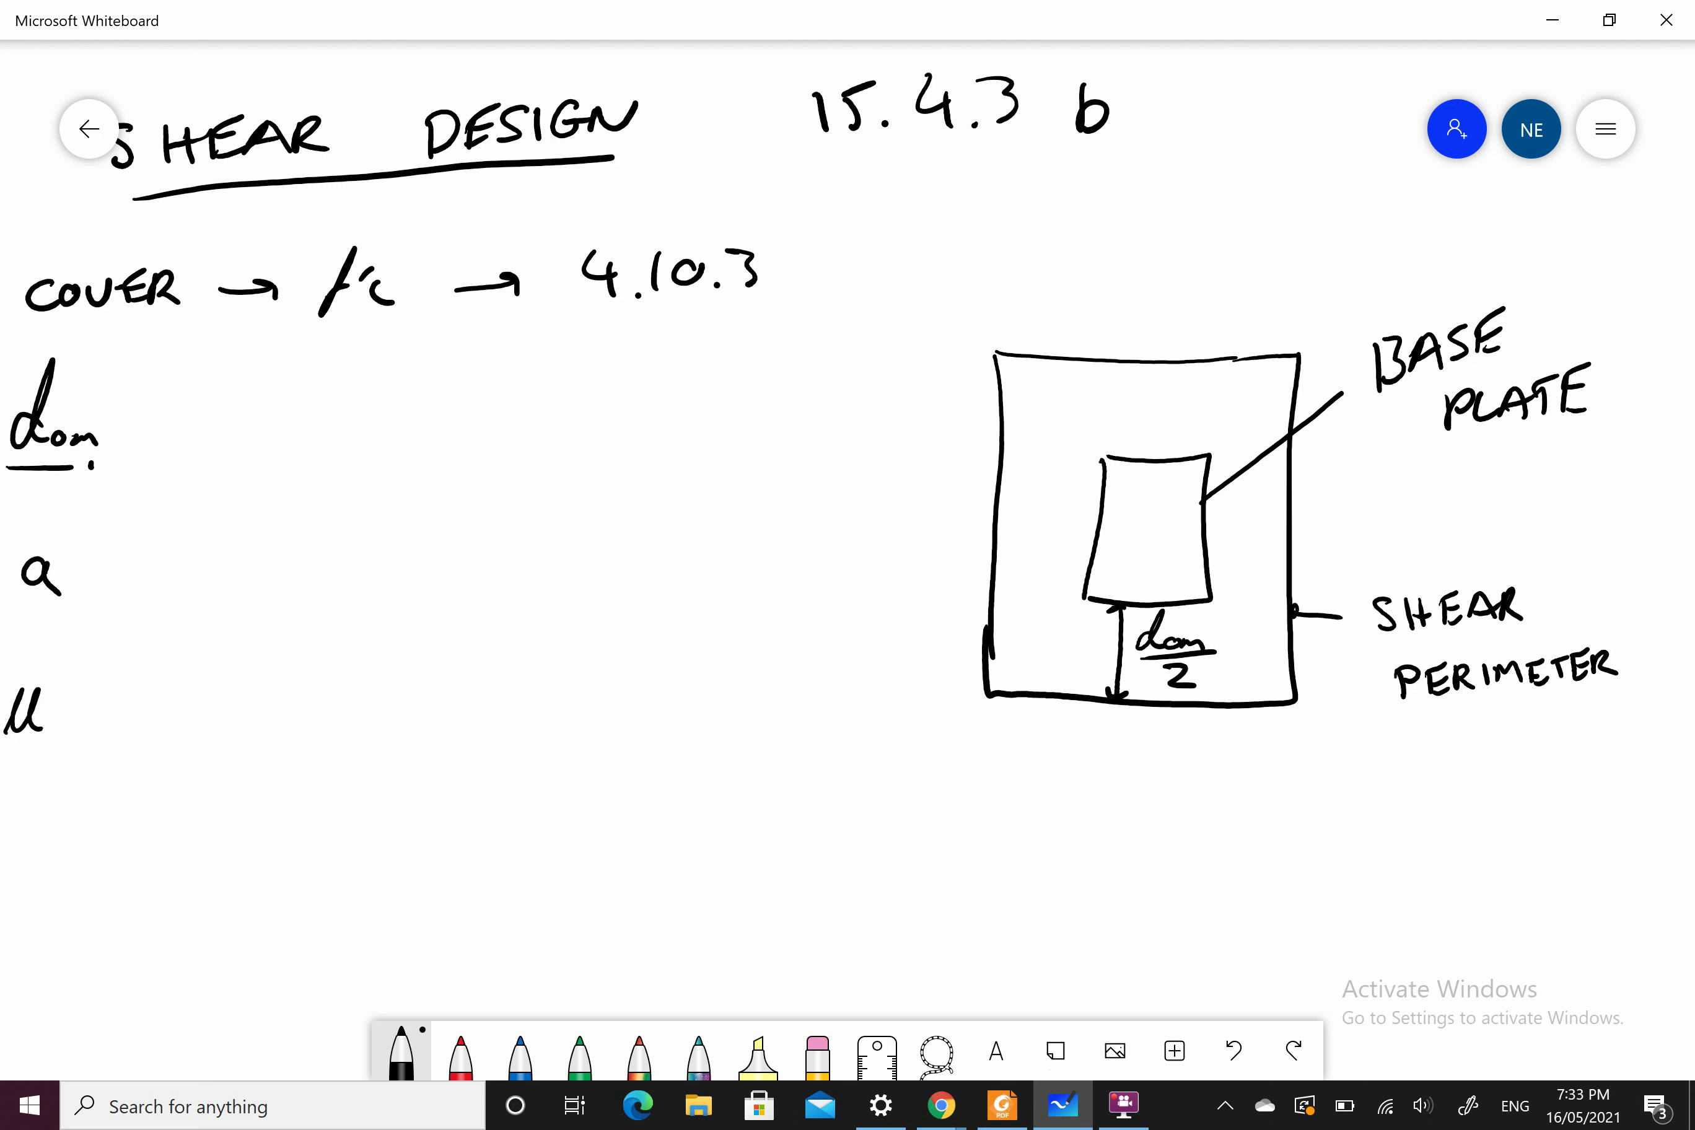
Step: Add a bullet dot before dom and an equals sign after a
{"action": "scroll", "coordinate": [399, 1046], "scroll_direction": "left", "scroll_amount": 6}
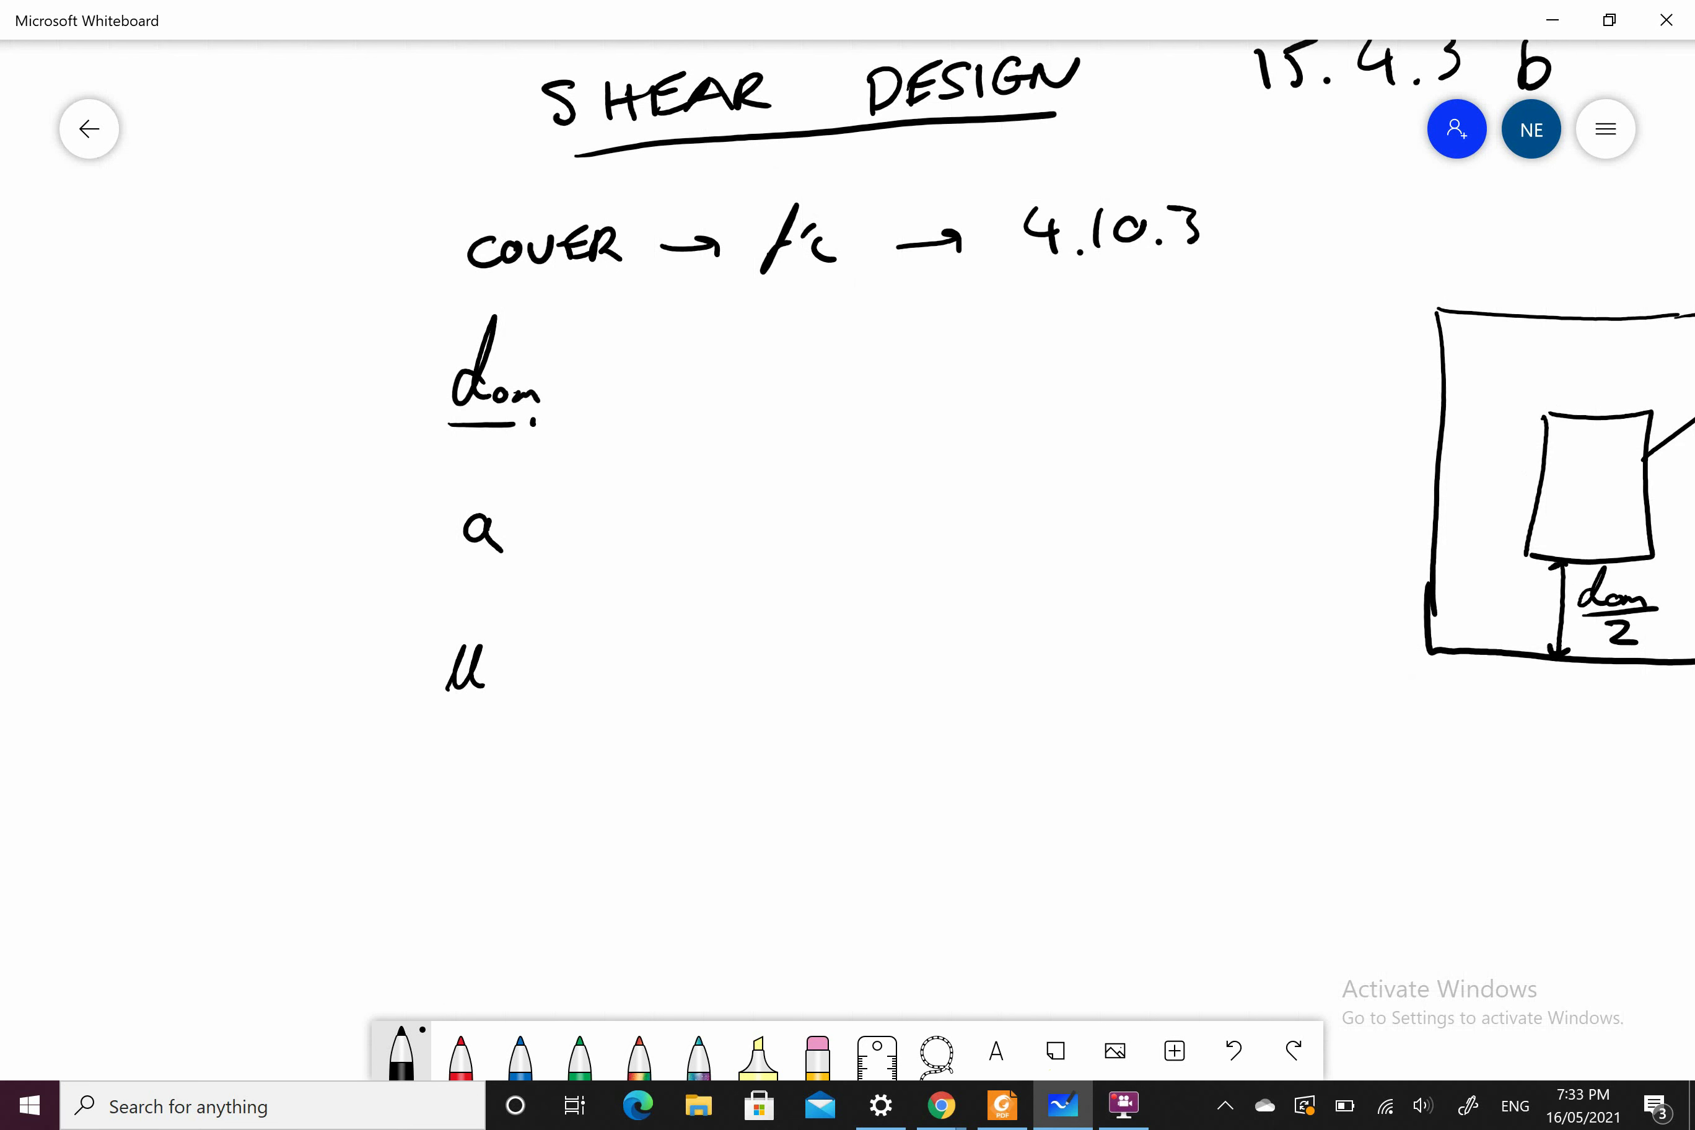
{"action": "left_click", "coordinate": [403, 386]}
{"action": "mouse_move", "coordinate": [552, 527]}
{"action": "left_mouse_down"}
{"action": "mouse_move", "coordinate": [579, 520]}
{"action": "mouse_move", "coordinate": [577, 537]}
{"action": "left_mouse_up"}
Step: Write PLATE + dom as the trial value of a
{"action": "left_click_drag", "start_coordinate": [672, 496], "coordinate": [668, 525]}
{"action": "left_click_drag", "start_coordinate": [670, 503], "coordinate": [729, 519]}
{"action": "mouse_move", "coordinate": [722, 521]}
{"action": "left_mouse_down"}
{"action": "mouse_move", "coordinate": [740, 496]}
{"action": "mouse_move", "coordinate": [752, 520]}
{"action": "left_mouse_up"}
{"action": "mouse_move", "coordinate": [725, 511]}
{"action": "left_mouse_down"}
{"action": "mouse_move", "coordinate": [763, 499]}
{"action": "mouse_move", "coordinate": [762, 516]}
{"action": "left_mouse_up"}
{"action": "left_click_drag", "start_coordinate": [751, 503], "coordinate": [791, 493]}
{"action": "mouse_move", "coordinate": [798, 487]}
{"action": "left_mouse_down"}
{"action": "mouse_move", "coordinate": [797, 501]}
{"action": "mouse_move", "coordinate": [815, 495]}
{"action": "left_mouse_up"}
{"action": "left_click_drag", "start_coordinate": [793, 513], "coordinate": [854, 512]}
{"action": "left_click_drag", "start_coordinate": [848, 504], "coordinate": [941, 505]}
{"action": "left_click_drag", "start_coordinate": [947, 503], "coordinate": [958, 500]}
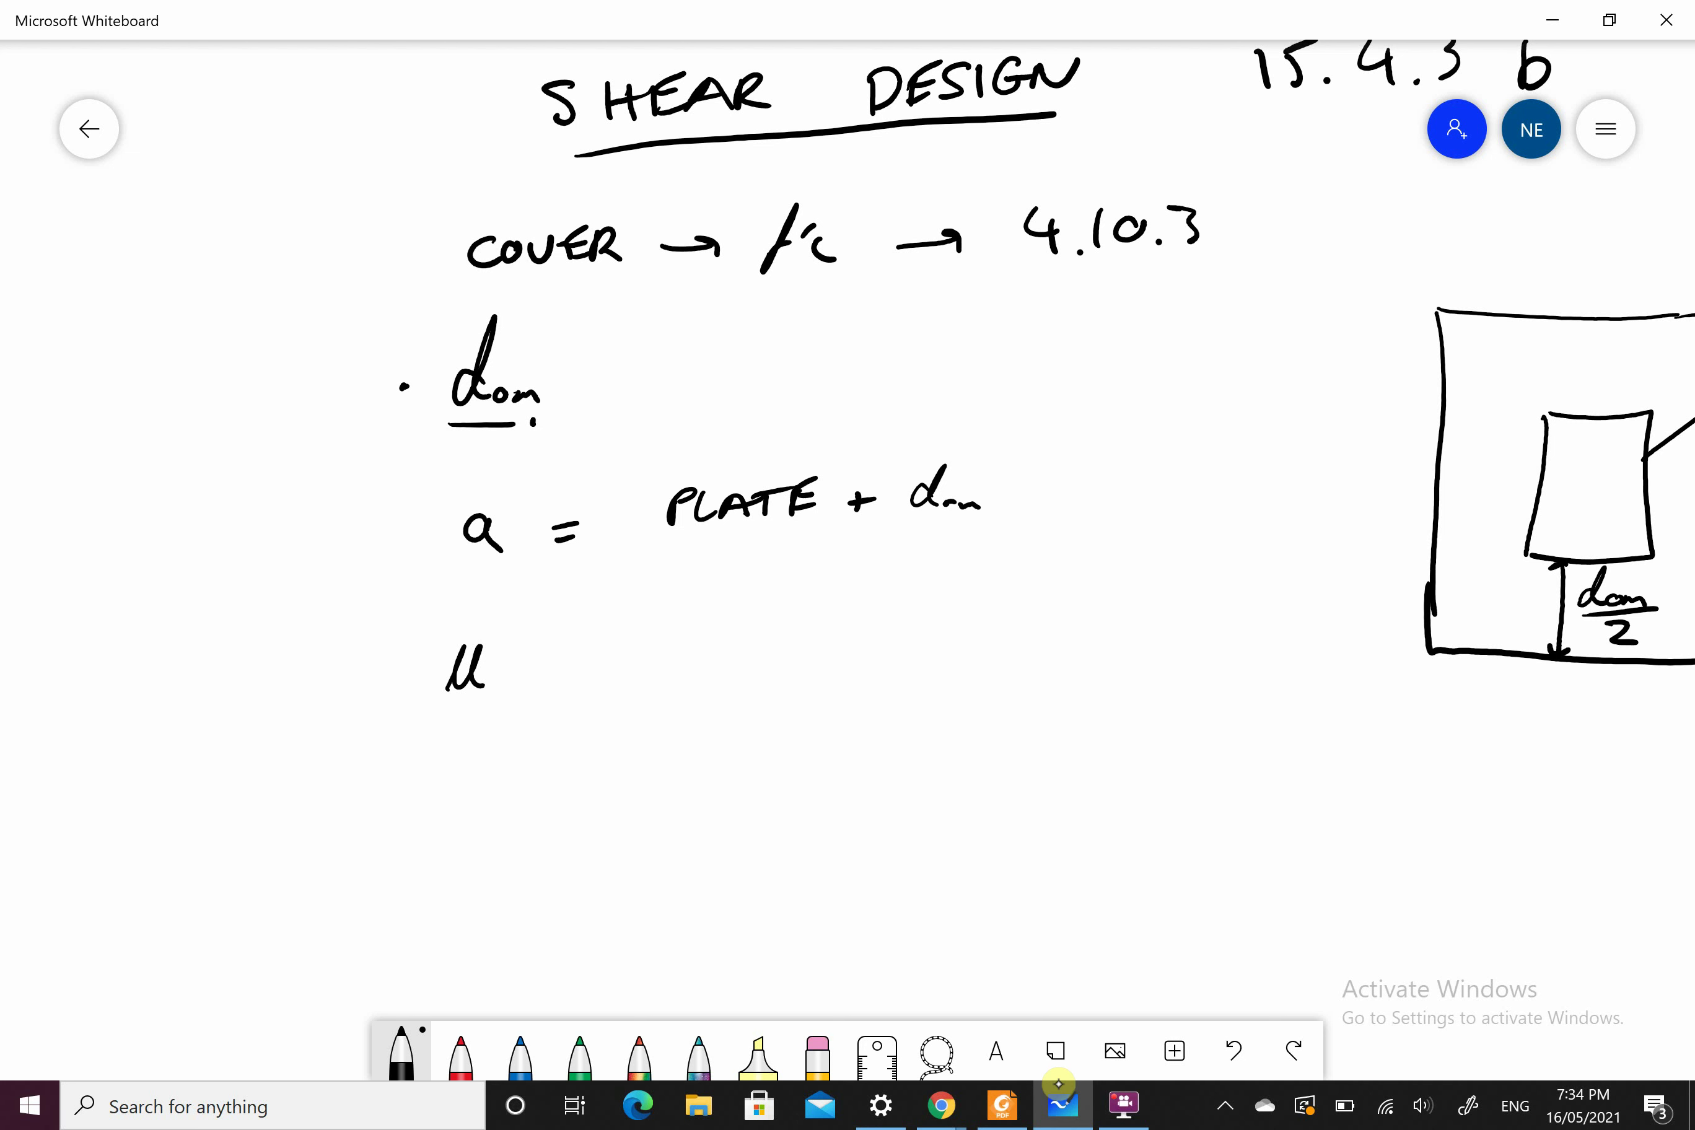
Step: Add an equals sign after u, and erase the trial values PLATE + dom and 4
{"action": "left_click_drag", "start_coordinate": [562, 660], "coordinate": [587, 665]}
{"action": "mouse_move", "coordinate": [970, 500]}
{"action": "left_mouse_down"}
{"action": "mouse_move", "coordinate": [917, 488]}
{"action": "mouse_move", "coordinate": [777, 511]}
{"action": "mouse_move", "coordinate": [764, 487]}
{"action": "mouse_move", "coordinate": [654, 520]}
{"action": "mouse_move", "coordinate": [685, 515]}
{"action": "left_mouse_up"}
{"action": "left_click_drag", "start_coordinate": [680, 500], "coordinate": [680, 537]}
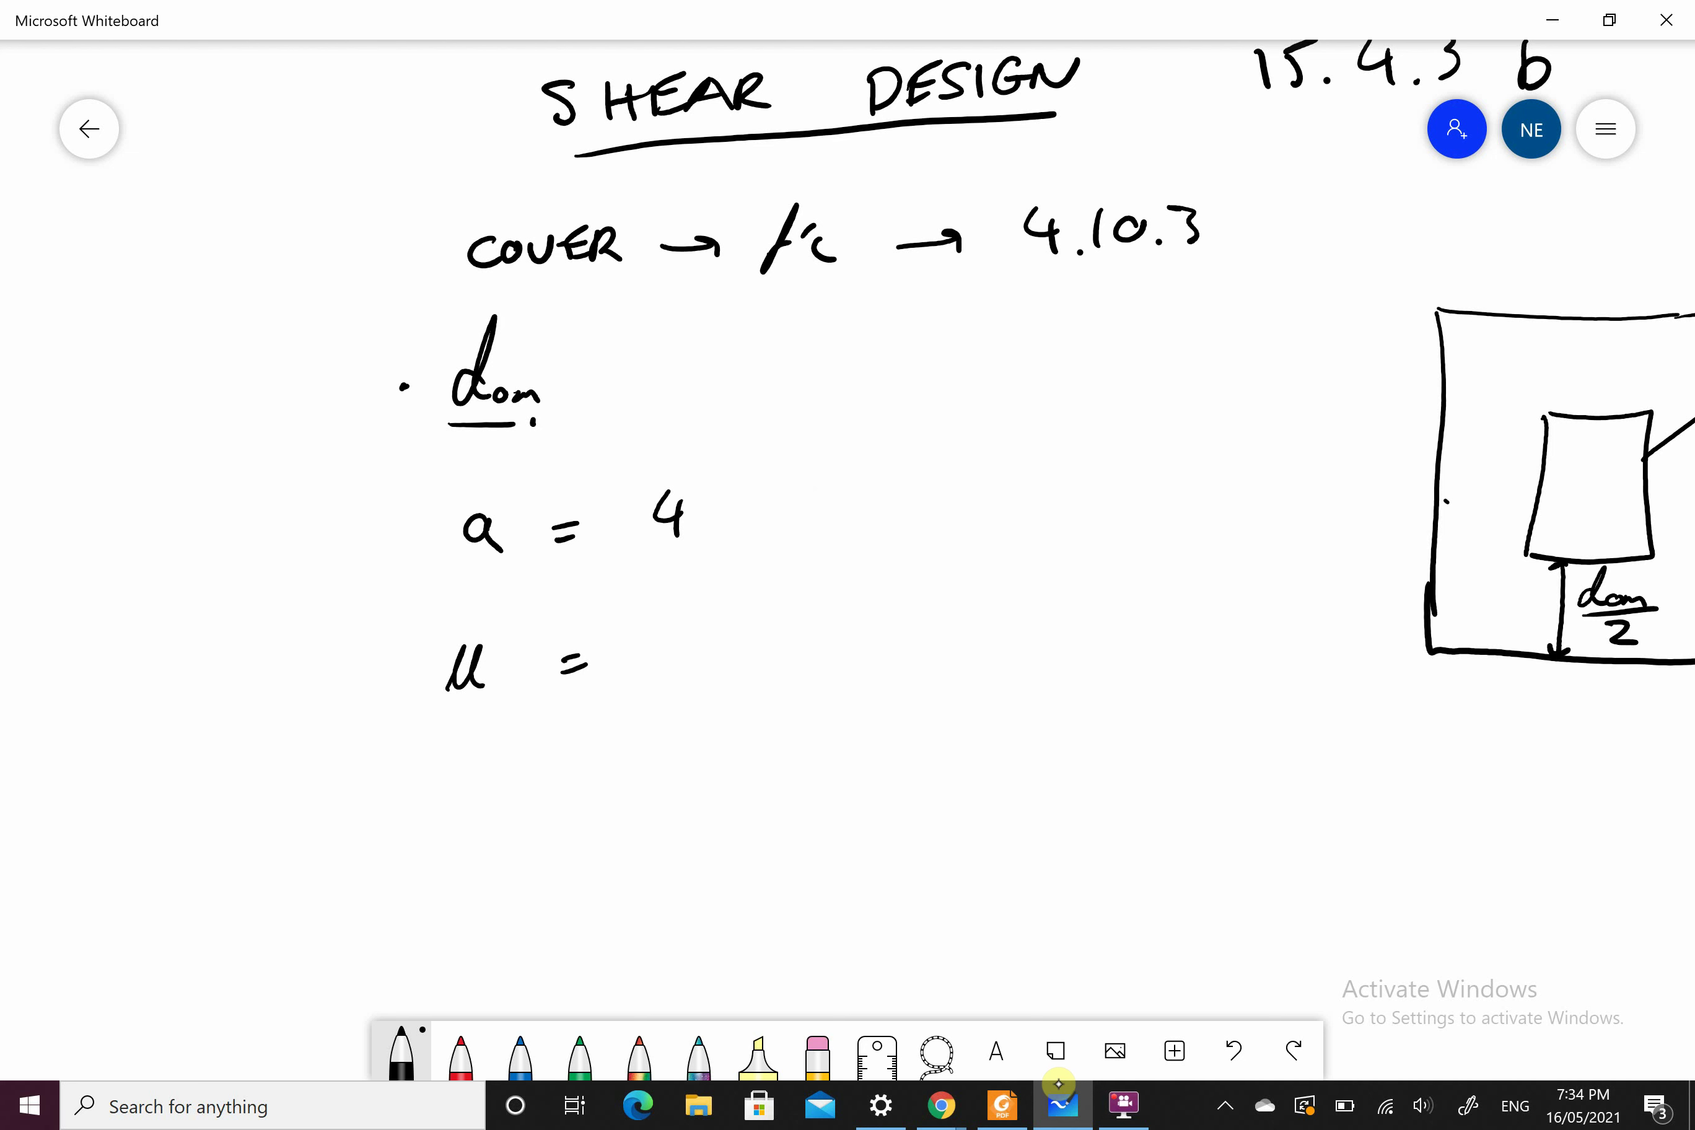
{"action": "mouse_move", "coordinate": [659, 490]}
{"action": "left_mouse_down"}
{"action": "mouse_move", "coordinate": [647, 499]}
{"action": "mouse_move", "coordinate": [708, 537]}
{"action": "left_mouse_up"}
Step: Check clause 15.4.3 in AS3600, then write βh = below the u line
{"action": "left_click", "coordinate": [1002, 1106]}
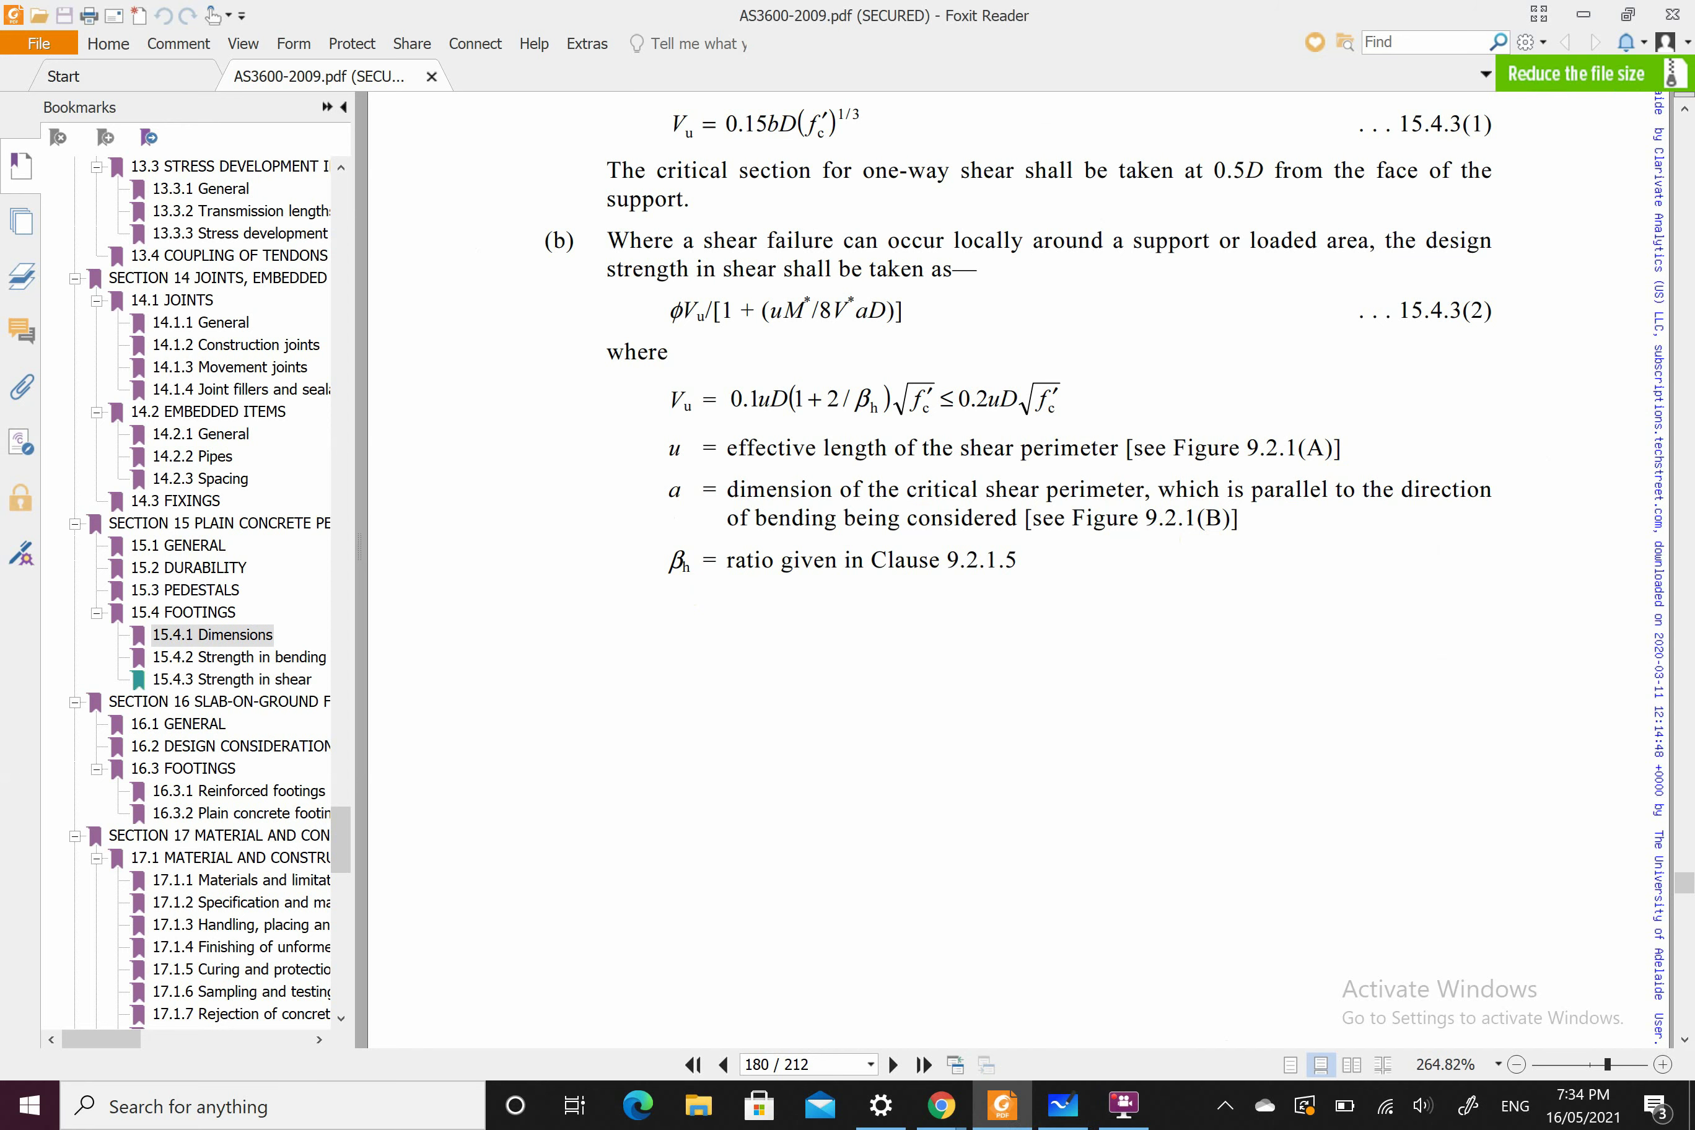
{"action": "left_click", "coordinate": [1062, 1105]}
{"action": "mouse_move", "coordinate": [452, 796]}
{"action": "left_mouse_down"}
{"action": "mouse_move", "coordinate": [452, 845]}
{"action": "mouse_move", "coordinate": [512, 851]}
{"action": "mouse_move", "coordinate": [570, 809]}
{"action": "left_mouse_up"}
{"action": "left_click_drag", "start_coordinate": [559, 830], "coordinate": [583, 828]}
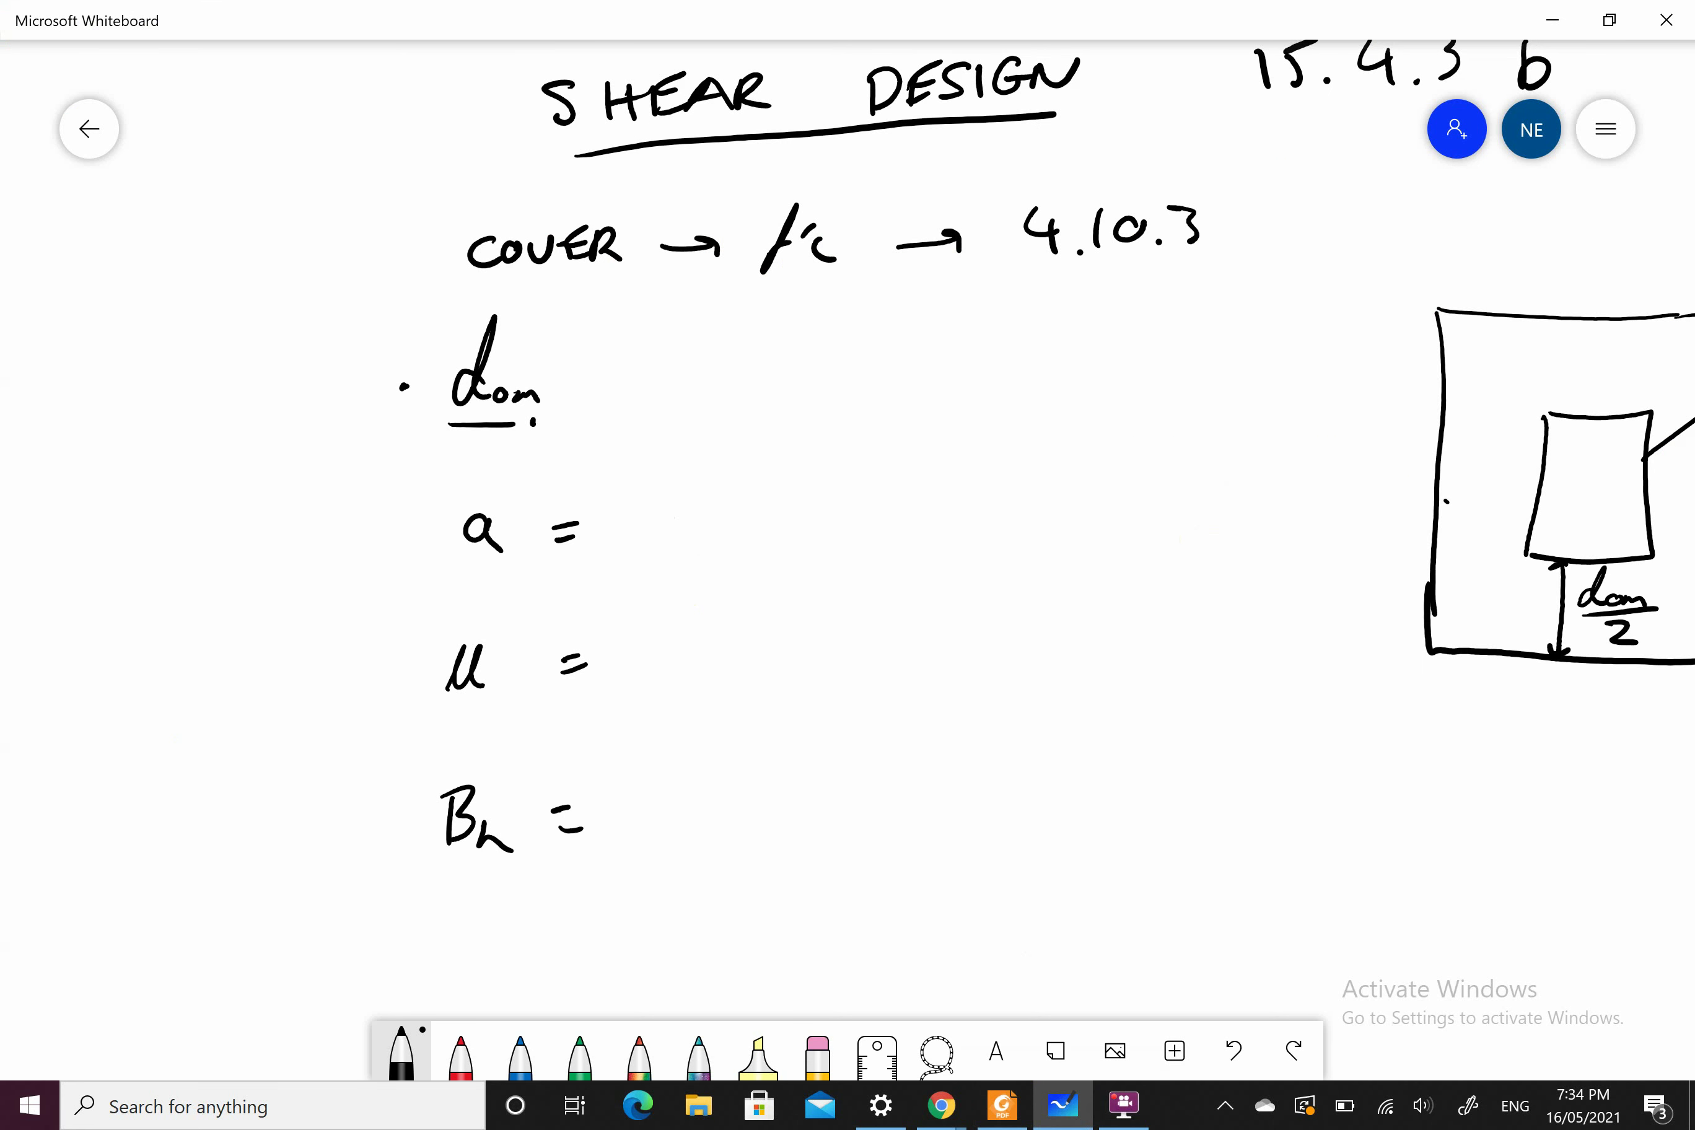
Step: Jump to AS3600 clause 9.2.1 and bring the 9.2.1.5 symbols on page 127 into view
{"action": "left_click", "coordinate": [1002, 1105]}
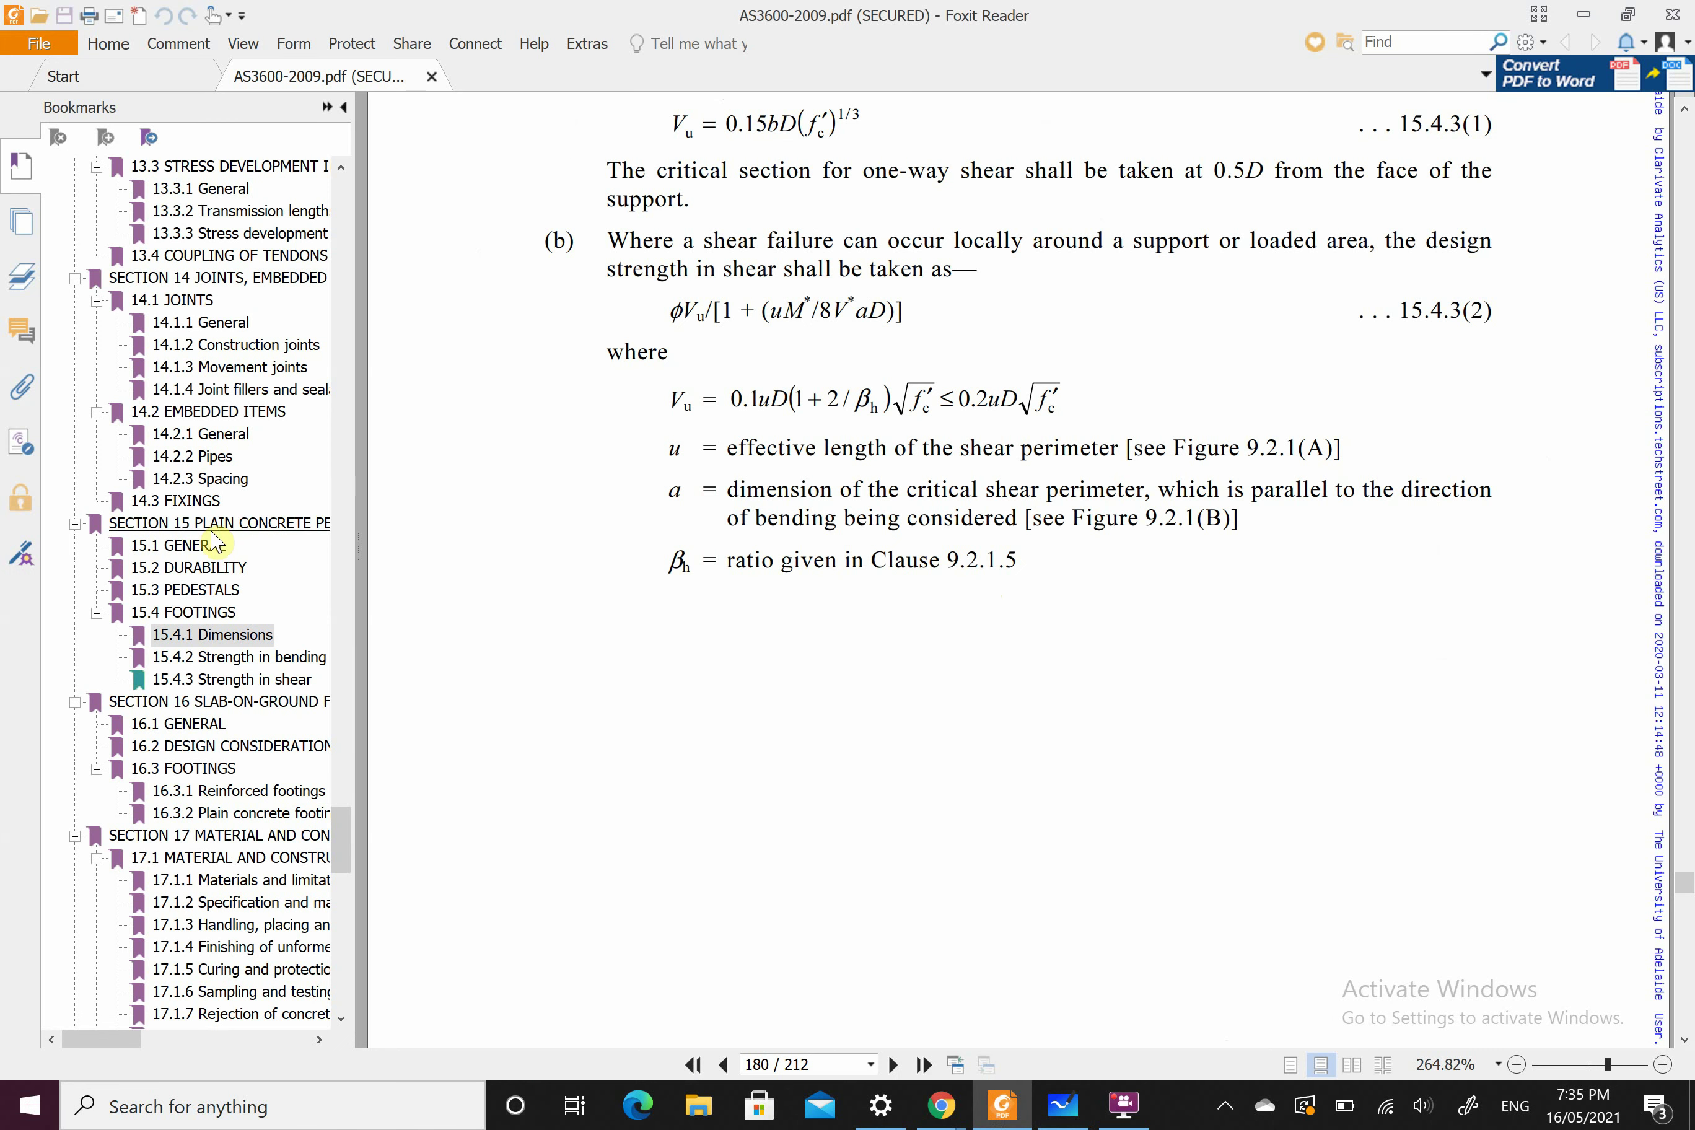
{"action": "scroll", "coordinate": [259, 605], "scroll_direction": "up", "scroll_amount": 8}
{"action": "scroll", "coordinate": [259, 606], "scroll_direction": "up", "scroll_amount": 20}
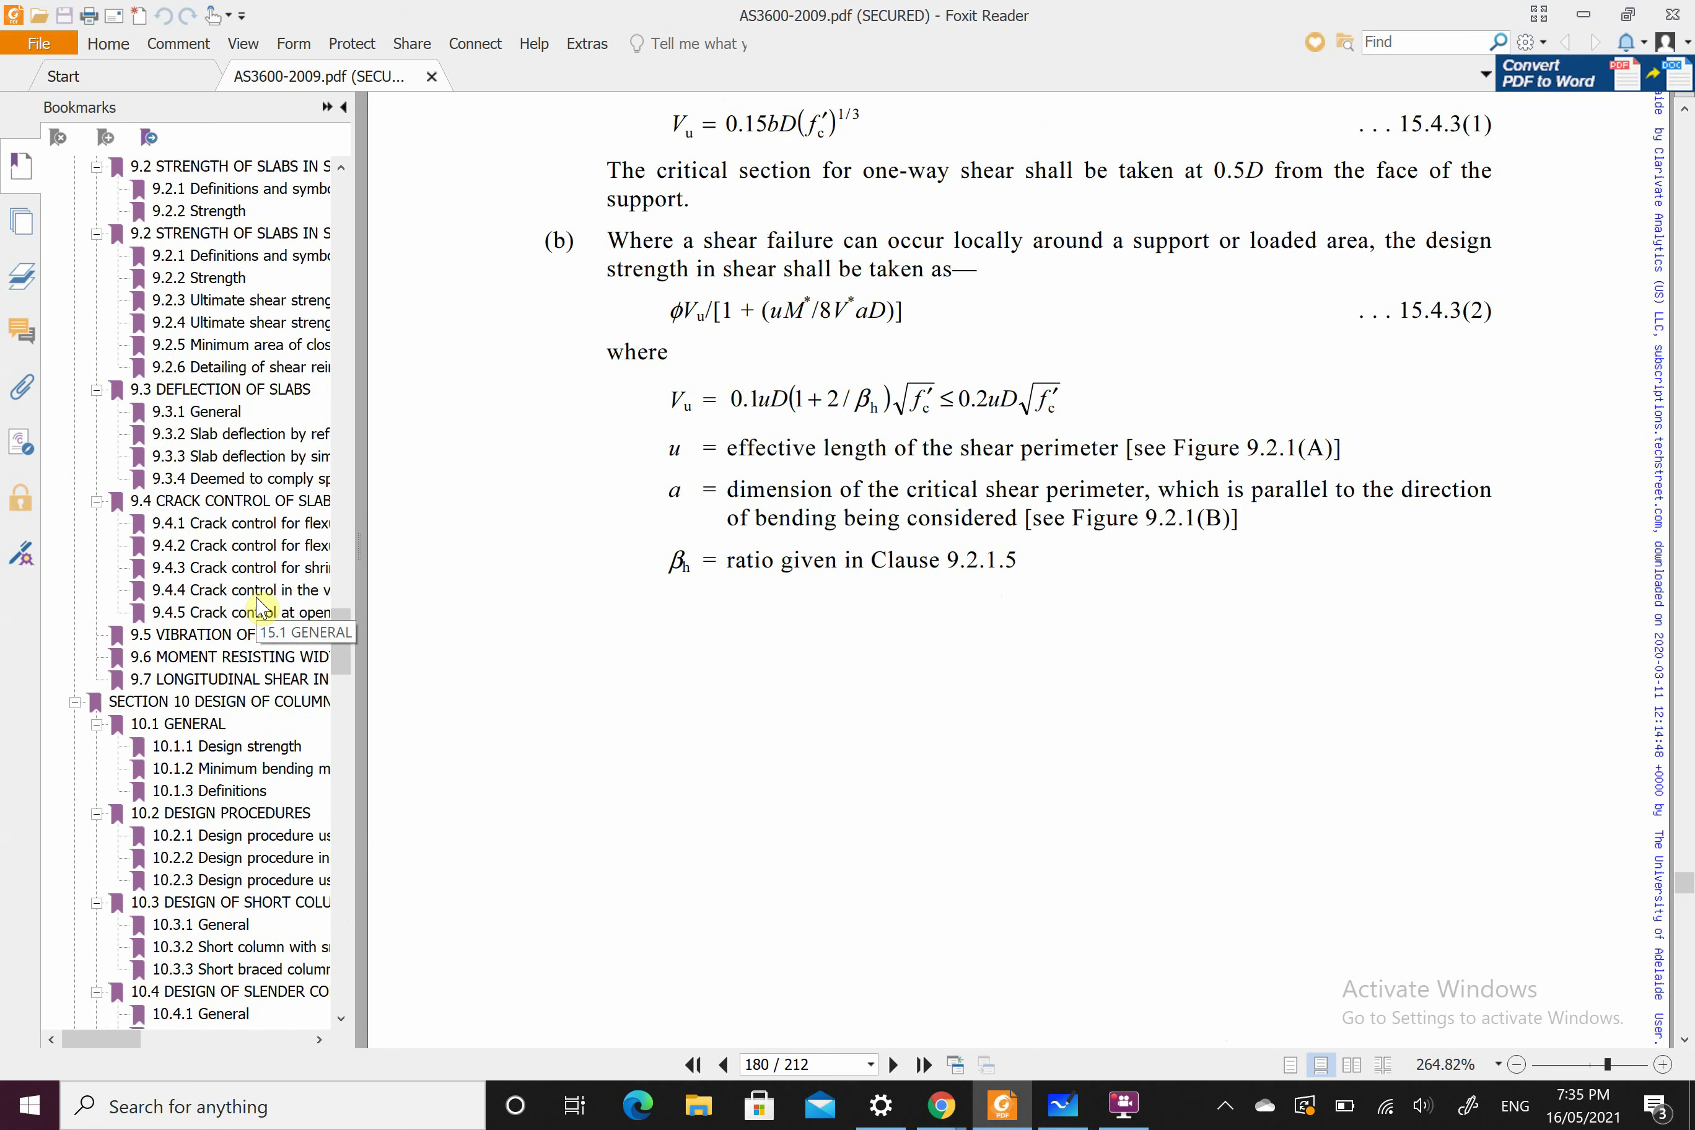
{"action": "scroll", "coordinate": [222, 615], "scroll_direction": "down", "scroll_amount": 3}
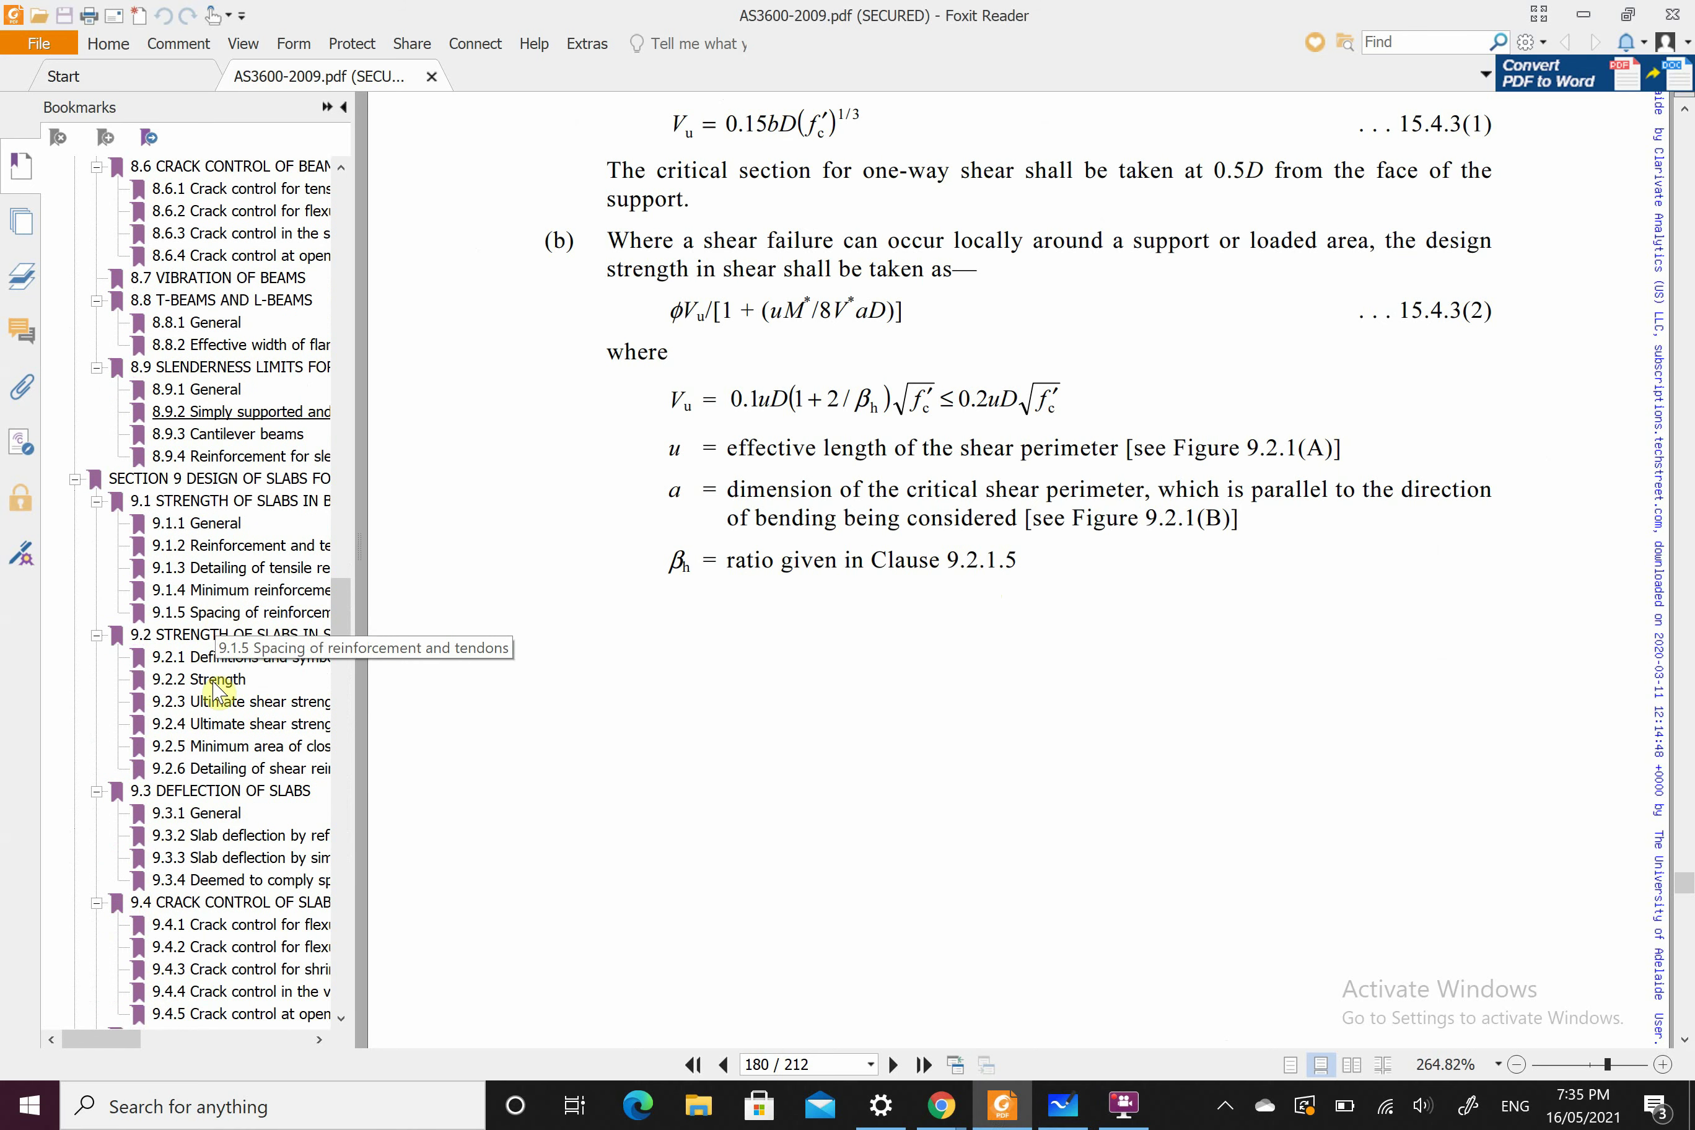
{"action": "left_click", "coordinate": [241, 657]}
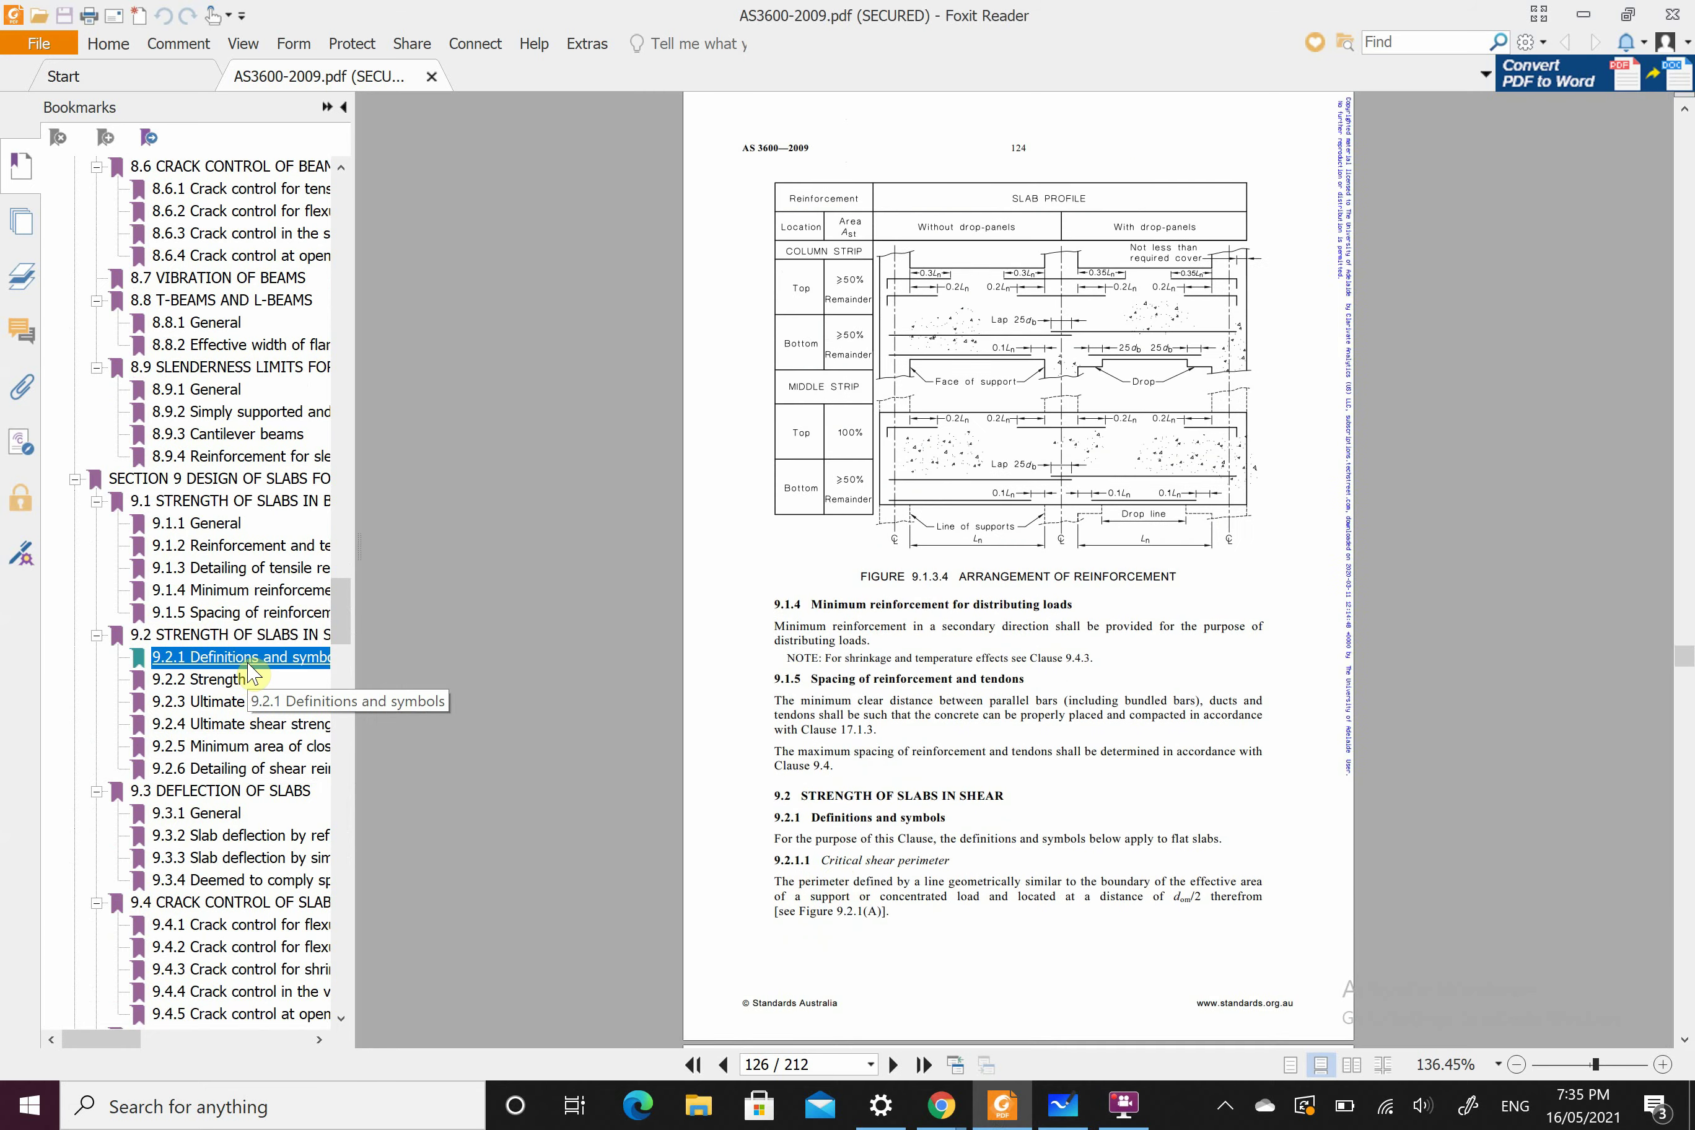
{"action": "scroll", "coordinate": [948, 832], "scroll_direction": "down", "scroll_amount": 5}
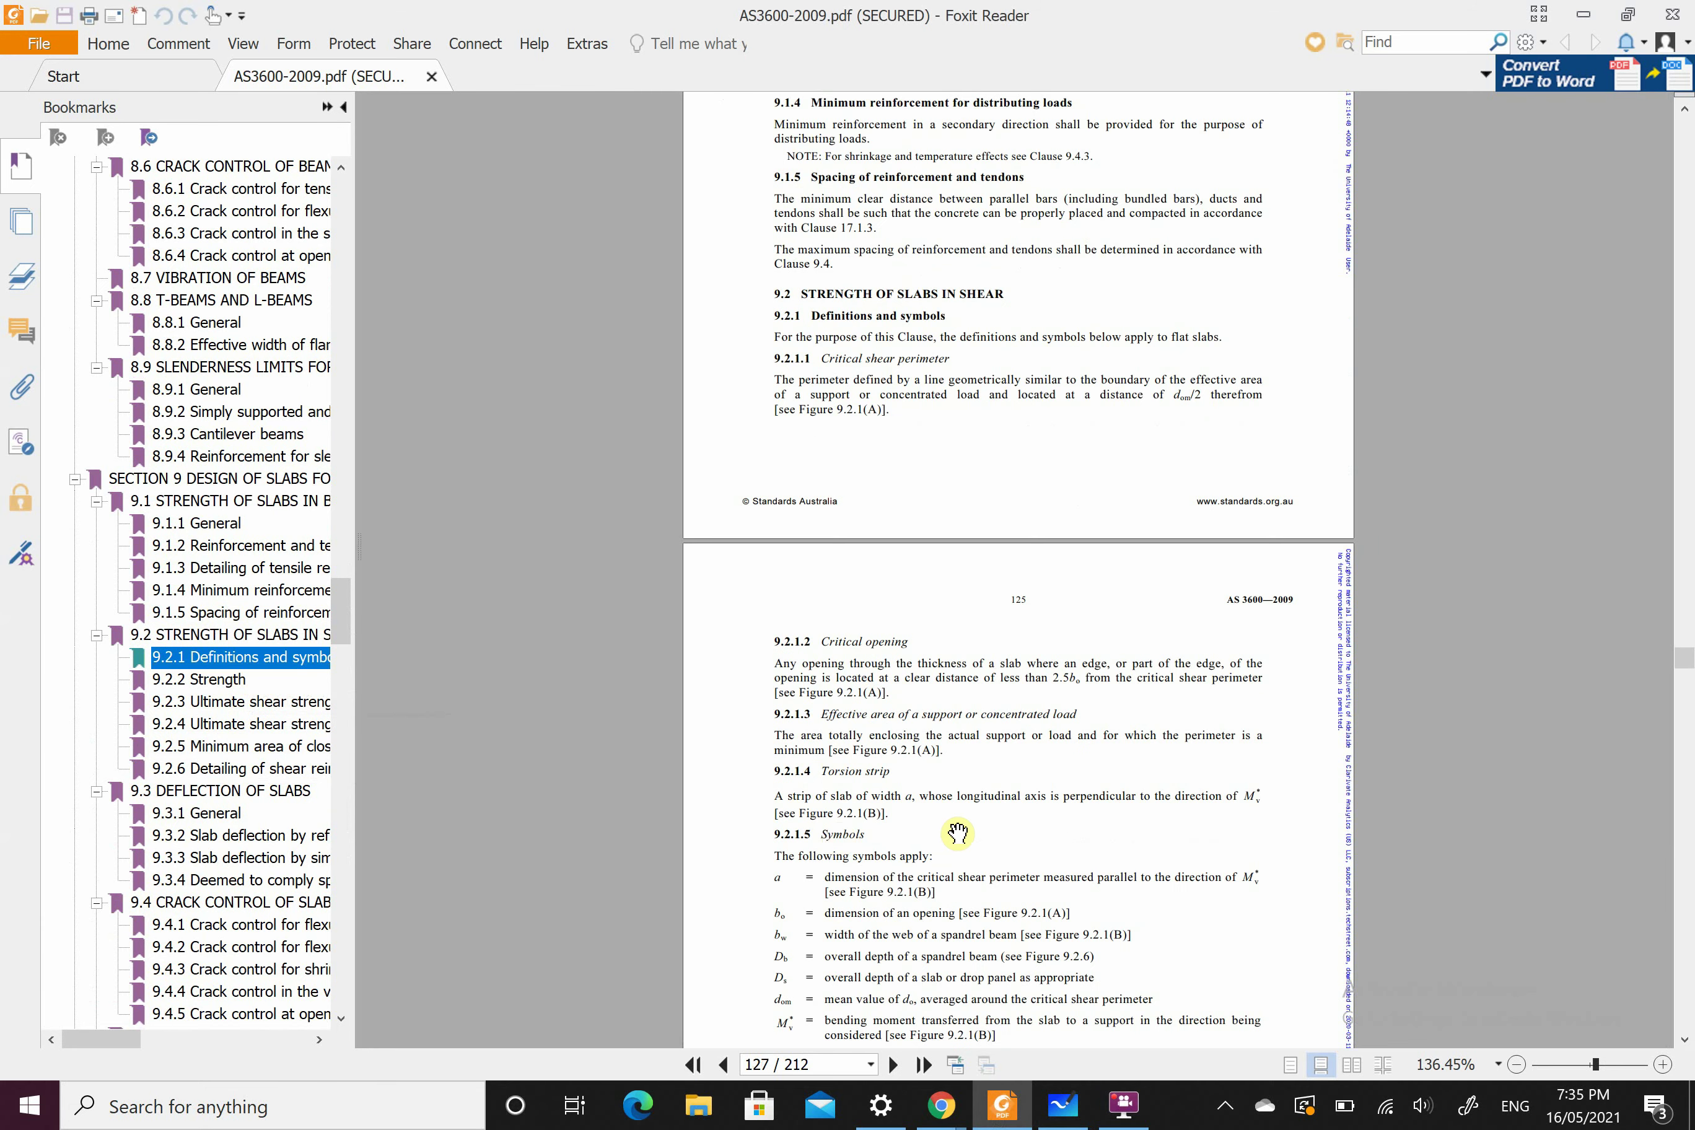
{"action": "scroll", "coordinate": [958, 831], "scroll_direction": "down", "scroll_amount": 5}
{"action": "scroll", "coordinate": [960, 740], "scroll_direction": "up", "scroll_amount": 6}
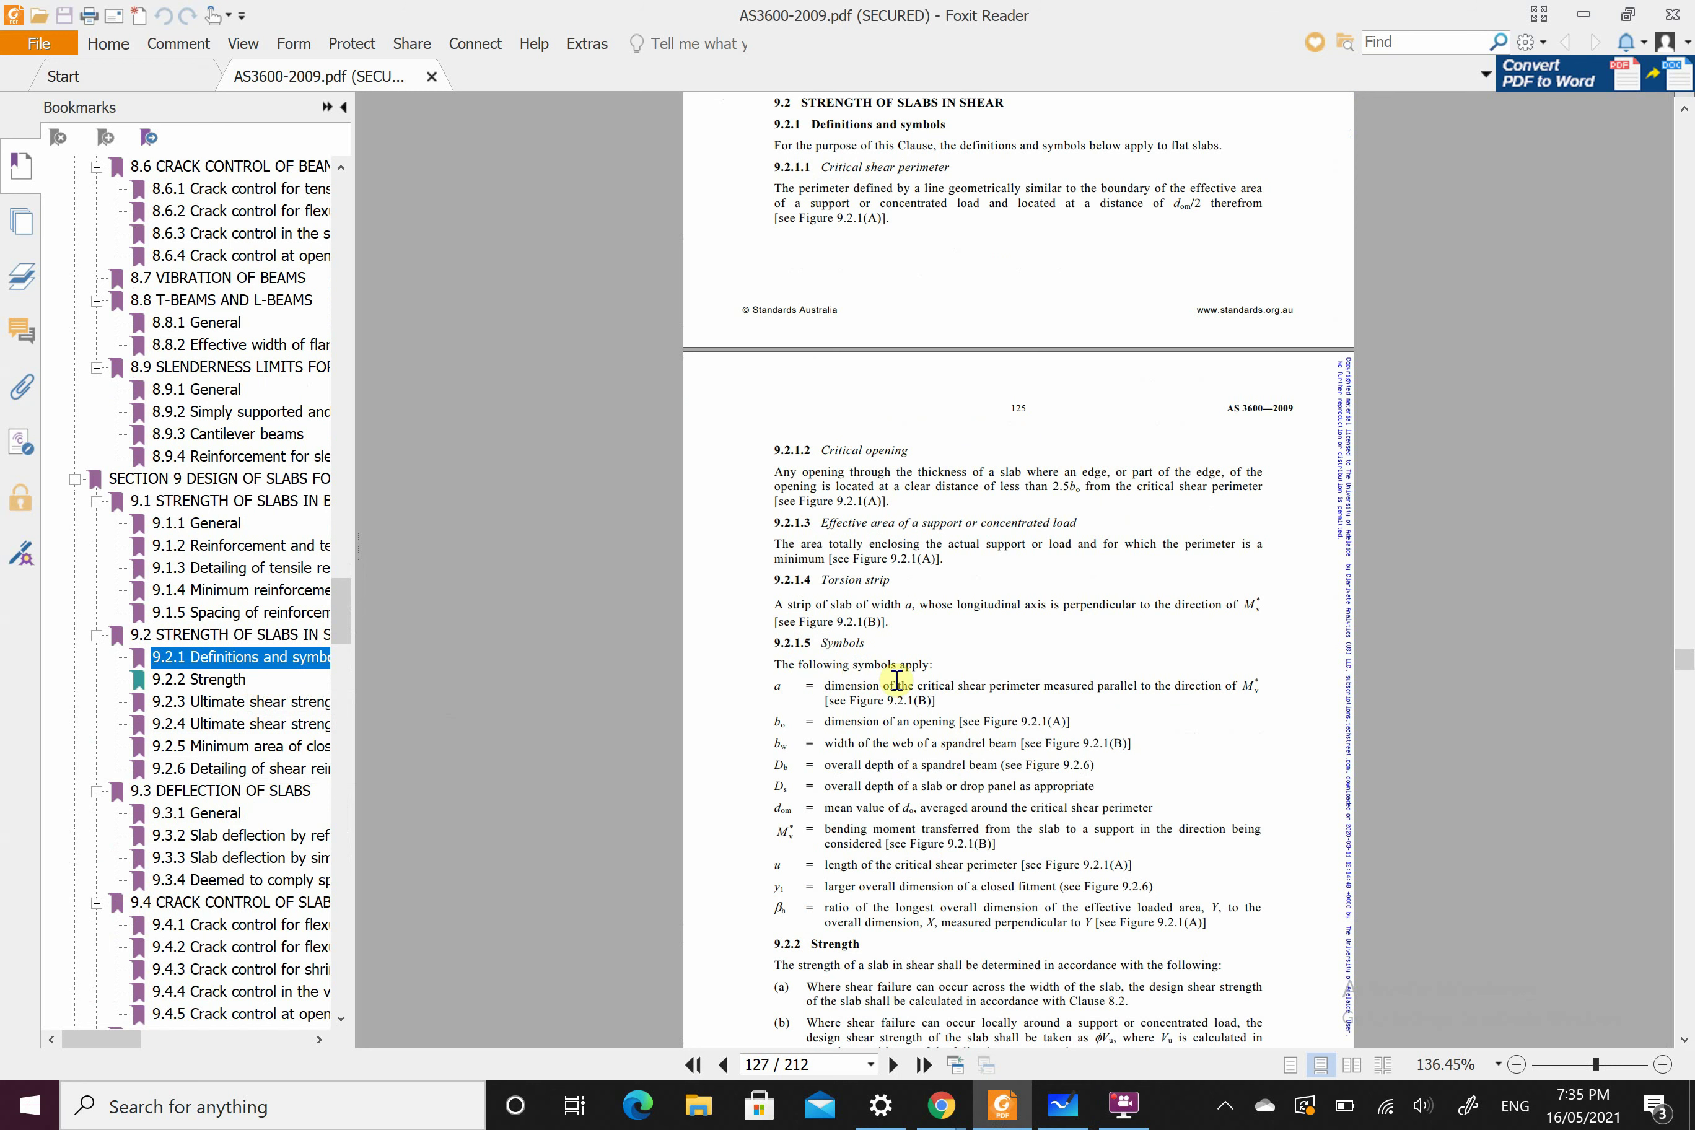
{"action": "scroll", "coordinate": [893, 679], "scroll_direction": "down", "scroll_amount": 1}
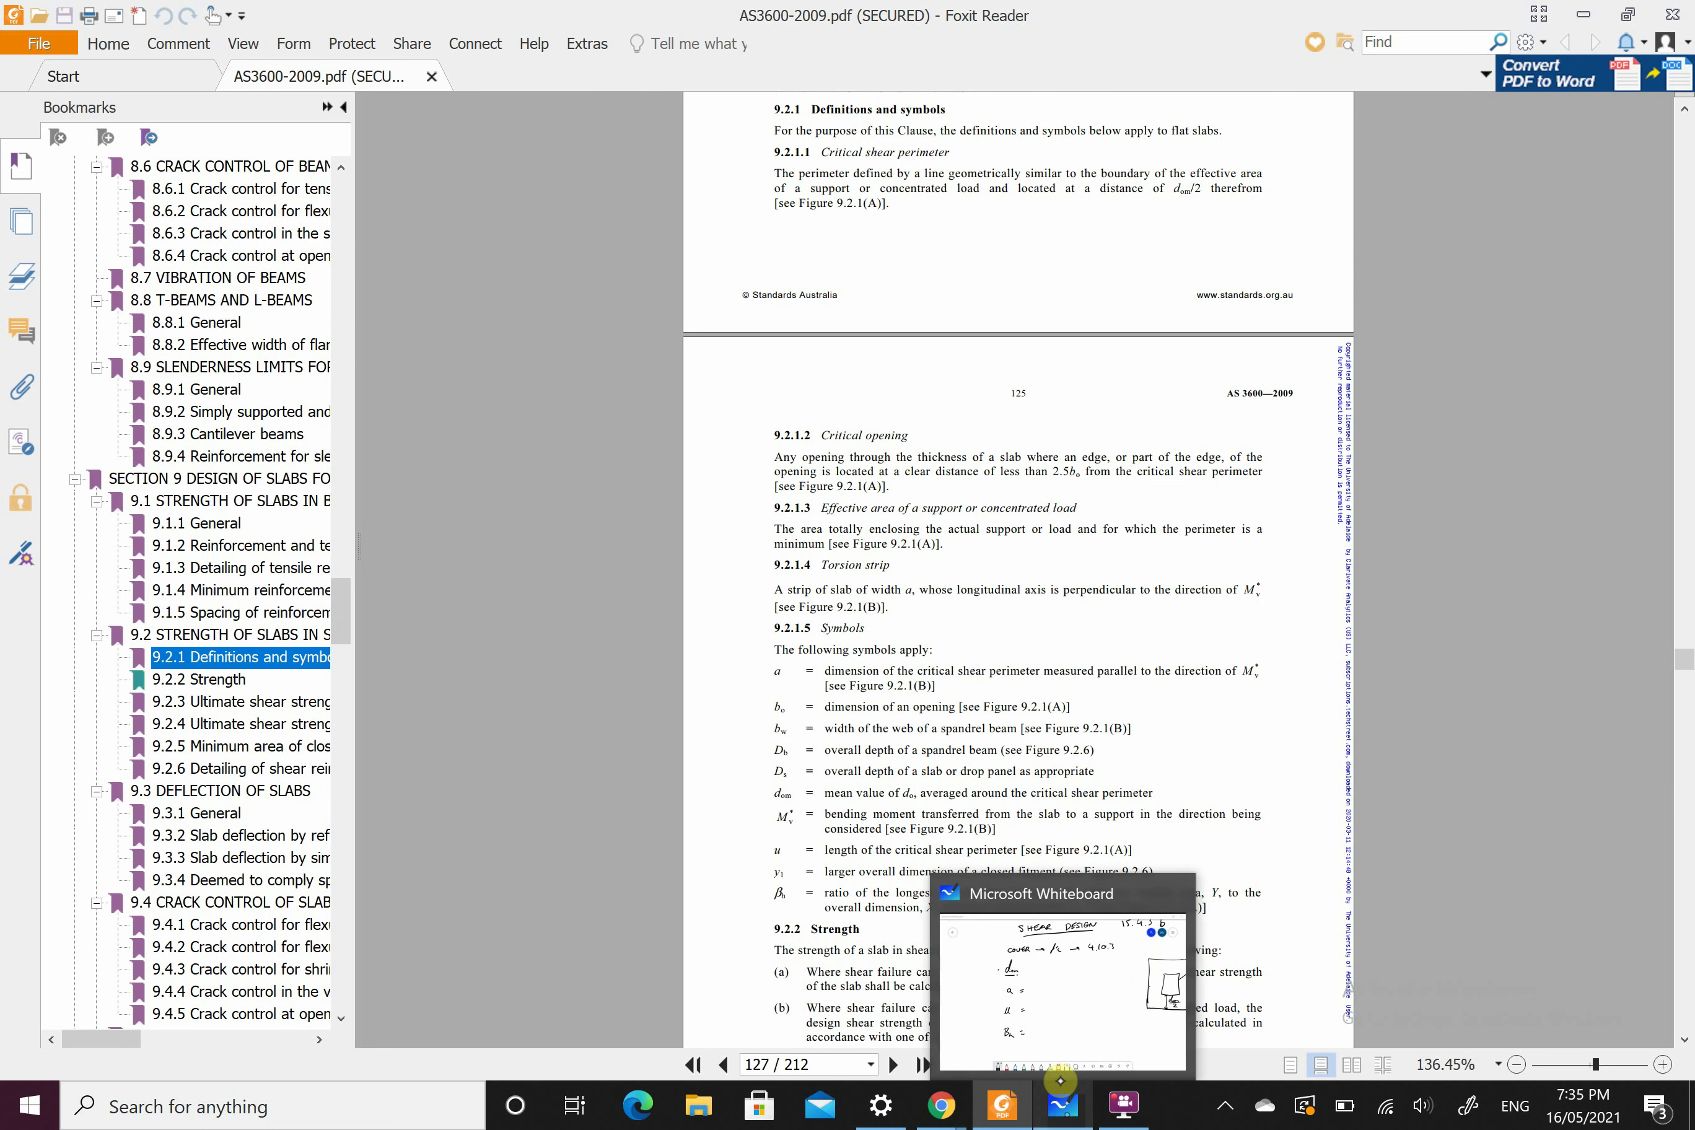
Step: Write 1. as the value of βh in the whiteboard notes
{"action": "left_click", "coordinate": [1062, 1104]}
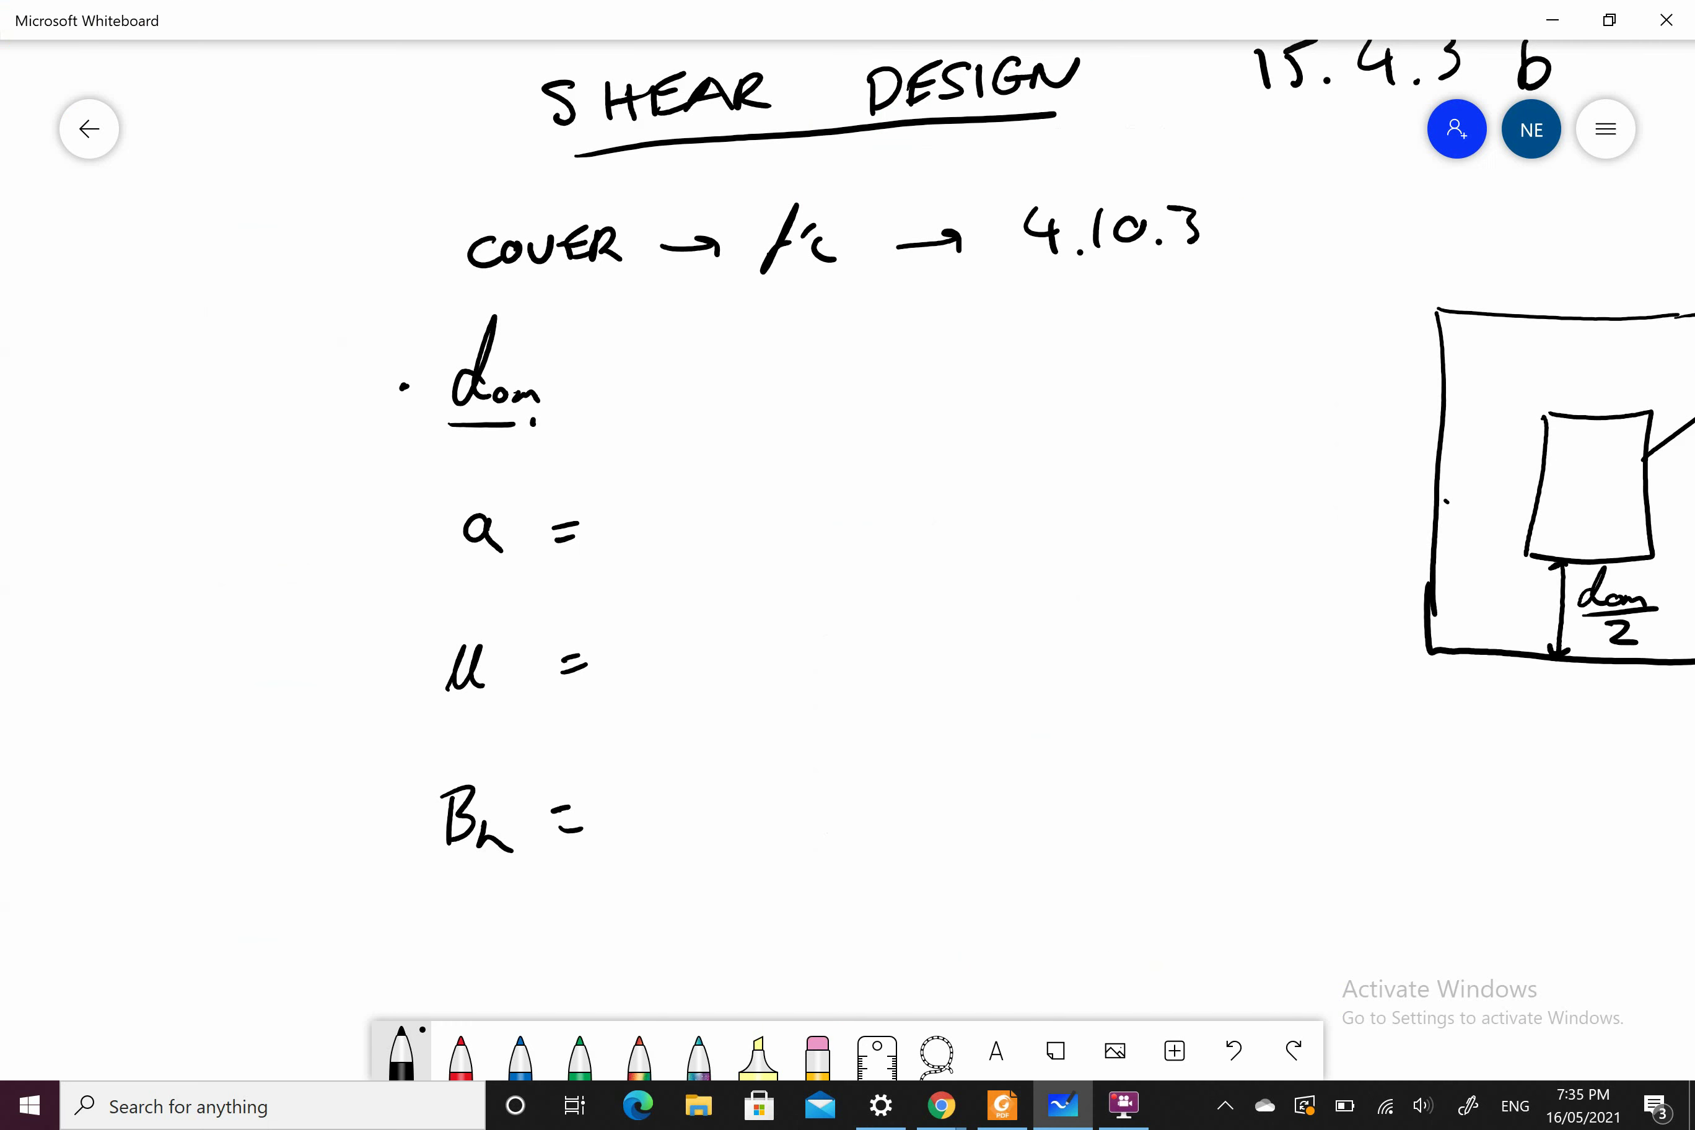
{"action": "left_click_drag", "start_coordinate": [637, 781], "coordinate": [678, 822]}
{"action": "left_click_drag", "start_coordinate": [697, 818], "coordinate": [693, 829]}
Step: Review clause 15.4.3 Strength in shear in AS3600, then return to the whiteboard
{"action": "left_click", "coordinate": [1001, 1106]}
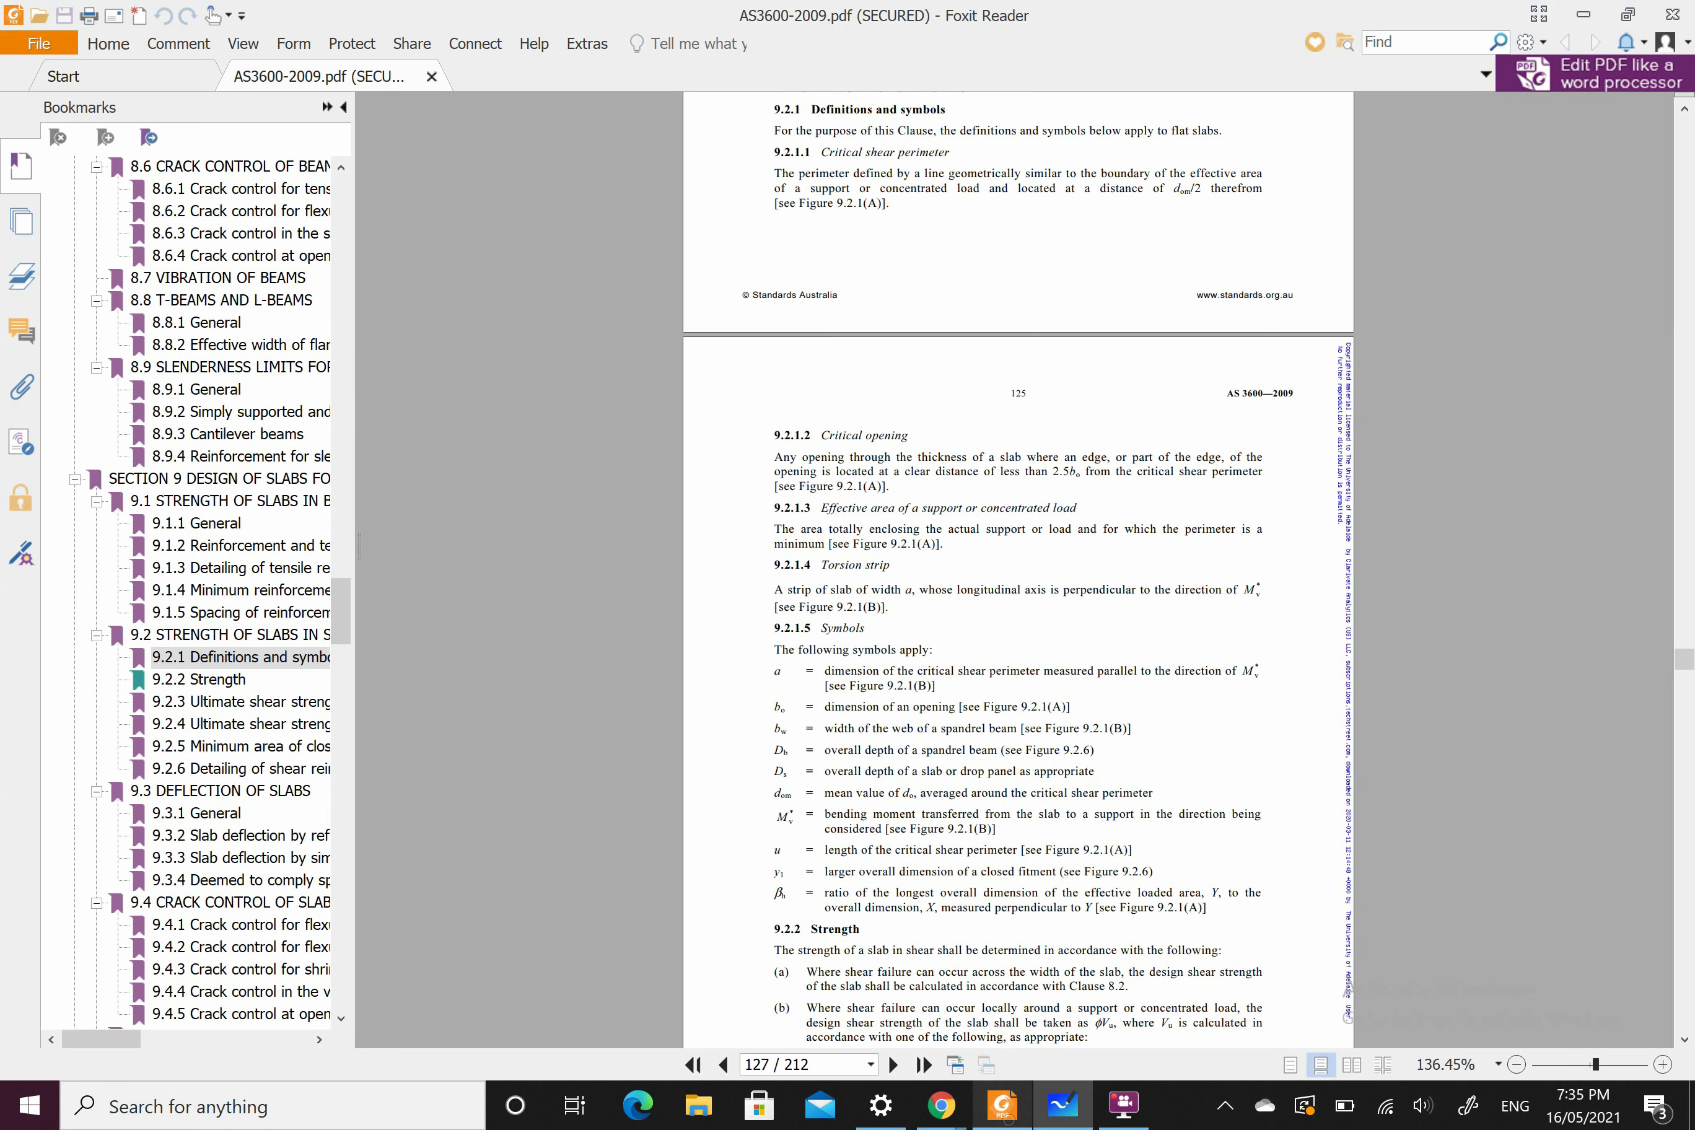
{"action": "left_click_drag", "start_coordinate": [341, 609], "coordinate": [343, 882]}
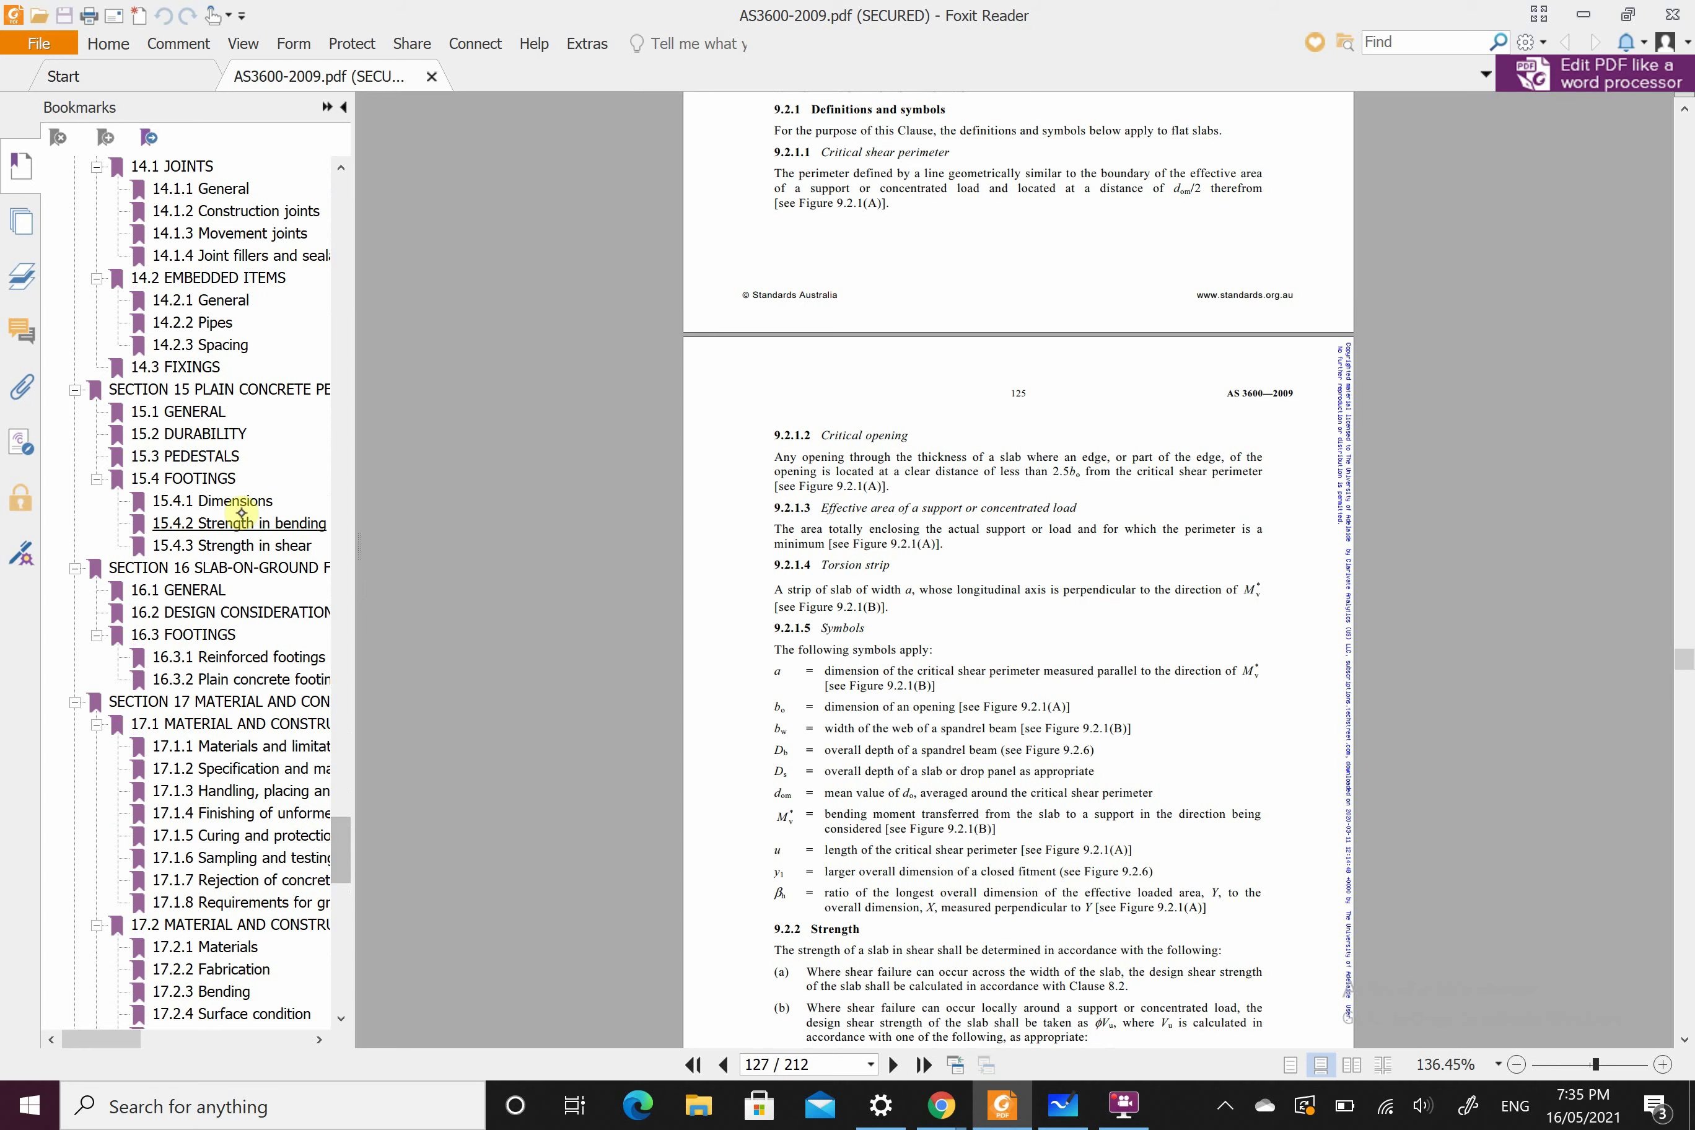
{"action": "scroll", "coordinate": [1107, 840], "scroll_direction": "down", "scroll_amount": 10}
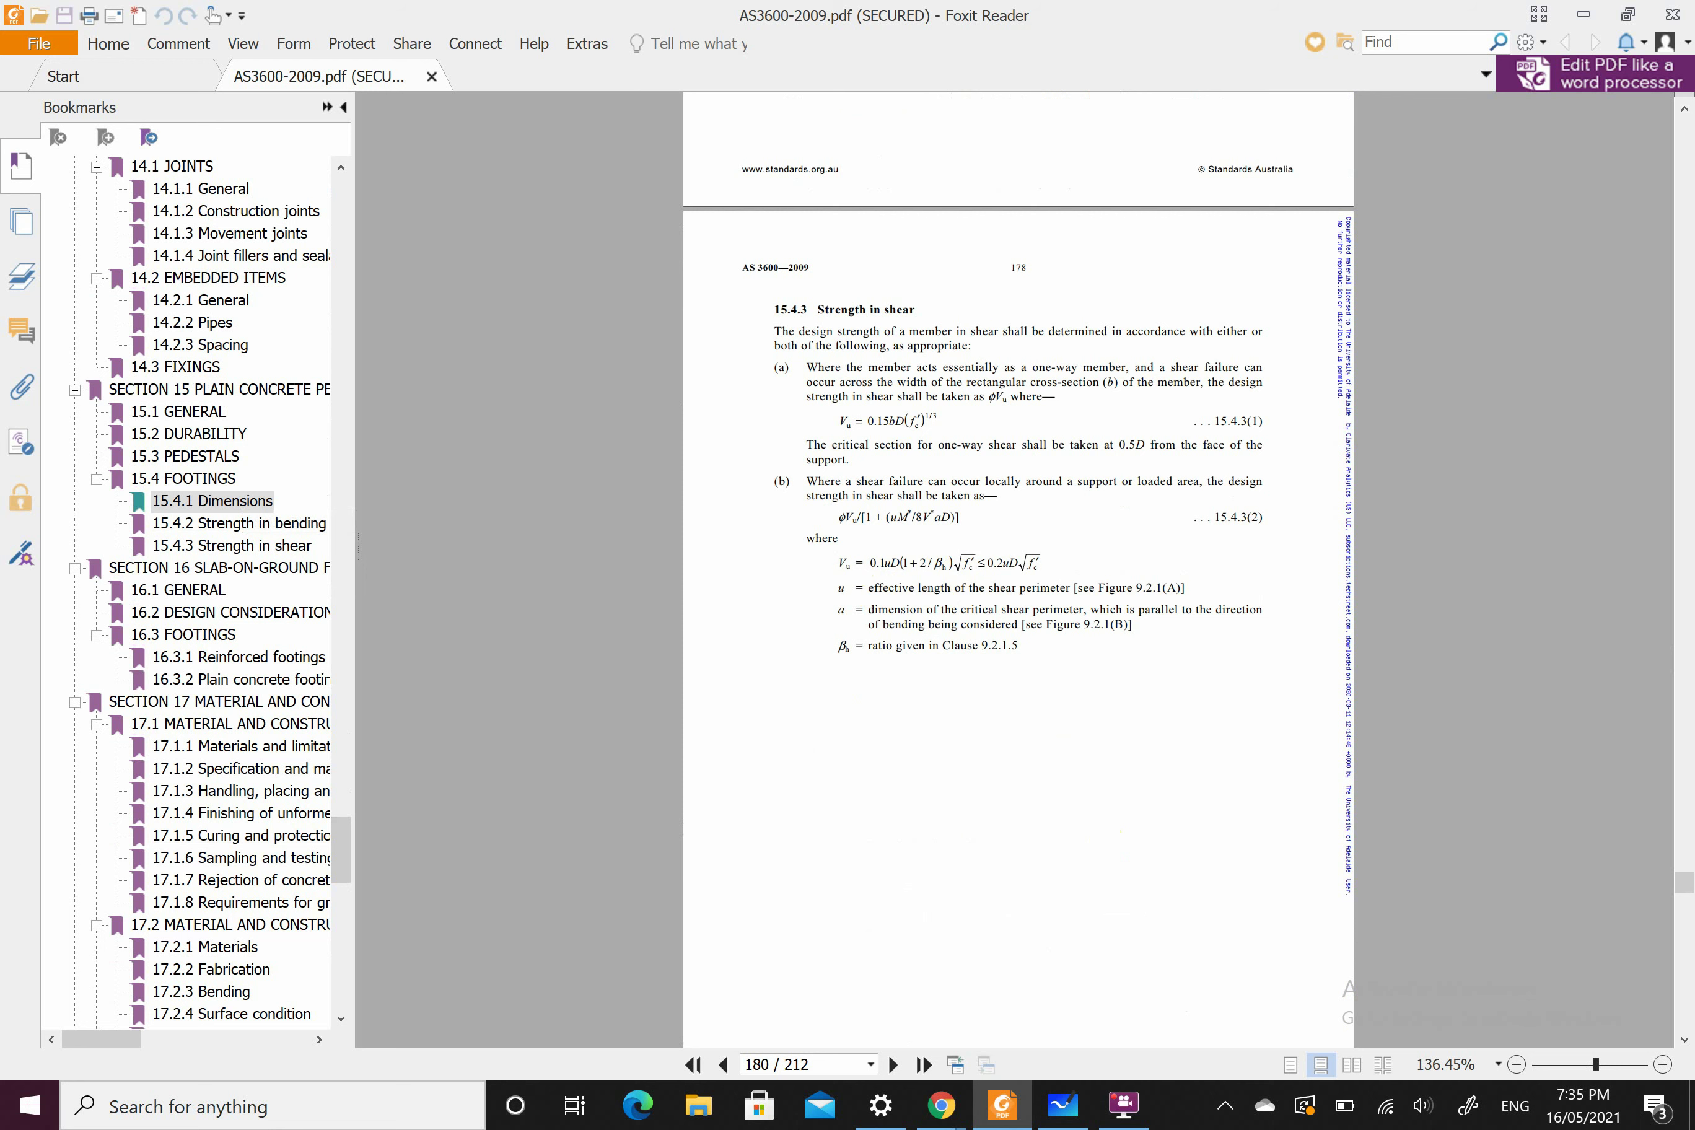
{"action": "mouse_move", "coordinate": [962, 1117]}
{"action": "left_click", "coordinate": [1077, 1121]}
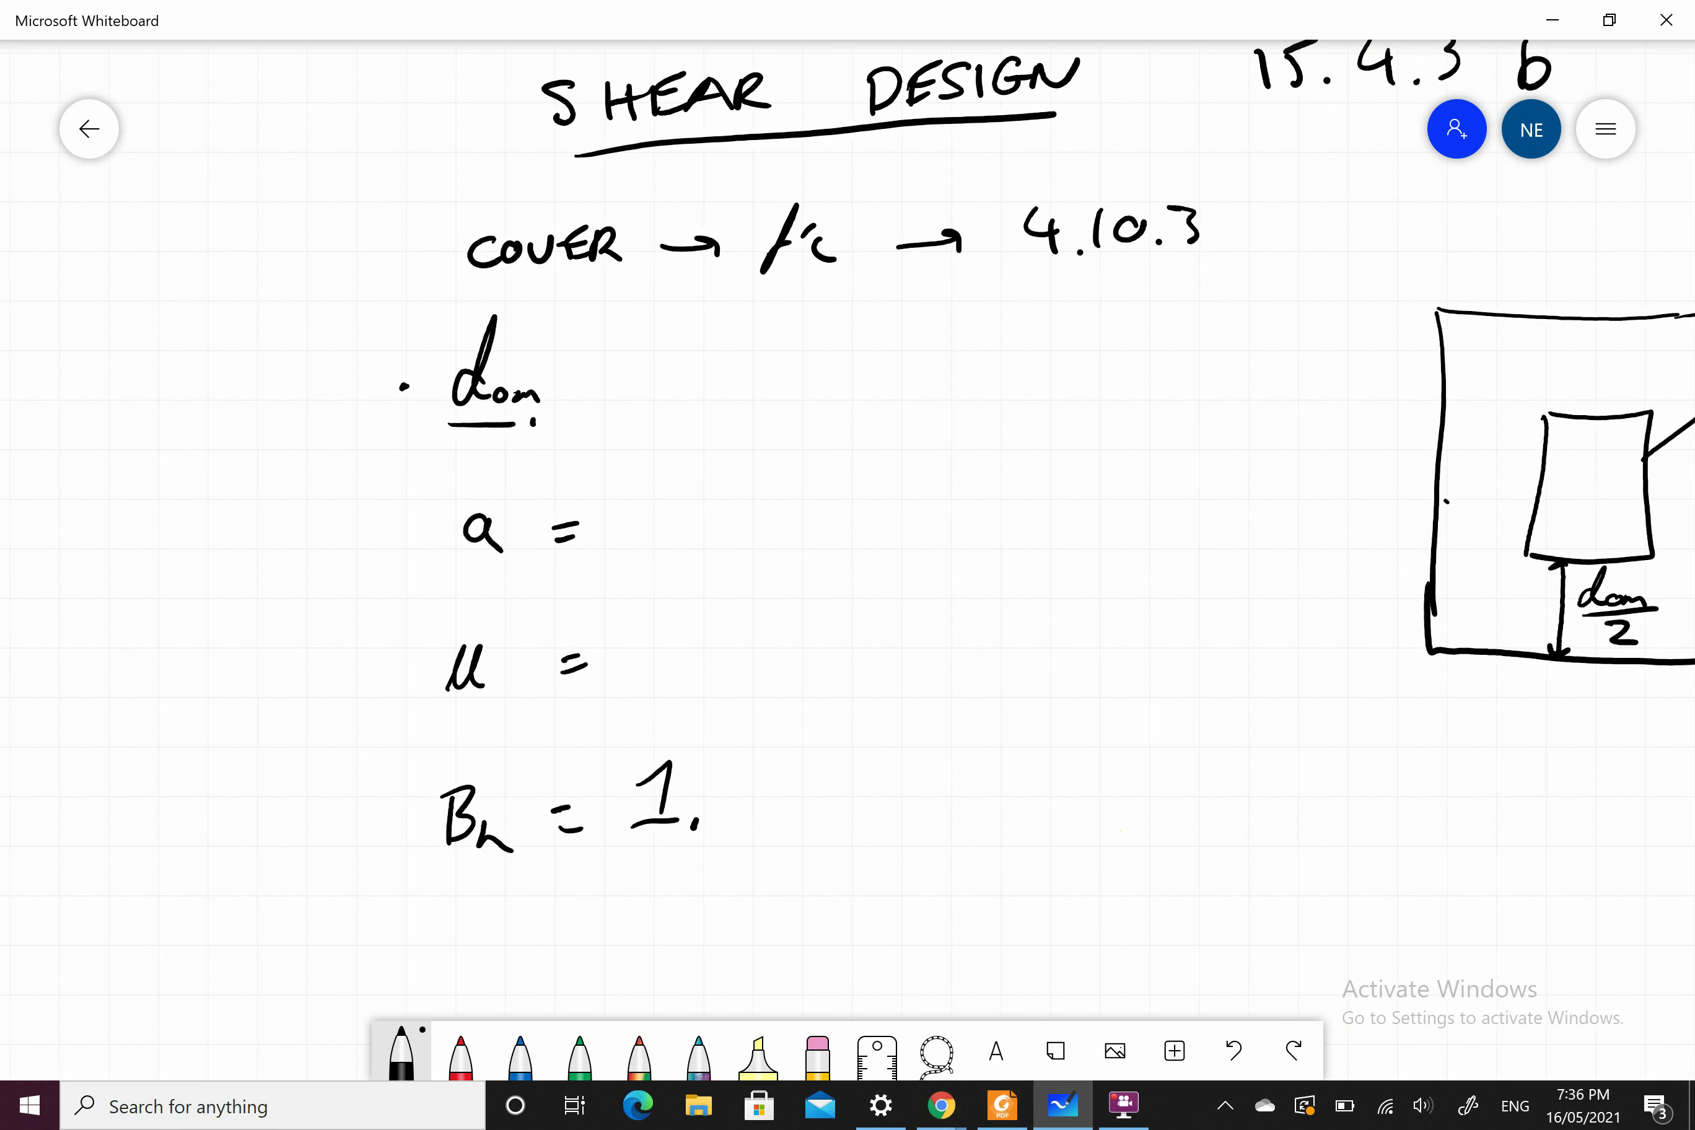
Step: Draw a downward V* arrow in the footing section, then pan back to the a, u, βh lines
{"action": "scroll", "coordinate": [814, 568], "scroll_direction": "up", "scroll_amount": 5}
{"action": "scroll", "coordinate": [814, 568], "scroll_direction": "left", "scroll_amount": 10}
{"action": "scroll", "coordinate": [814, 568], "scroll_direction": "up", "scroll_amount": 5}
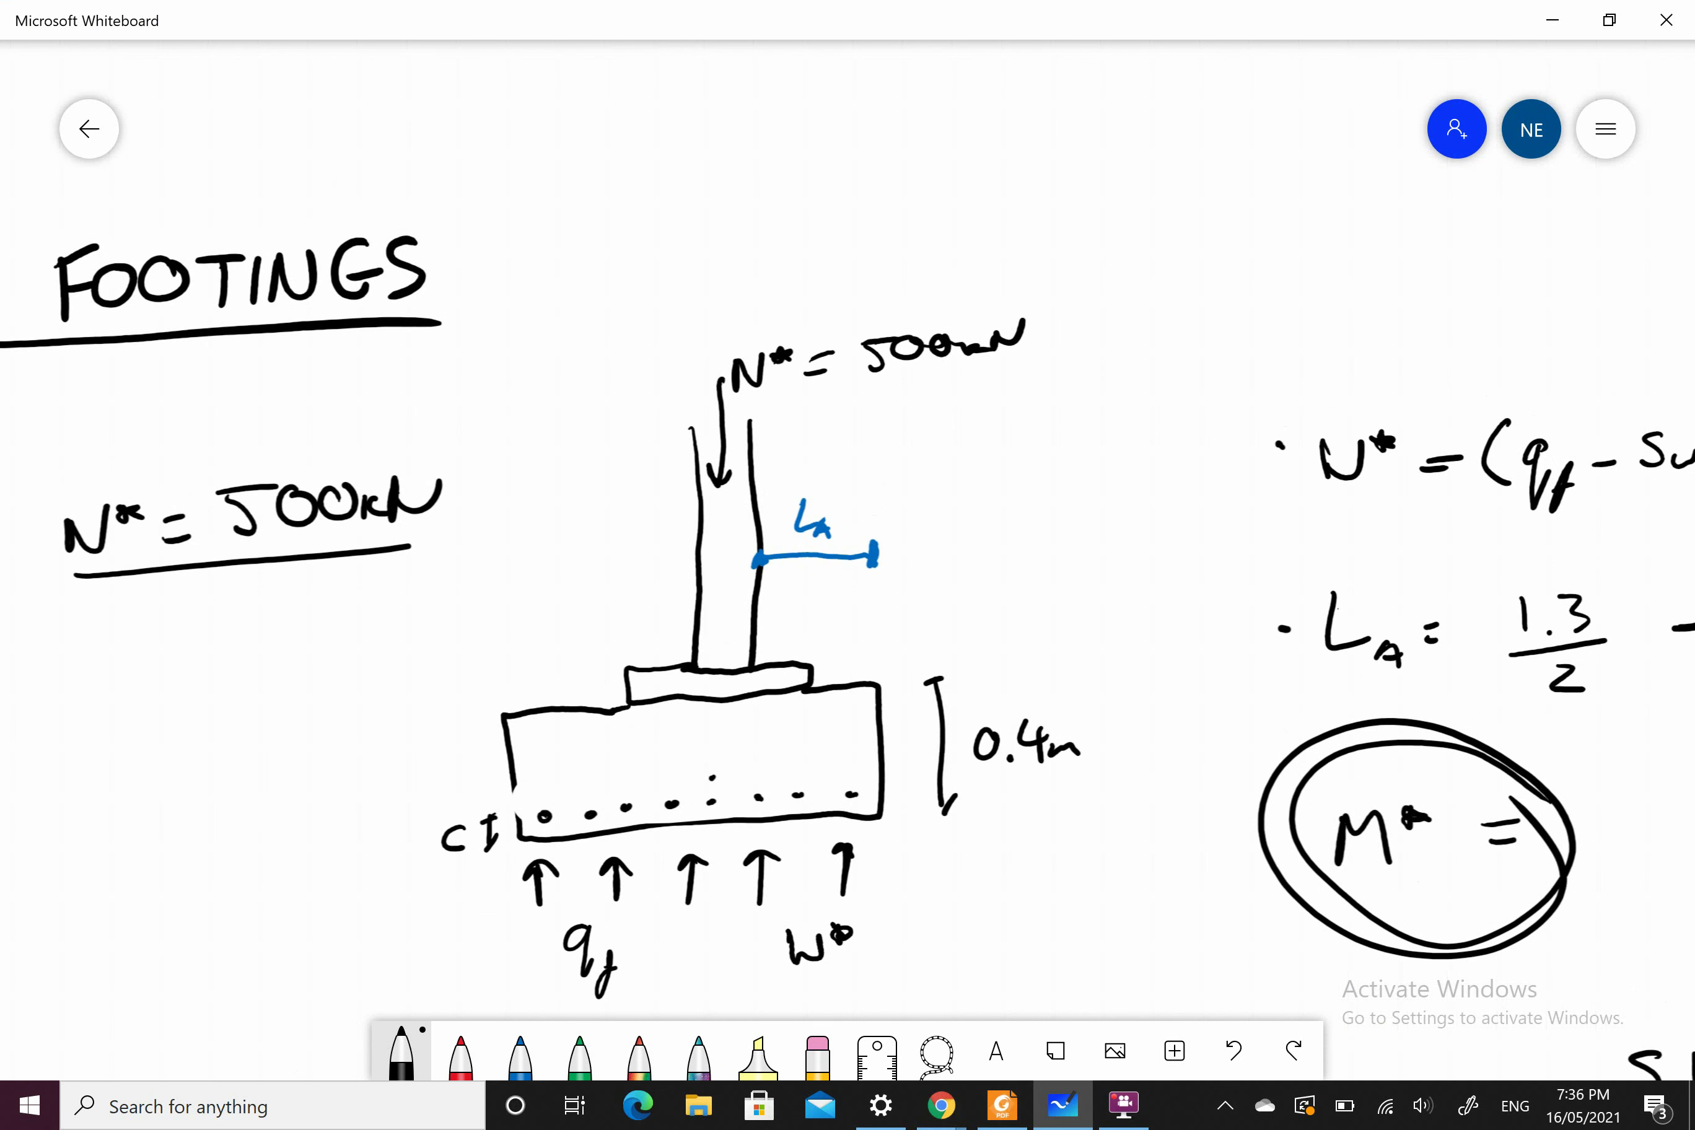
{"action": "left_click_drag", "start_coordinate": [695, 713], "coordinate": [689, 758]}
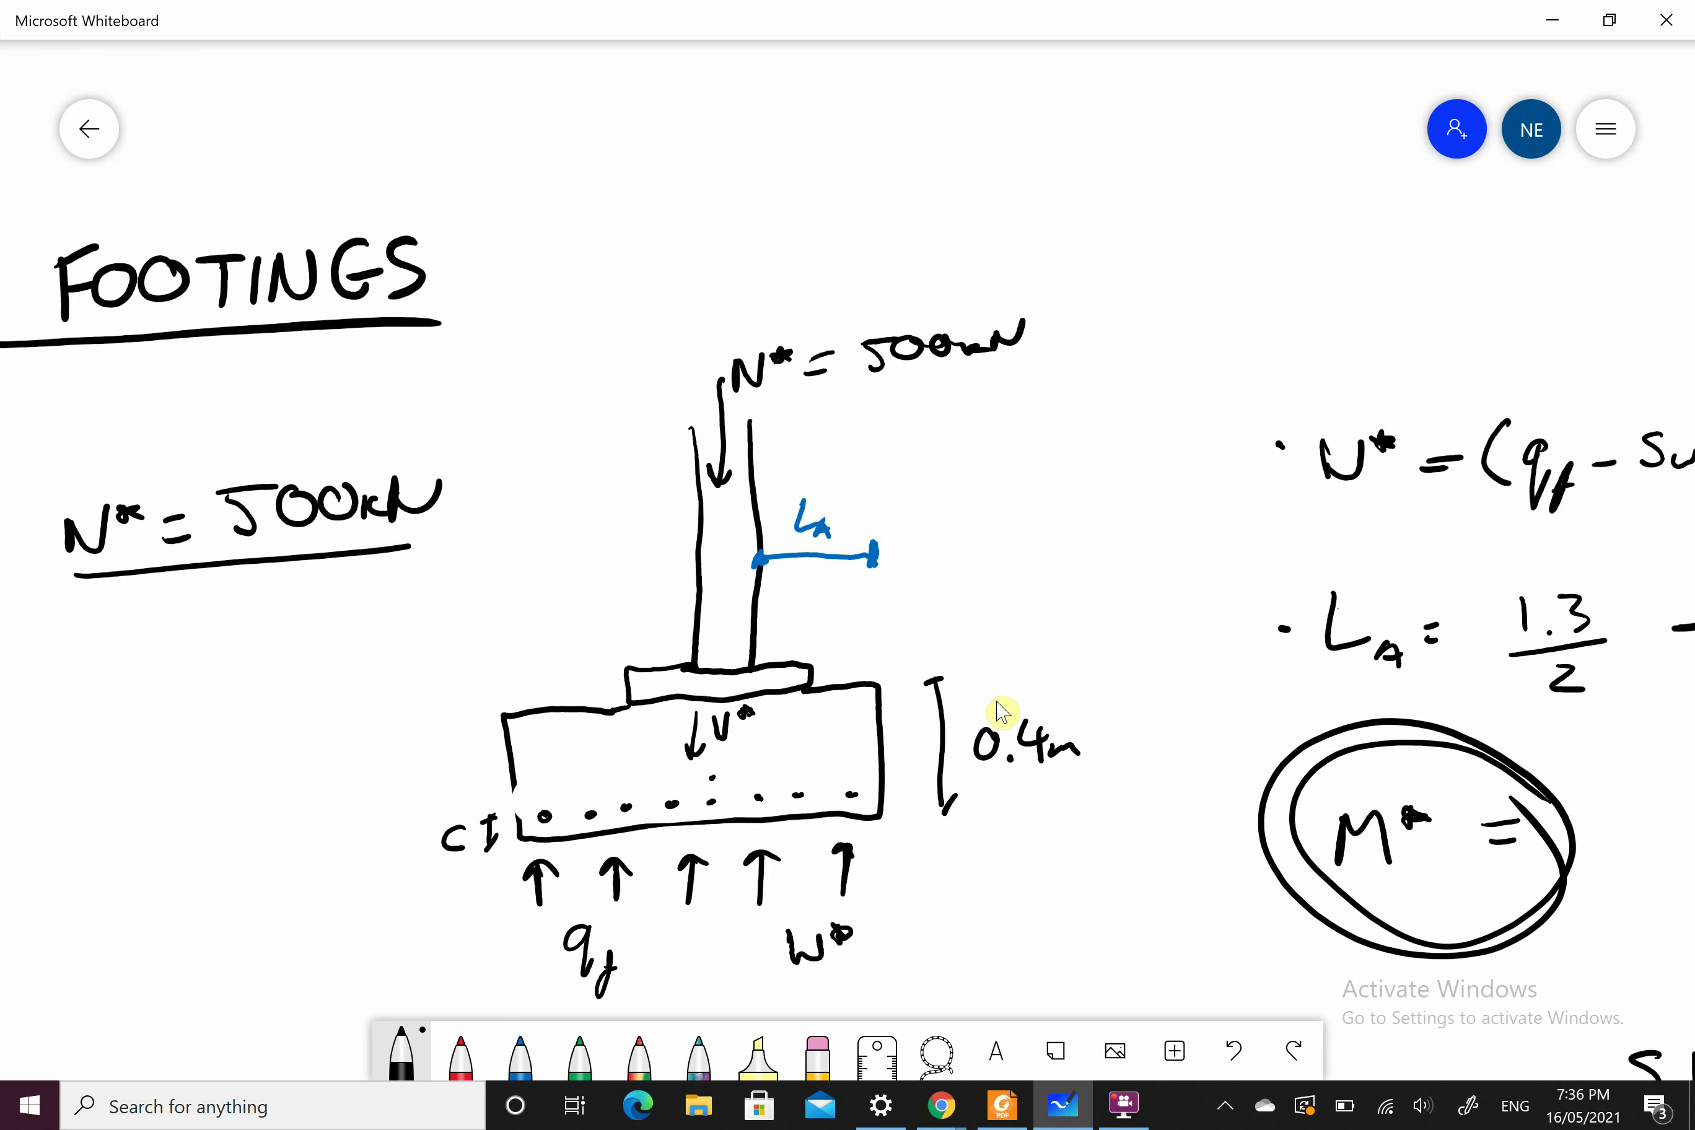
{"action": "scroll", "coordinate": [1001, 710], "scroll_direction": "down", "scroll_amount": 5, "text": "ctrl"}
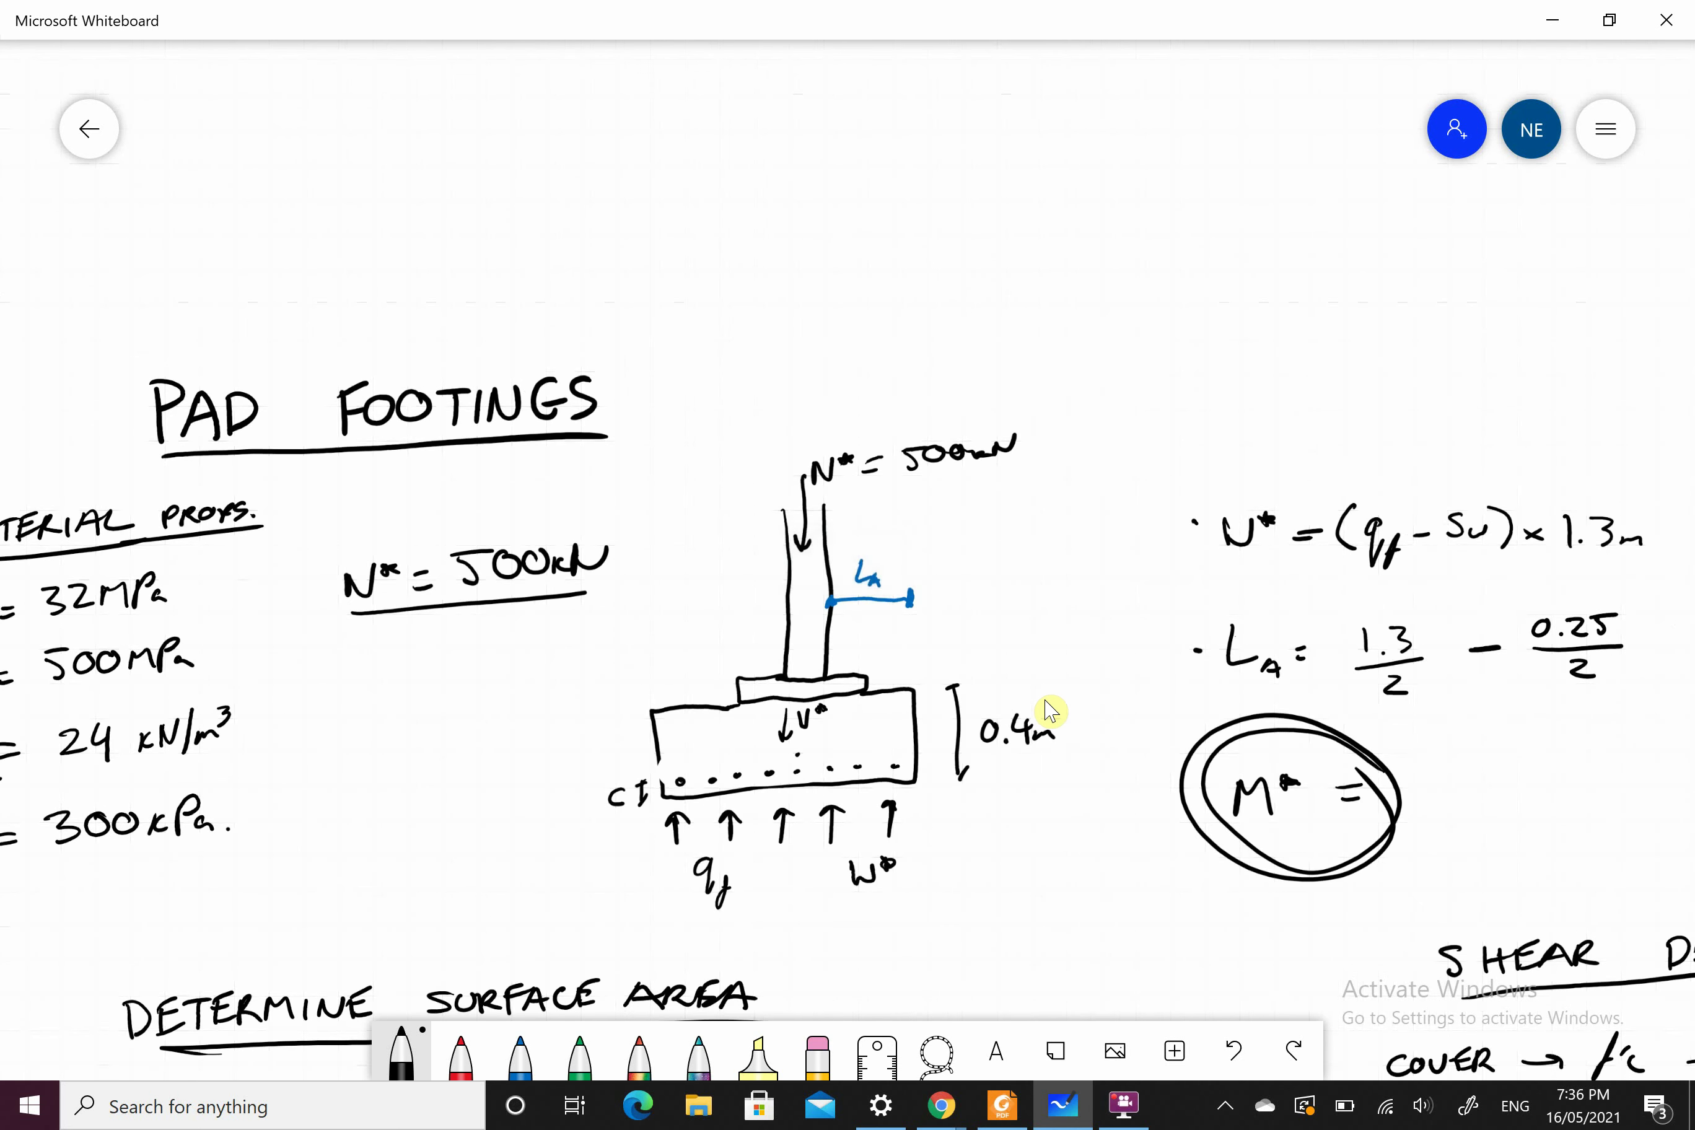
{"action": "mouse_move", "coordinate": [1050, 710]}
{"action": "left_mouse_down"}
{"action": "mouse_move", "coordinate": [698, 426]}
{"action": "mouse_move", "coordinate": [296, 204]}
{"action": "left_mouse_up"}
{"action": "mouse_move", "coordinate": [642, 751]}
{"action": "left_mouse_down"}
{"action": "mouse_move", "coordinate": [405, 170]}
{"action": "mouse_move", "coordinate": [404, 129]}
{"action": "left_mouse_up"}
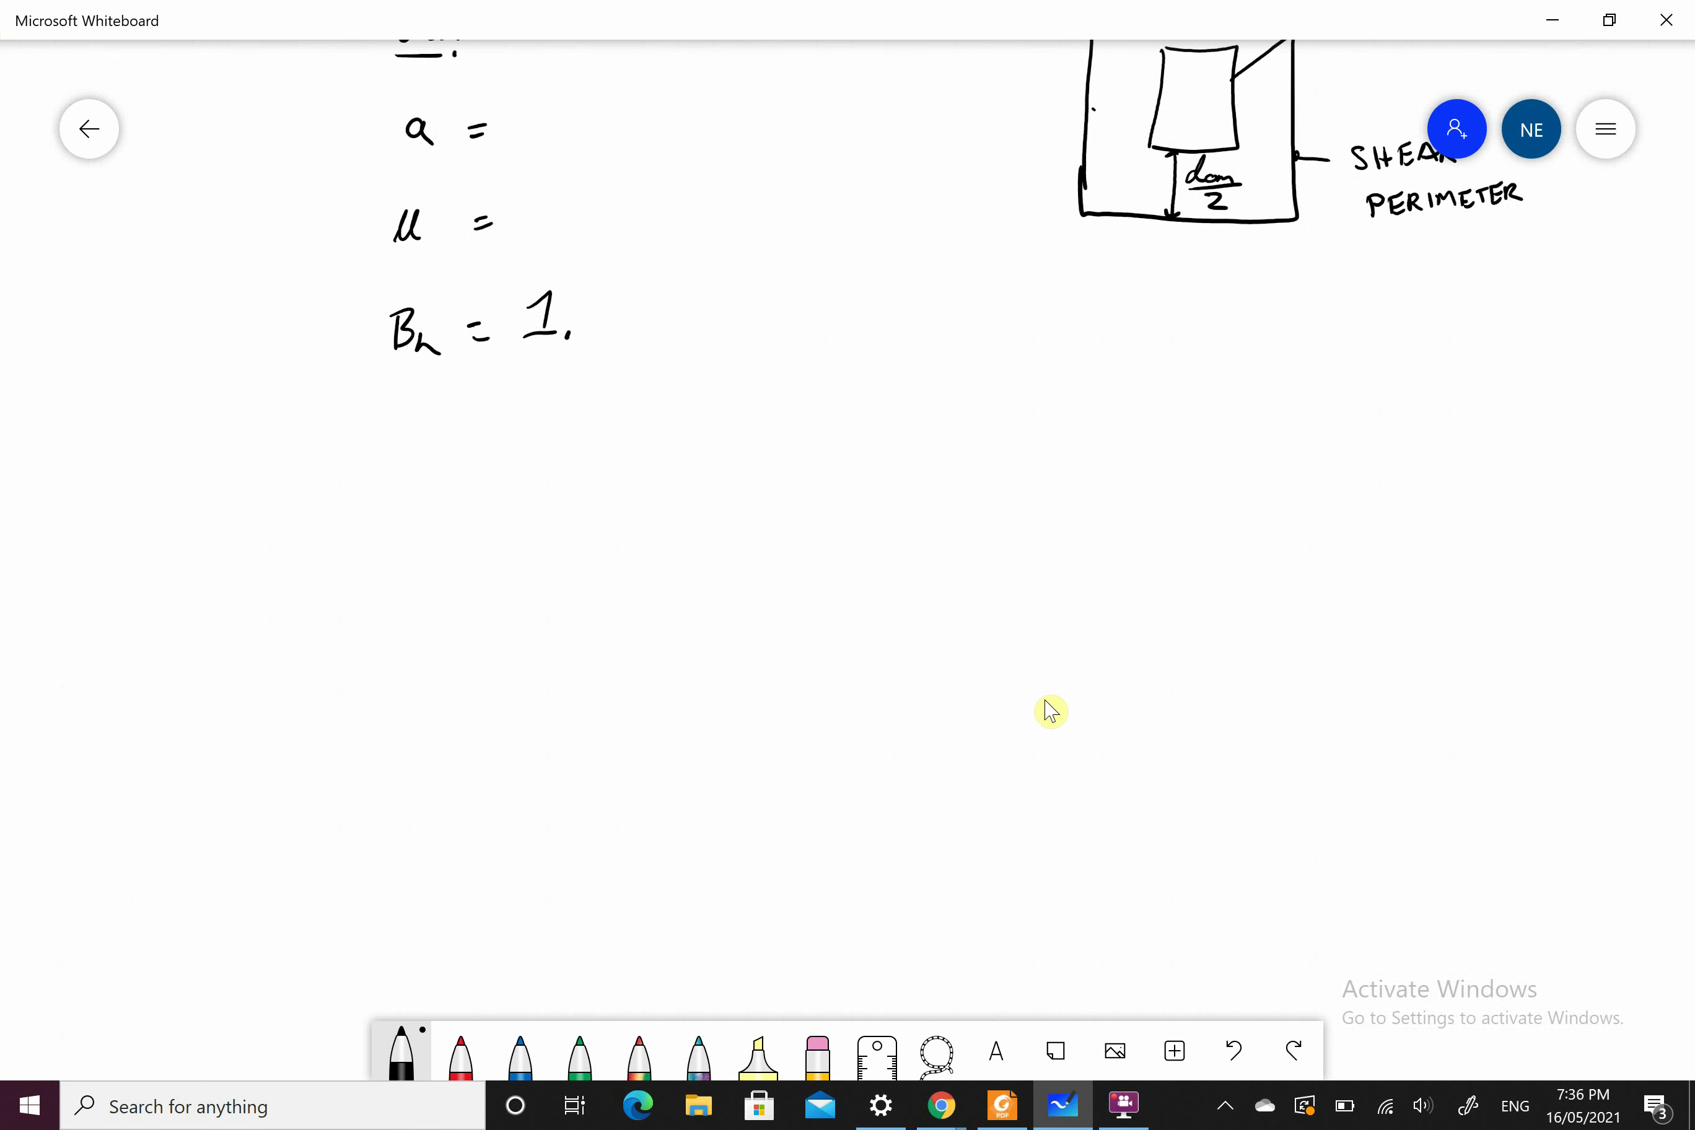
Step: Write the heading BENDING and underline it
{"action": "left_click_drag", "start_coordinate": [606, 492], "coordinate": [617, 544]}
{"action": "mouse_move", "coordinate": [681, 479]}
{"action": "left_mouse_down"}
{"action": "mouse_move", "coordinate": [639, 535]}
{"action": "mouse_move", "coordinate": [671, 500]}
{"action": "left_mouse_up"}
{"action": "left_click_drag", "start_coordinate": [643, 528], "coordinate": [687, 518]}
{"action": "mouse_move", "coordinate": [684, 510]}
{"action": "left_mouse_down"}
{"action": "mouse_move", "coordinate": [694, 494]}
{"action": "mouse_move", "coordinate": [682, 523]}
{"action": "left_mouse_up"}
{"action": "mouse_move", "coordinate": [697, 487]}
{"action": "left_mouse_down"}
{"action": "mouse_move", "coordinate": [731, 487]}
{"action": "mouse_move", "coordinate": [736, 524]}
{"action": "left_mouse_up"}
{"action": "mouse_move", "coordinate": [727, 484]}
{"action": "left_mouse_down"}
{"action": "mouse_move", "coordinate": [737, 521]}
{"action": "mouse_move", "coordinate": [780, 519]}
{"action": "left_mouse_up"}
{"action": "mouse_move", "coordinate": [792, 493]}
{"action": "left_mouse_down"}
{"action": "mouse_move", "coordinate": [795, 519]}
{"action": "mouse_move", "coordinate": [821, 519]}
{"action": "left_mouse_up"}
{"action": "mouse_move", "coordinate": [822, 519]}
{"action": "left_mouse_down"}
{"action": "mouse_move", "coordinate": [832, 483]}
{"action": "mouse_move", "coordinate": [868, 502]}
{"action": "left_mouse_up"}
{"action": "left_click_drag", "start_coordinate": [595, 558], "coordinate": [878, 541]}
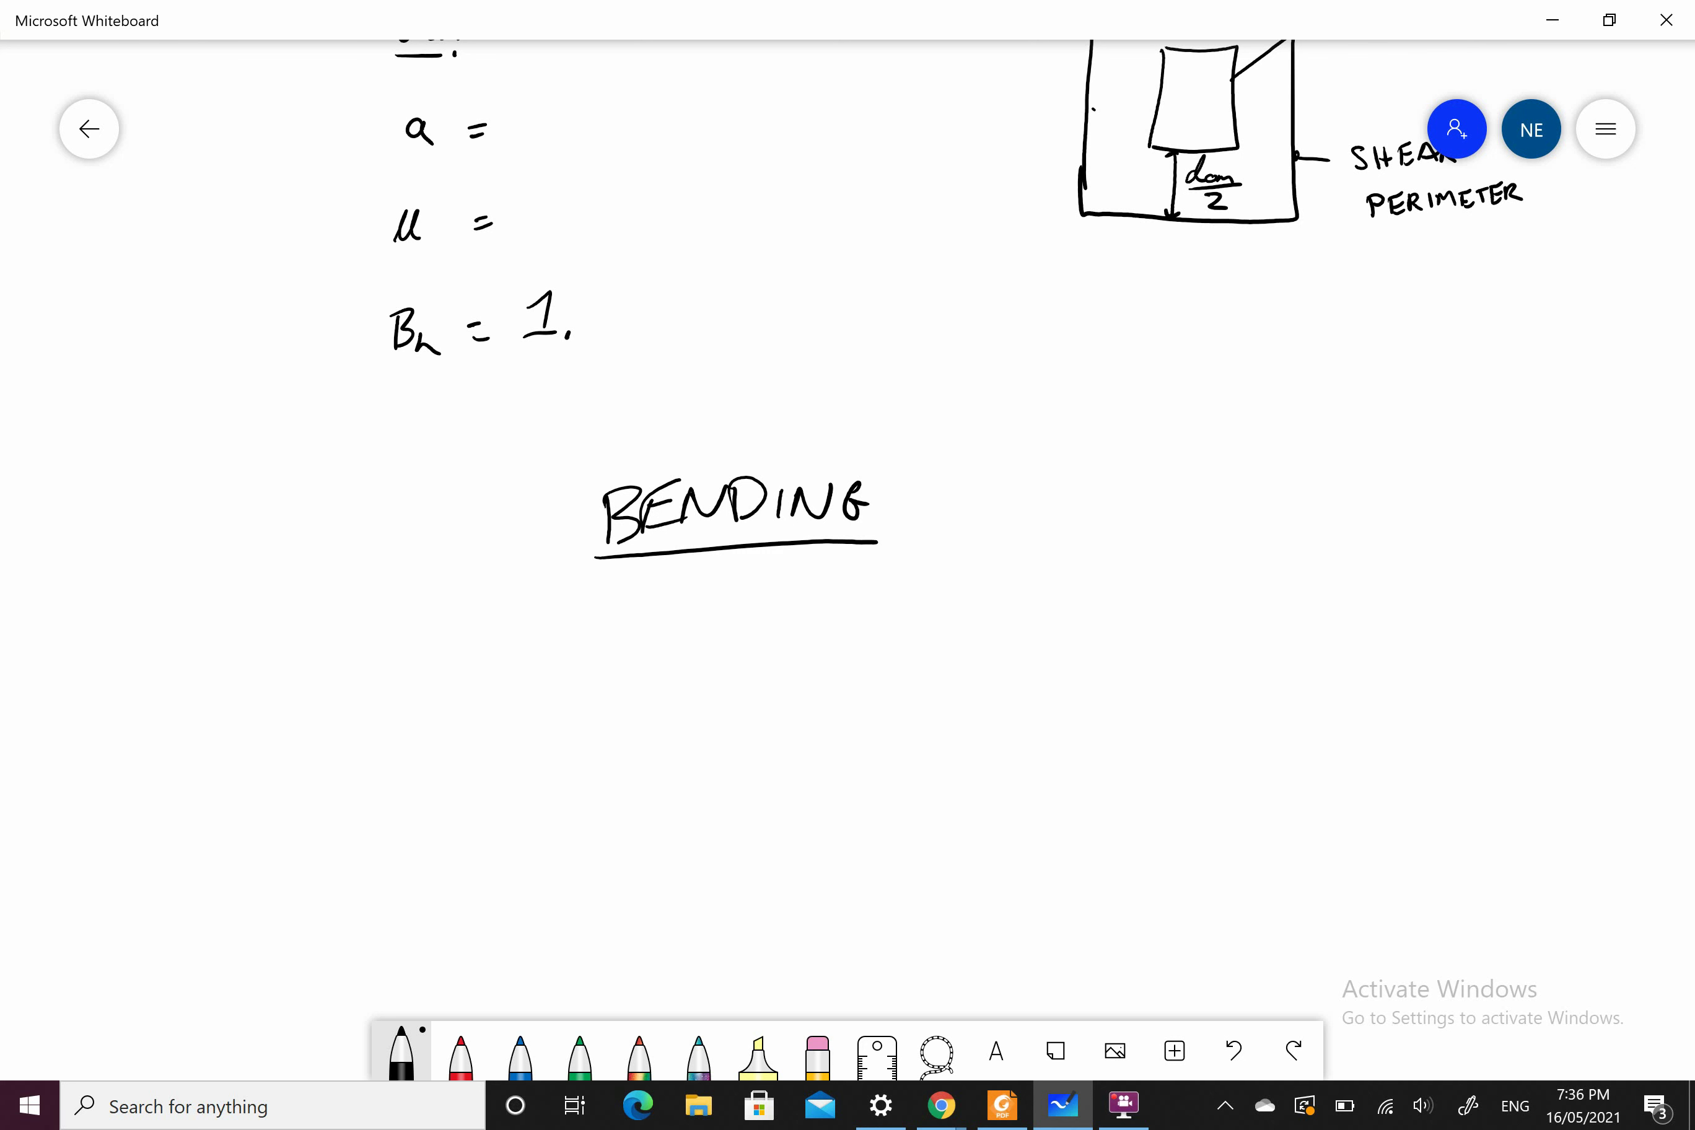
Step: Draw a footing cross-section with five bottom reinforcing bar dots
{"action": "mouse_move", "coordinate": [213, 682]}
{"action": "left_mouse_down"}
{"action": "mouse_move", "coordinate": [213, 780]}
{"action": "mouse_move", "coordinate": [384, 668]}
{"action": "mouse_move", "coordinate": [568, 722]}
{"action": "mouse_move", "coordinate": [226, 777]}
{"action": "left_mouse_up"}
{"action": "left_click", "coordinate": [298, 749]}
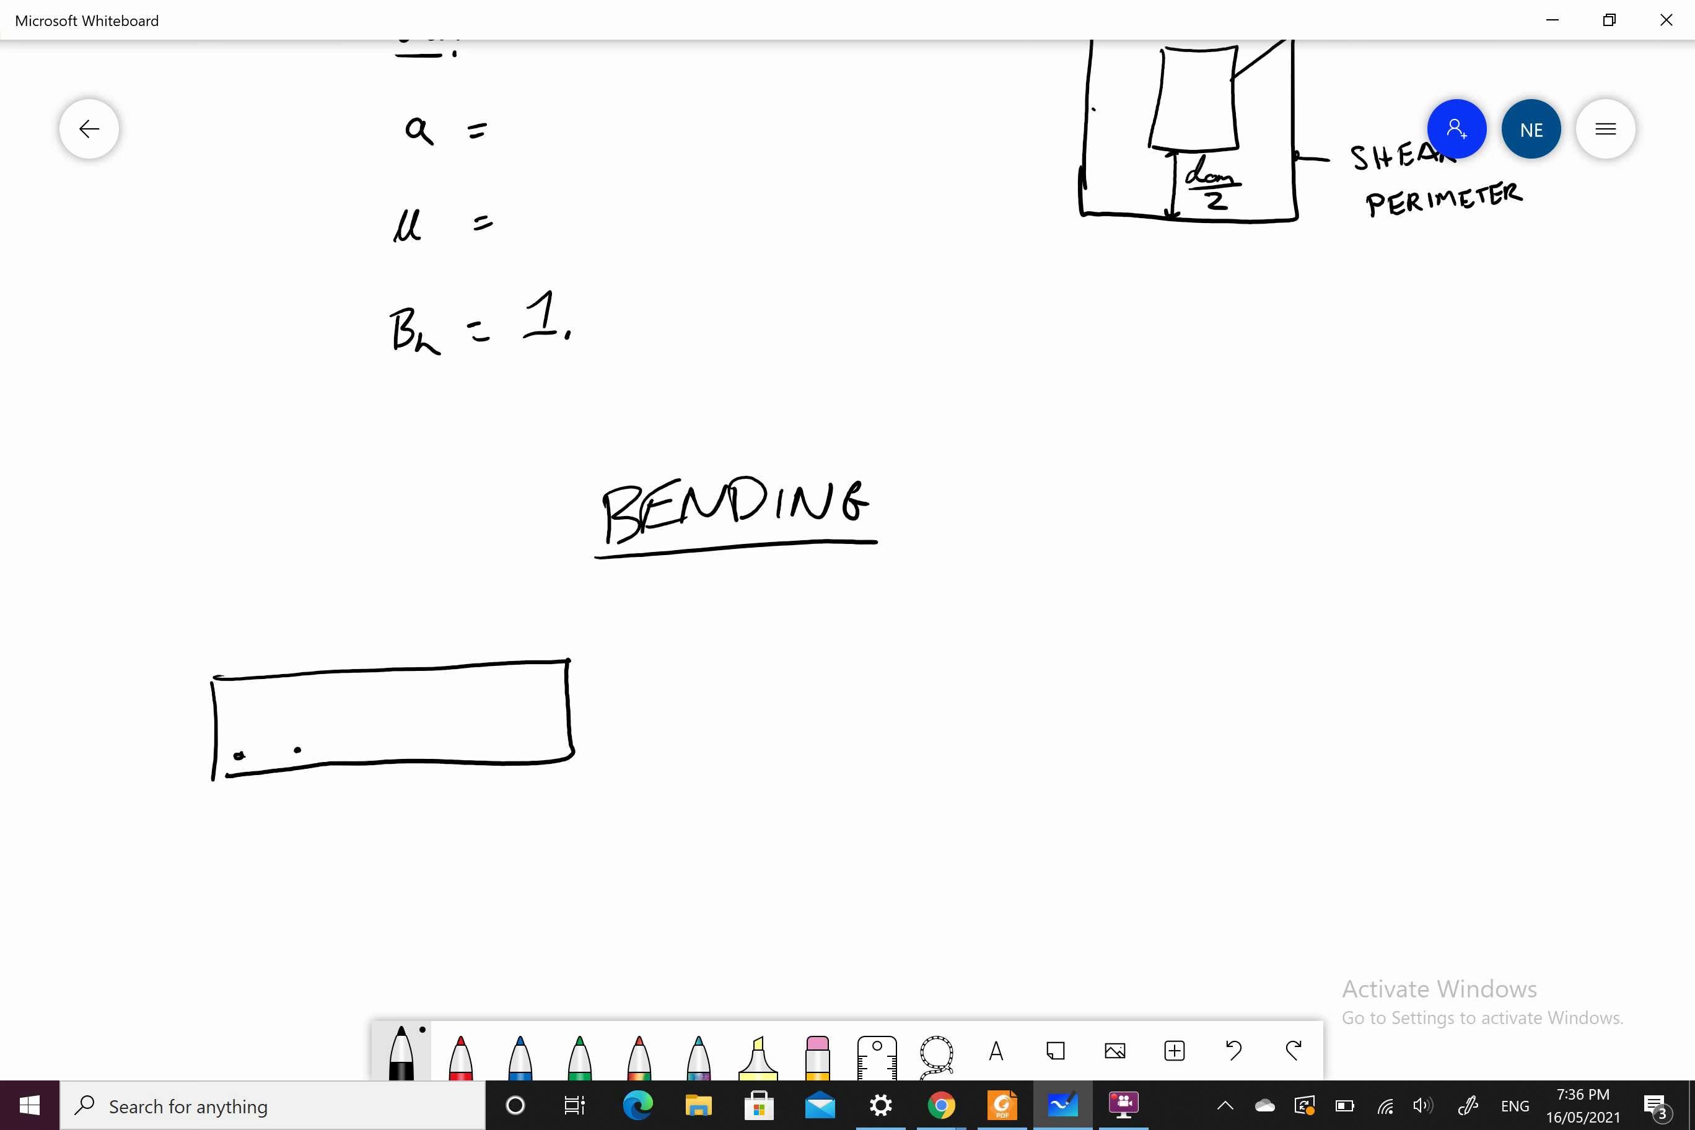
{"action": "left_click", "coordinate": [369, 746]}
{"action": "left_click", "coordinate": [432, 744]}
{"action": "left_click", "coordinate": [495, 741]}
{"action": "left_click", "coordinate": [540, 740]}
Step: Add a 0.4 depth dimension, T C force labels, and begin Mu beside BENDING
{"action": "left_click_drag", "start_coordinate": [173, 718], "coordinate": [176, 786]}
{"action": "left_click_drag", "start_coordinate": [188, 776], "coordinate": [172, 796]}
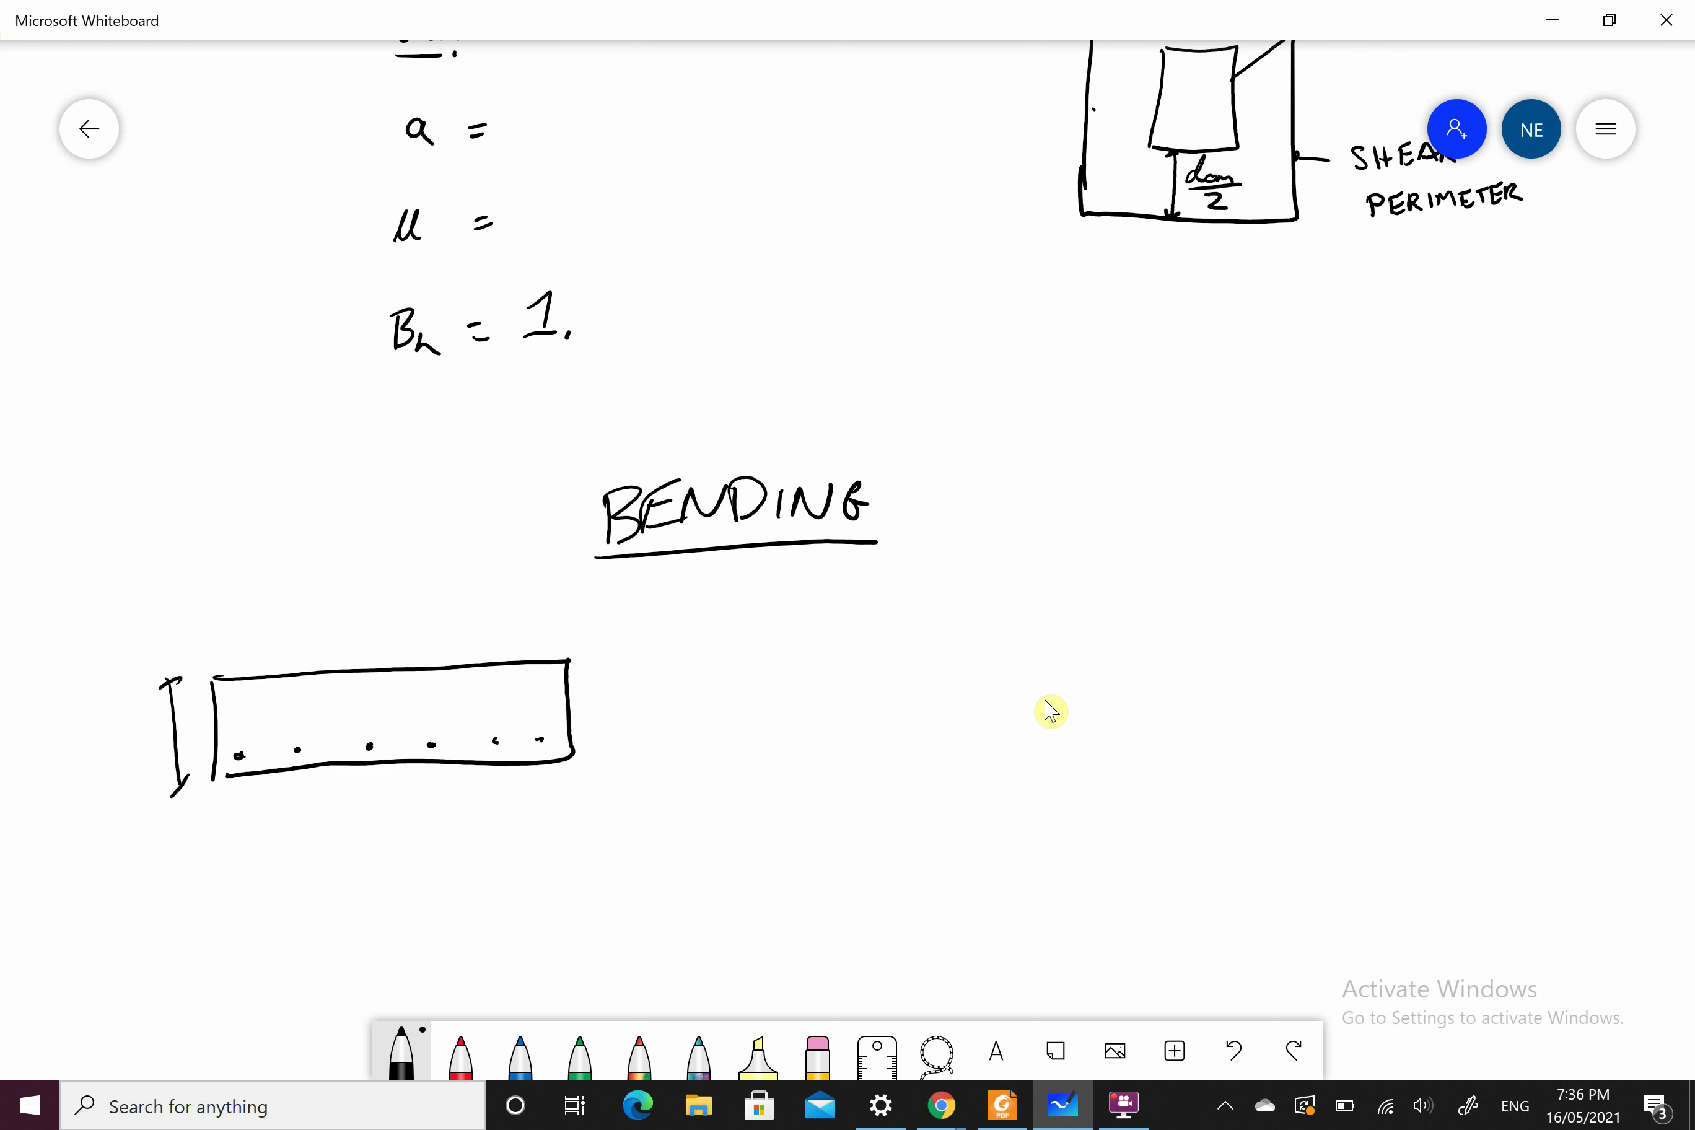
{"action": "left_click_drag", "start_coordinate": [99, 739], "coordinate": [140, 747]}
{"action": "left_click", "coordinate": [121, 760]}
{"action": "left_click_drag", "start_coordinate": [136, 732], "coordinate": [140, 765]}
{"action": "left_click_drag", "start_coordinate": [586, 733], "coordinate": [599, 730]}
{"action": "mouse_move", "coordinate": [594, 732]}
{"action": "left_mouse_down"}
{"action": "mouse_move", "coordinate": [595, 748]}
{"action": "mouse_move", "coordinate": [654, 750]}
{"action": "left_mouse_up"}
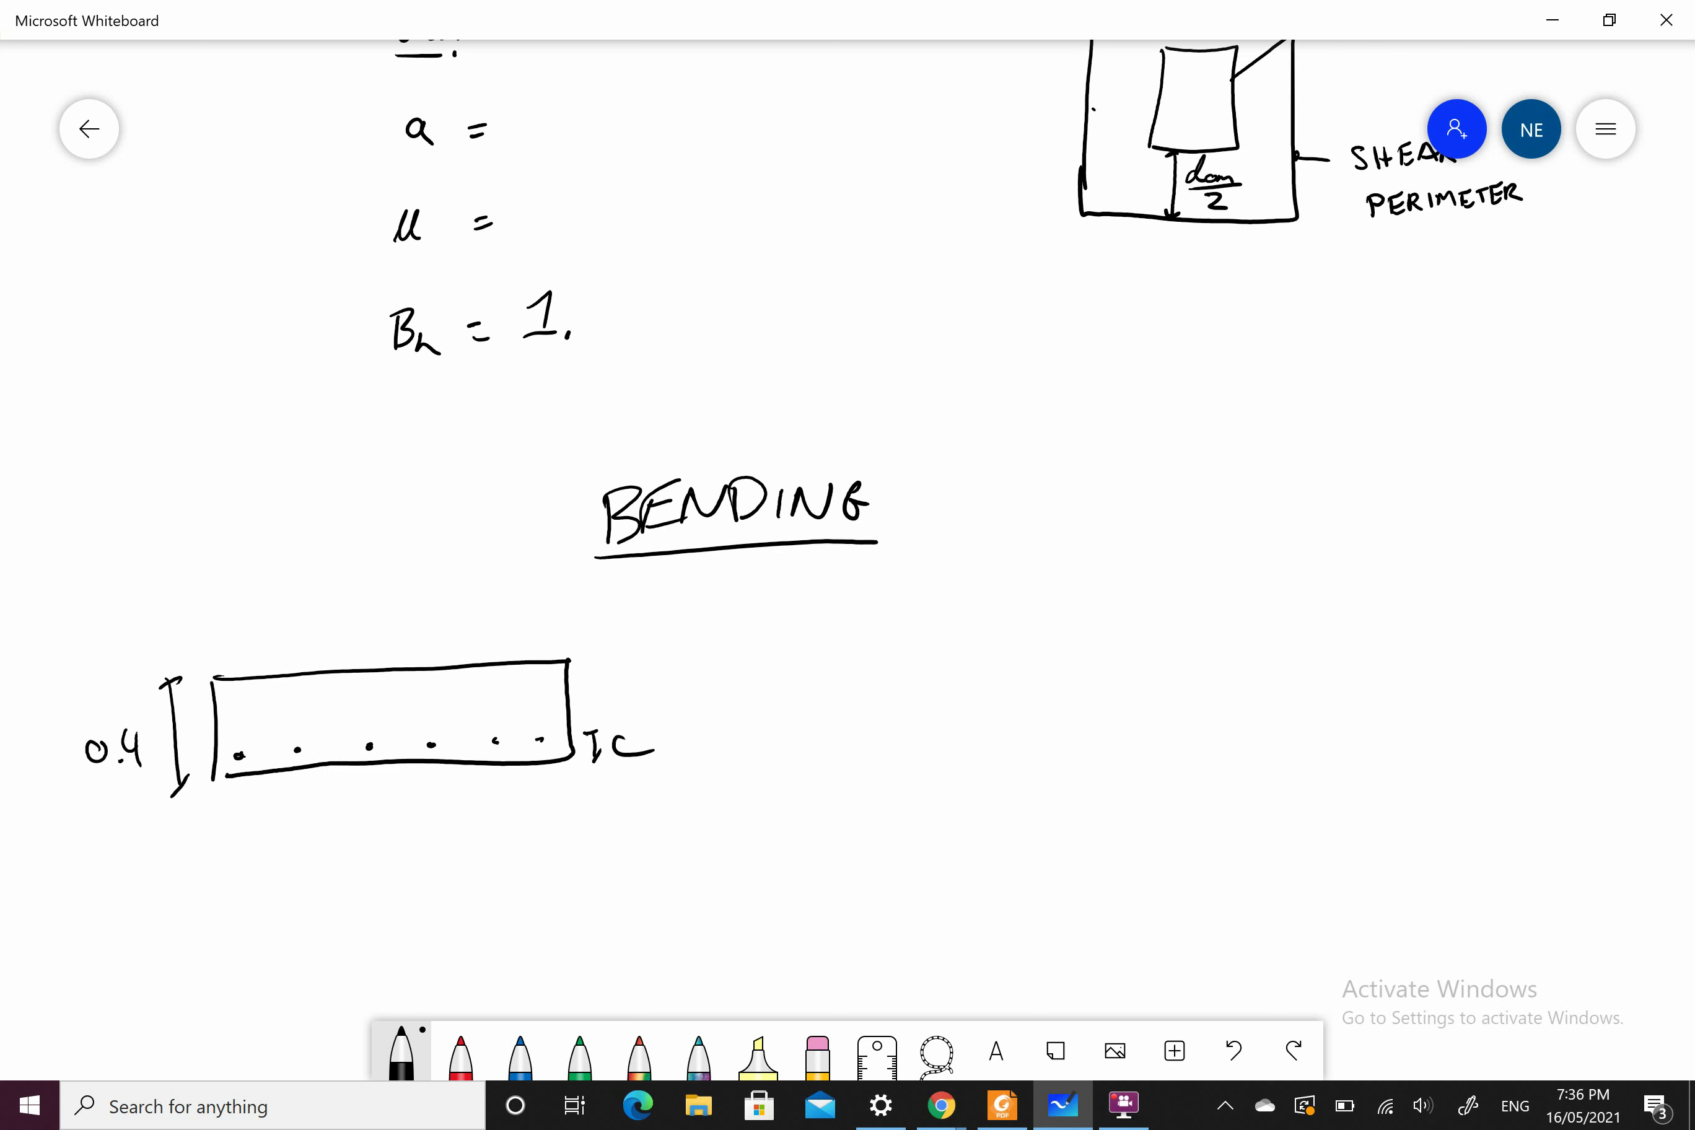
{"action": "mouse_move", "coordinate": [912, 651]}
{"action": "left_mouse_down"}
{"action": "mouse_move", "coordinate": [905, 669]}
{"action": "mouse_move", "coordinate": [952, 688]}
{"action": "left_mouse_up"}
{"action": "mouse_move", "coordinate": [967, 652]}
{"action": "left_mouse_down"}
{"action": "mouse_move", "coordinate": [993, 660]}
{"action": "mouse_move", "coordinate": [1005, 609]}
{"action": "mouse_move", "coordinate": [1014, 627]}
{"action": "left_mouse_up"}
Step: Write Es = 200GPa under the bending notes
{"action": "scroll", "coordinate": [847, 562], "scroll_direction": "down", "scroll_amount": 5, "text": "ctrl"}
{"action": "scroll", "coordinate": [847, 561], "scroll_direction": "up", "scroll_amount": 3, "text": "ctrl"}
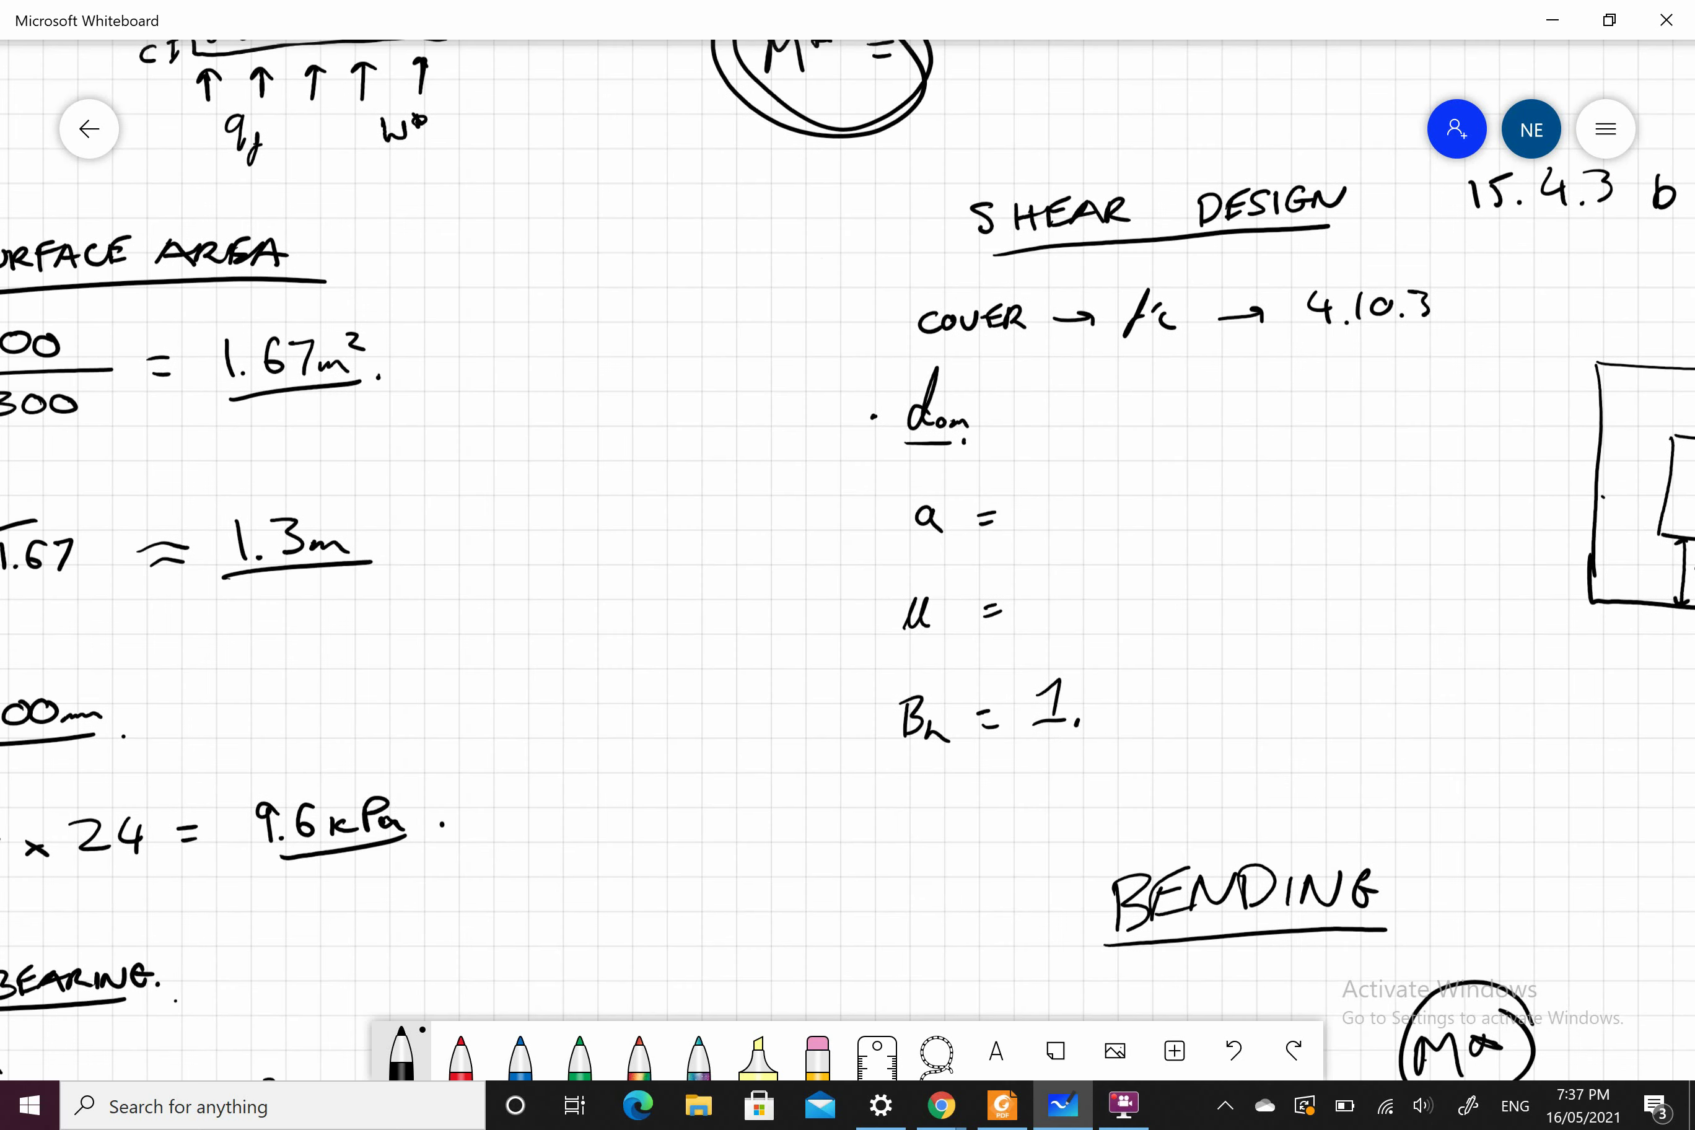
{"action": "scroll", "coordinate": [847, 561], "scroll_direction": "left", "scroll_amount": 3}
{"action": "scroll", "coordinate": [848, 561], "scroll_direction": "left", "scroll_amount": 2}
{"action": "scroll", "coordinate": [847, 561], "scroll_direction": "up", "scroll_amount": 6}
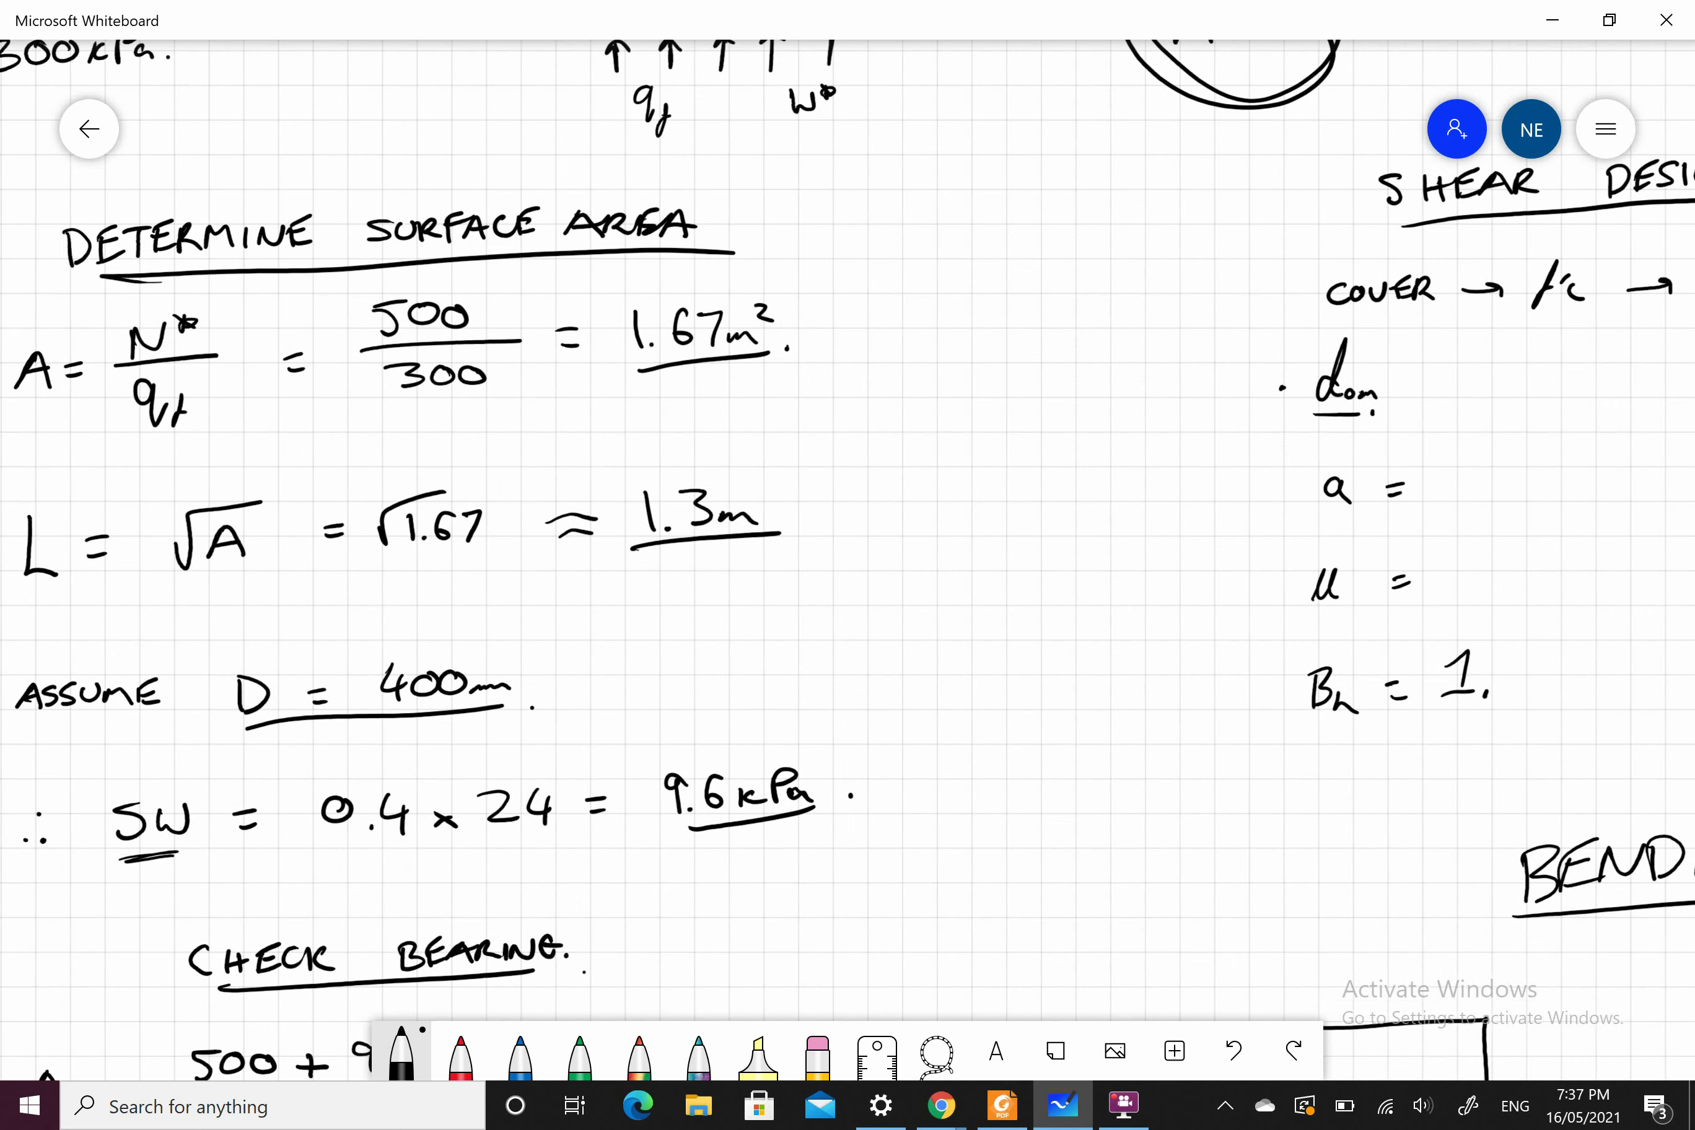
{"action": "scroll", "coordinate": [847, 561], "scroll_direction": "right", "scroll_amount": 4}
{"action": "scroll", "coordinate": [847, 561], "scroll_direction": "up", "scroll_amount": 2}
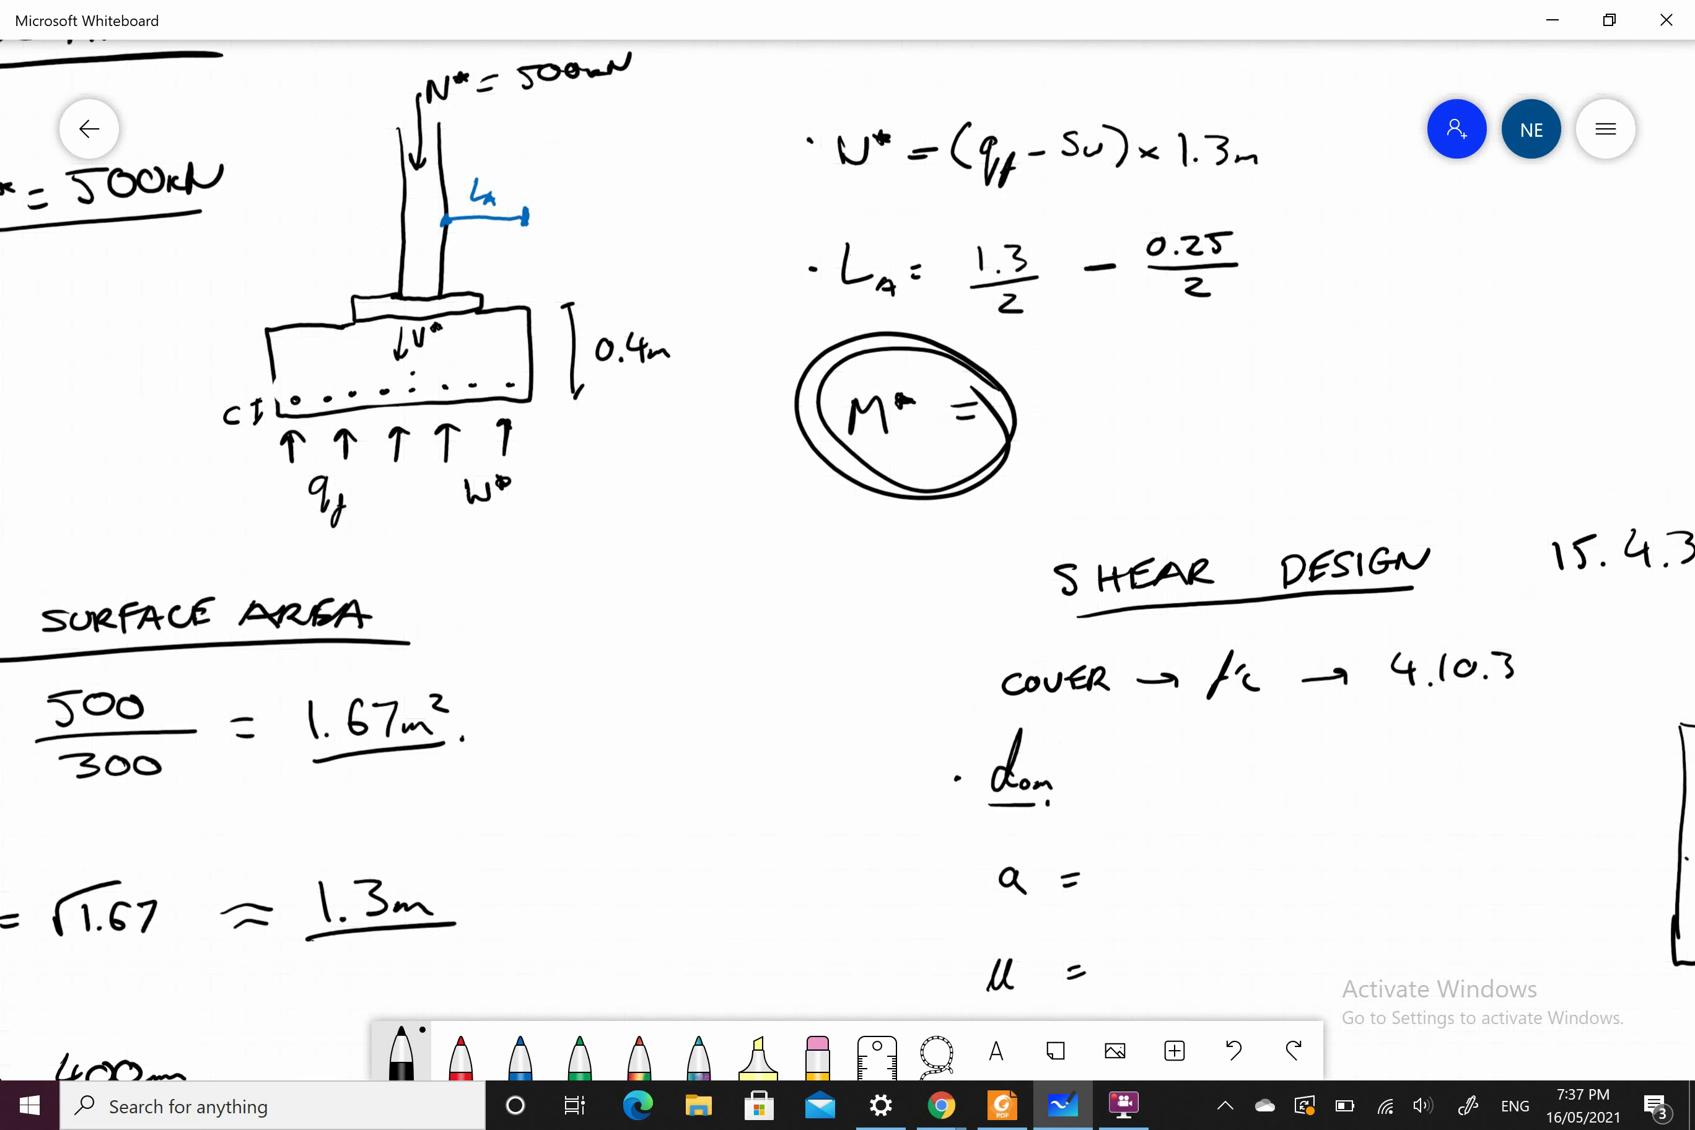
{"action": "scroll", "coordinate": [848, 561], "scroll_direction": "right", "scroll_amount": 8}
{"action": "scroll", "coordinate": [848, 561], "scroll_direction": "down", "scroll_amount": 10}
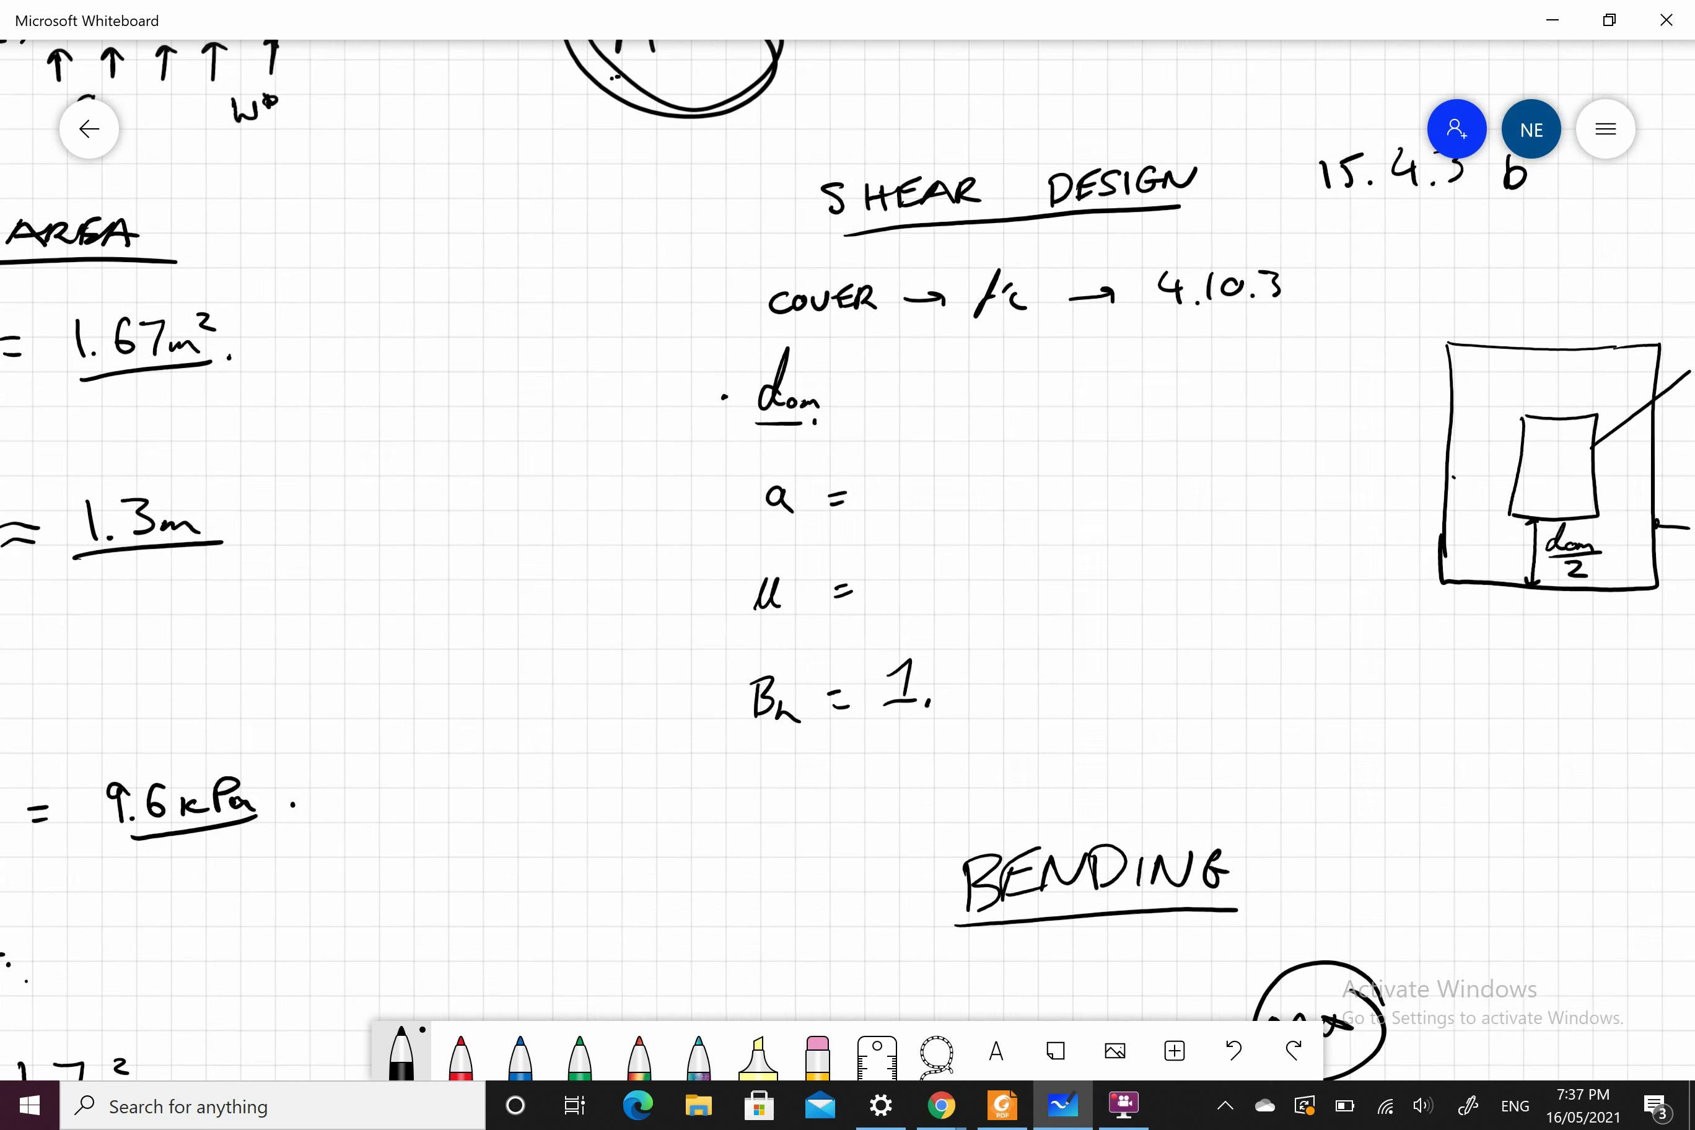
{"action": "scroll", "coordinate": [848, 561], "scroll_direction": "right", "scroll_amount": 8}
{"action": "scroll", "coordinate": [848, 561], "scroll_direction": "down", "scroll_amount": 5}
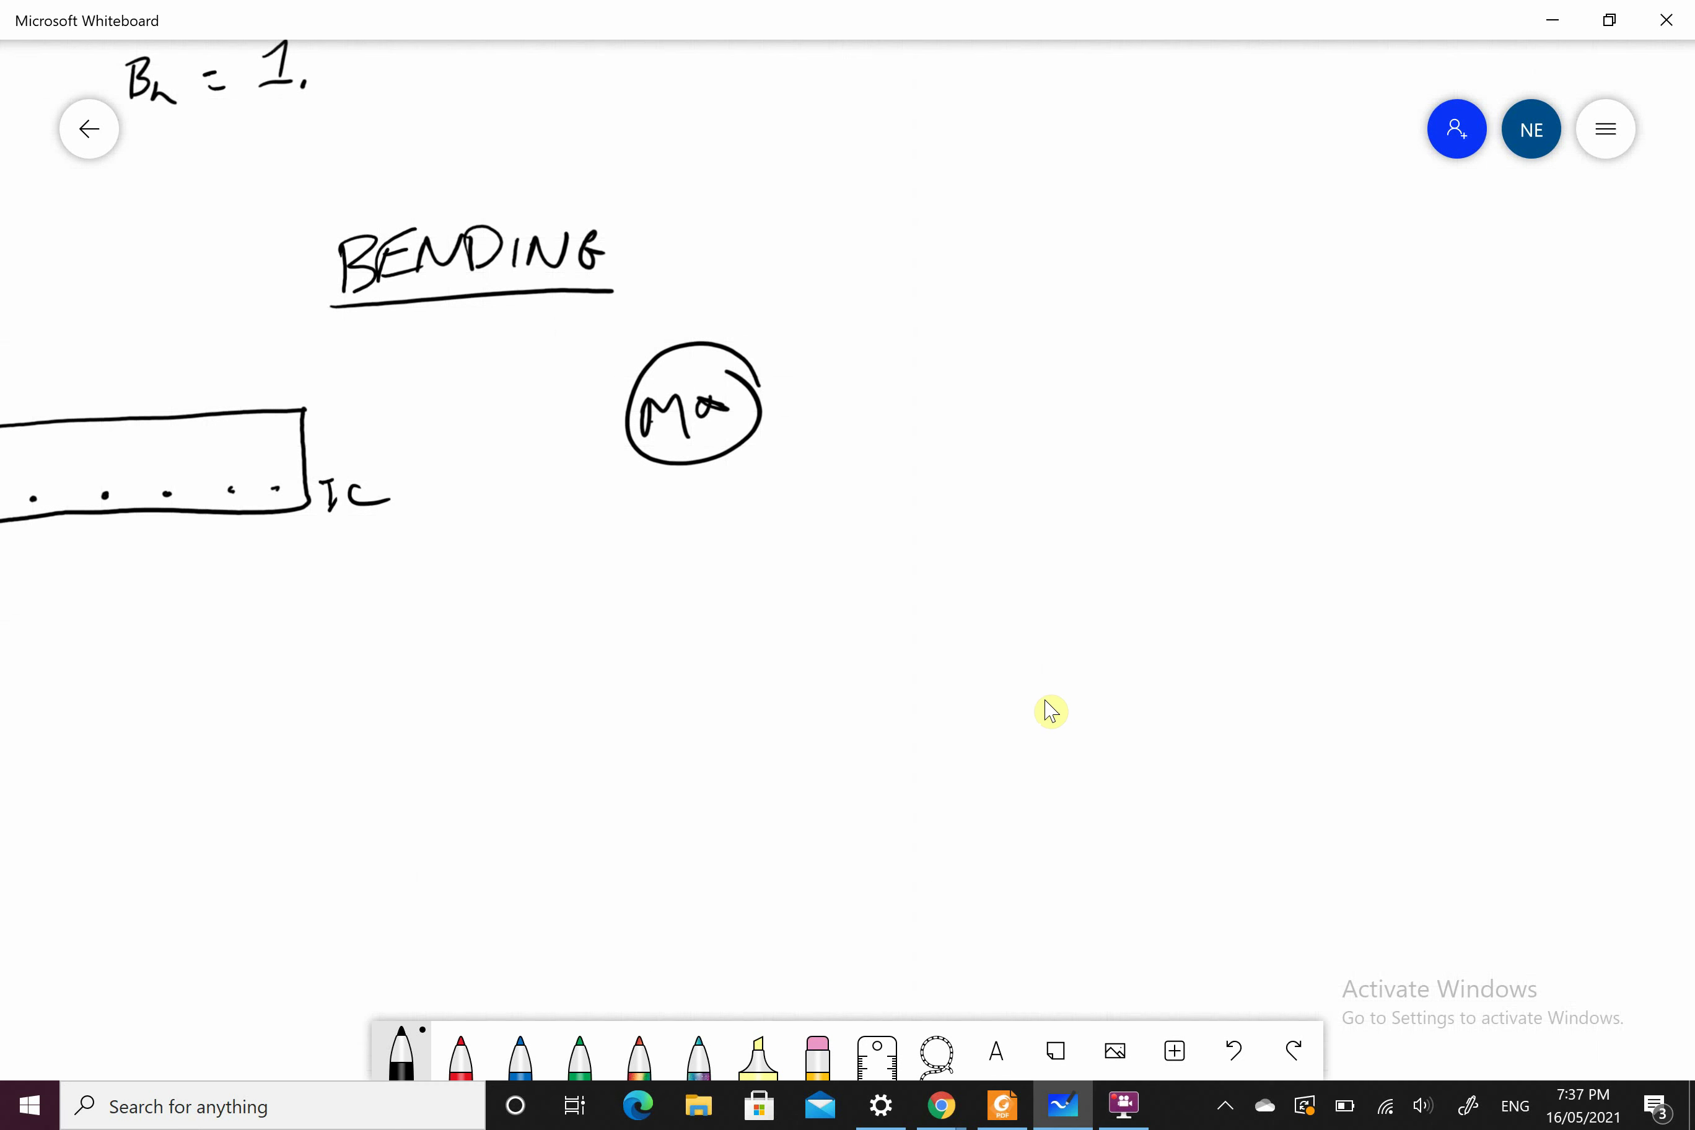
{"action": "mouse_move", "coordinate": [647, 537]}
{"action": "left_mouse_down"}
{"action": "mouse_move", "coordinate": [648, 579]}
{"action": "mouse_move", "coordinate": [676, 523]}
{"action": "left_mouse_up"}
{"action": "mouse_move", "coordinate": [649, 561]}
{"action": "left_mouse_down"}
{"action": "mouse_move", "coordinate": [675, 524]}
{"action": "mouse_move", "coordinate": [678, 575]}
{"action": "left_mouse_up"}
{"action": "mouse_move", "coordinate": [698, 558]}
{"action": "left_mouse_down"}
{"action": "mouse_move", "coordinate": [682, 578]}
{"action": "mouse_move", "coordinate": [734, 544]}
{"action": "mouse_move", "coordinate": [805, 560]}
{"action": "left_mouse_up"}
{"action": "mouse_move", "coordinate": [828, 537]}
{"action": "left_mouse_down"}
{"action": "mouse_move", "coordinate": [831, 556]}
{"action": "mouse_move", "coordinate": [832, 539]}
{"action": "left_mouse_up"}
{"action": "left_click_drag", "start_coordinate": [865, 535], "coordinate": [913, 536]}
{"action": "mouse_move", "coordinate": [921, 522]}
{"action": "left_mouse_down"}
{"action": "mouse_move", "coordinate": [920, 552]}
{"action": "mouse_move", "coordinate": [929, 537]}
{"action": "mouse_move", "coordinate": [962, 551]}
{"action": "left_mouse_up"}
{"action": "left_click", "coordinate": [951, 541]}
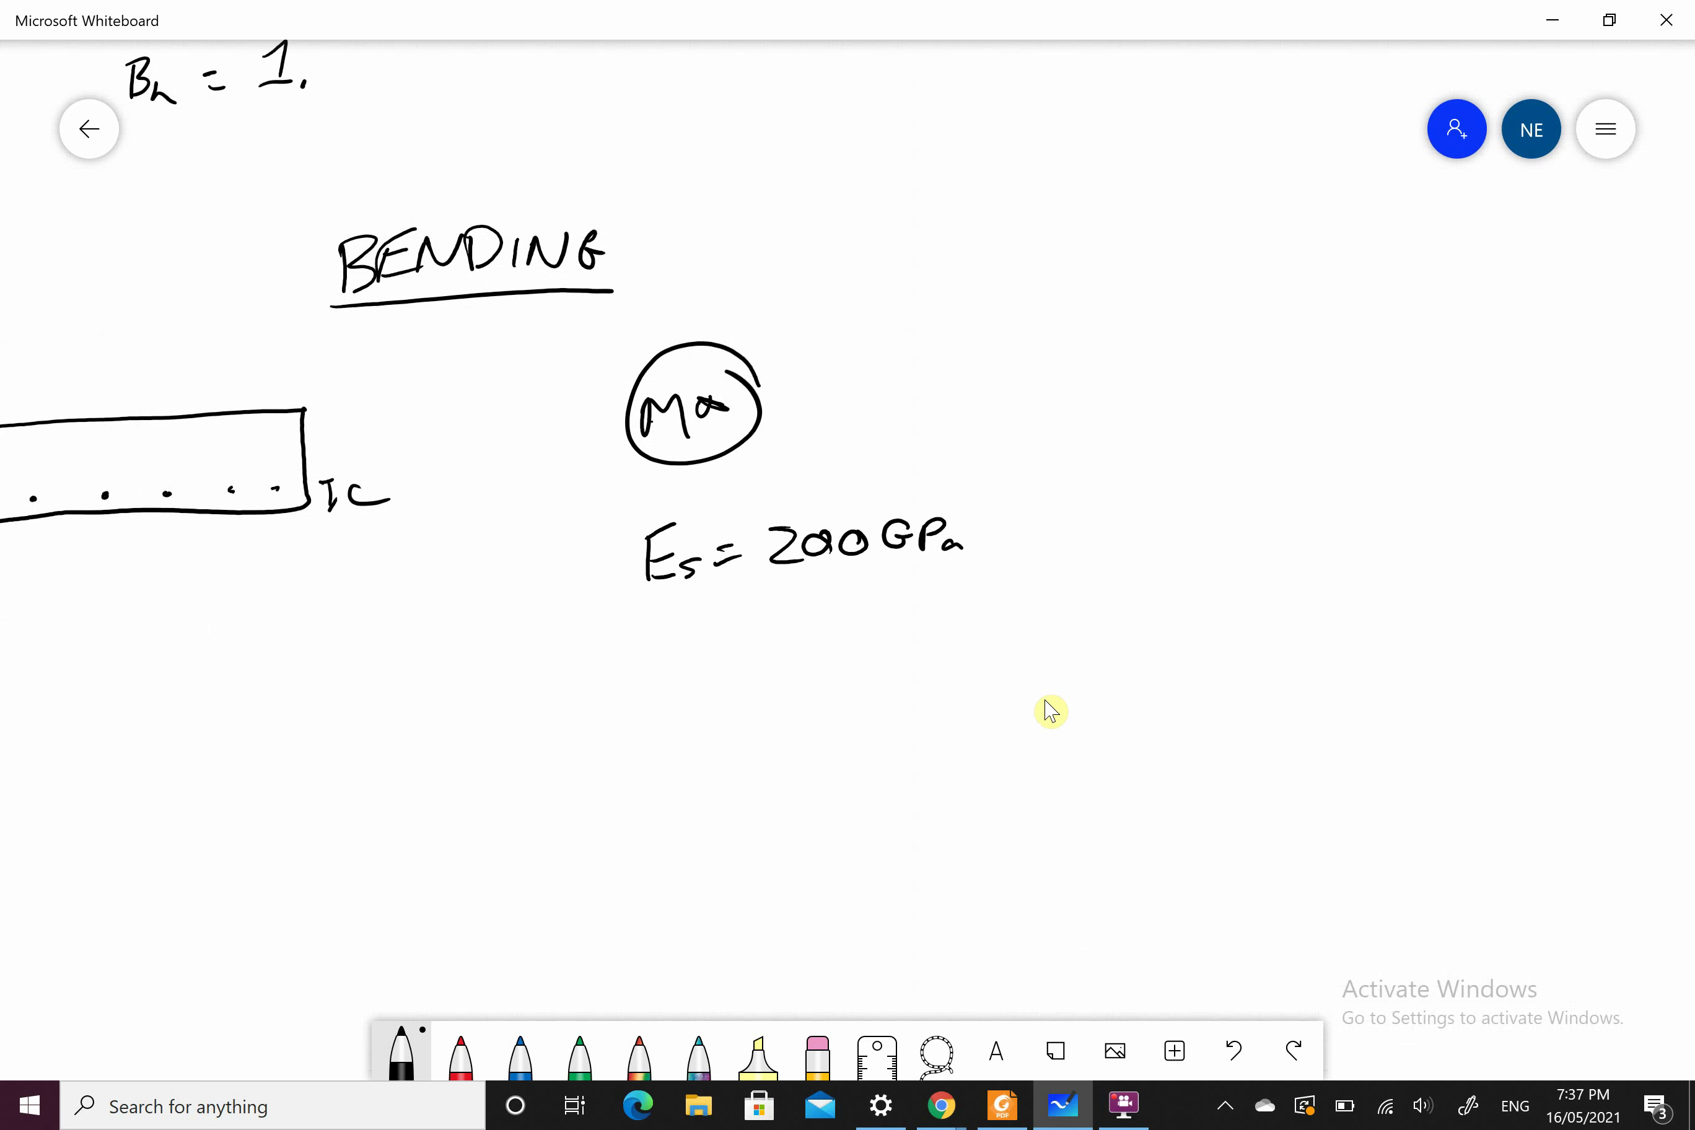
Step: Write fsy = 500MPa below Es
{"action": "left_click_drag", "start_coordinate": [646, 668], "coordinate": [696, 681]}
{"action": "left_click_drag", "start_coordinate": [800, 628], "coordinate": [801, 657]}
{"action": "mouse_move", "coordinate": [792, 619]}
{"action": "left_mouse_down"}
{"action": "mouse_move", "coordinate": [800, 653]}
{"action": "mouse_move", "coordinate": [838, 625]}
{"action": "left_mouse_up"}
{"action": "mouse_move", "coordinate": [879, 620]}
{"action": "left_mouse_down"}
{"action": "mouse_move", "coordinate": [853, 628]}
{"action": "mouse_move", "coordinate": [880, 622]}
{"action": "left_mouse_up"}
{"action": "mouse_move", "coordinate": [917, 621]}
{"action": "left_mouse_down"}
{"action": "mouse_move", "coordinate": [908, 641]}
{"action": "mouse_move", "coordinate": [955, 642]}
{"action": "left_mouse_up"}
{"action": "left_click_drag", "start_coordinate": [951, 605], "coordinate": [986, 648]}
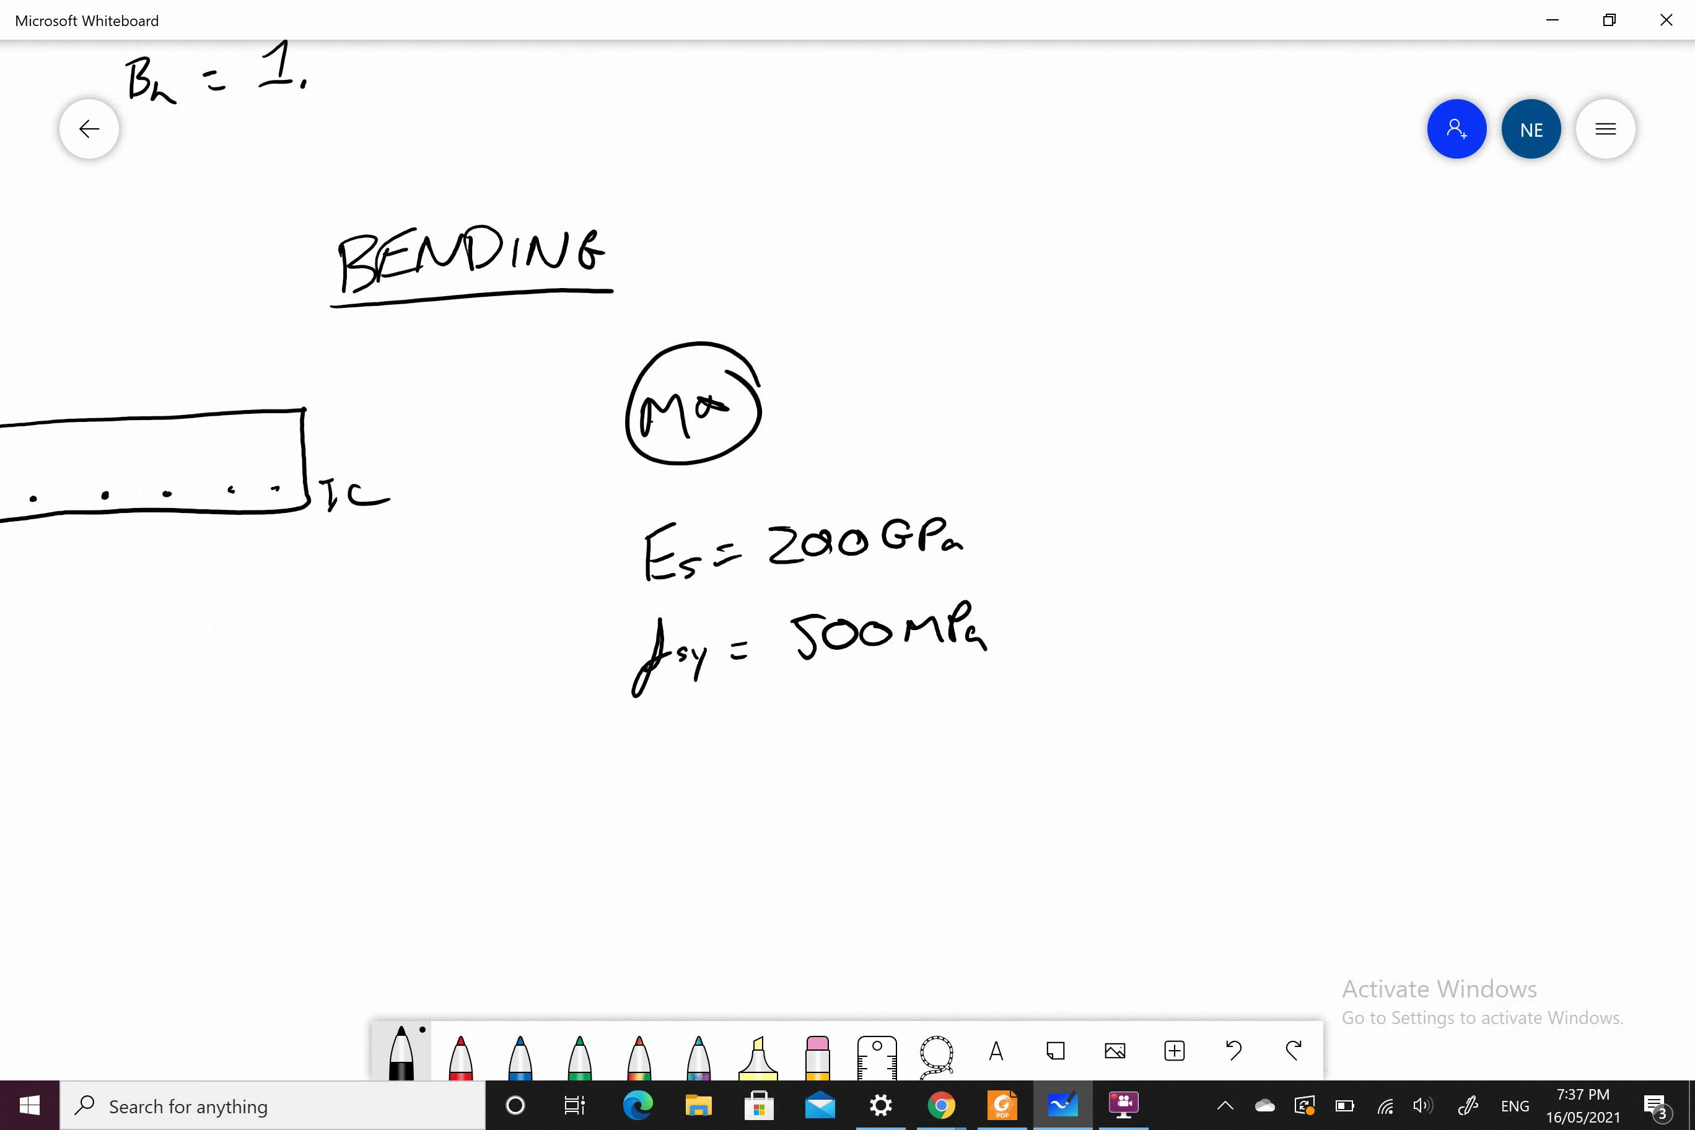
Step: Draw a width dimension line under the section and label it 1m
{"action": "right_click_drag", "start_coordinate": [846, 561], "coordinate": [905, 404]}
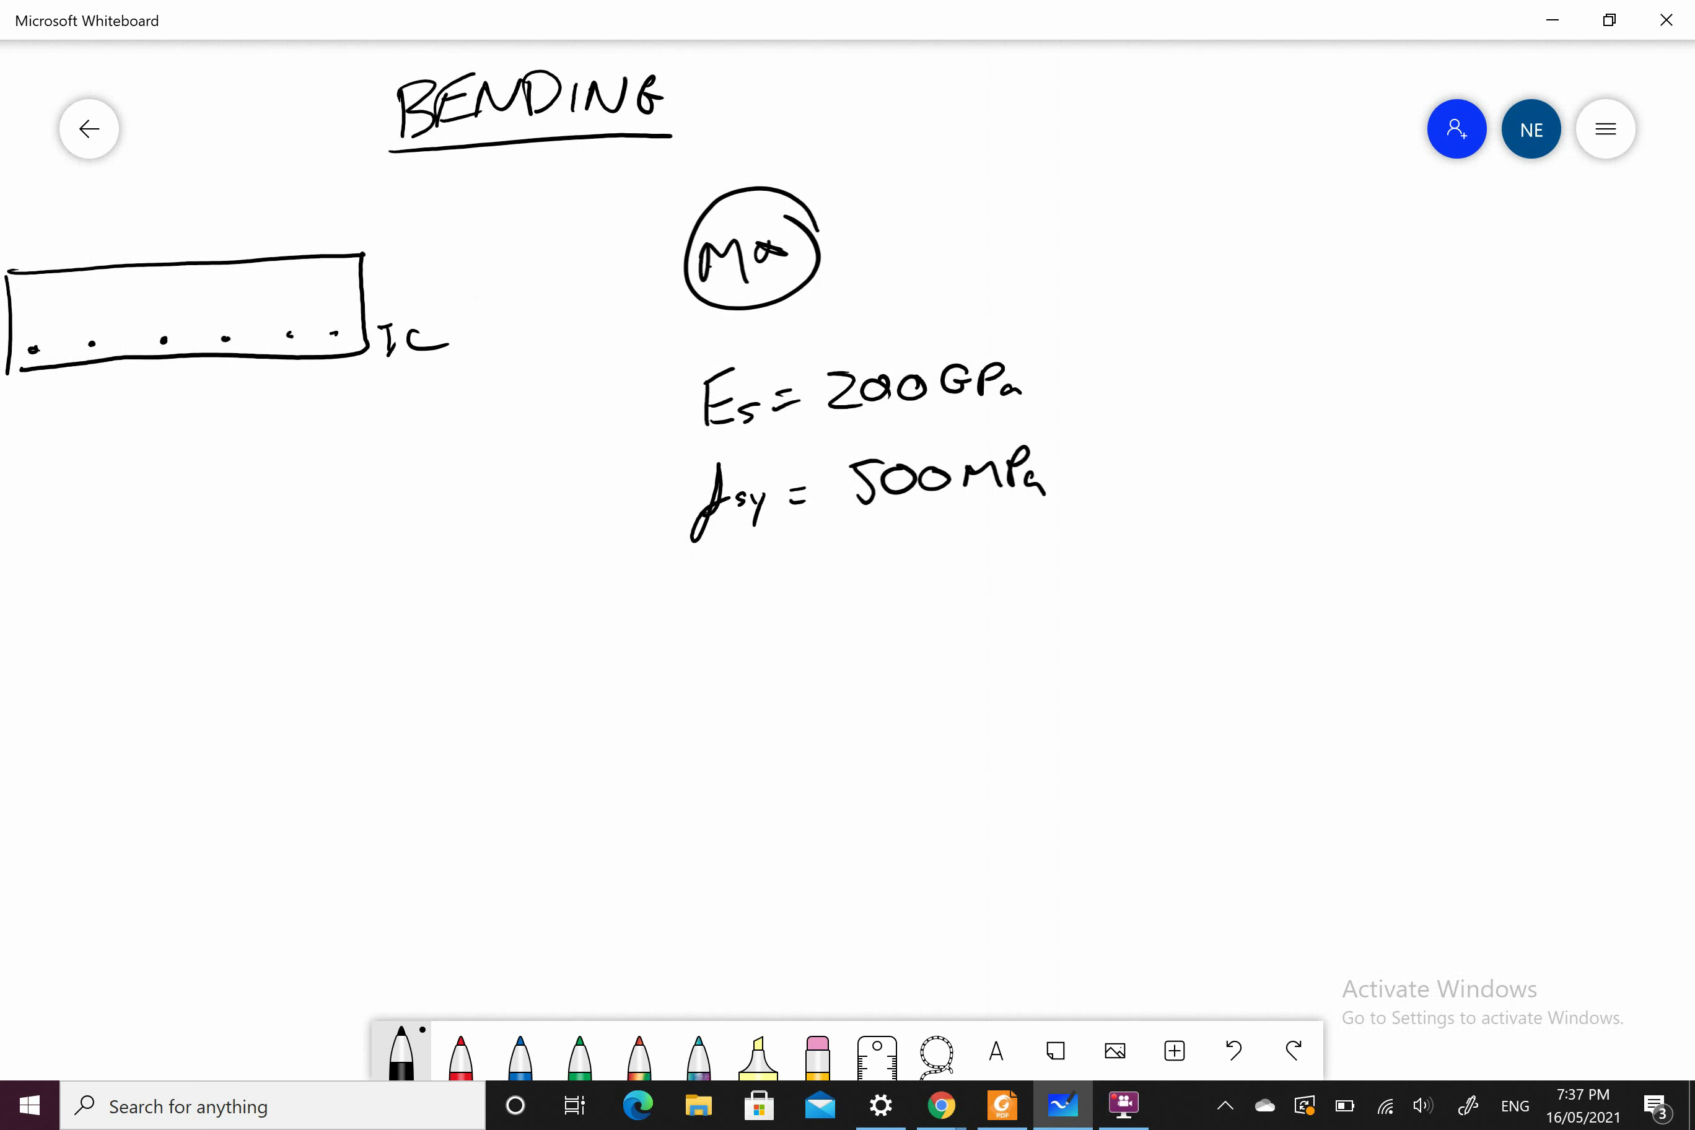
{"action": "right_click_drag", "start_coordinate": [766, 649], "coordinate": [1050, 711]}
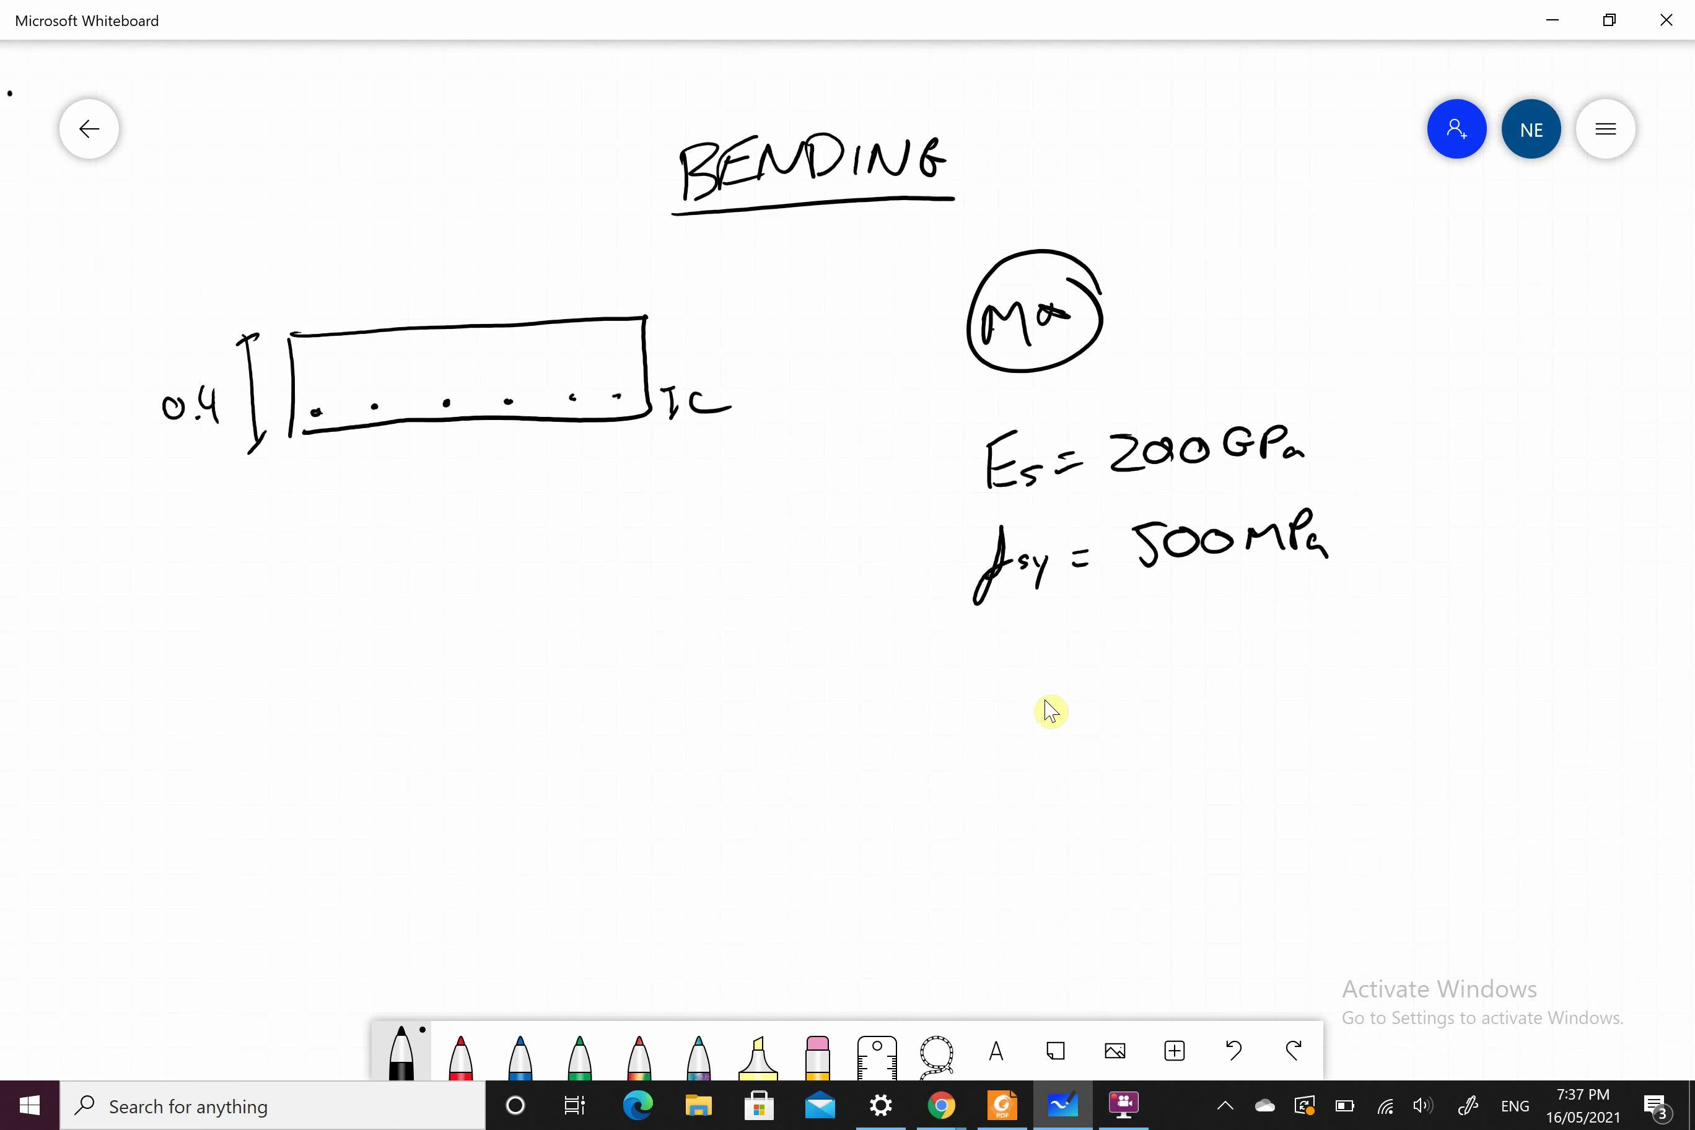
{"action": "left_click_drag", "start_coordinate": [295, 479], "coordinate": [285, 507]}
{"action": "left_click_drag", "start_coordinate": [289, 500], "coordinate": [651, 482]}
{"action": "left_click_drag", "start_coordinate": [655, 474], "coordinate": [651, 508]}
{"action": "mouse_move", "coordinate": [436, 512]}
{"action": "left_mouse_down"}
{"action": "mouse_move", "coordinate": [439, 545]}
{"action": "mouse_move", "coordinate": [493, 537]}
{"action": "left_mouse_up"}
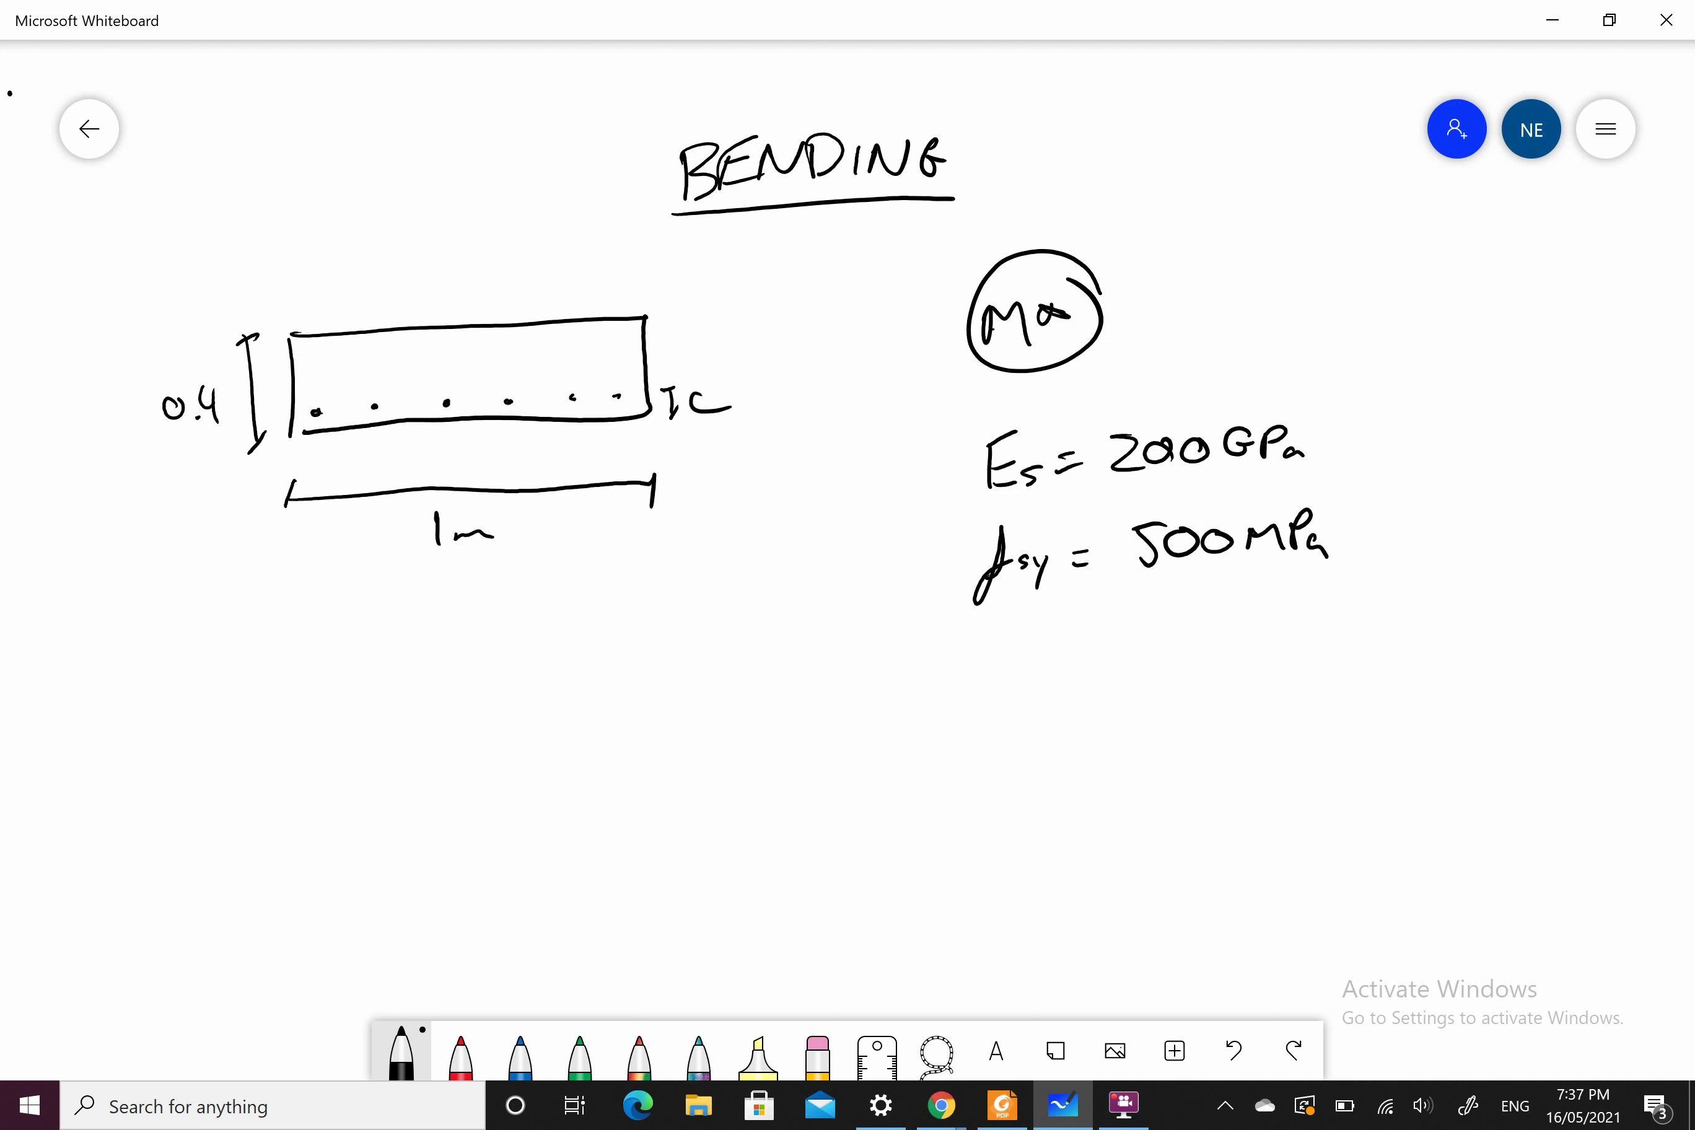
Step: Write the moment check φMuo > M* below the section
{"action": "mouse_move", "coordinate": [556, 733]}
{"action": "left_mouse_down"}
{"action": "mouse_move", "coordinate": [534, 791]}
{"action": "mouse_move", "coordinate": [600, 730]}
{"action": "mouse_move", "coordinate": [612, 762]}
{"action": "mouse_move", "coordinate": [640, 745]}
{"action": "mouse_move", "coordinate": [653, 762]}
{"action": "mouse_move", "coordinate": [689, 714]}
{"action": "mouse_move", "coordinate": [706, 761]}
{"action": "left_mouse_up"}
{"action": "mouse_move", "coordinate": [790, 718]}
{"action": "left_mouse_down"}
{"action": "mouse_move", "coordinate": [786, 757]}
{"action": "mouse_move", "coordinate": [810, 724]}
{"action": "mouse_move", "coordinate": [835, 763]}
{"action": "left_mouse_up"}
{"action": "mouse_move", "coordinate": [850, 711]}
{"action": "left_mouse_down"}
{"action": "mouse_move", "coordinate": [847, 729]}
{"action": "mouse_move", "coordinate": [863, 718]}
{"action": "left_mouse_up"}
{"action": "mouse_move", "coordinate": [843, 710]}
{"action": "left_mouse_down"}
{"action": "mouse_move", "coordinate": [865, 727]}
{"action": "mouse_move", "coordinate": [856, 709]}
{"action": "left_mouse_up"}
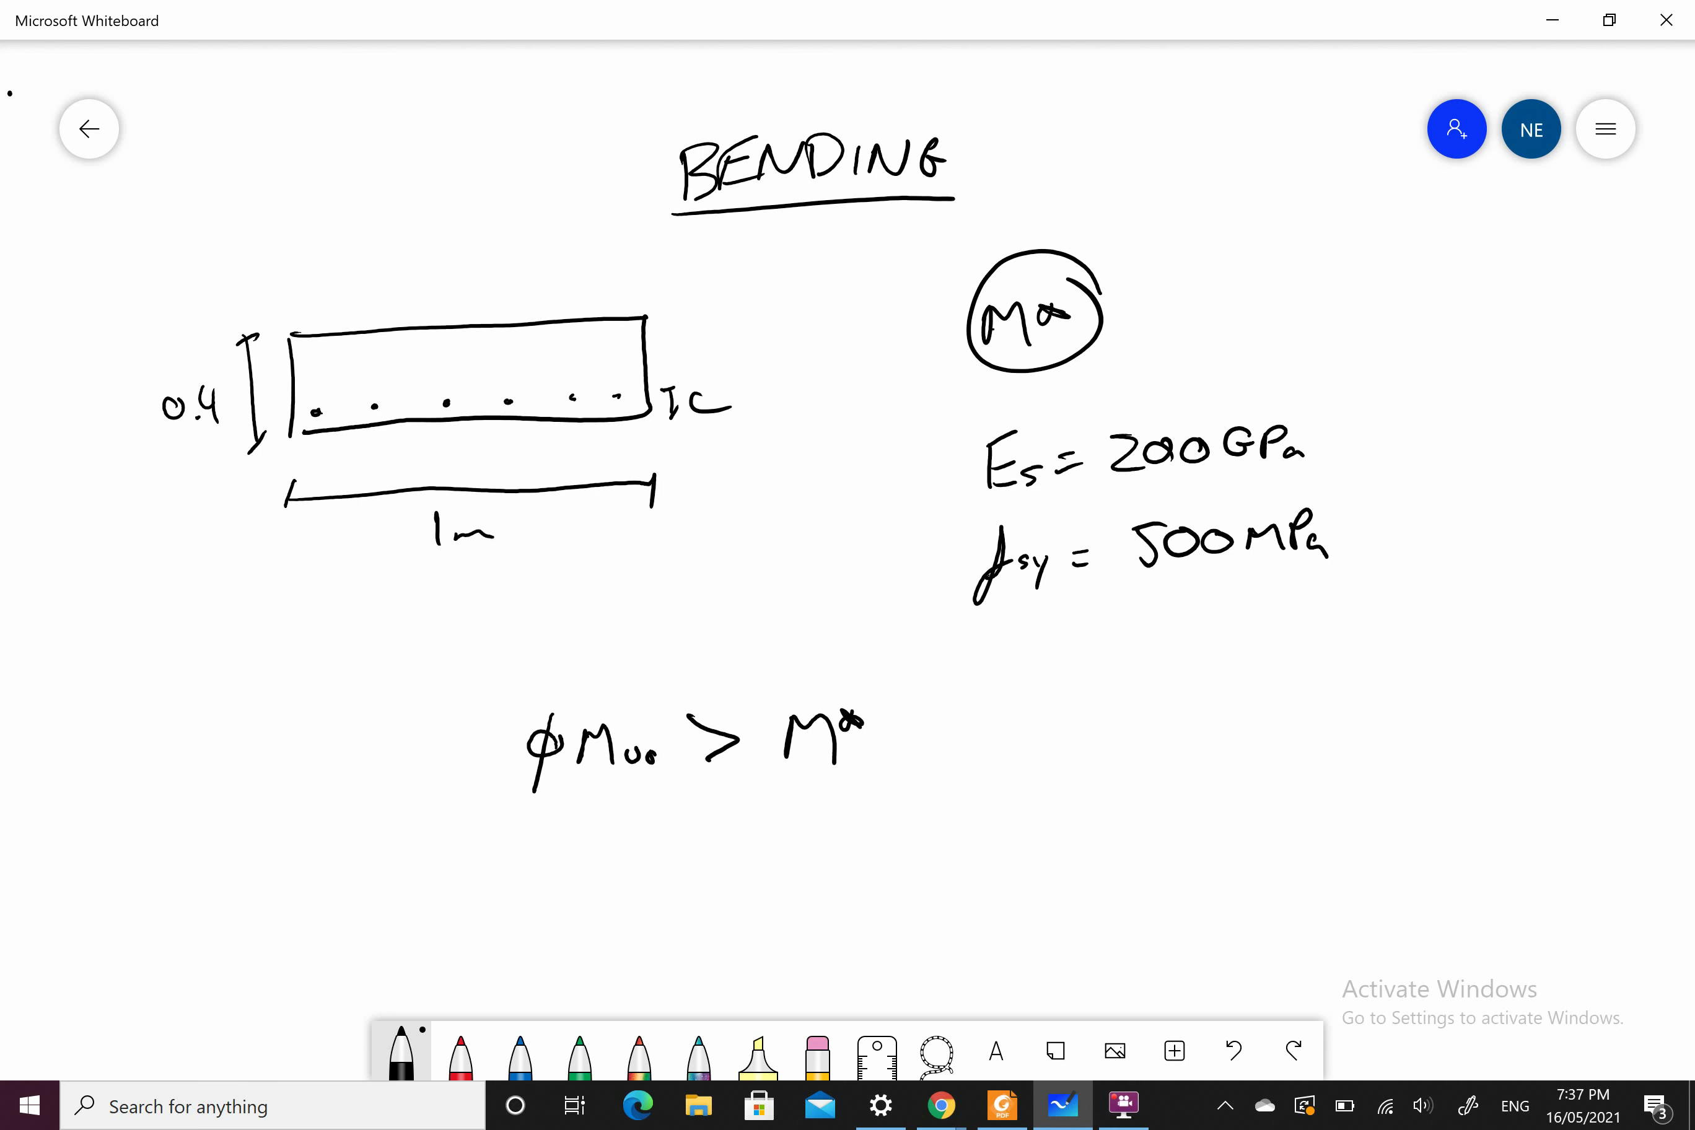
Step: Write ASSUME N12 @ 100CTS below the moment check
{"action": "right_click_drag", "start_coordinate": [730, 582], "coordinate": [661, 514]}
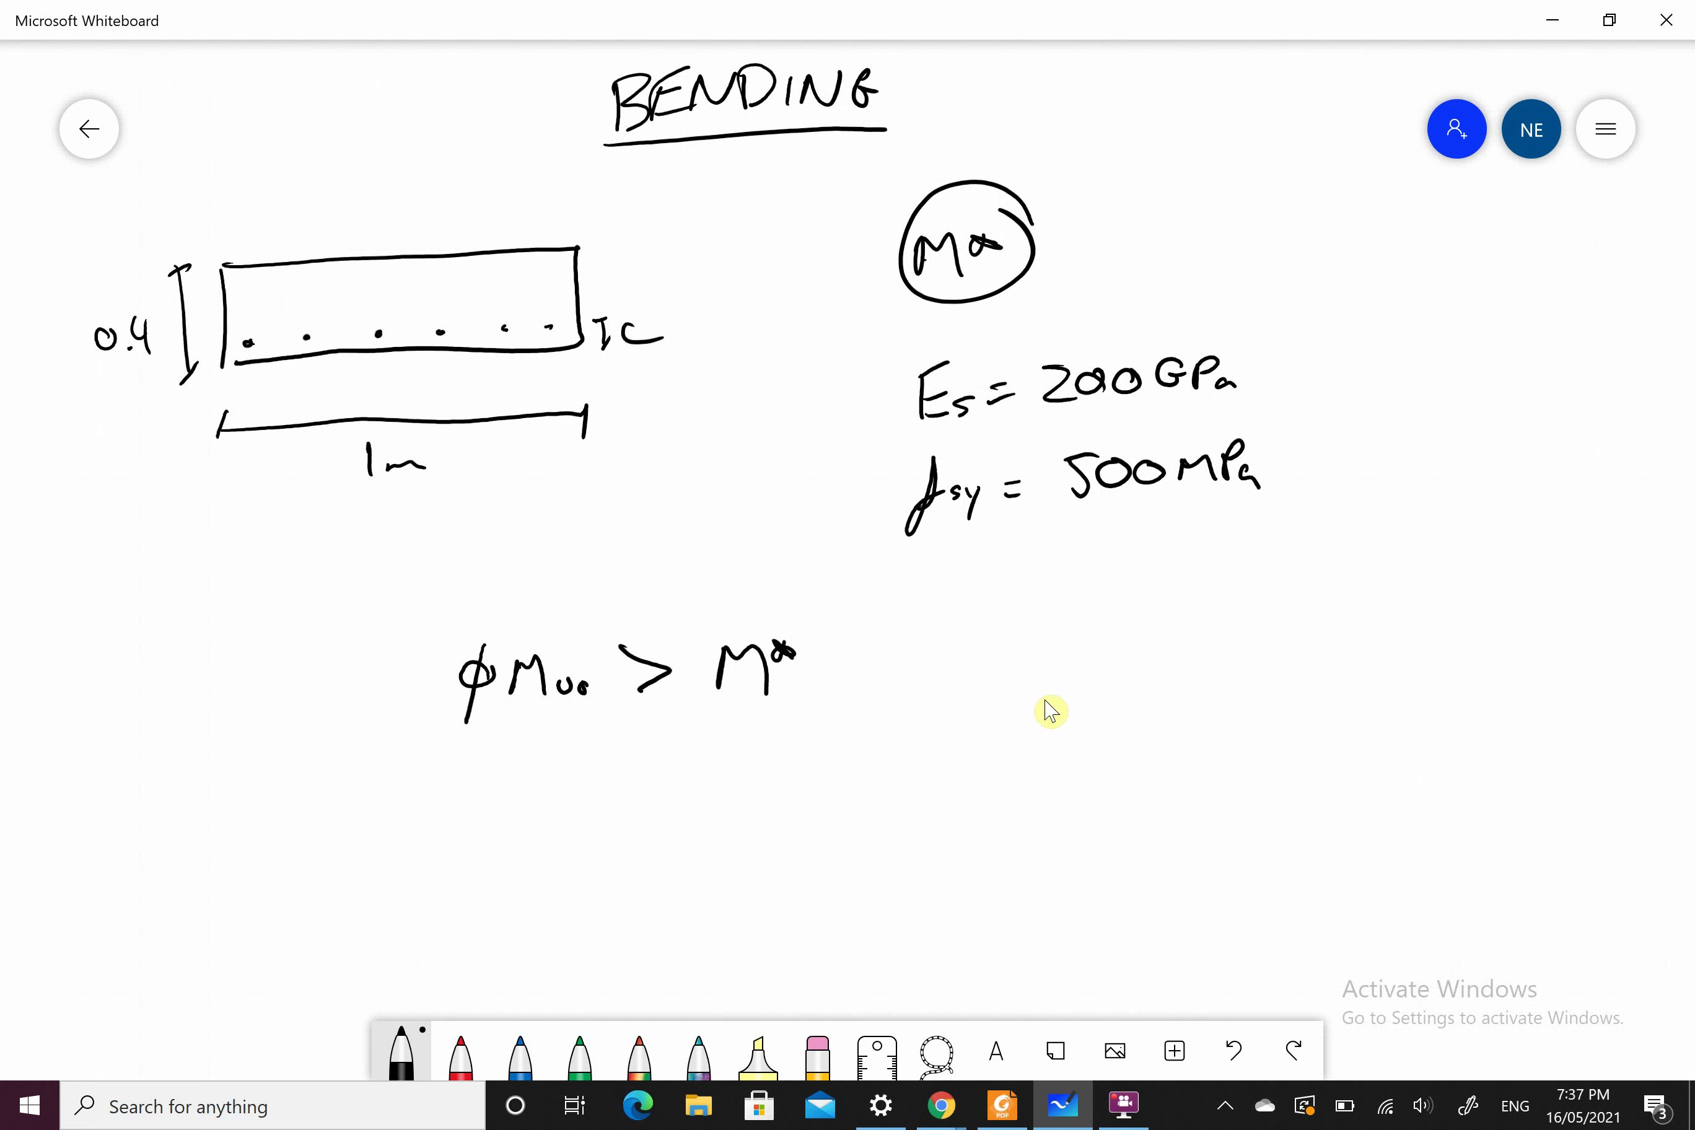
{"action": "mouse_move", "coordinate": [721, 842]}
{"action": "left_mouse_down"}
{"action": "mouse_move", "coordinate": [741, 820]}
{"action": "mouse_move", "coordinate": [777, 841]}
{"action": "left_mouse_up"}
{"action": "mouse_move", "coordinate": [811, 824]}
{"action": "left_mouse_down"}
{"action": "mouse_move", "coordinate": [811, 841]}
{"action": "mouse_move", "coordinate": [892, 810]}
{"action": "left_mouse_up"}
{"action": "left_click_drag", "start_coordinate": [876, 829], "coordinate": [899, 837]}
{"action": "mouse_move", "coordinate": [999, 814]}
{"action": "left_mouse_down"}
{"action": "mouse_move", "coordinate": [995, 839]}
{"action": "mouse_move", "coordinate": [1045, 837]}
{"action": "left_mouse_up"}
{"action": "left_click_drag", "start_coordinate": [1050, 811], "coordinate": [1077, 834]}
{"action": "mouse_move", "coordinate": [1156, 822]}
{"action": "left_mouse_down"}
{"action": "mouse_move", "coordinate": [1138, 827]}
{"action": "mouse_move", "coordinate": [1176, 805]}
{"action": "mouse_move", "coordinate": [1174, 848]}
{"action": "mouse_move", "coordinate": [1251, 836]}
{"action": "mouse_move", "coordinate": [1279, 811]}
{"action": "left_mouse_up"}
{"action": "left_click_drag", "start_coordinate": [1315, 811], "coordinate": [1353, 837]}
{"action": "left_click_drag", "start_coordinate": [1376, 815], "coordinate": [1398, 843]}
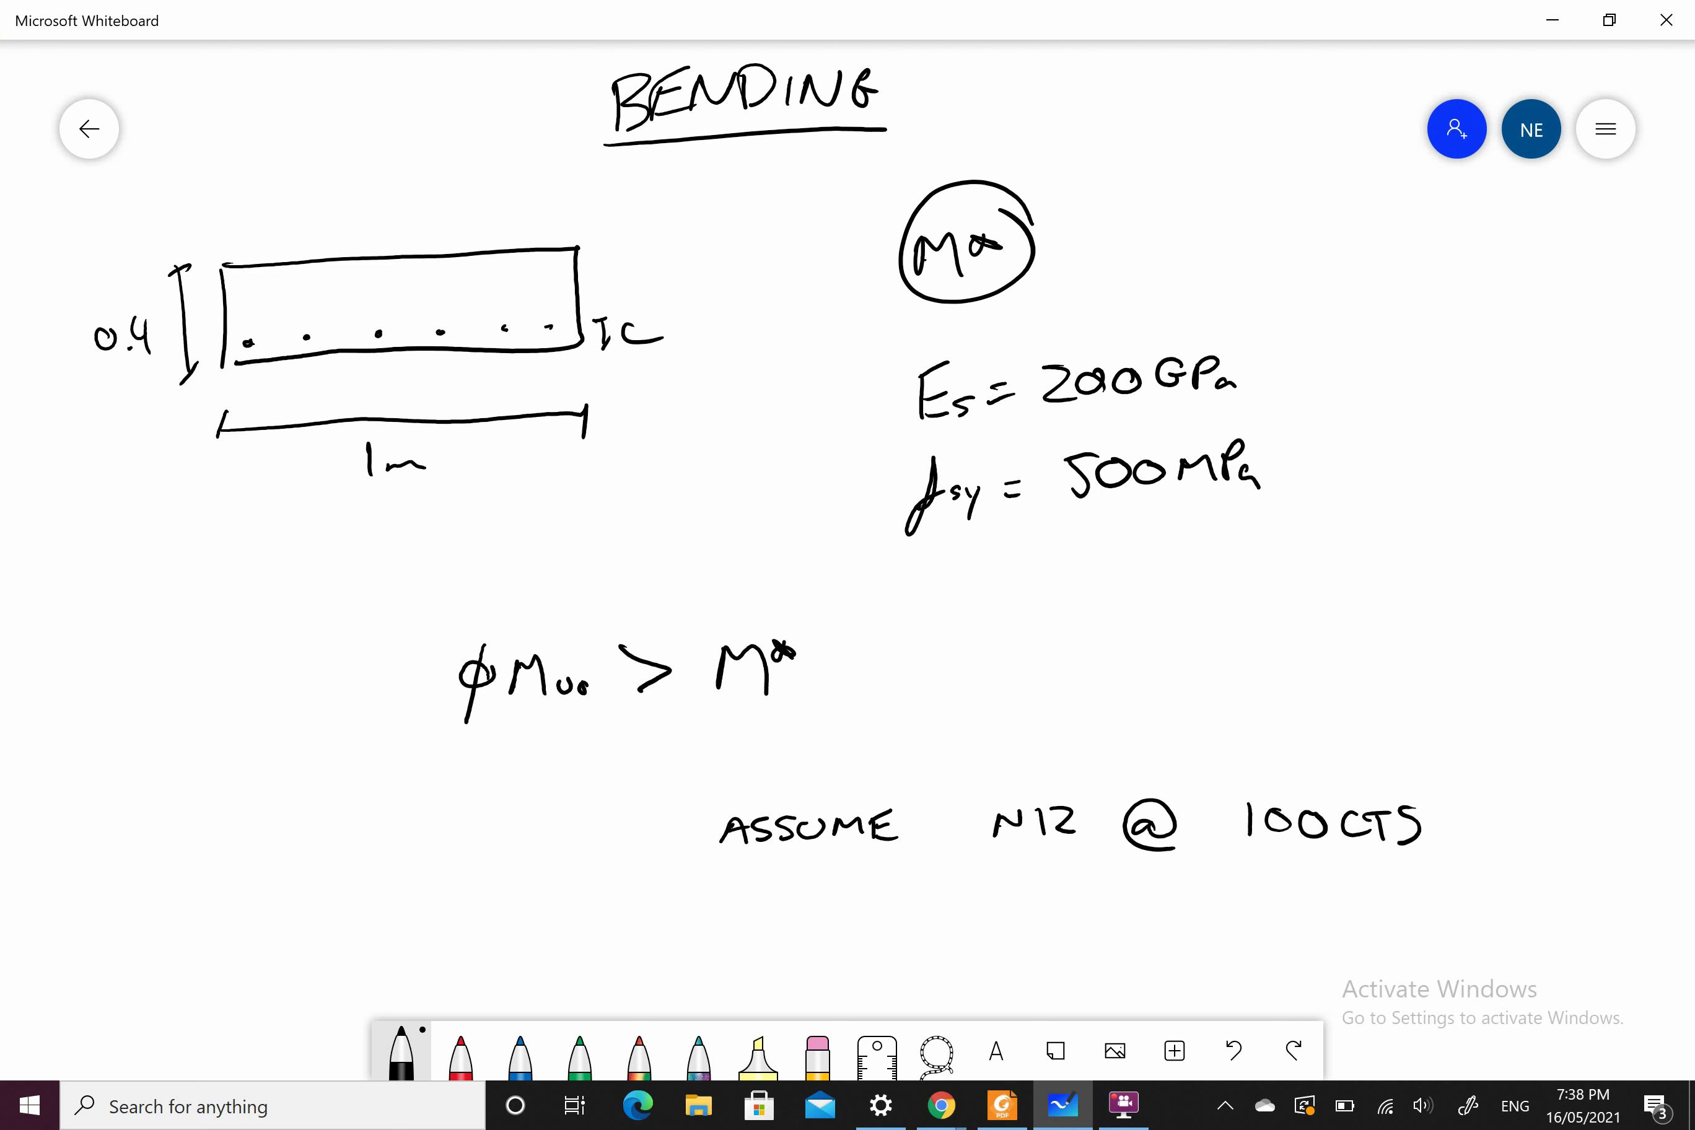
Step: Box the assumption, loop around φMuo > M*, and underline φMuo, M* and 1m
{"action": "right_click_drag", "start_coordinate": [1083, 791], "coordinate": [1050, 711]}
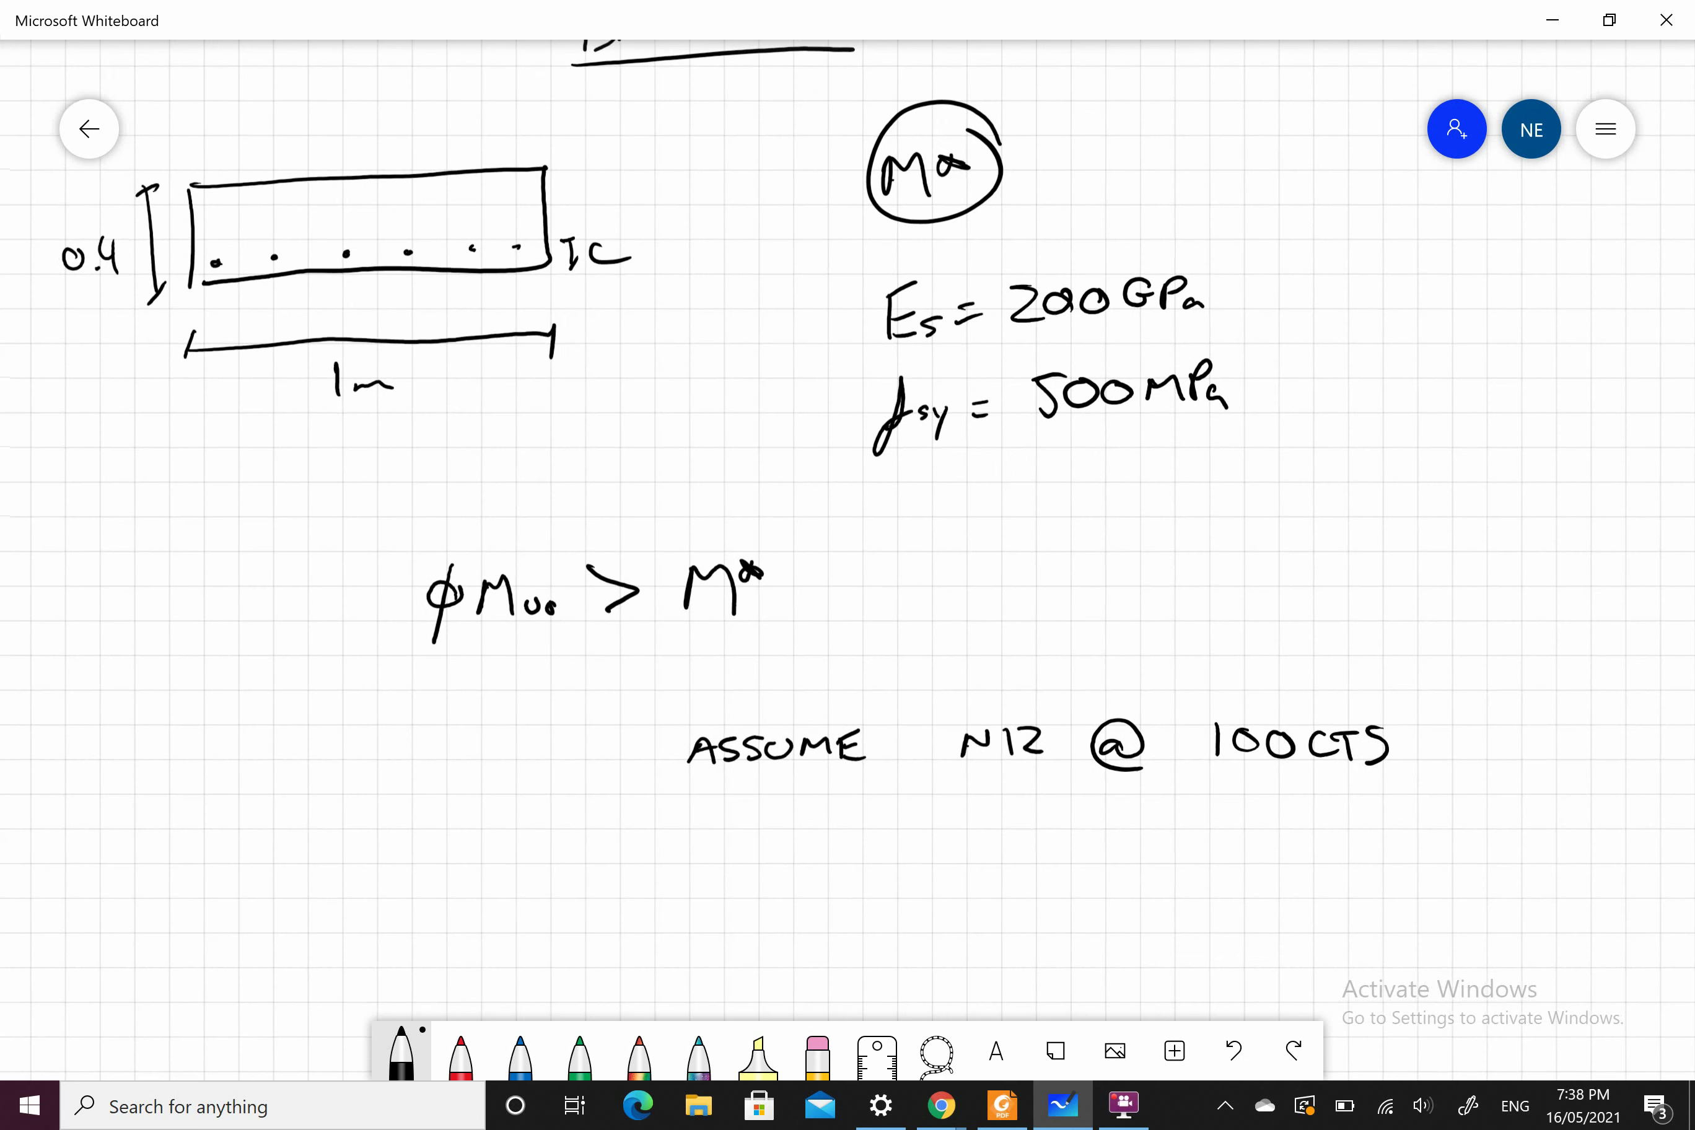
{"action": "mouse_move", "coordinate": [651, 724]}
{"action": "left_mouse_down"}
{"action": "mouse_move", "coordinate": [654, 755]}
{"action": "mouse_move", "coordinate": [824, 705]}
{"action": "mouse_move", "coordinate": [1387, 698]}
{"action": "mouse_move", "coordinate": [1402, 800]}
{"action": "mouse_move", "coordinate": [853, 767]}
{"action": "mouse_move", "coordinate": [667, 785]}
{"action": "left_mouse_up"}
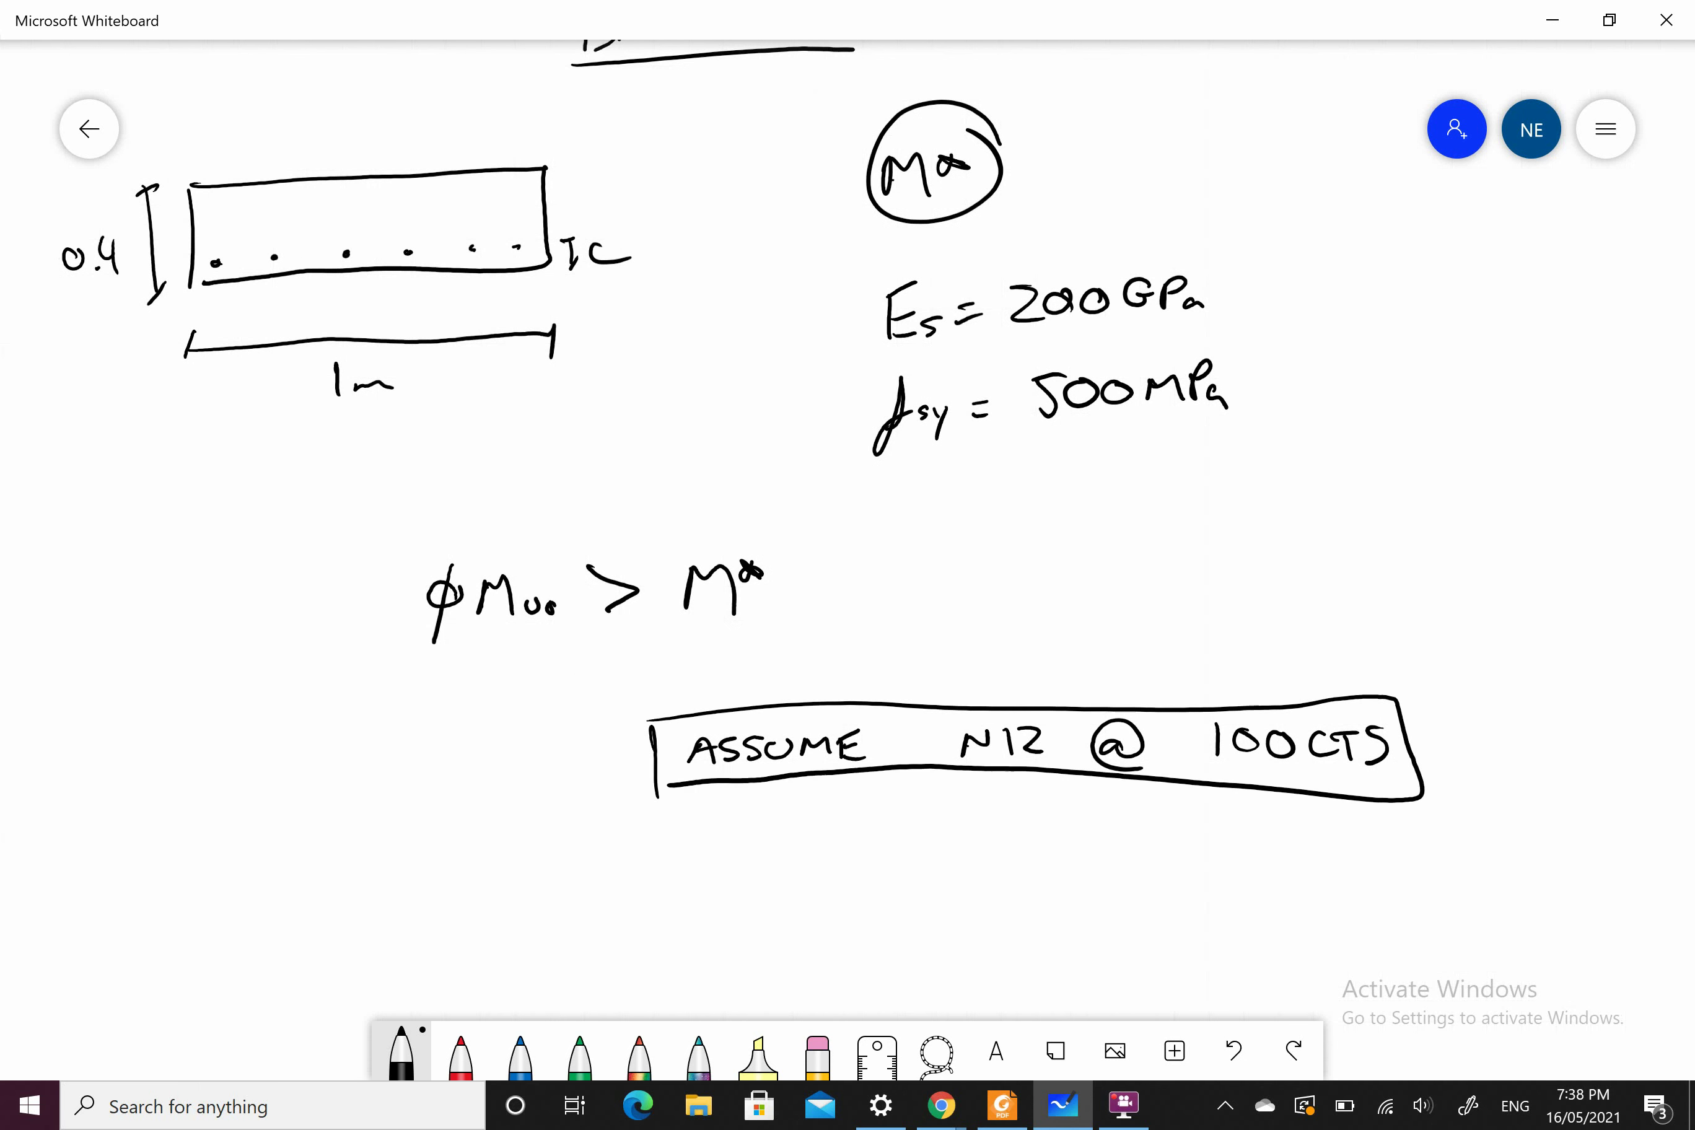
{"action": "mouse_move", "coordinate": [797, 572]}
{"action": "left_mouse_down"}
{"action": "mouse_move", "coordinate": [753, 537]}
{"action": "mouse_move", "coordinate": [341, 626]}
{"action": "mouse_move", "coordinate": [789, 655]}
{"action": "mouse_move", "coordinate": [753, 568]}
{"action": "left_mouse_up"}
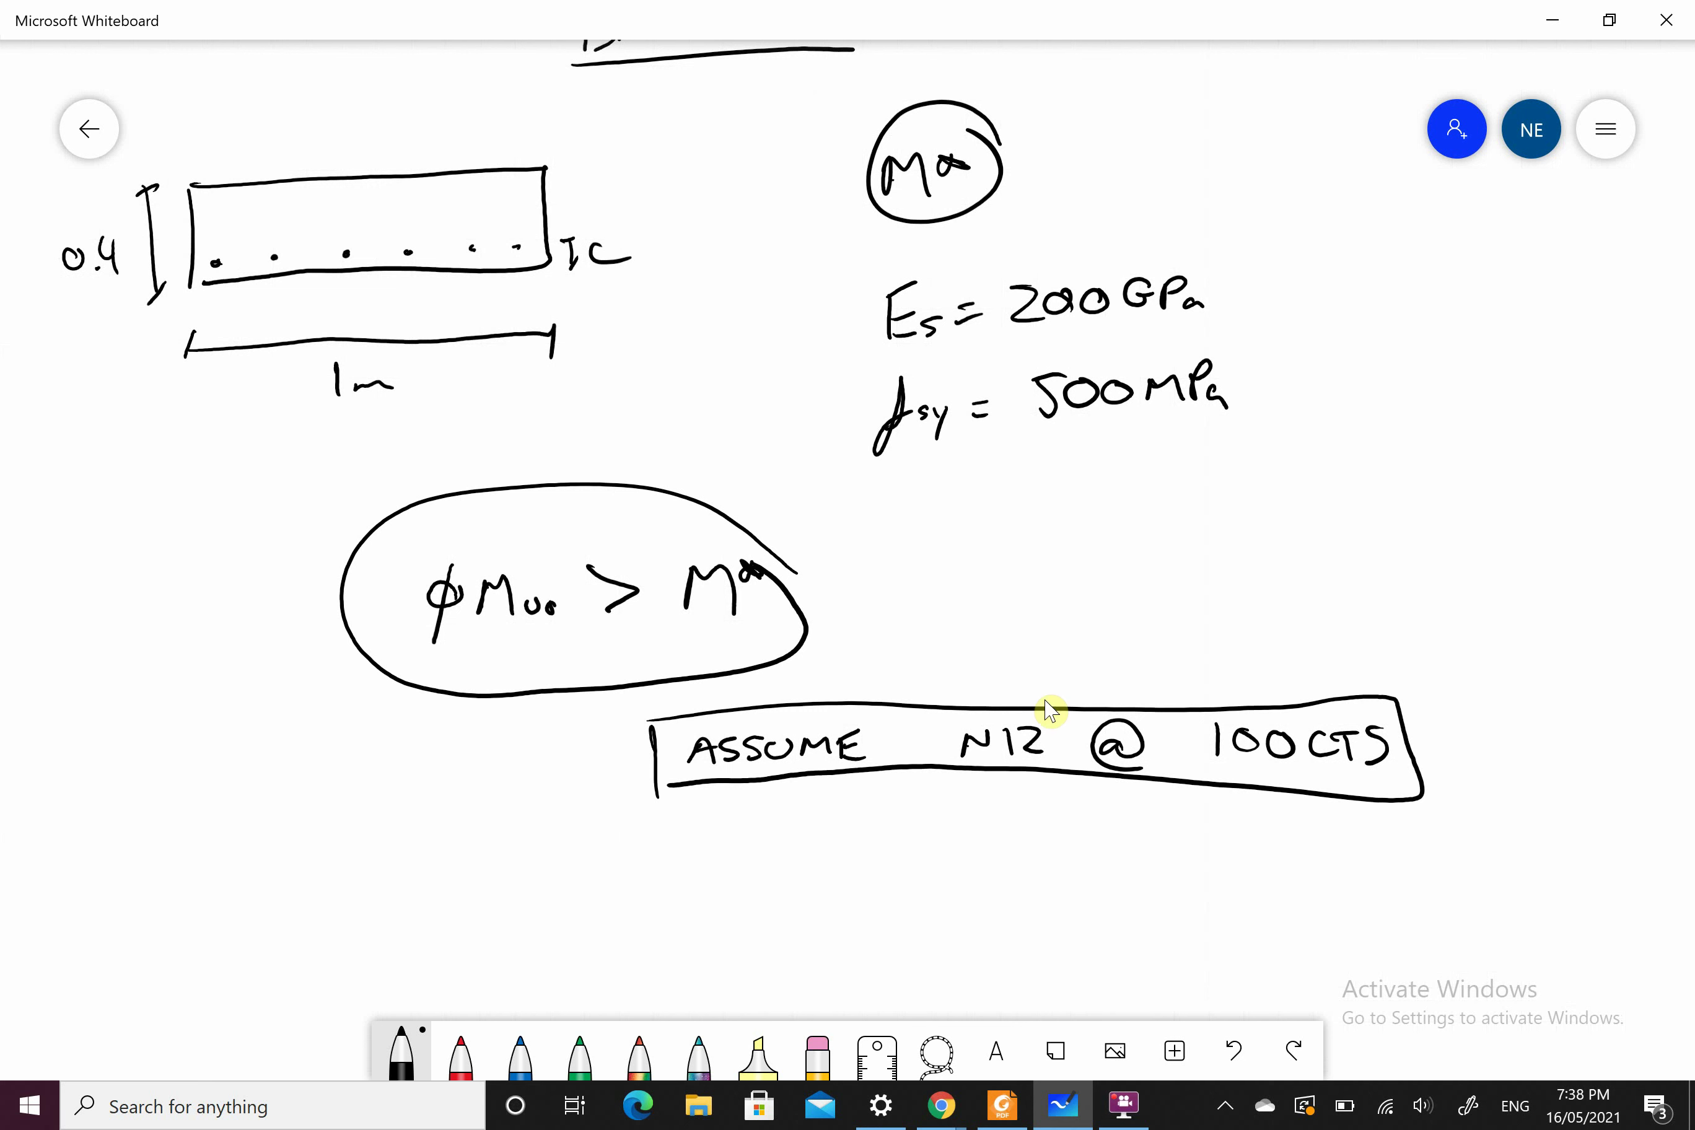
{"action": "left_click_drag", "start_coordinate": [431, 653], "coordinate": [538, 649]}
{"action": "left_click_drag", "start_coordinate": [659, 650], "coordinate": [751, 642]}
{"action": "mouse_move", "coordinate": [312, 433]}
{"action": "left_mouse_down"}
{"action": "mouse_move", "coordinate": [384, 421]}
{"action": "mouse_move", "coordinate": [330, 437]}
{"action": "left_mouse_up"}
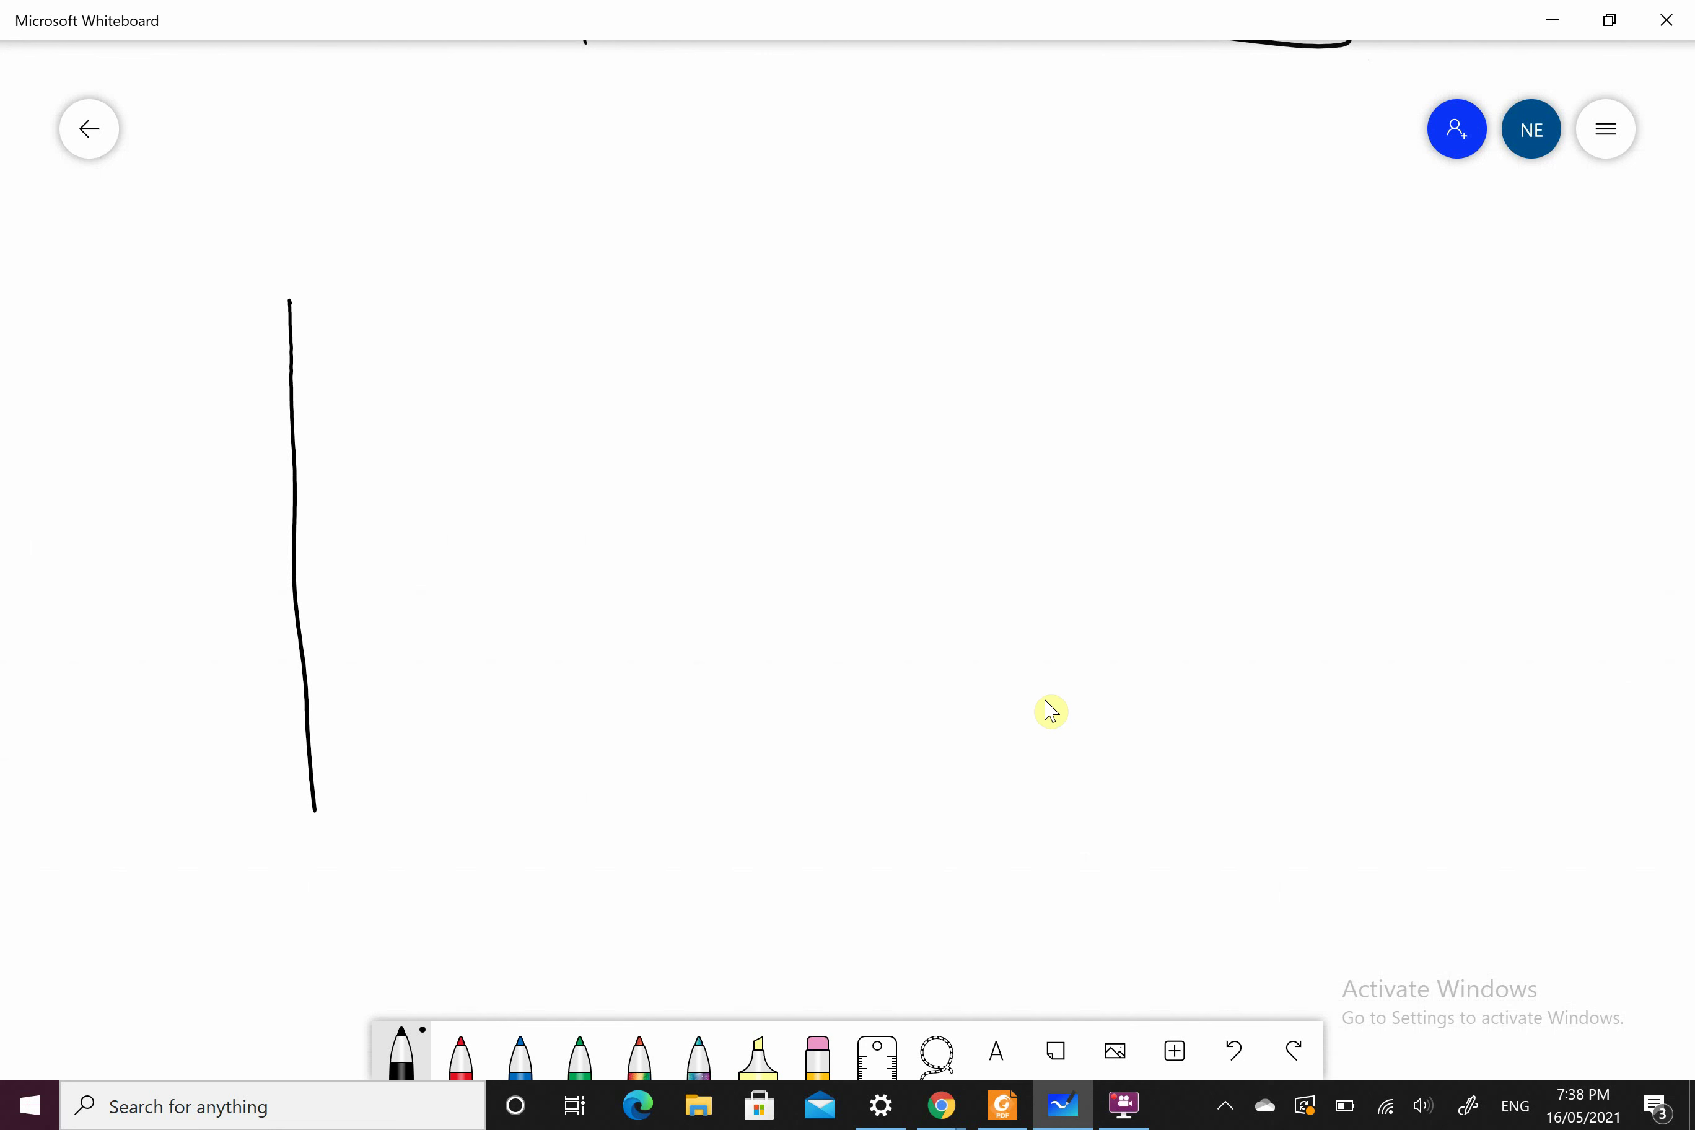
Step: Draw the footing plan outline and the section outline with bar dots in black
{"action": "mouse_move", "coordinate": [288, 298]}
{"action": "left_mouse_down"}
{"action": "mouse_move", "coordinate": [497, 293]}
{"action": "mouse_move", "coordinate": [902, 361]}
{"action": "mouse_move", "coordinate": [843, 802]}
{"action": "mouse_move", "coordinate": [406, 833]}
{"action": "mouse_move", "coordinate": [305, 800]}
{"action": "left_mouse_up"}
{"action": "mouse_move", "coordinate": [1270, 494]}
{"action": "left_mouse_down"}
{"action": "mouse_move", "coordinate": [1272, 707]}
{"action": "mouse_move", "coordinate": [1390, 488]}
{"action": "mouse_move", "coordinate": [1626, 487]}
{"action": "left_mouse_up"}
{"action": "left_click_drag", "start_coordinate": [1297, 696], "coordinate": [1677, 678]}
{"action": "left_click_drag", "start_coordinate": [1624, 488], "coordinate": [1677, 482]}
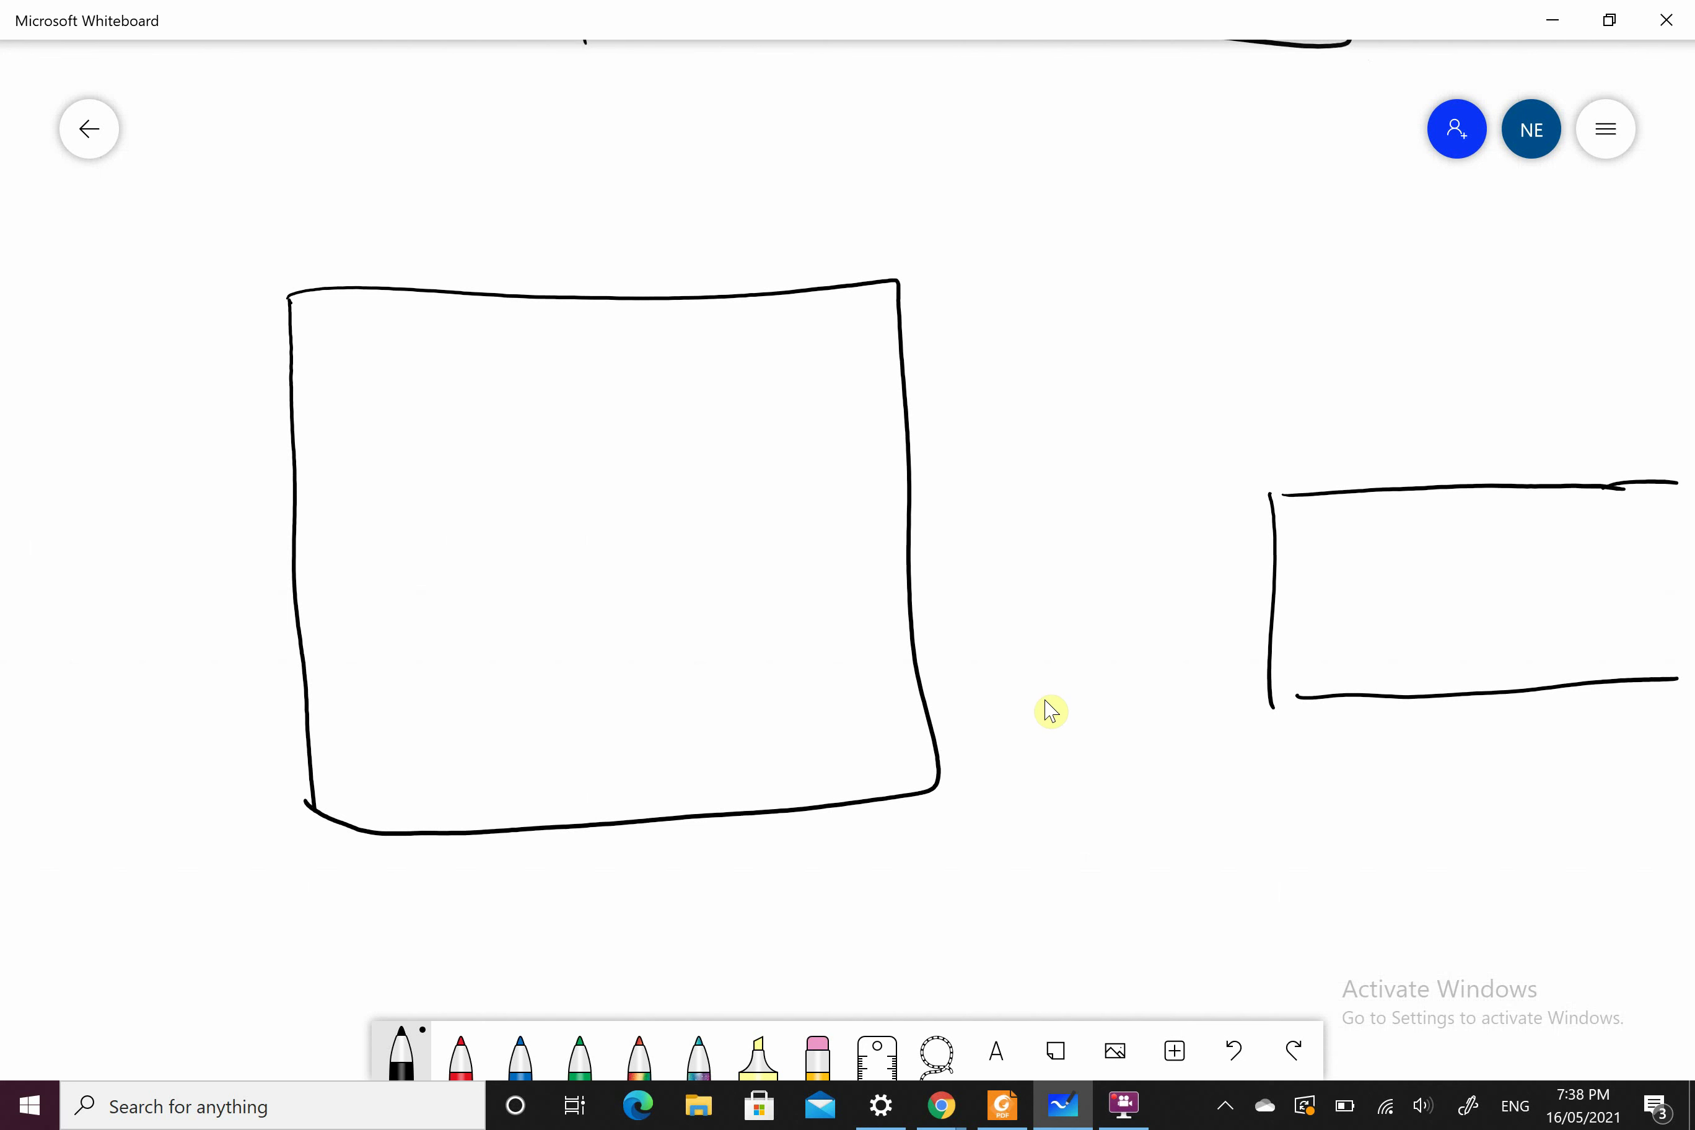
{"action": "left_click_drag", "start_coordinate": [1322, 646], "coordinate": [1324, 643]}
{"action": "left_click_drag", "start_coordinate": [1435, 656], "coordinate": [1647, 656]}
{"action": "left_click", "coordinate": [1671, 653]}
Step: Draw the column square and a larger square around it inside the plan
{"action": "mouse_move", "coordinate": [573, 482]}
{"action": "left_mouse_down"}
{"action": "mouse_move", "coordinate": [570, 601]}
{"action": "mouse_move", "coordinate": [627, 480]}
{"action": "mouse_move", "coordinate": [668, 599]}
{"action": "left_mouse_up"}
{"action": "left_click_drag", "start_coordinate": [589, 602], "coordinate": [668, 599]}
{"action": "mouse_move", "coordinate": [473, 440]}
{"action": "left_mouse_down"}
{"action": "mouse_move", "coordinate": [493, 654]}
{"action": "mouse_move", "coordinate": [747, 412]}
{"action": "mouse_move", "coordinate": [753, 677]}
{"action": "left_mouse_up"}
{"action": "left_click_drag", "start_coordinate": [552, 667], "coordinate": [753, 678]}
{"action": "left_click_drag", "start_coordinate": [484, 662], "coordinate": [552, 667]}
Step: Draw the vertical reinforcement bars across the plan in blue ink
{"action": "left_click", "coordinate": [520, 1053]}
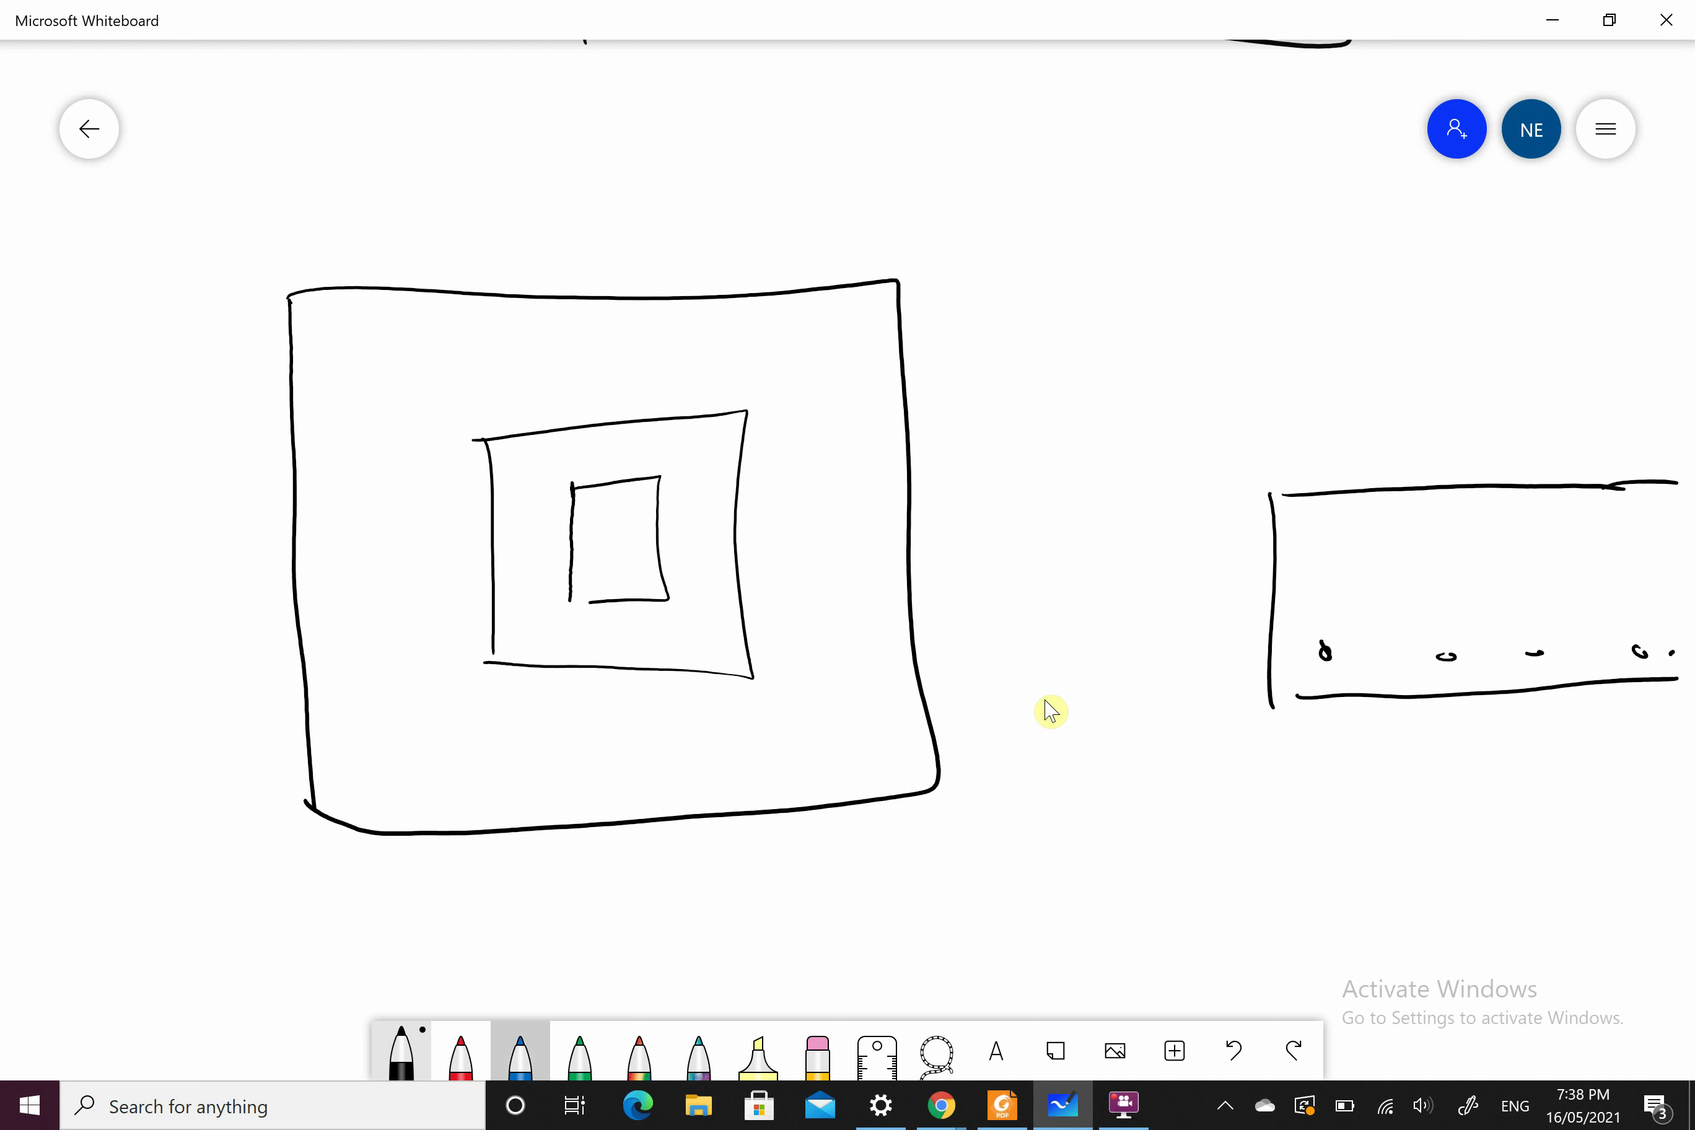
{"action": "left_click_drag", "start_coordinate": [319, 334], "coordinate": [368, 783]}
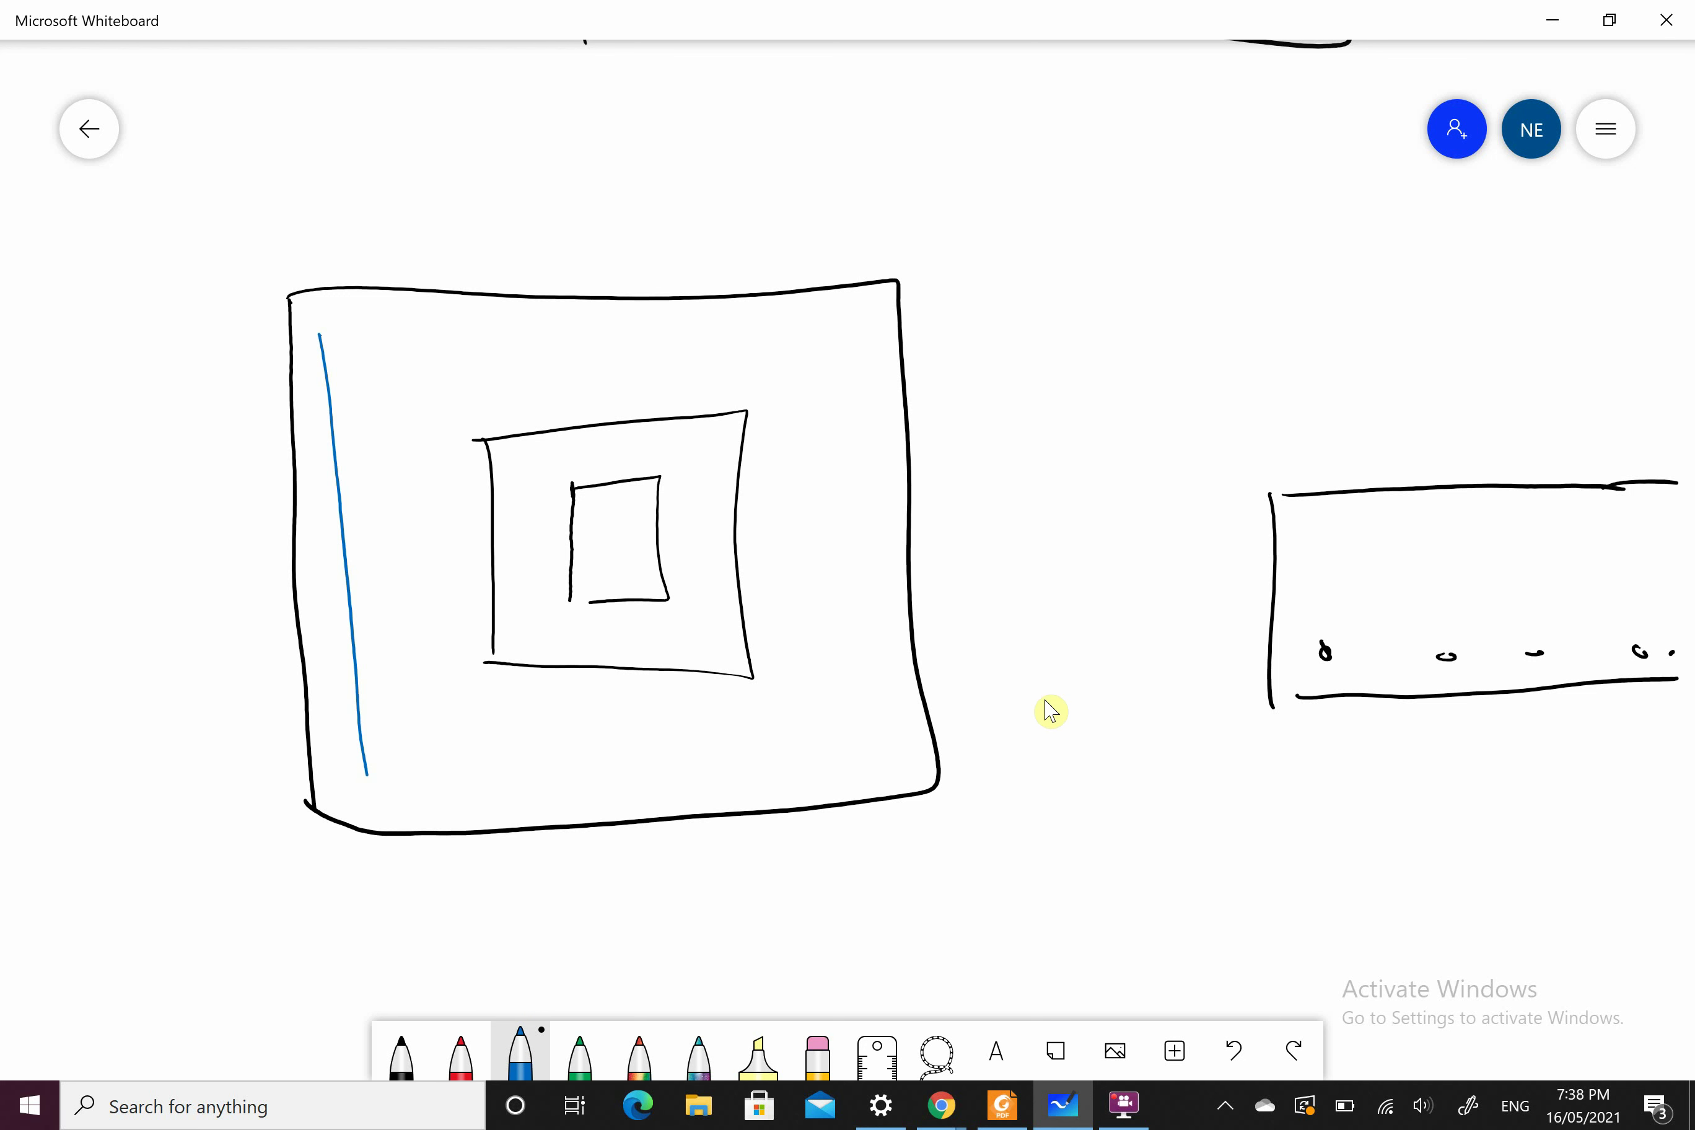
{"action": "left_click_drag", "start_coordinate": [406, 329], "coordinate": [442, 792]}
{"action": "left_click_drag", "start_coordinate": [509, 340], "coordinate": [523, 433]}
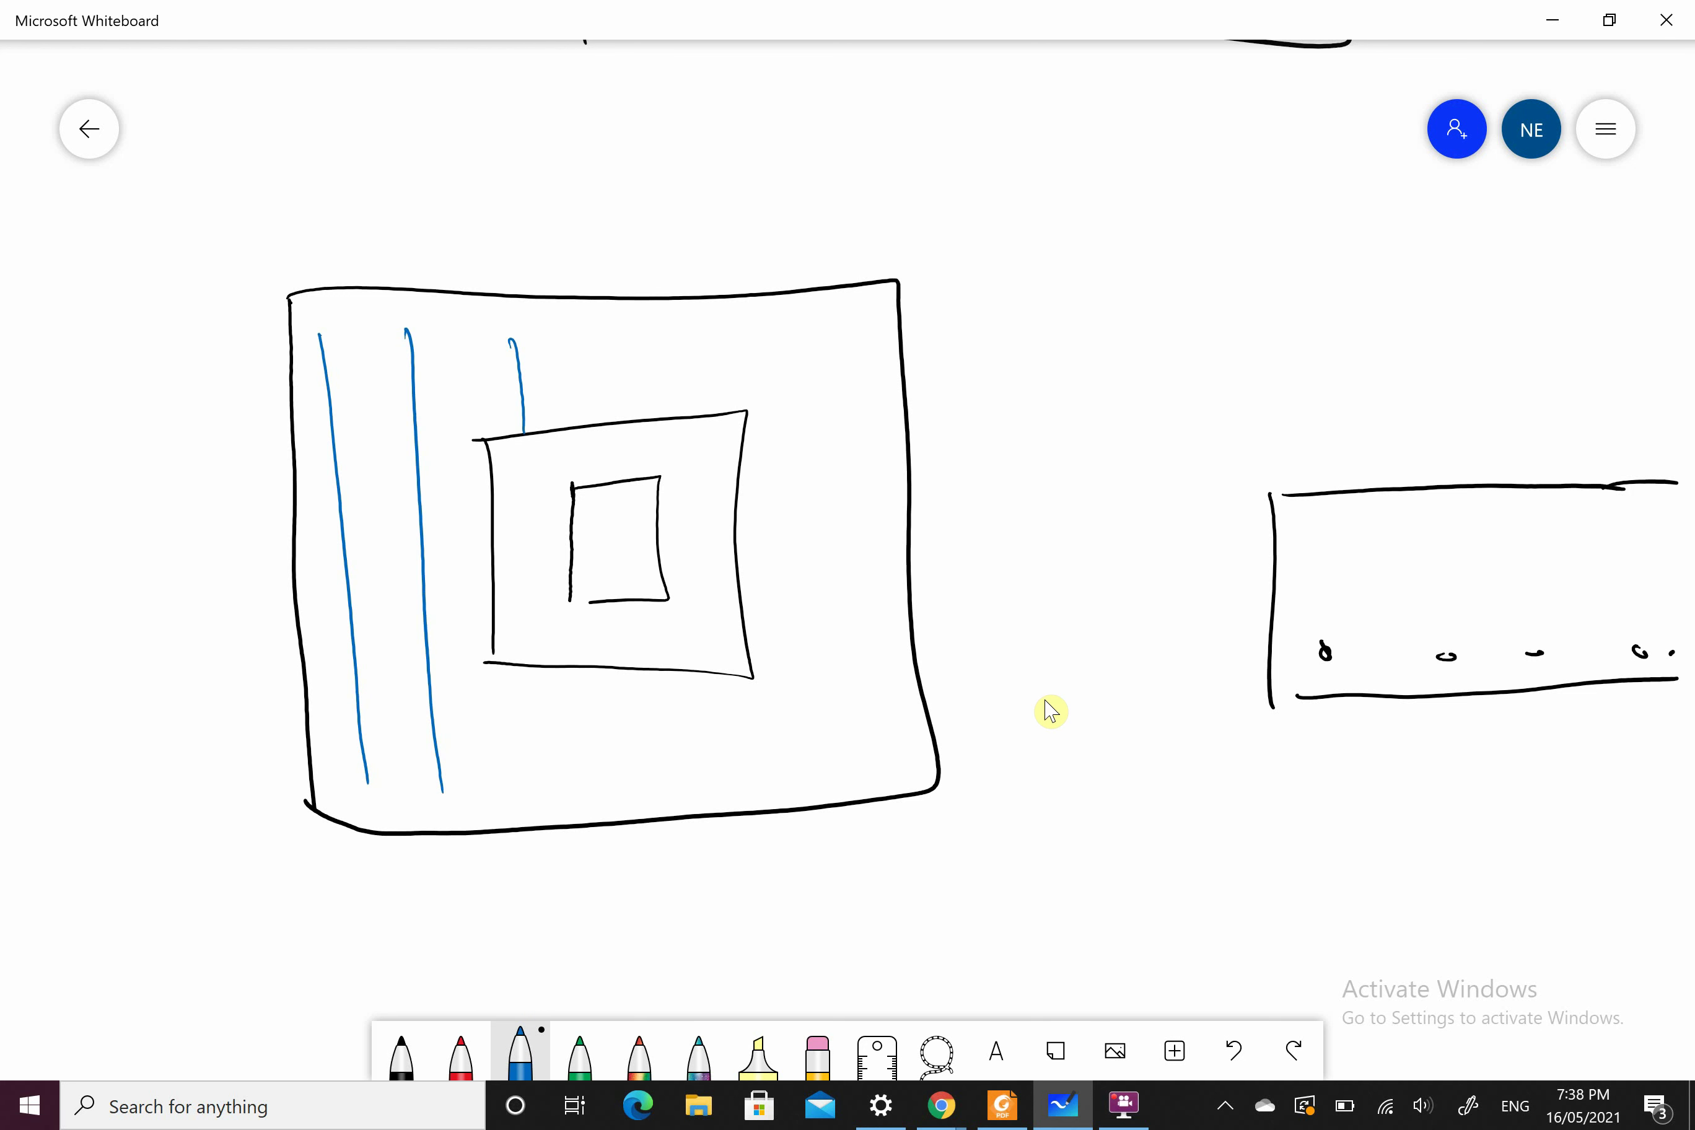
{"action": "left_click_drag", "start_coordinate": [540, 685], "coordinate": [562, 818]}
{"action": "left_click_drag", "start_coordinate": [659, 326], "coordinate": [663, 395]}
{"action": "left_click_drag", "start_coordinate": [675, 704], "coordinate": [686, 769]}
{"action": "left_click_drag", "start_coordinate": [780, 345], "coordinate": [813, 737]}
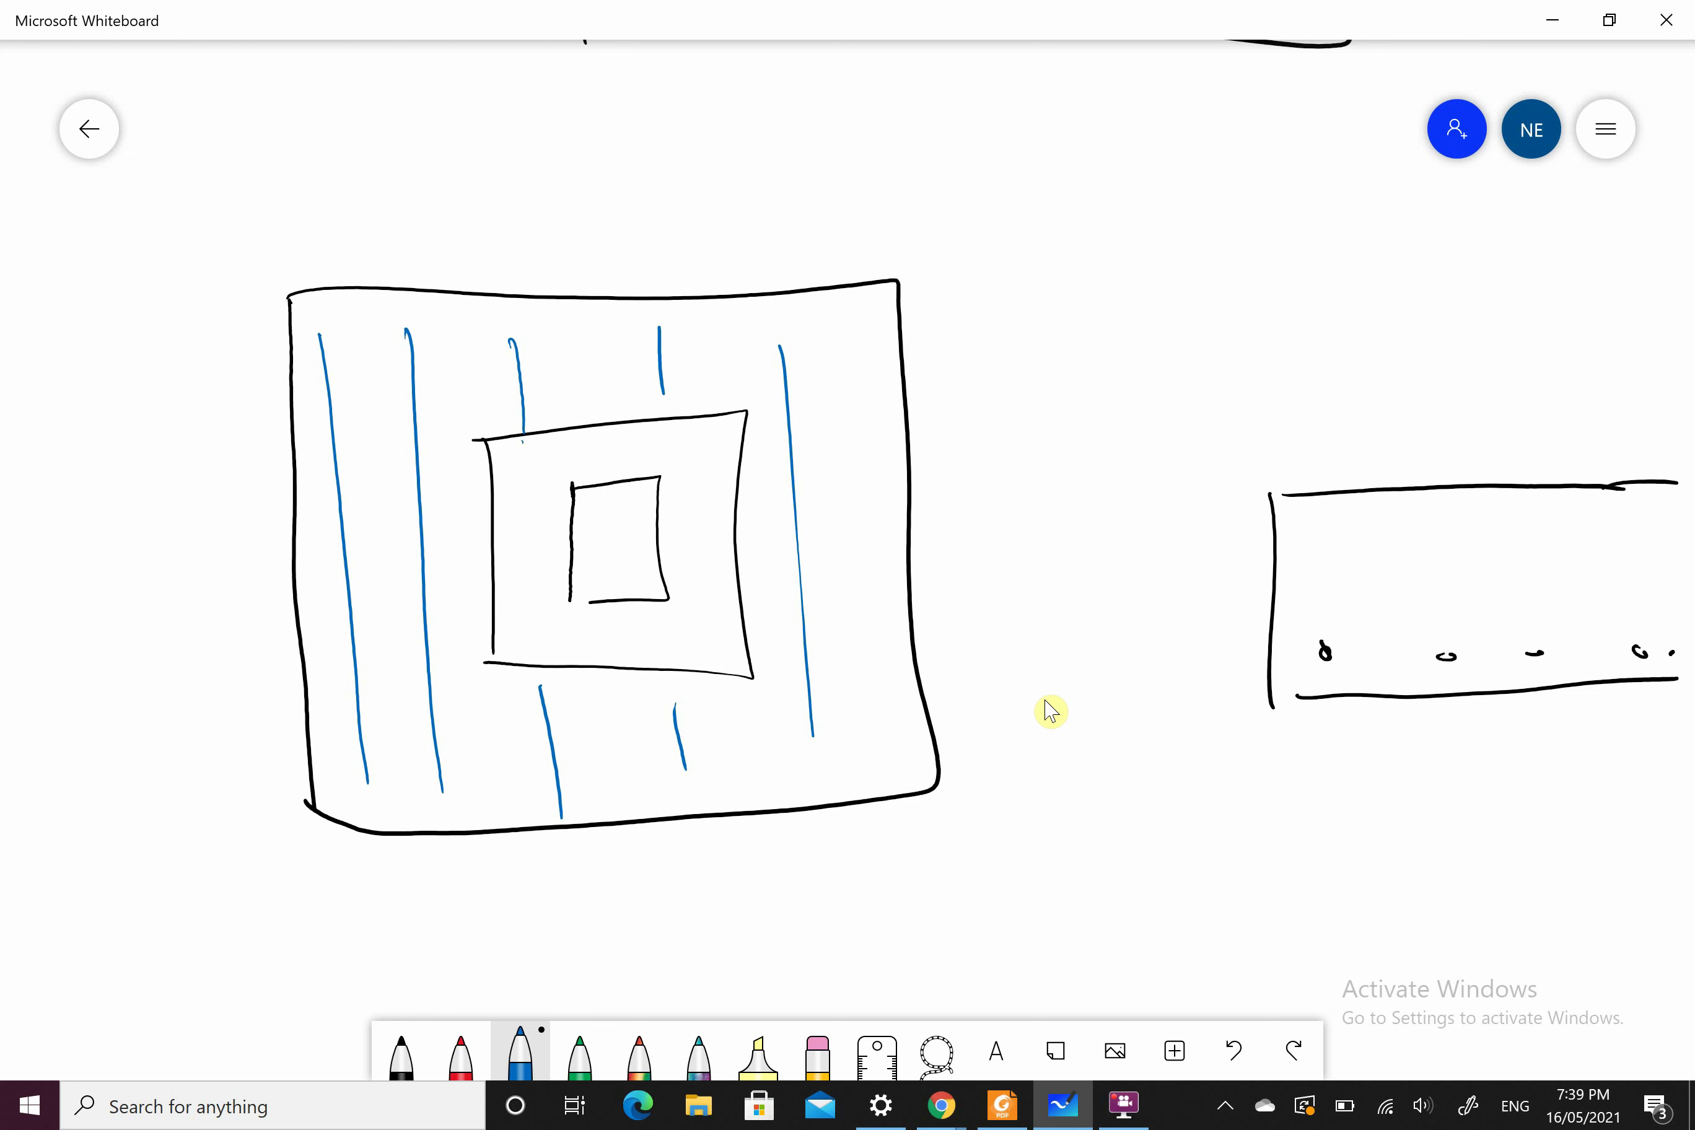
Step: Add the horizontal blue bars across the plan to complete the two-way grid
{"action": "left_click_drag", "start_coordinate": [302, 364], "coordinate": [849, 365]}
{"action": "left_click_drag", "start_coordinate": [301, 468], "coordinate": [470, 451]}
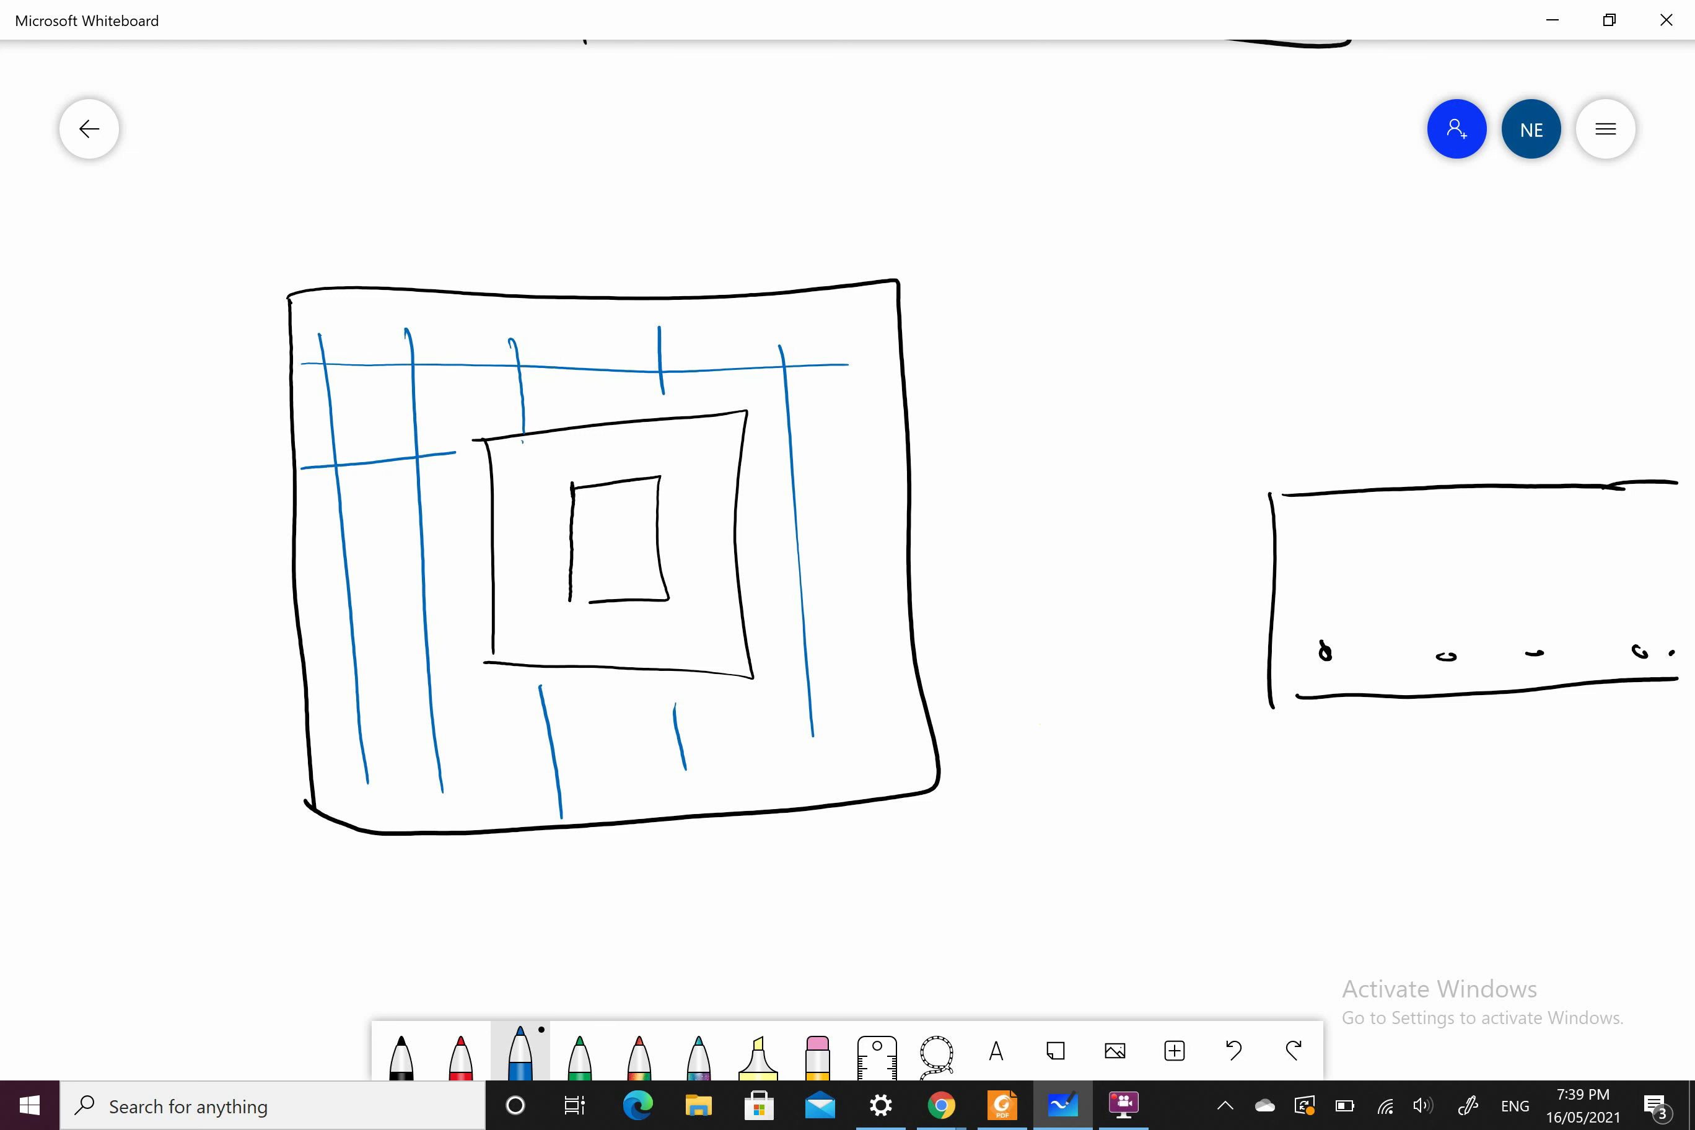
{"action": "left_click_drag", "start_coordinate": [747, 456], "coordinate": [909, 453]}
{"action": "left_click_drag", "start_coordinate": [341, 609], "coordinate": [487, 607]}
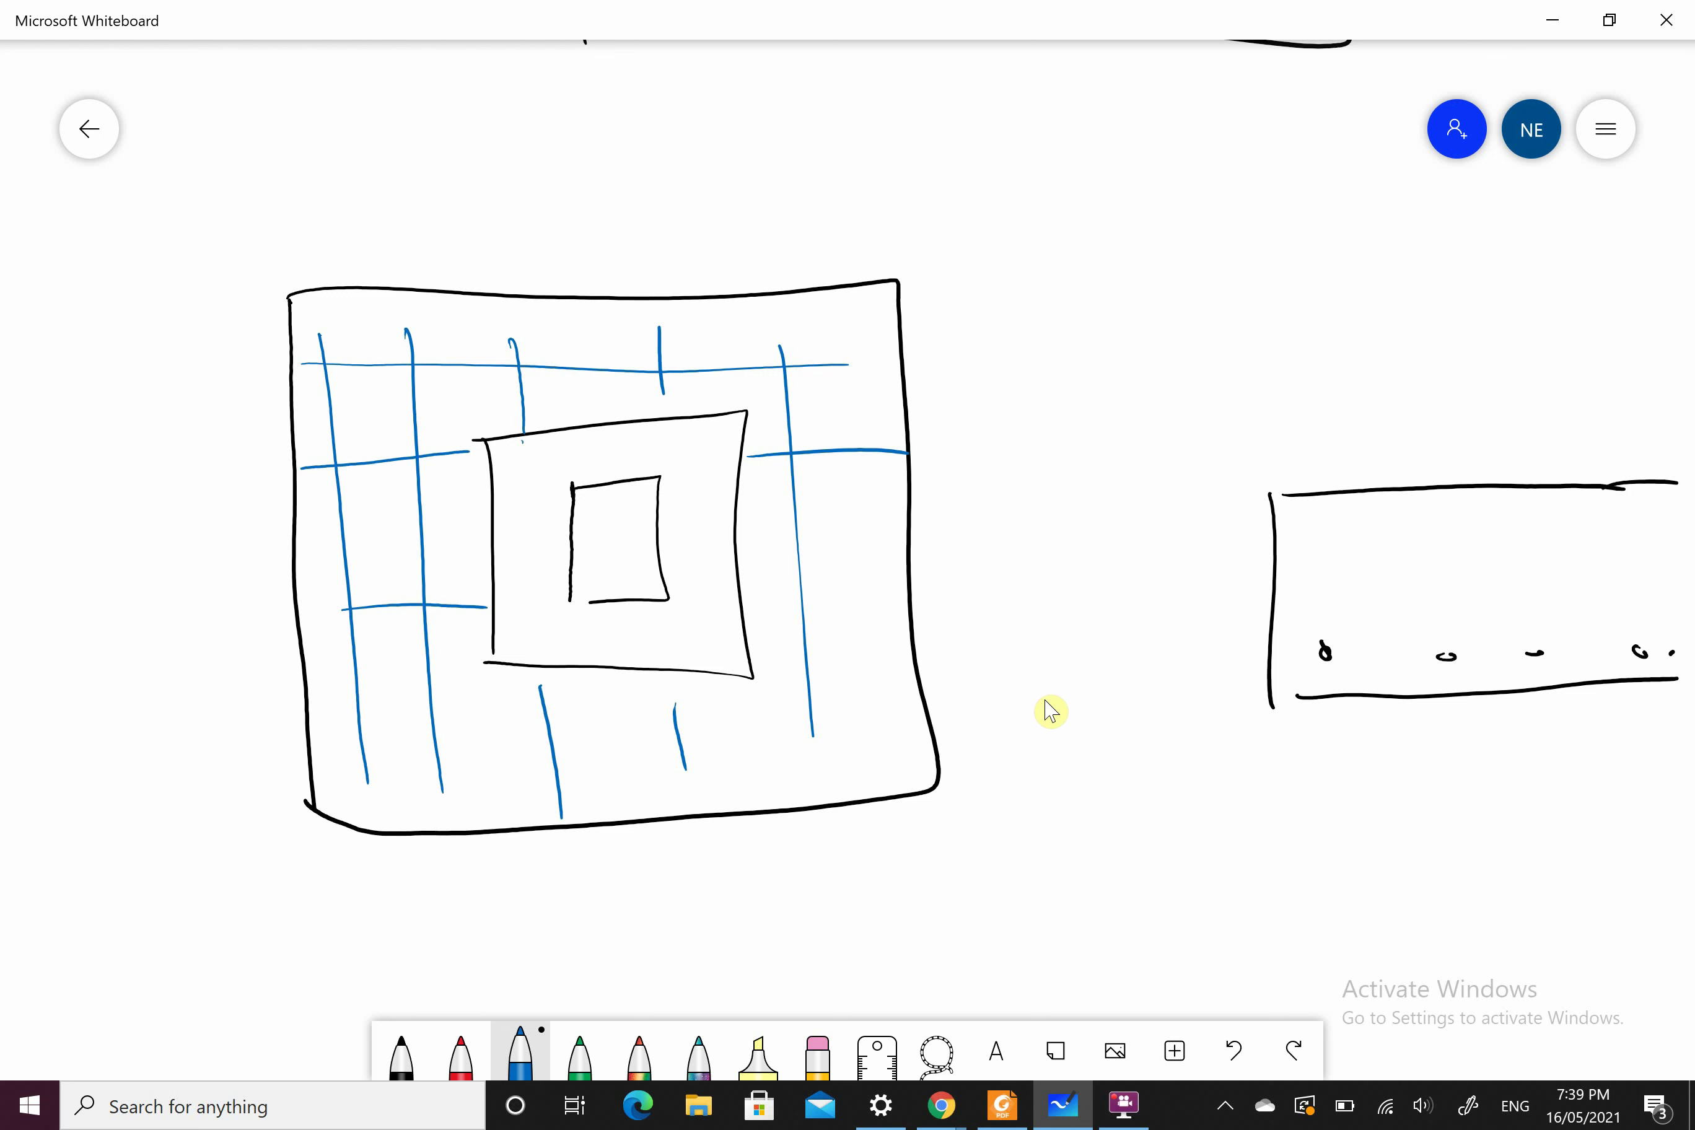
{"action": "left_click_drag", "start_coordinate": [740, 587], "coordinate": [893, 582]}
{"action": "left_click_drag", "start_coordinate": [360, 722], "coordinate": [884, 679]}
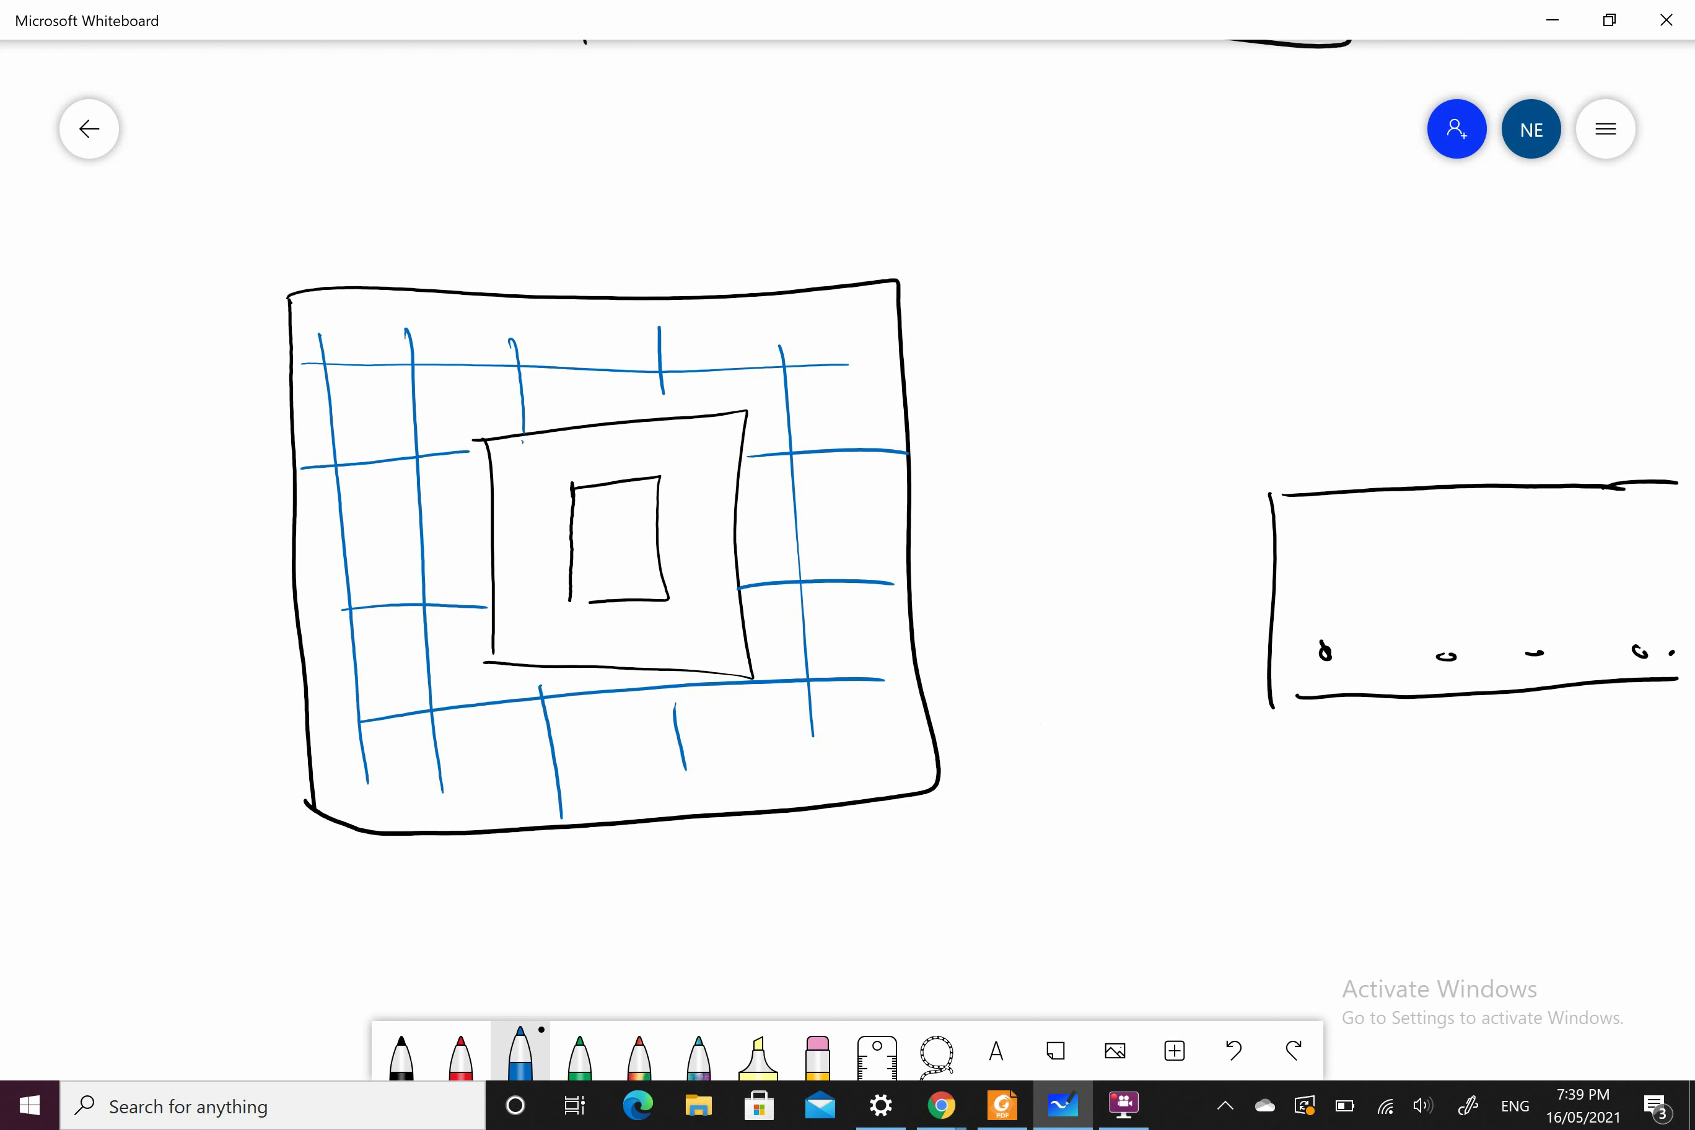
Step: Draw the blue bar layer along the section dots, then return to black ink
{"action": "left_click_drag", "start_coordinate": [1317, 630], "coordinate": [1690, 632]}
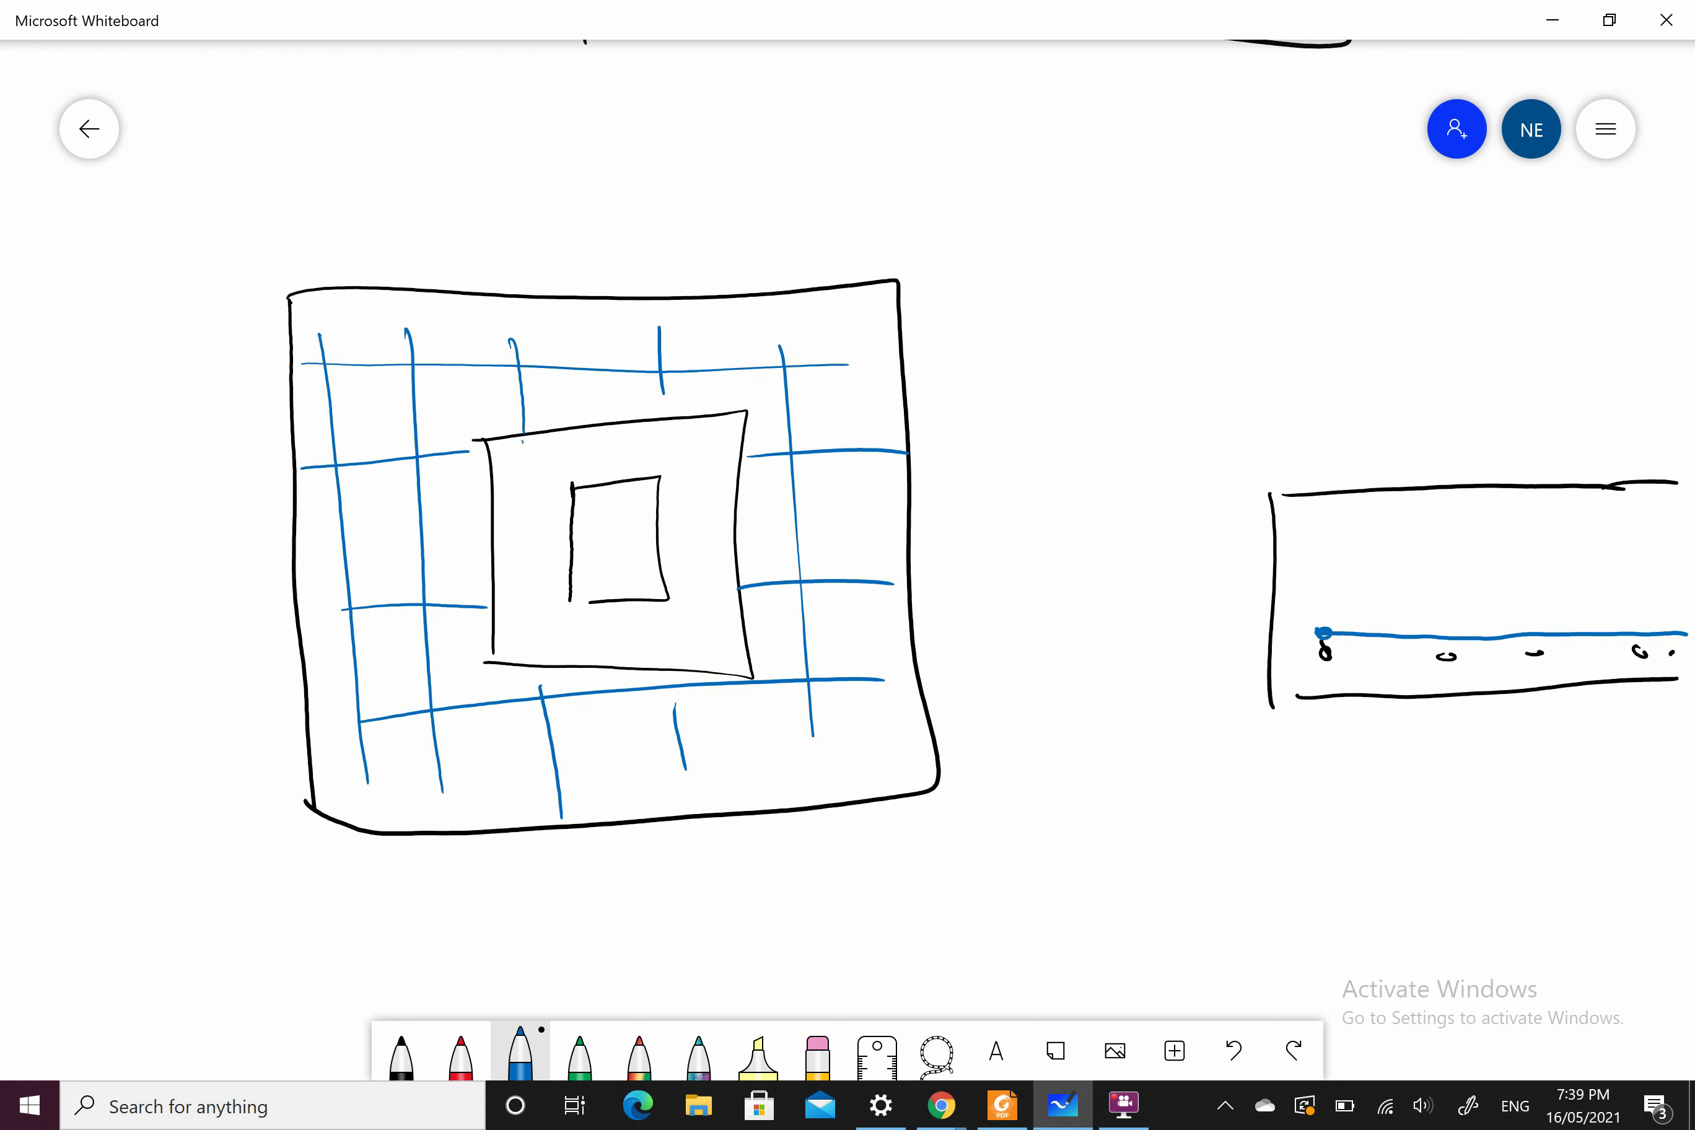
{"action": "left_click", "coordinate": [401, 1053]}
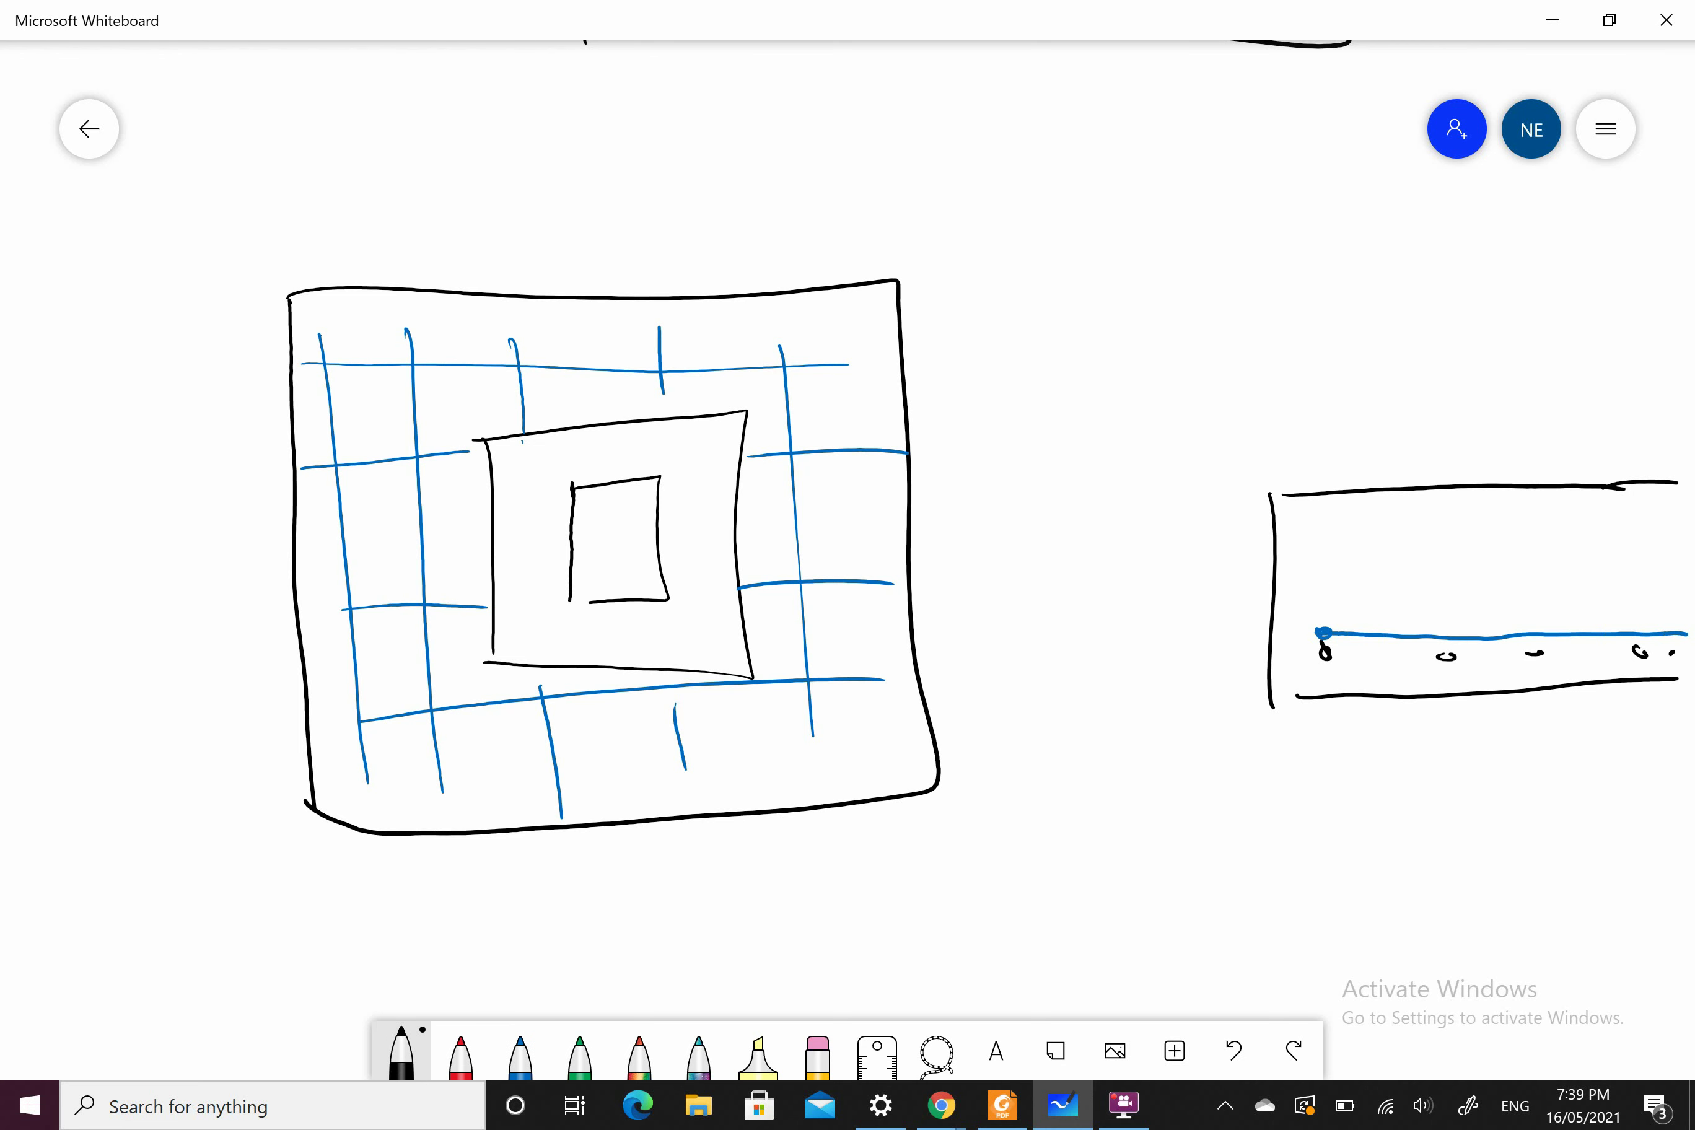
{"action": "scroll", "coordinate": [847, 510], "scroll_direction": "up", "scroll_amount": 15}
{"action": "scroll", "coordinate": [847, 511], "scroll_direction": "left", "scroll_amount": 5}
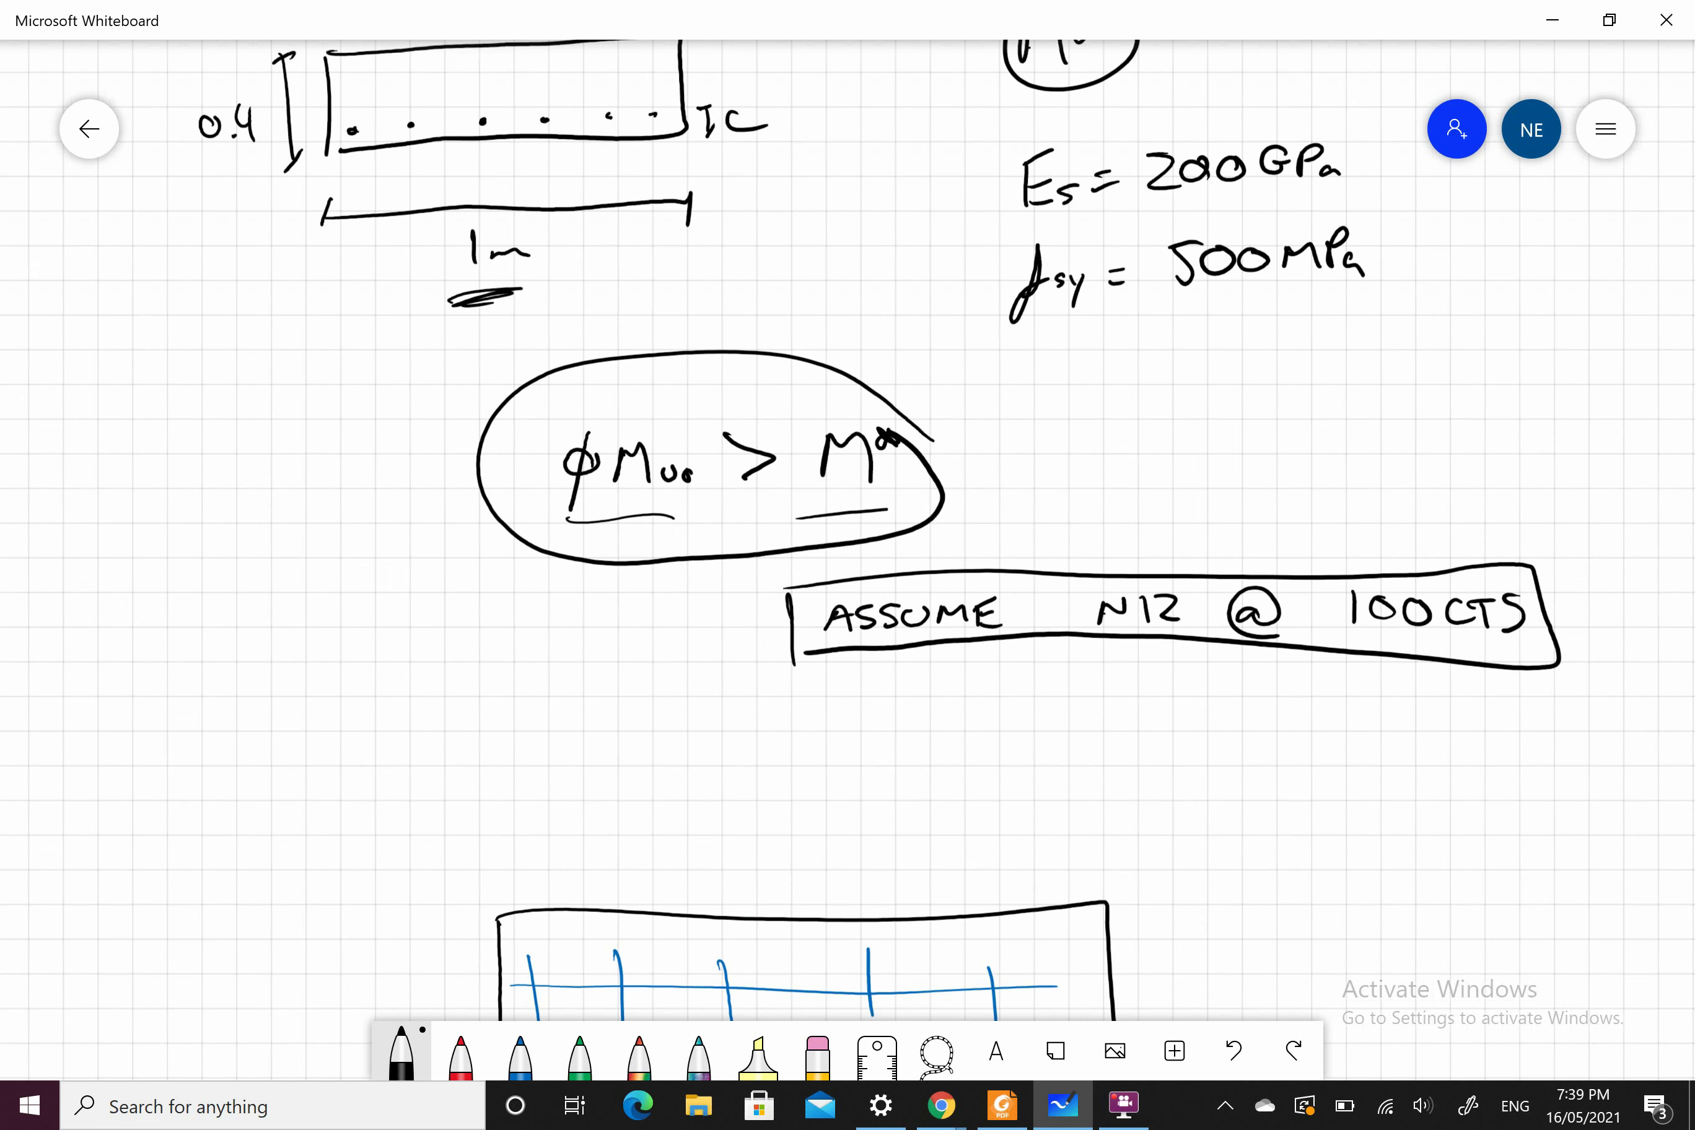
{"action": "left_click", "coordinate": [1123, 1105]}
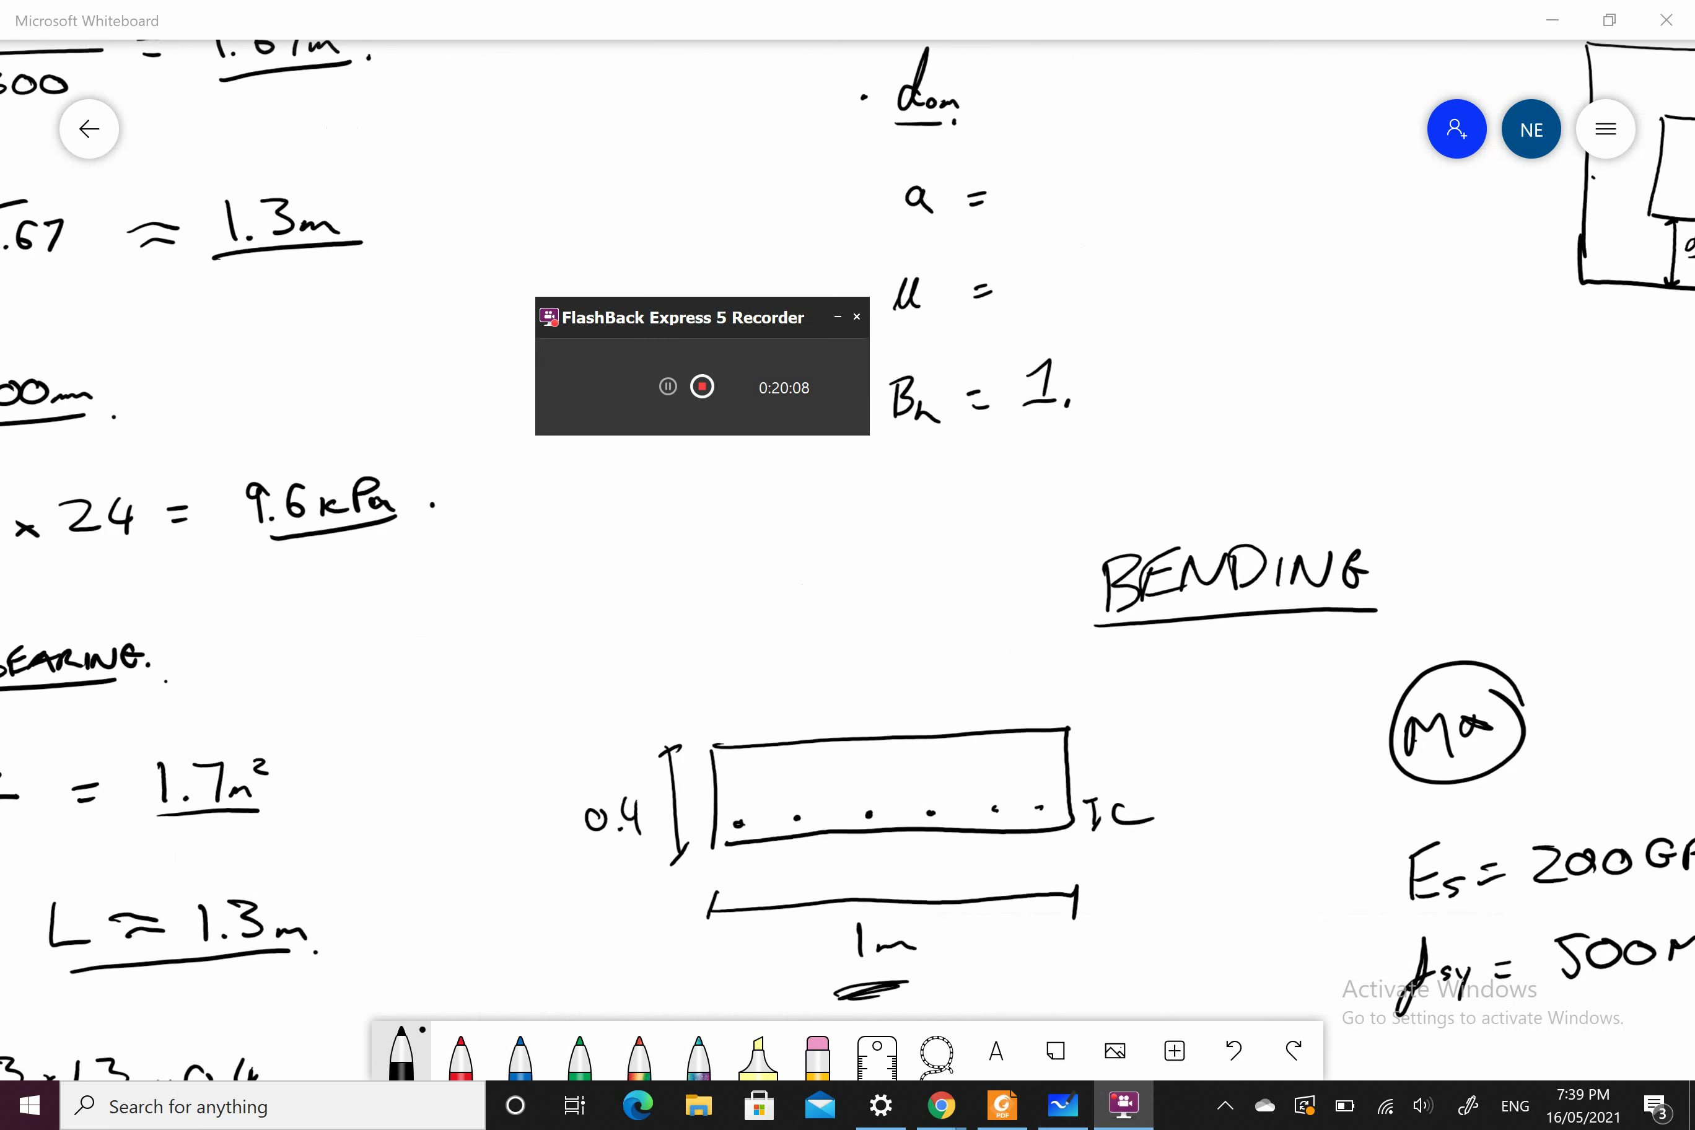